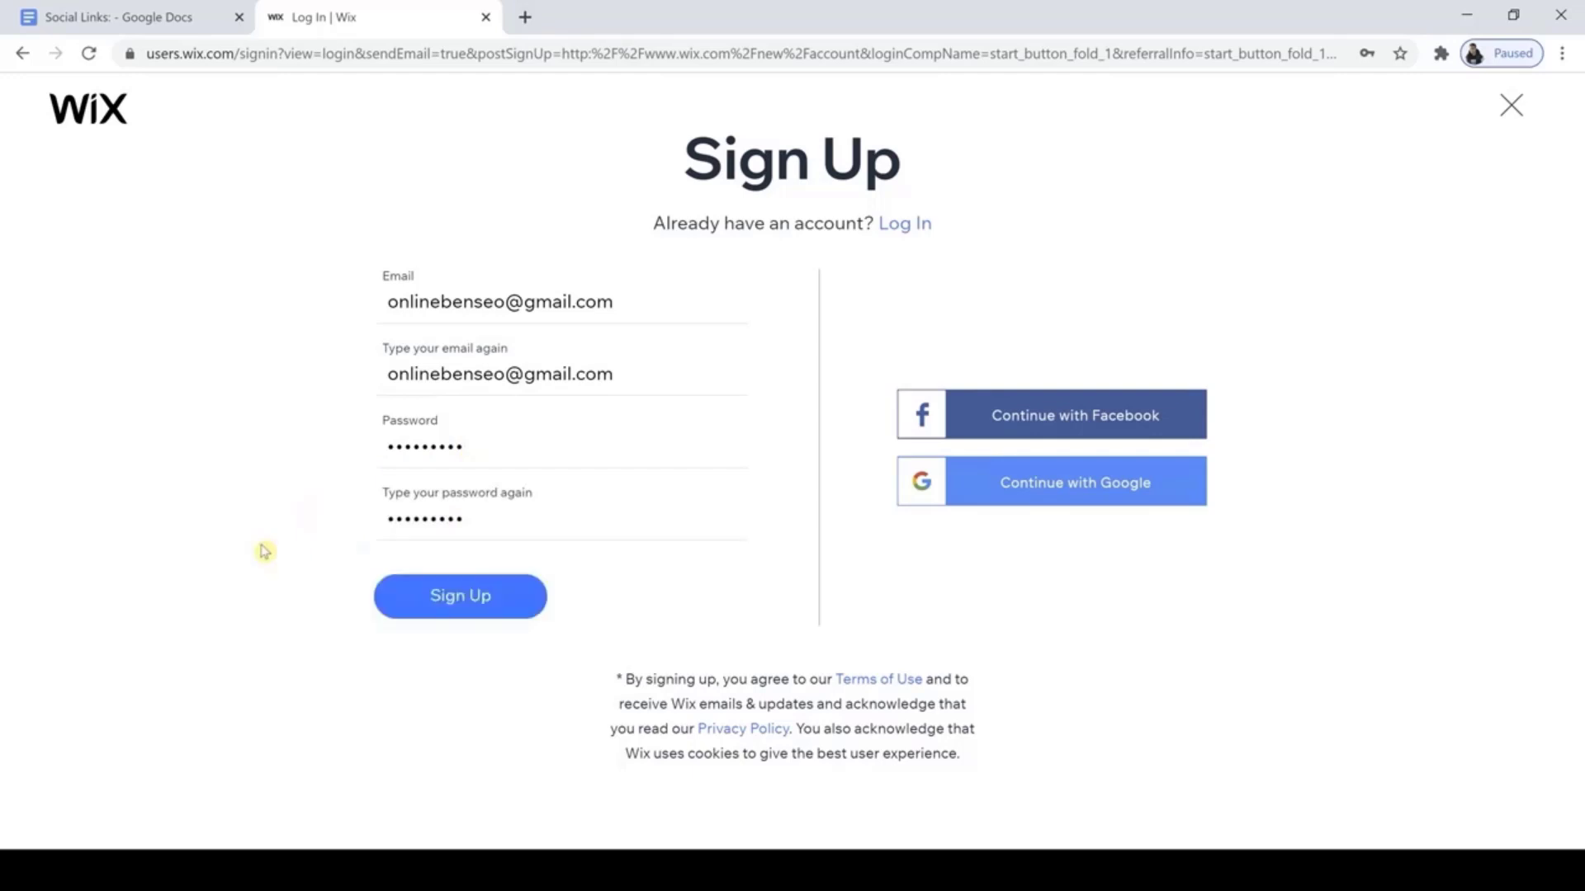
Submit the completed Wix sign-up form and save the account's login in the browser.
click(493, 596)
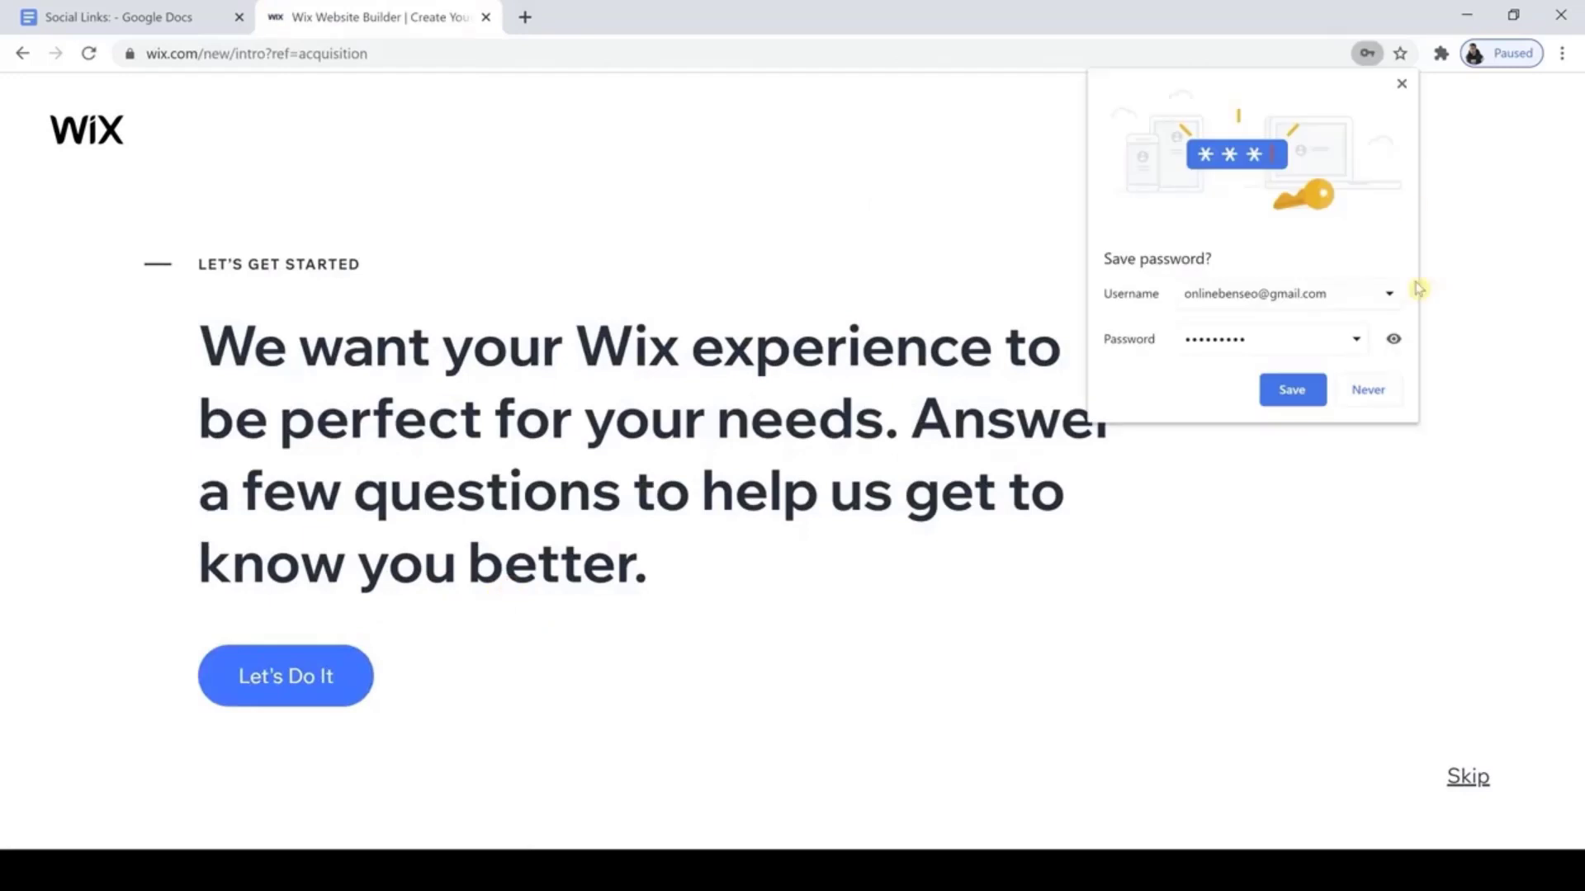
click(1287, 389)
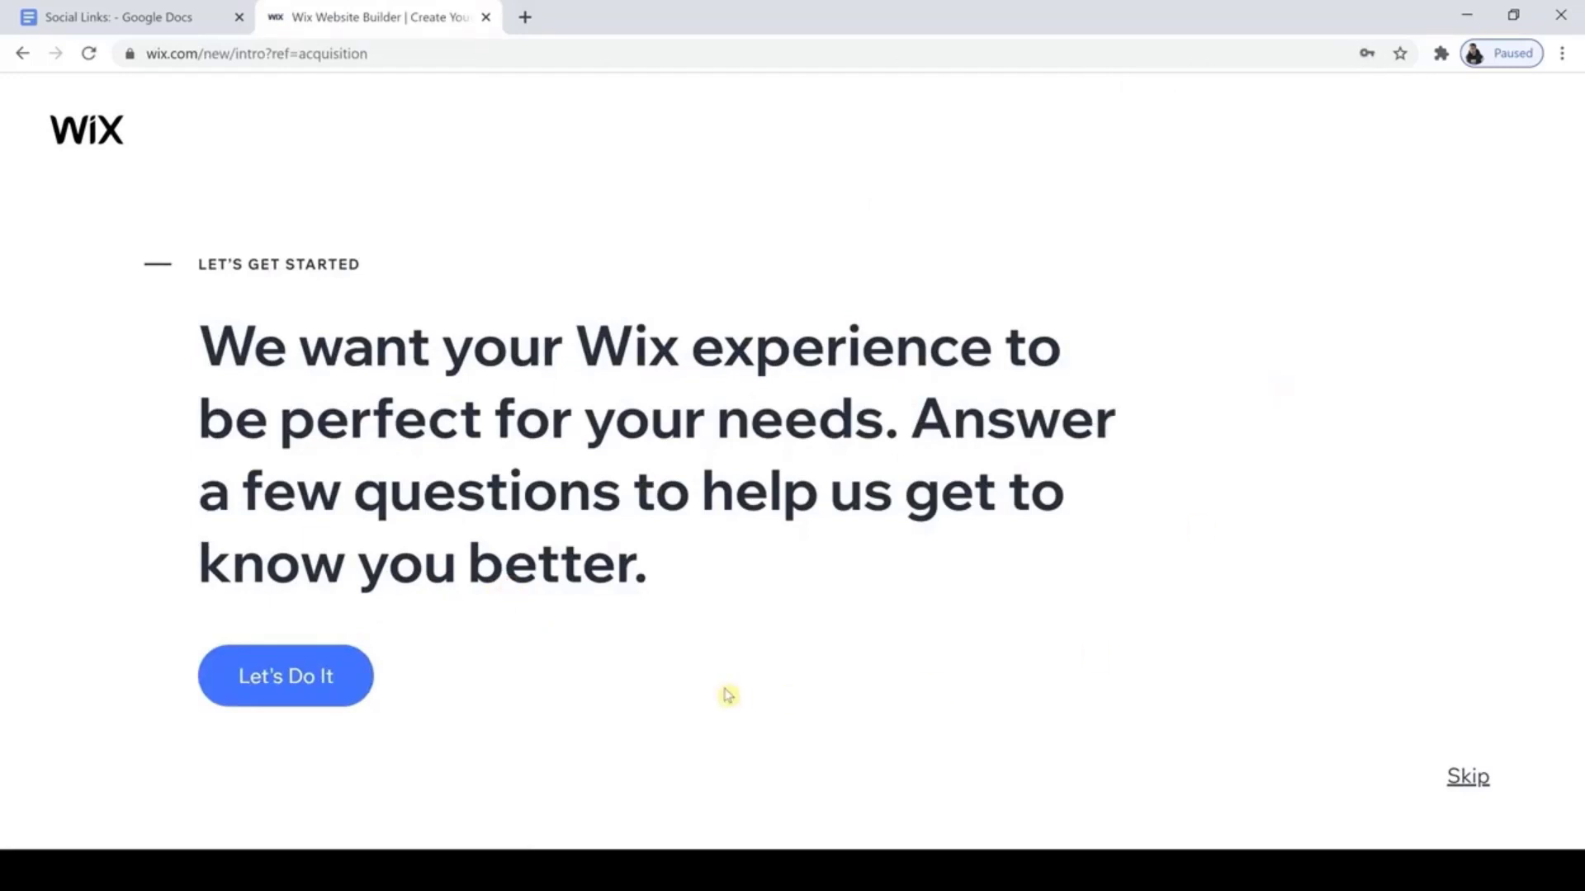
Answer the setup questions with "myself", "a photography" and "never done this before", and choose to build with the Editor from a template.
click(299, 669)
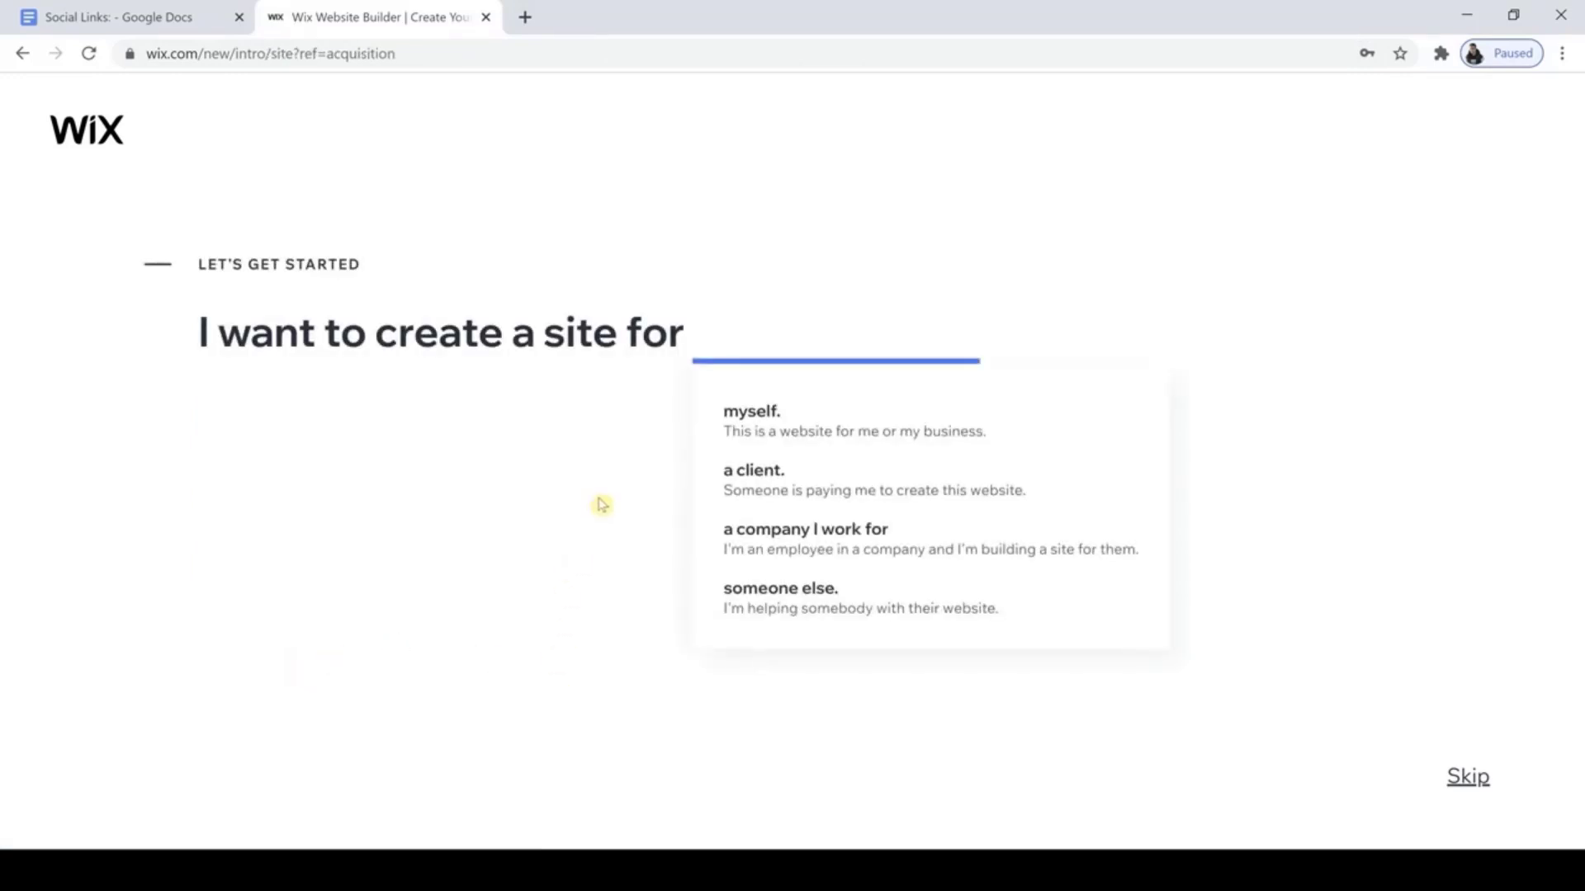
click(838, 439)
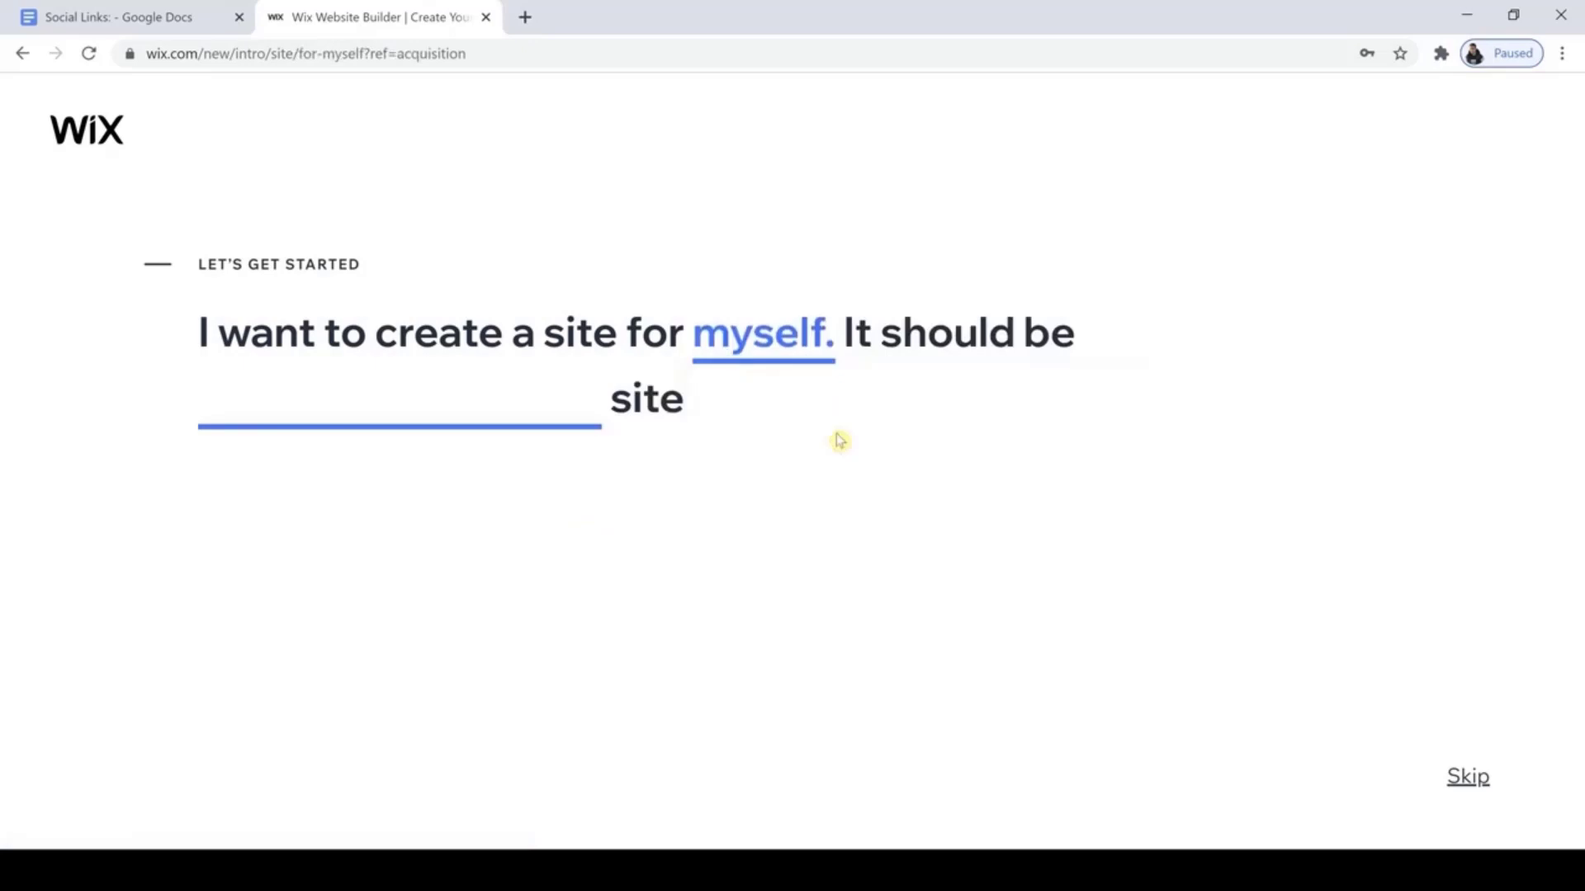
click(387, 419)
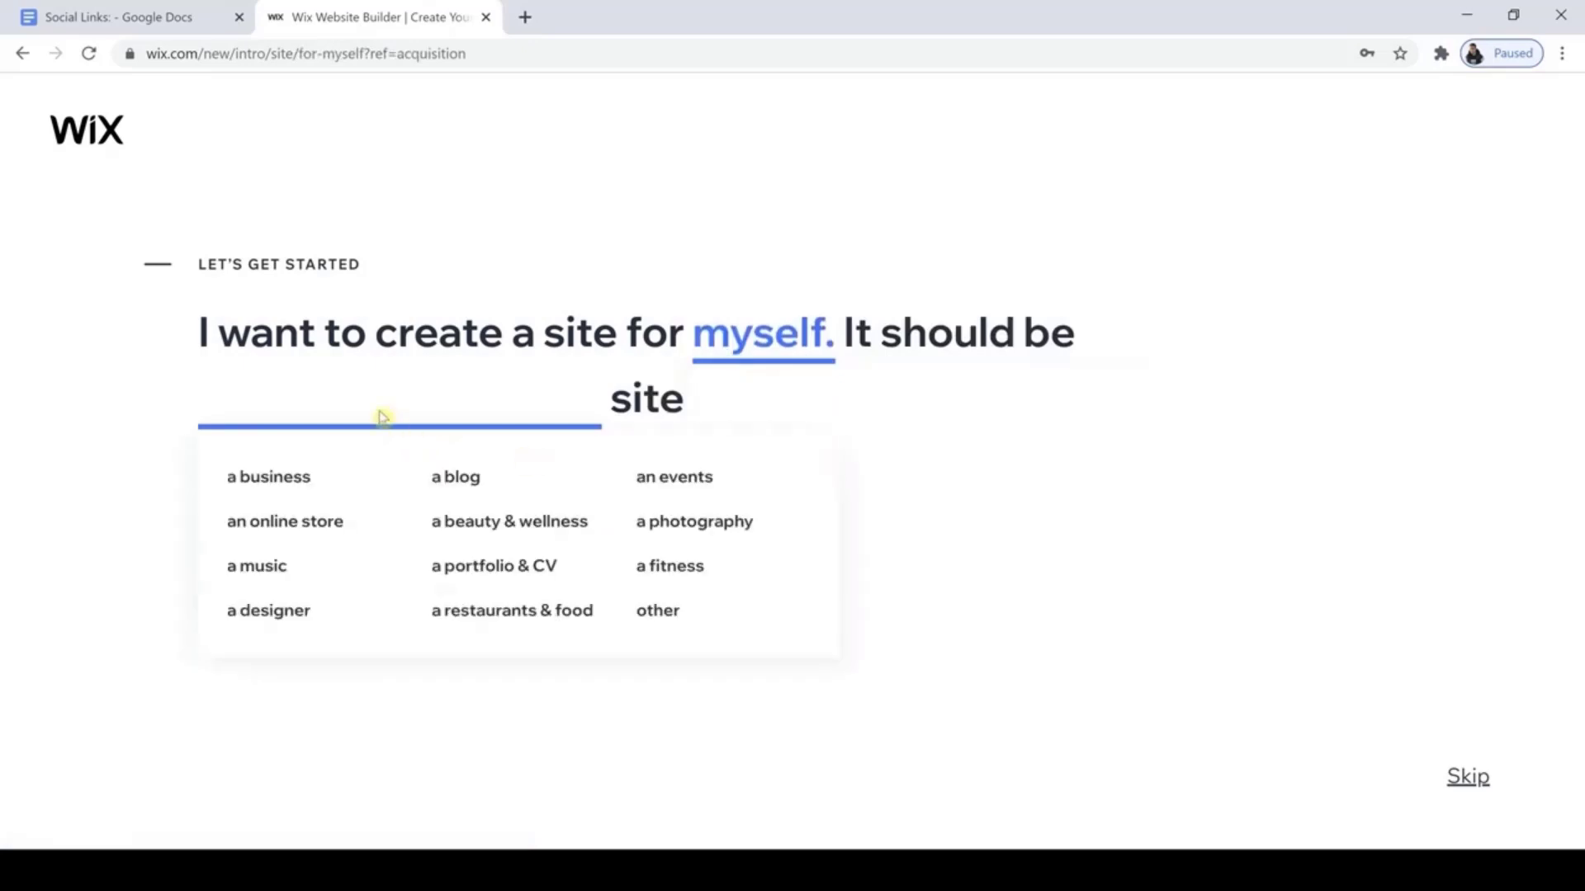
click(663, 528)
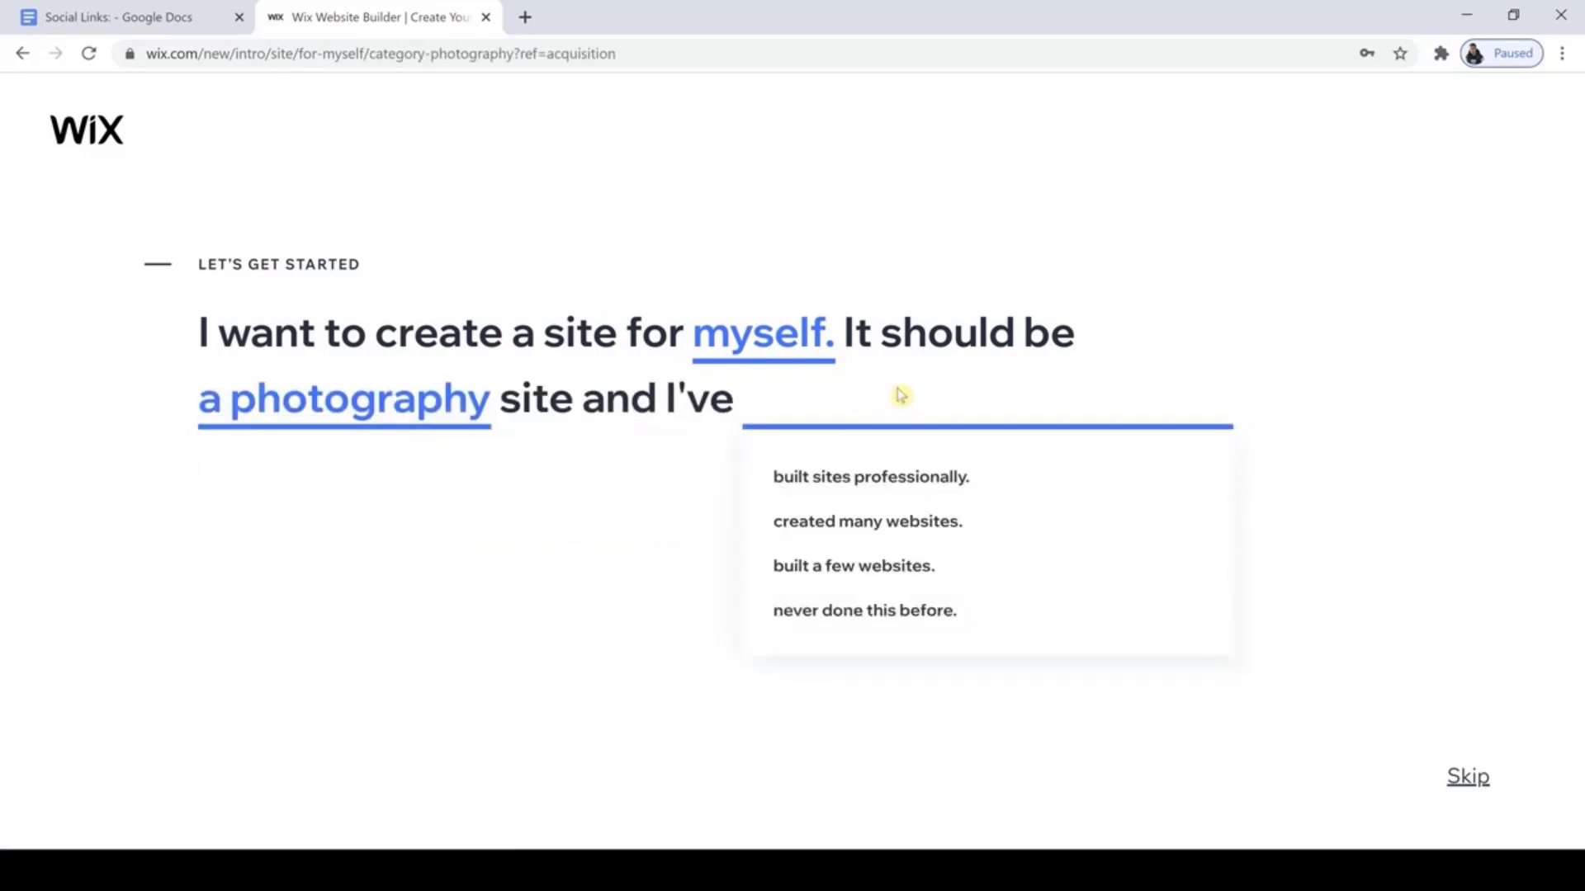
click(846, 611)
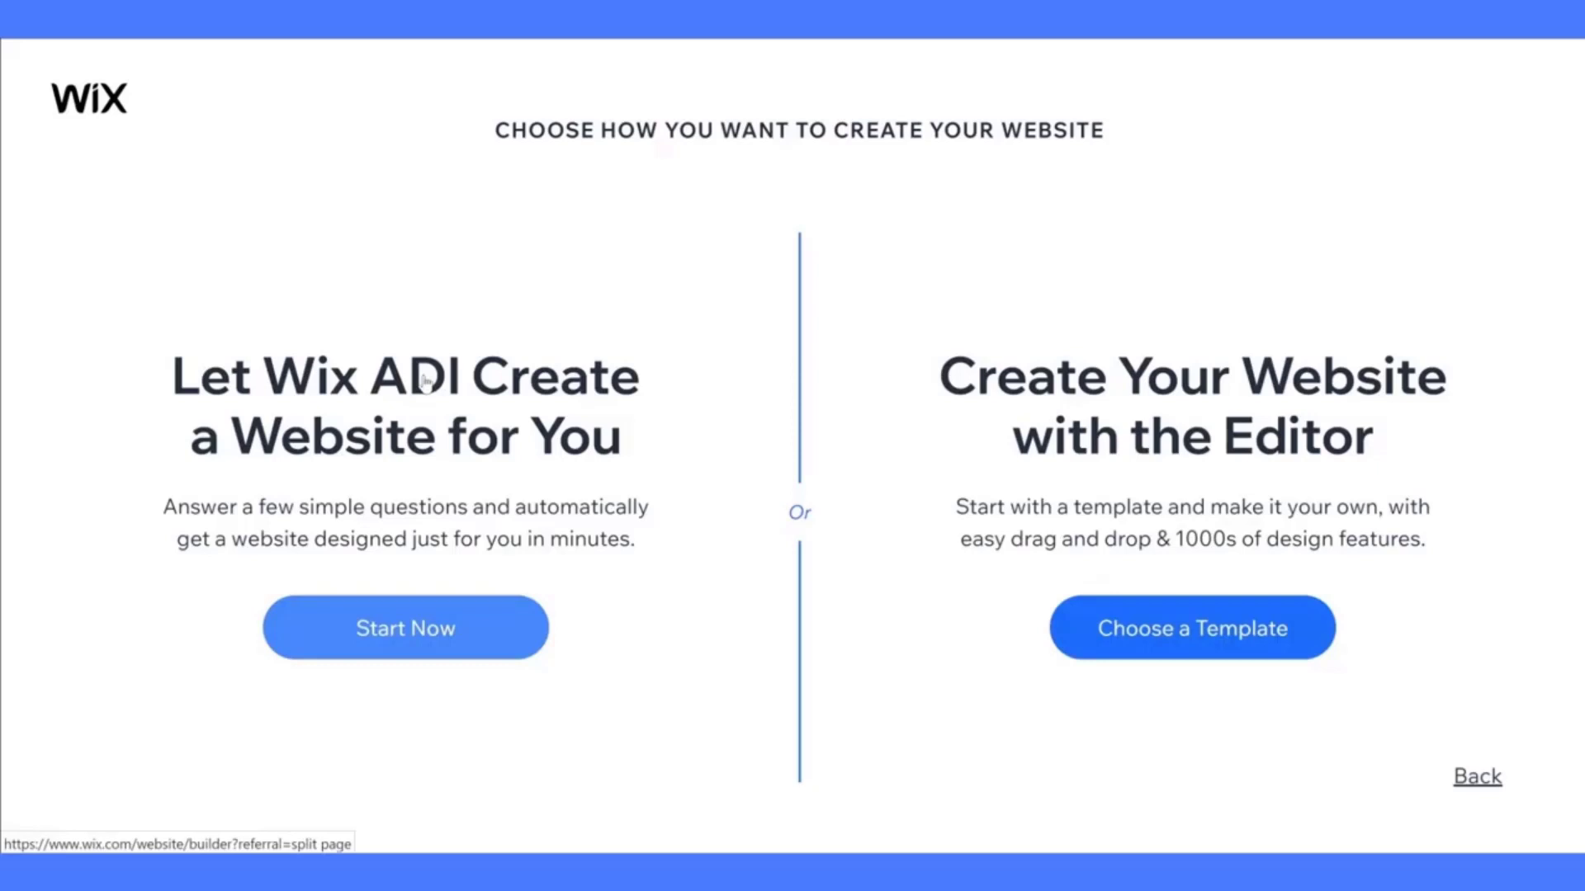
click(1193, 627)
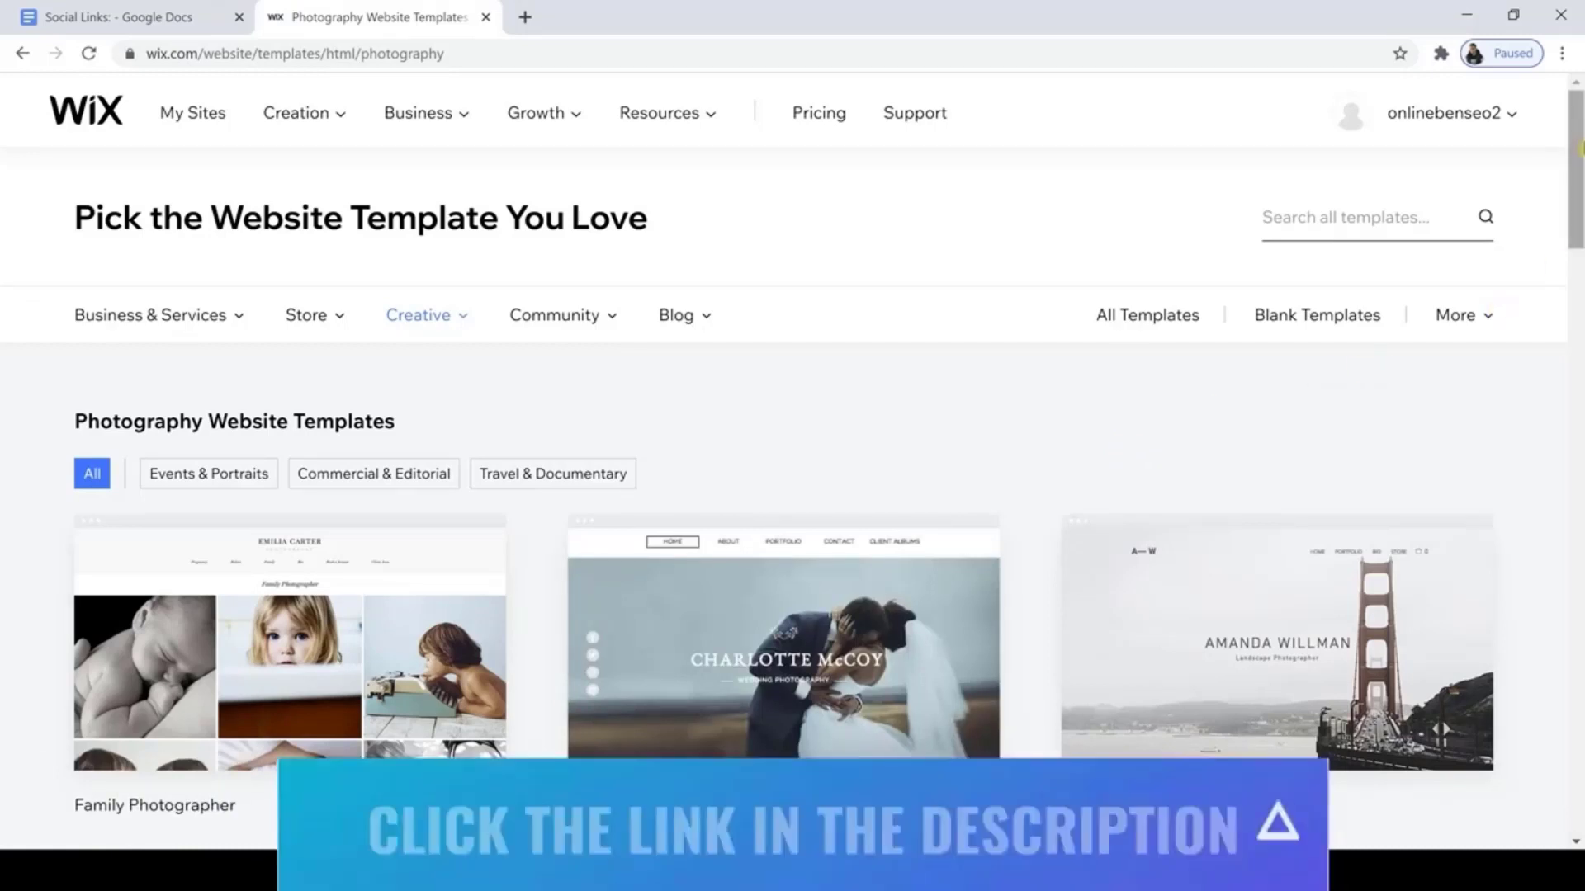
Preview the Family Photographer template, look through its gallery and close the preview.
drag(1580, 184, 1580, 200)
mouse_move(275, 459)
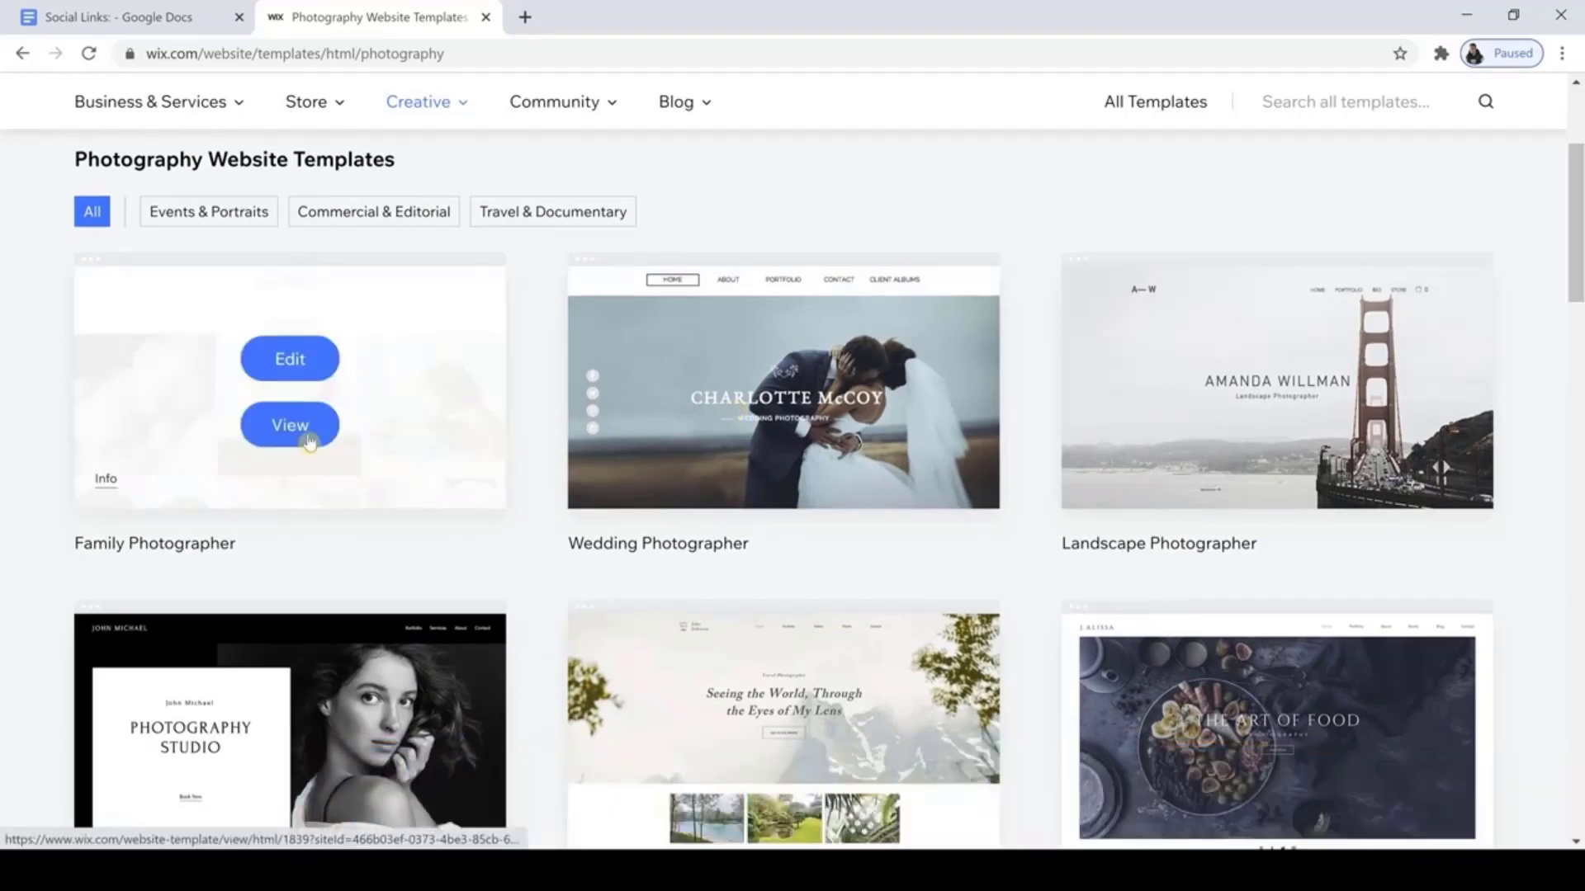
click(309, 439)
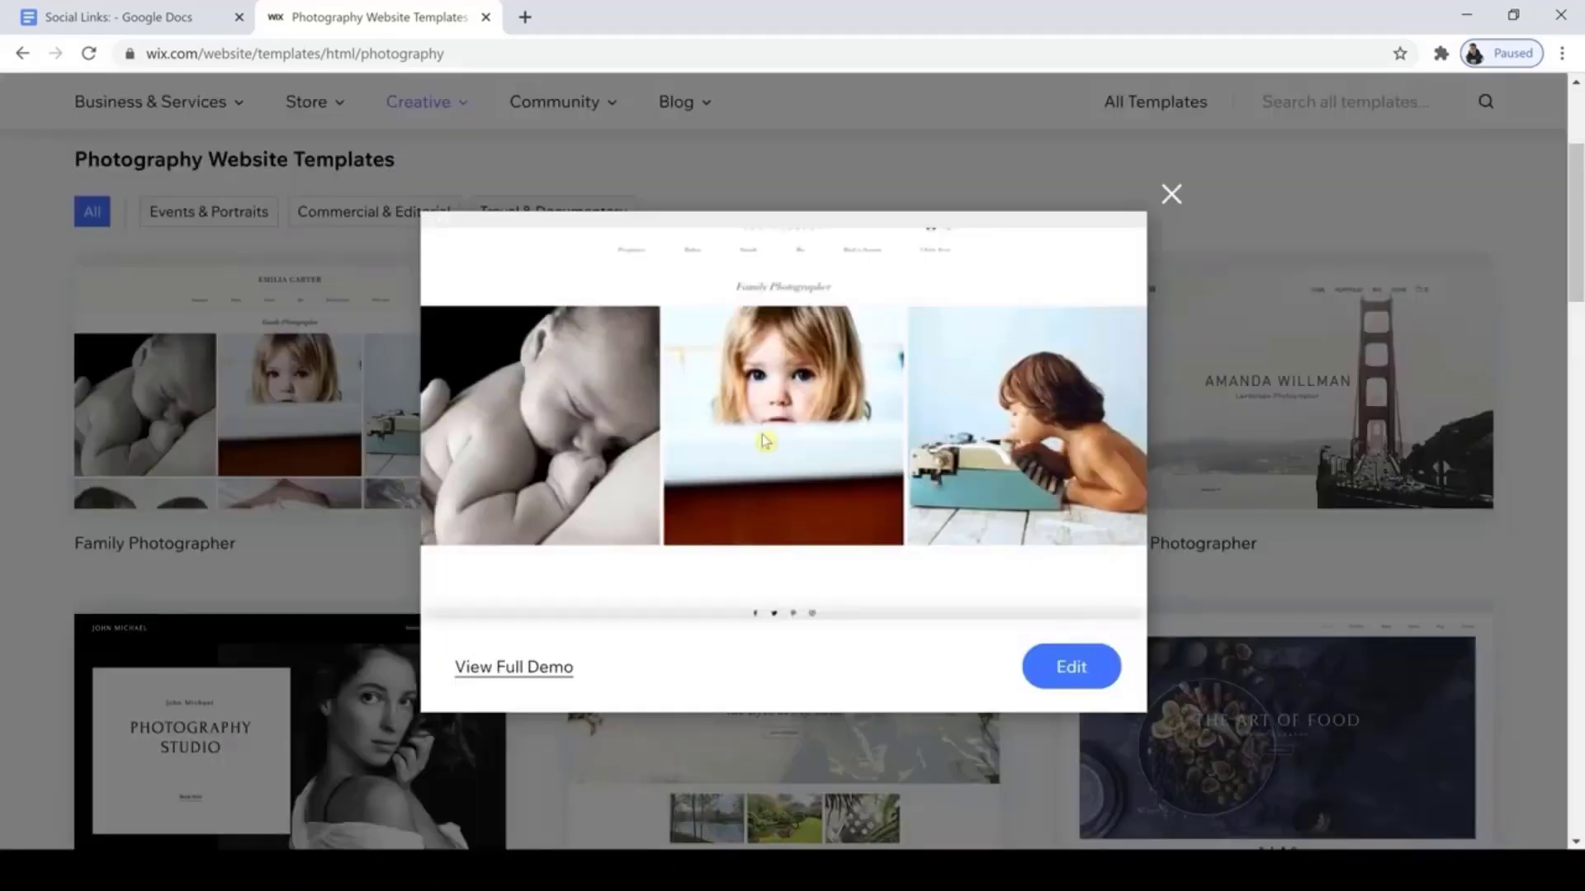
scroll(765, 441, down, 4)
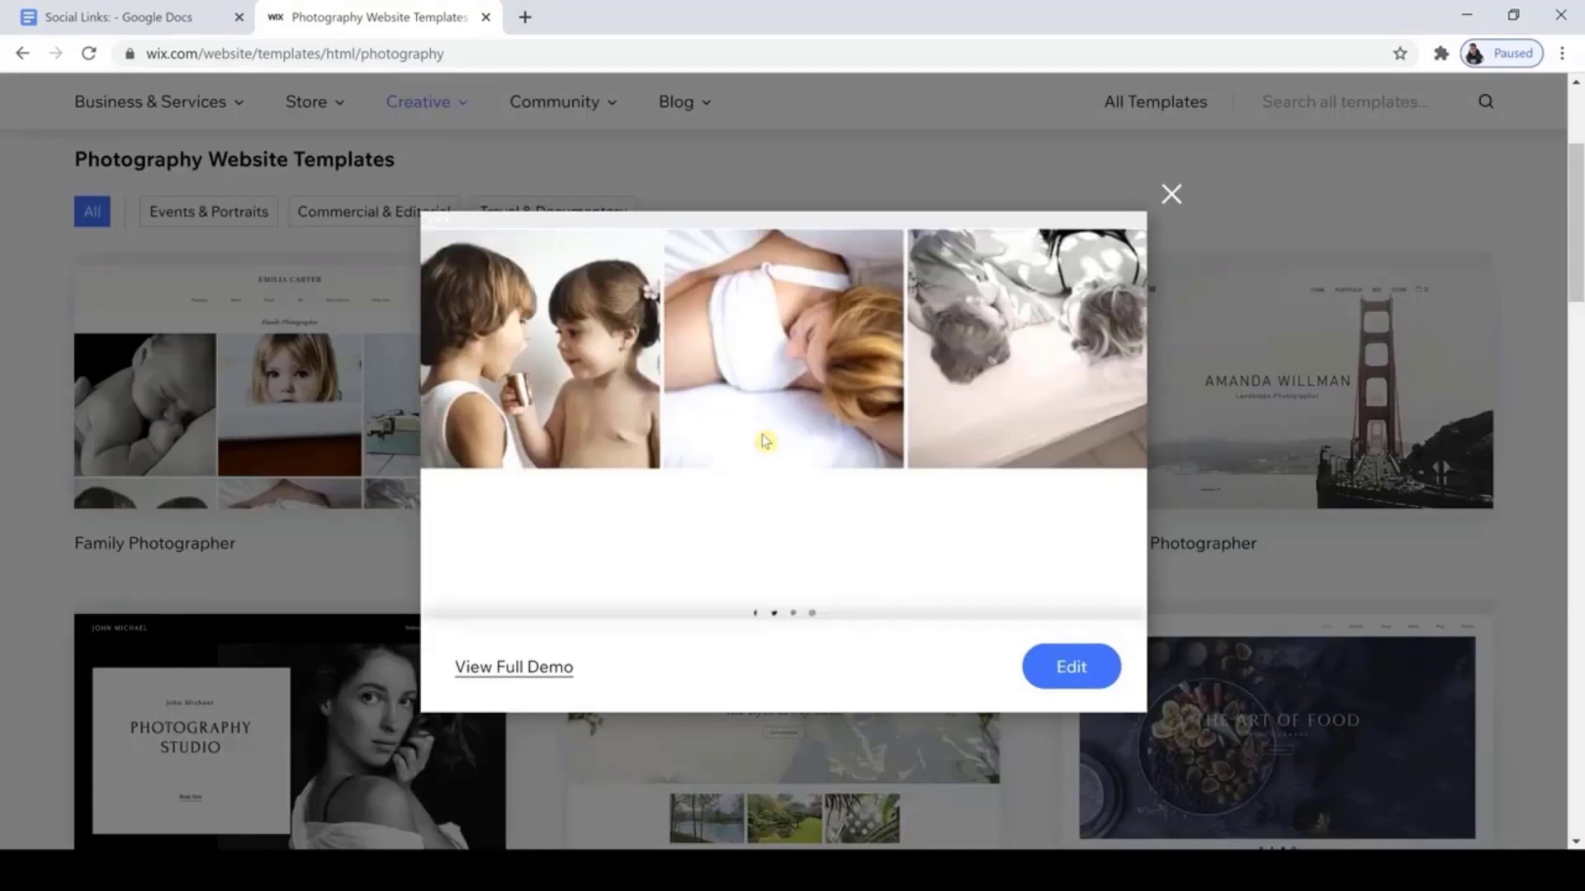
scroll(765, 442, down, 5)
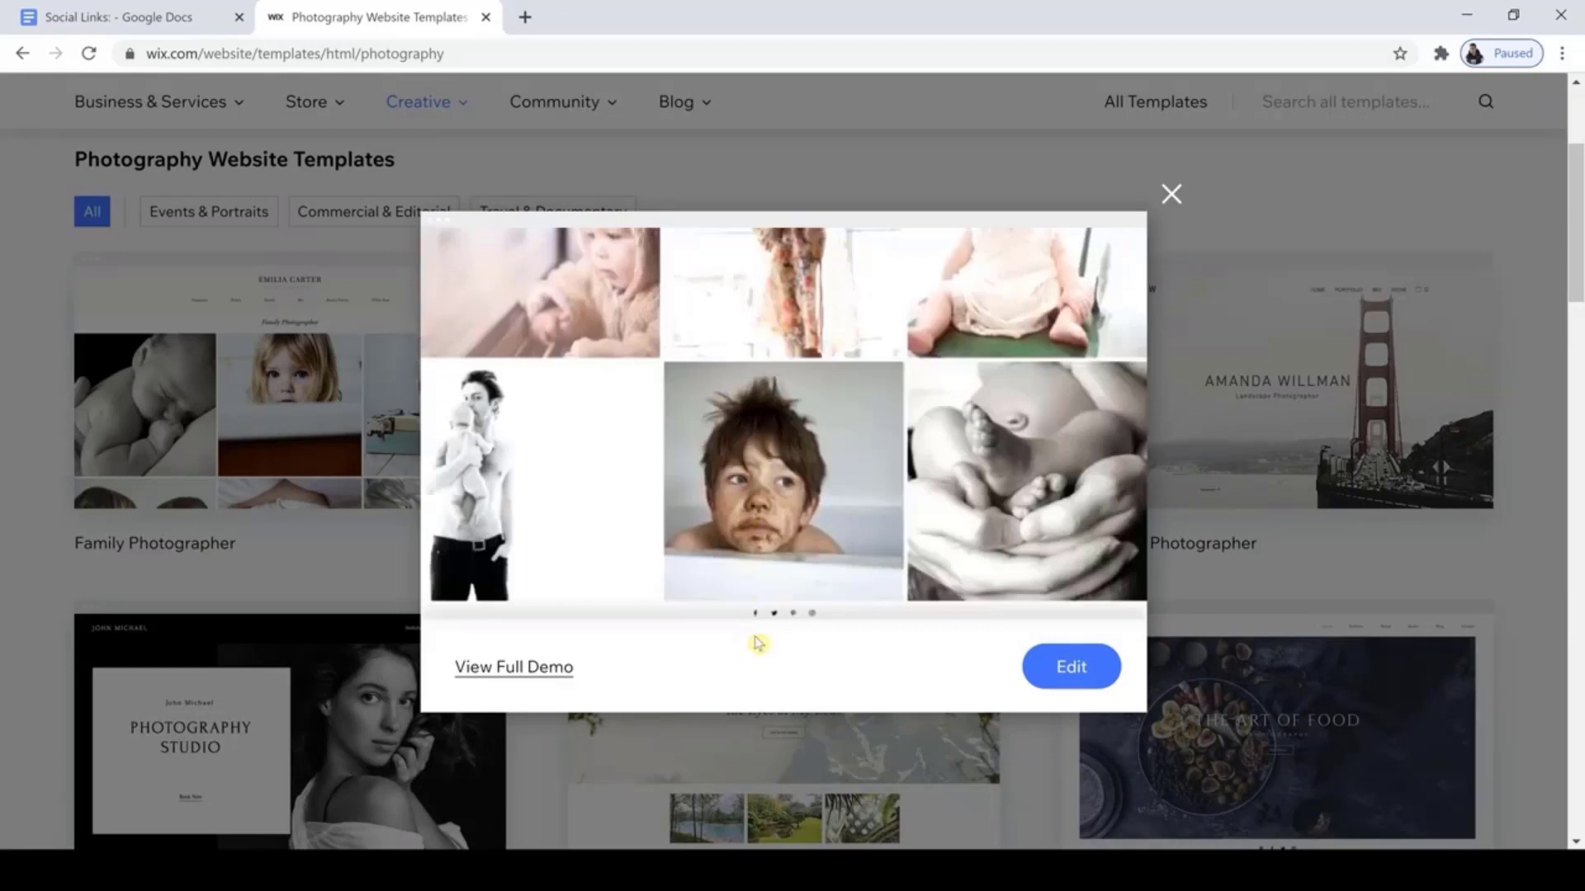
scroll(1121, 323, up, 9)
click(1172, 194)
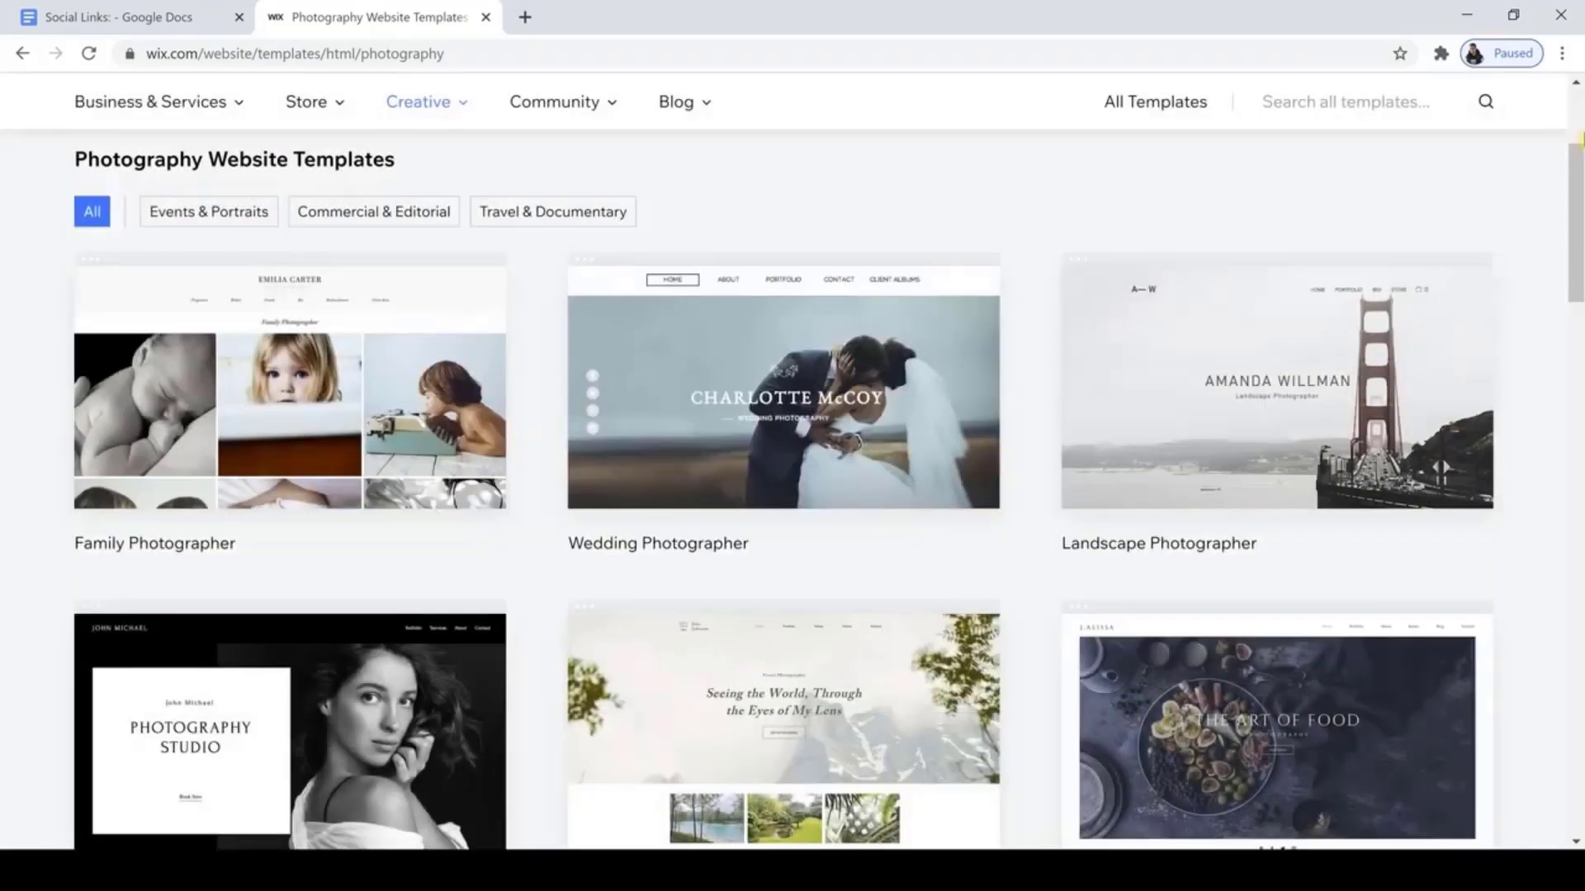
Find the Fashion Photographer template, preview its gallery and open it for editing.
drag(1578, 211, 1578, 285)
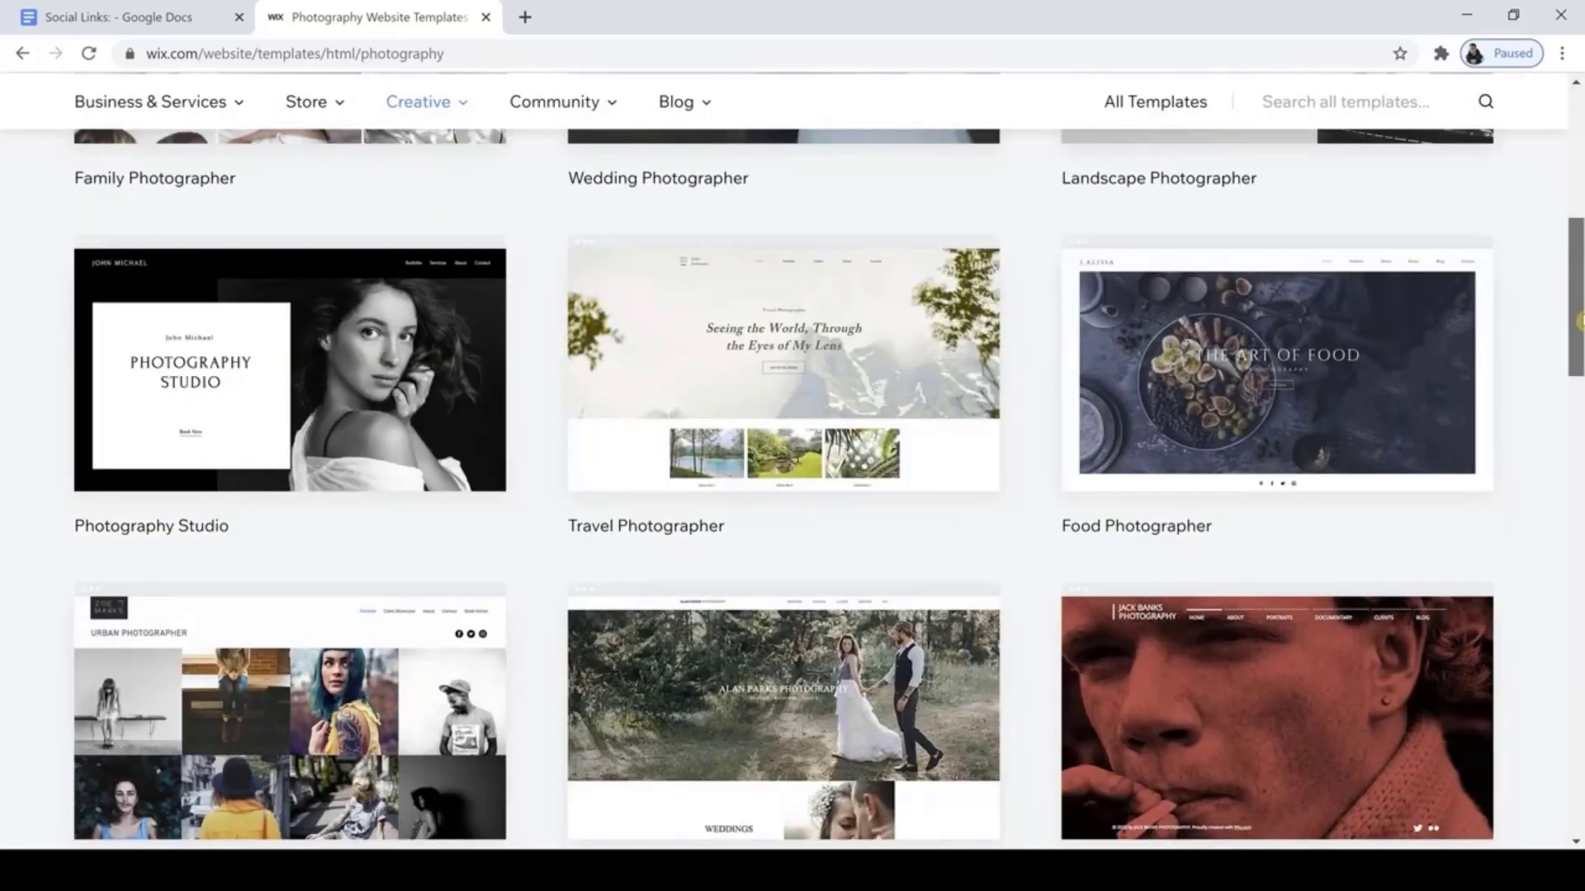
scroll(1578, 356, down, 5)
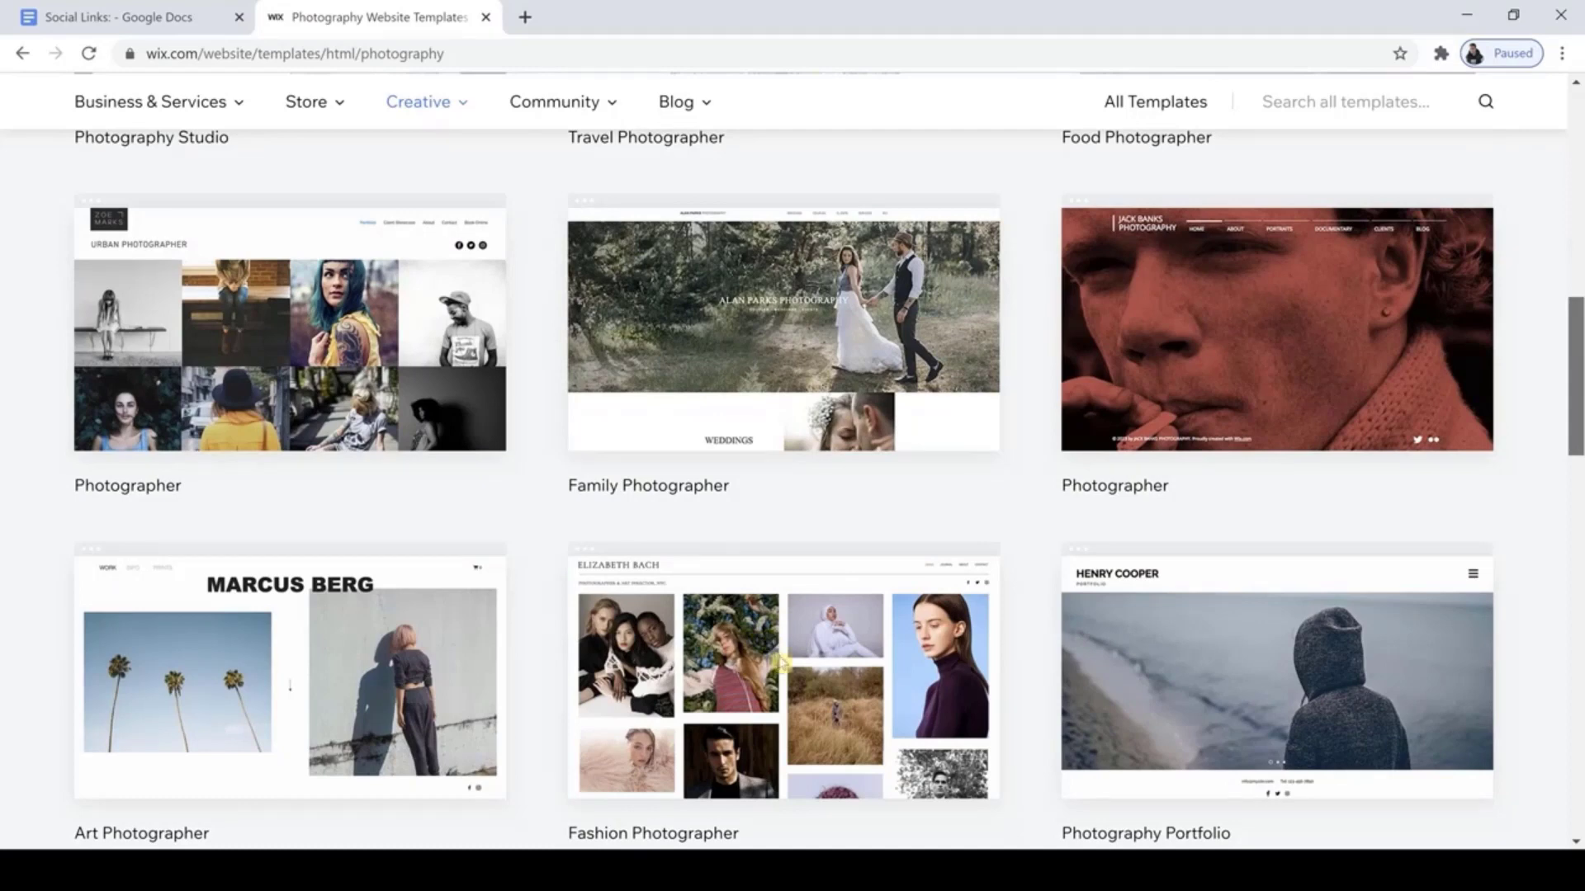
click(772, 652)
scroll(1034, 544, down, 2)
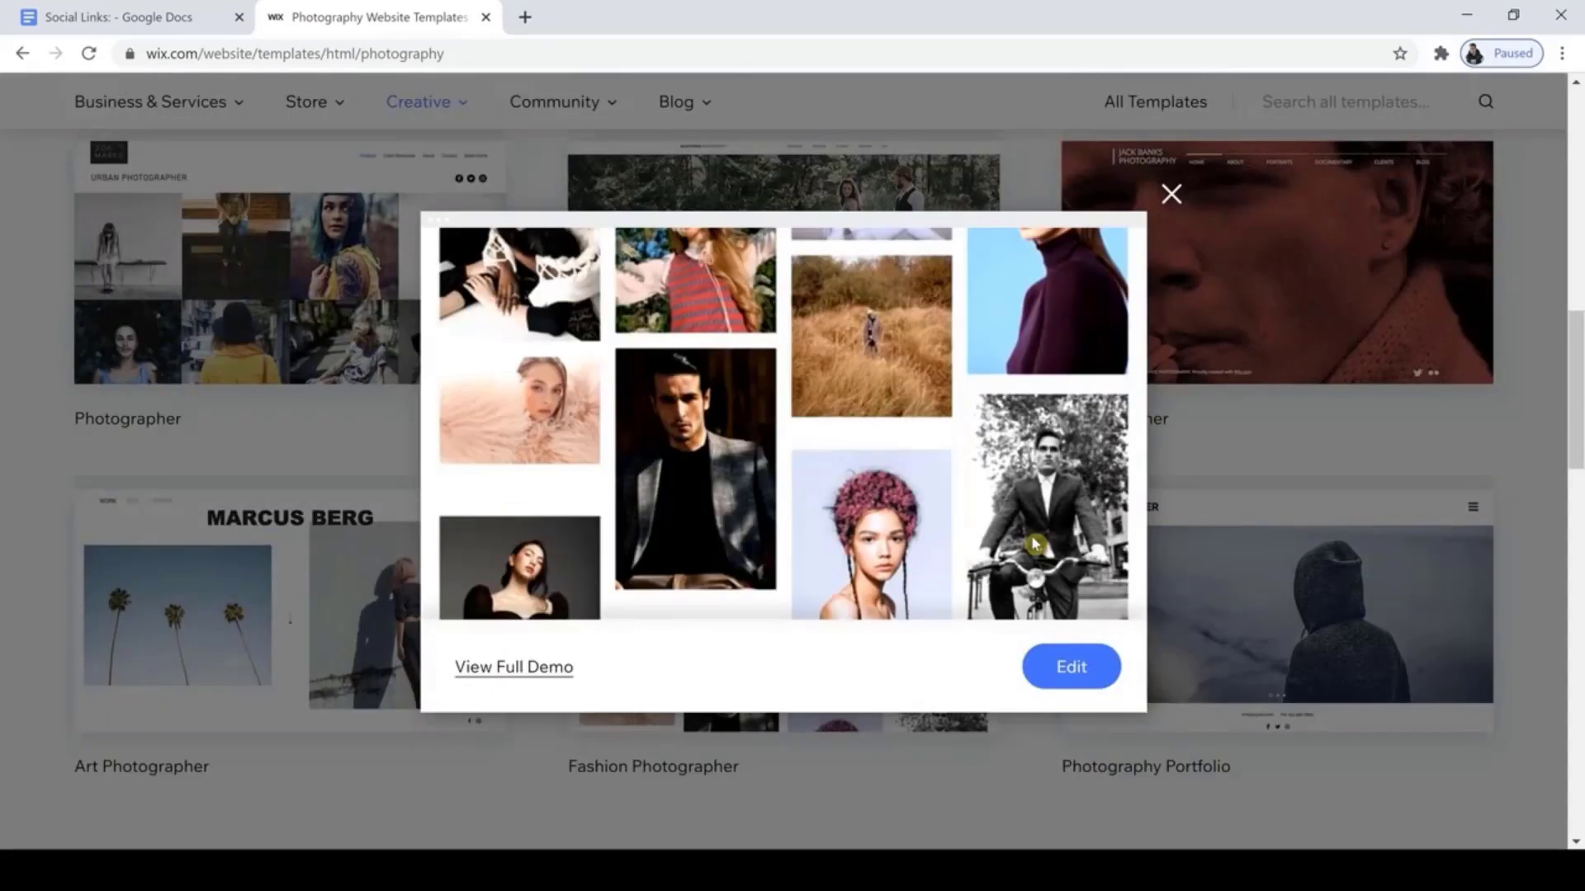
scroll(1034, 544, down, 6)
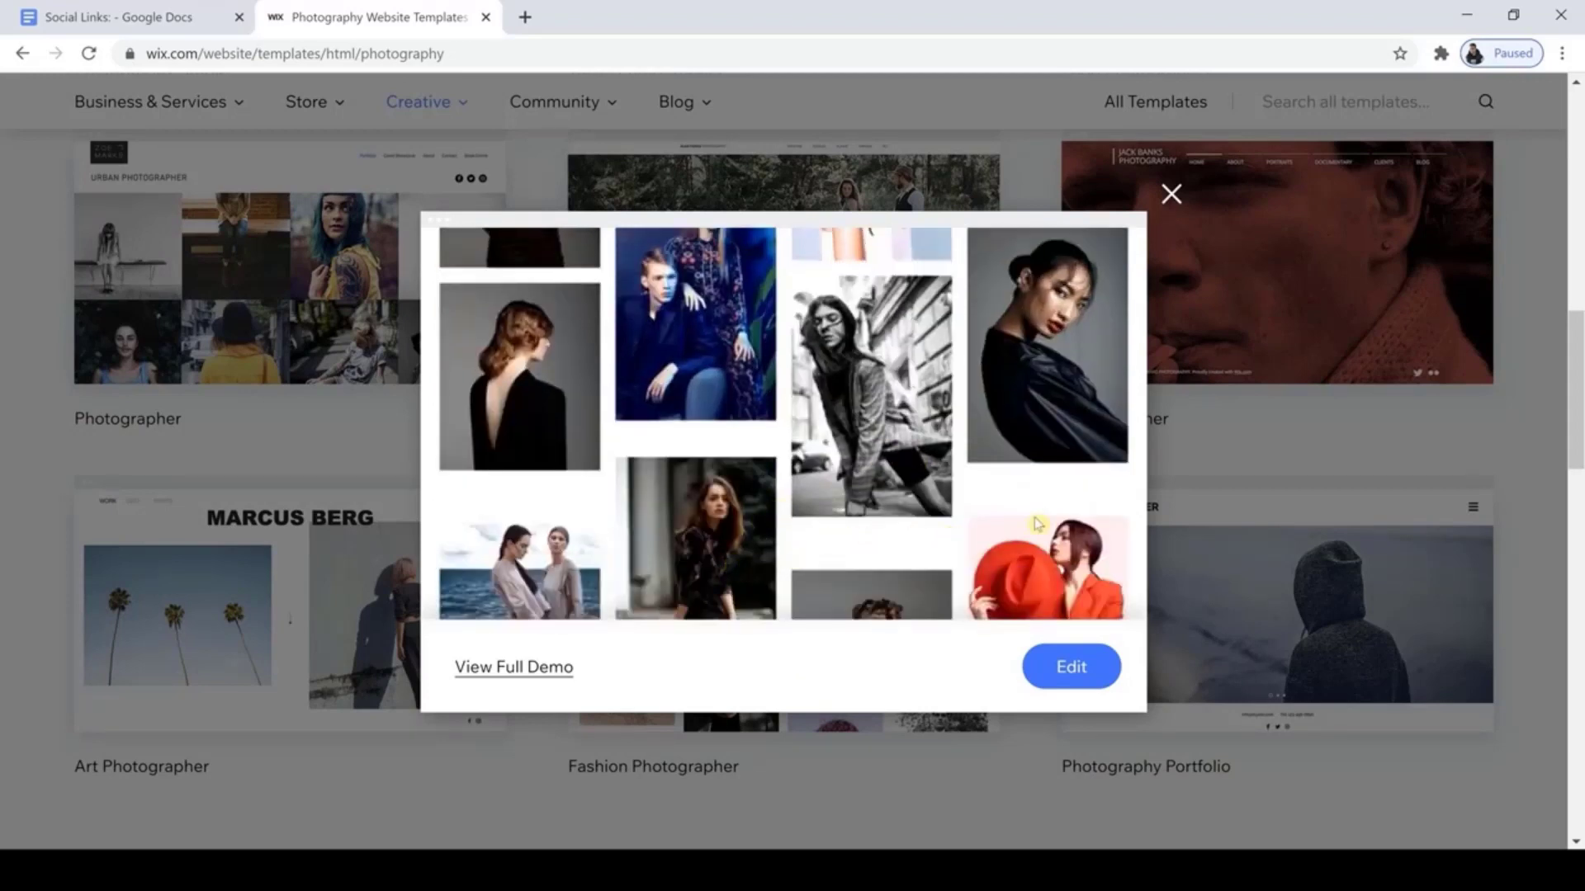
click(1070, 670)
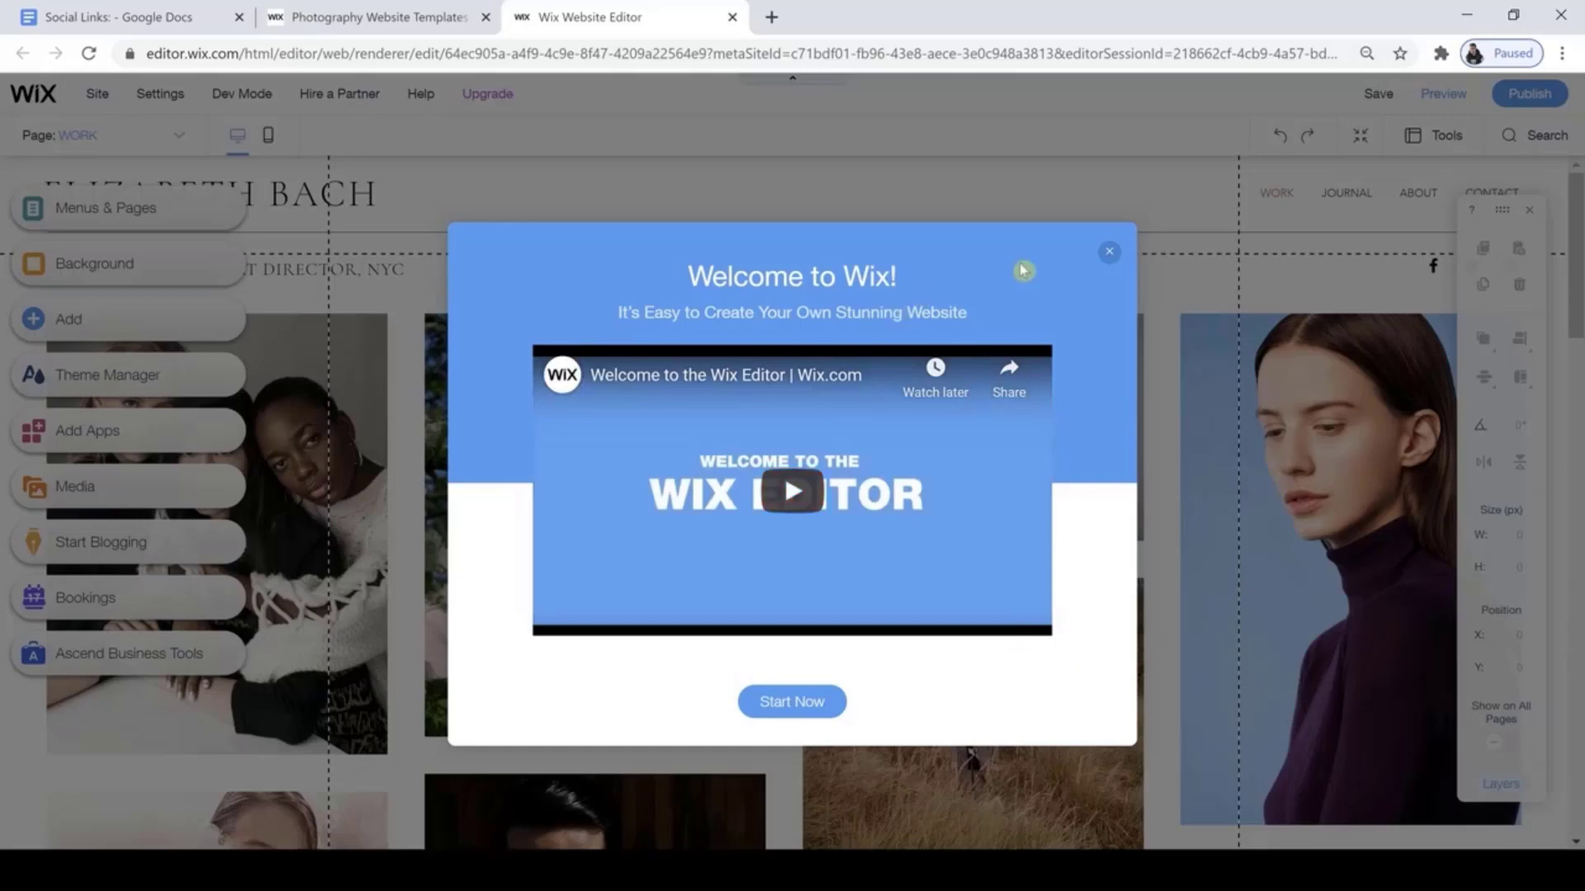
Dismiss the welcome video and open the site's list of pages.
click(1111, 262)
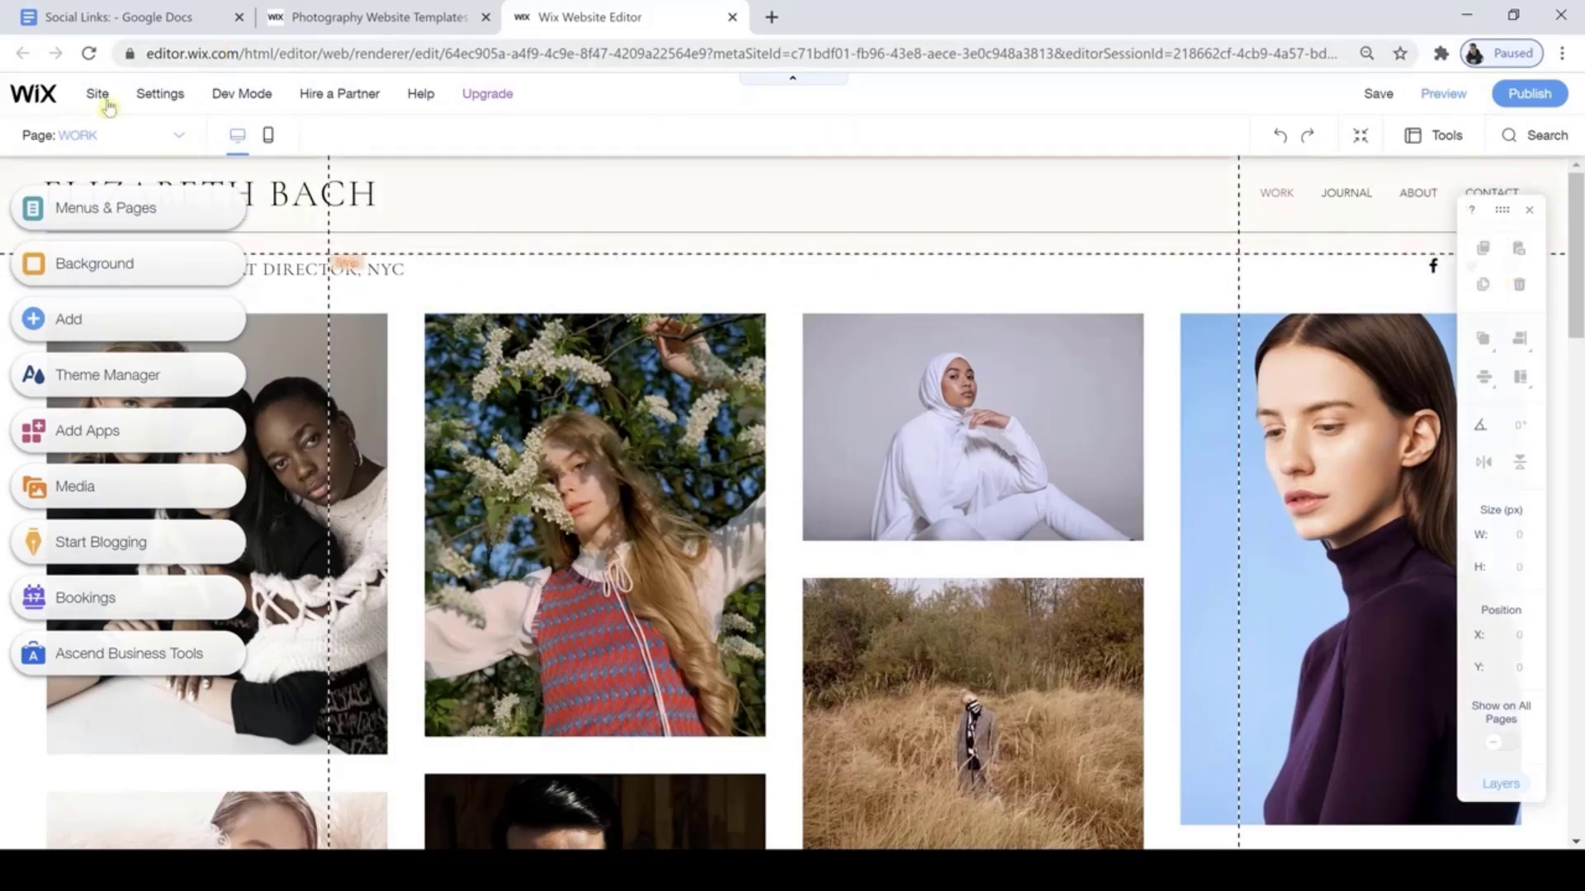
mouse_move(149, 103)
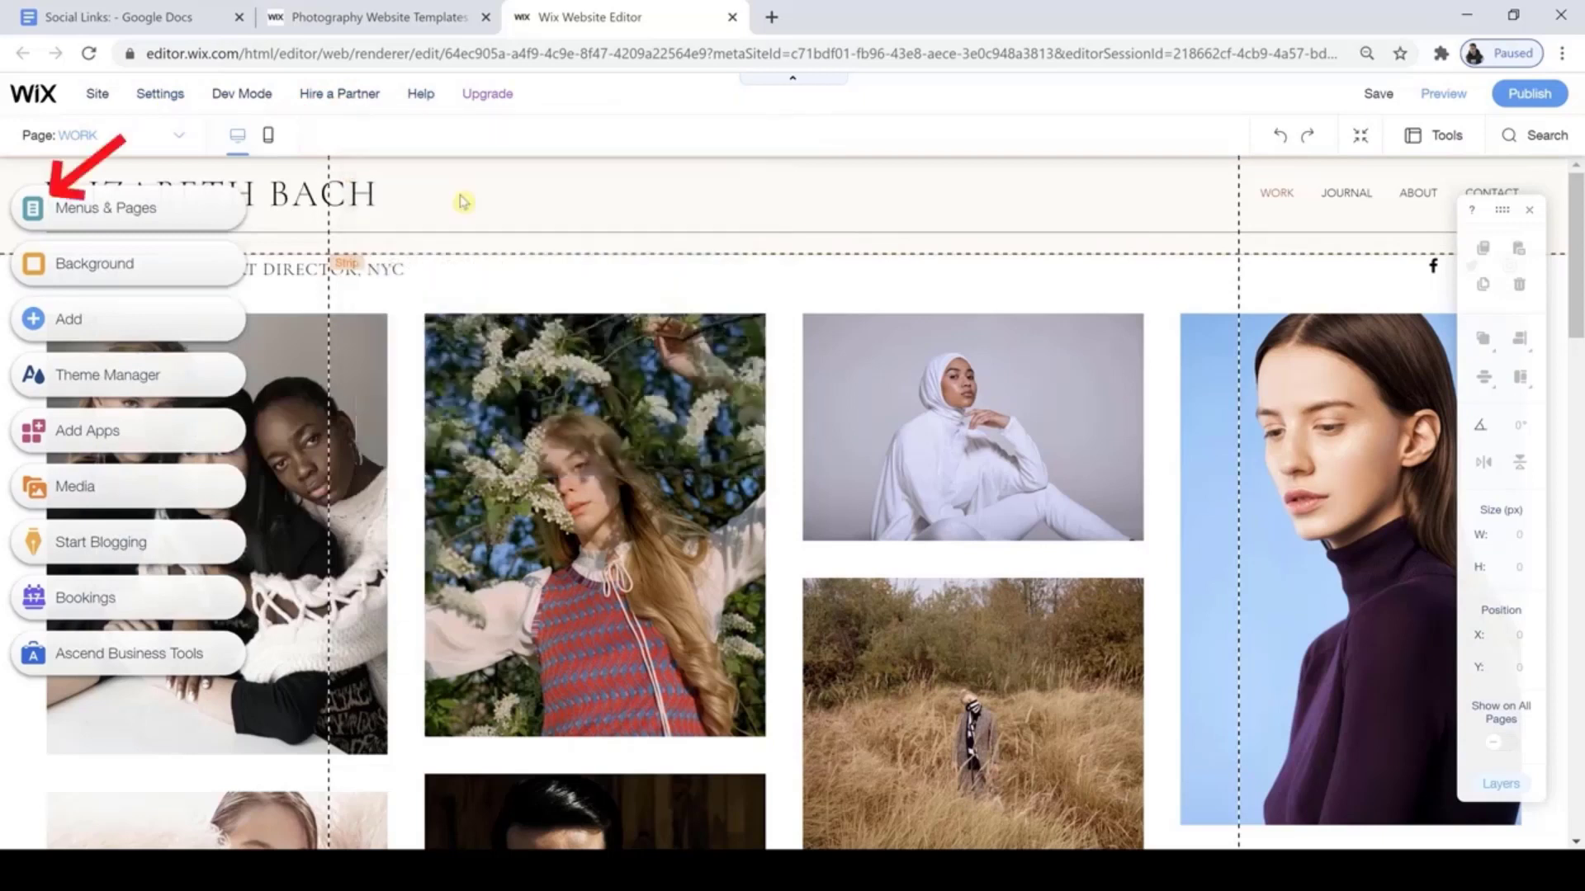
click(91, 216)
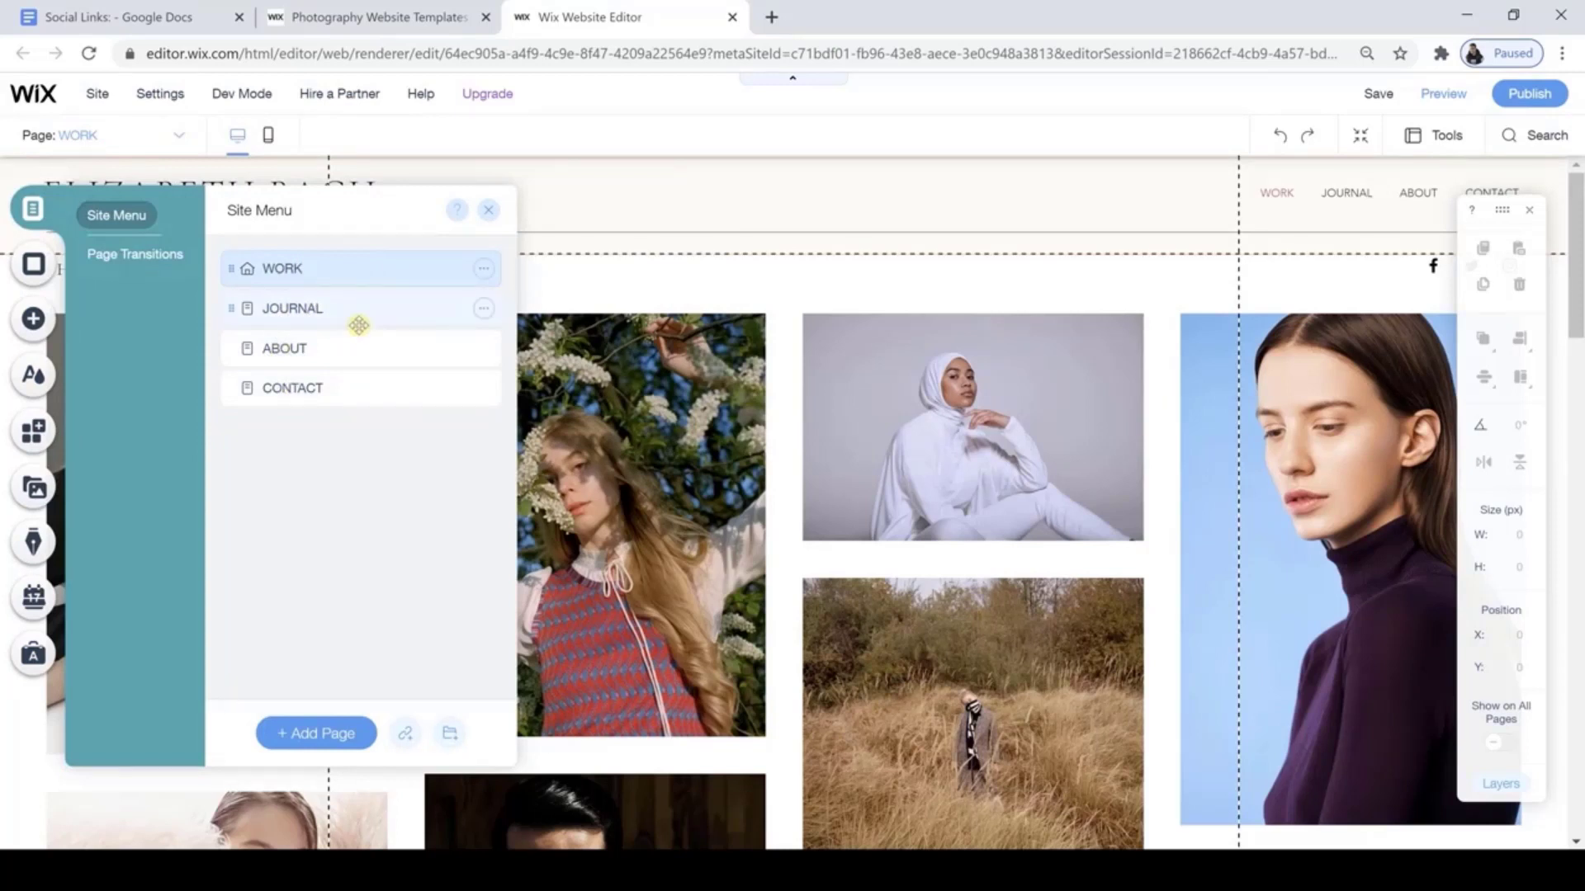
click(484, 269)
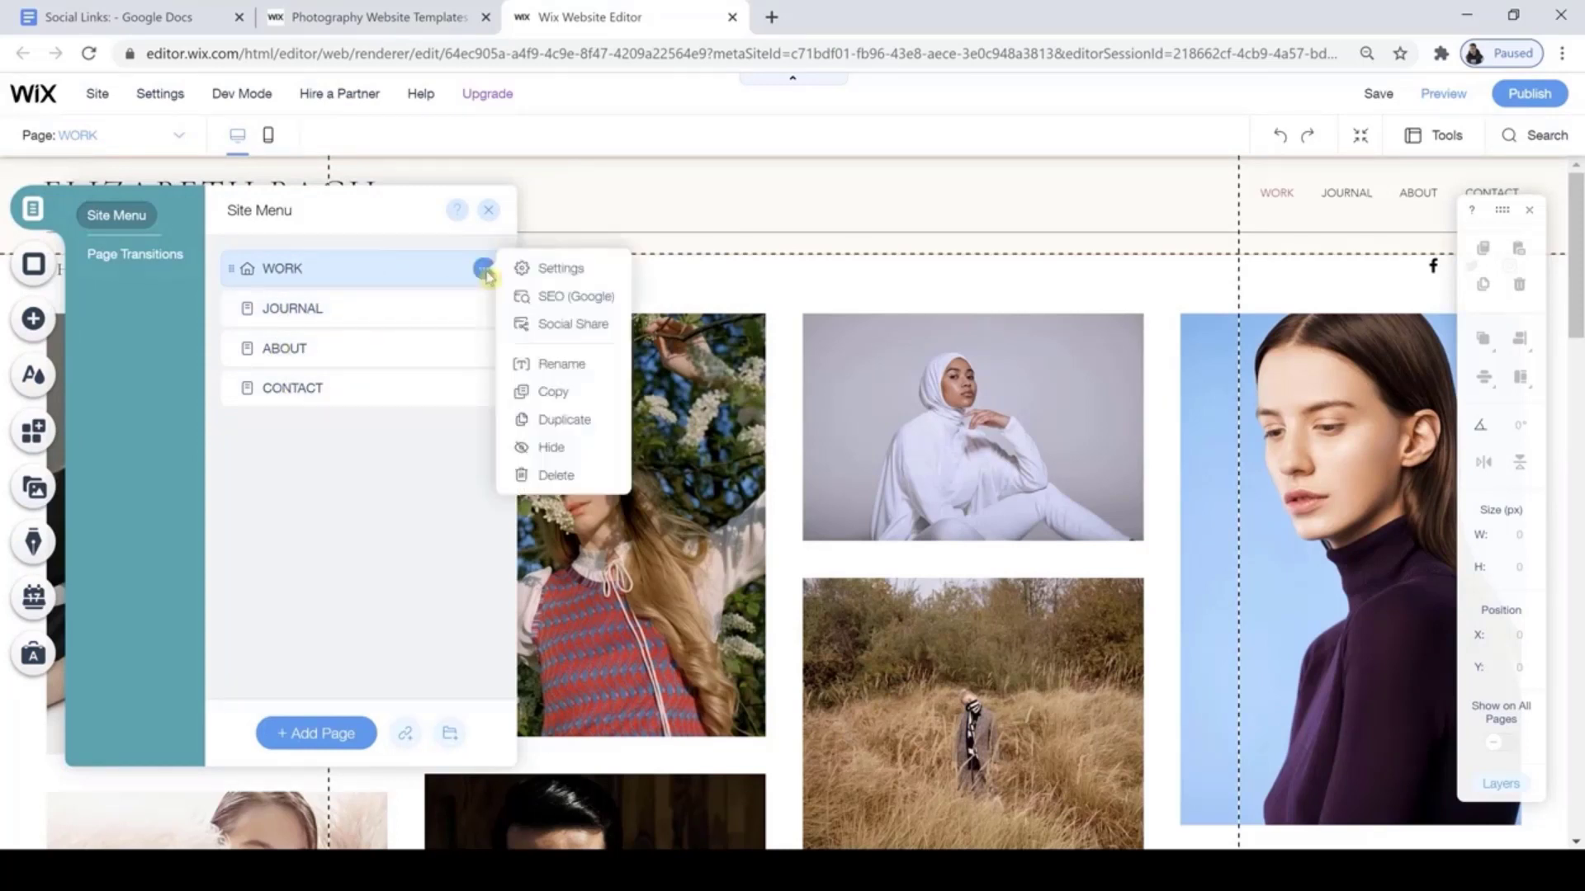
click(549, 479)
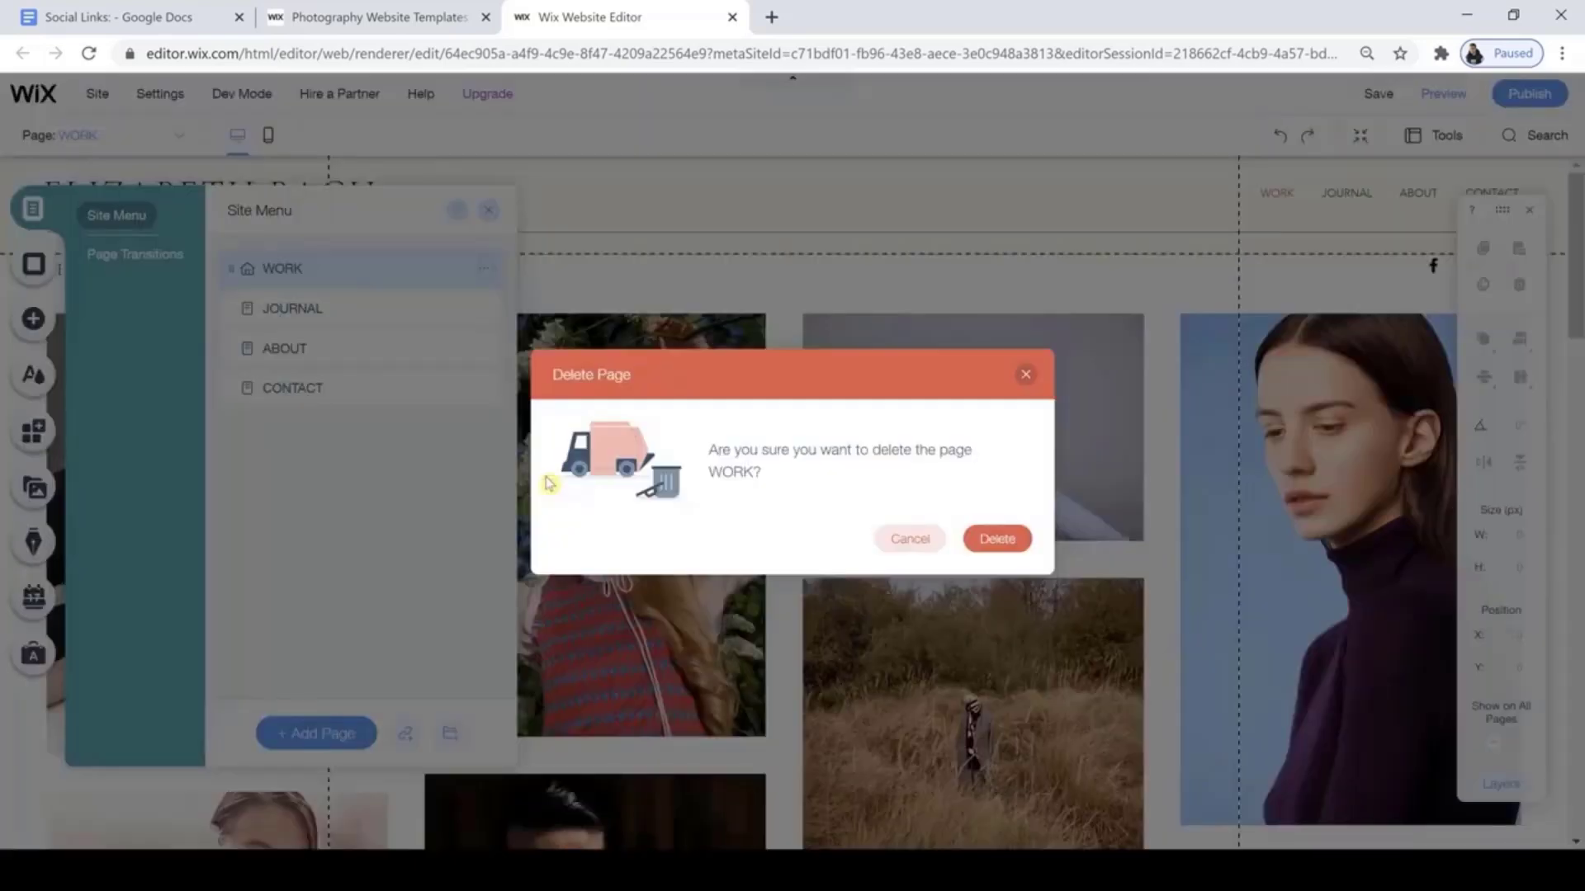
click(898, 543)
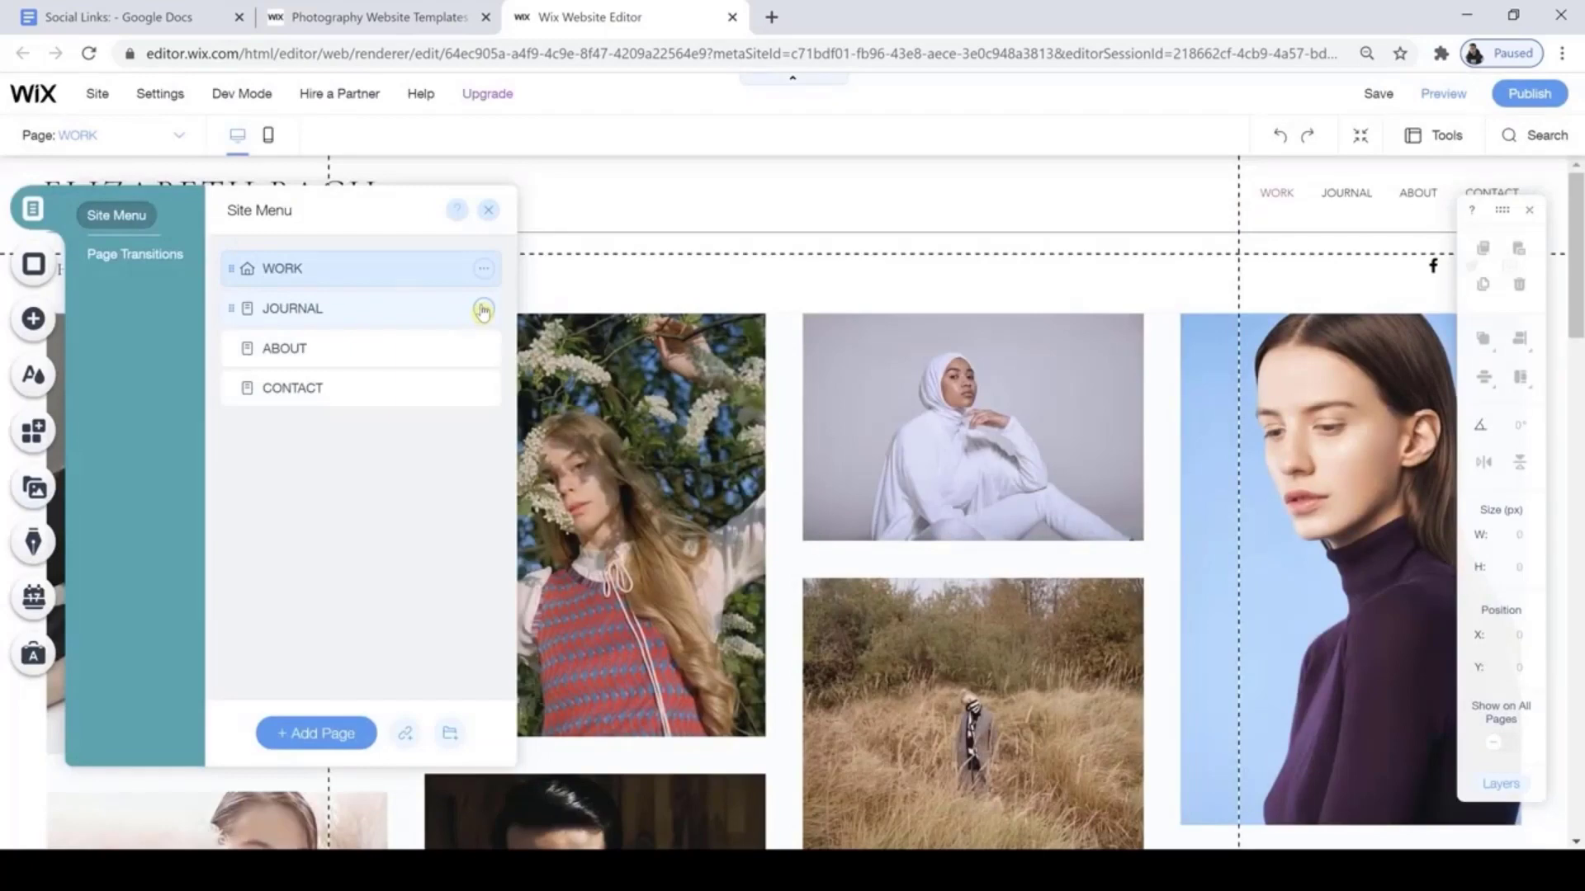
Delete the JOURNAL page from the site and confirm the deletion.
click(483, 311)
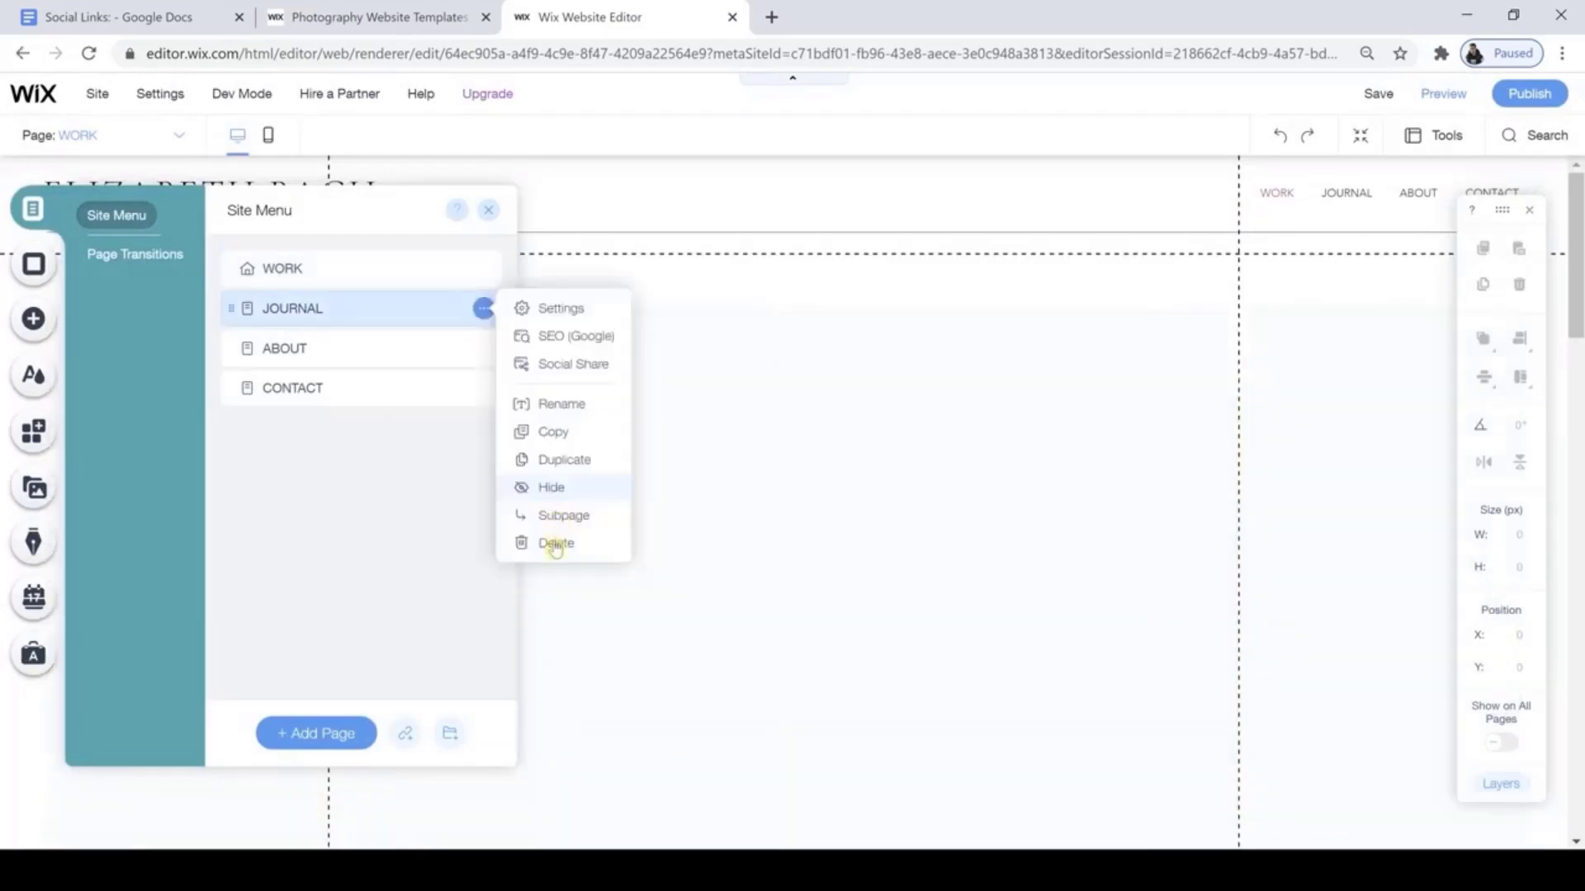
click(555, 545)
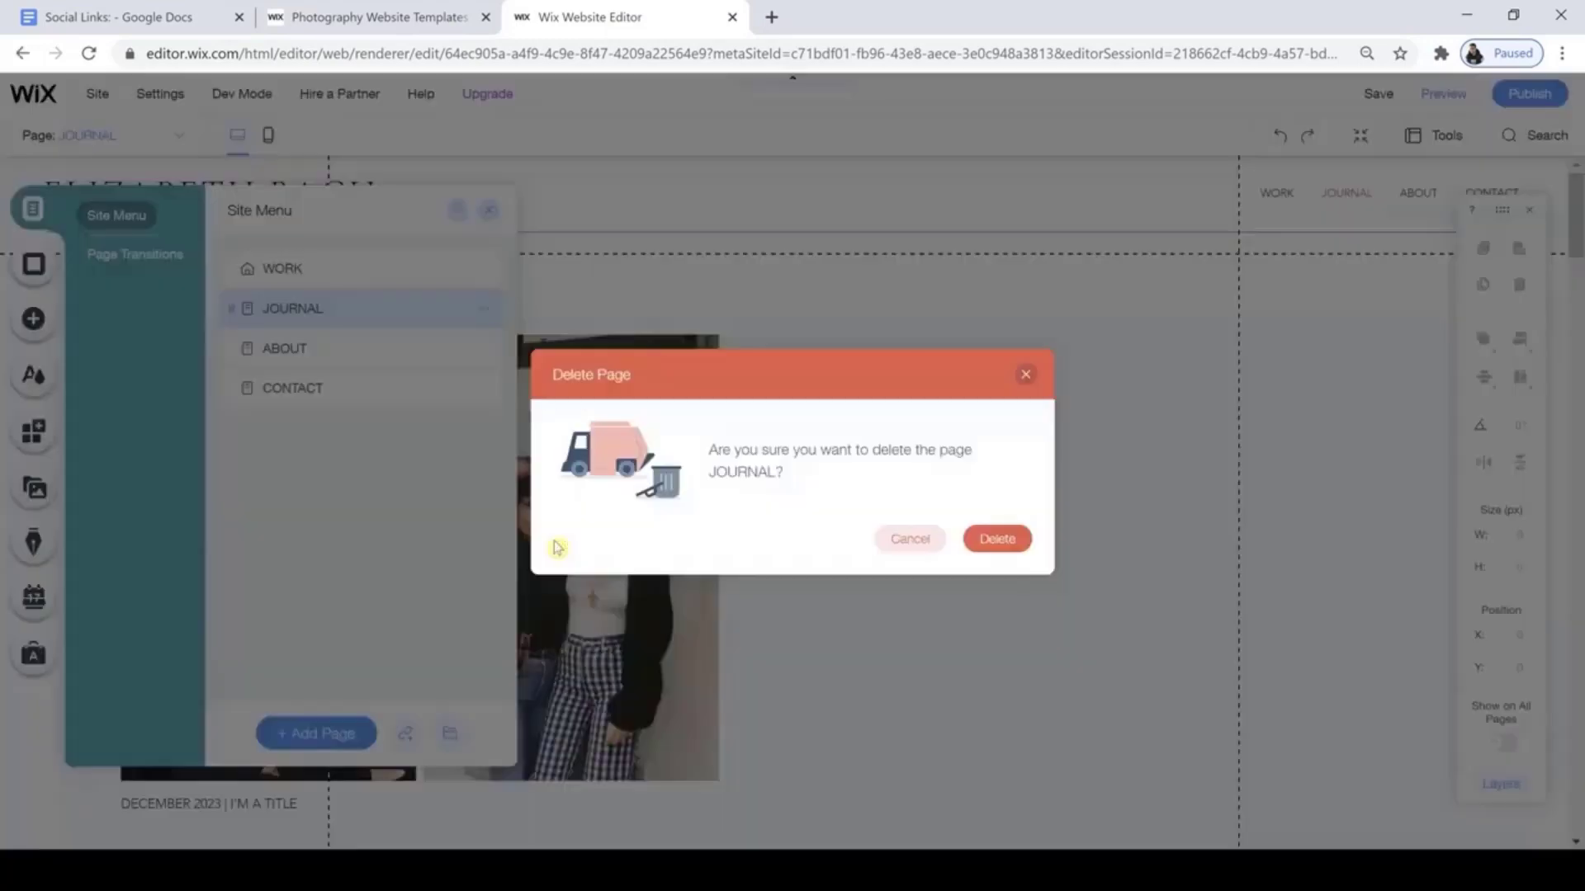
click(983, 541)
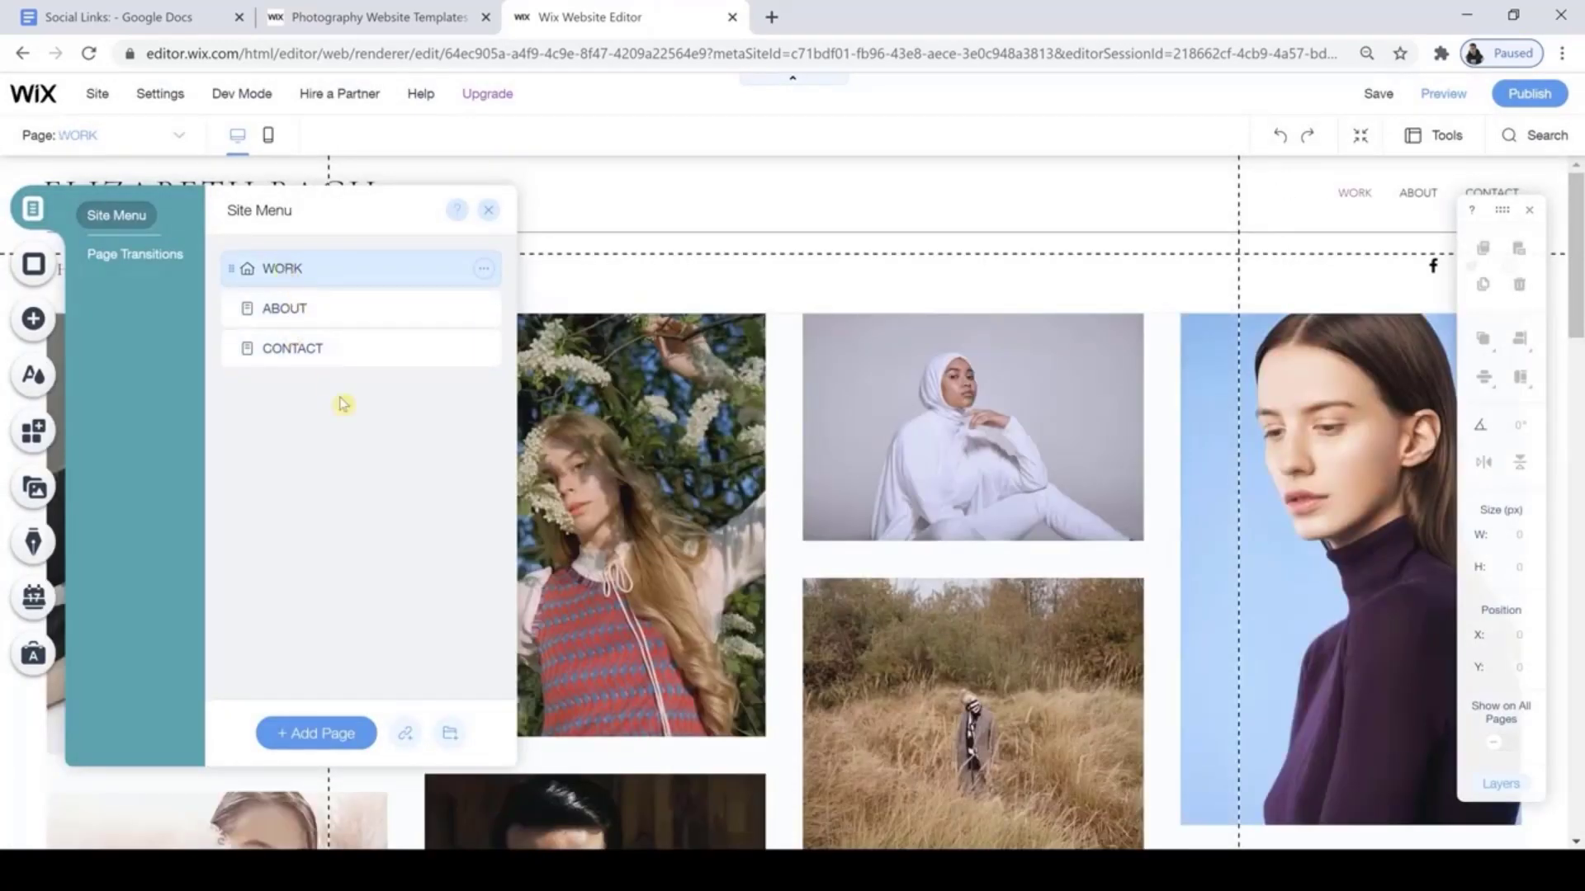
Rename the WORK page to PORTFOLIO.
click(485, 271)
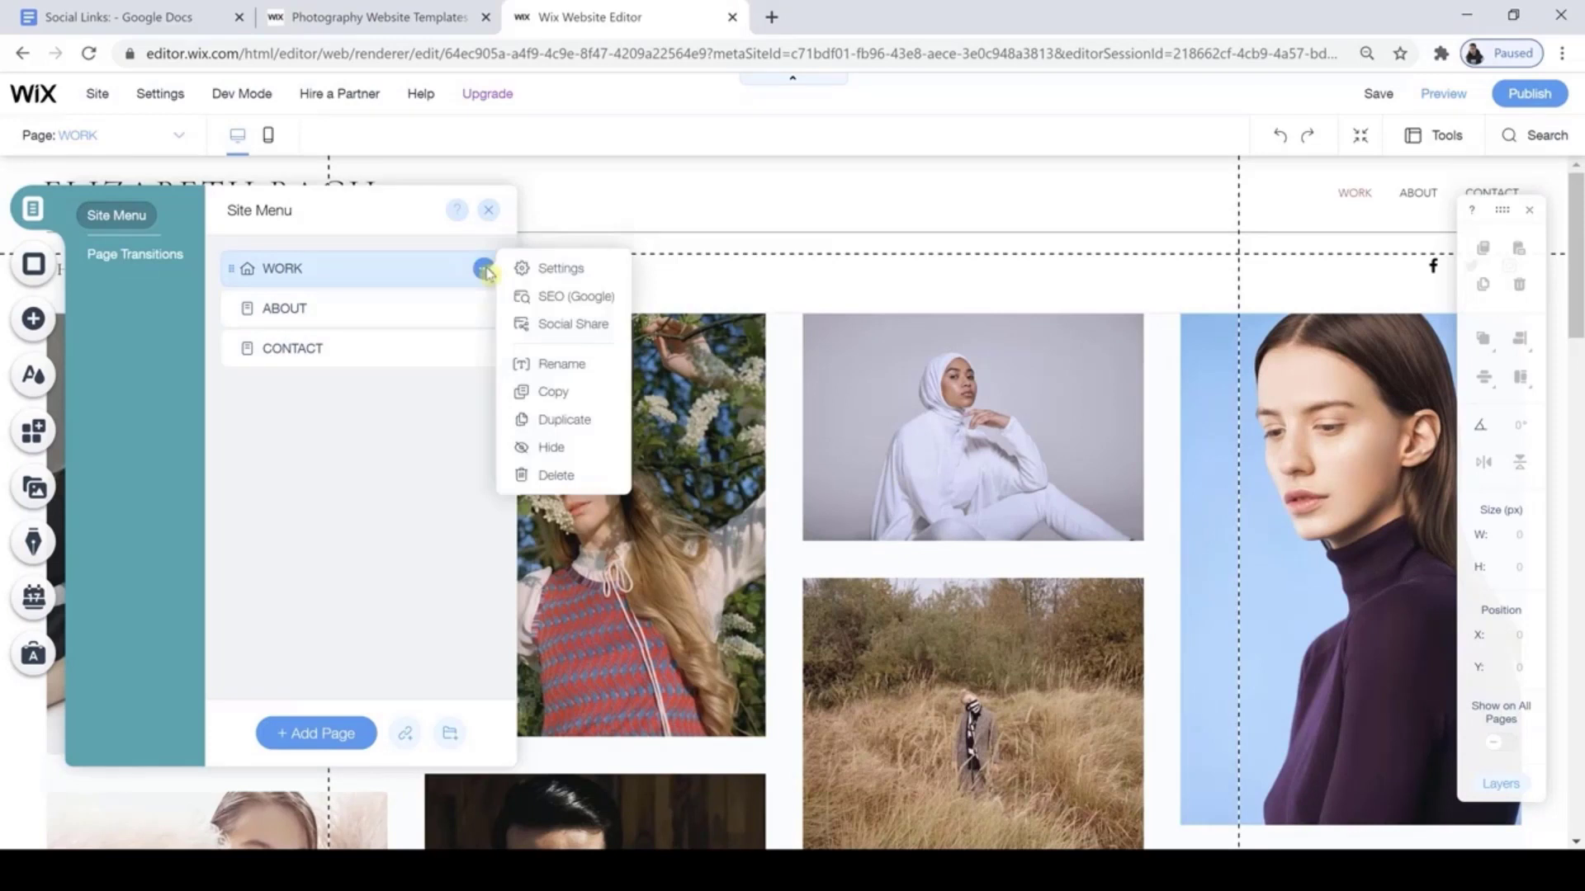
click(567, 364)
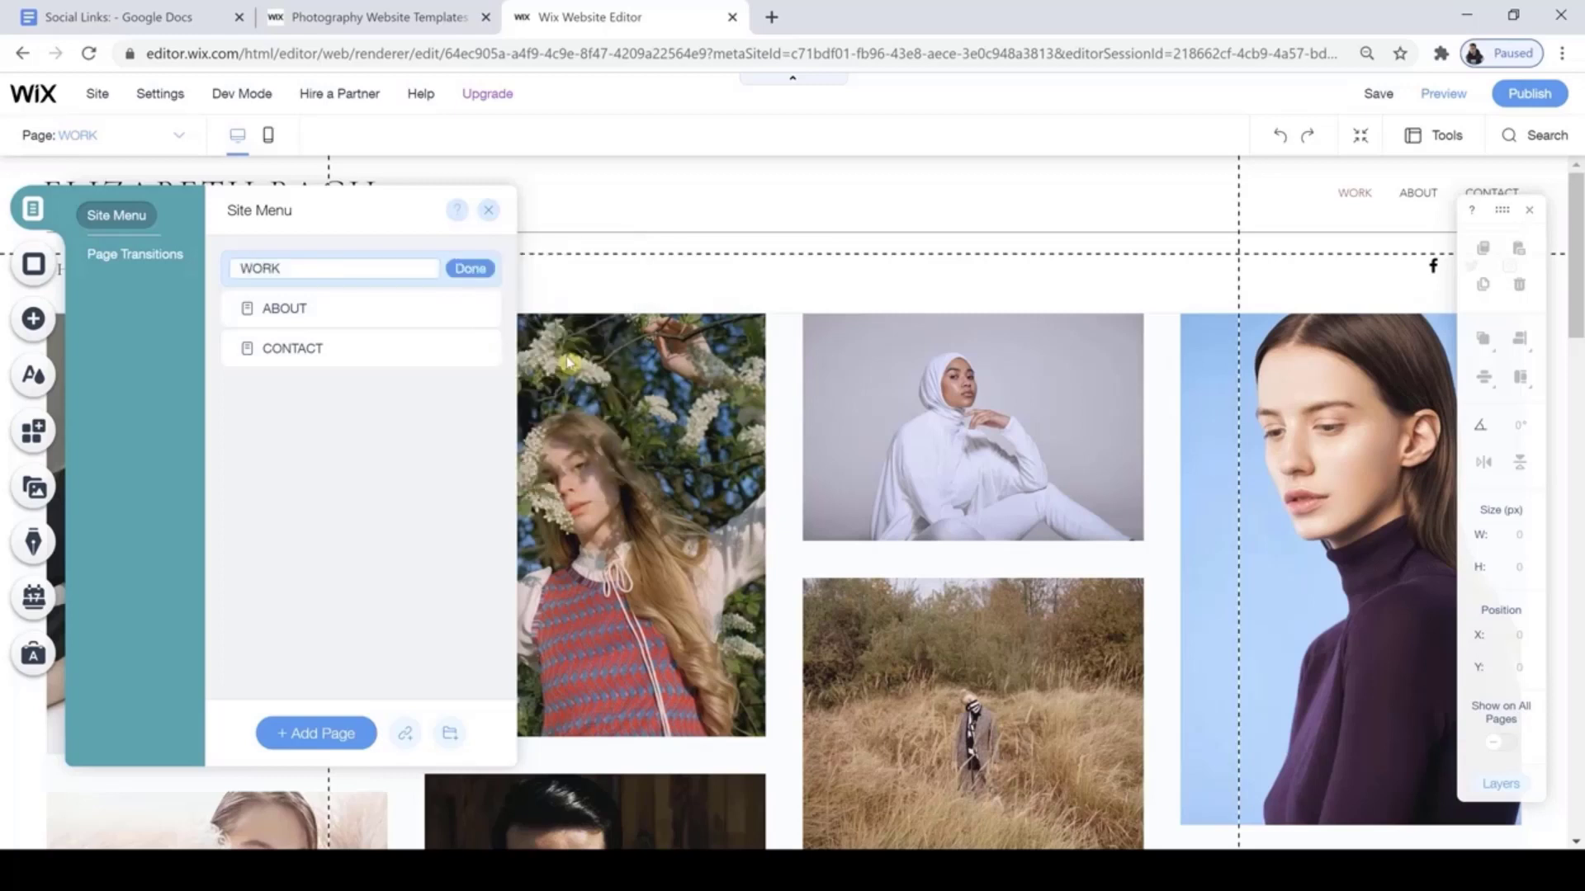
text(PORTFOLIO)
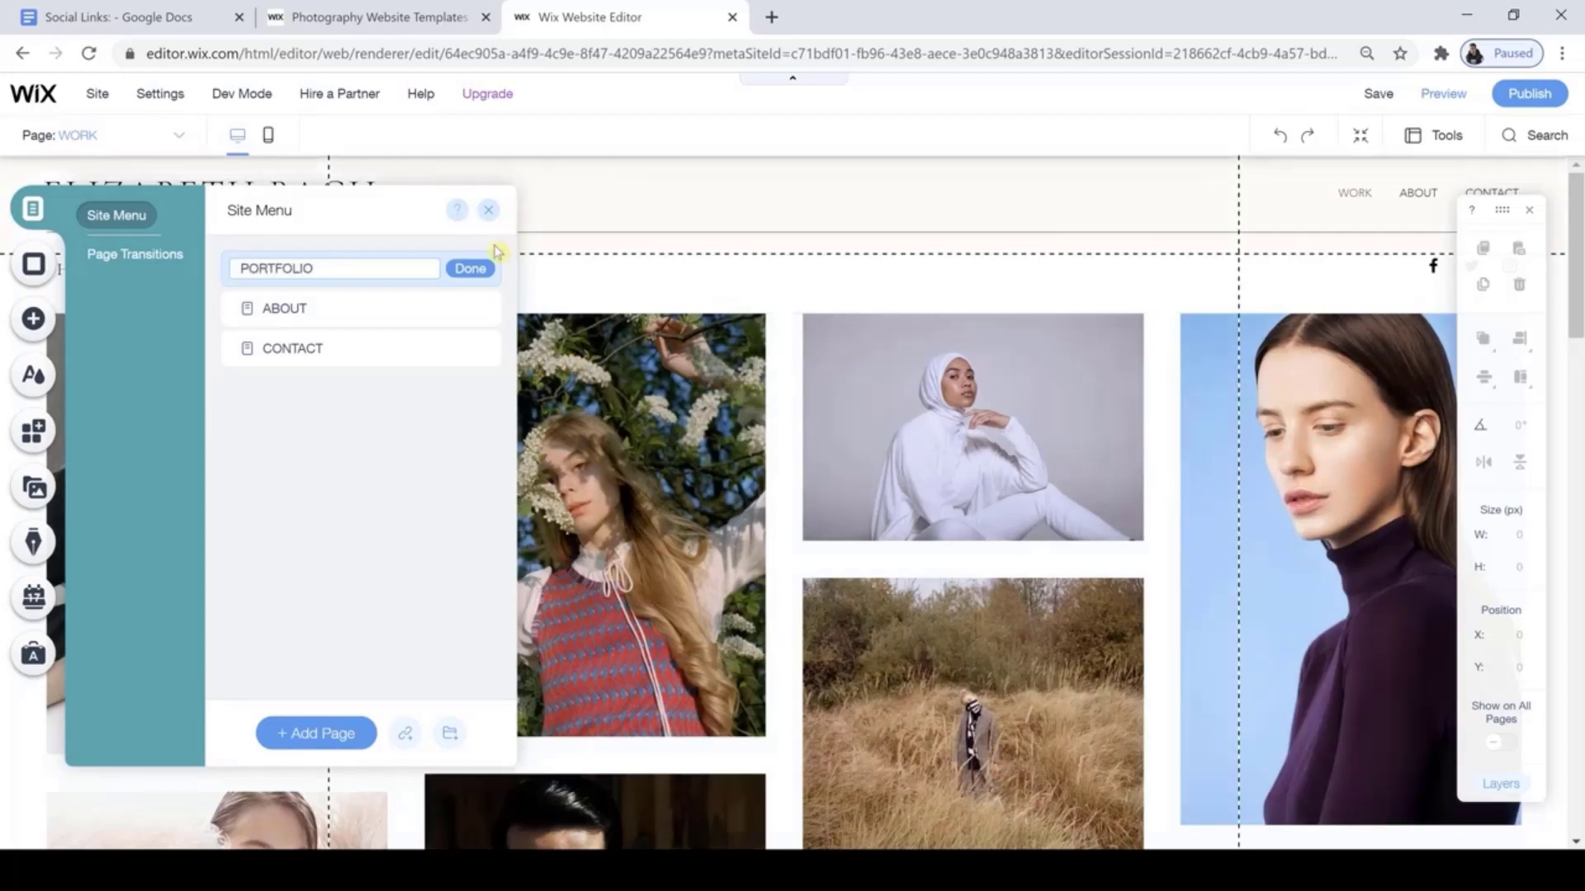
click(472, 269)
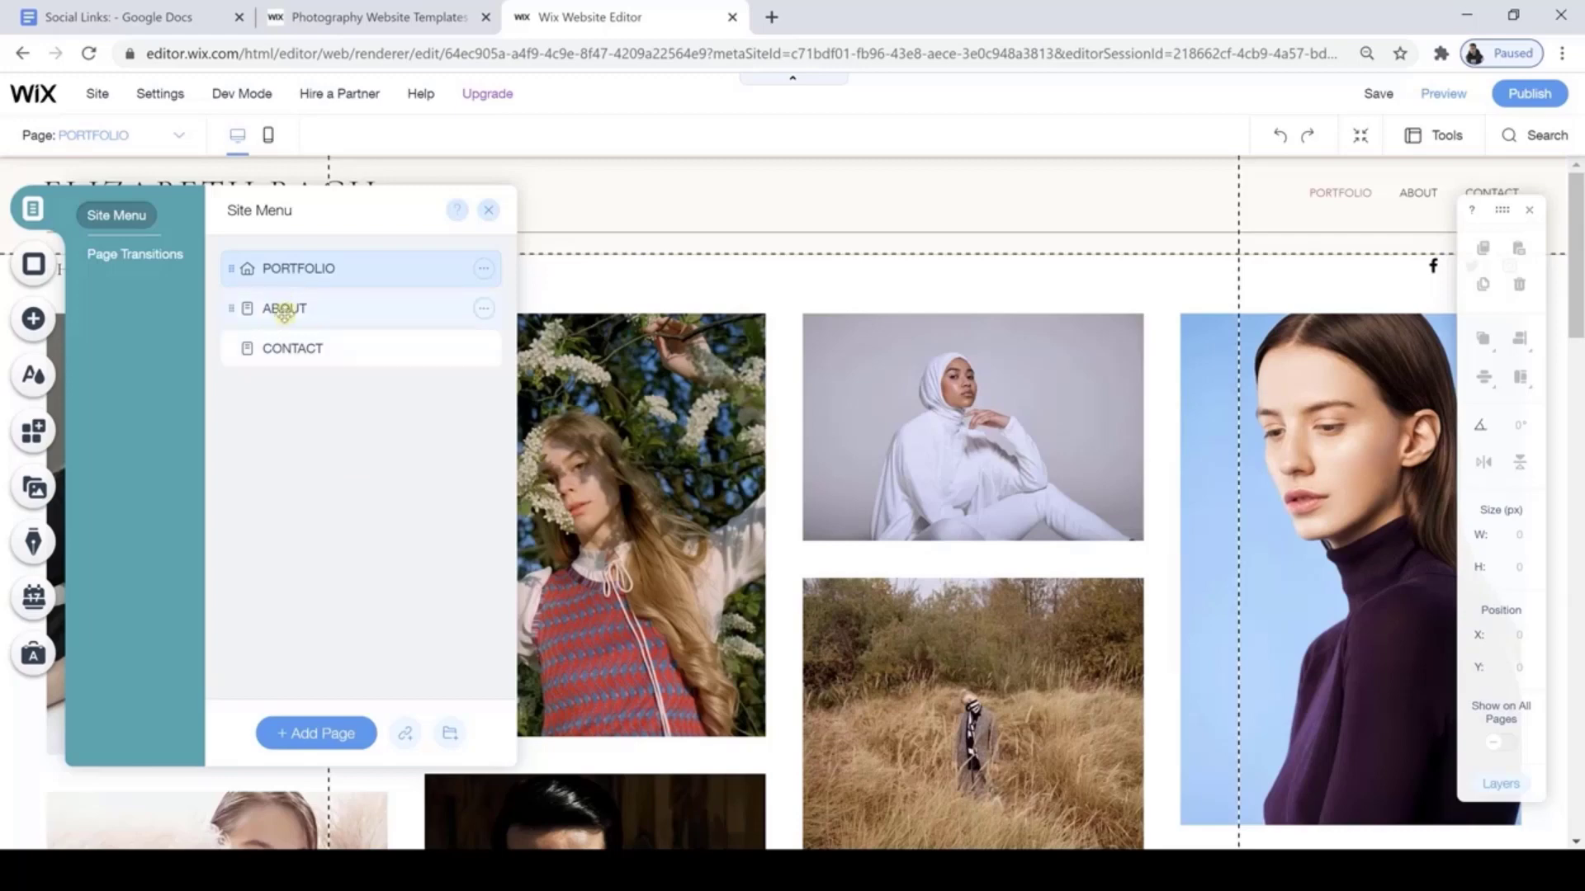
Switch to the ABOUT page, close the page list and examine the page's sections.
click(284, 310)
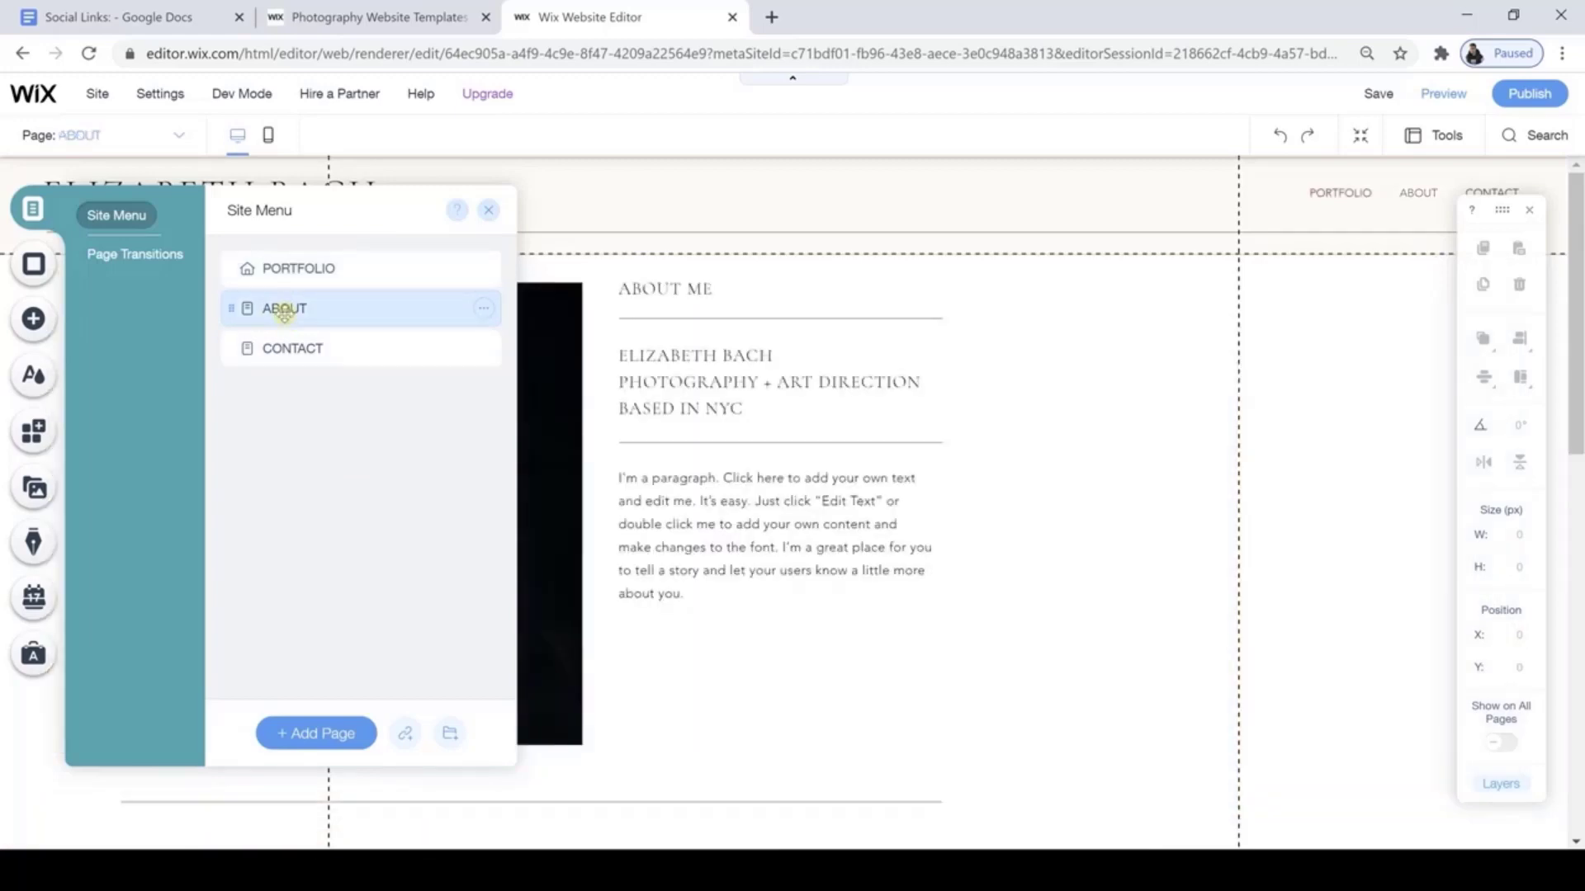
click(493, 208)
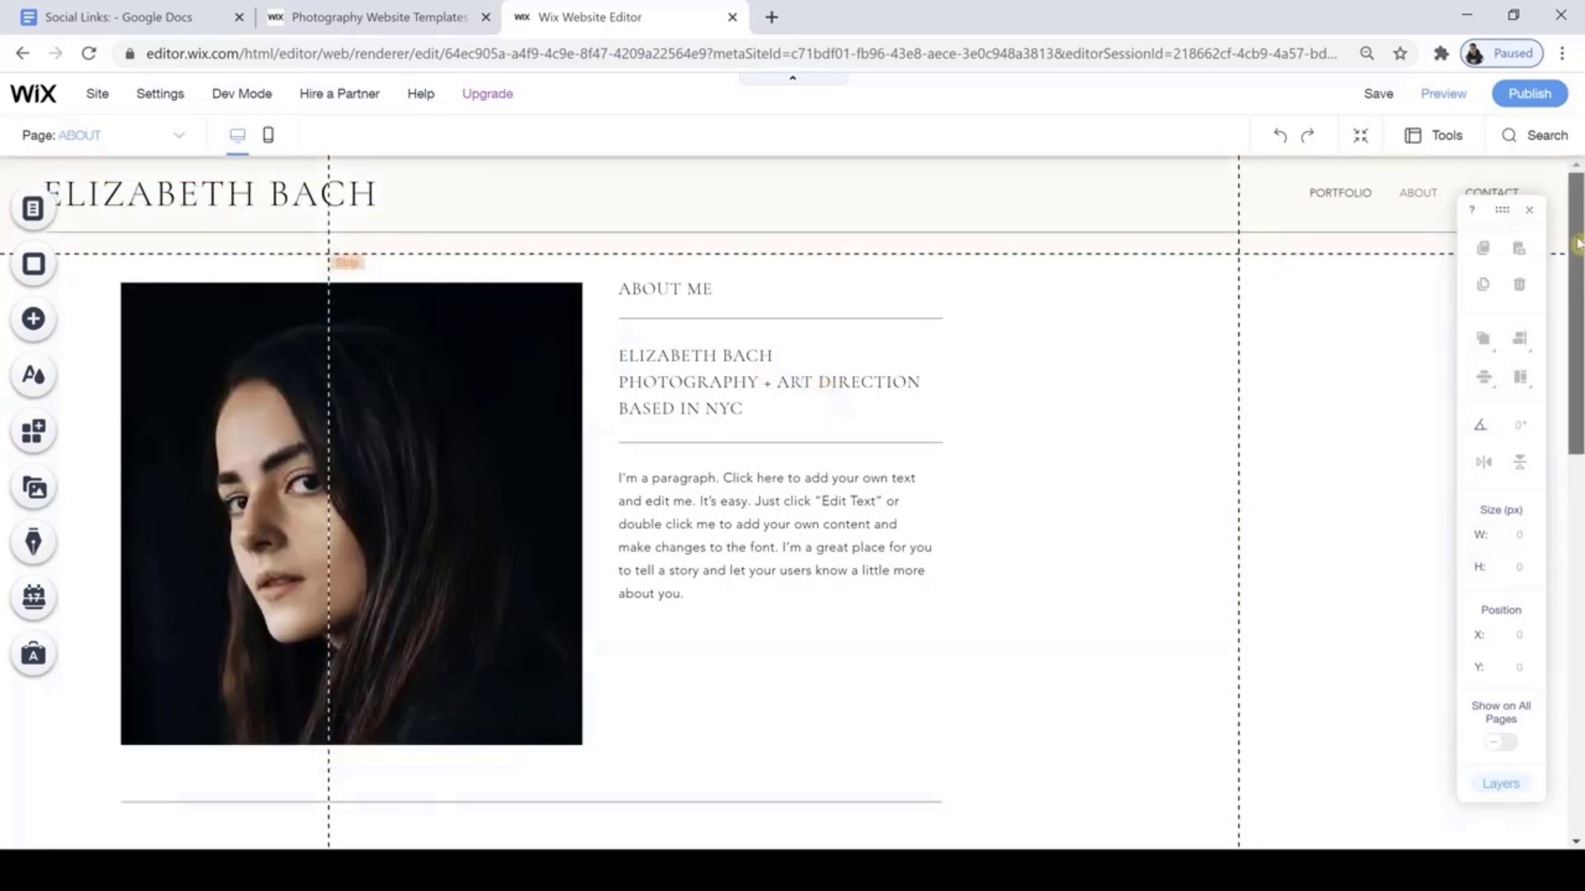
scroll(1577, 273, down, 1)
scroll(1577, 303, down, 5)
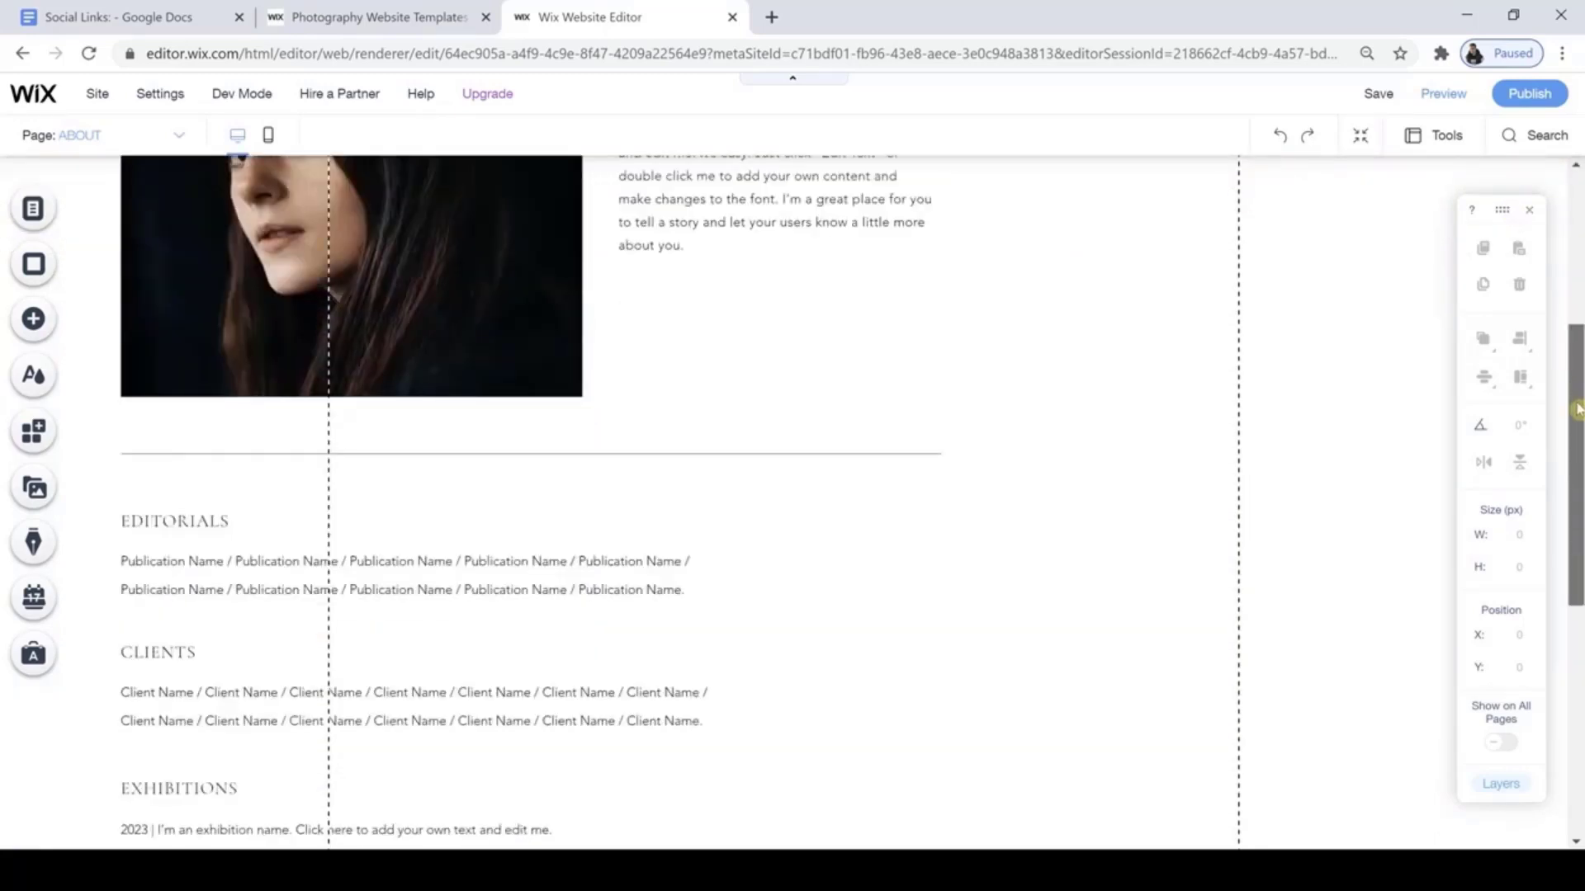
scroll(1578, 454, down, 5)
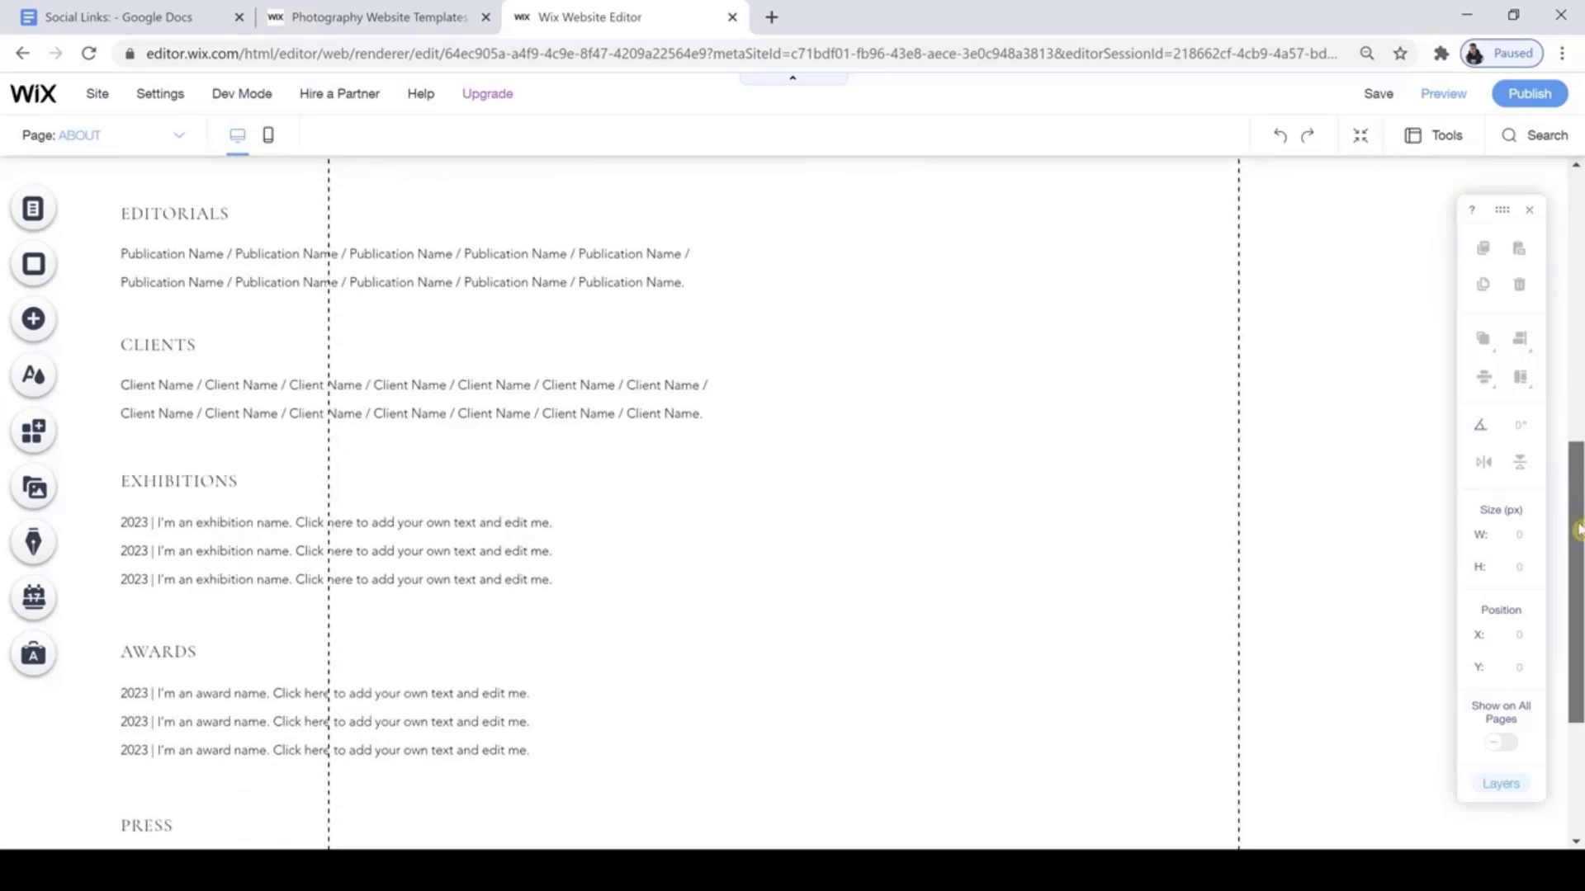
Delete the ABOUT page from the site and confirm the deletion.
drag(1578, 528, 1579, 222)
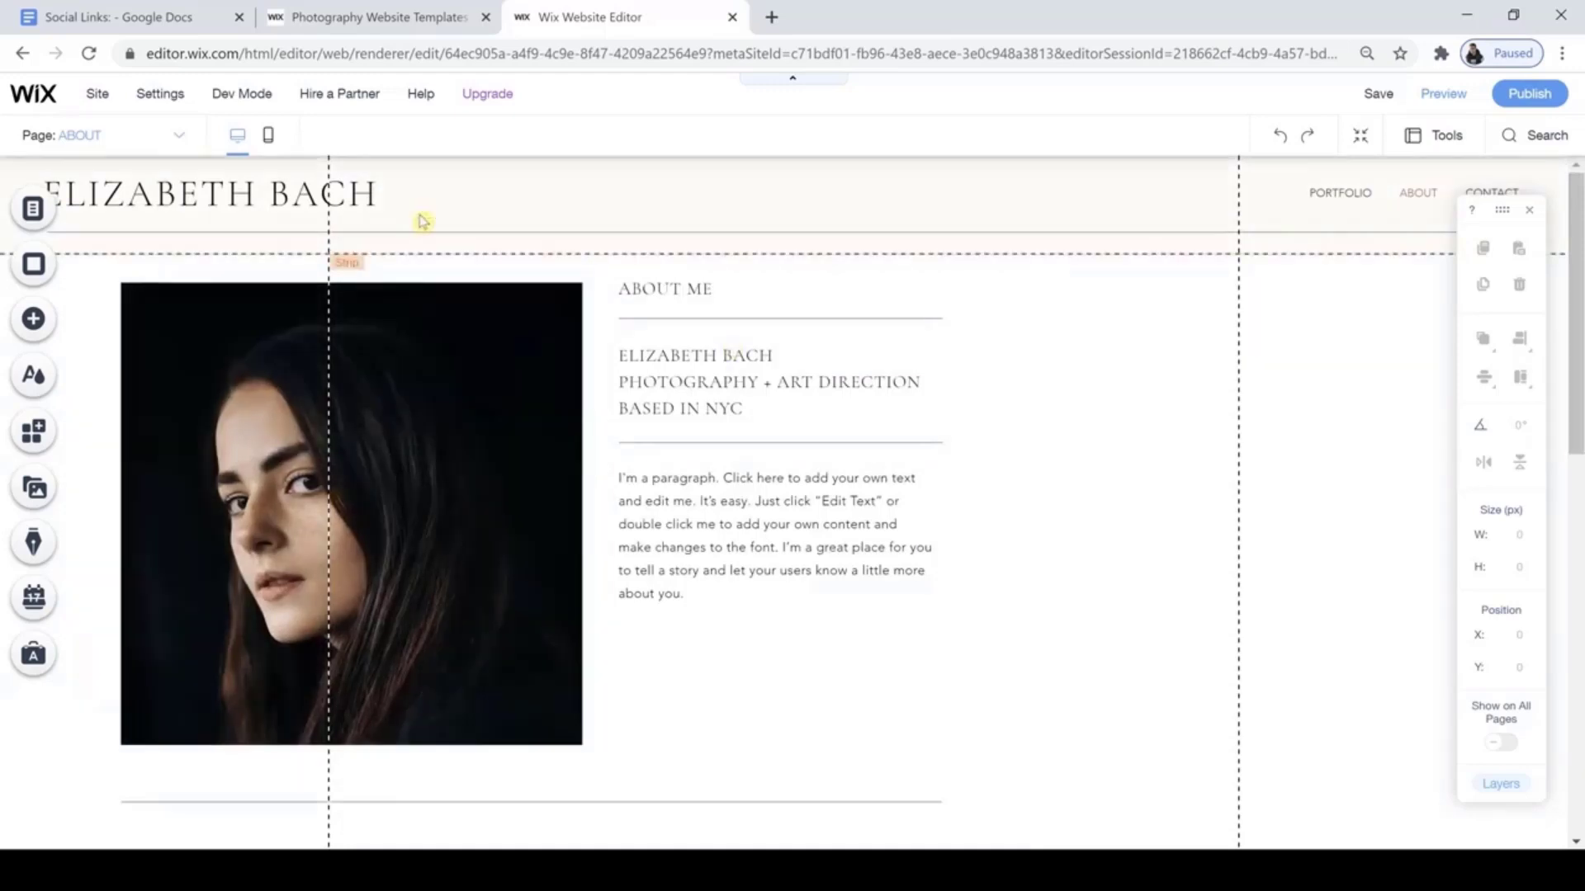
click(33, 213)
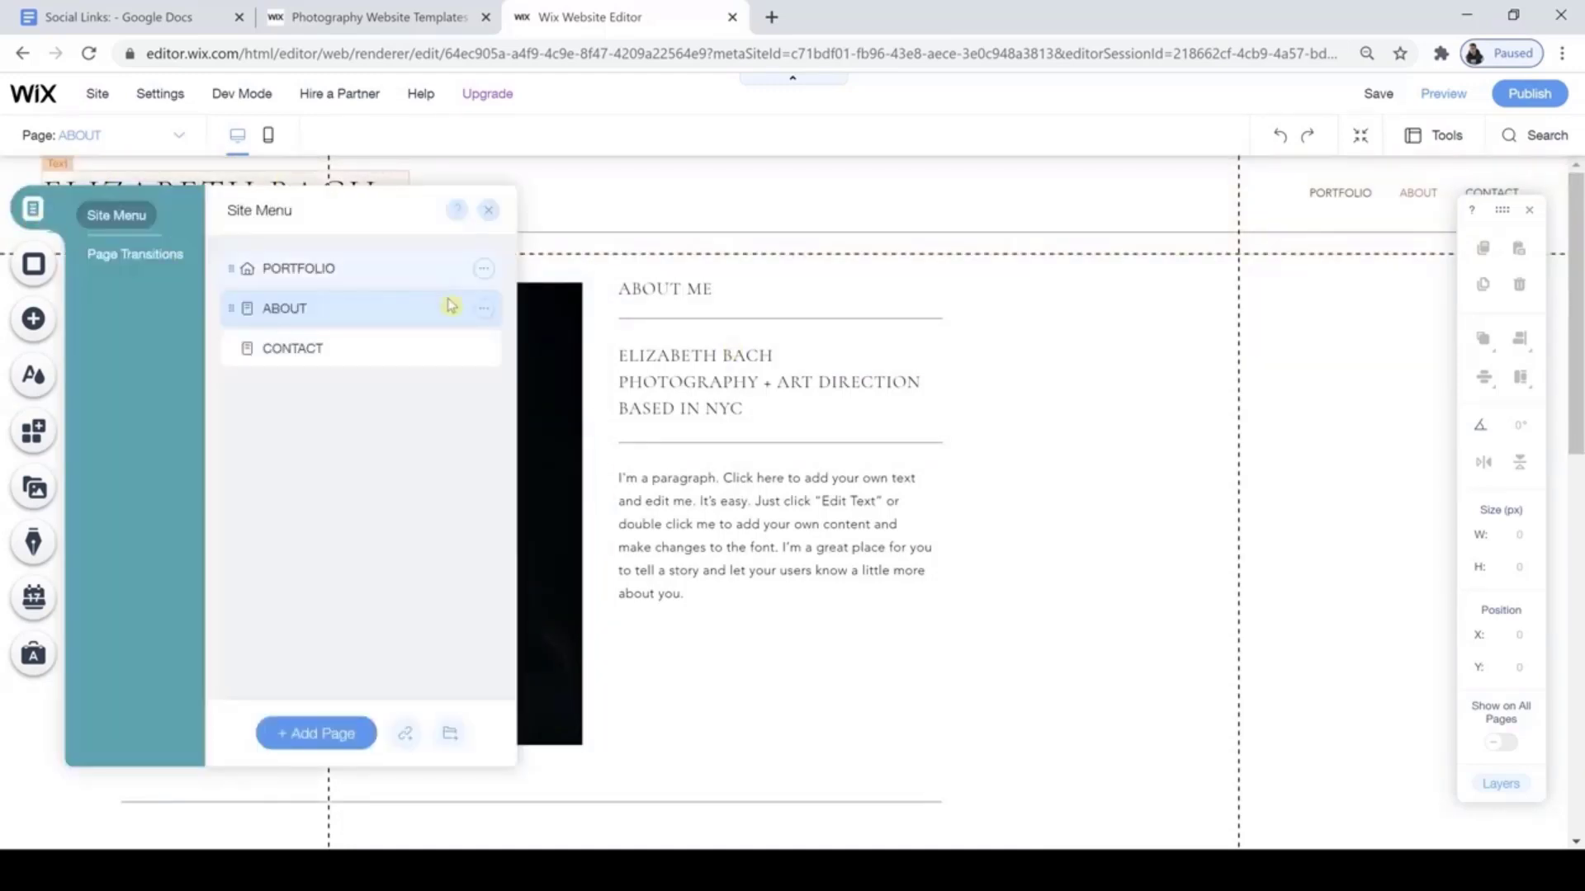
click(485, 310)
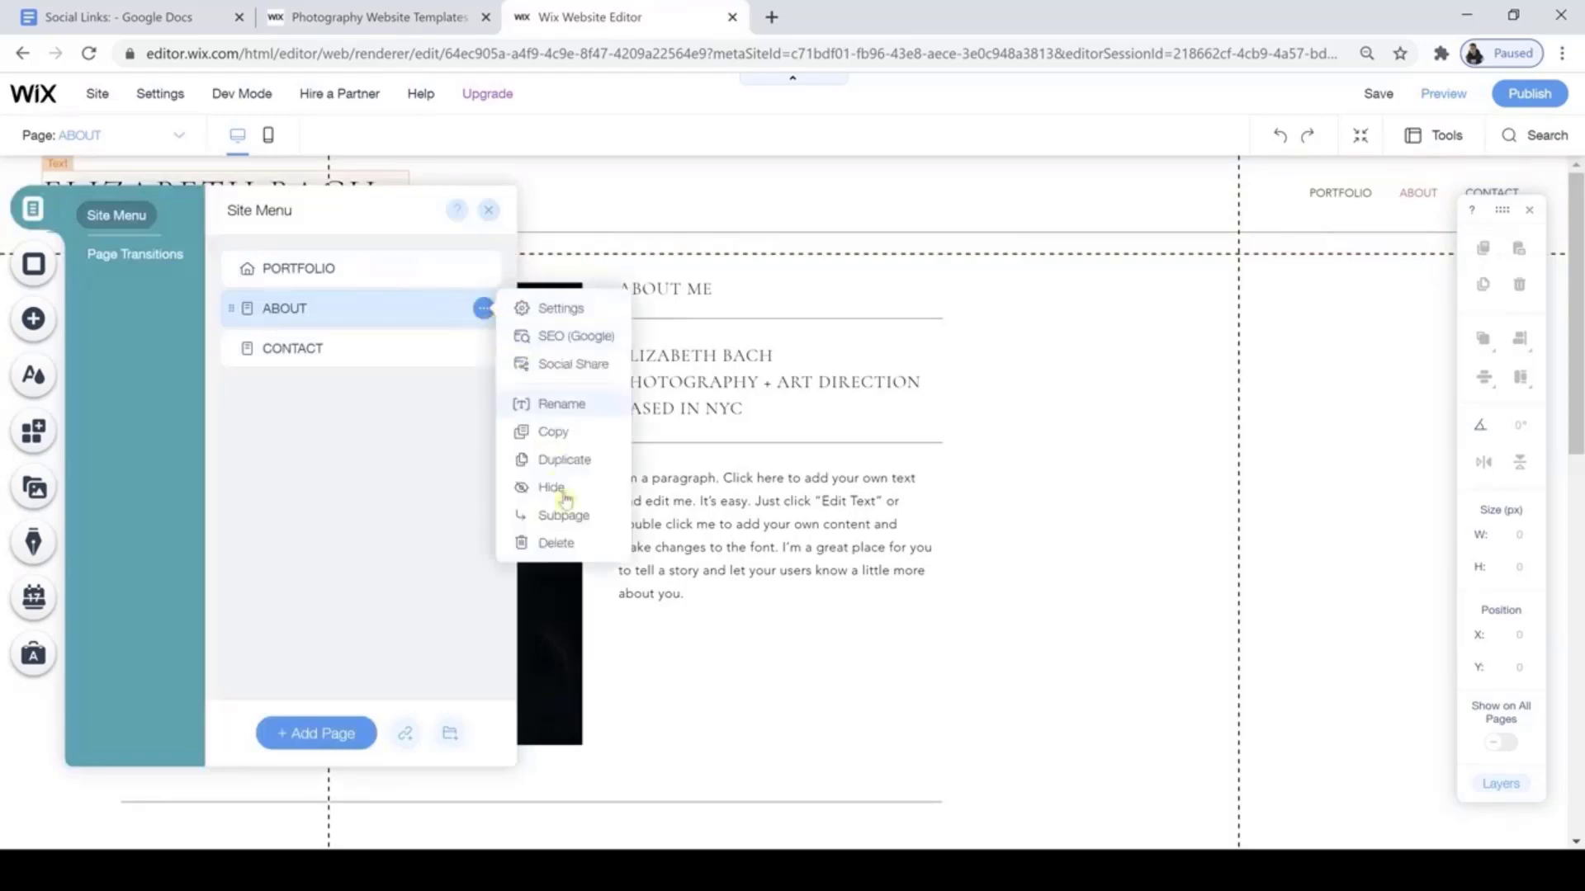
click(555, 543)
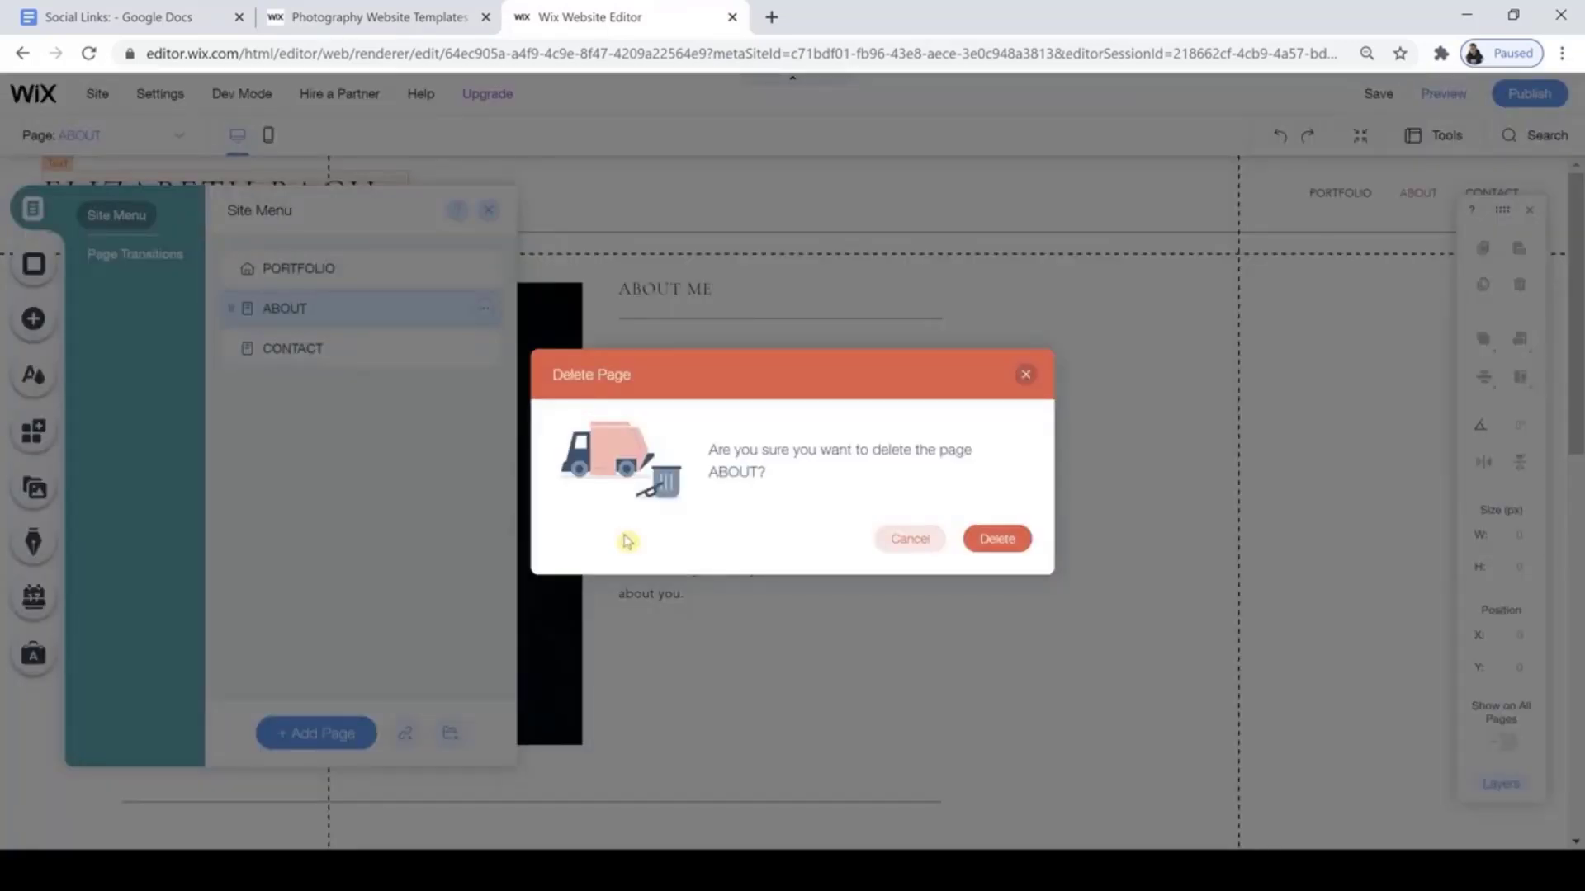
click(997, 539)
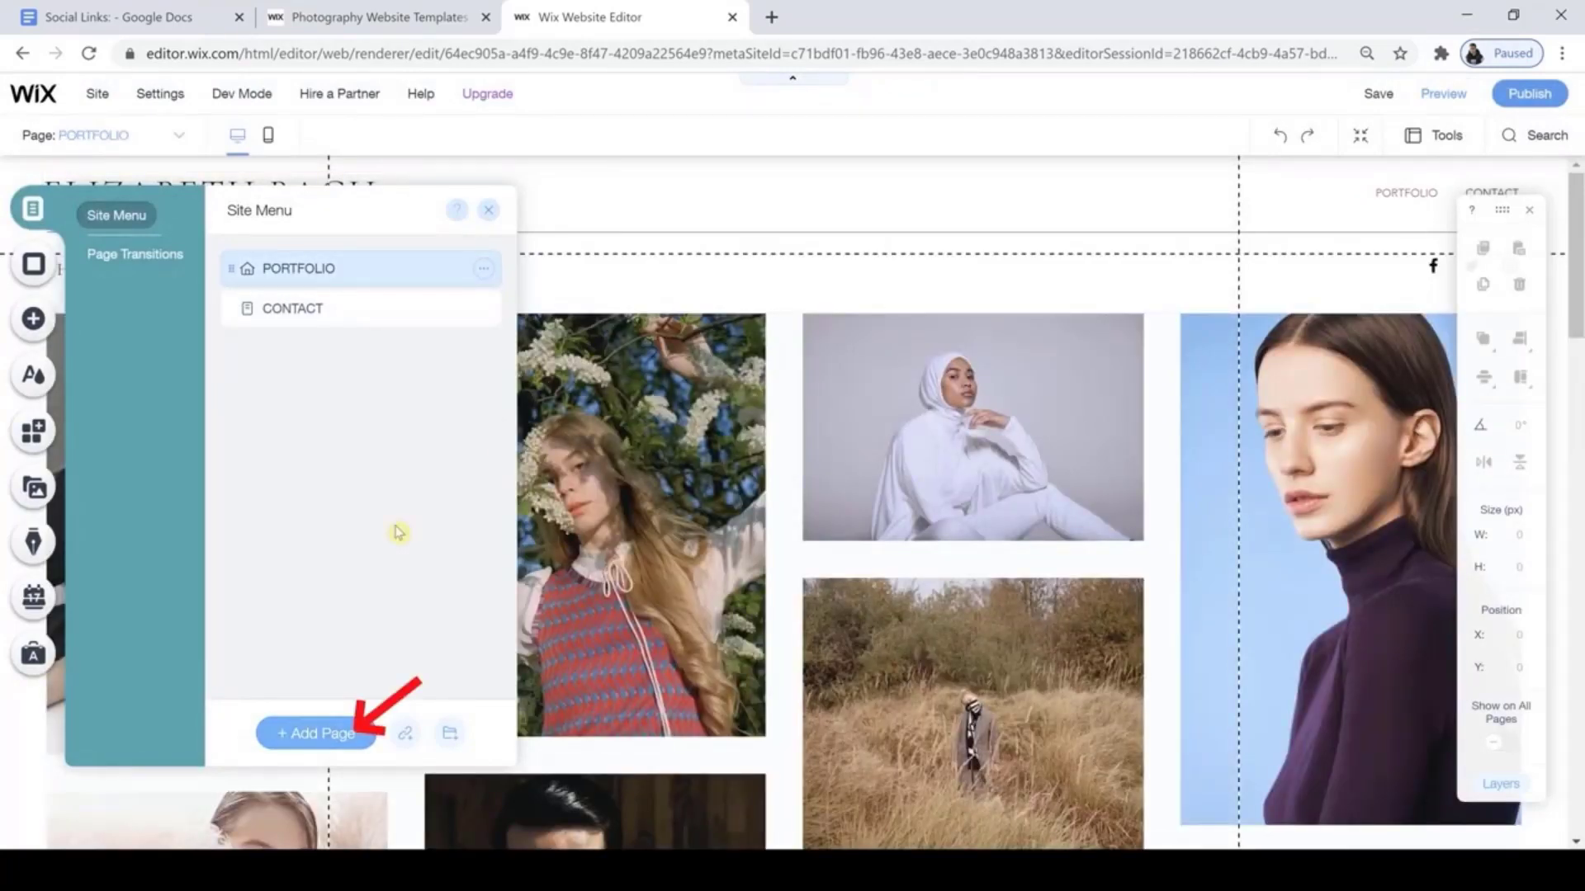
Add a new page from the Profile layout in the About category, keeping the name About.
click(292, 734)
click(293, 734)
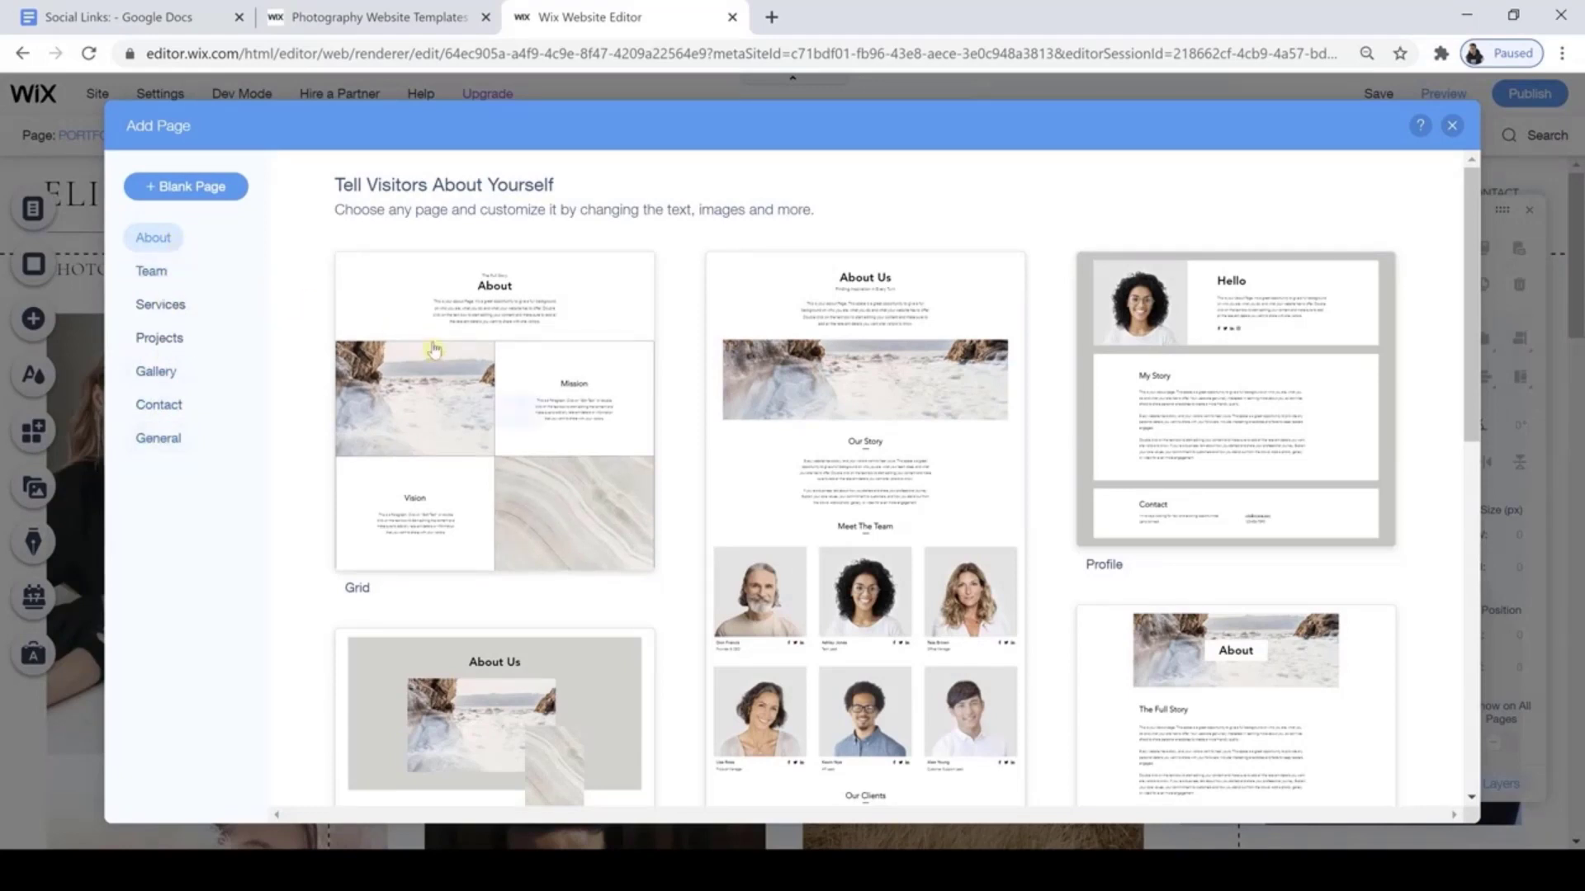
mouse_move(456, 361)
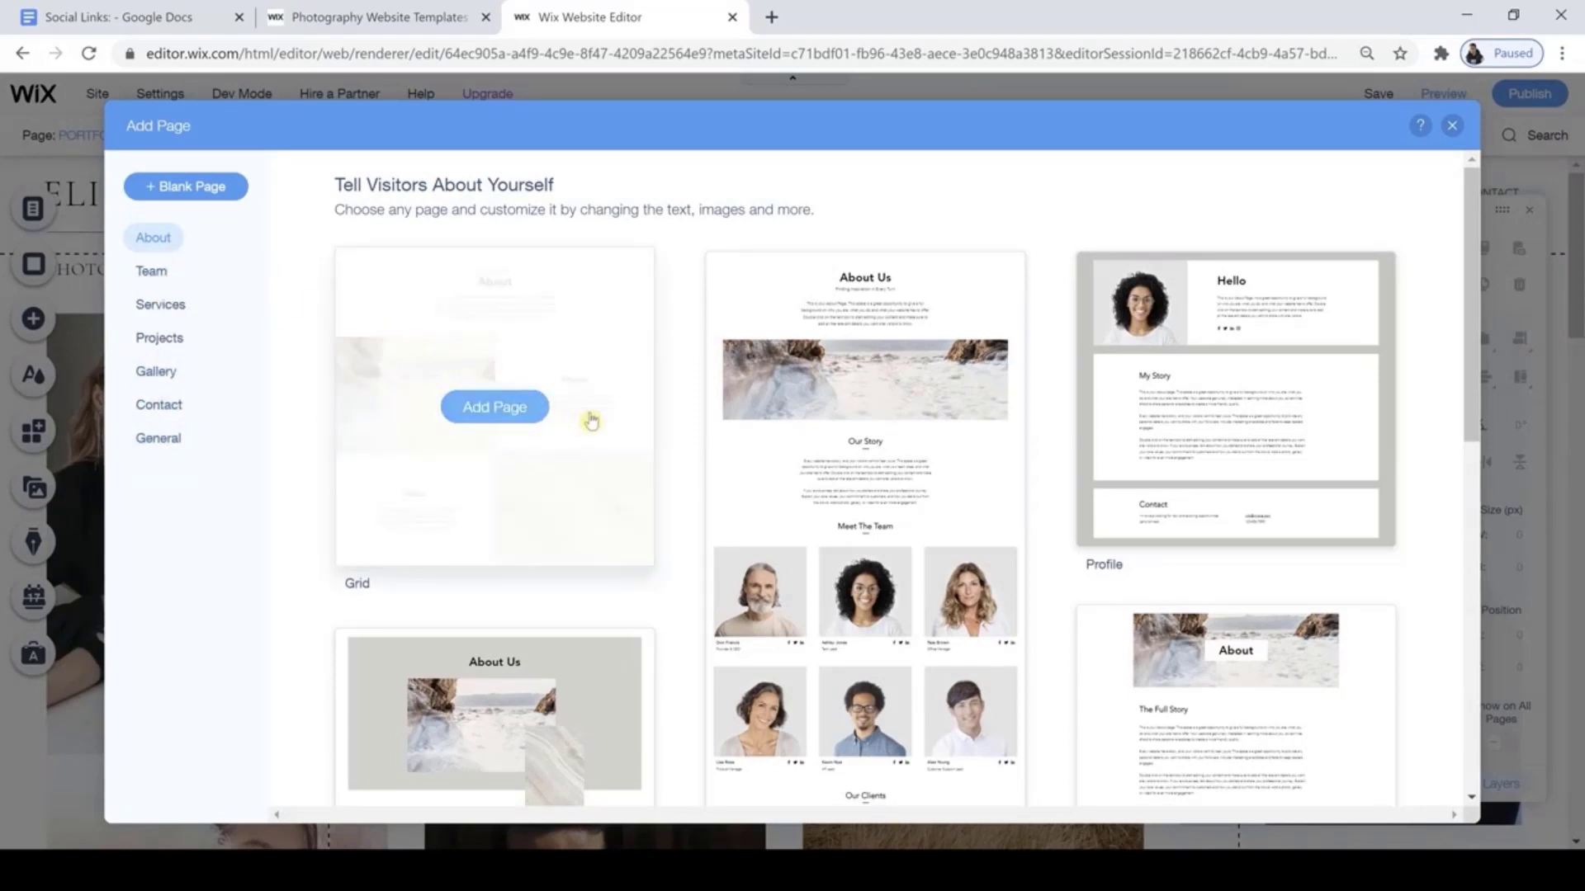
mouse_move(751, 536)
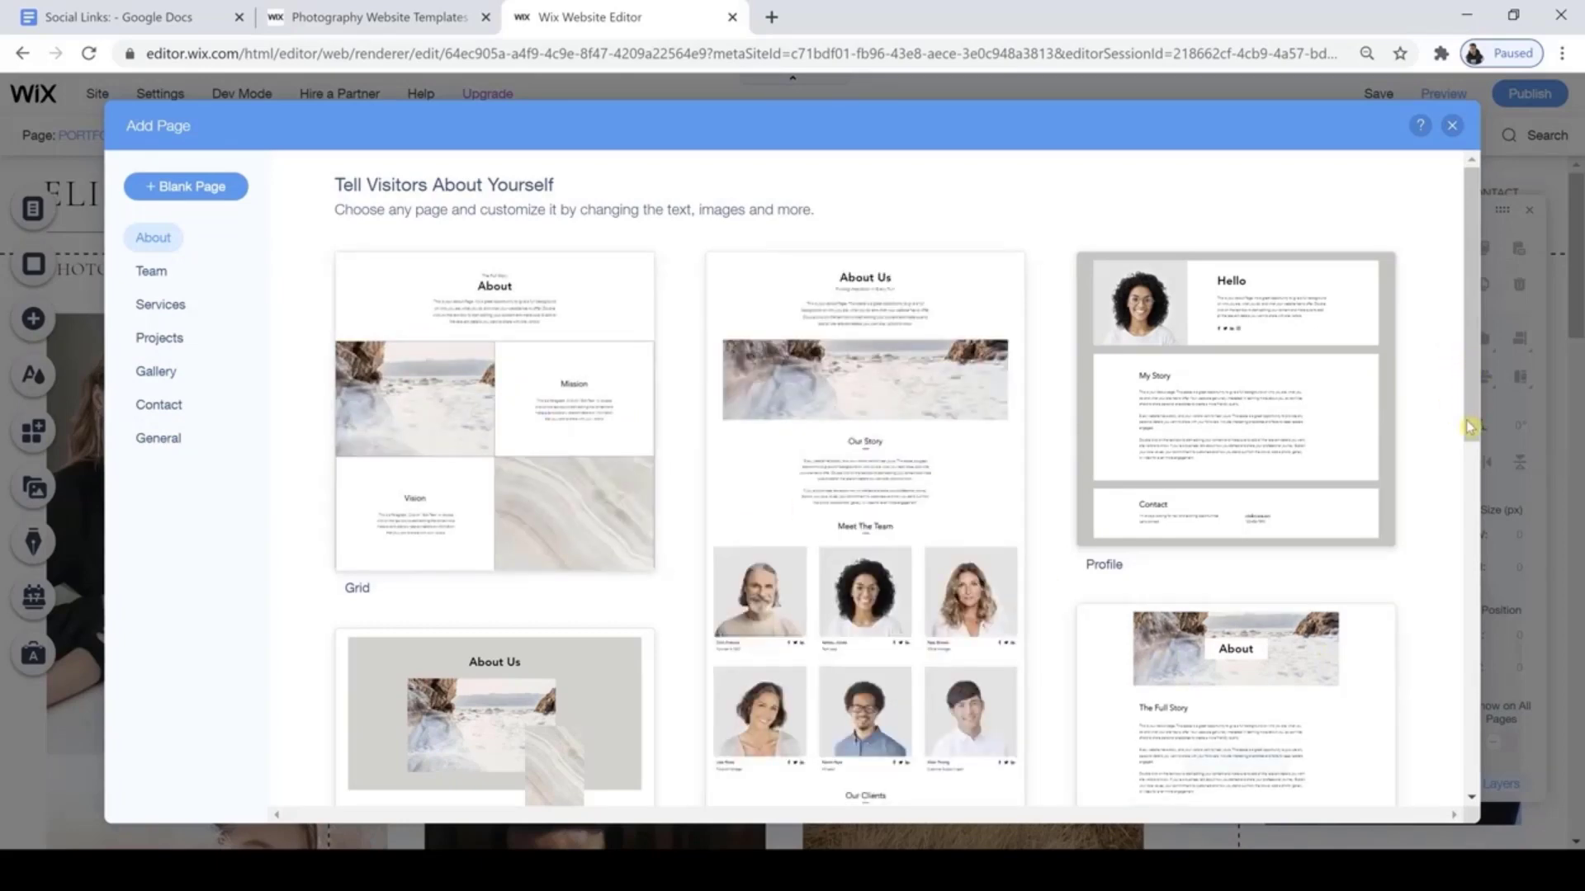
drag(1470, 420, 1461, 297)
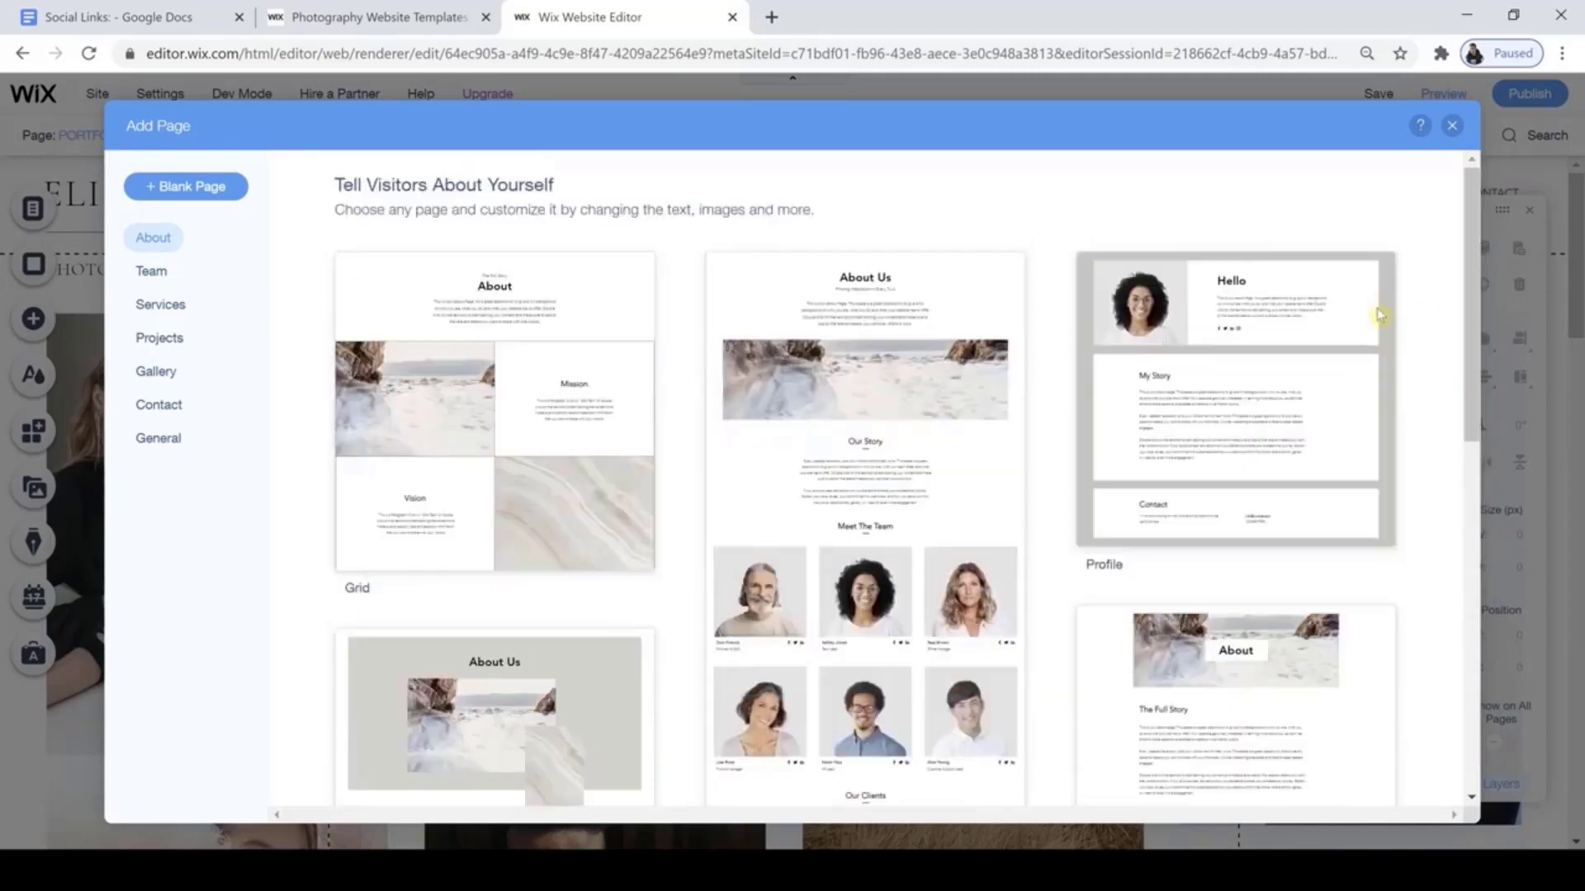
mouse_move(1247, 328)
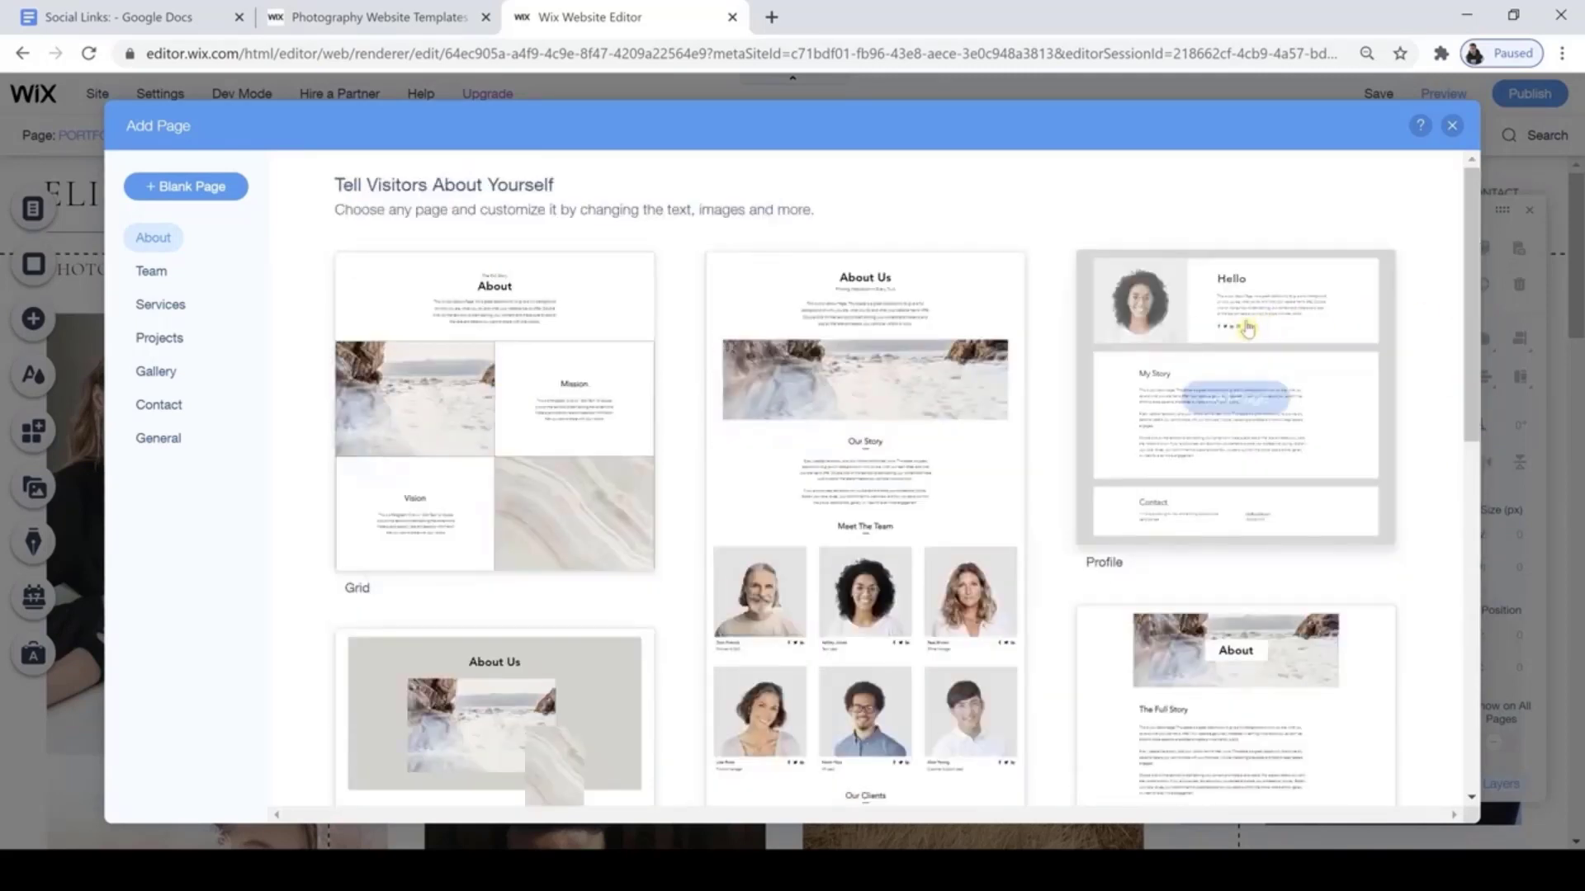
click(1237, 396)
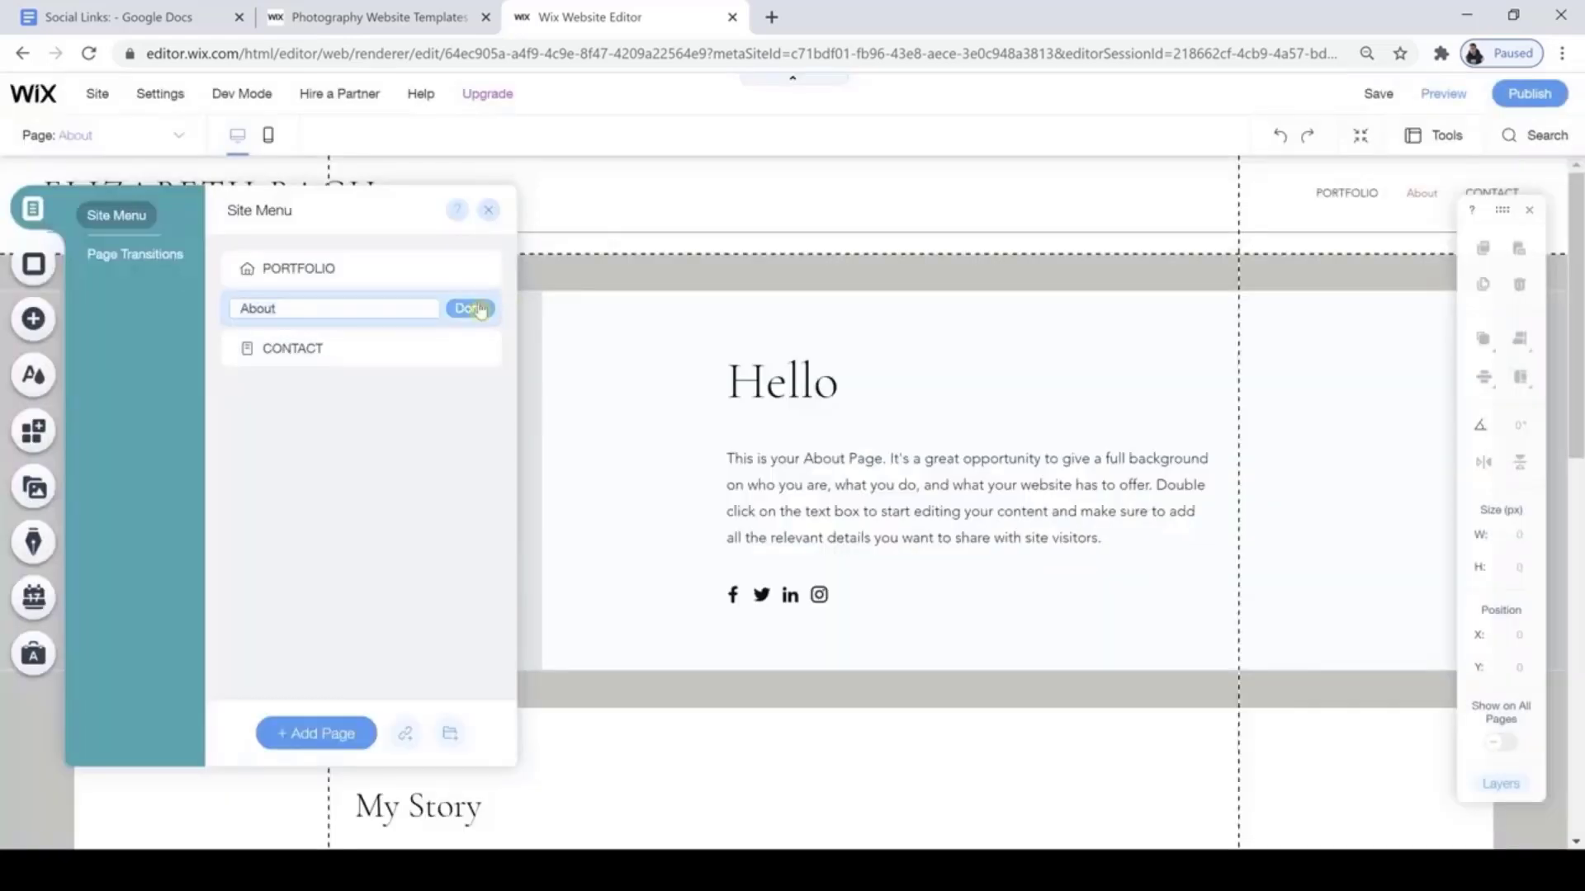
click(471, 309)
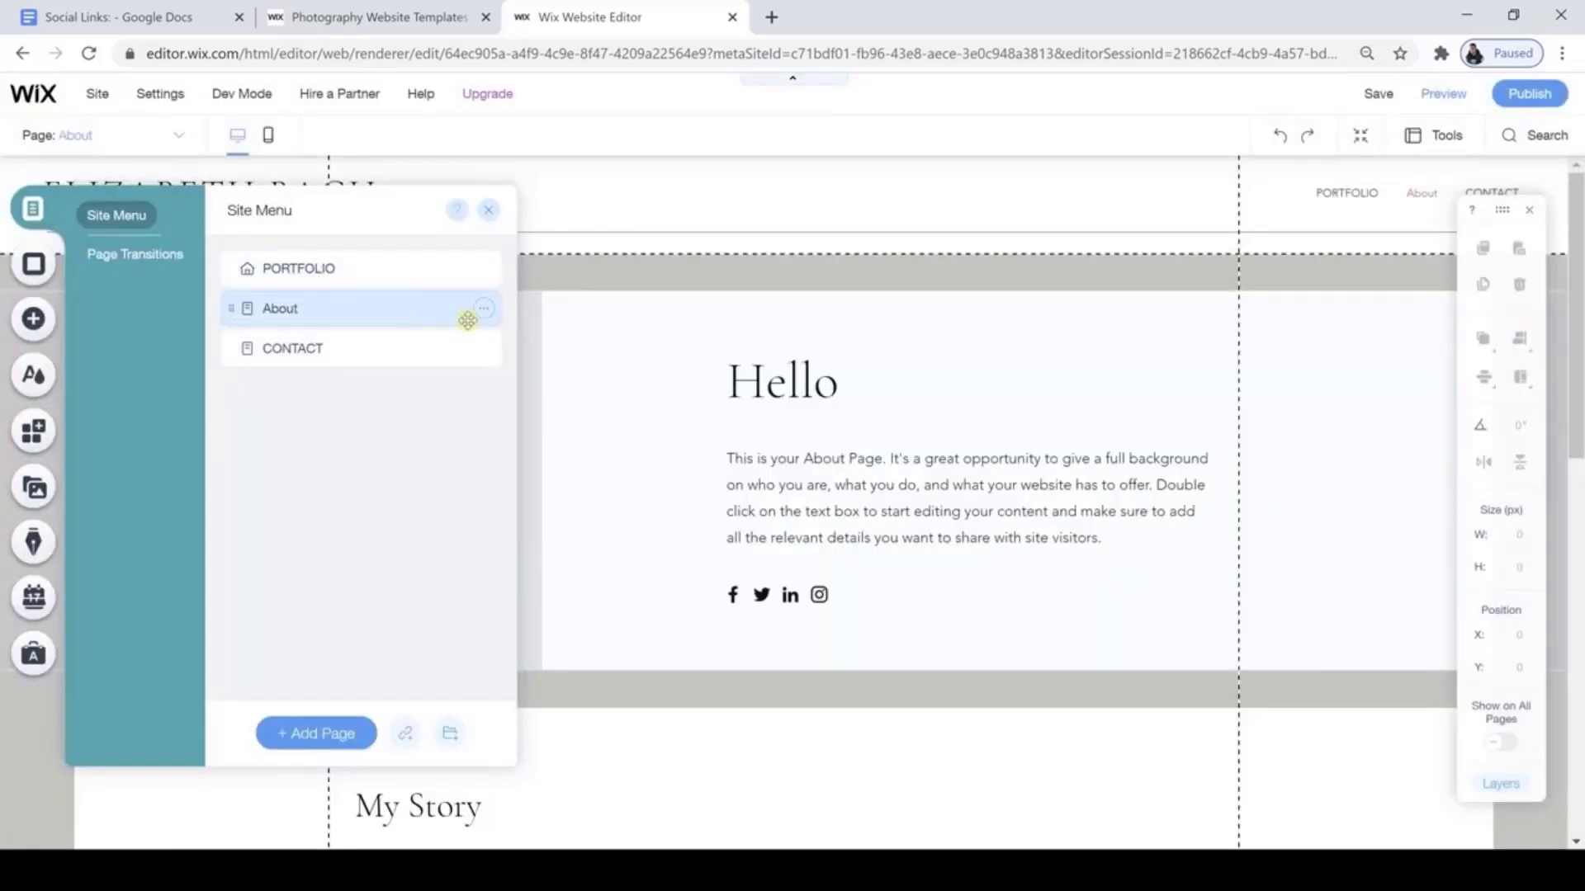
Rename the About page to ABOUT in capital letters.
click(484, 312)
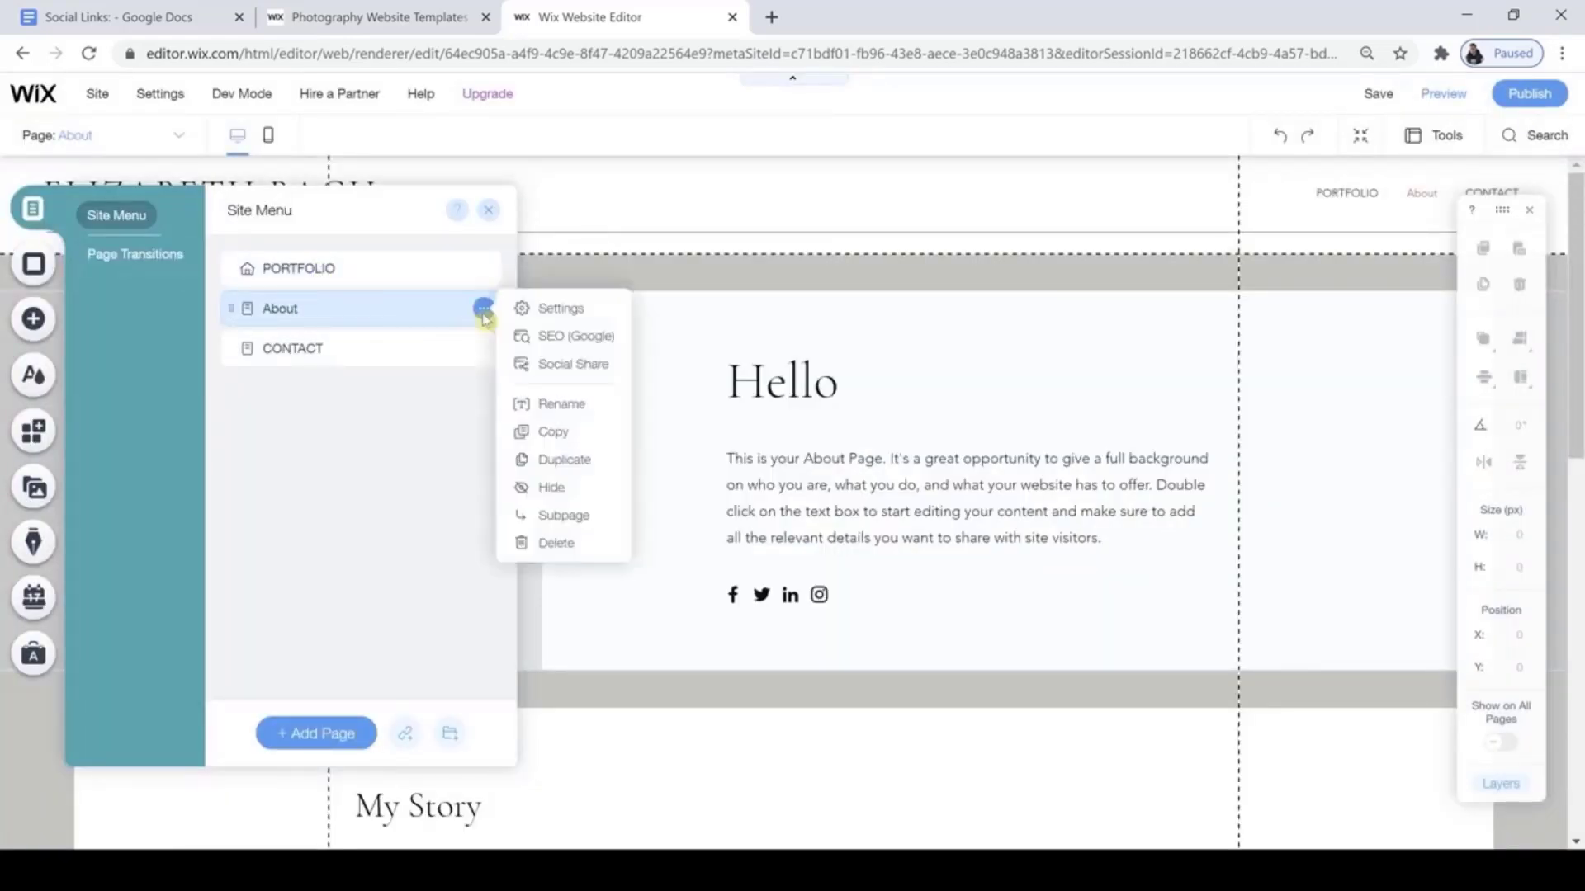
click(551, 406)
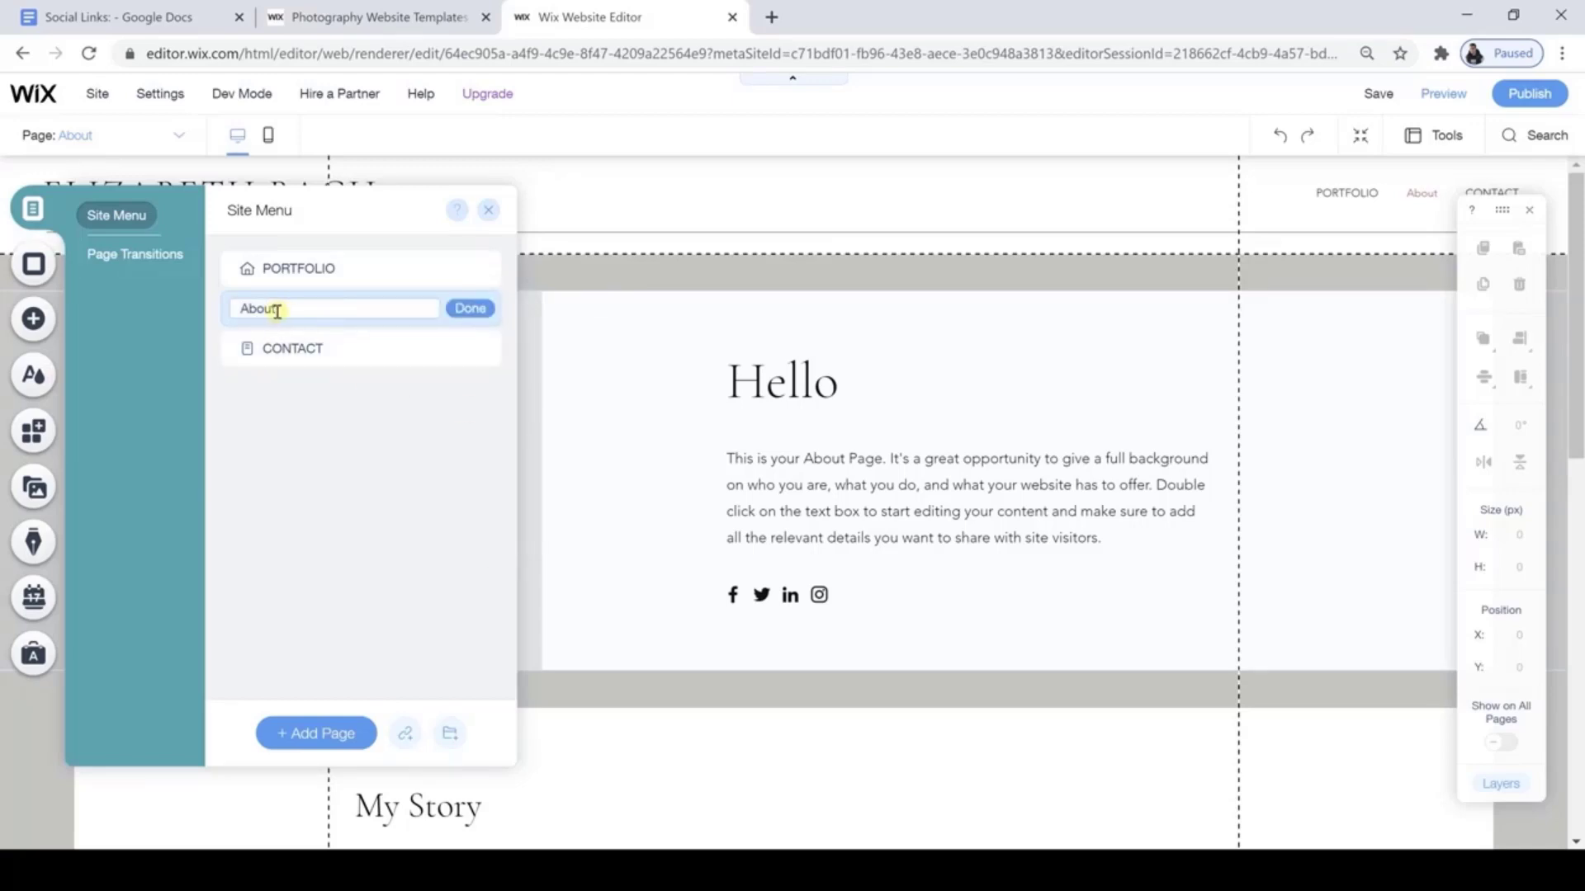
double_click(251, 311)
text(ABOUT)
click(471, 309)
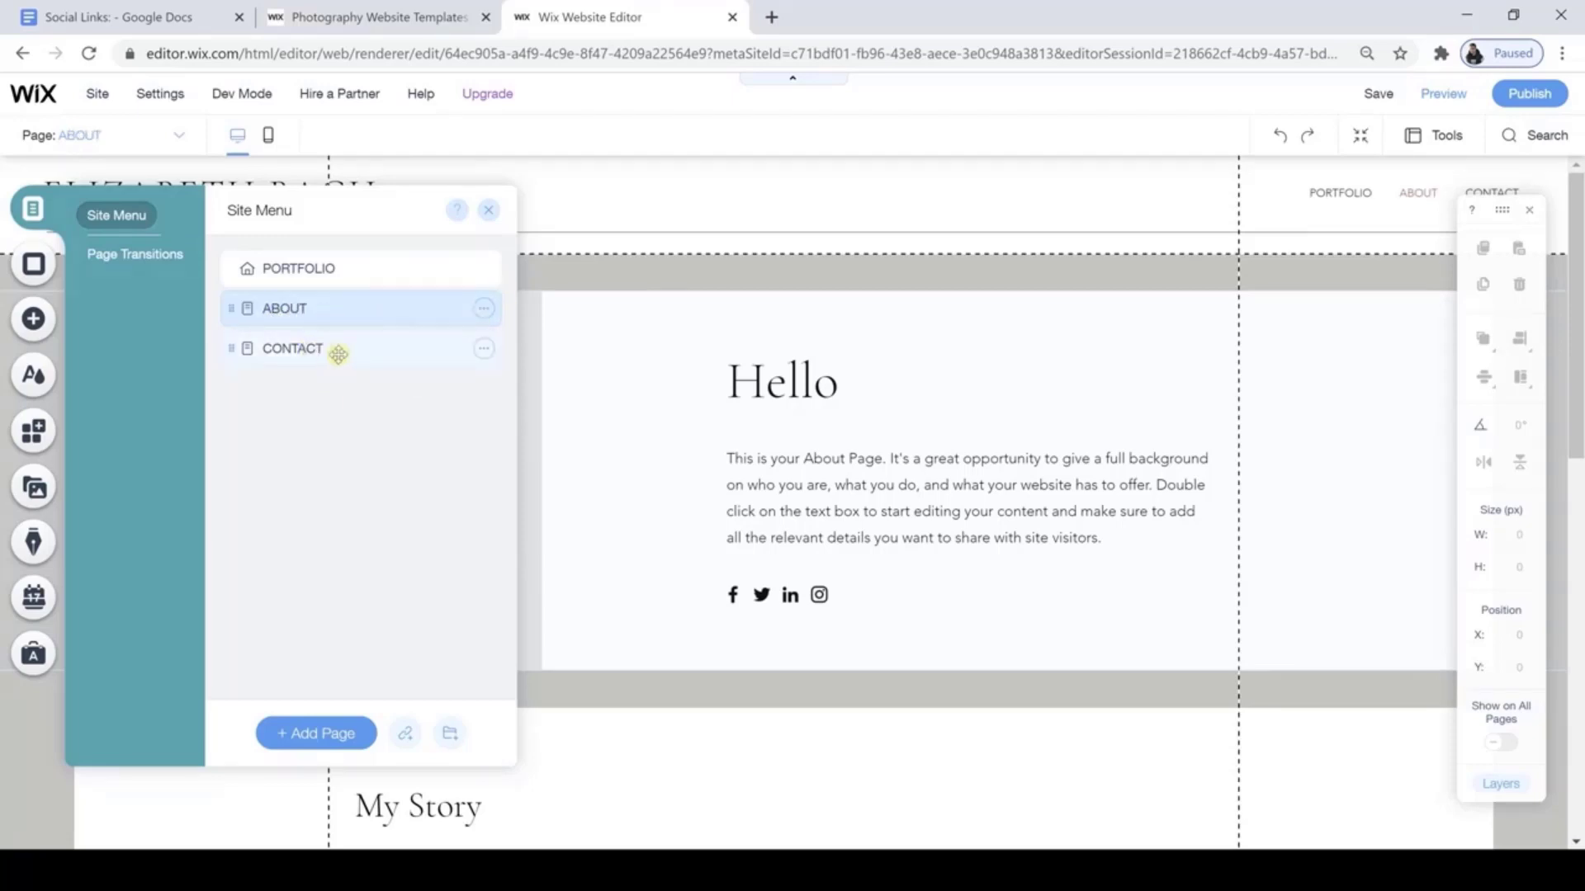
Review the CONTACT page, delete it from the site and confirm the deletion.
click(284, 347)
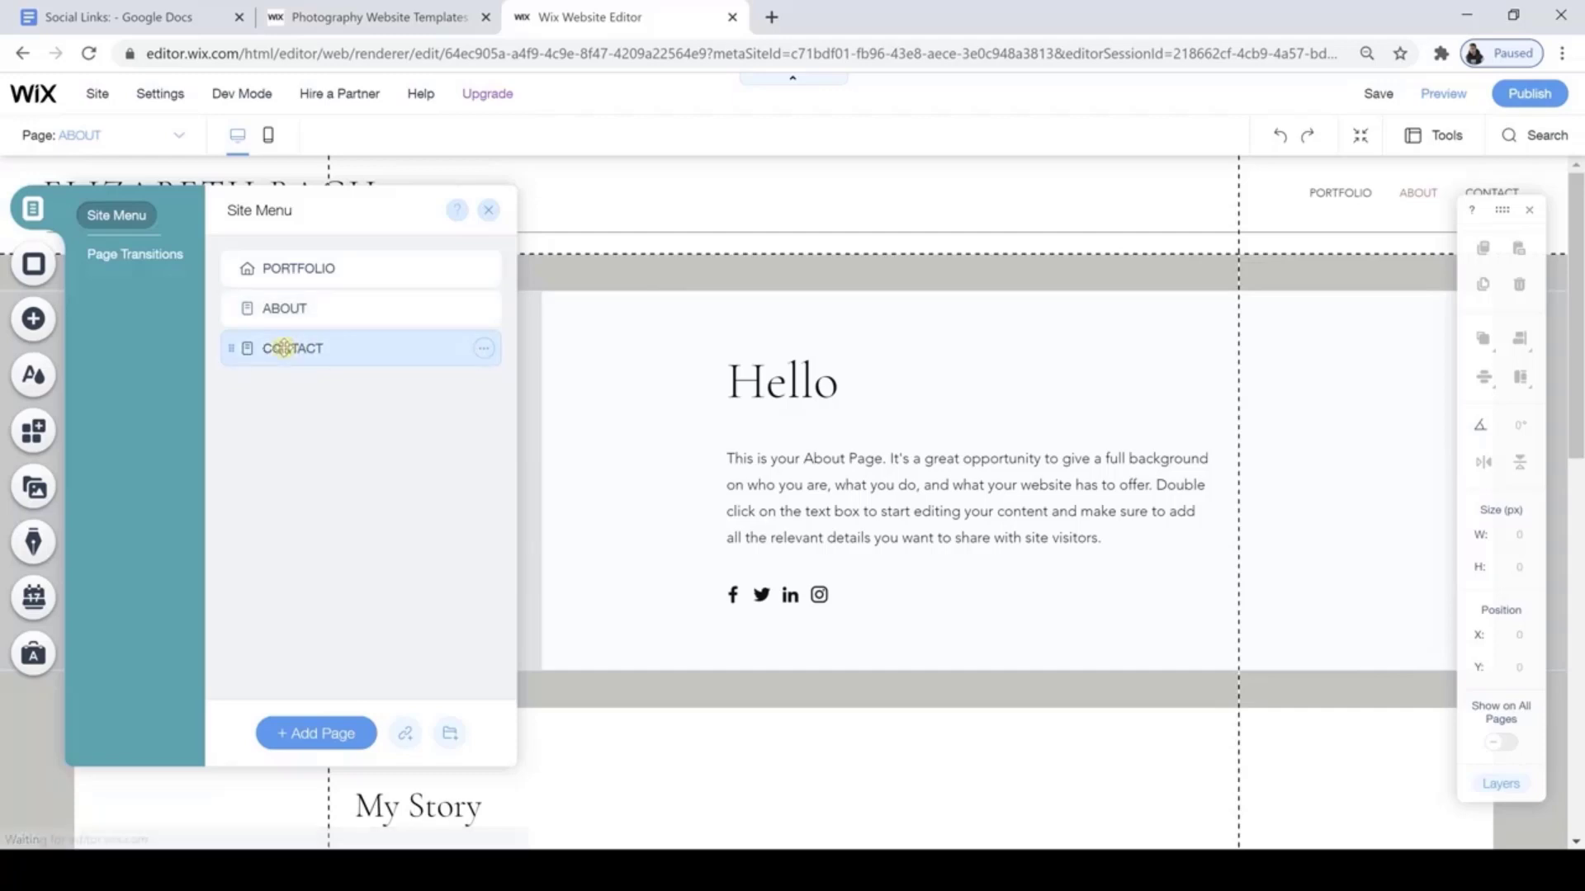
click(488, 211)
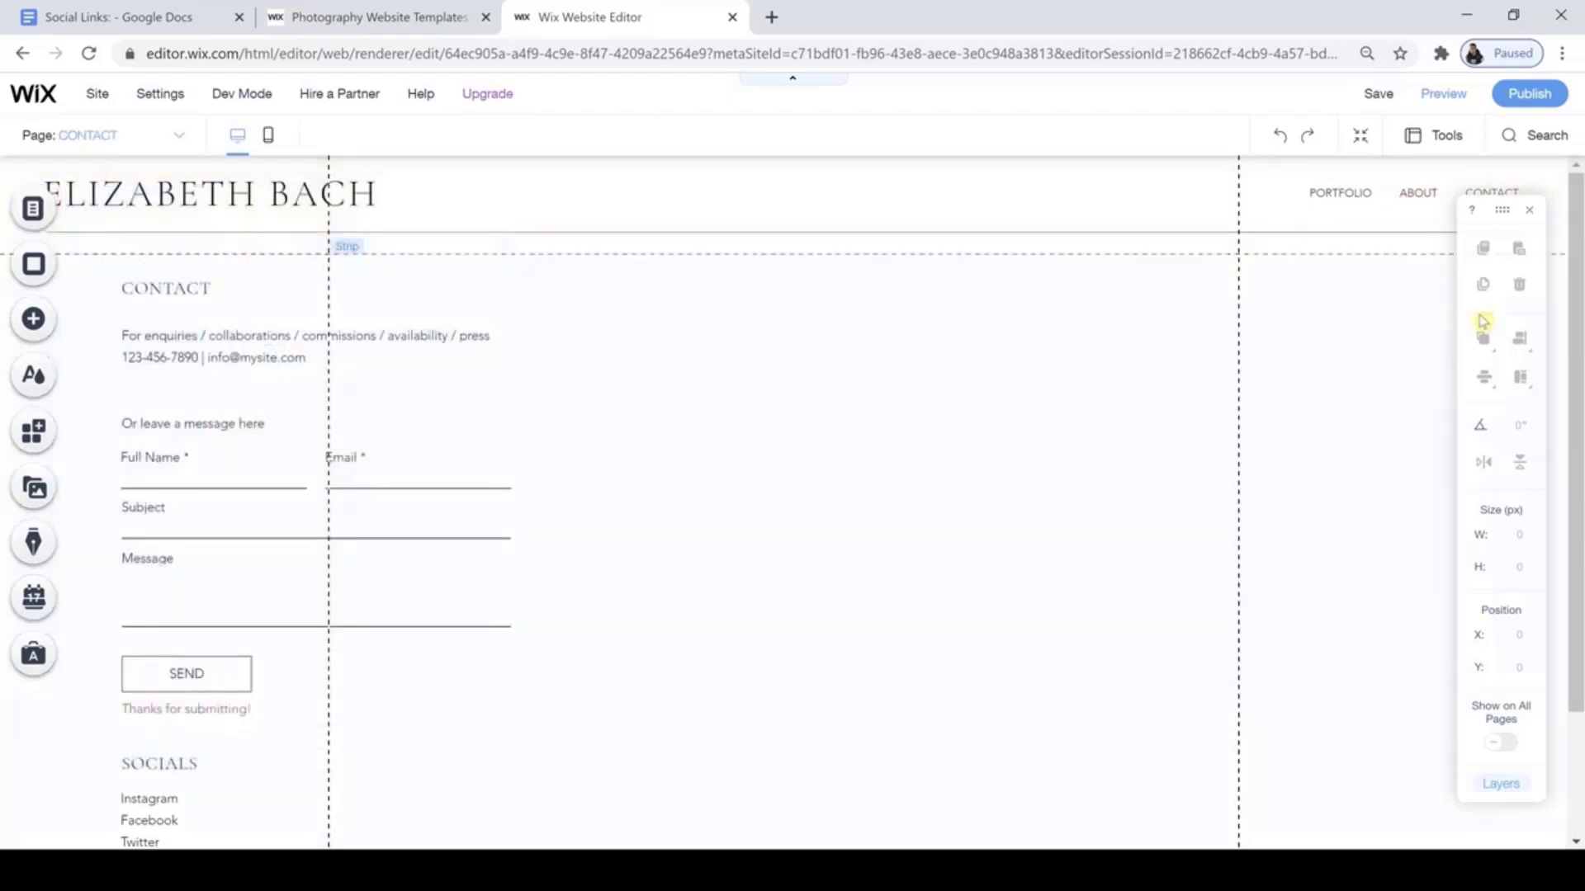
mouse_move(1578, 313)
mouse_down()
mouse_move(1577, 279)
mouse_move(1581, 496)
mouse_move(1581, 283)
mouse_up()
click(41, 217)
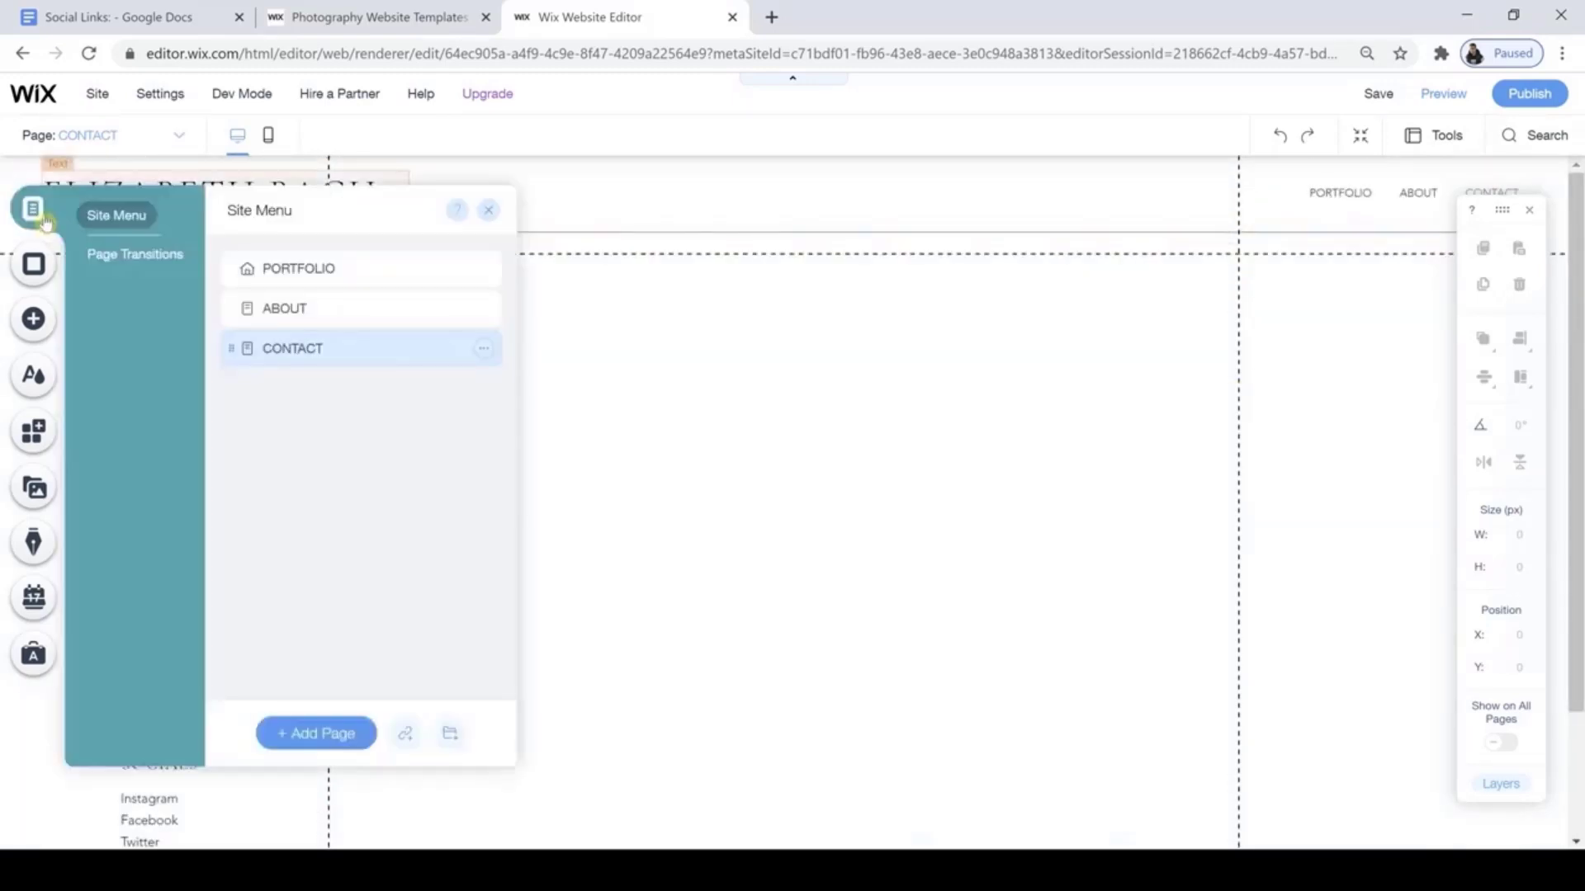
click(483, 348)
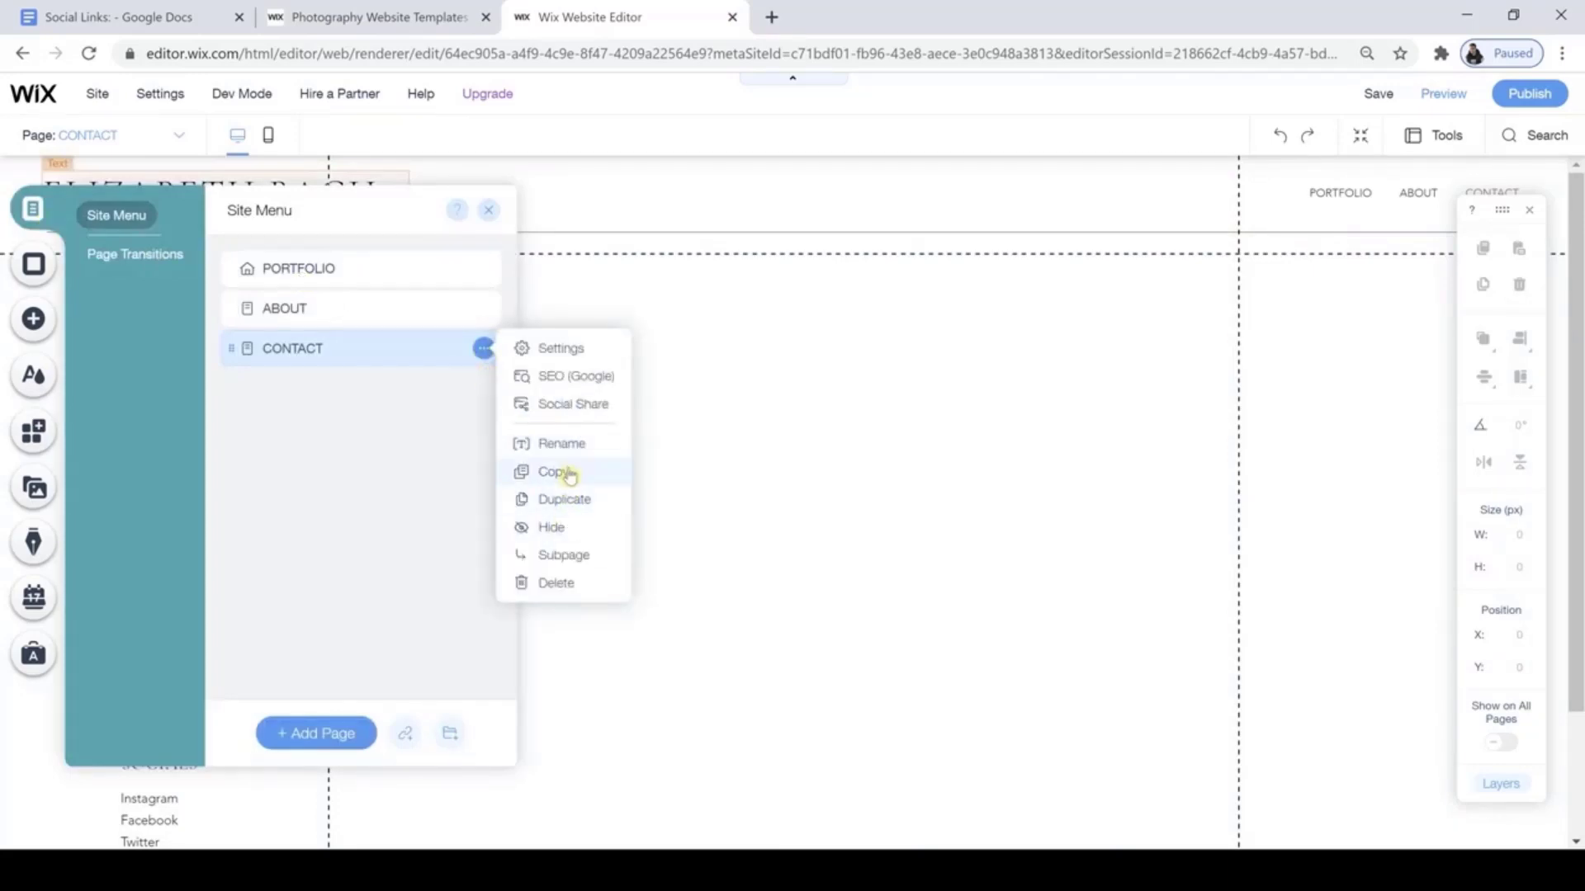
click(563, 583)
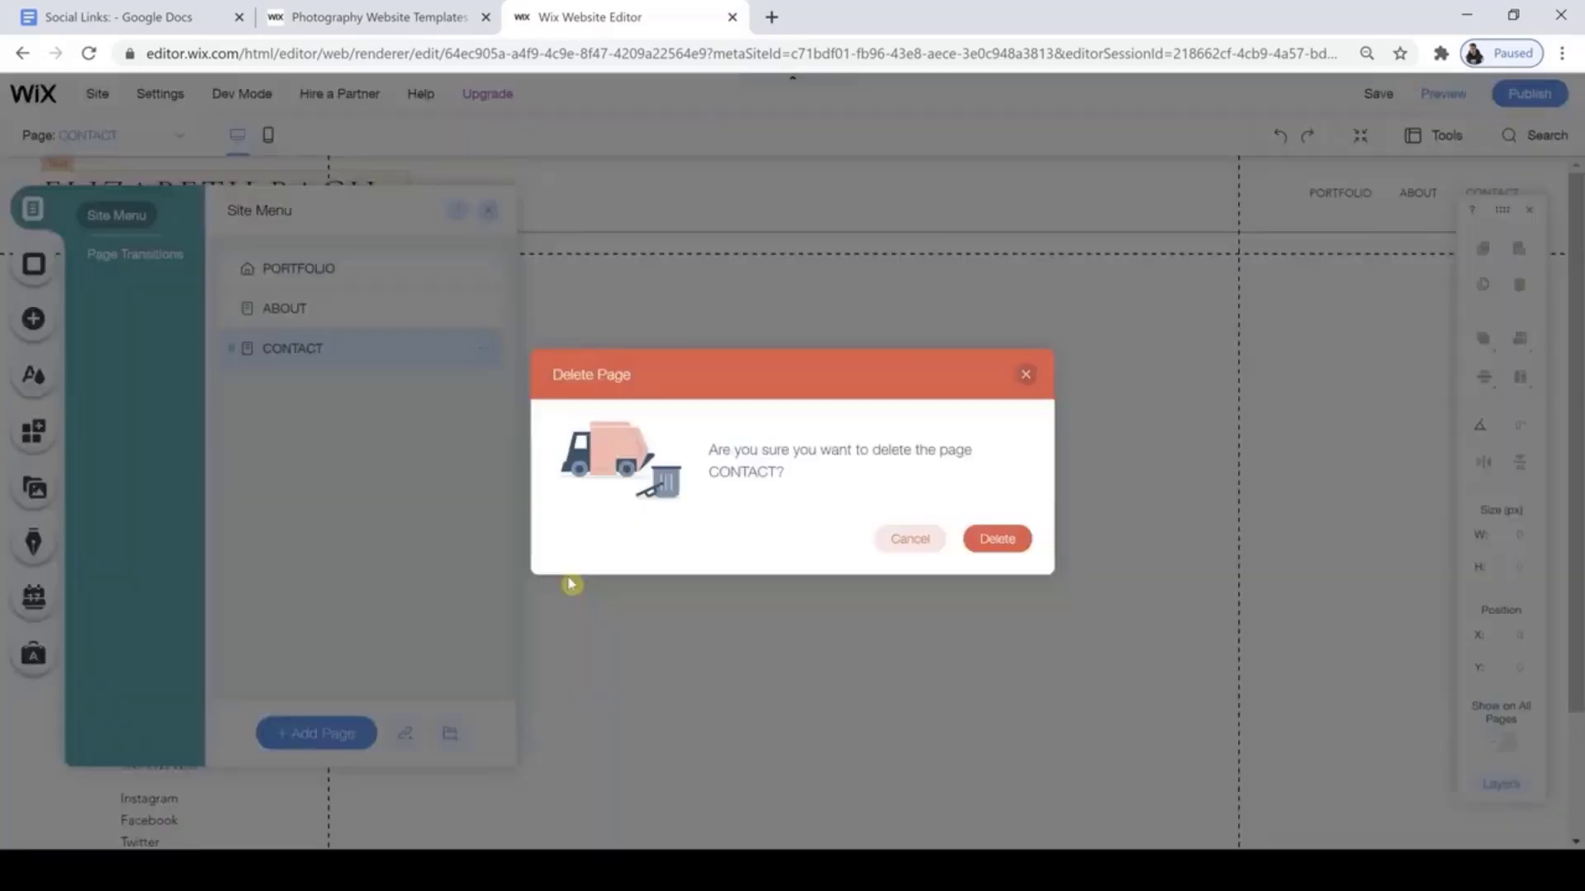
click(982, 538)
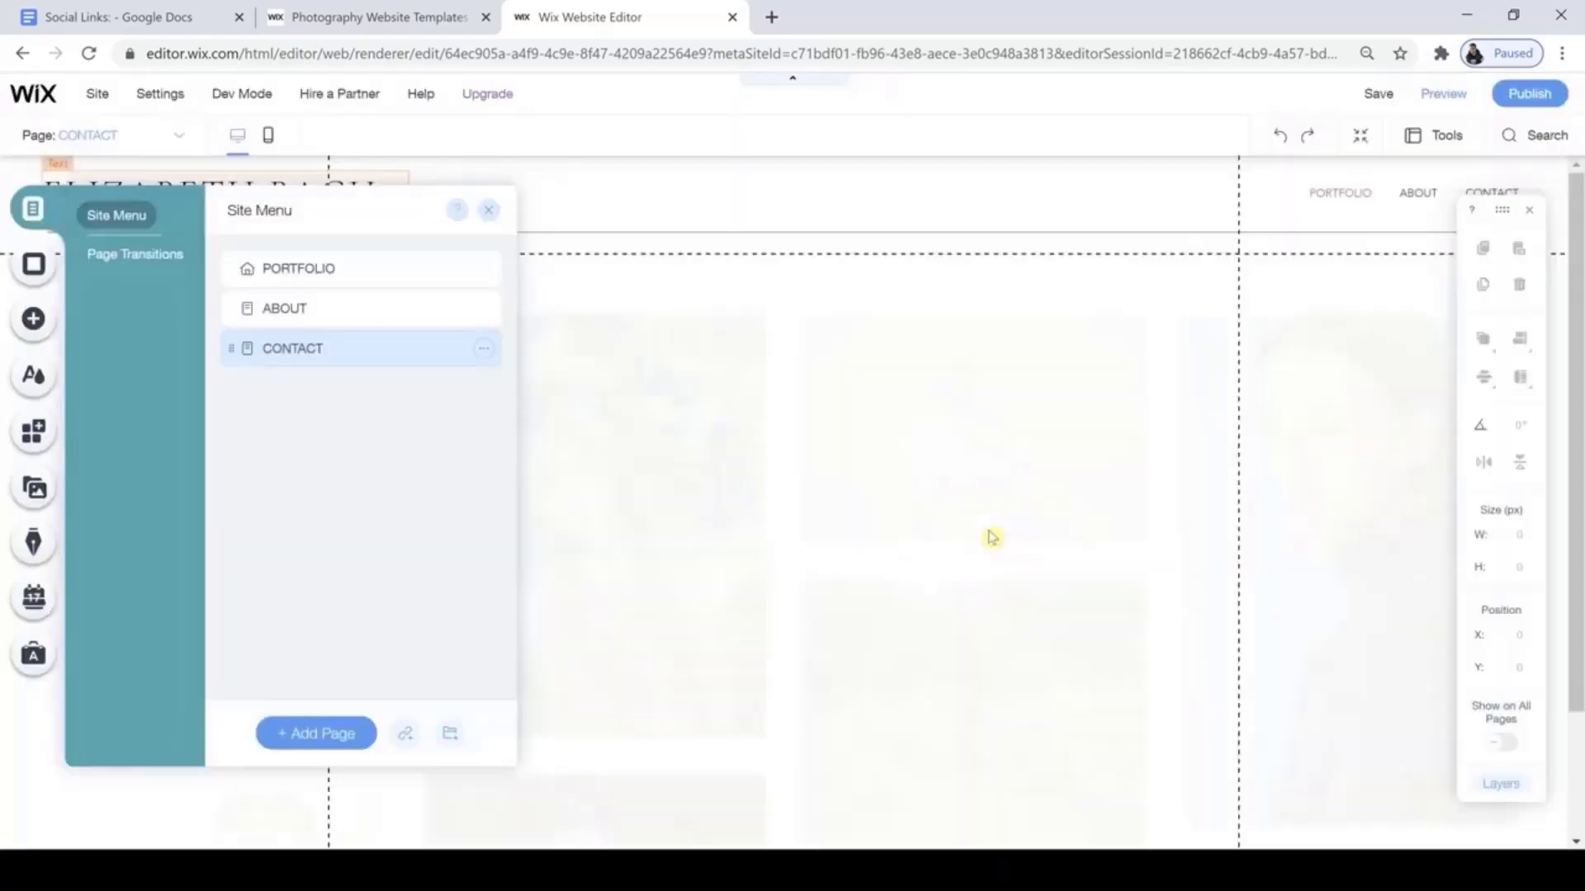
Add a new page from the Visual layout in the Contact category.
click(318, 734)
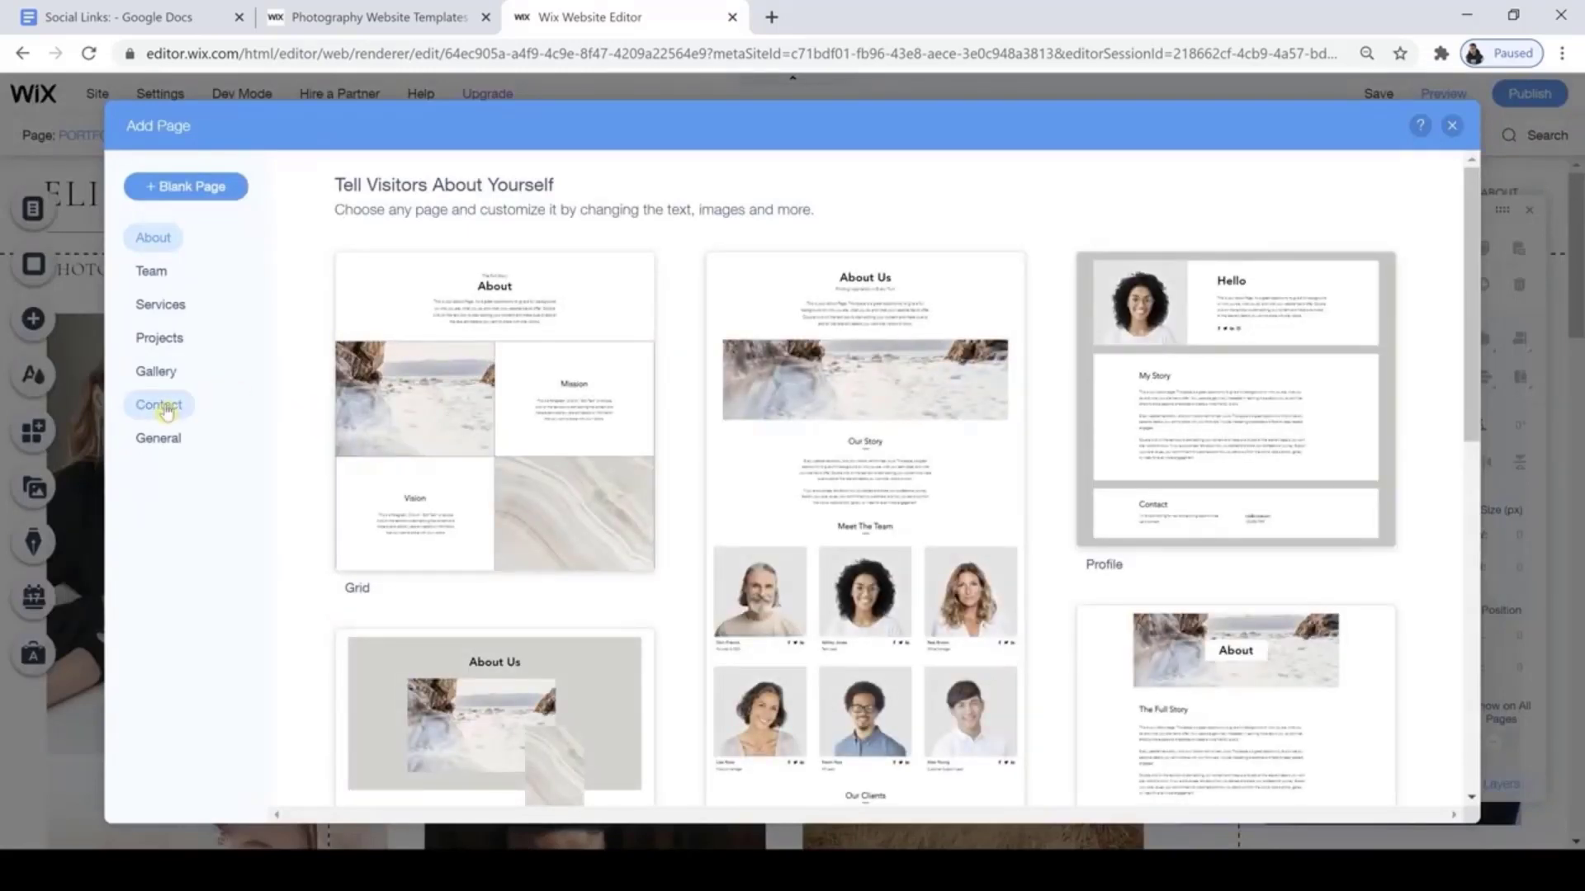
click(165, 411)
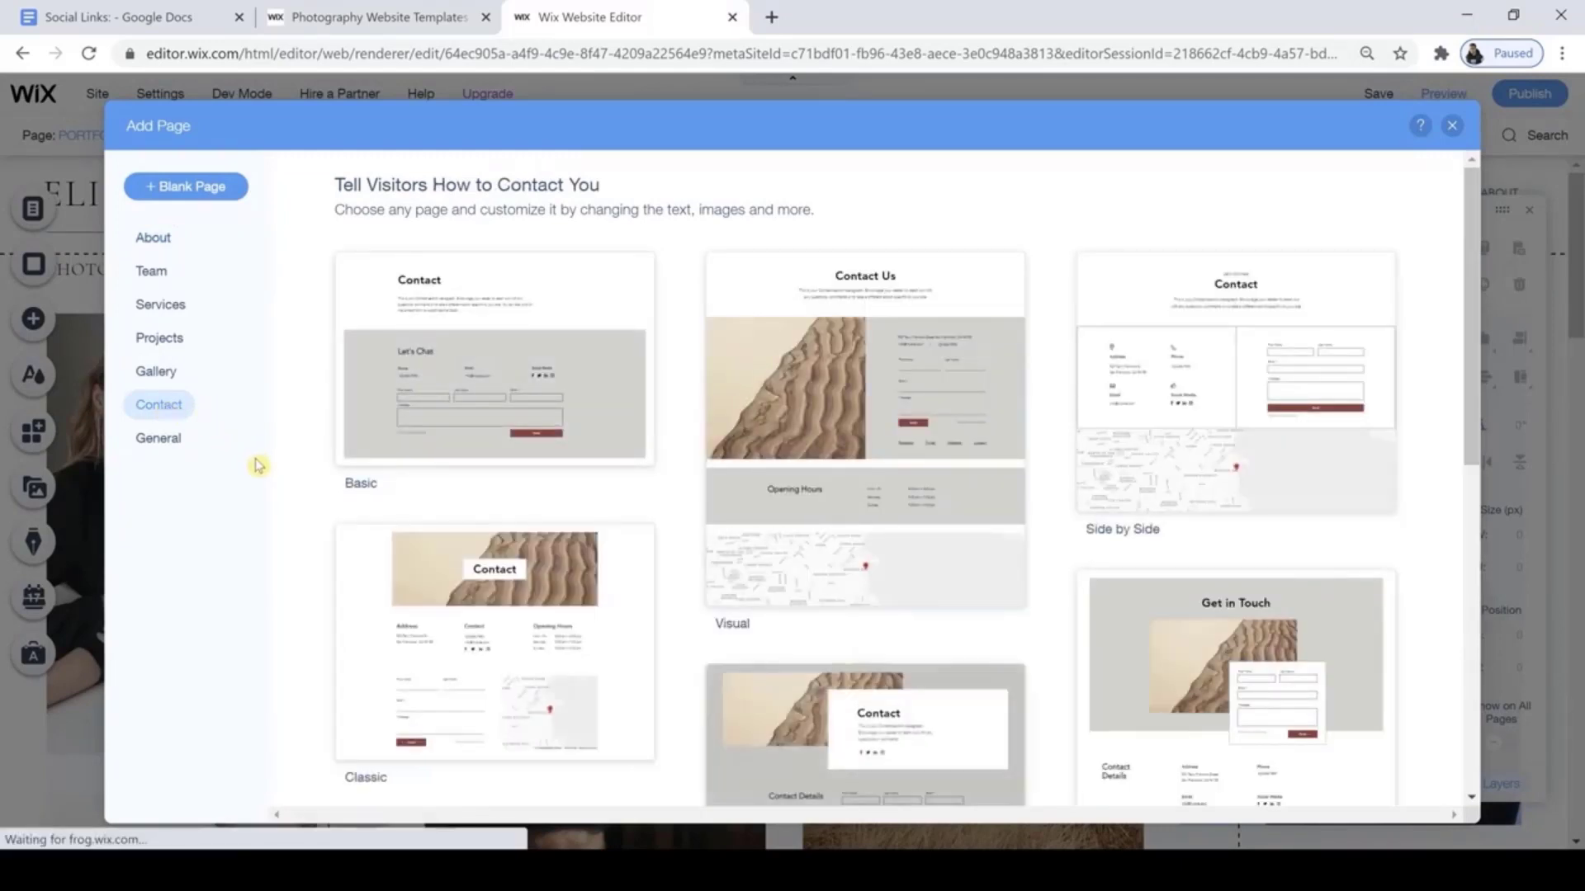
mouse_move(884, 357)
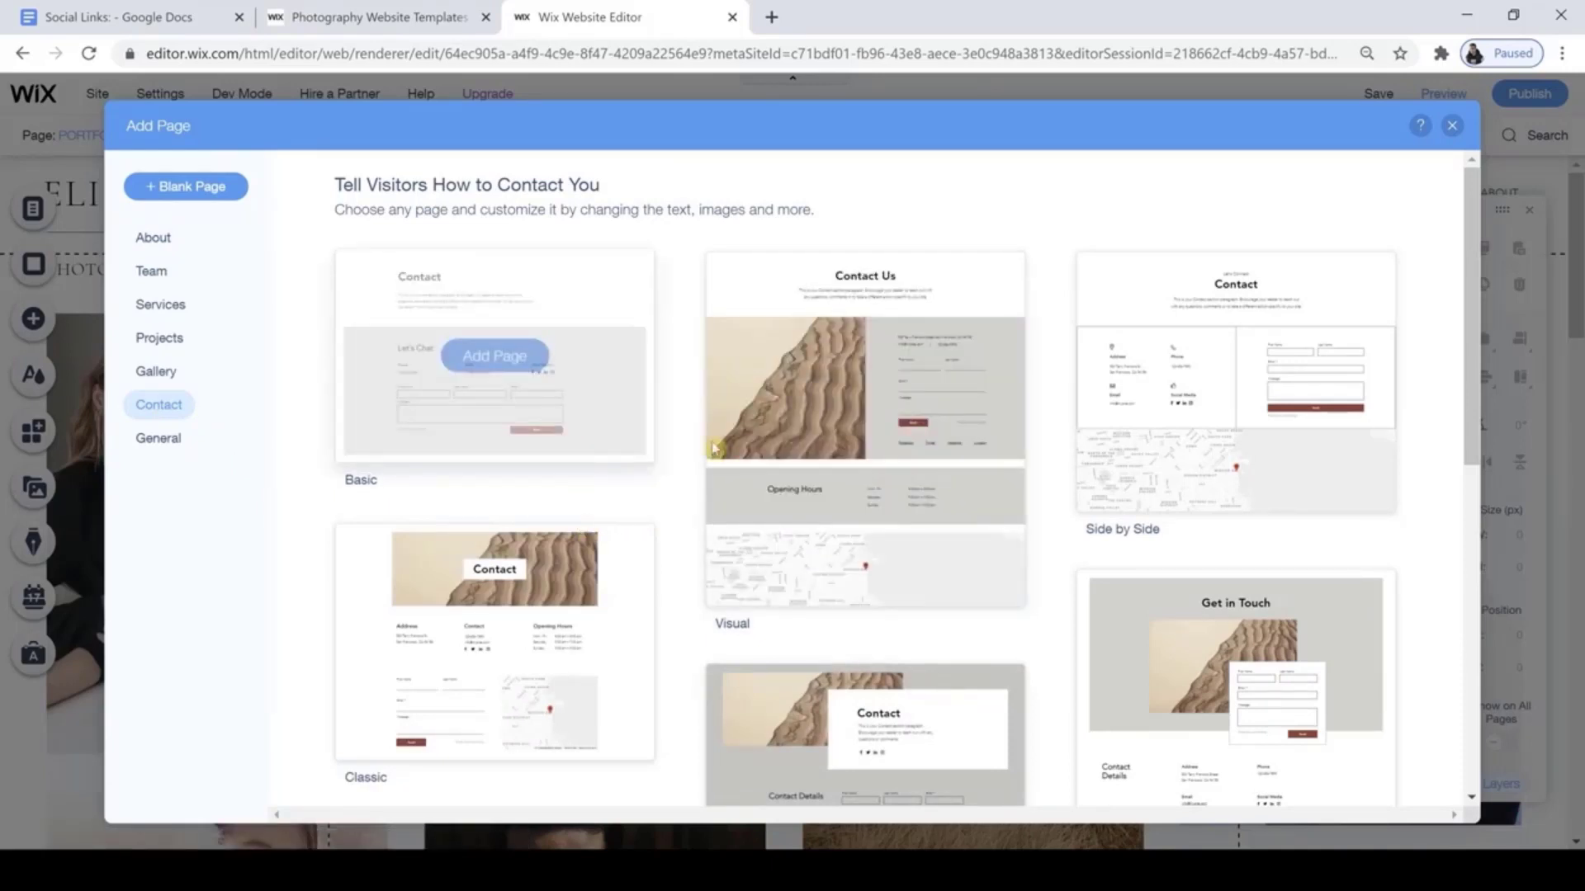
click(871, 424)
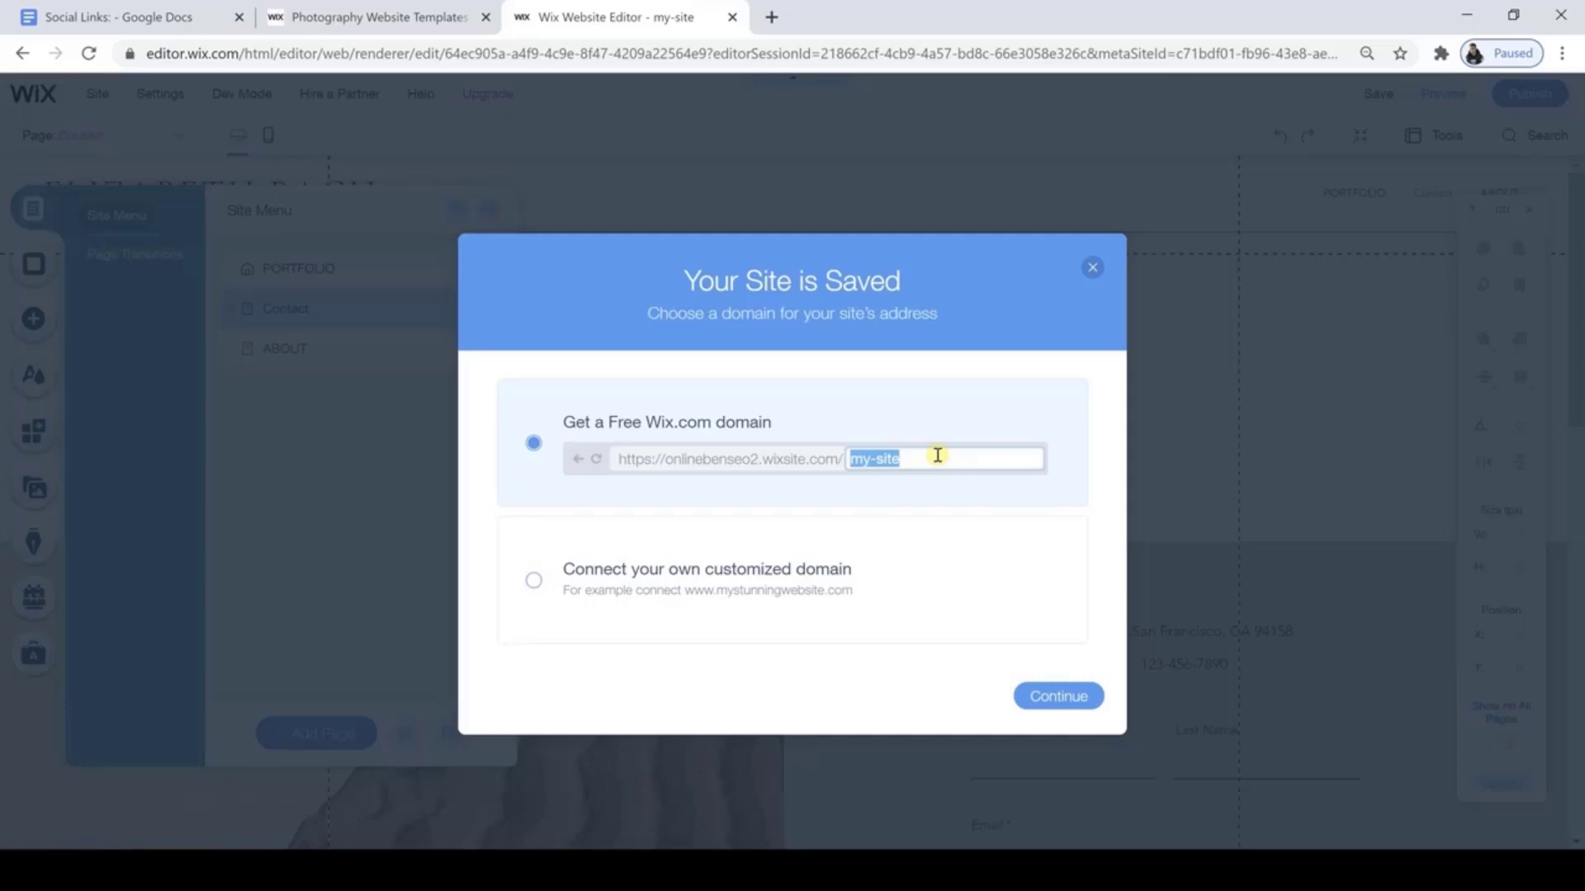
Set the free Wix.com domain's ending to the photographer's full name followed by "photography" and continue.
text(bentay)
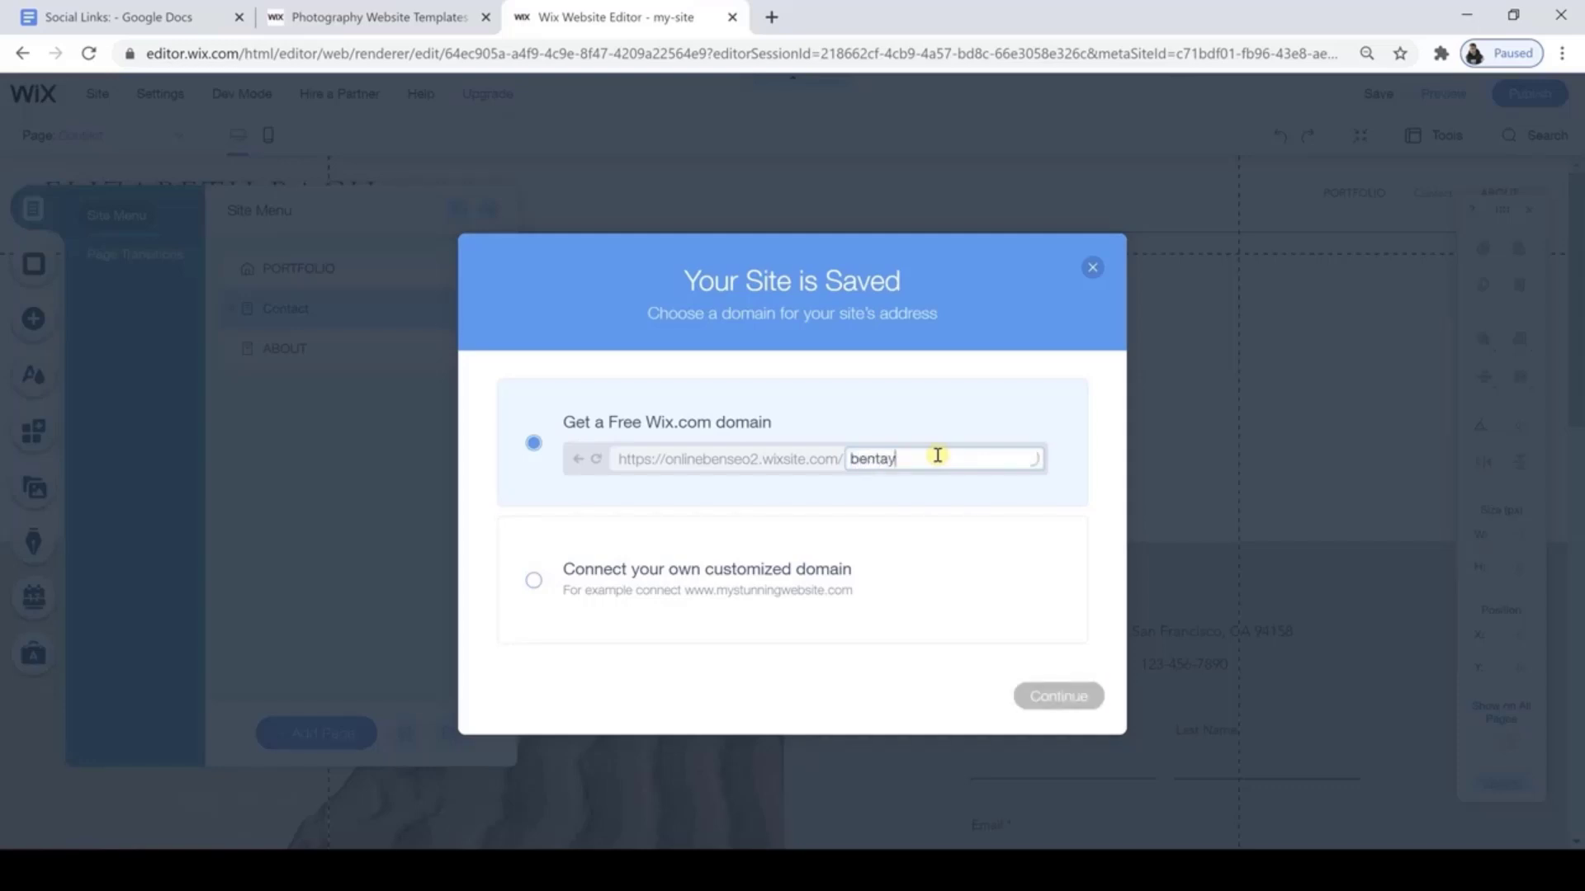
text(lor)
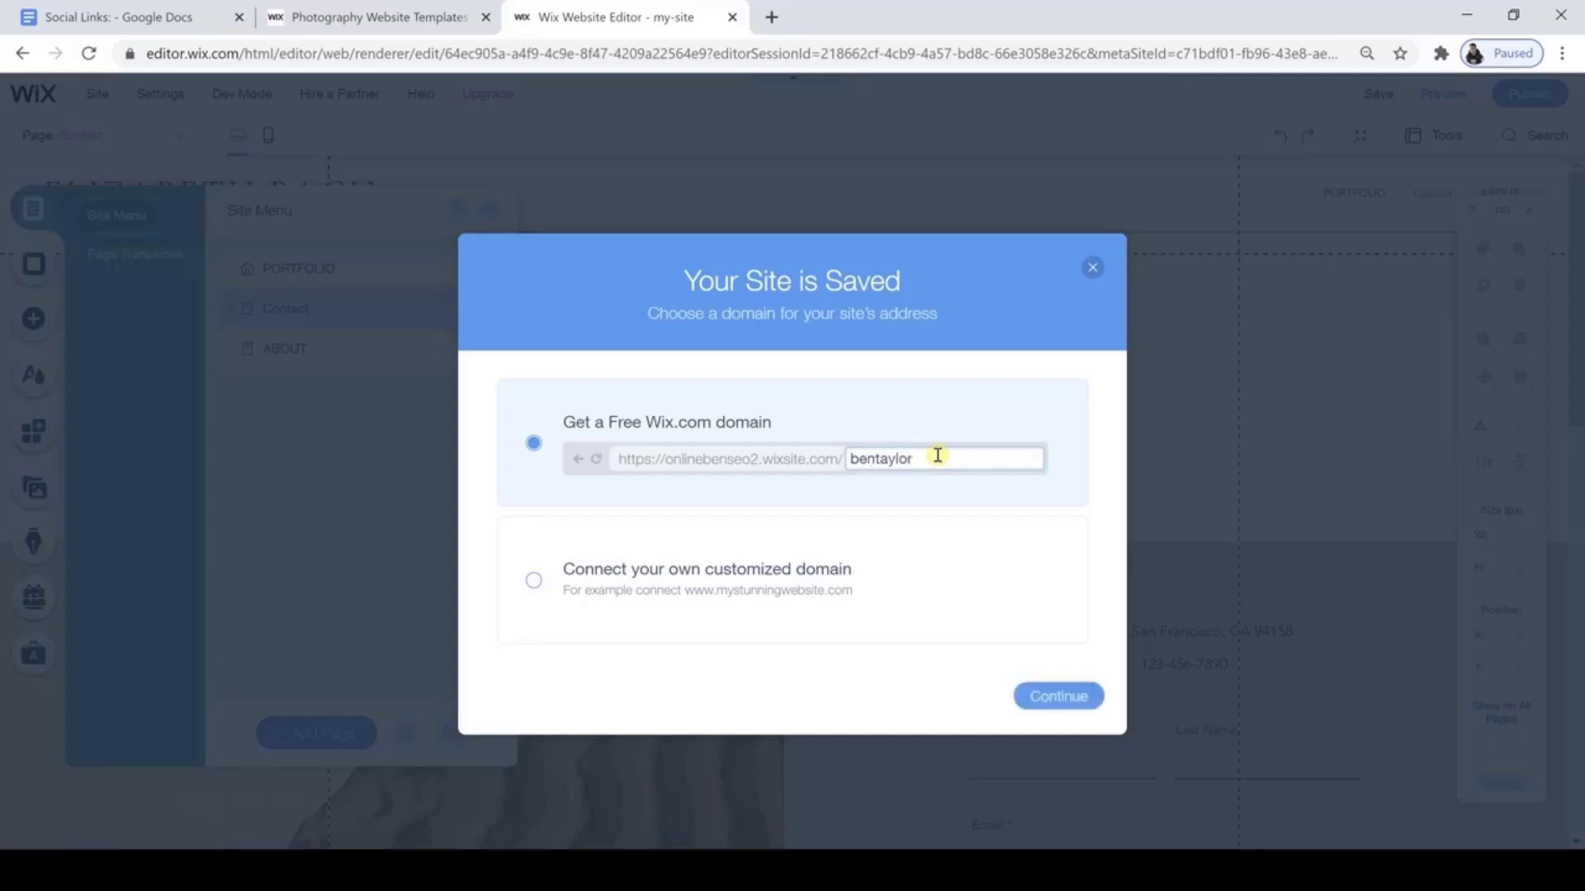
text(pho)
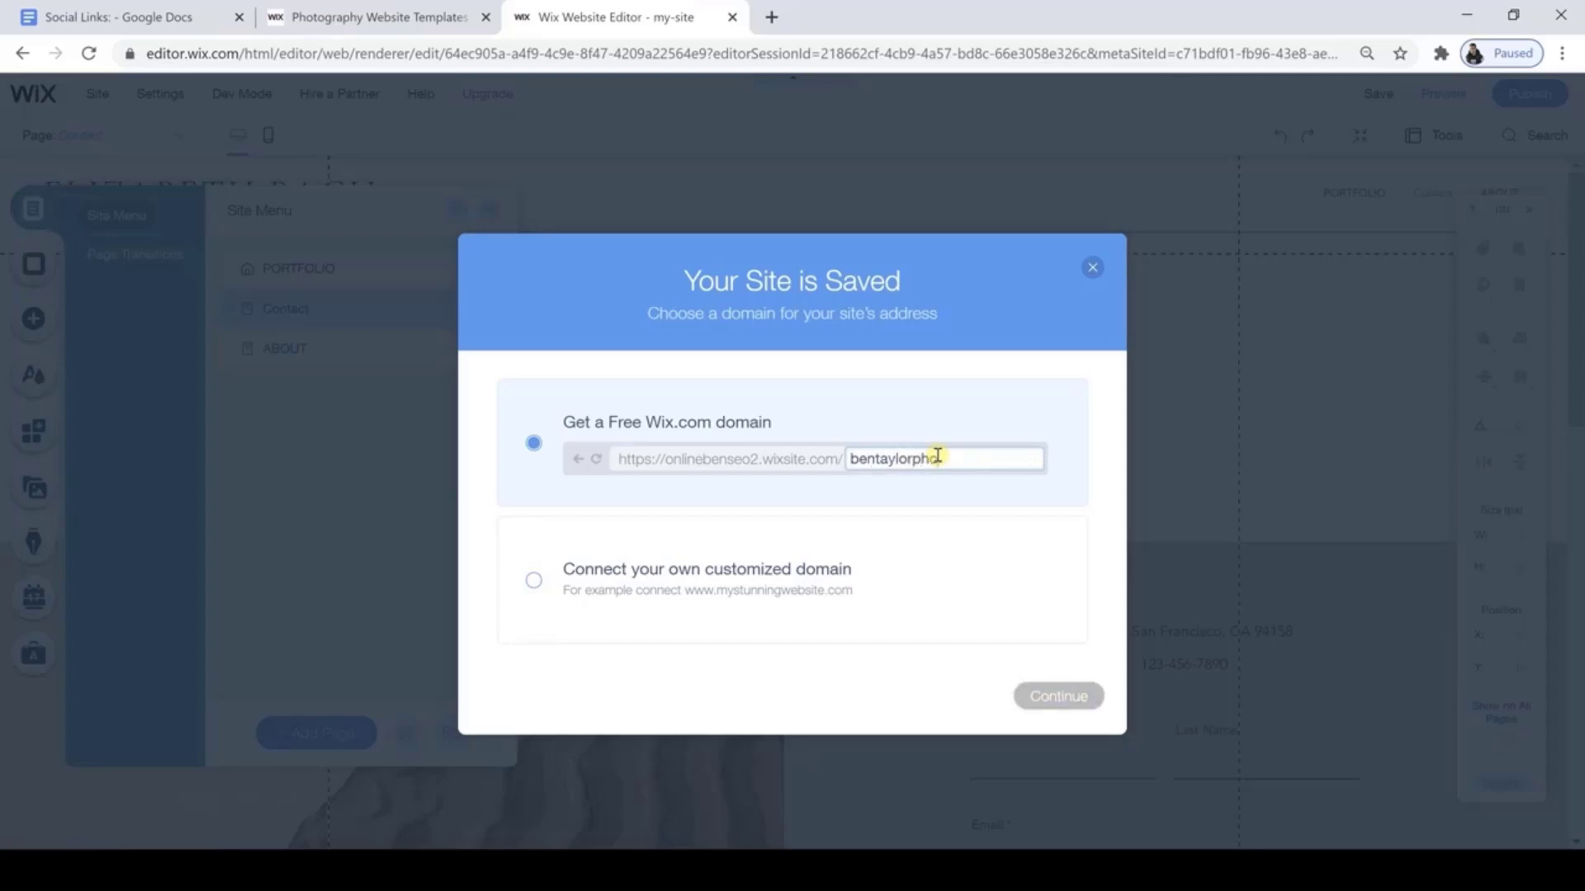
text(tography)
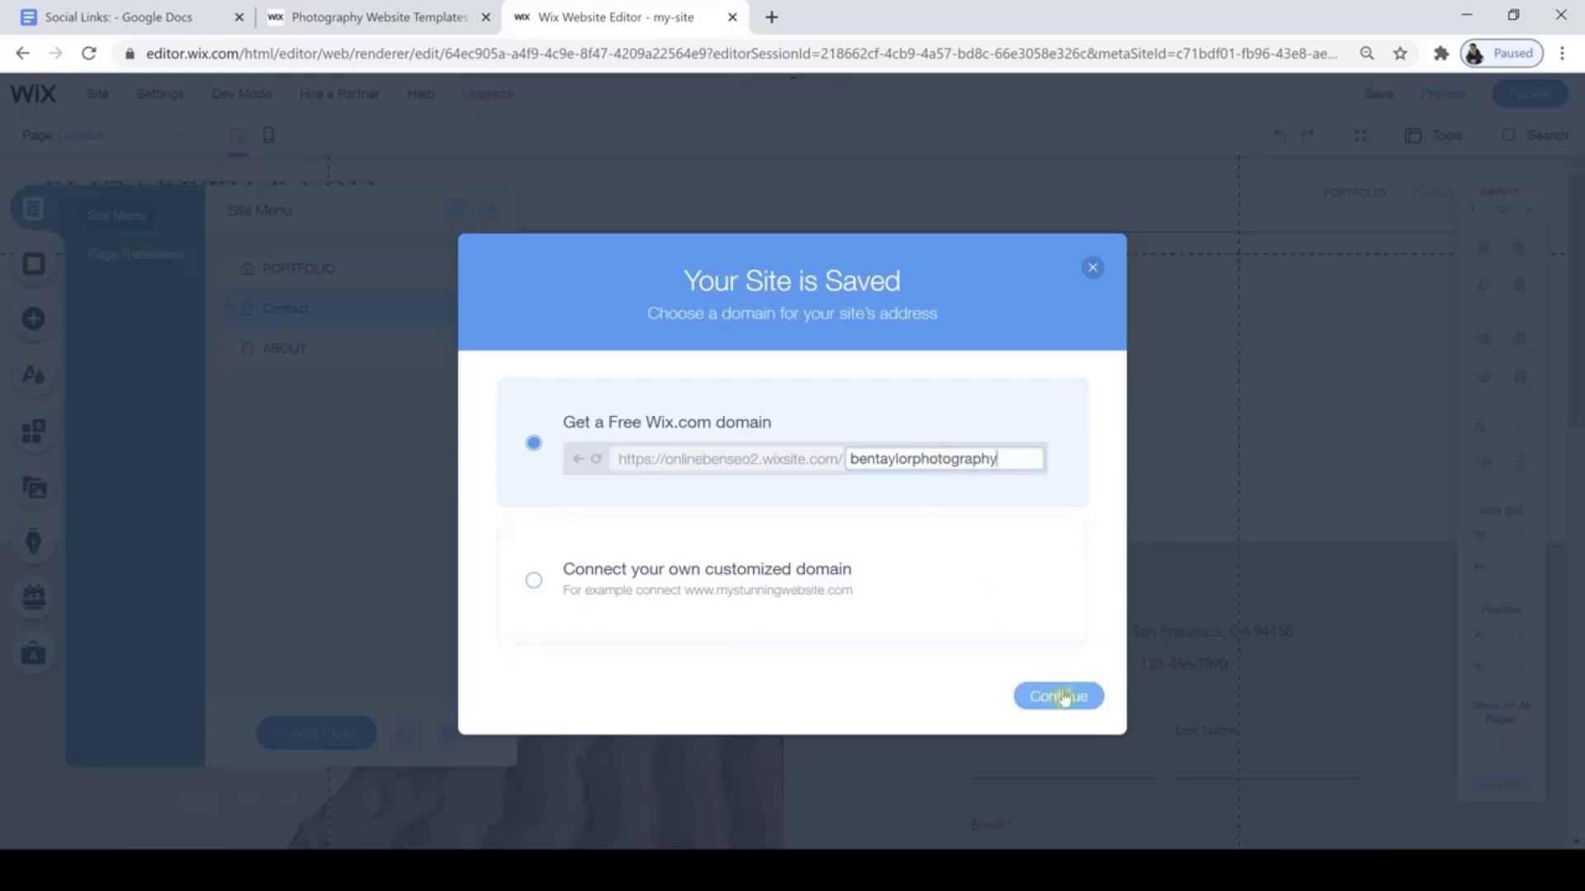
click(1061, 697)
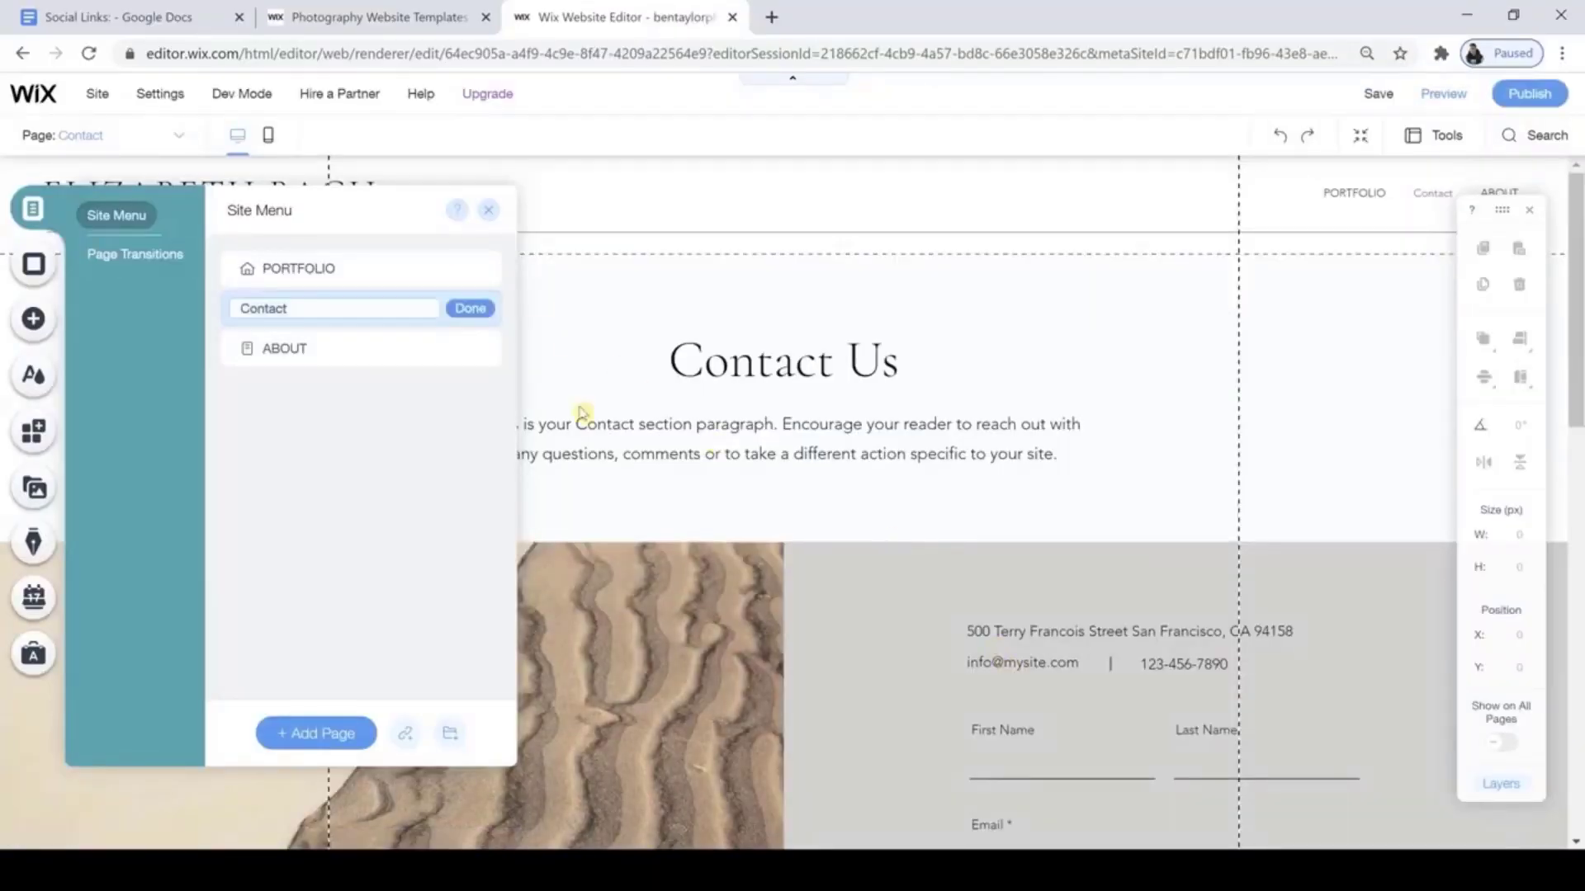
Rename the new Contact page to CONTACT in capital letters.
key(ctrl+a)
text(CONTACT)
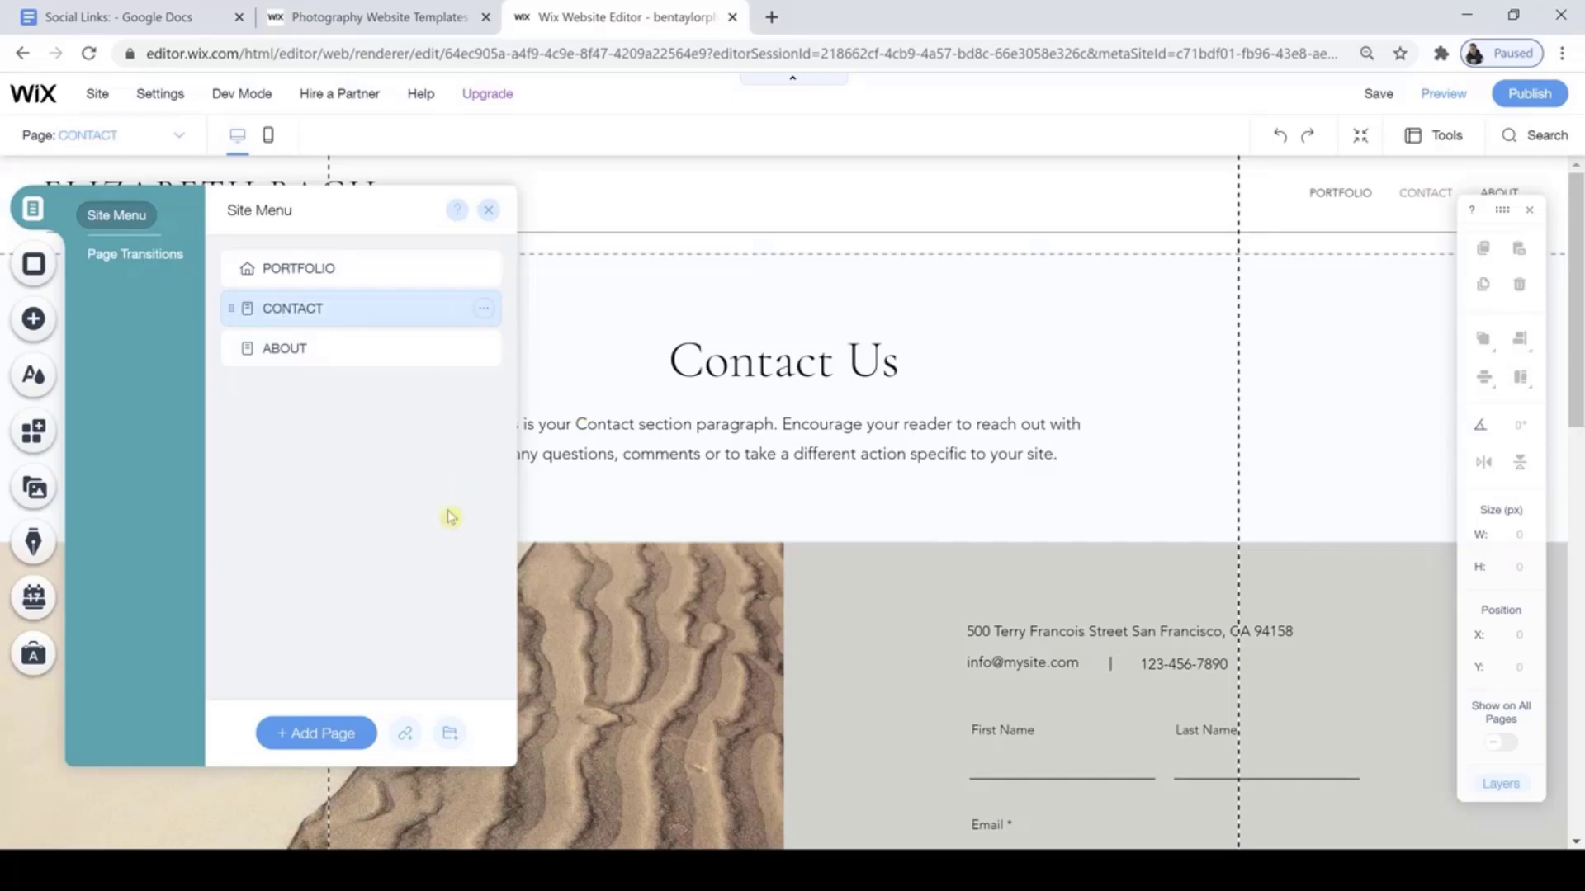
Switch to the PORTFOLIO page, close the page list and examine the photo gallery.
click(285, 269)
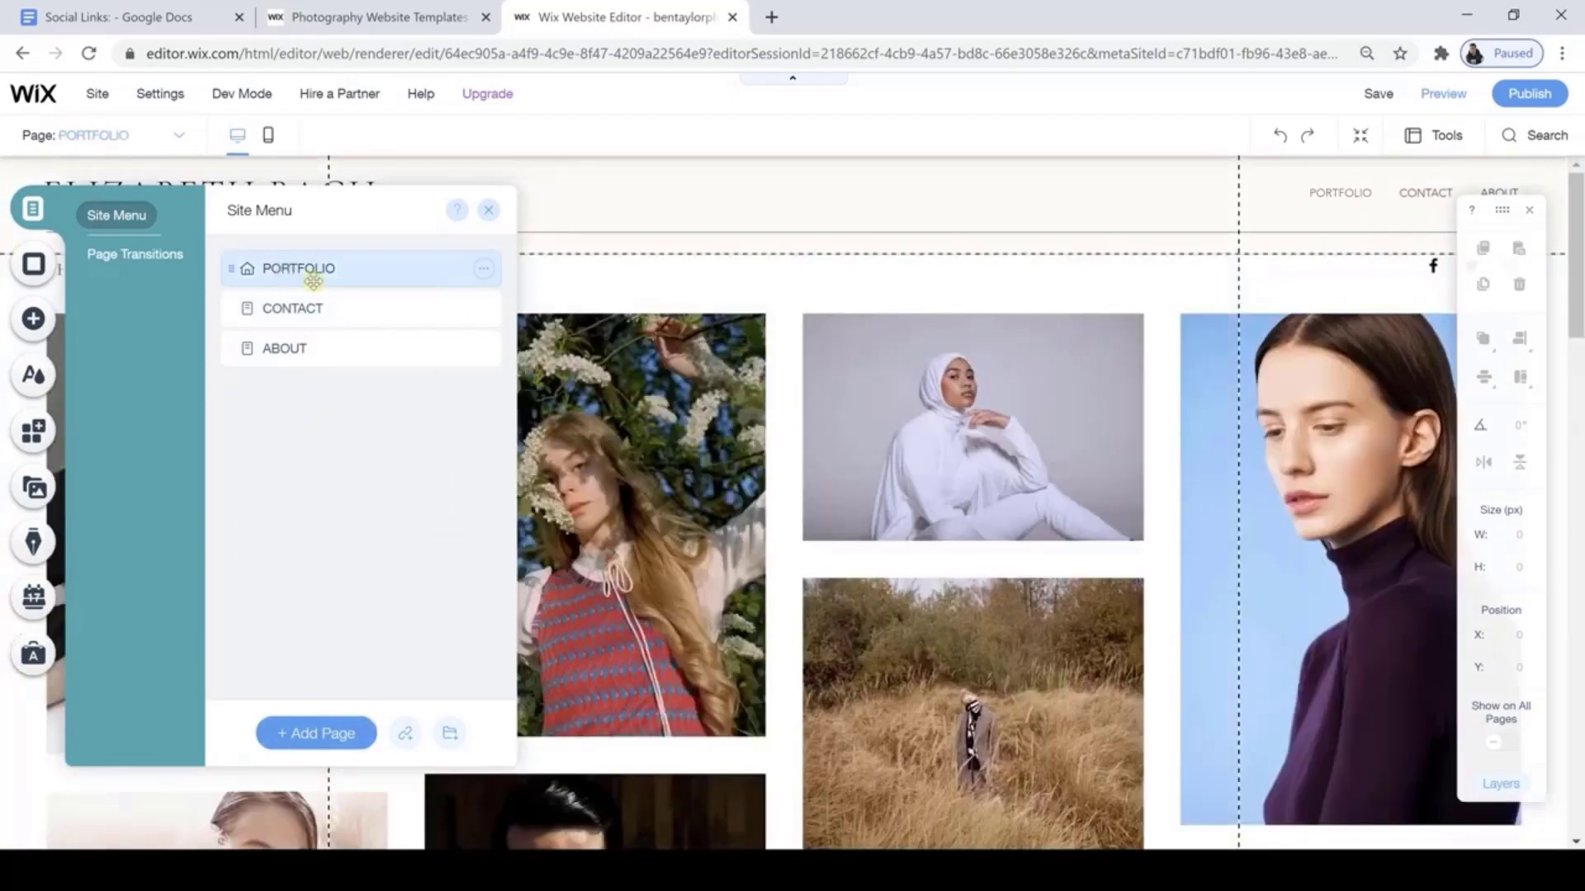
click(490, 214)
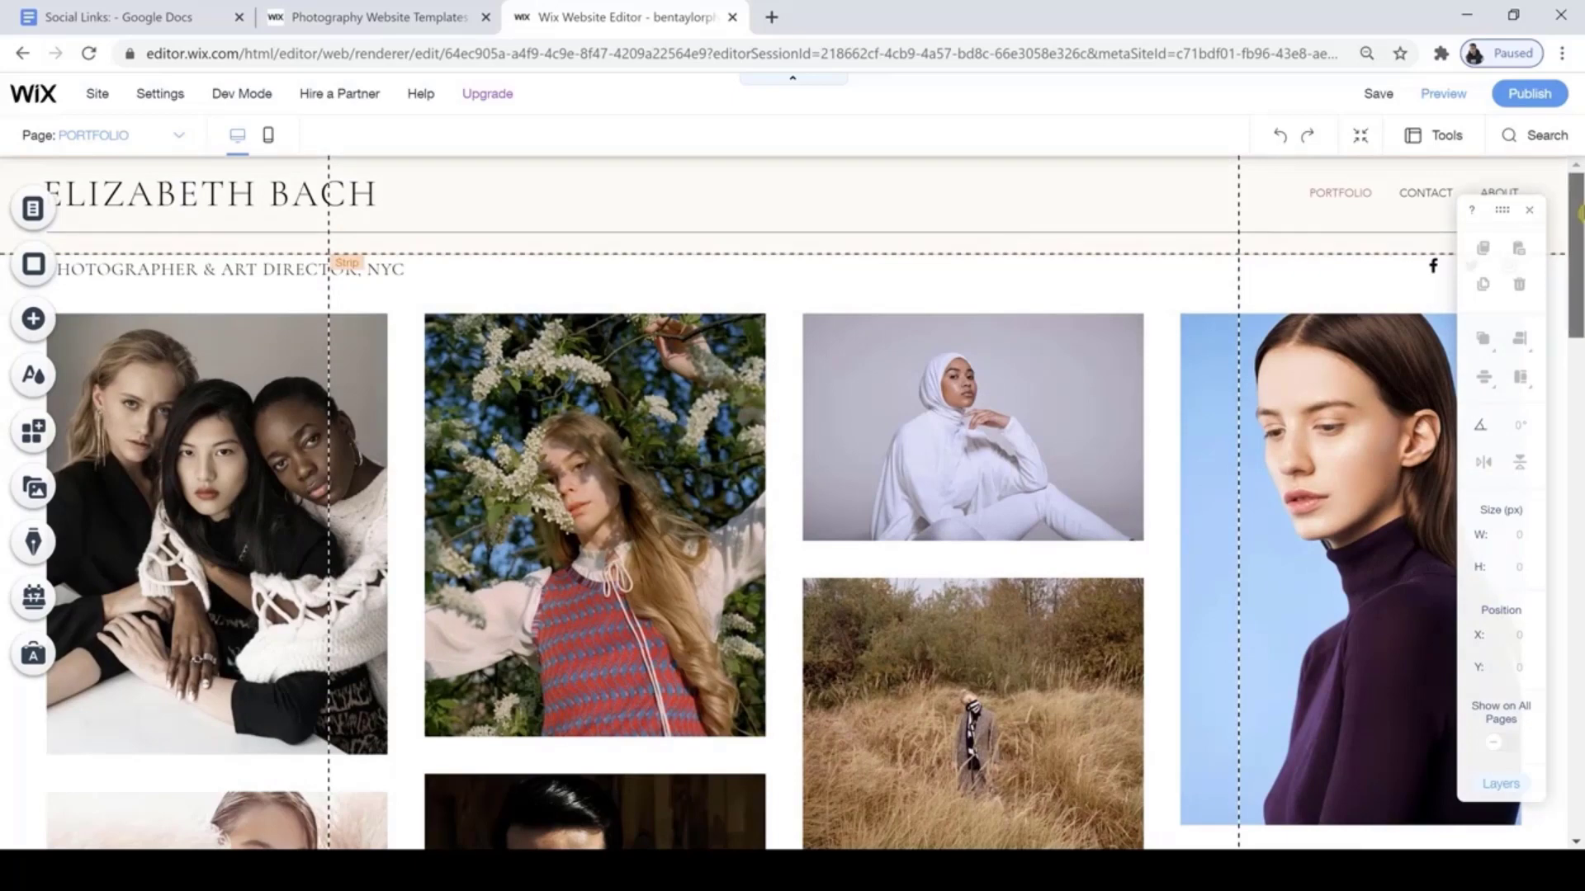
scroll(1581, 213, down, 1)
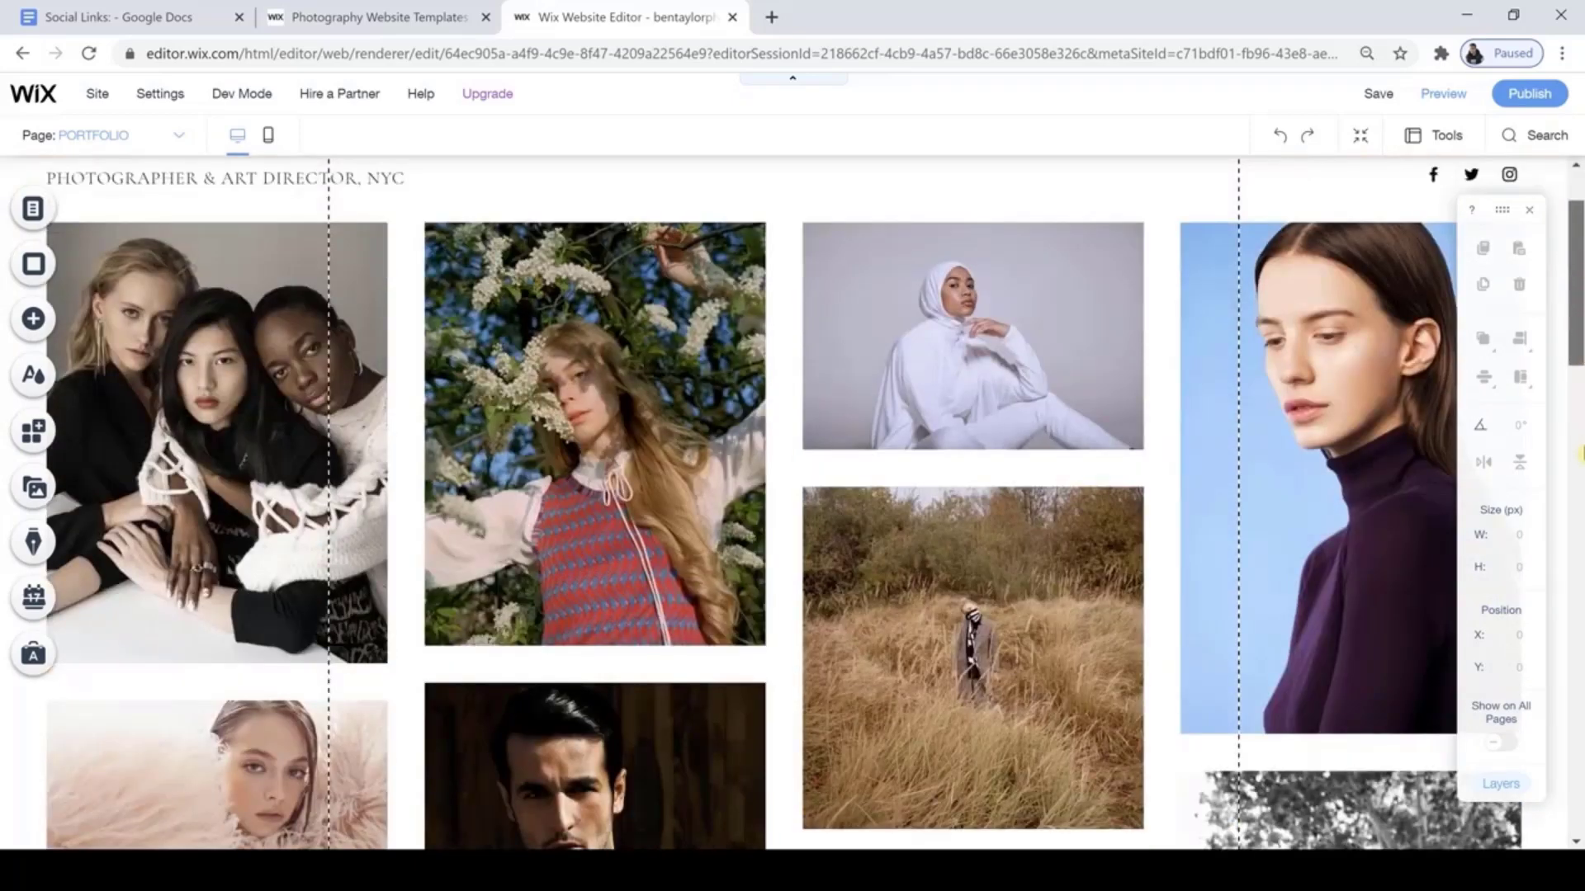
click(1581, 452)
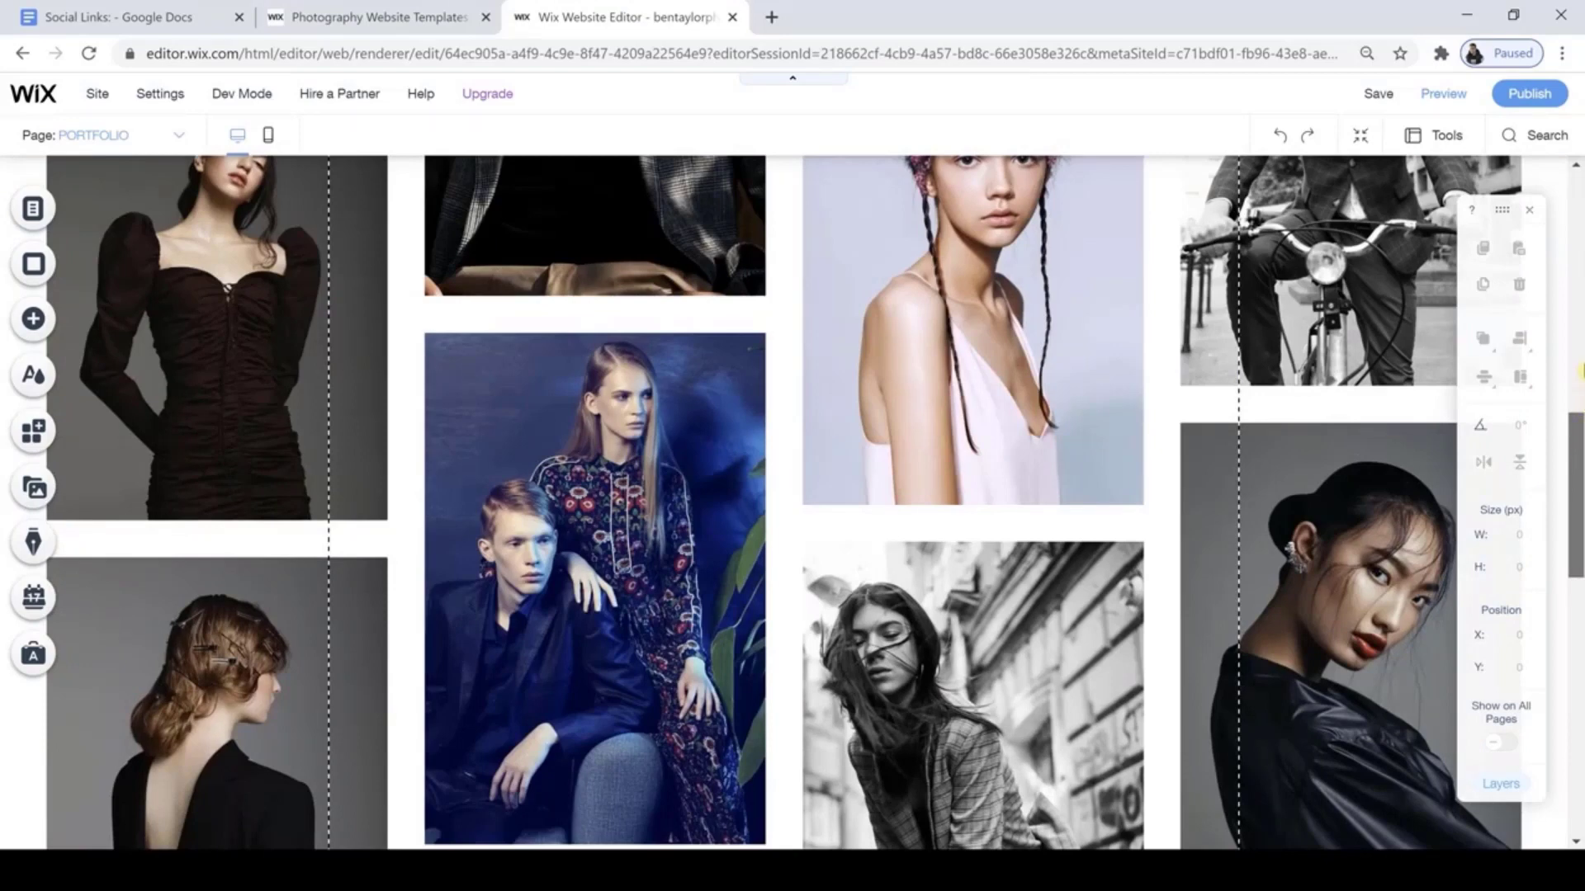
Examine the editable site title, tagline and photo gallery on the PORTFOLIO page.
drag(1582, 367, 1557, 195)
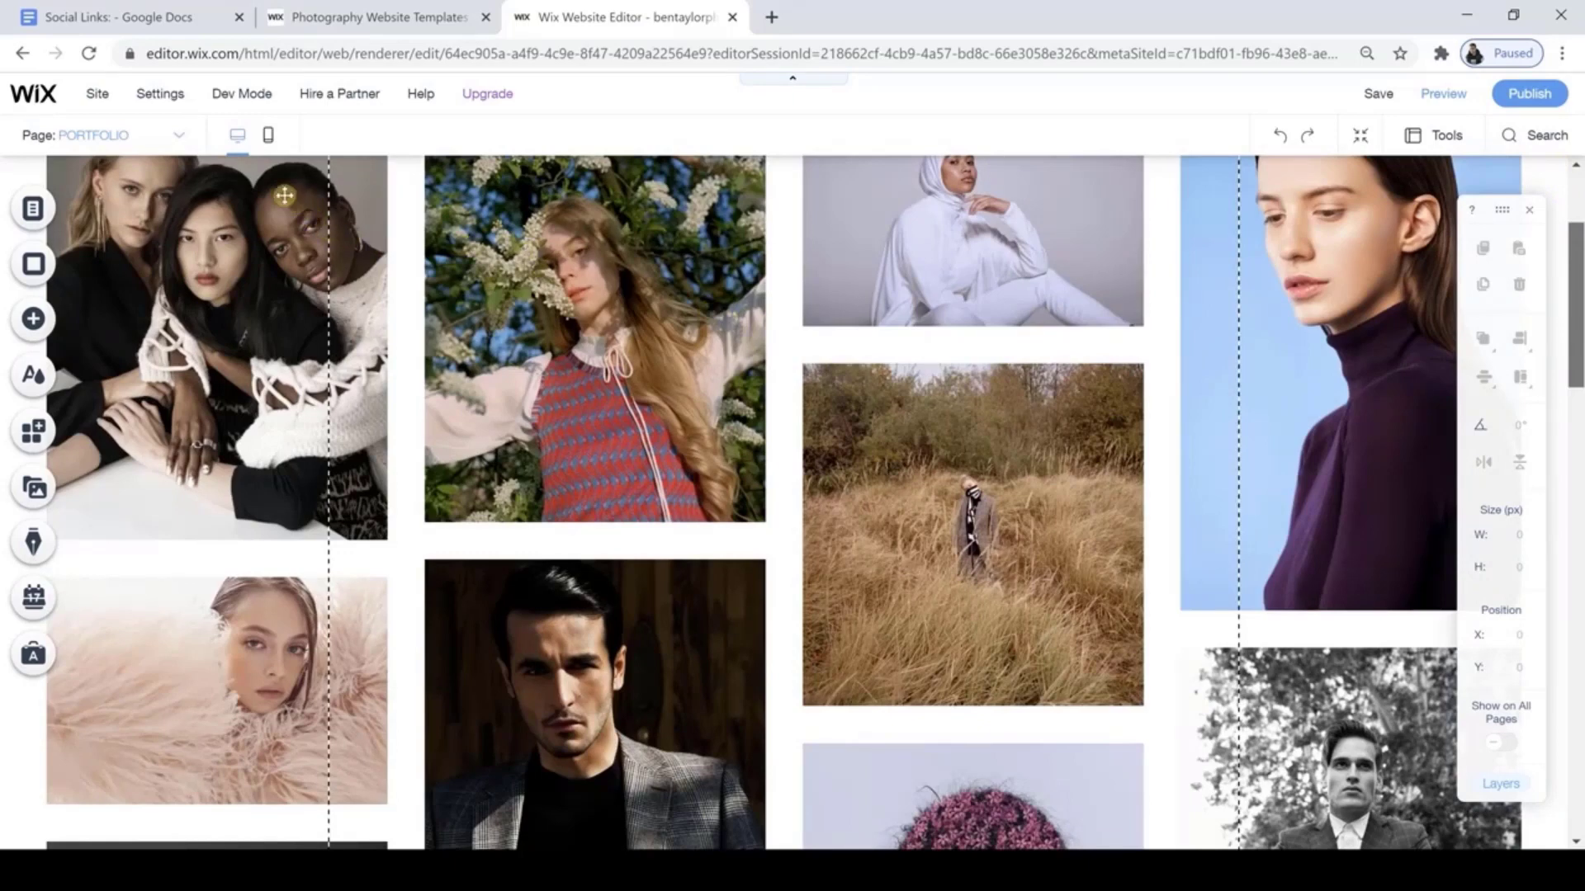
scroll(284, 196, up, 2)
click(284, 195)
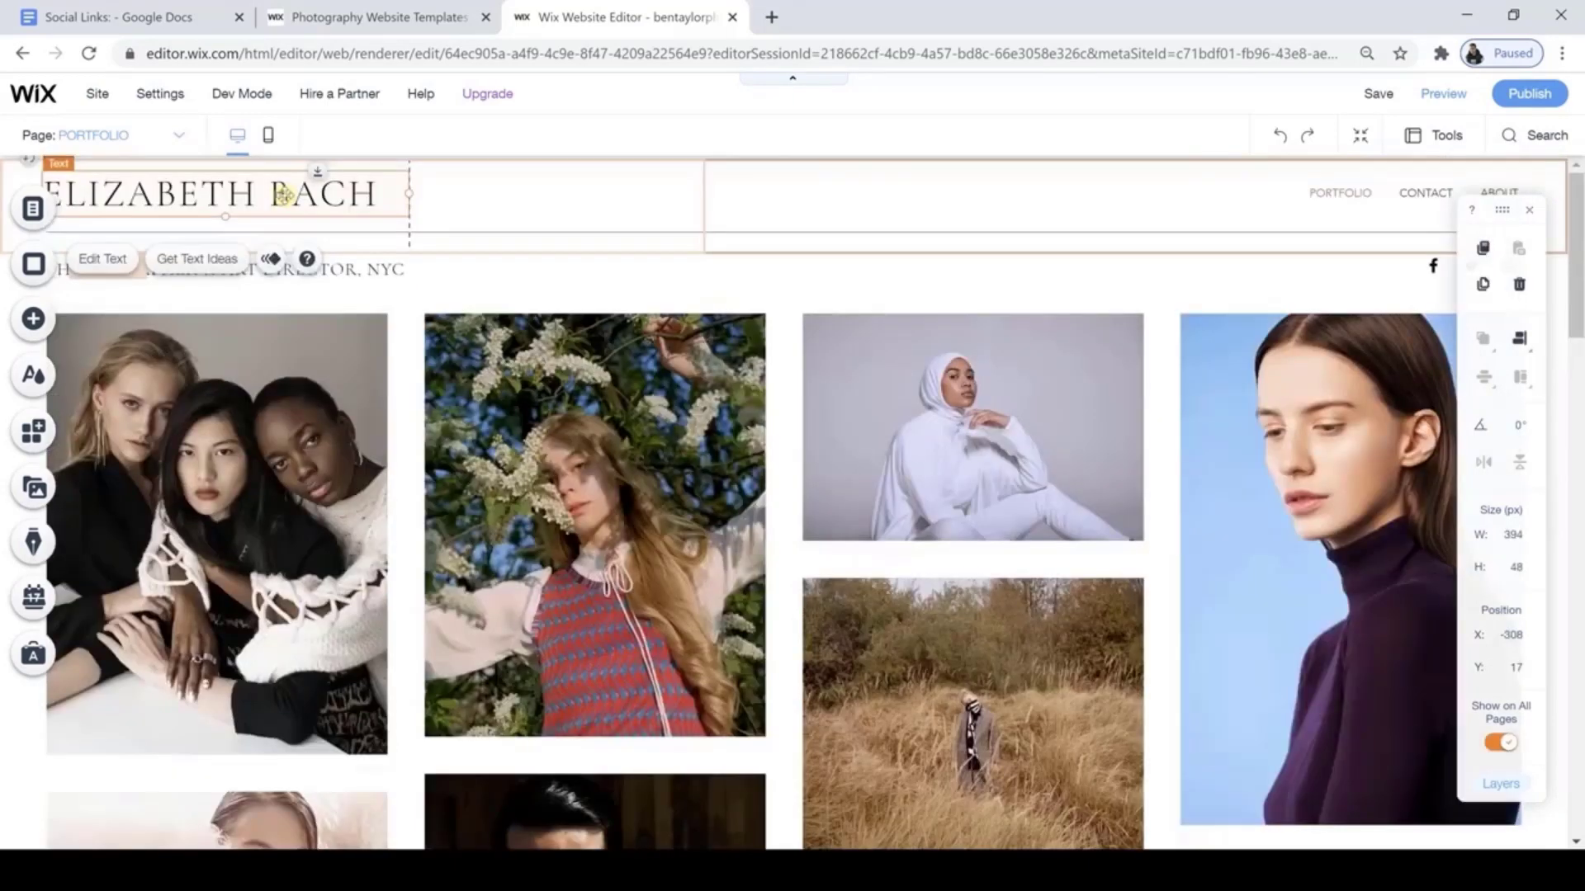
click(342, 268)
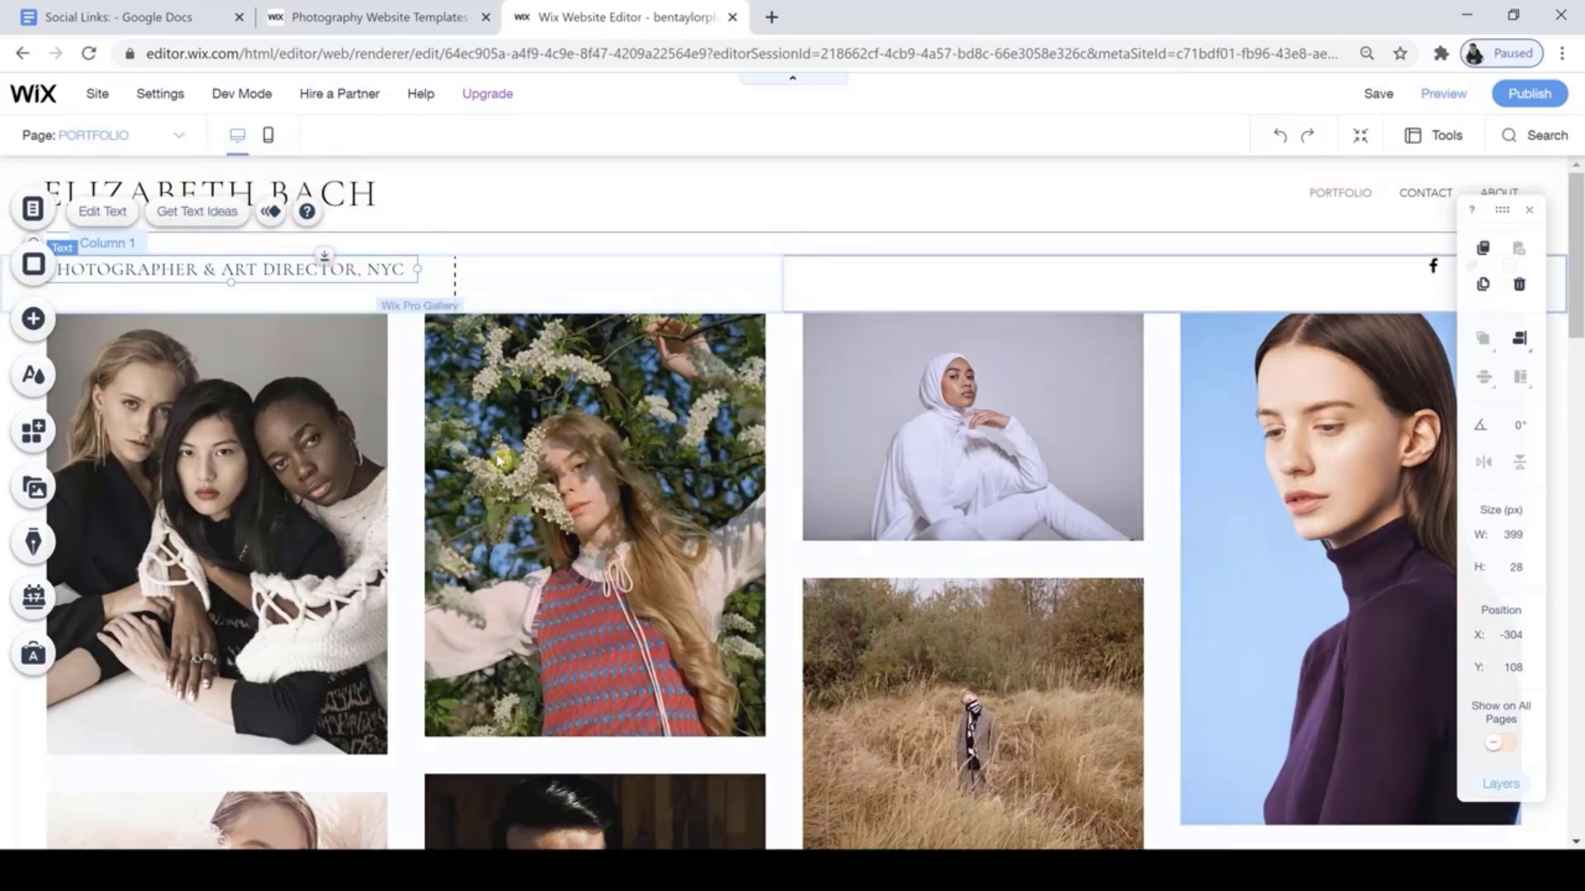
click(499, 460)
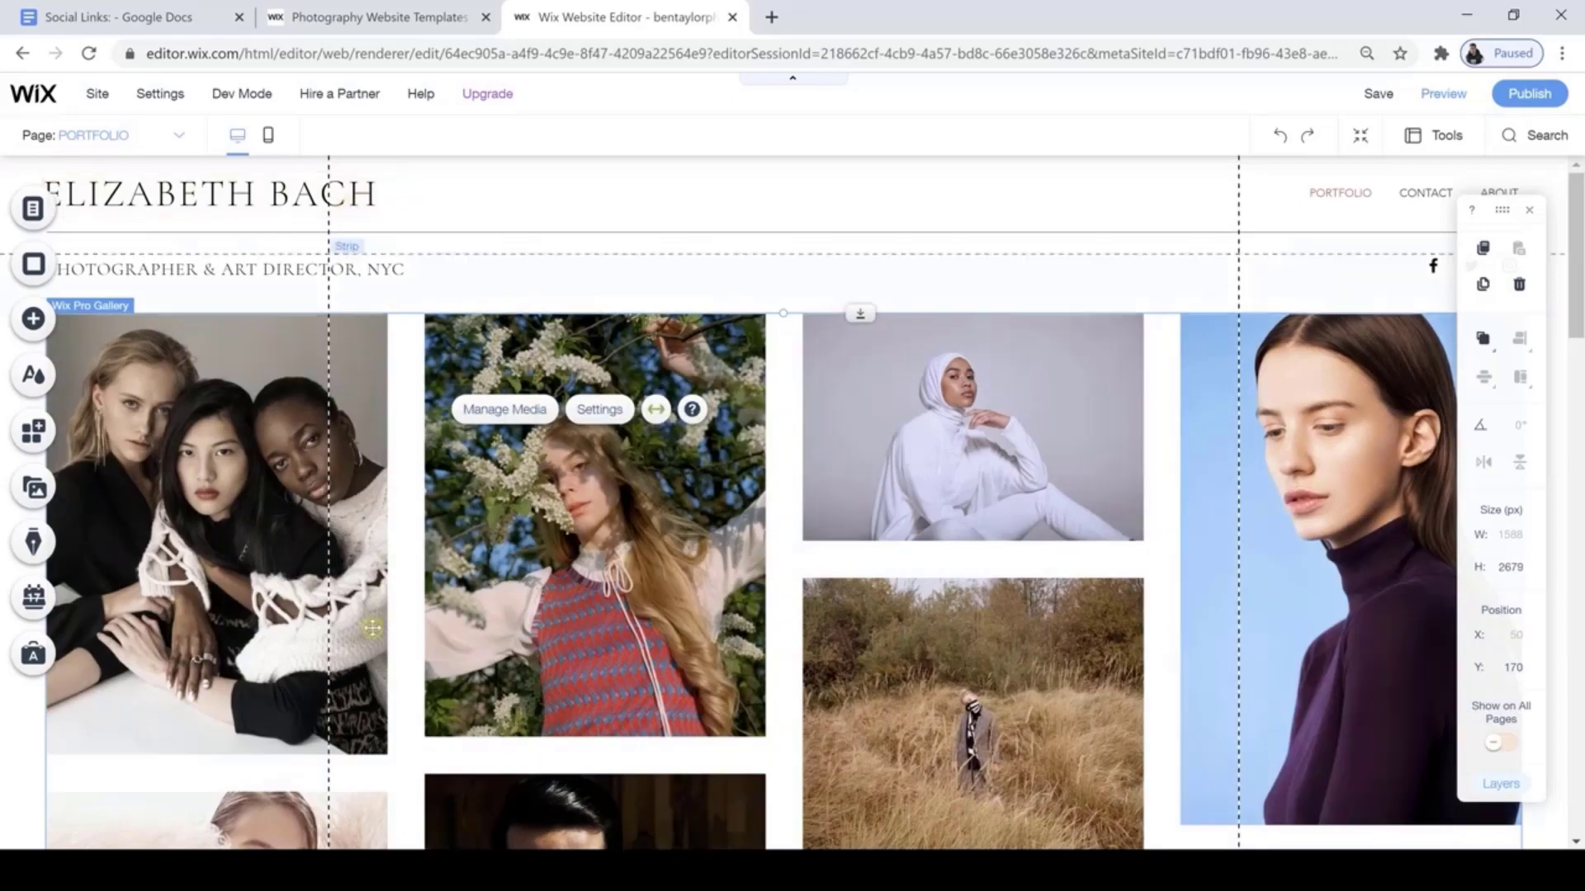
Open the site title in the header for text editing.
click(218, 186)
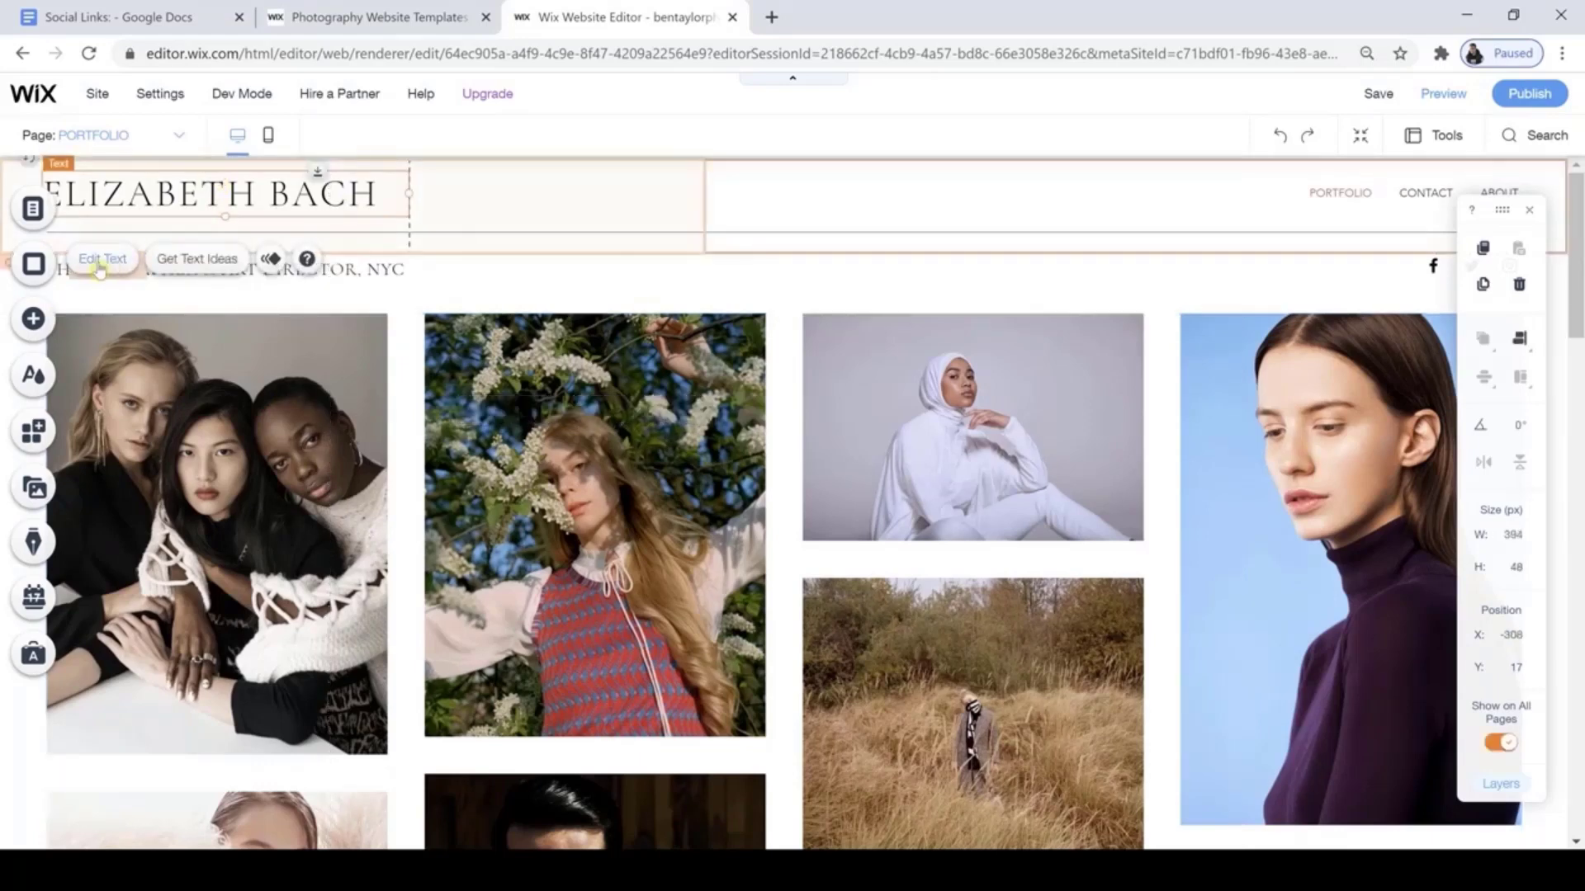
click(101, 259)
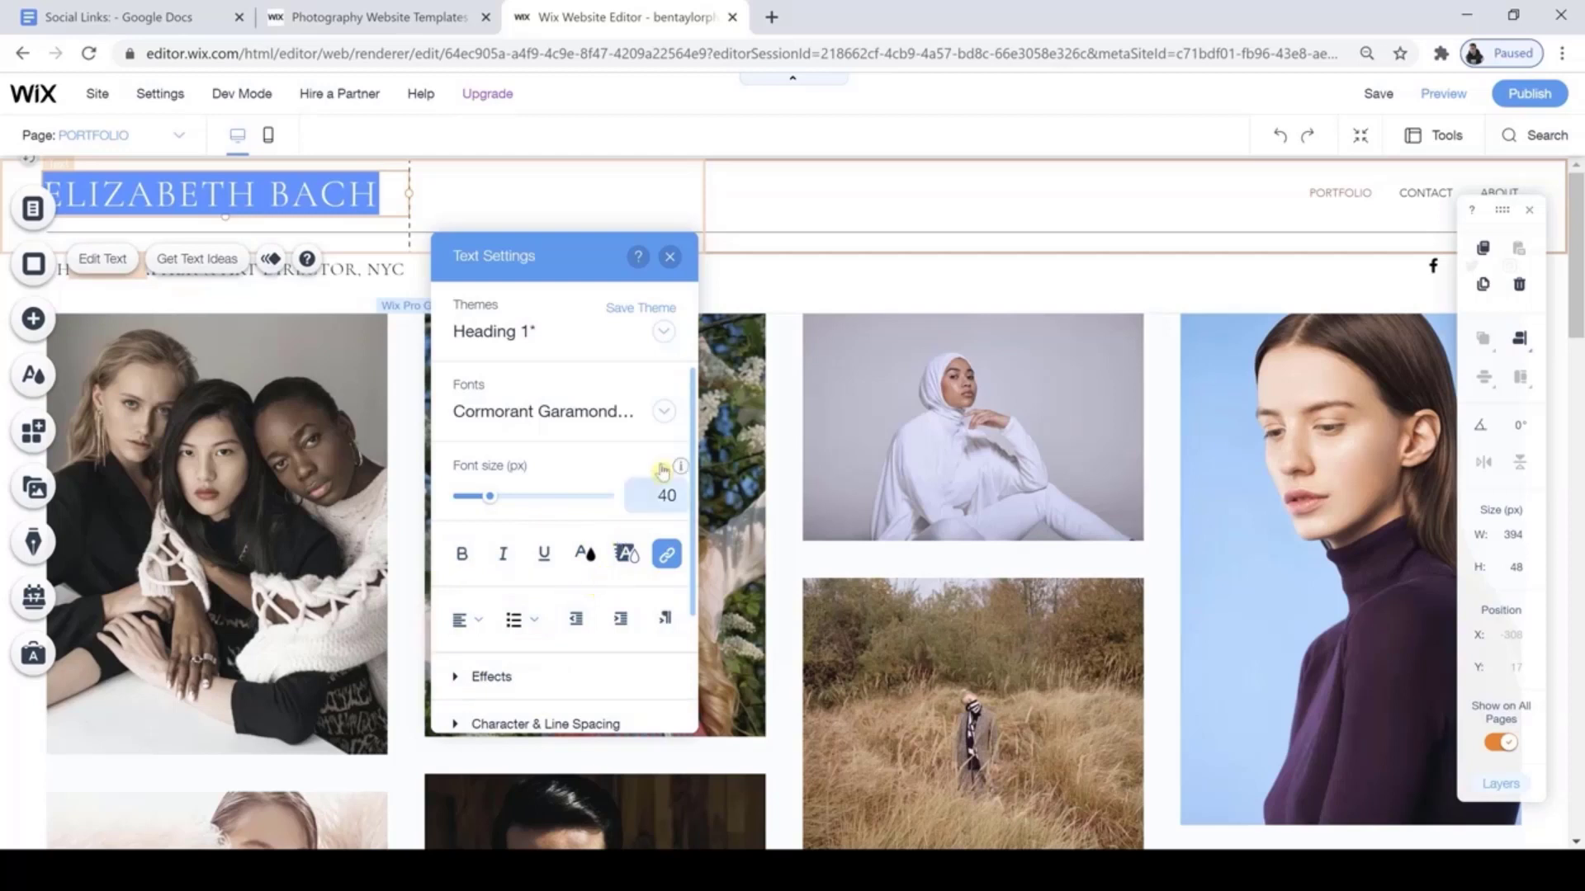
Try the Lobster, Reklame Script and Sarina fonts on the site title.
click(663, 412)
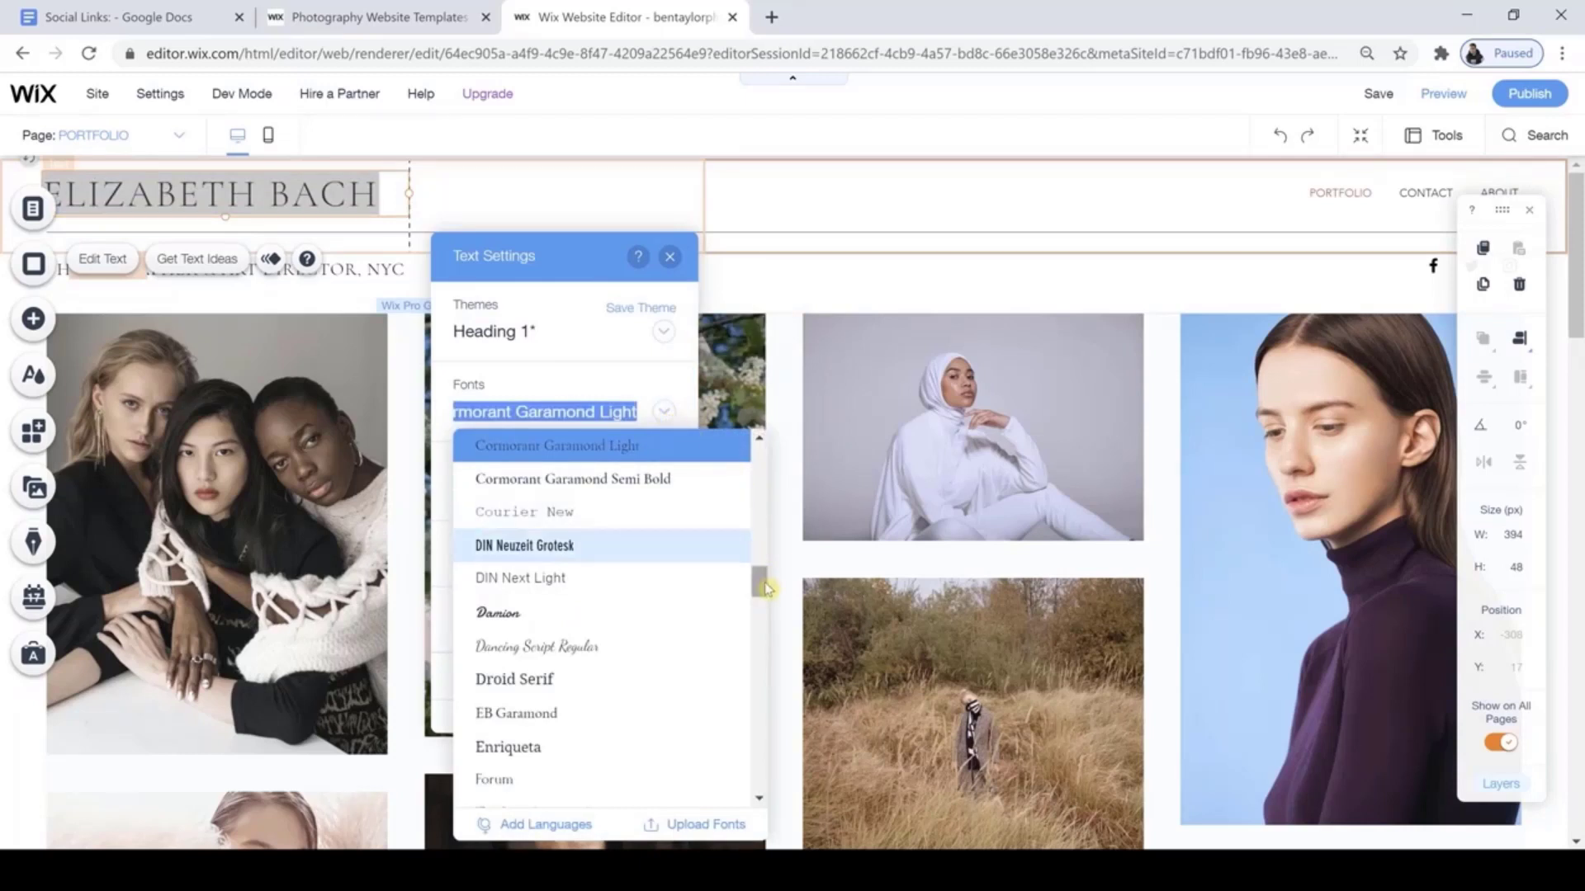
drag(760, 591, 760, 656)
scroll(723, 658, down, 1)
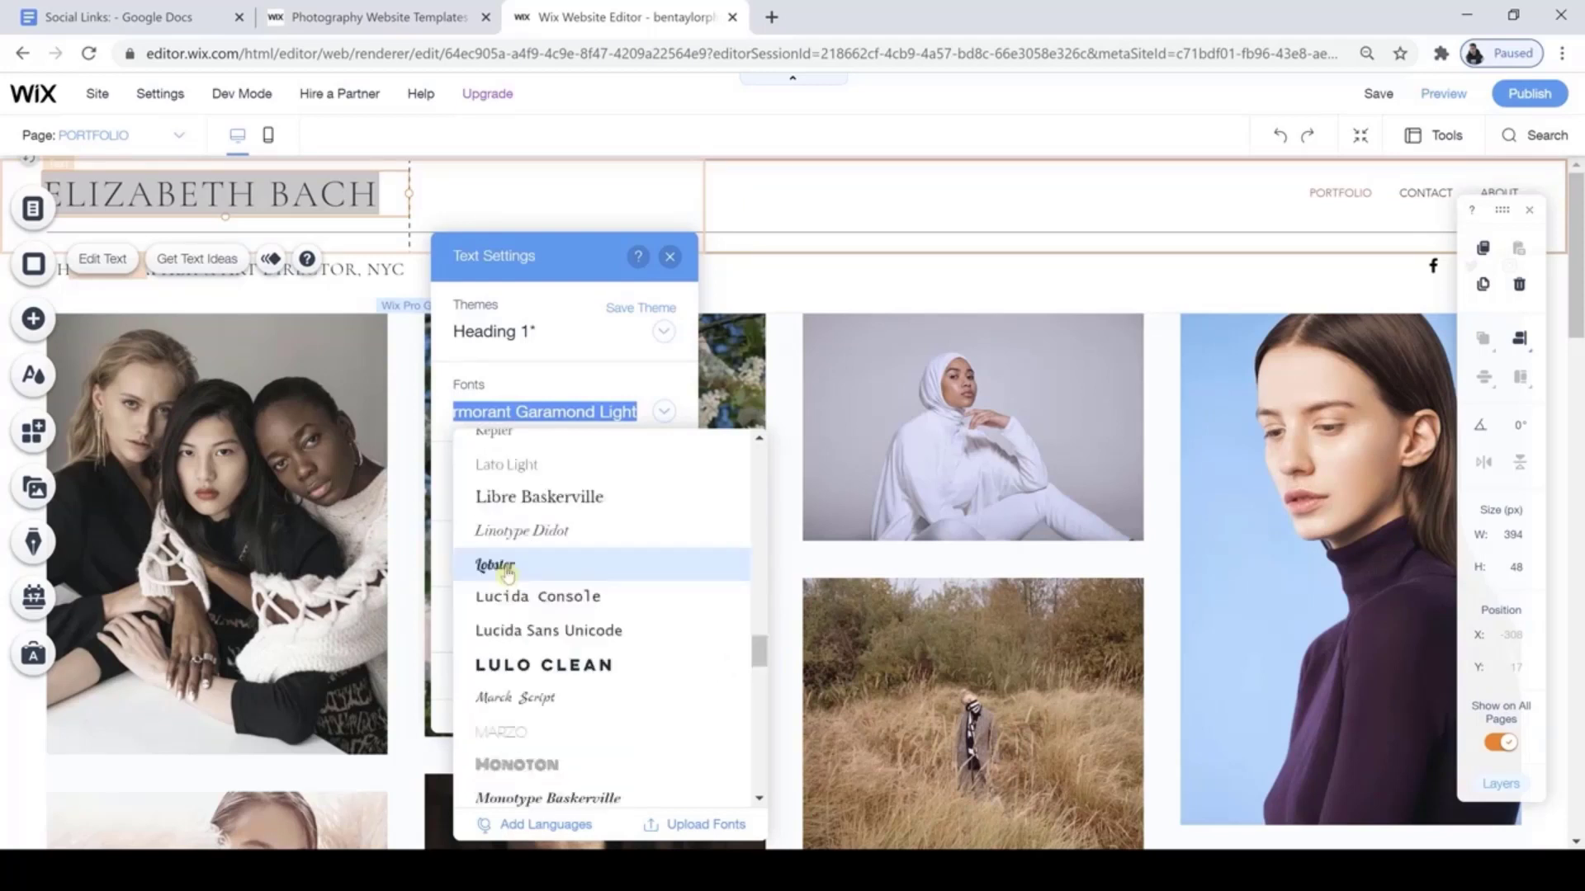
click(495, 561)
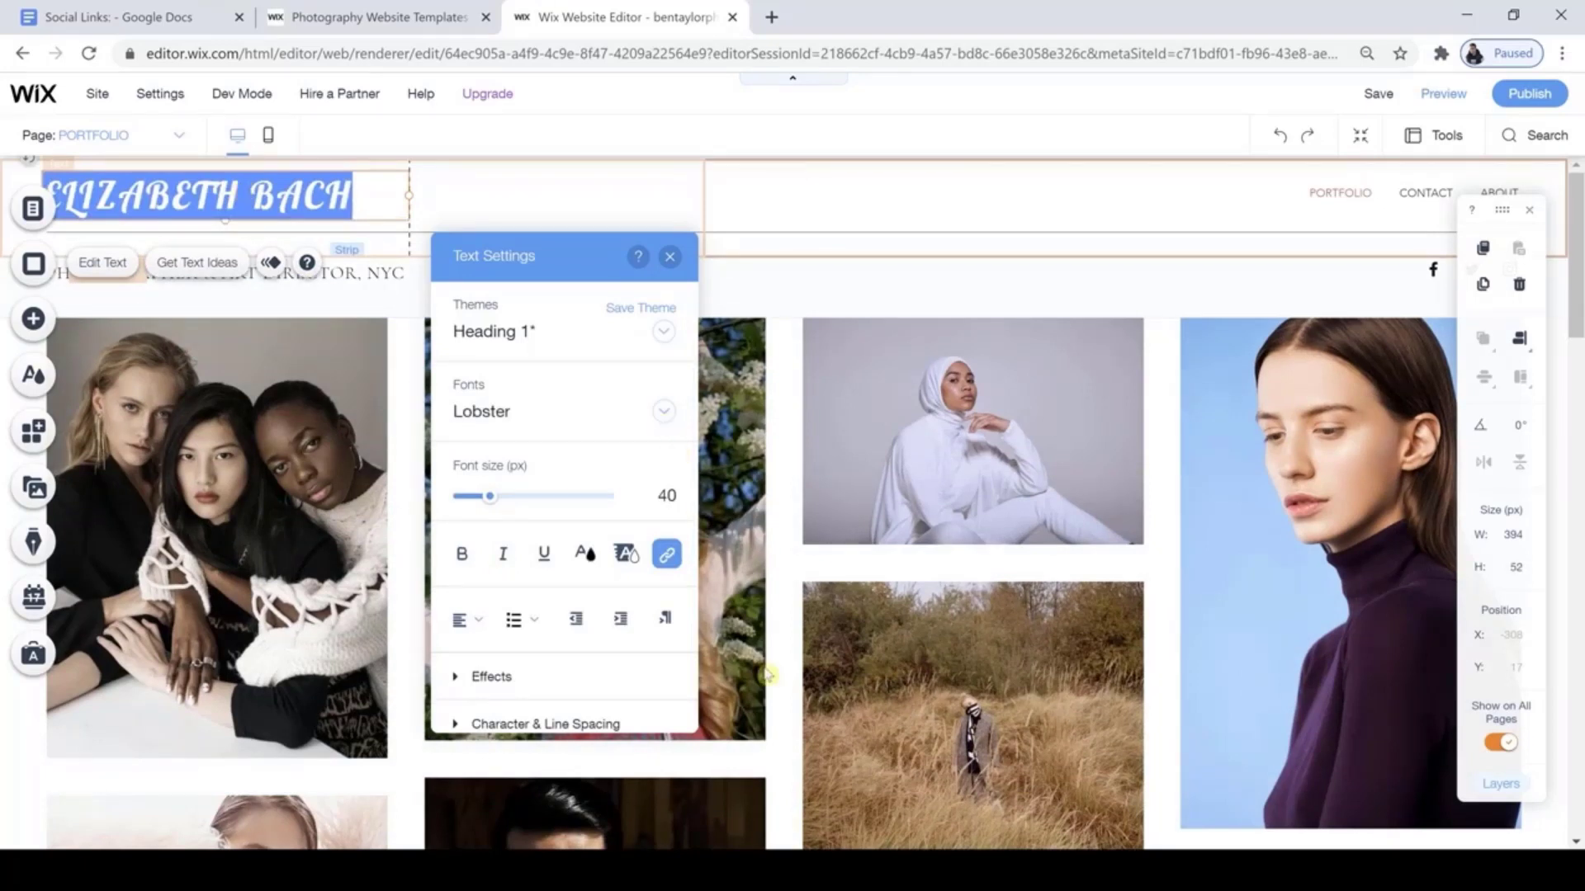
click(663, 413)
scroll(759, 666, down, 1)
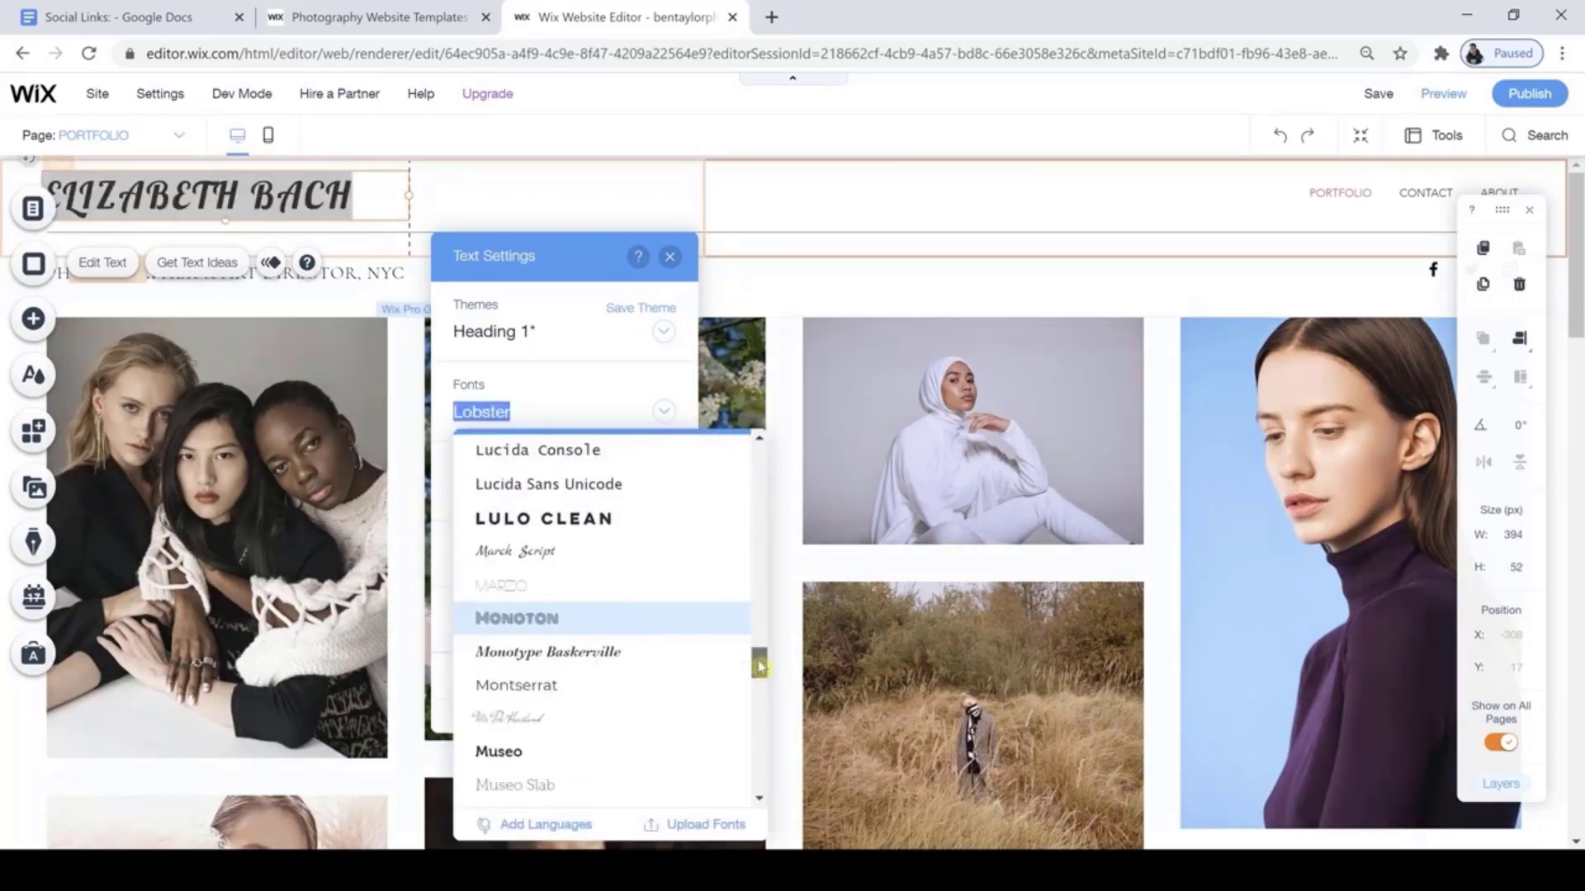
drag(760, 667, 759, 737)
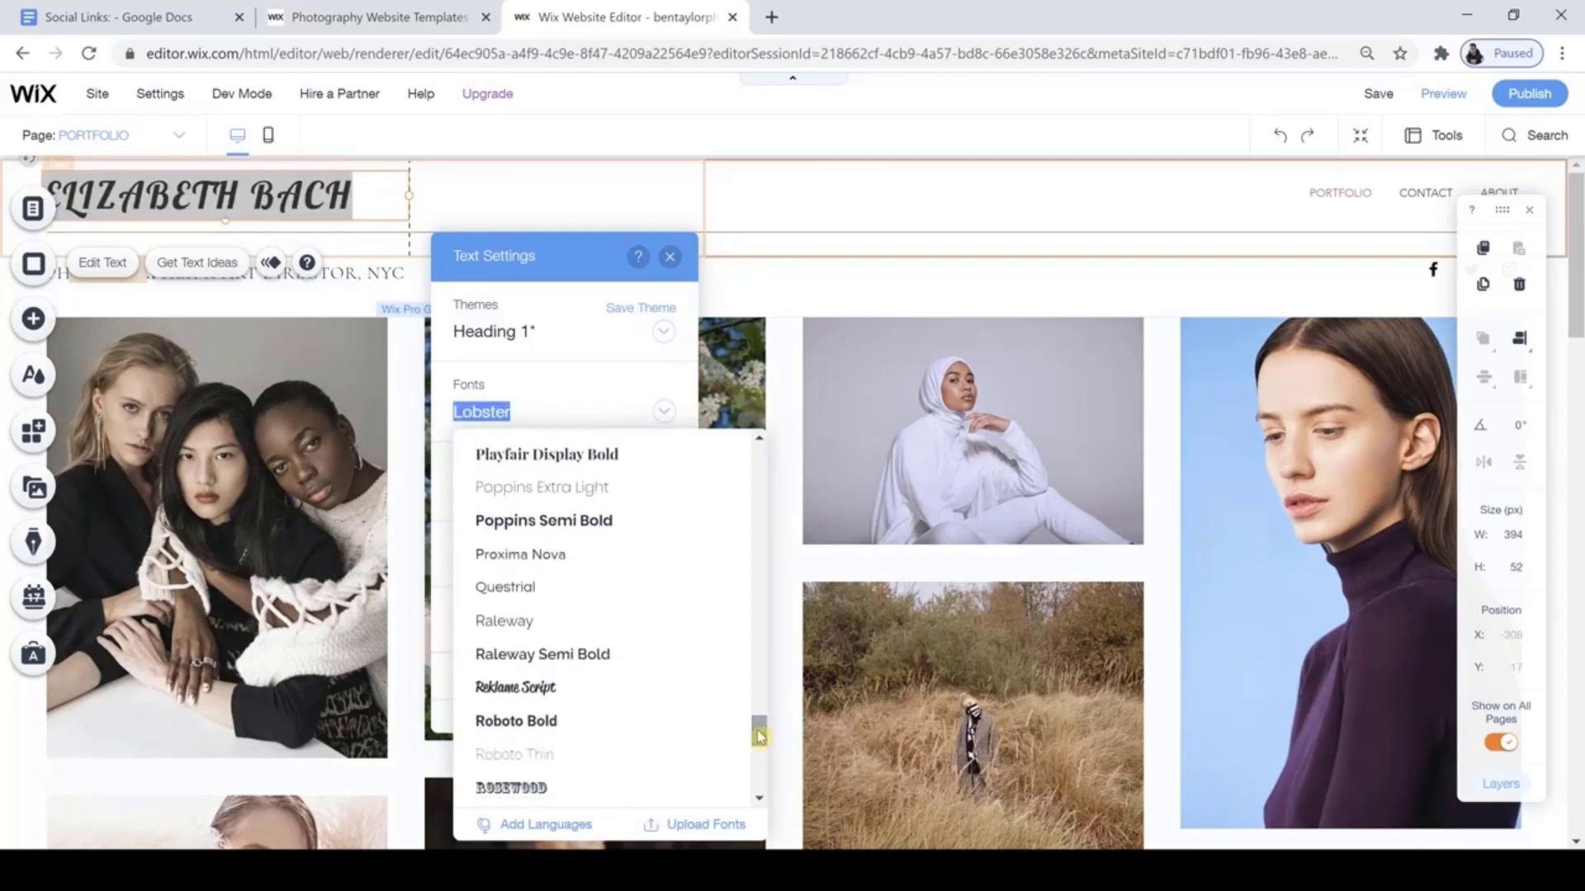
click(566, 689)
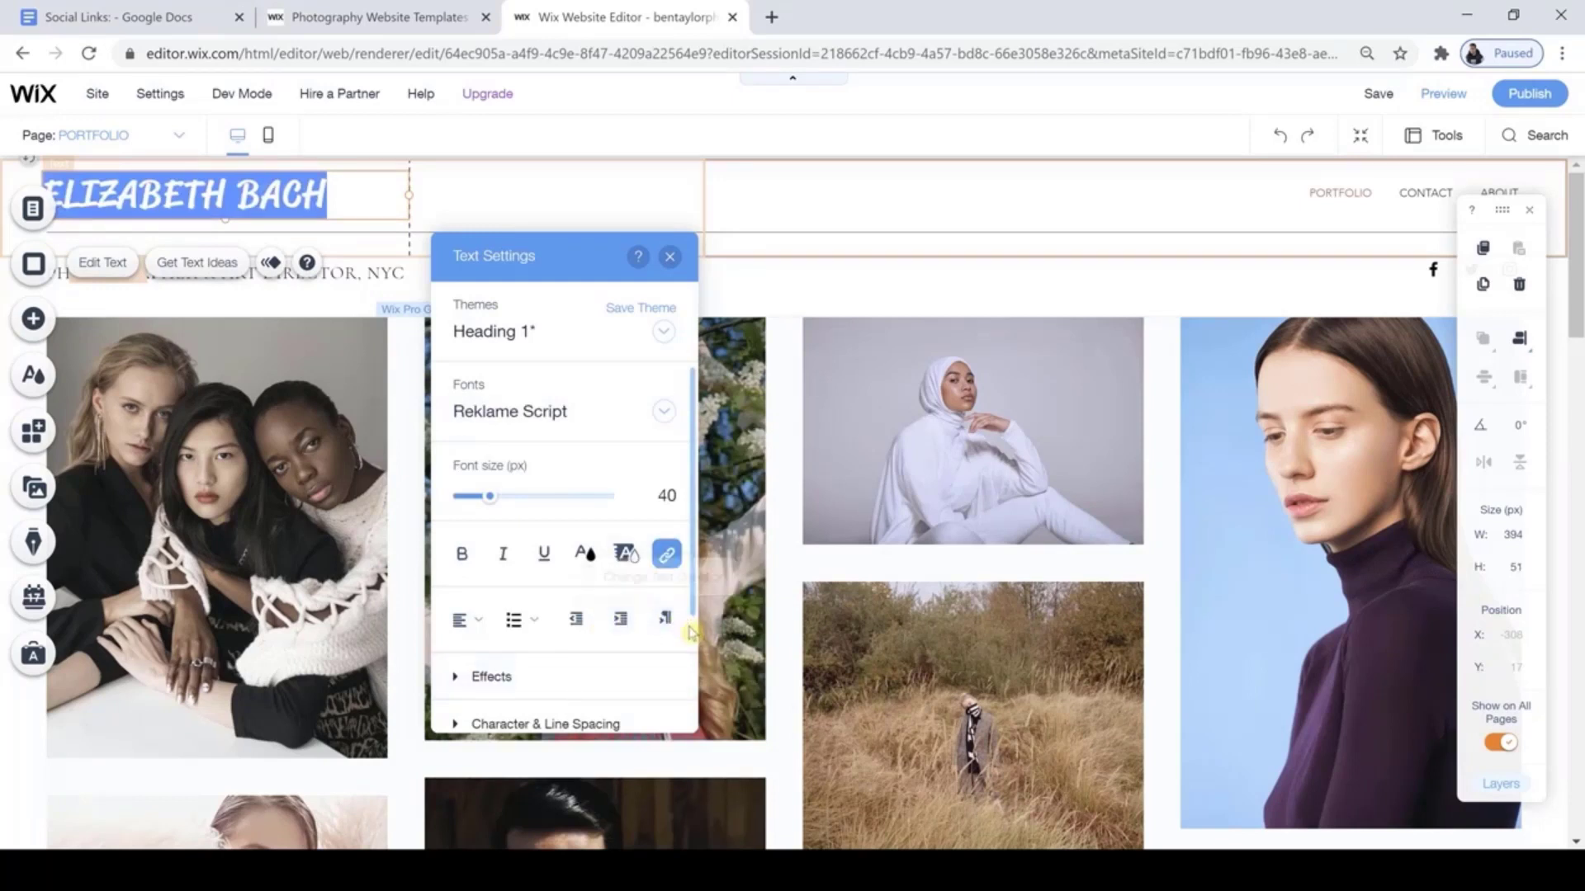
click(664, 413)
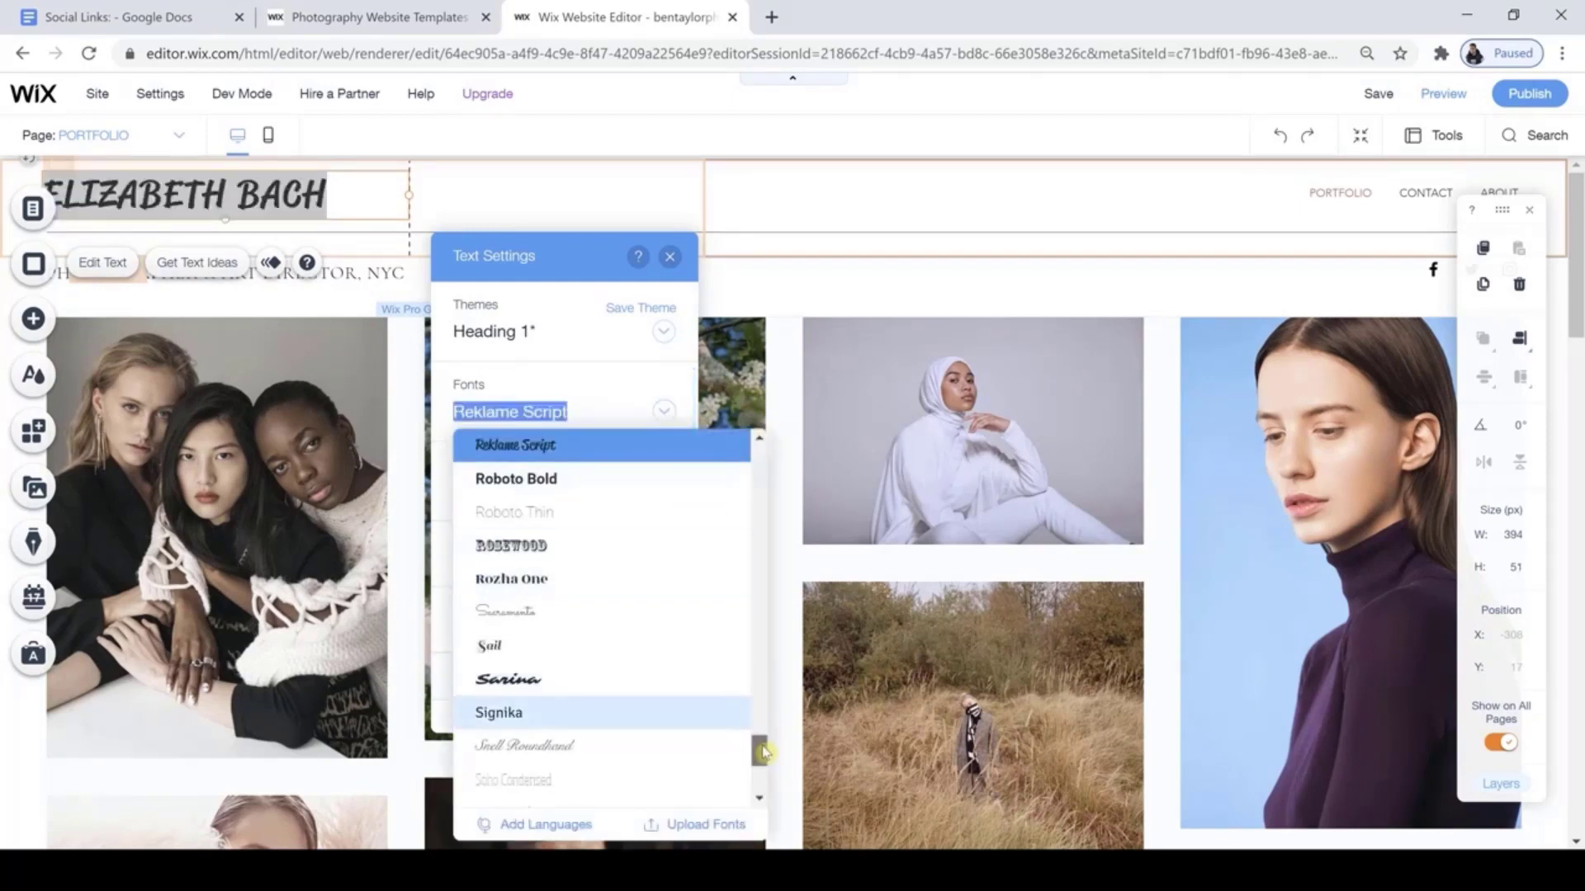
drag(763, 753, 764, 767)
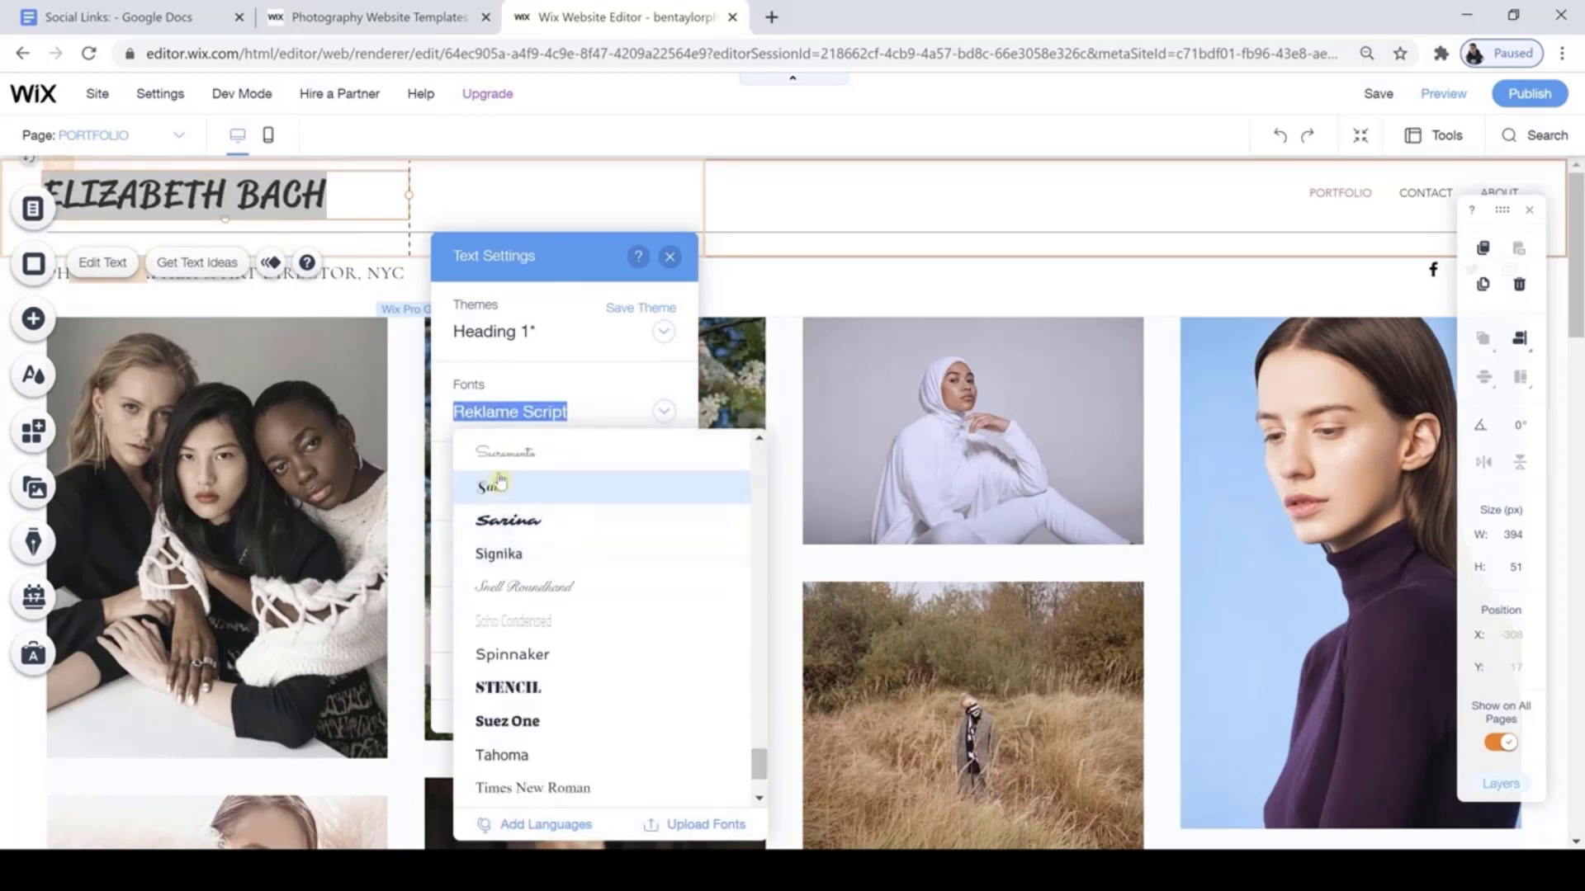
click(505, 520)
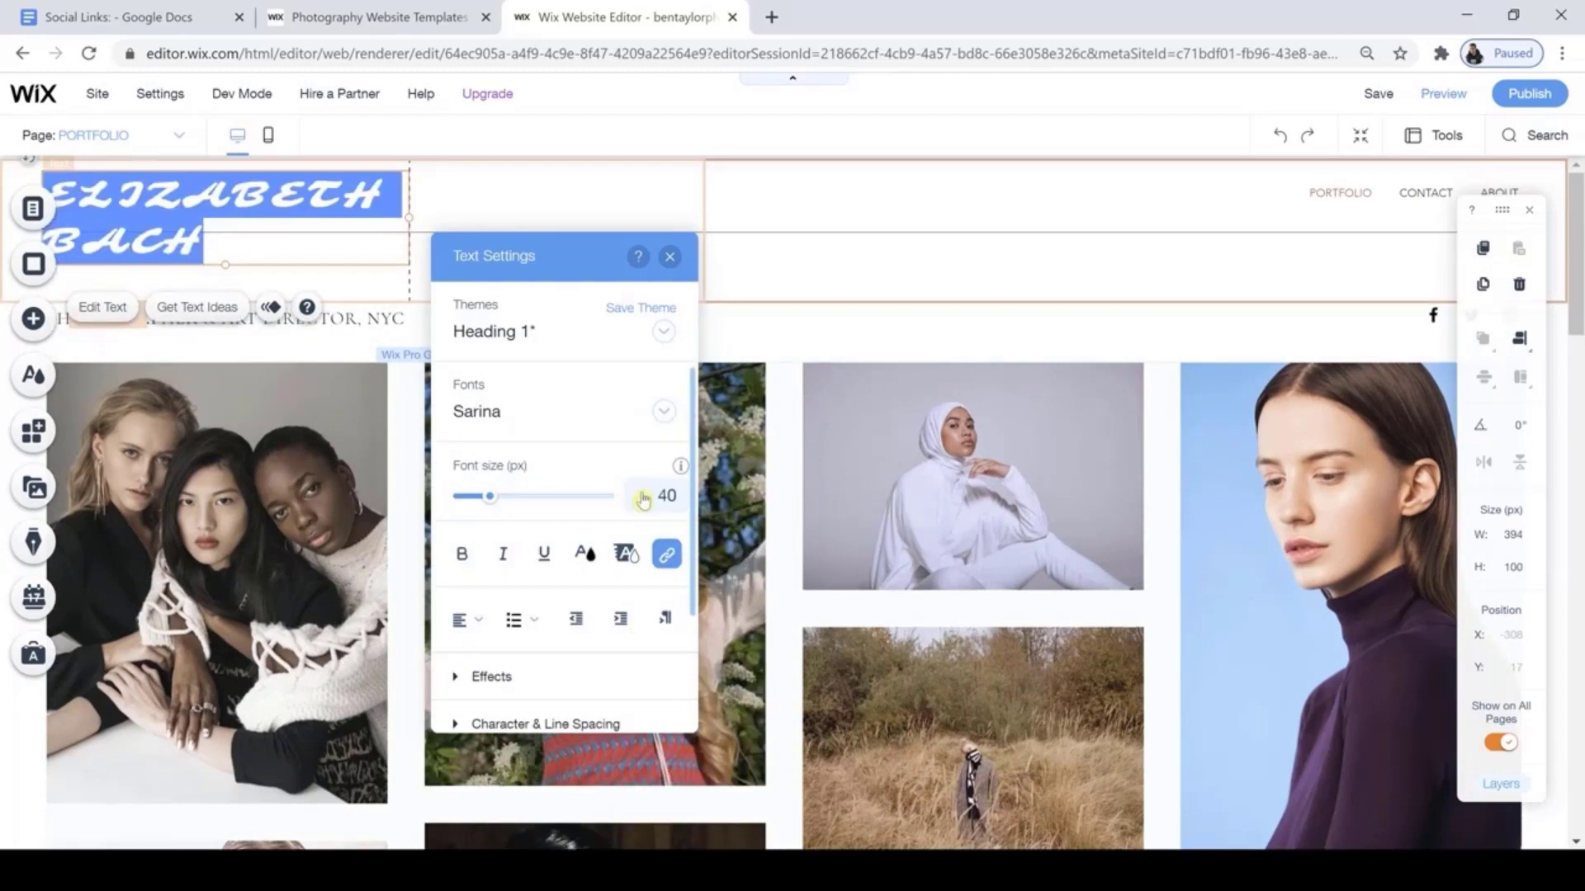
Set the site title's font to Damion and replace its text with the photographer's full name.
click(664, 411)
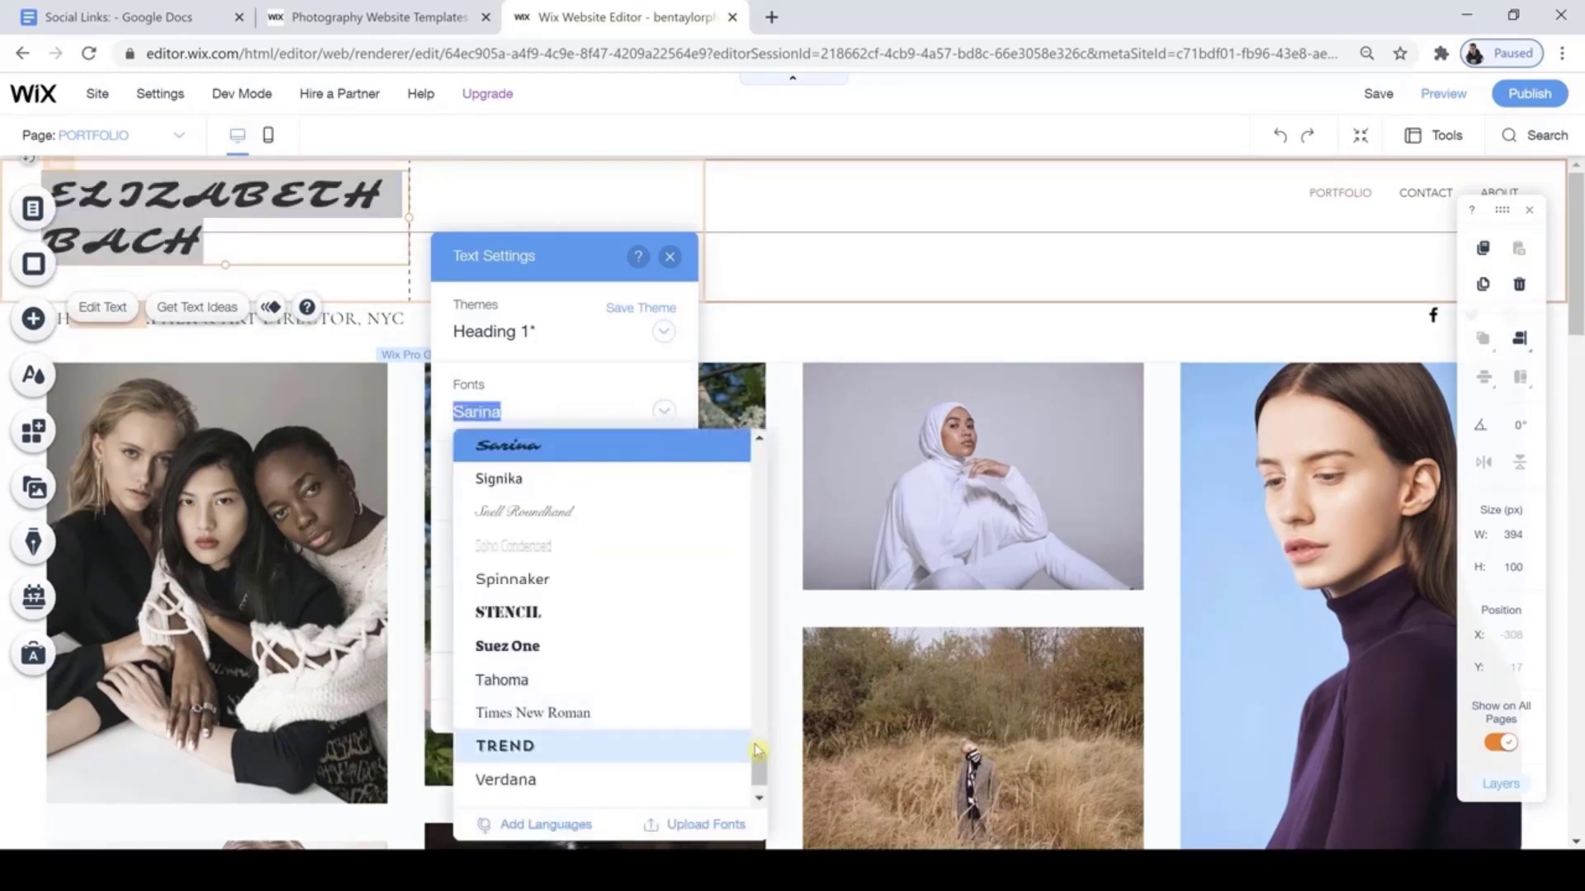
drag(759, 775, 766, 565)
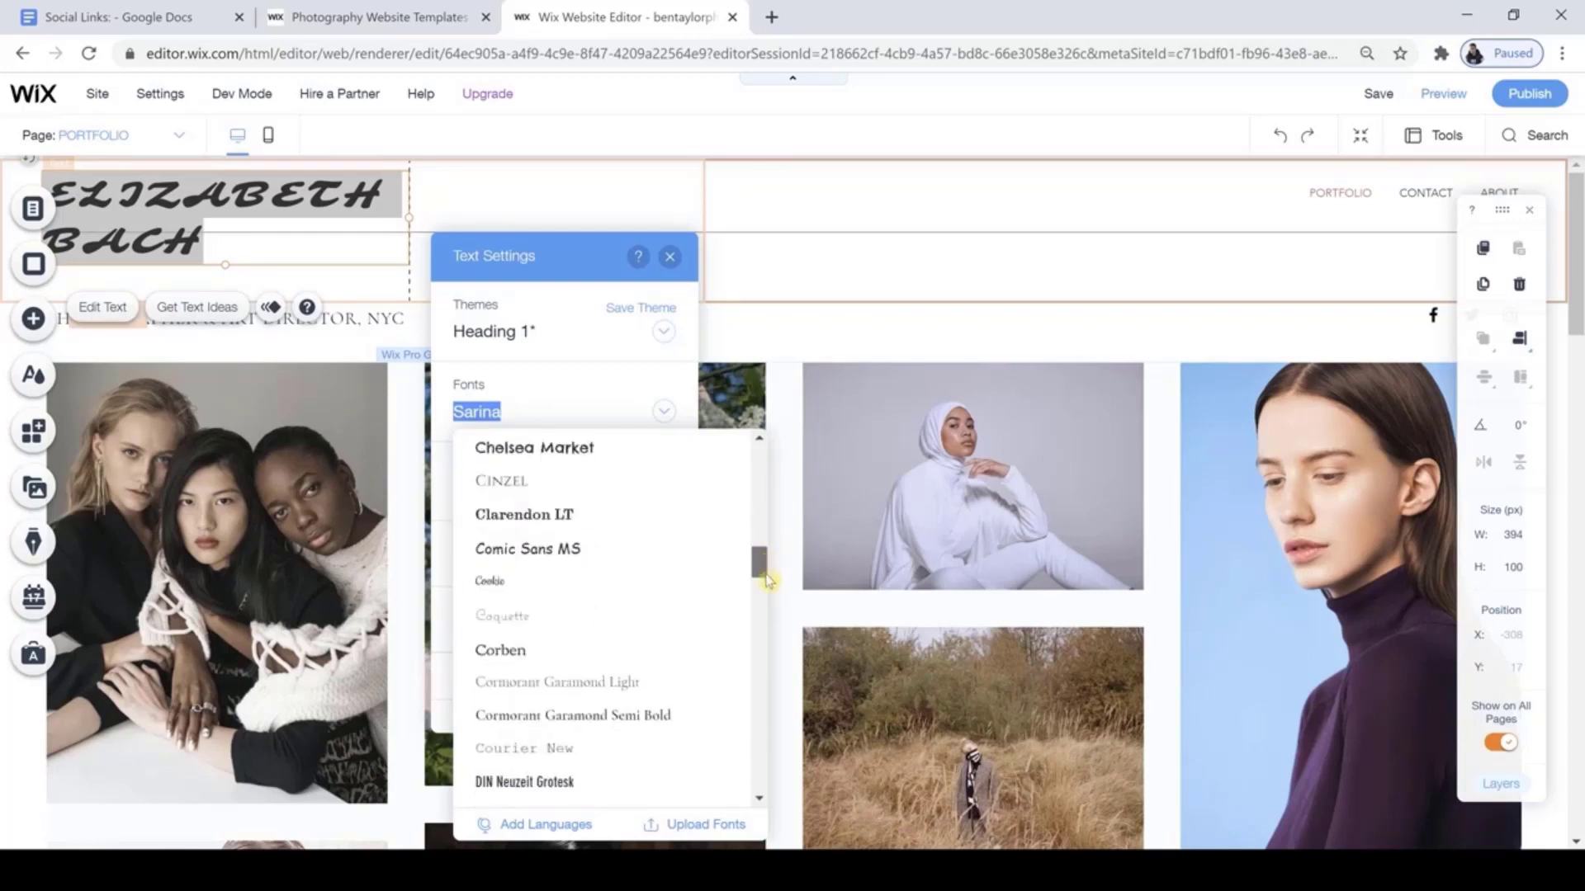
scroll(766, 581, down, 3)
click(572, 593)
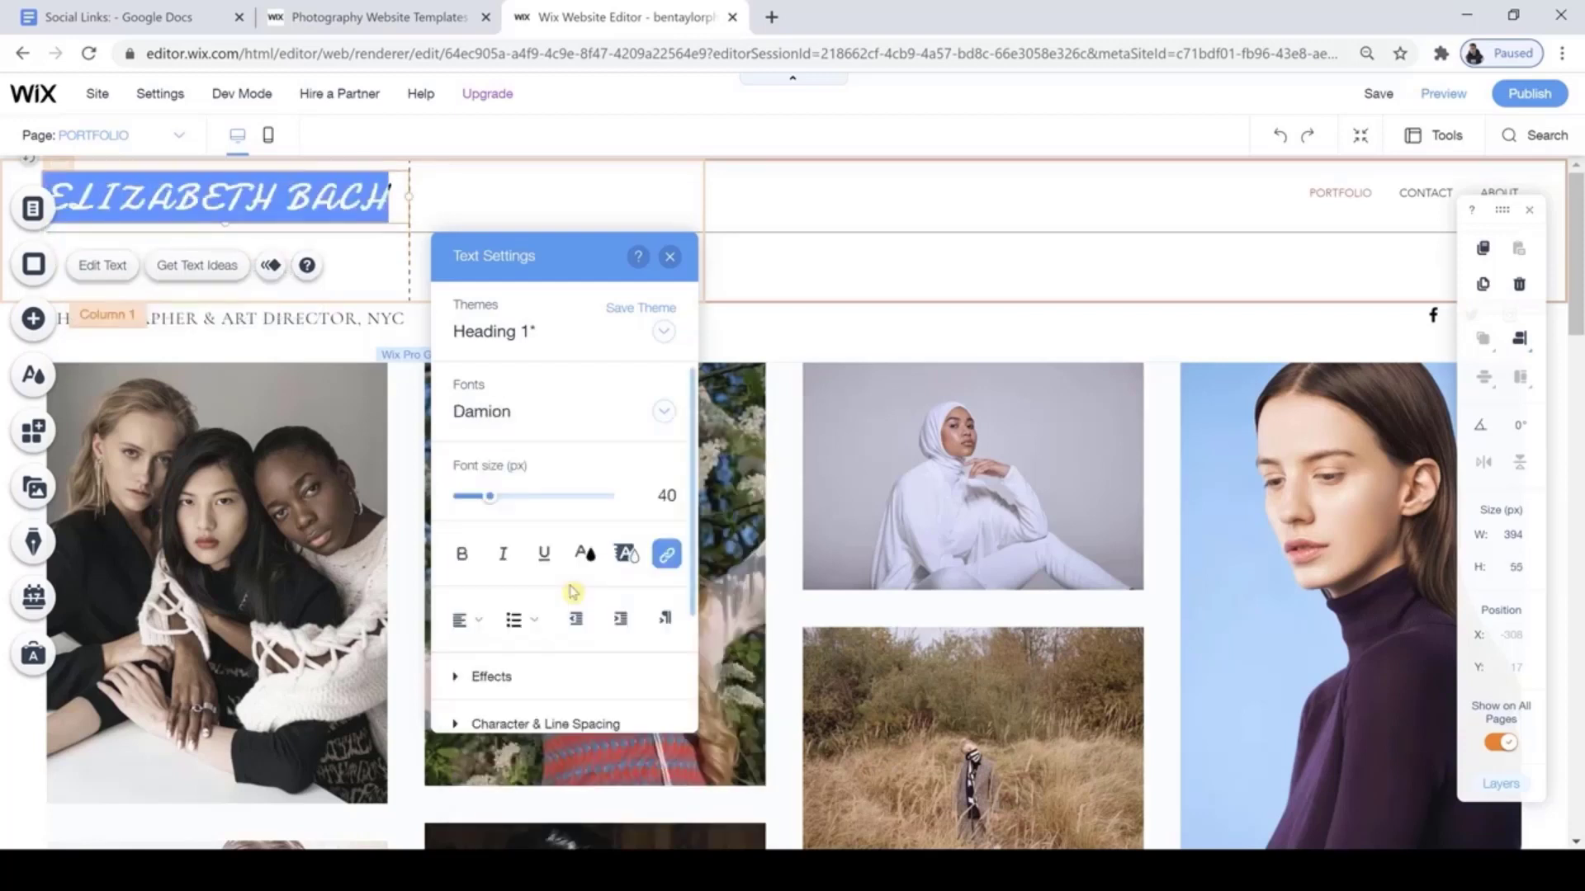
text(B)
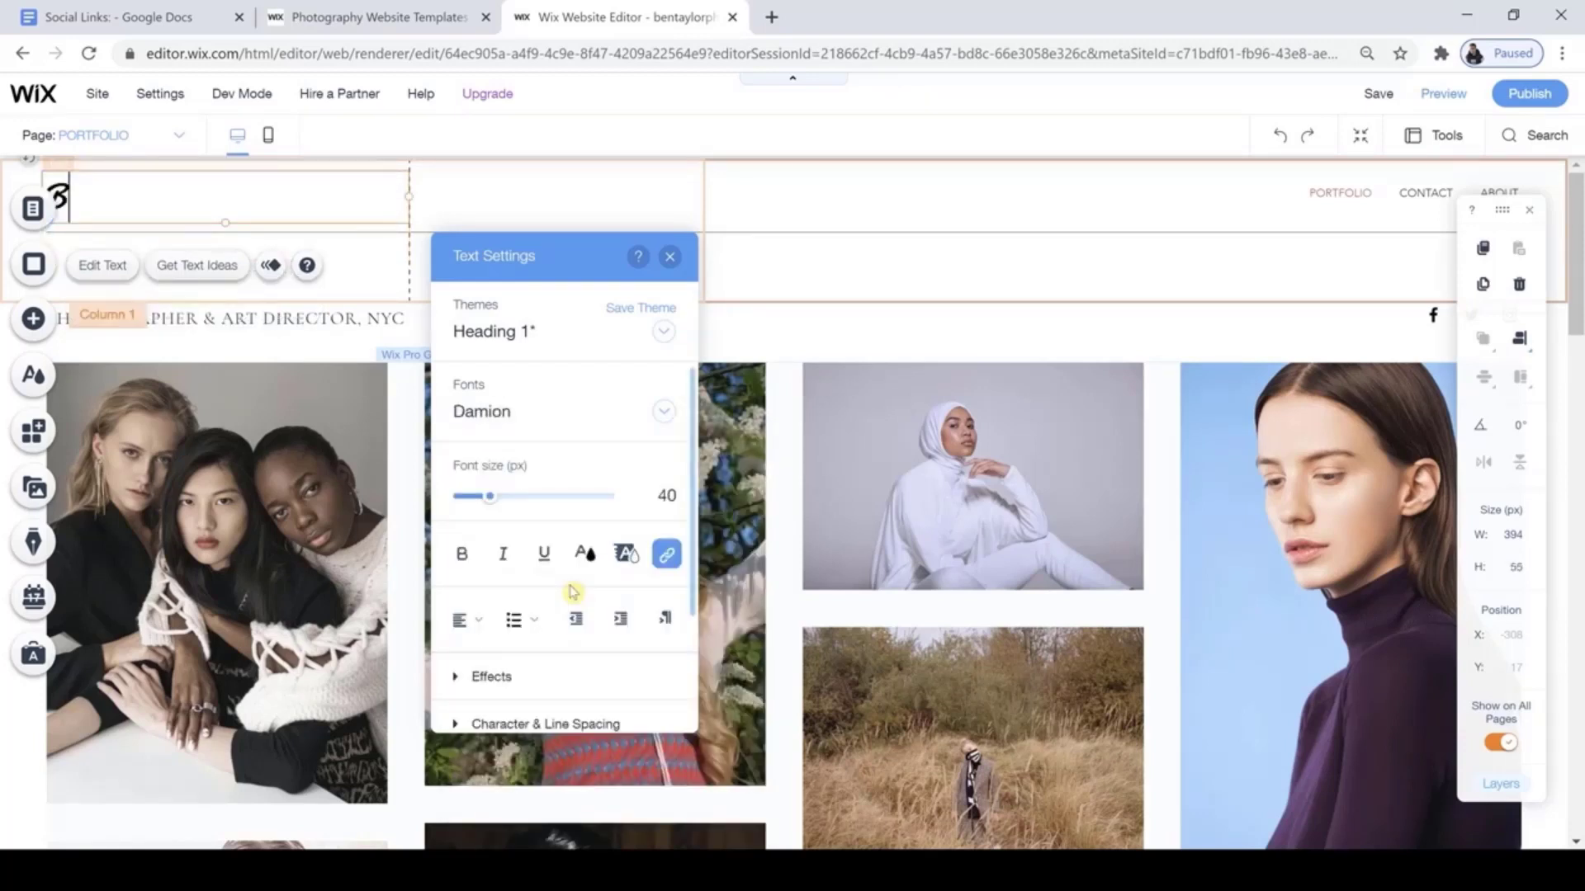
text(en Taylor)
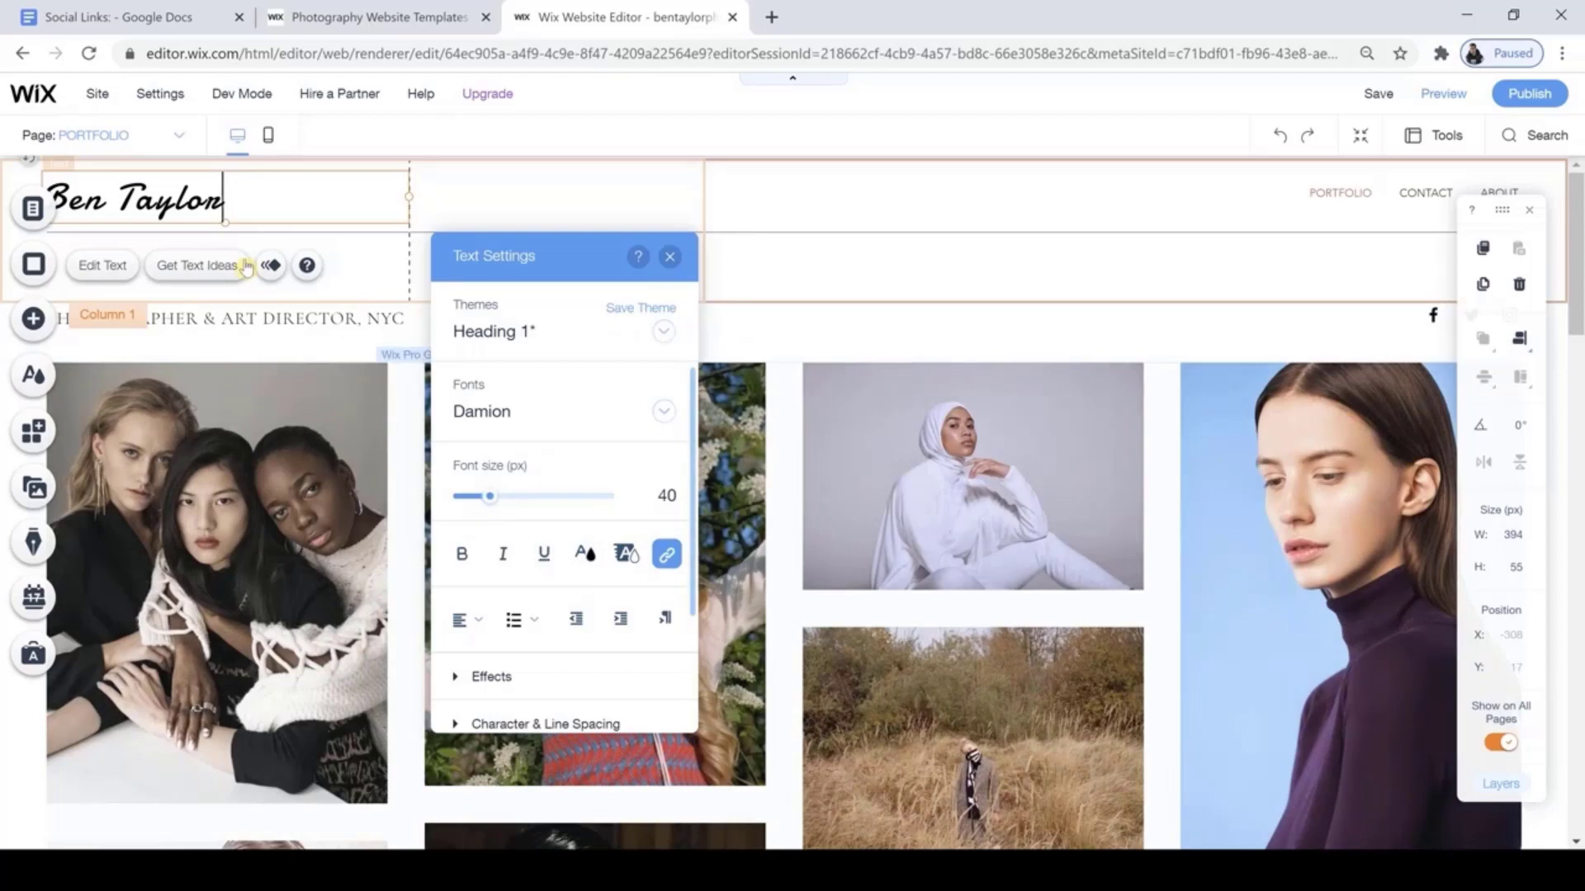
Set the whole site title to 45 px and colour it navy #35435D, then close its text settings.
key(ctrl+a)
drag(489, 497, 494, 498)
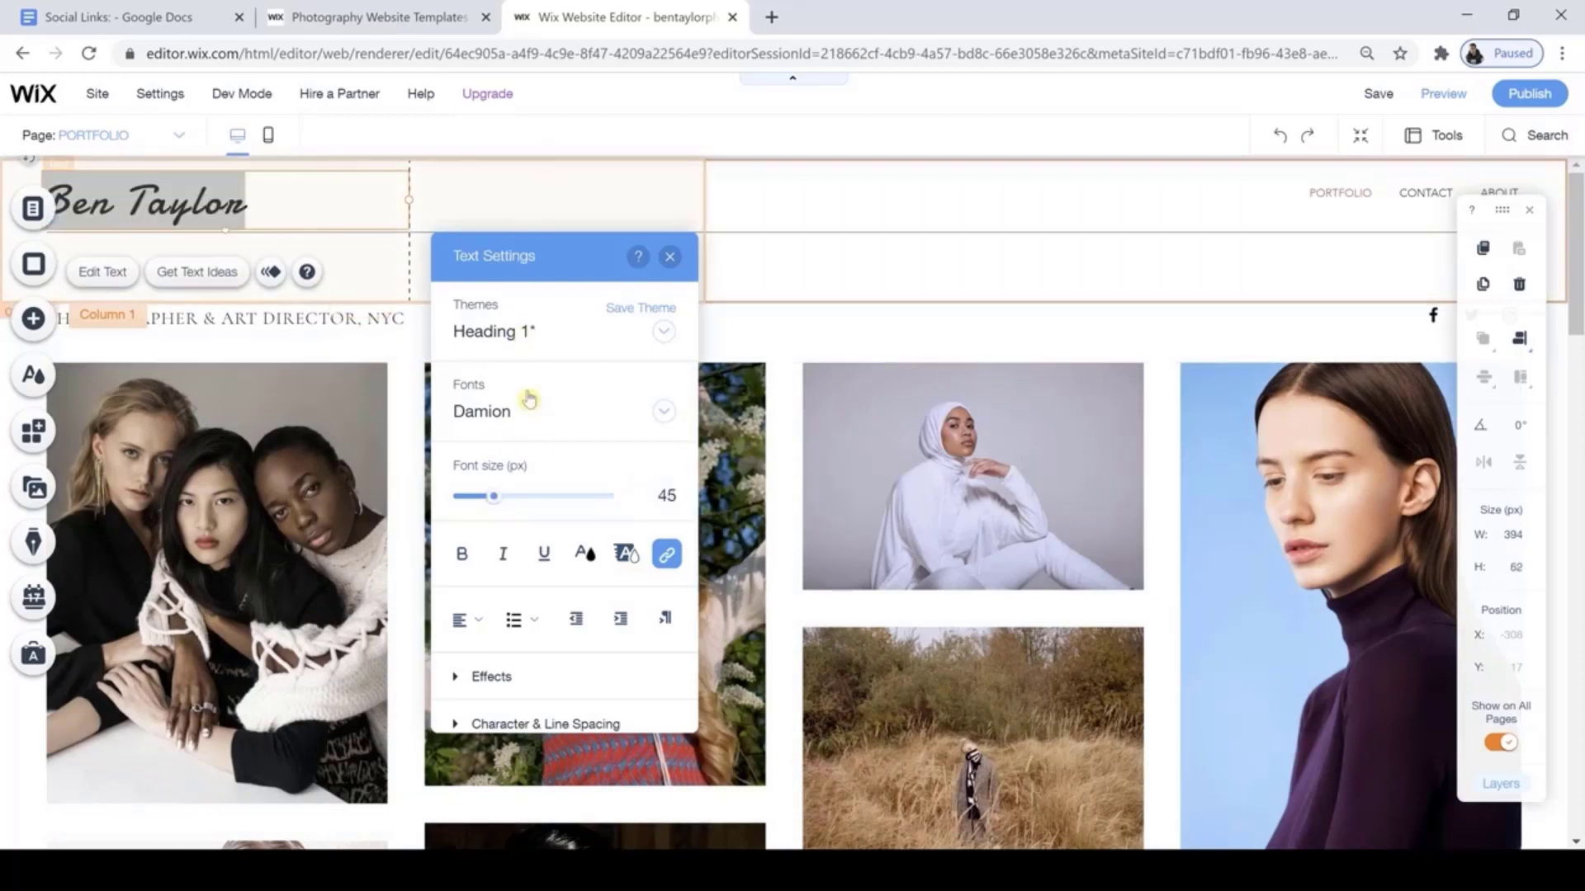
click(577, 555)
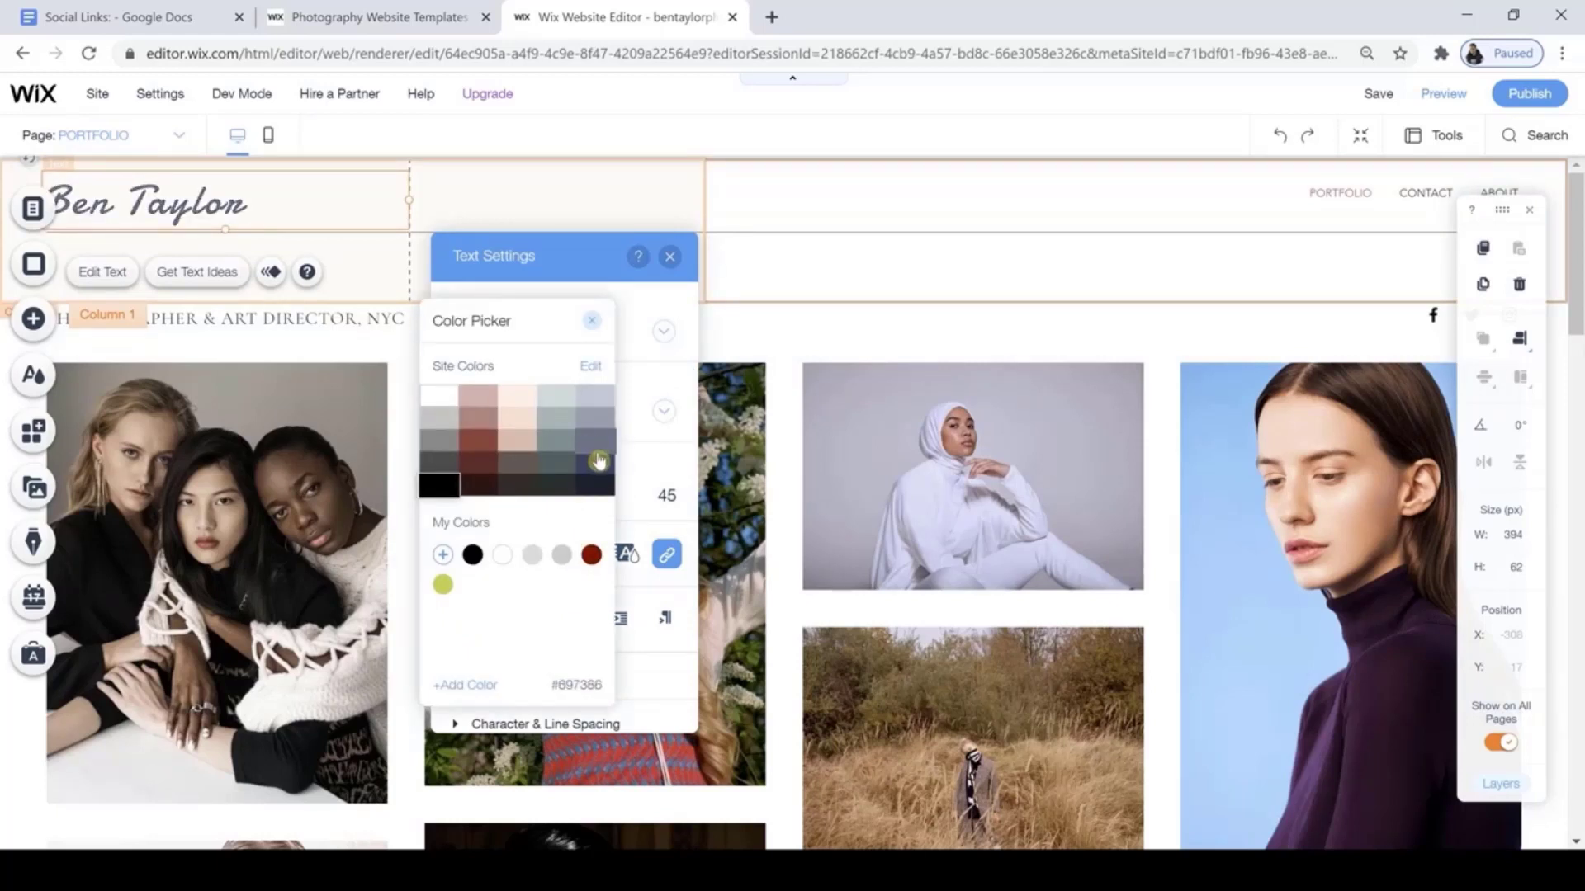
click(598, 469)
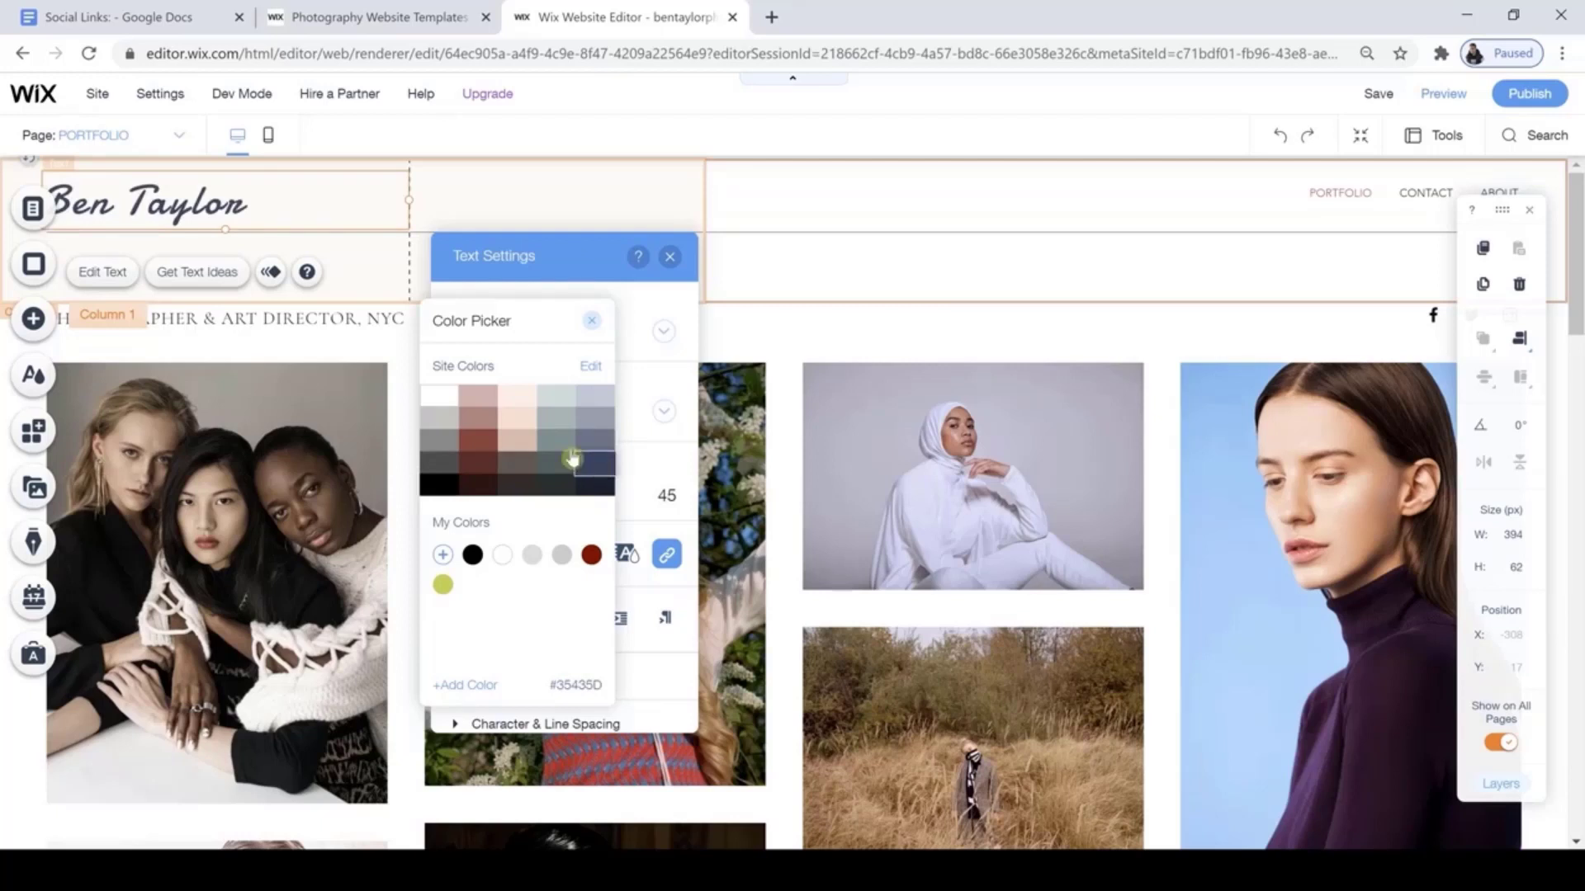
click(545, 402)
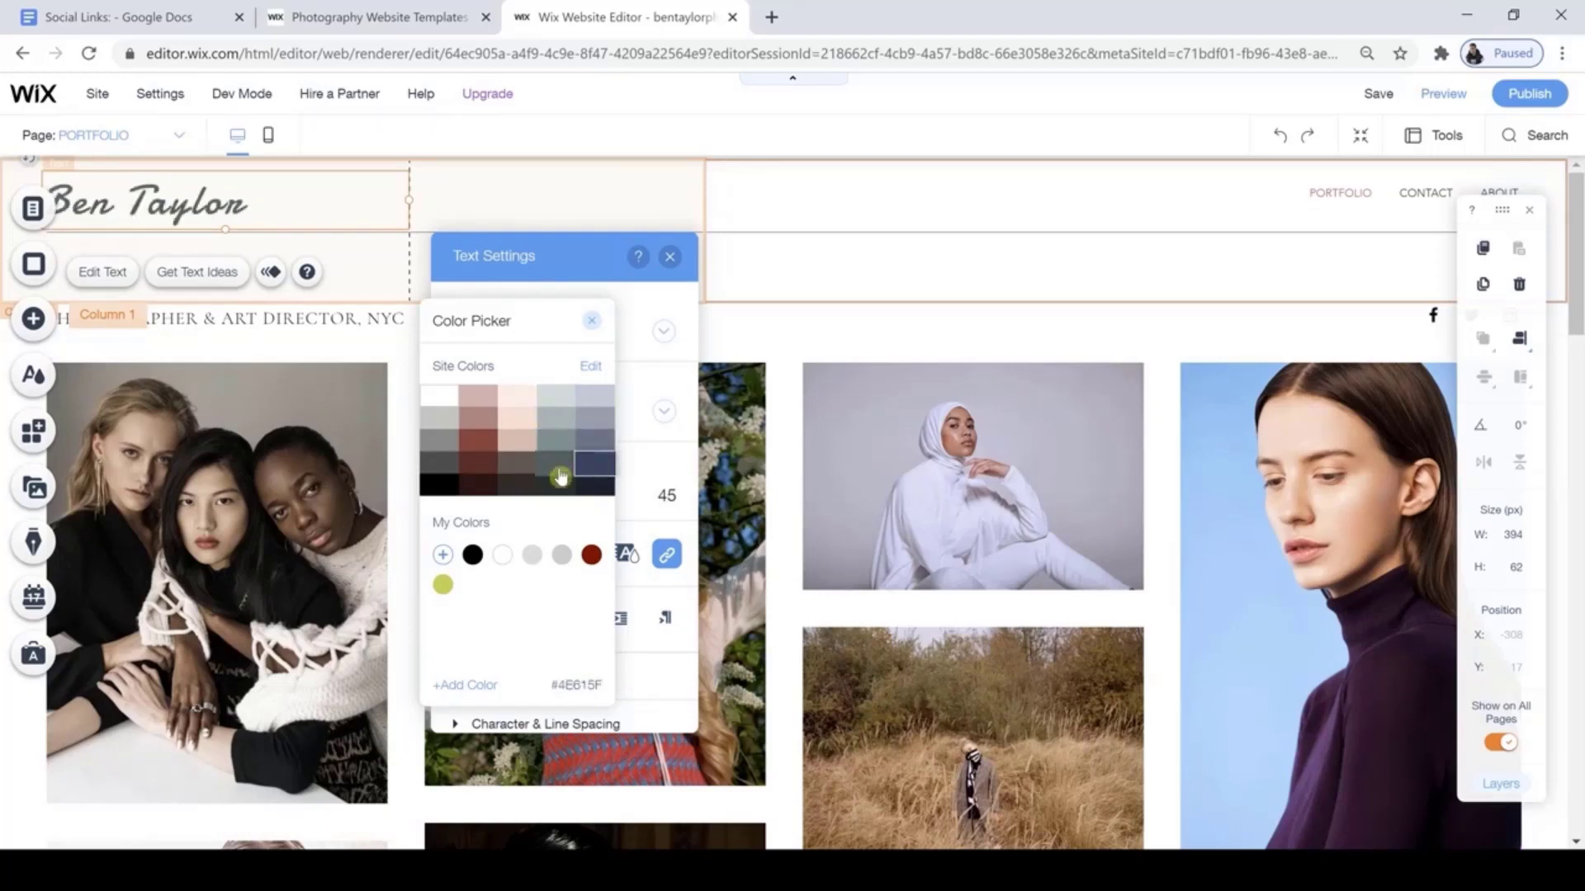
click(675, 262)
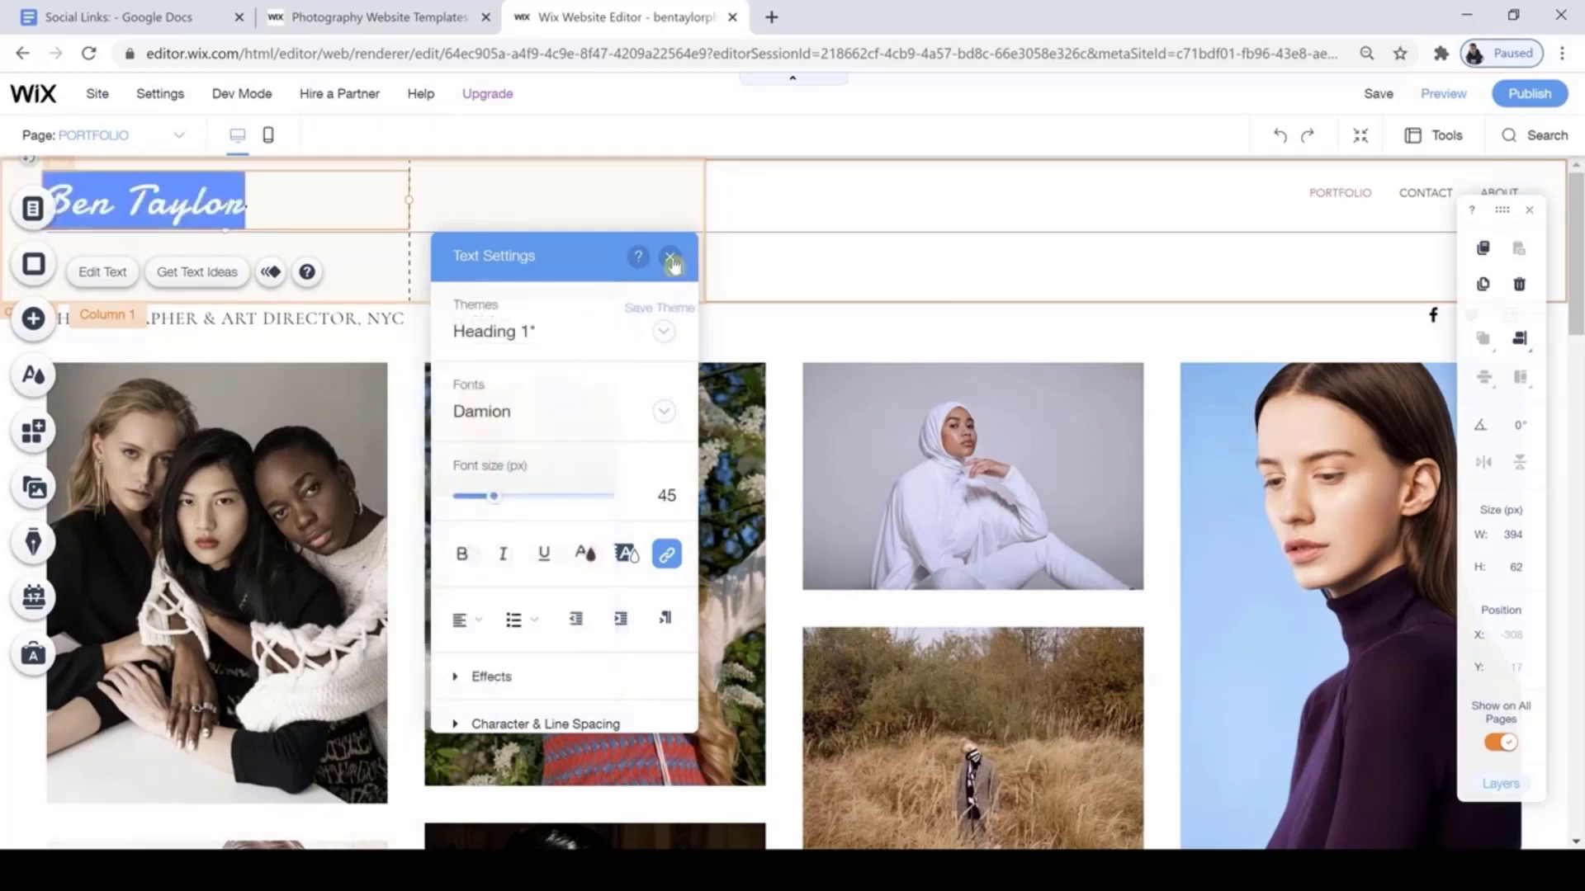
click(675, 262)
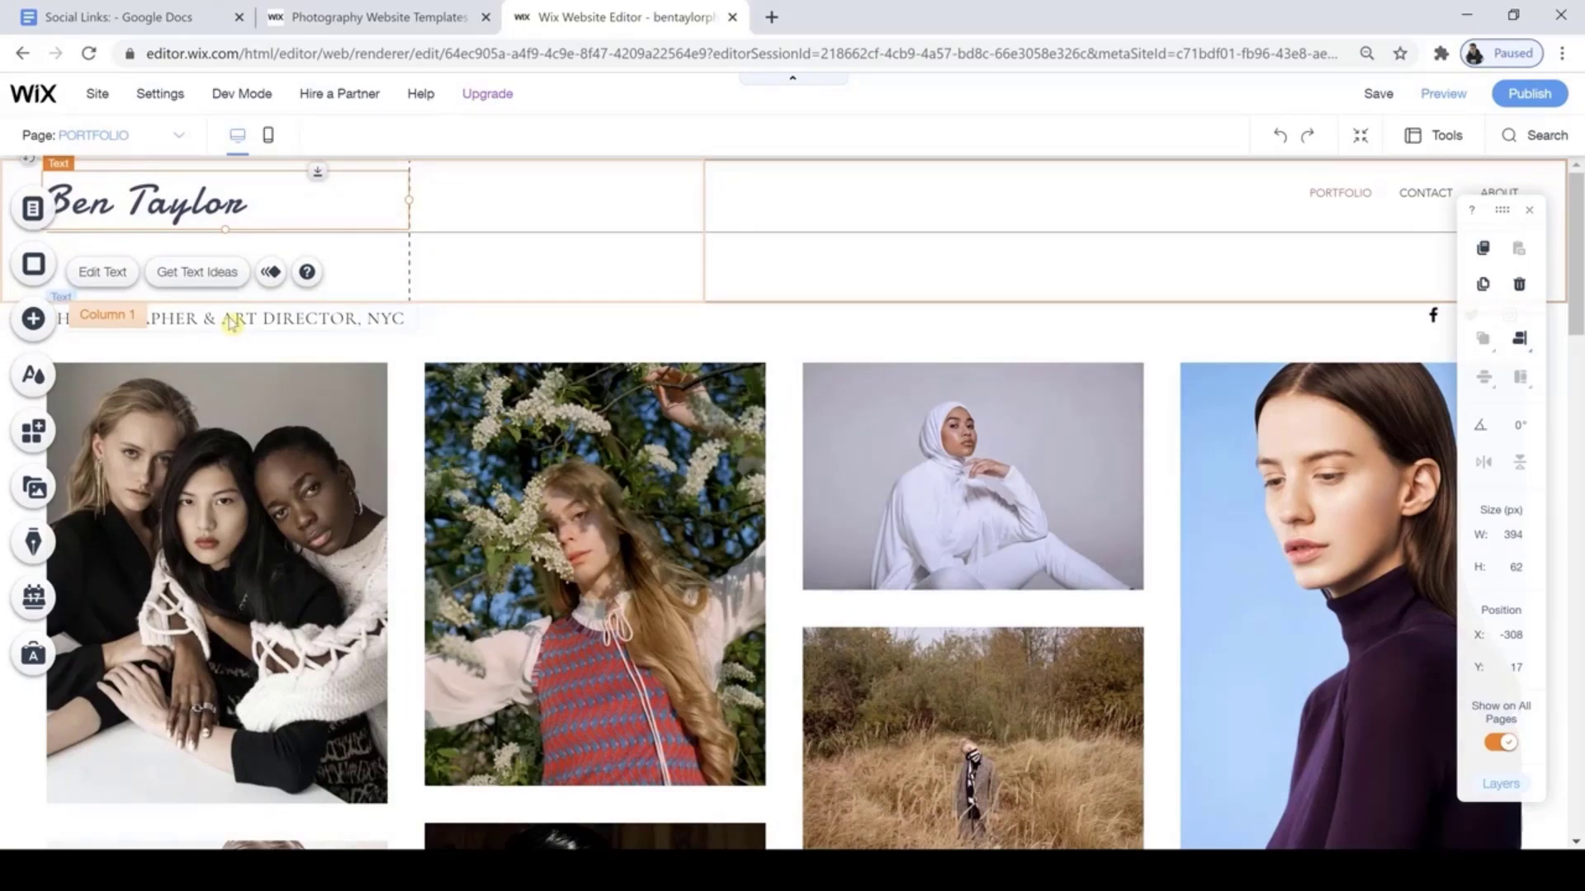
Change the tagline below the header to "Natural Light Photographer" in the DIN Next Light font.
click(234, 321)
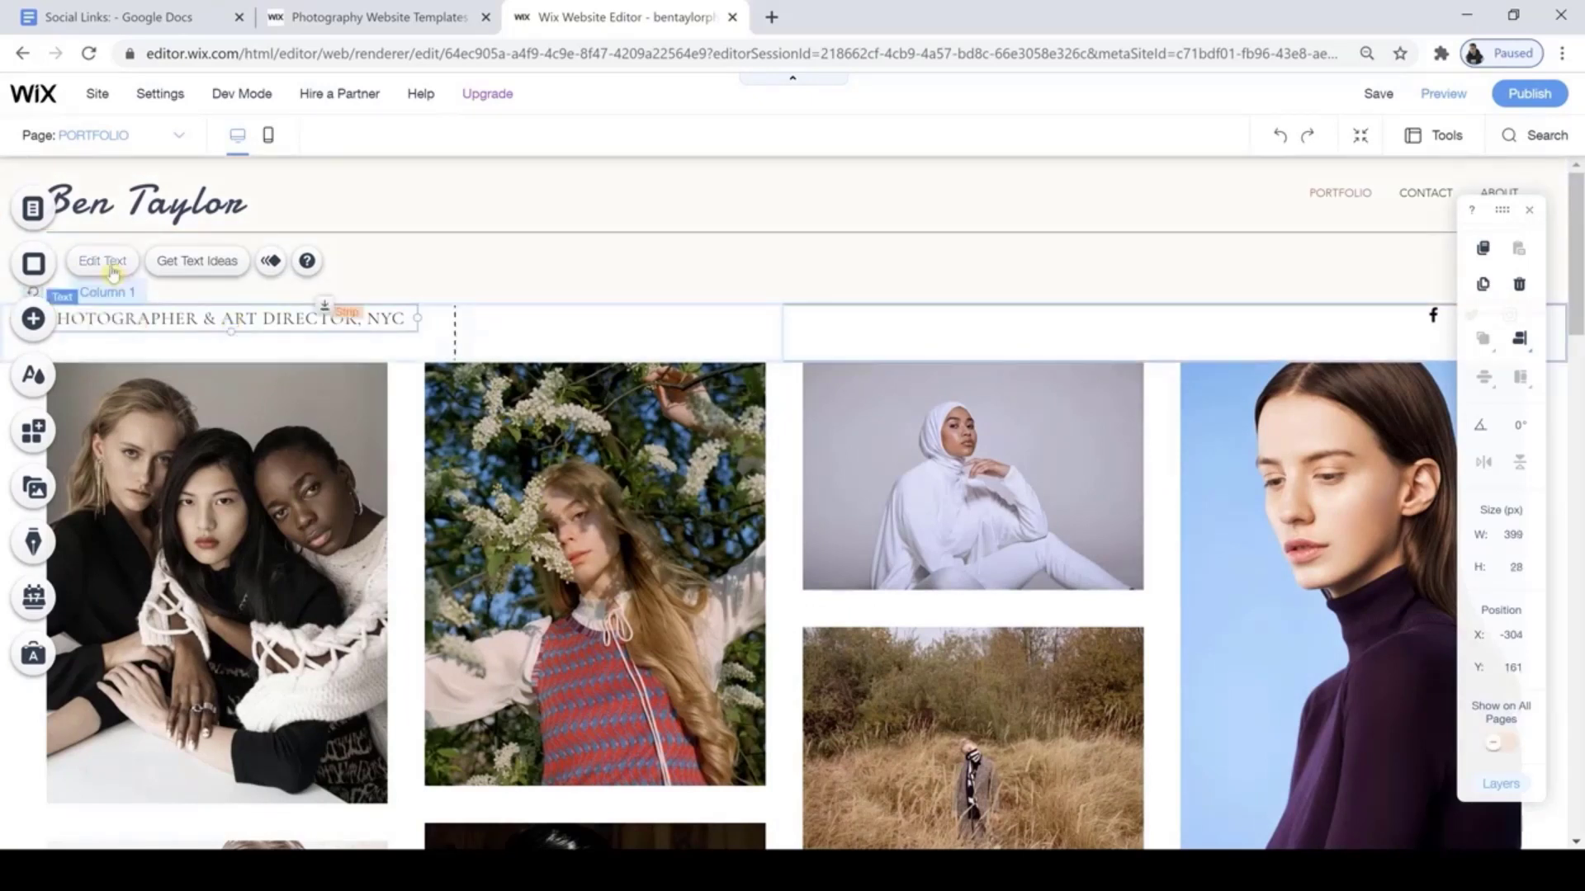
click(113, 262)
click(670, 413)
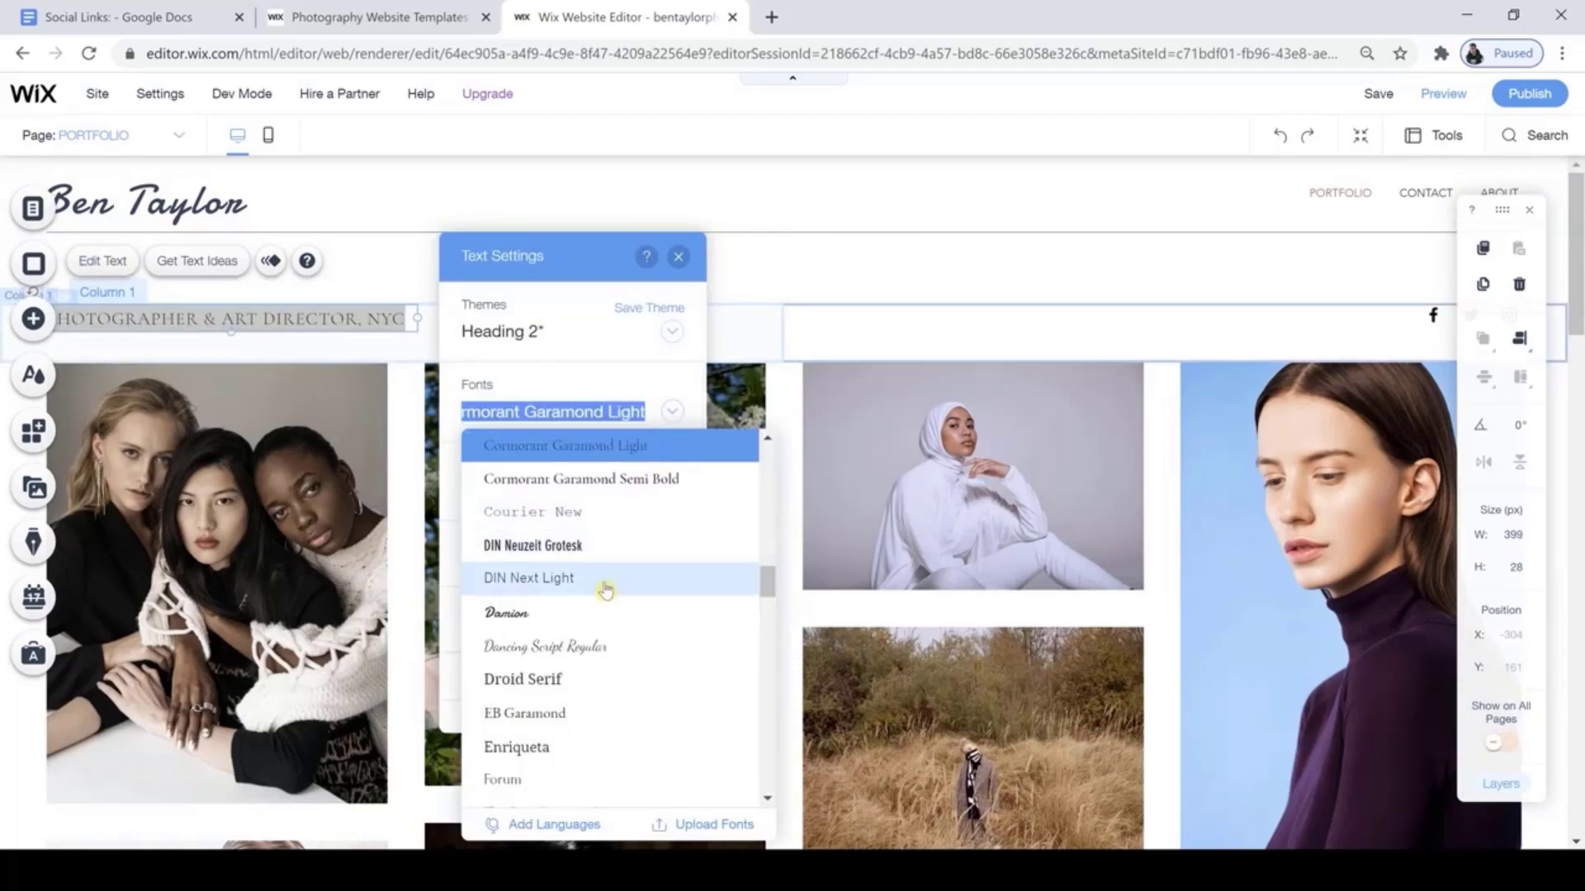
click(607, 586)
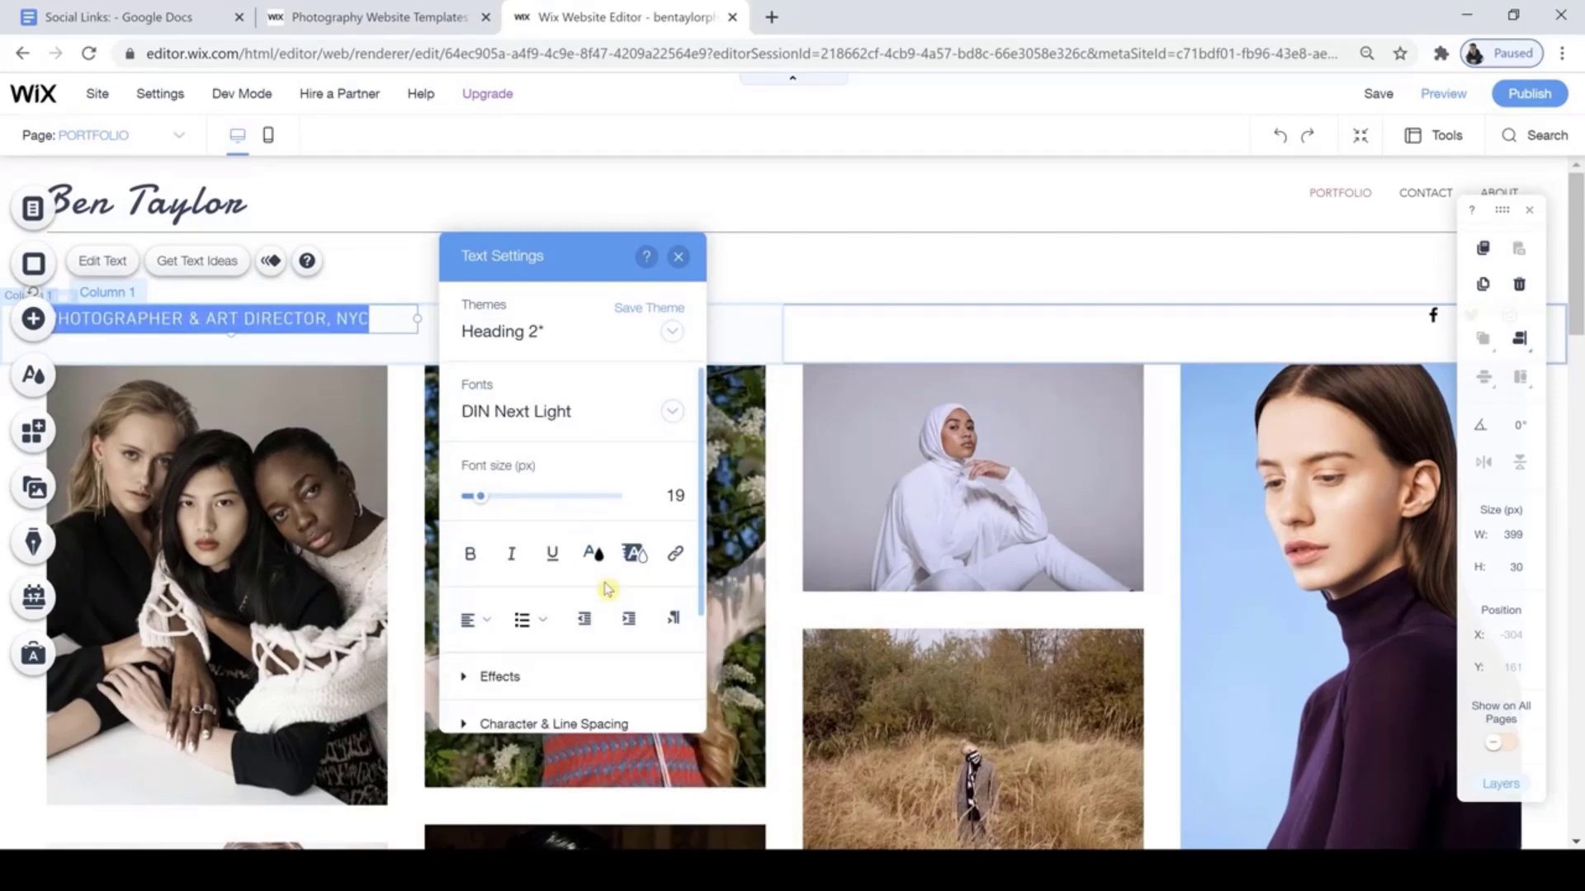
key(BackSpace)
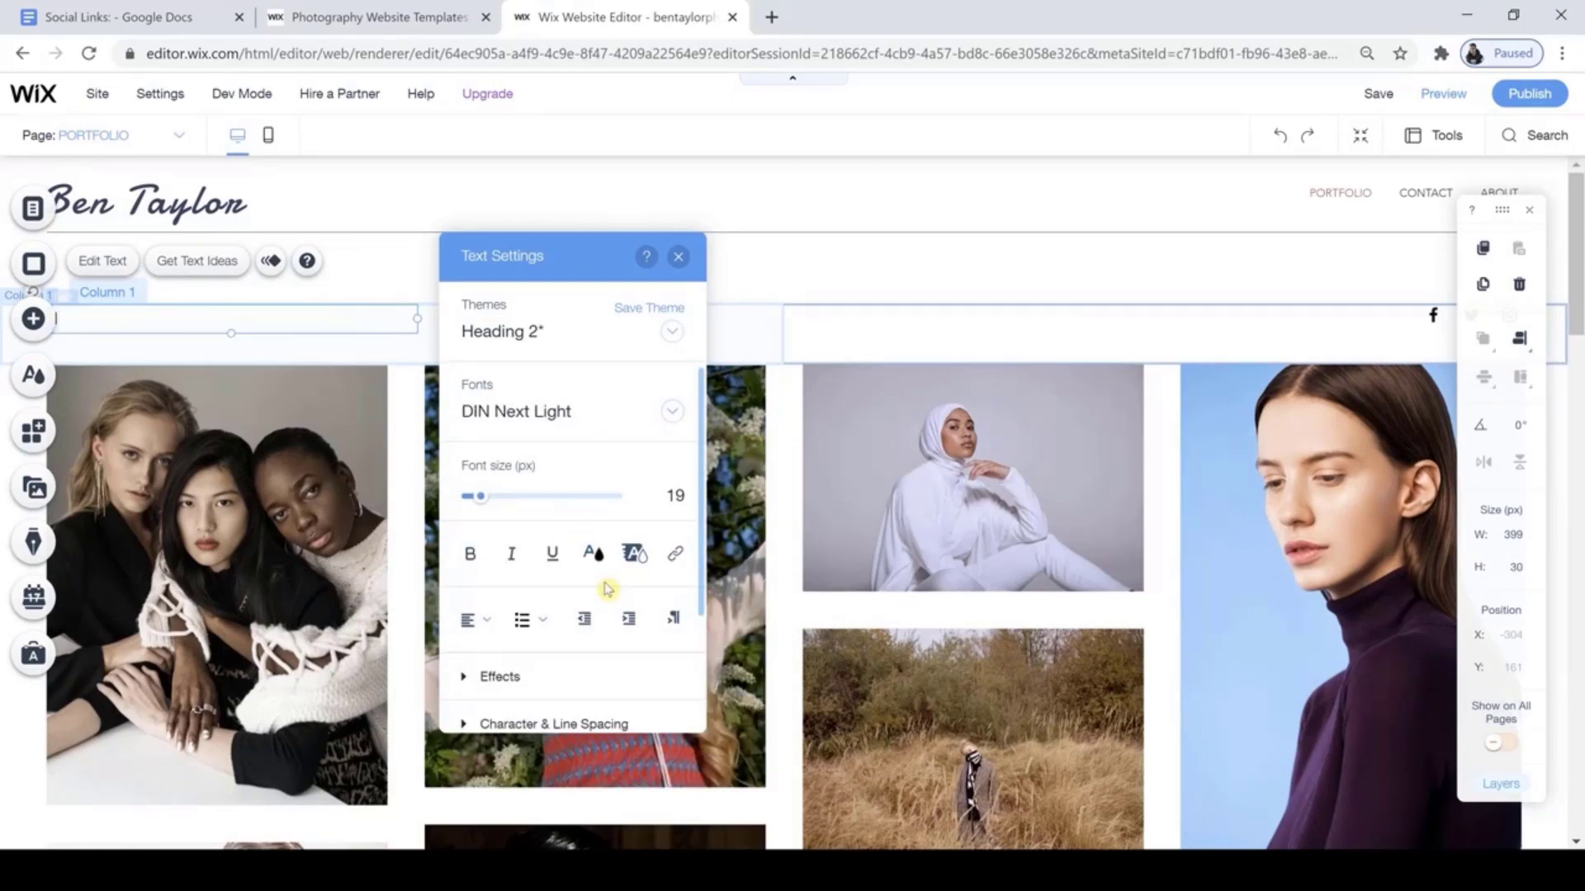
text(Natural Light Photographer)
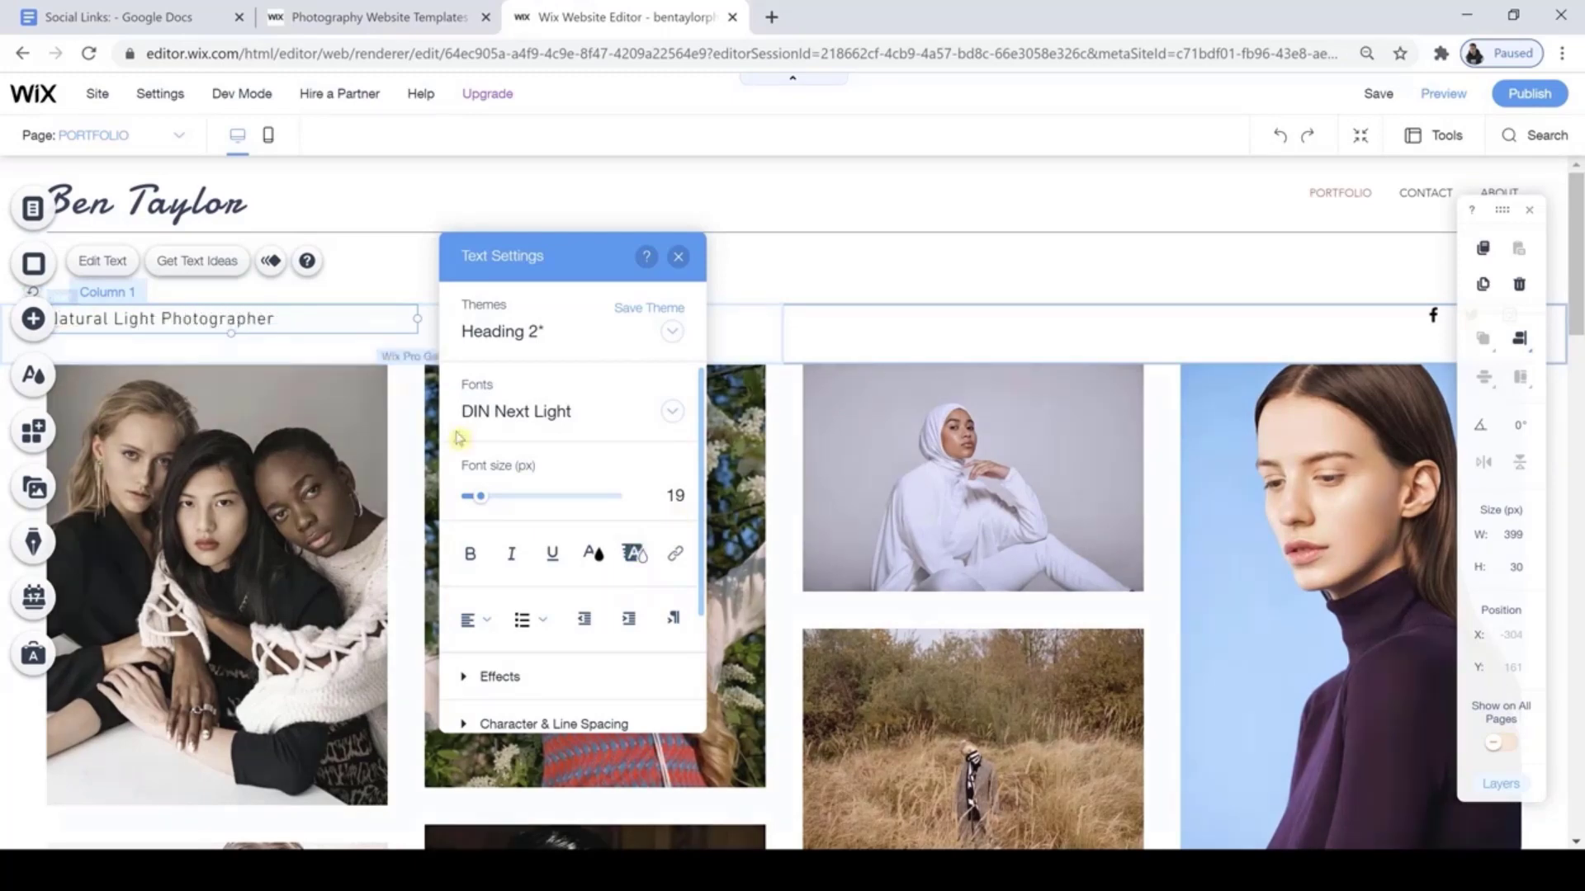
key(Escape)
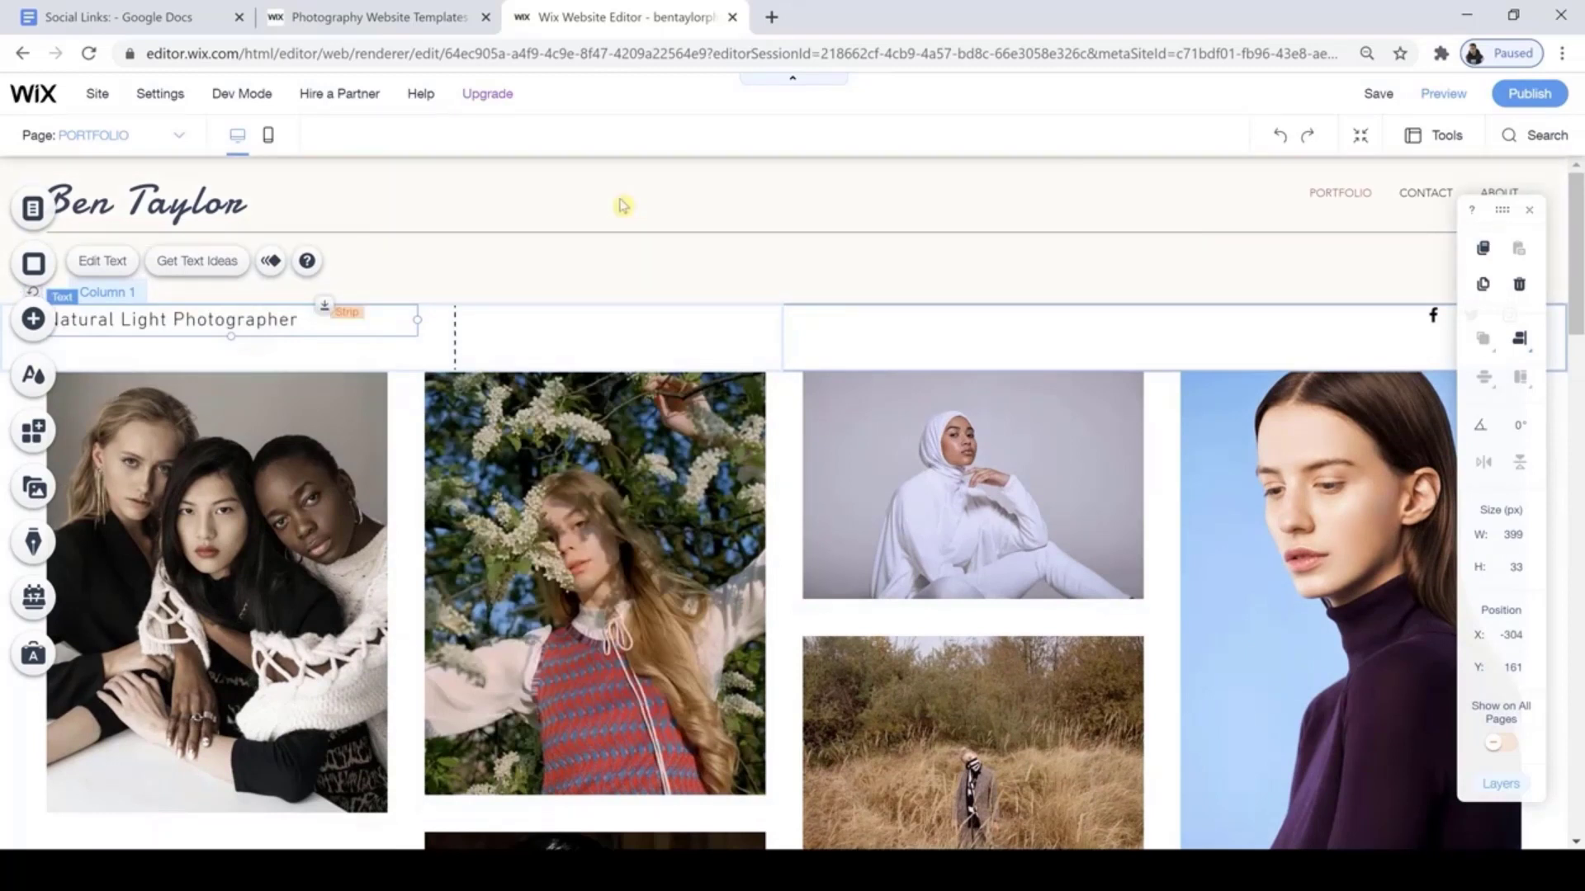
Switch to the mobile version of the PORTFOLIO page and inspect its header and menu icon.
click(268, 142)
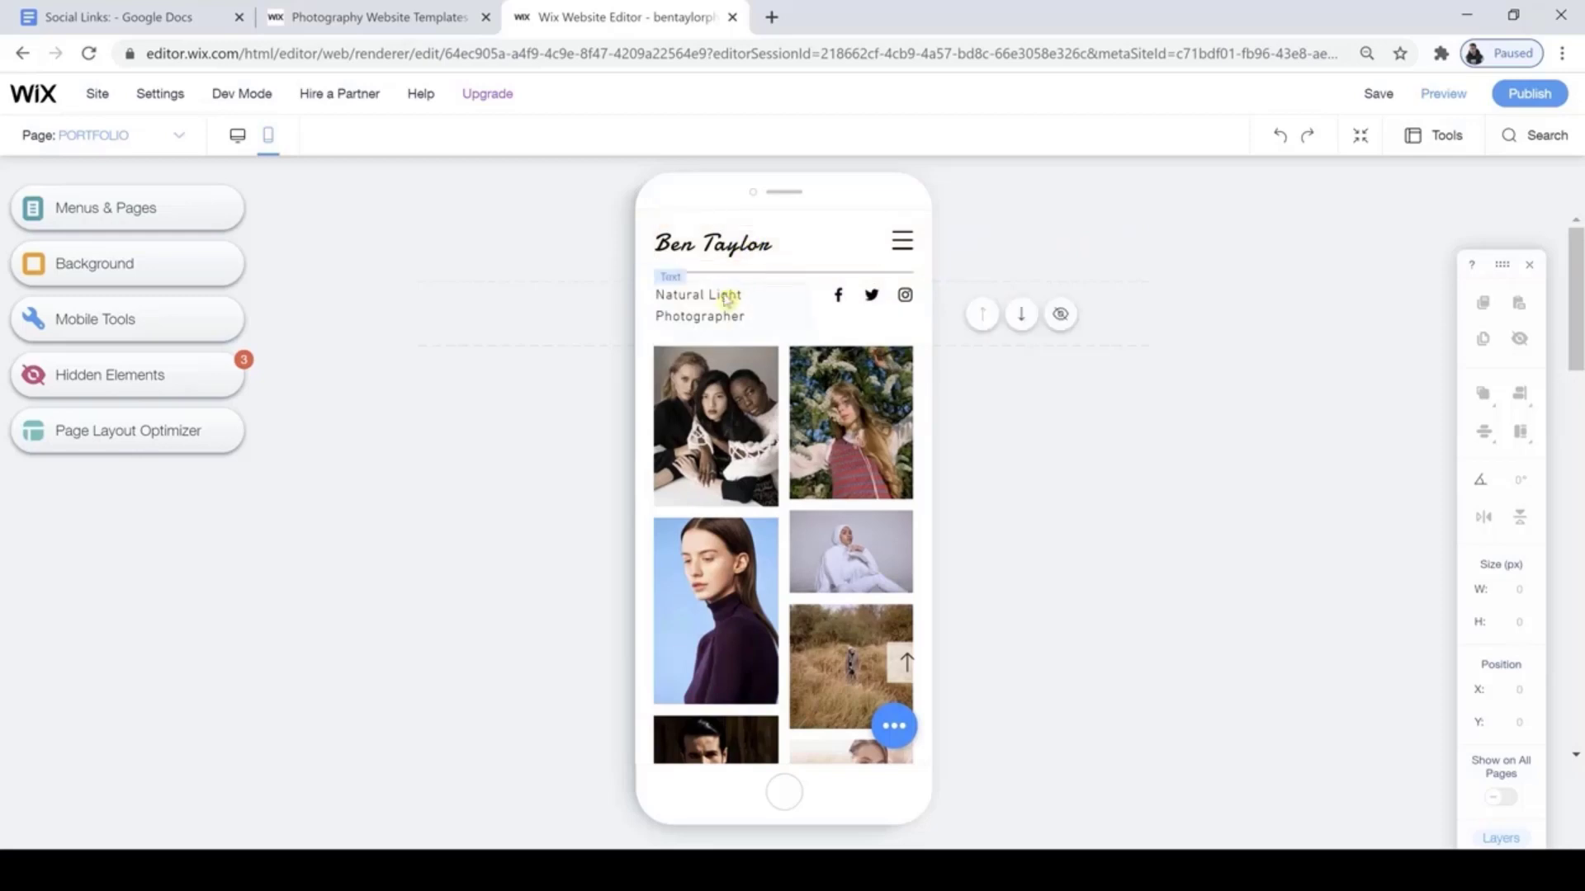
click(909, 239)
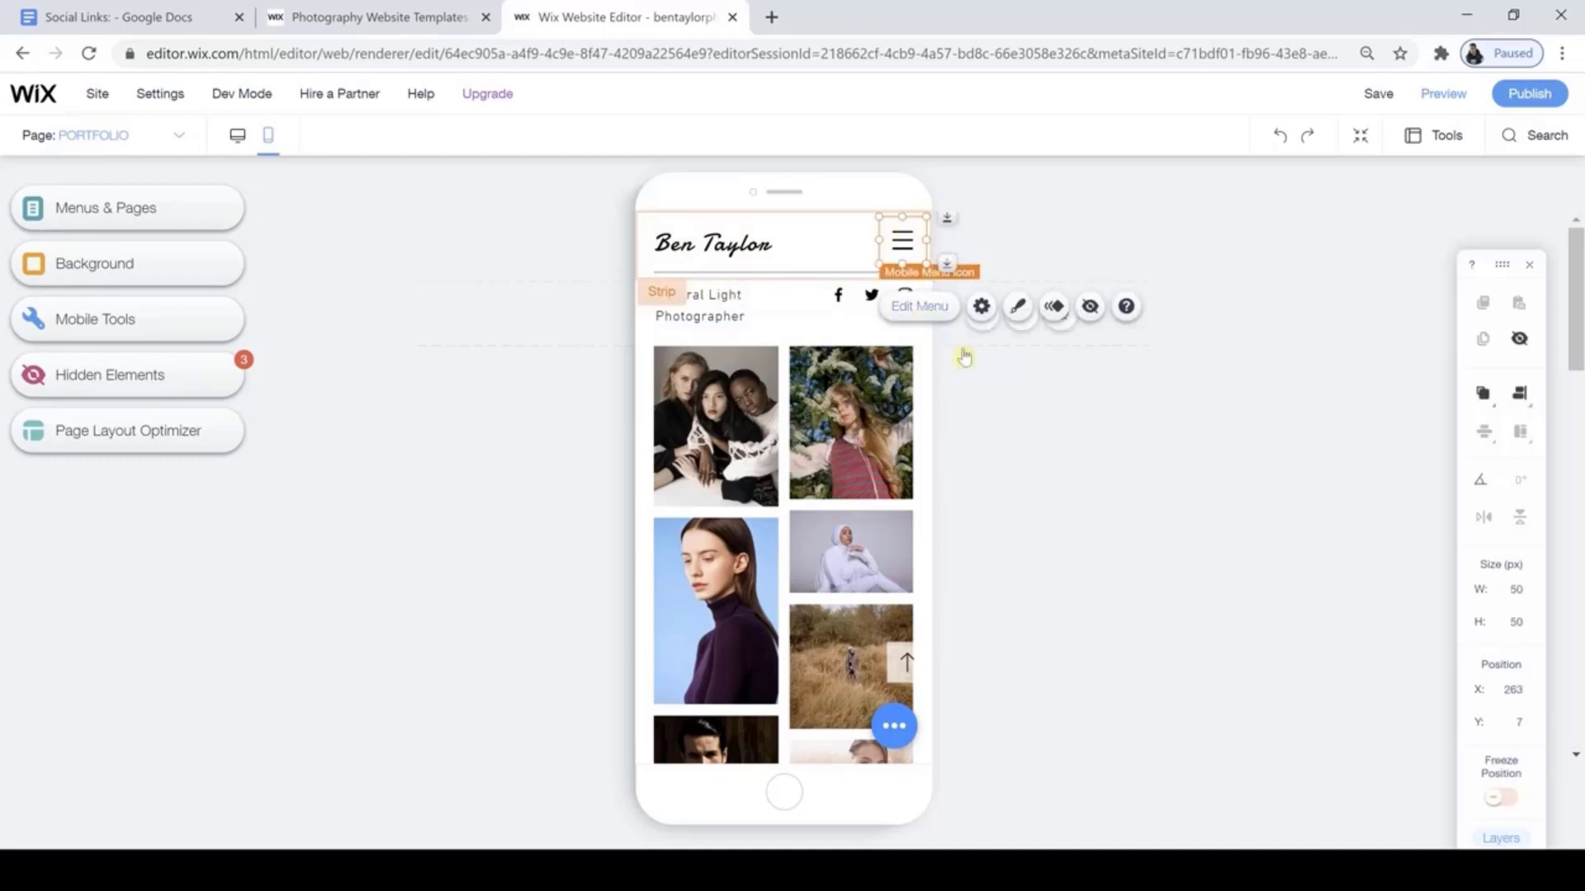
click(1060, 484)
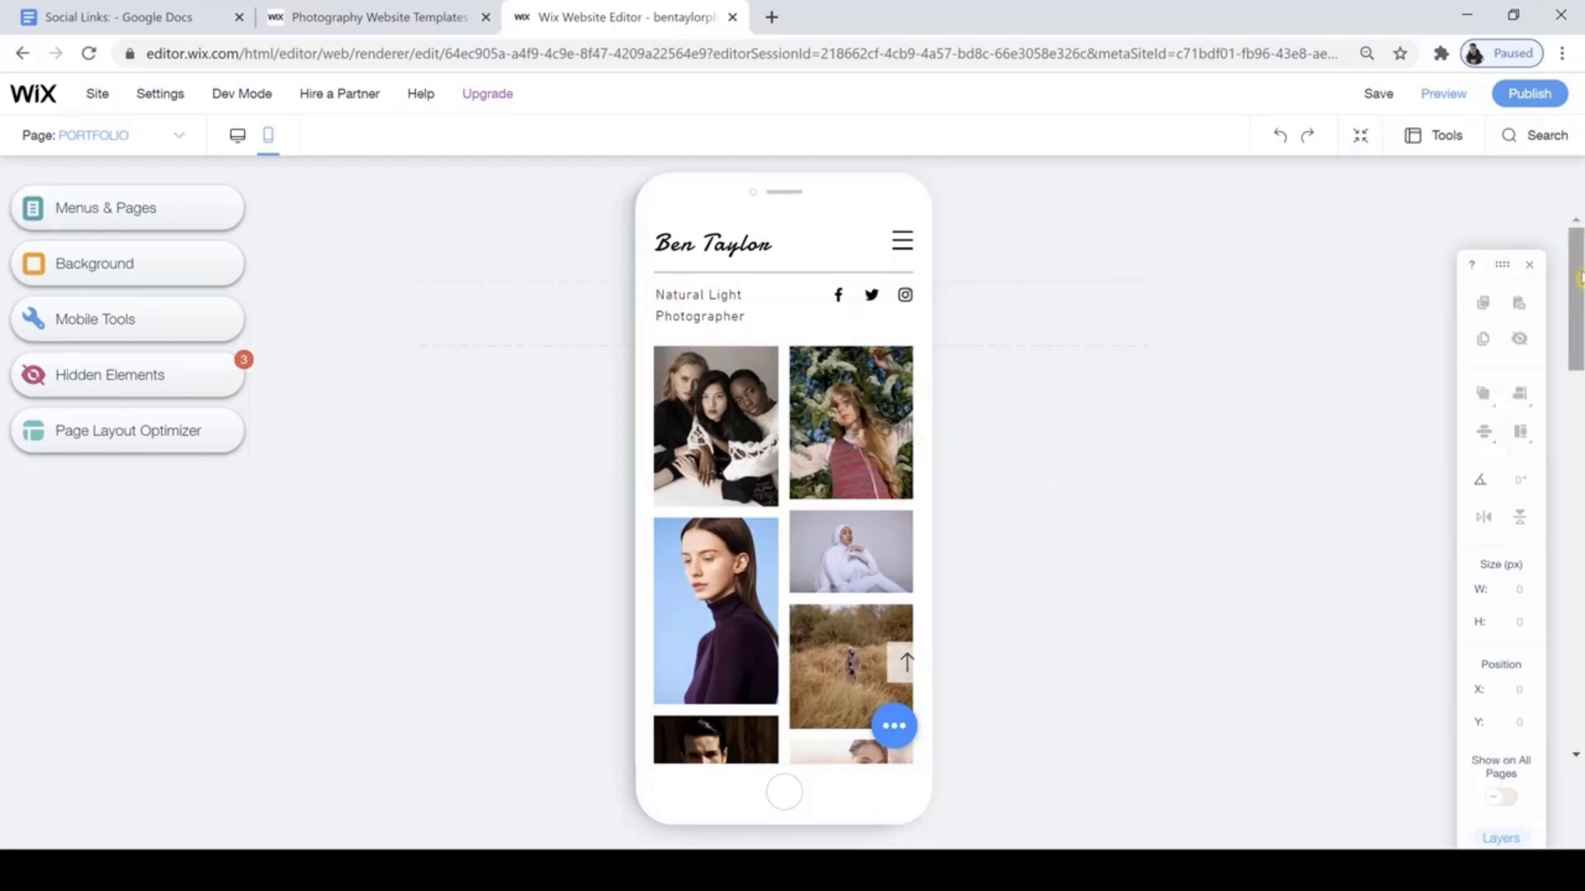
Return to the desktop version of the PORTFOLIO page and move the floating toolbar away from the header menu and social icons.
drag(1578, 278, 1528, 231)
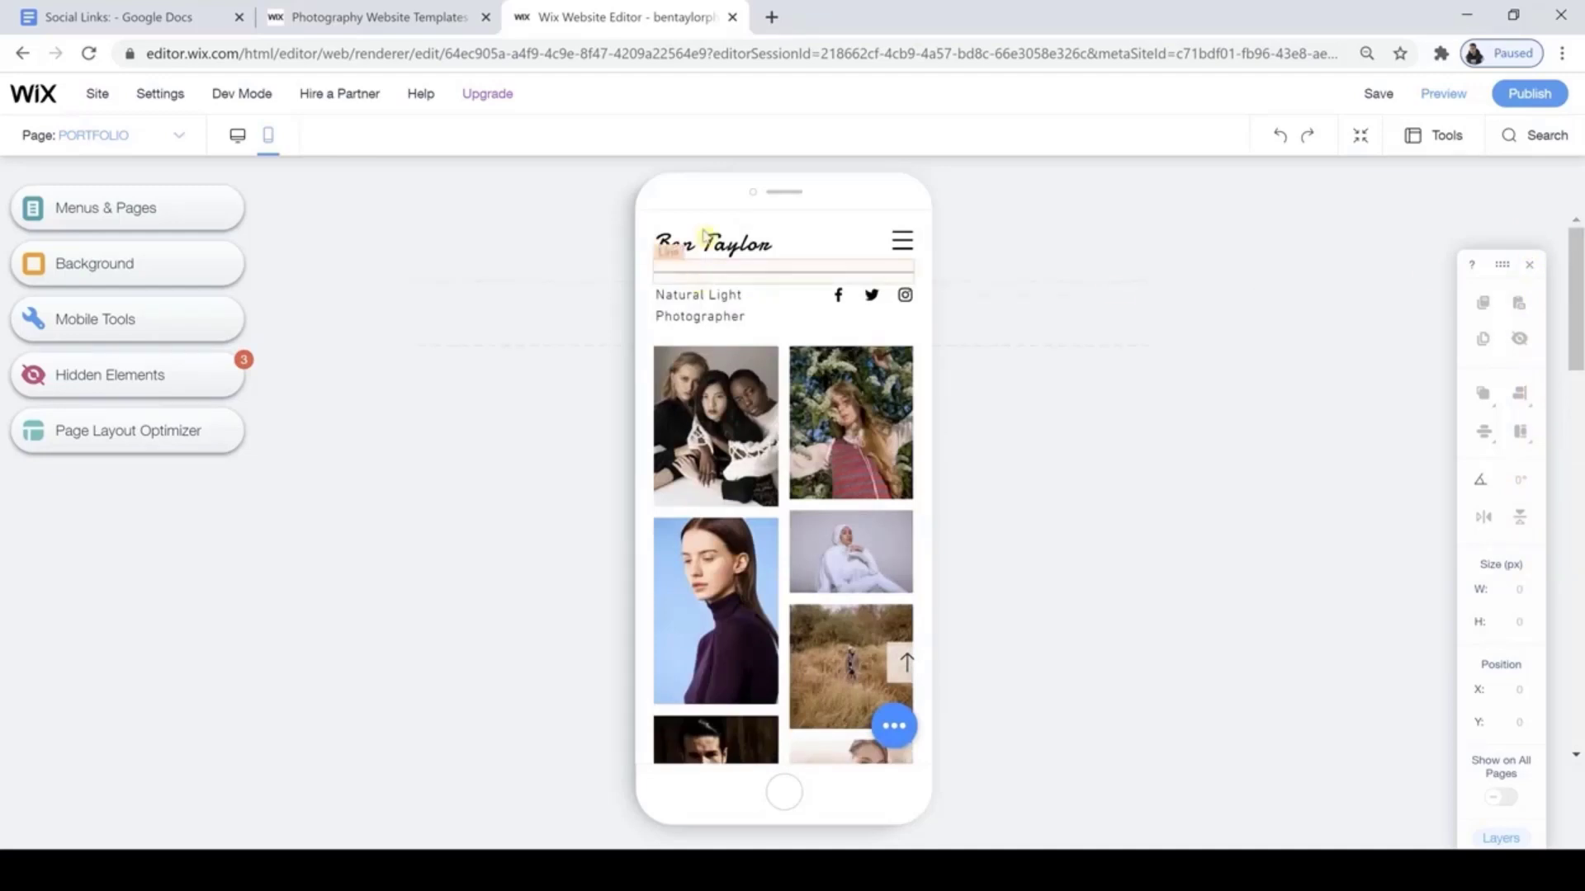
click(237, 140)
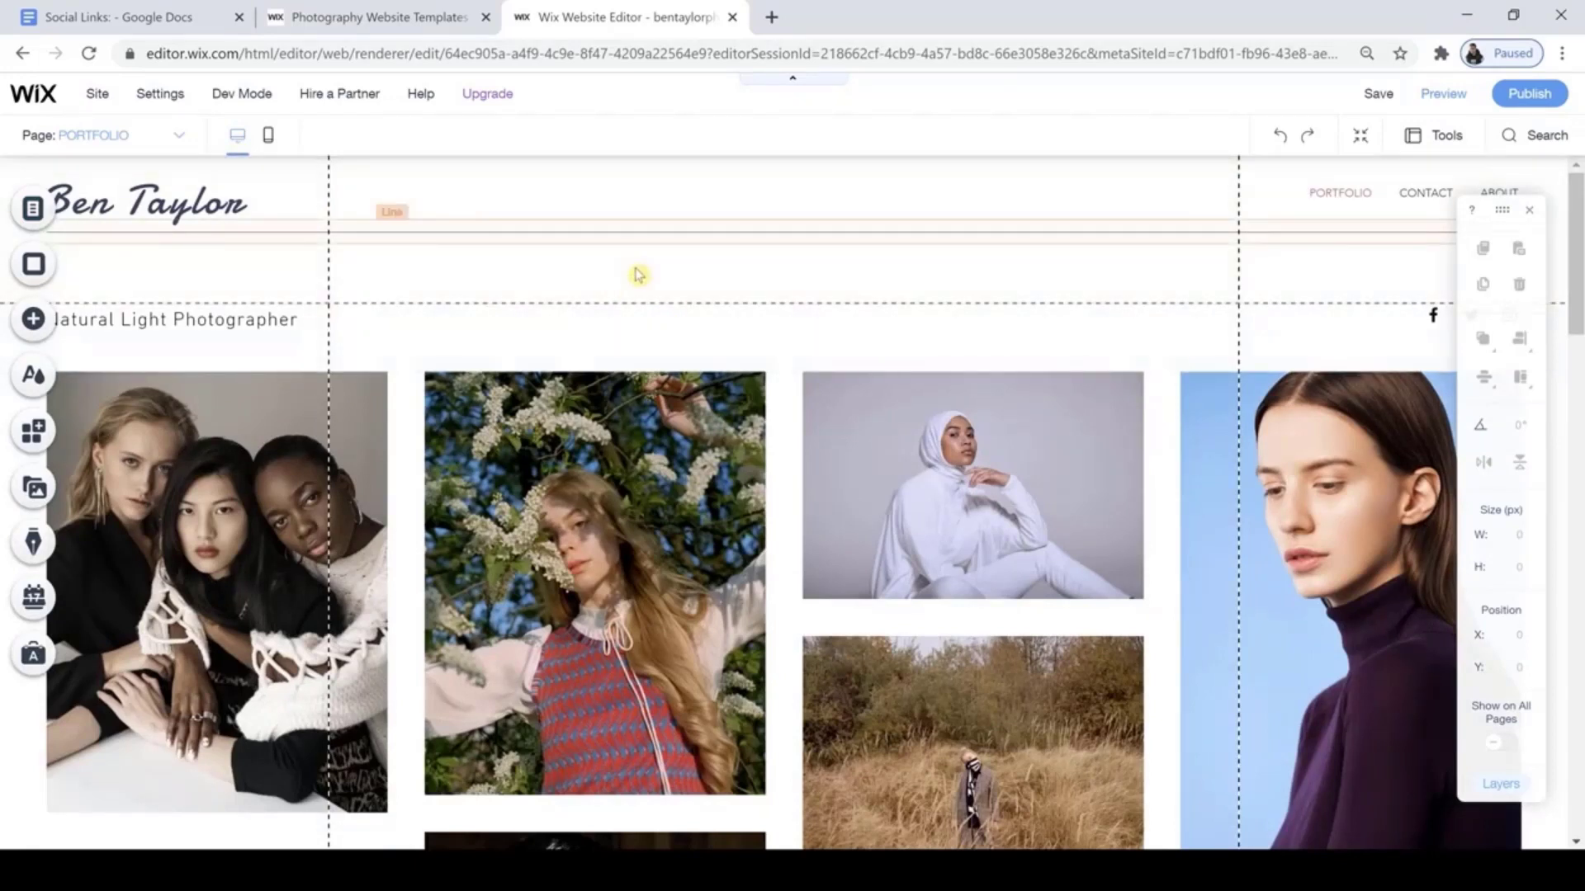
drag(1503, 209, 1461, 434)
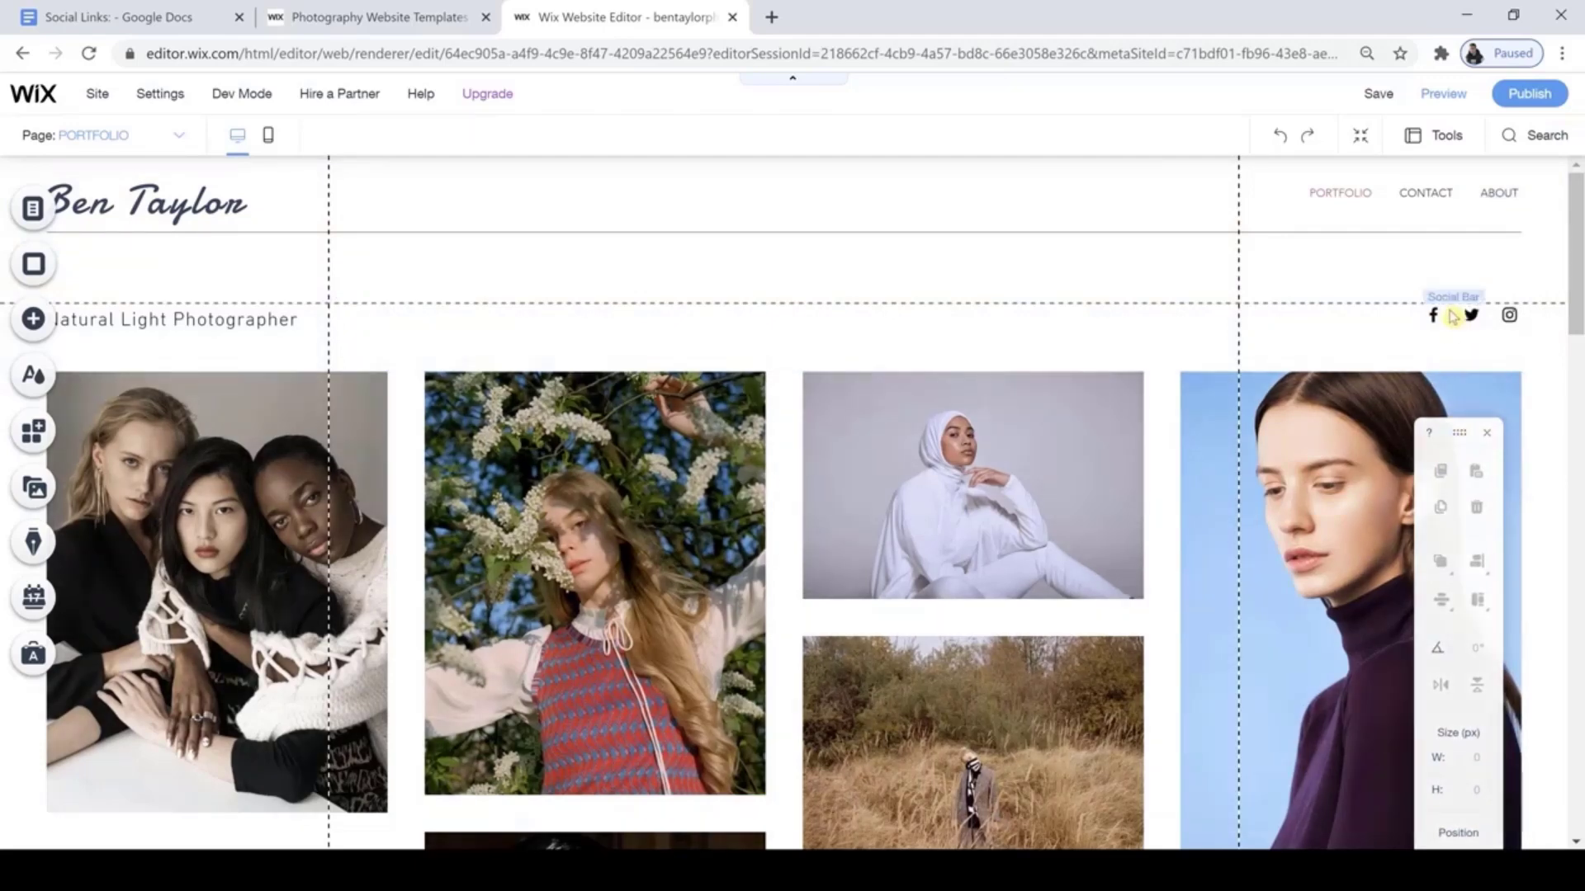
Open the social bar's link settings and remove the Twitter icon.
click(1453, 316)
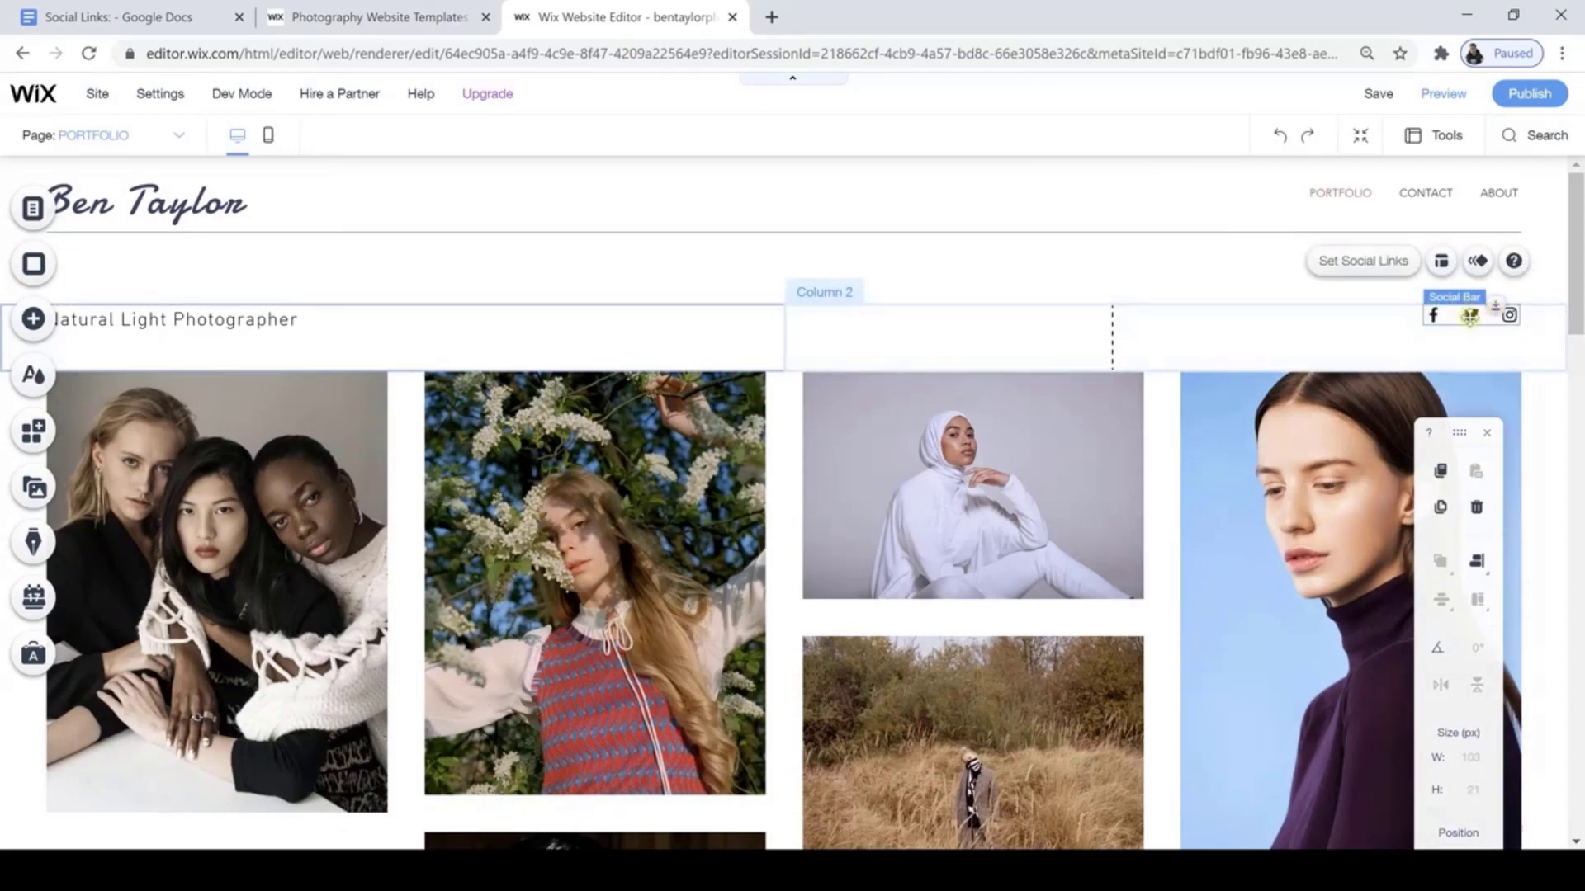
click(1382, 265)
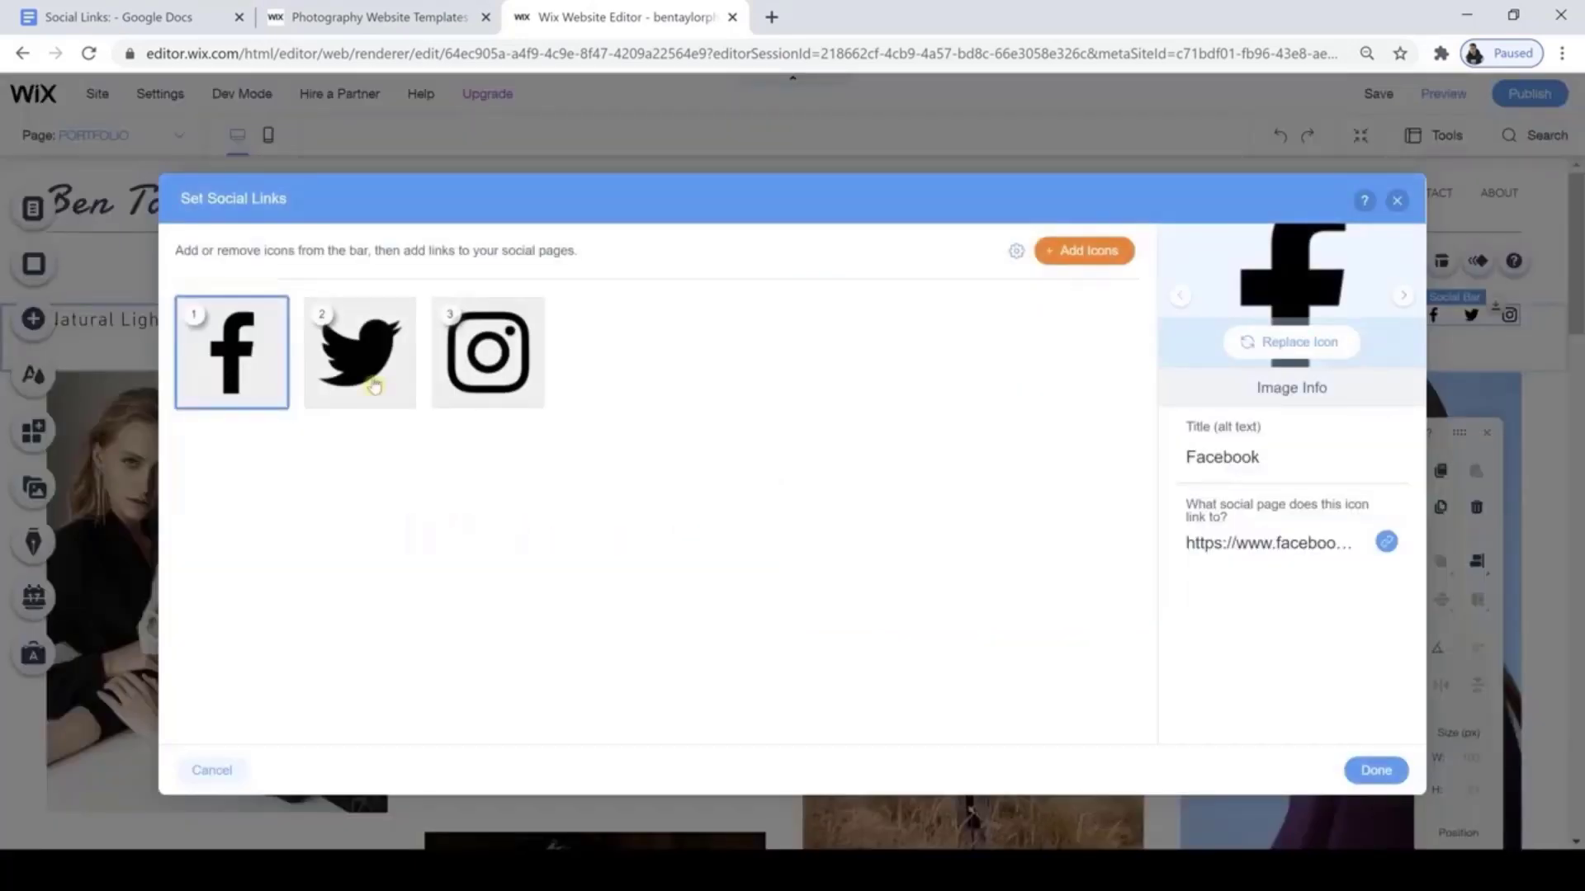
mouse_move(253, 377)
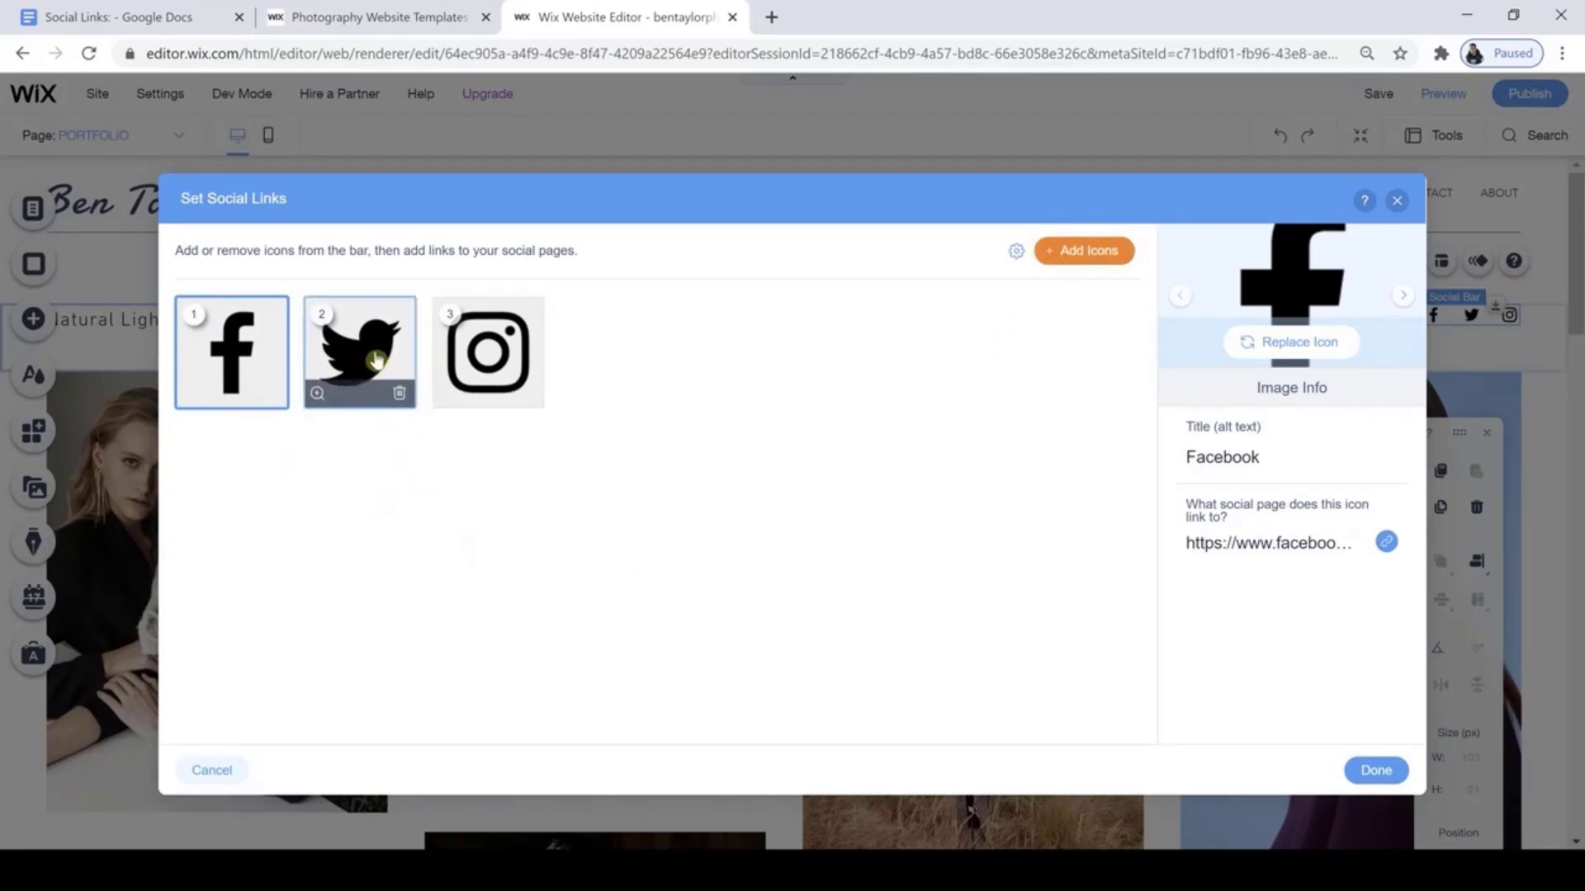
click(400, 394)
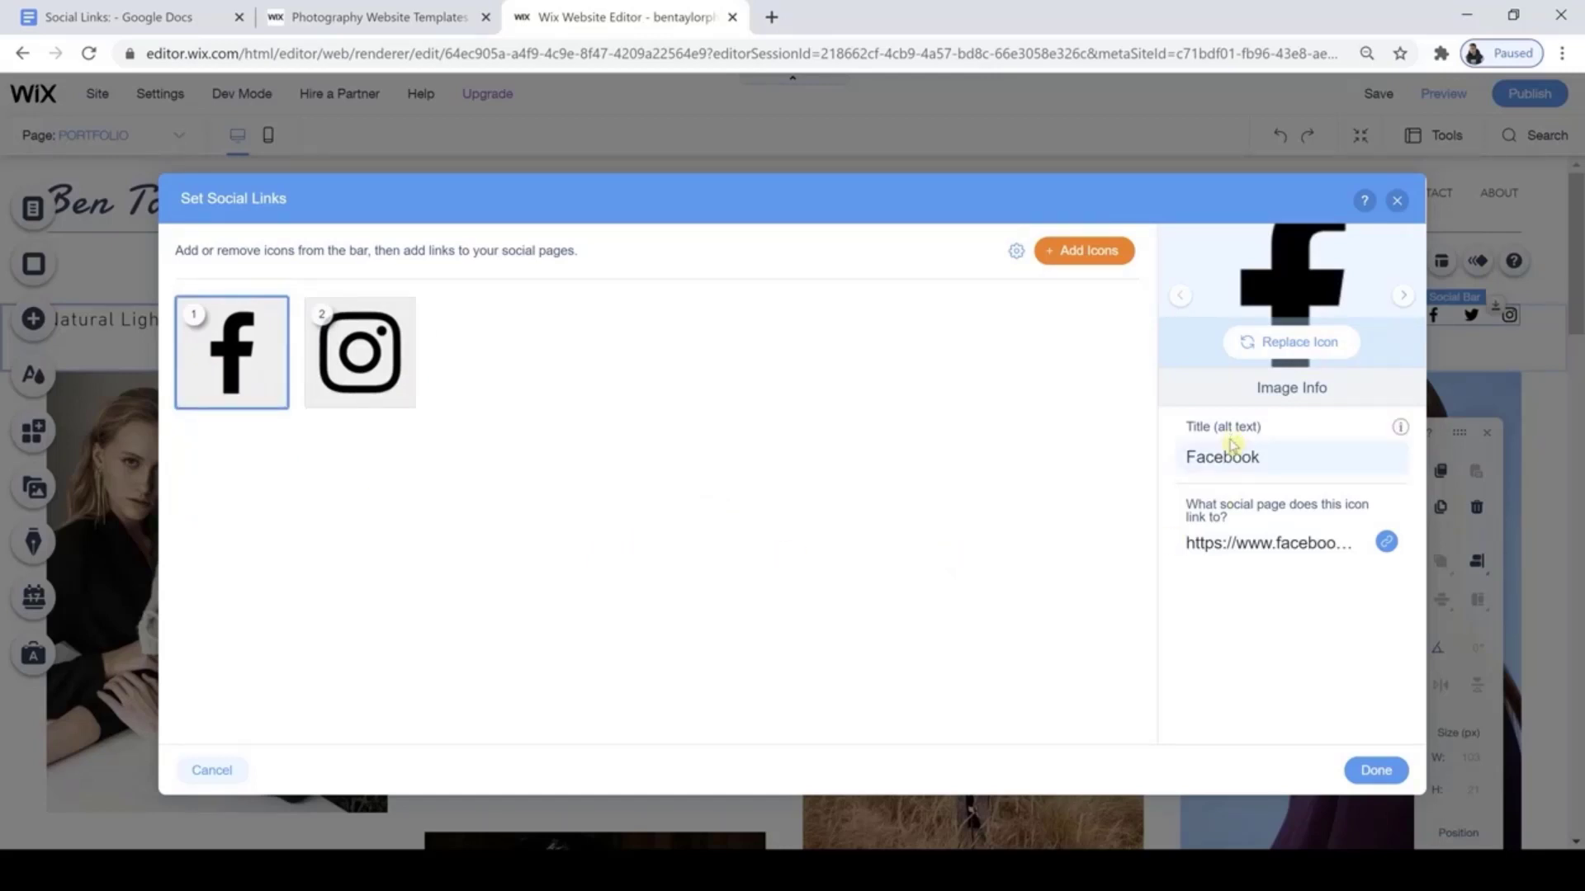
click(1387, 543)
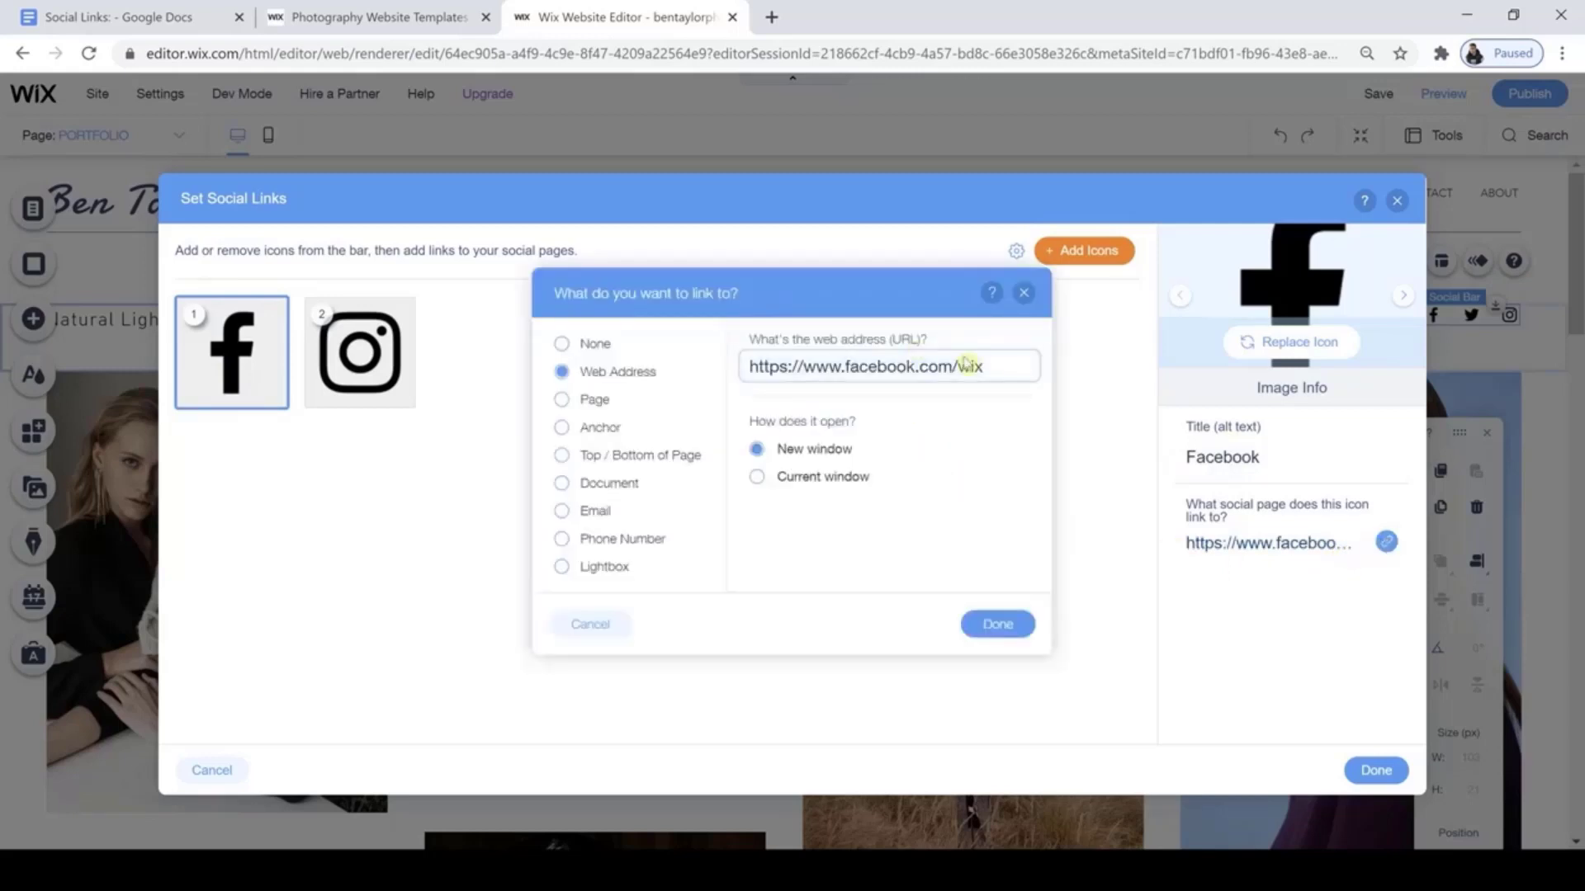
click(173, 18)
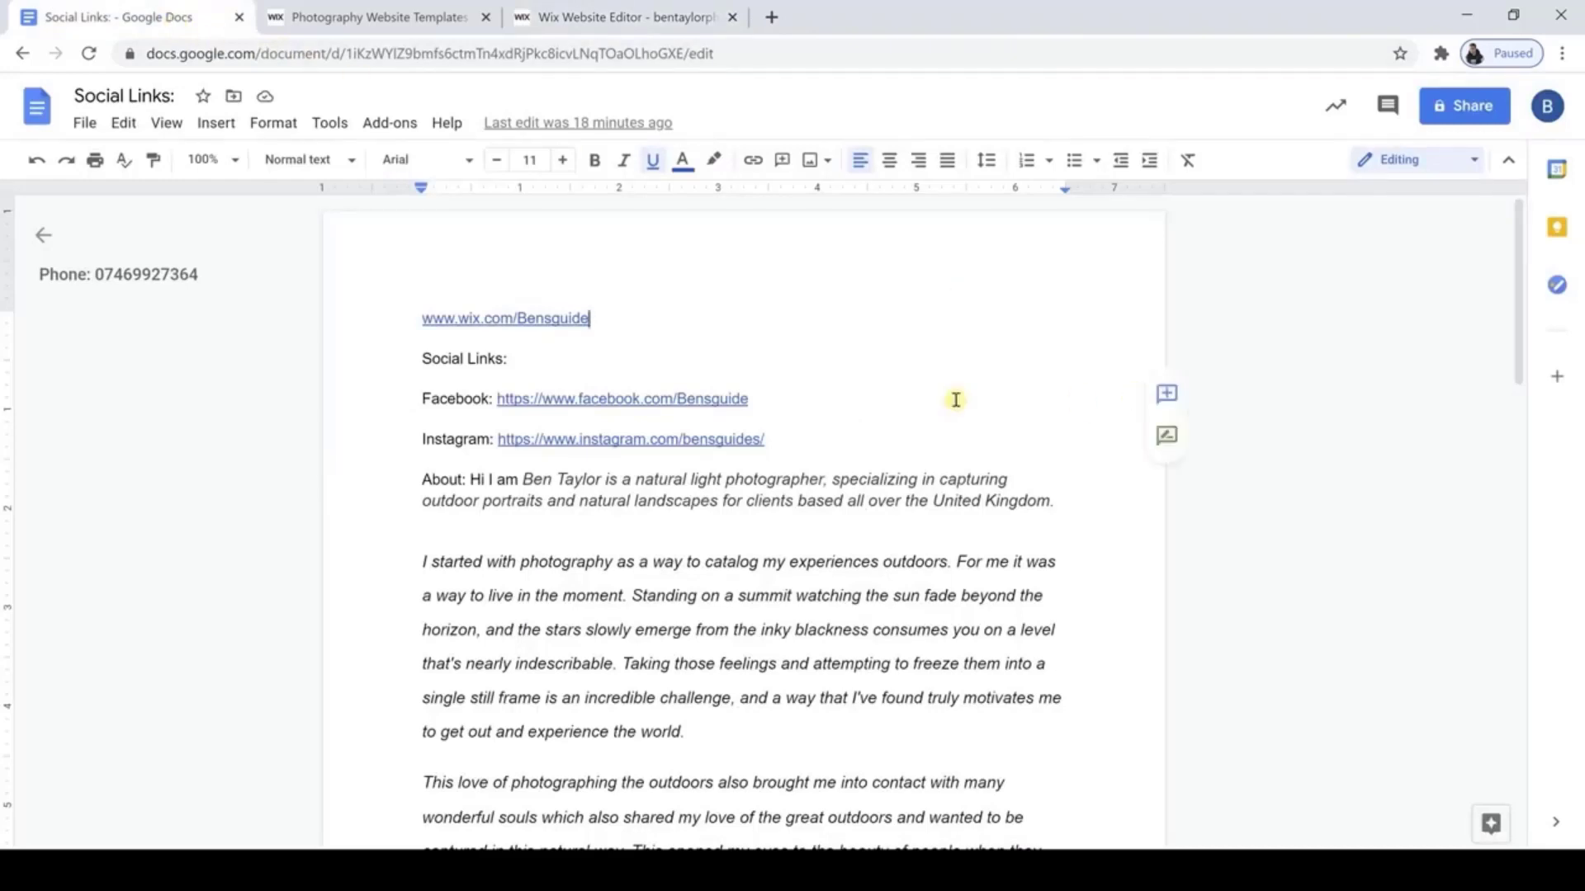
drag(757, 396, 499, 400)
key(ctrl+c)
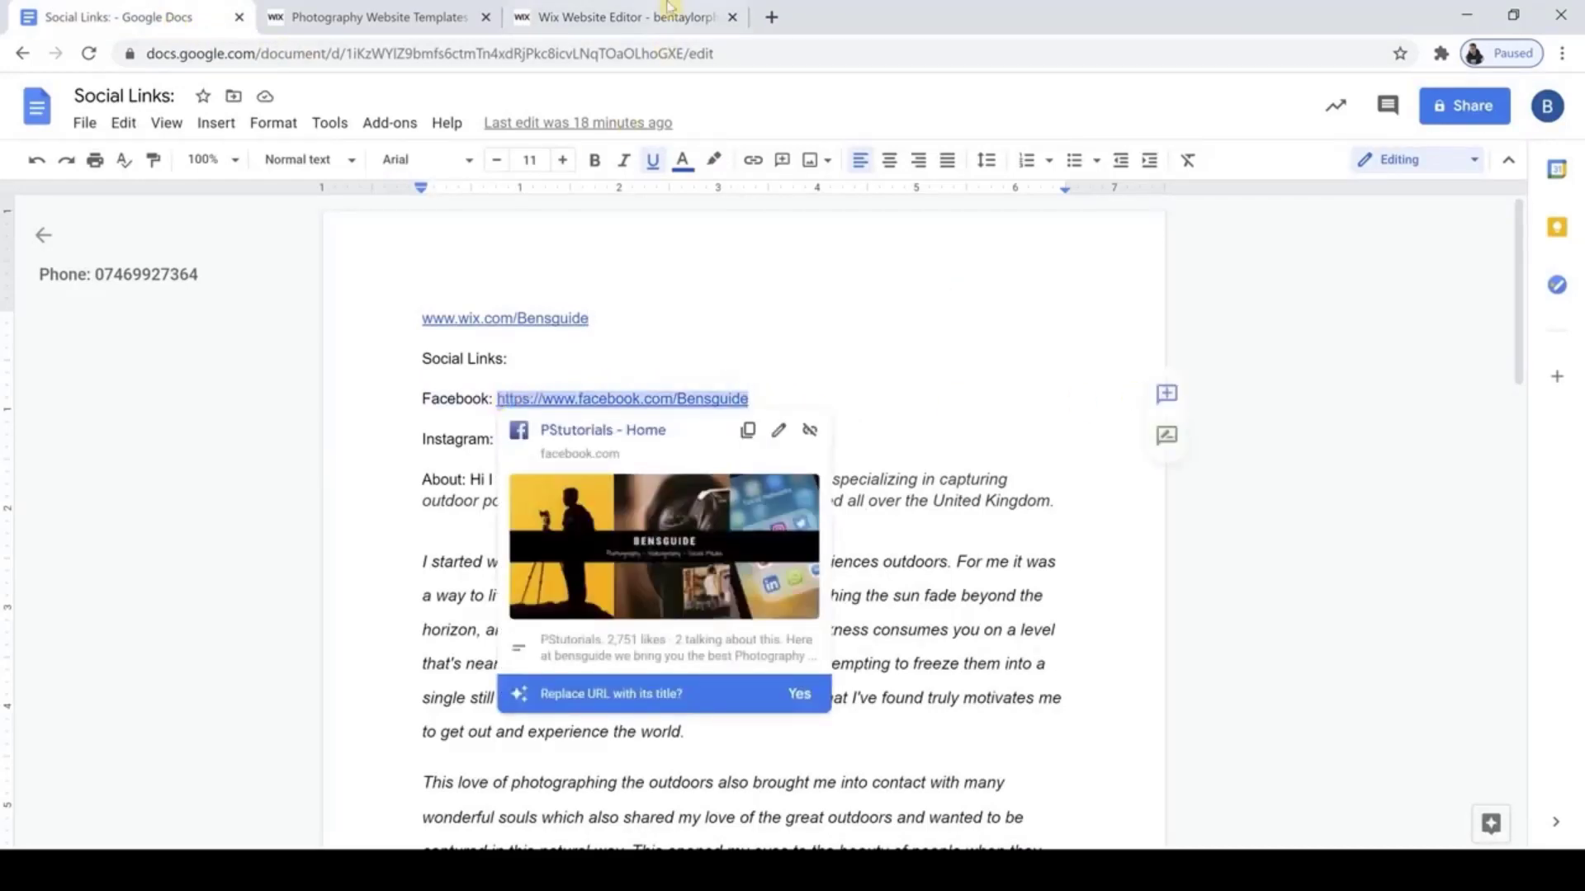
click(555, 13)
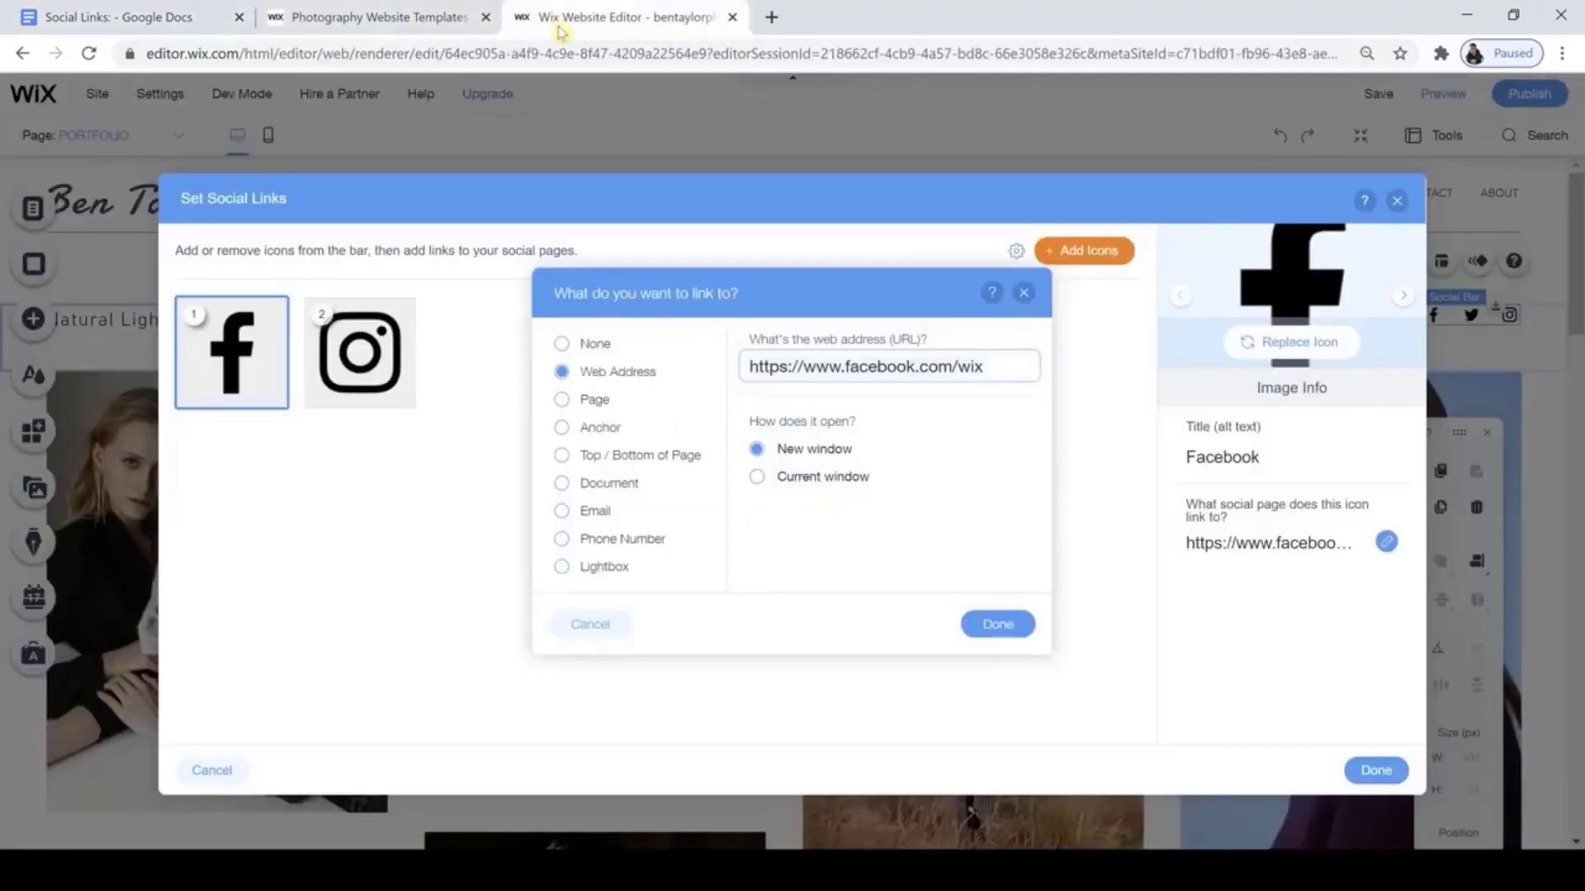
key(ctrl+v)
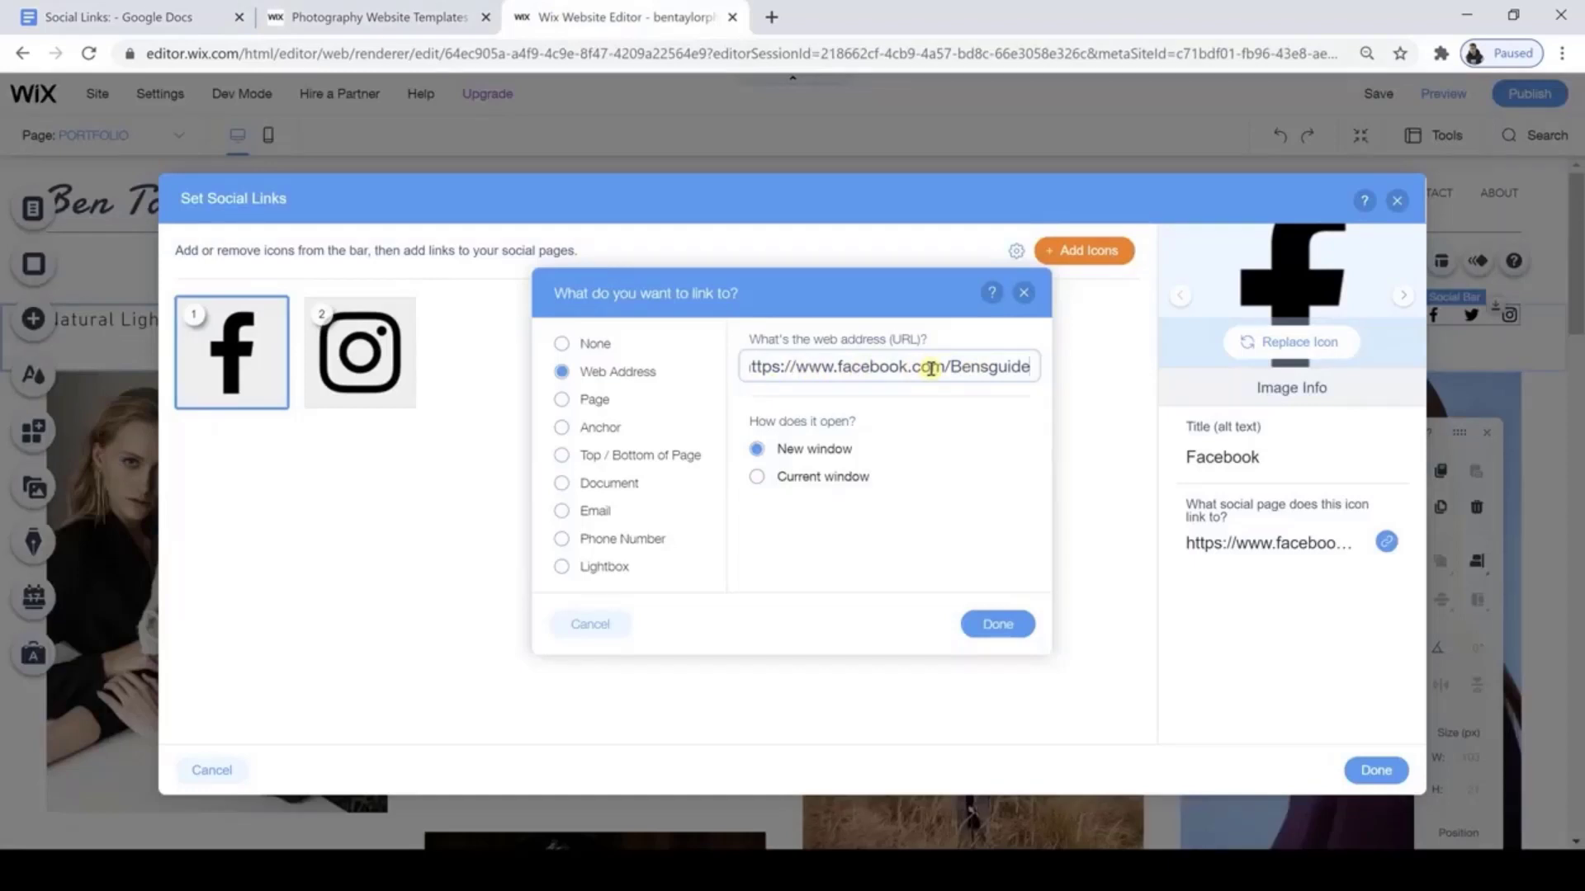
click(983, 629)
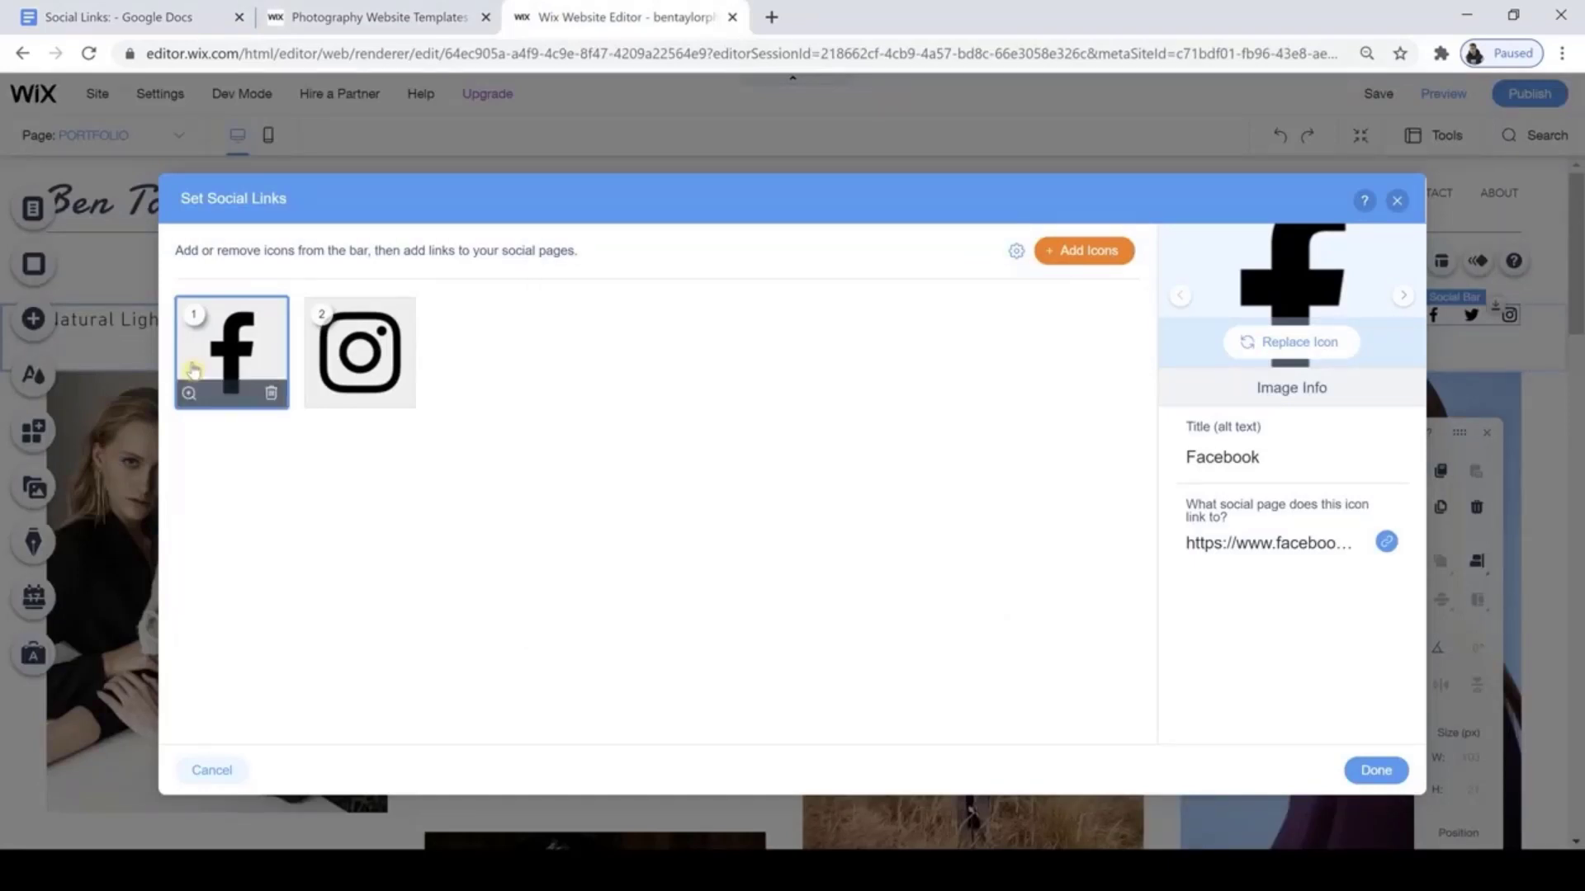
click(360, 355)
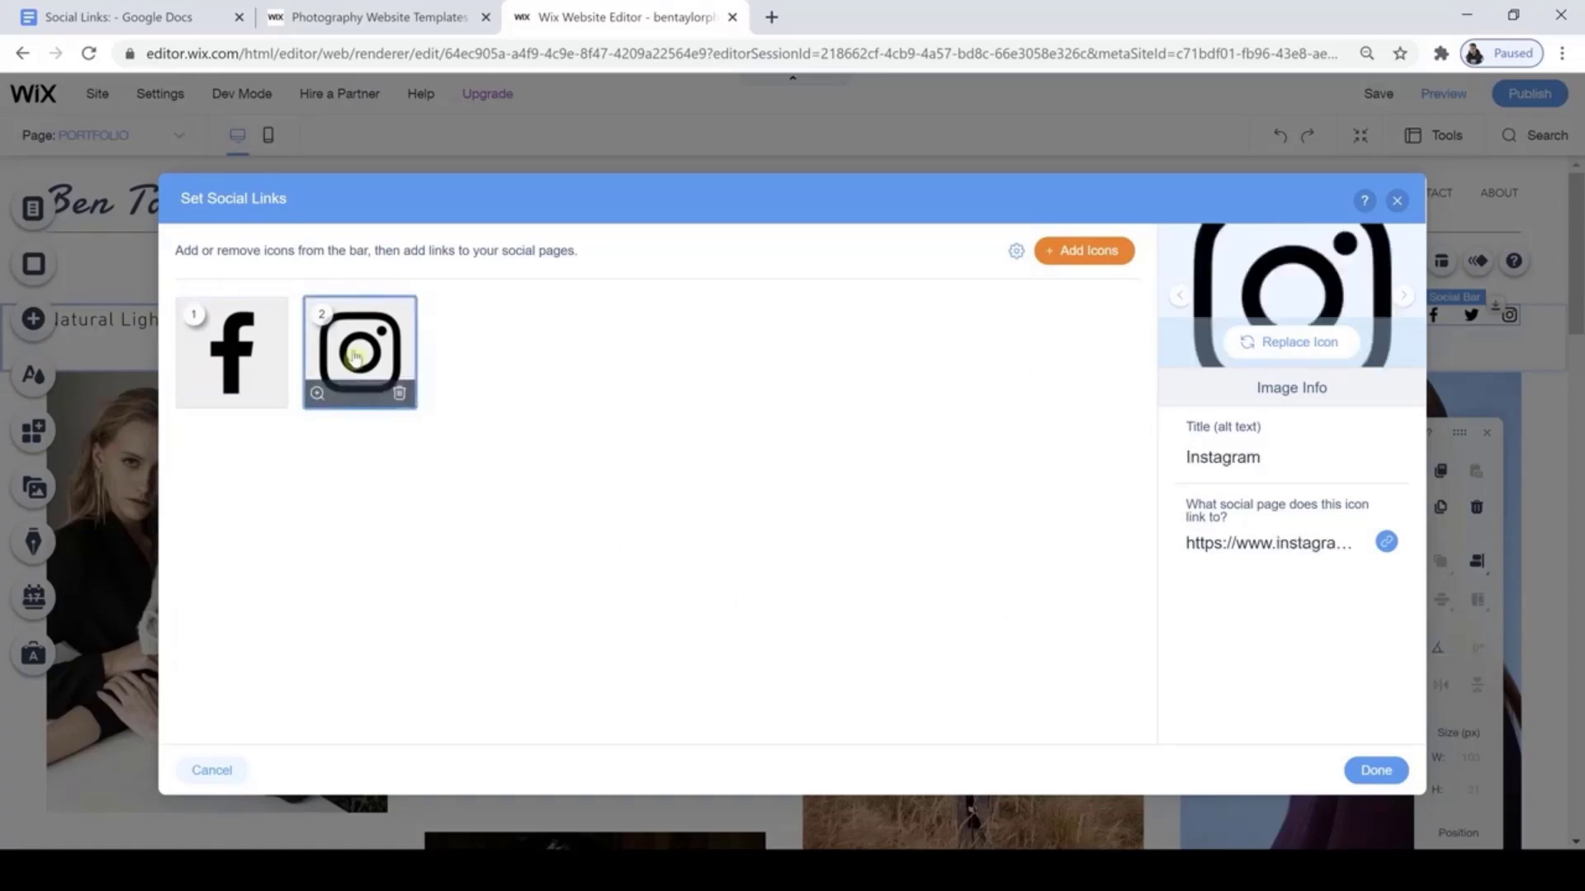
click(1387, 543)
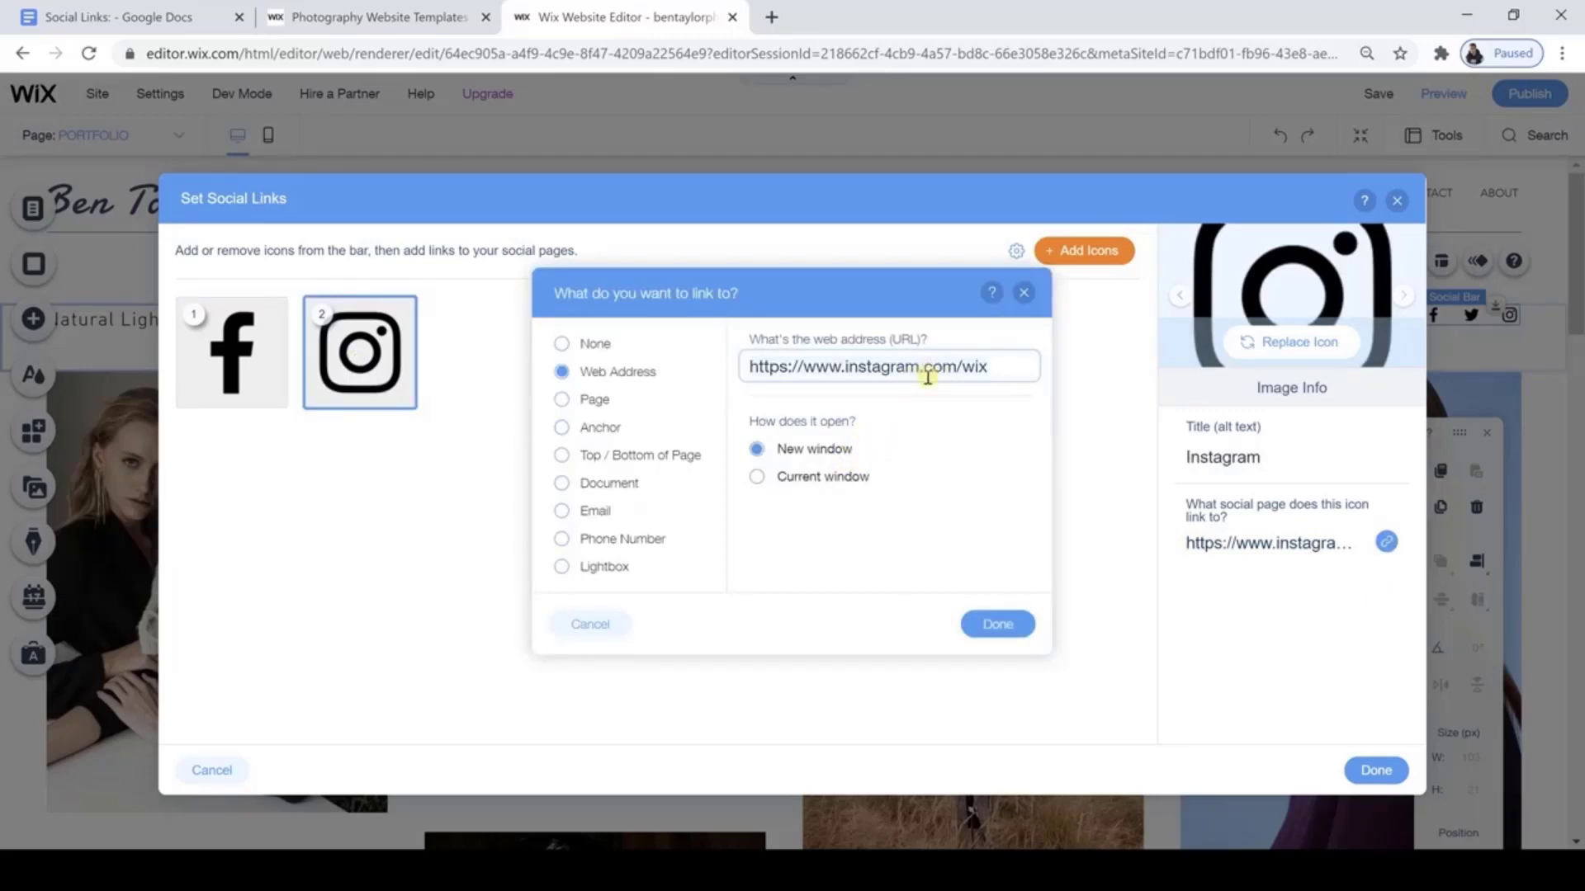
click(149, 15)
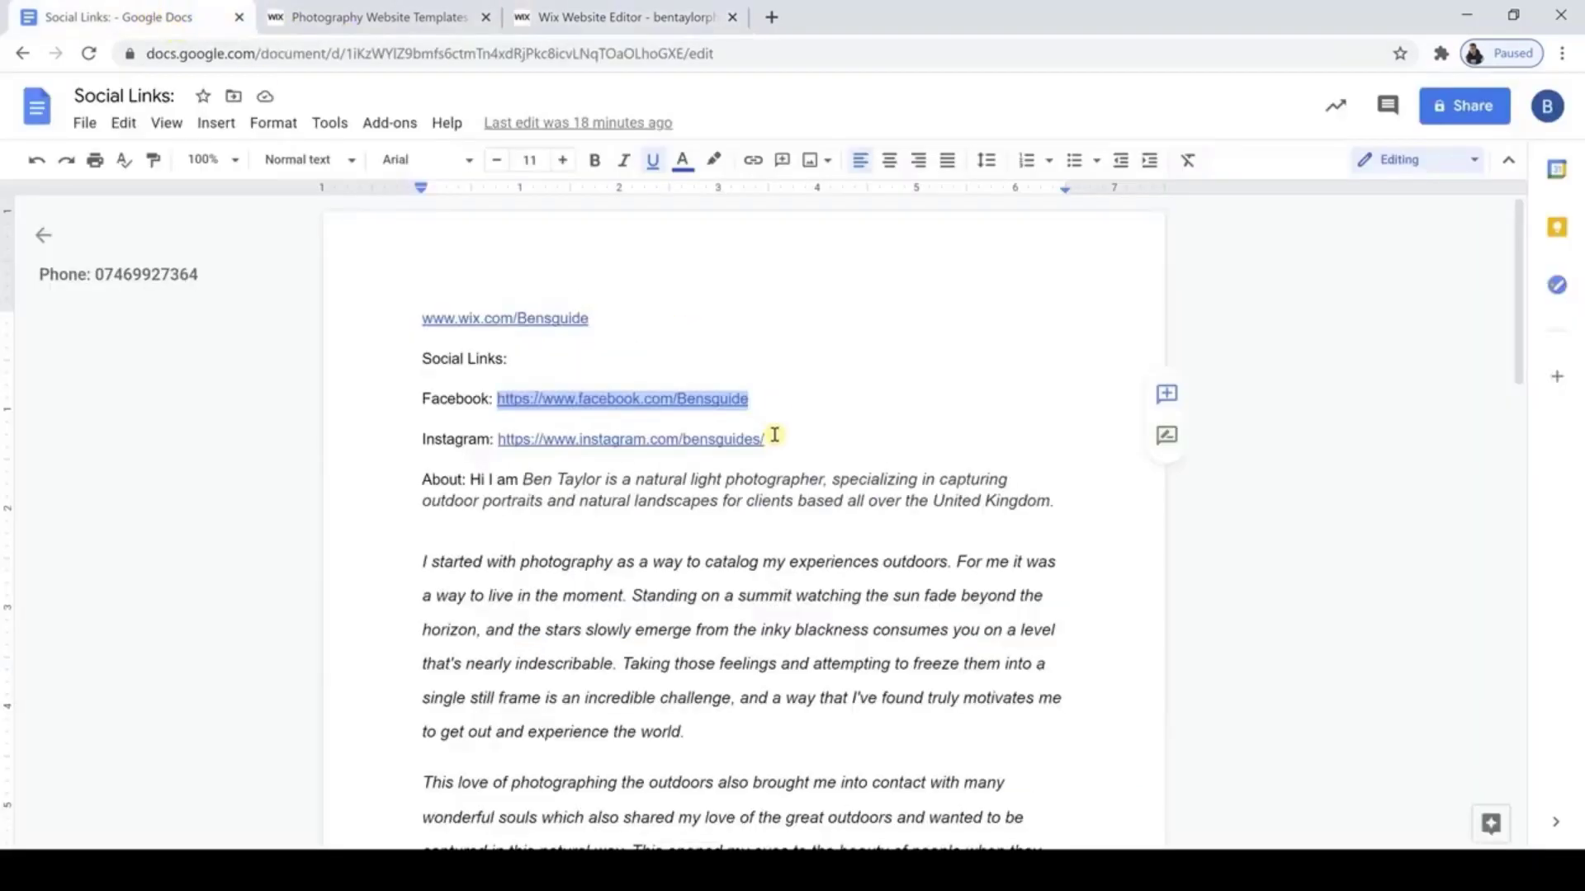
drag(775, 435, 504, 439)
key(ctrl+c)
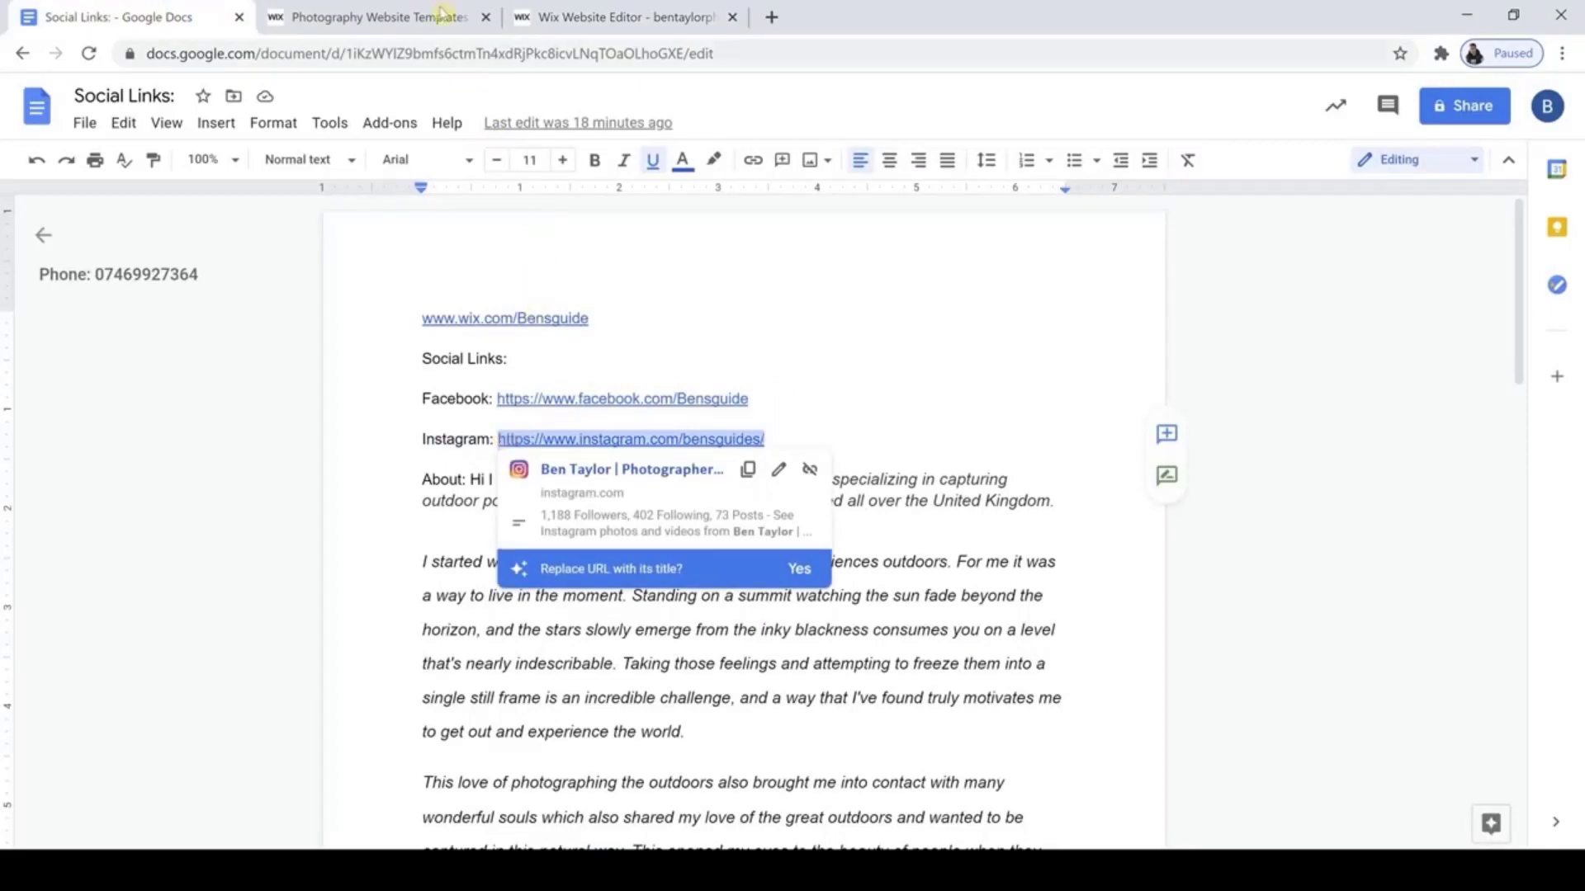
click(575, 16)
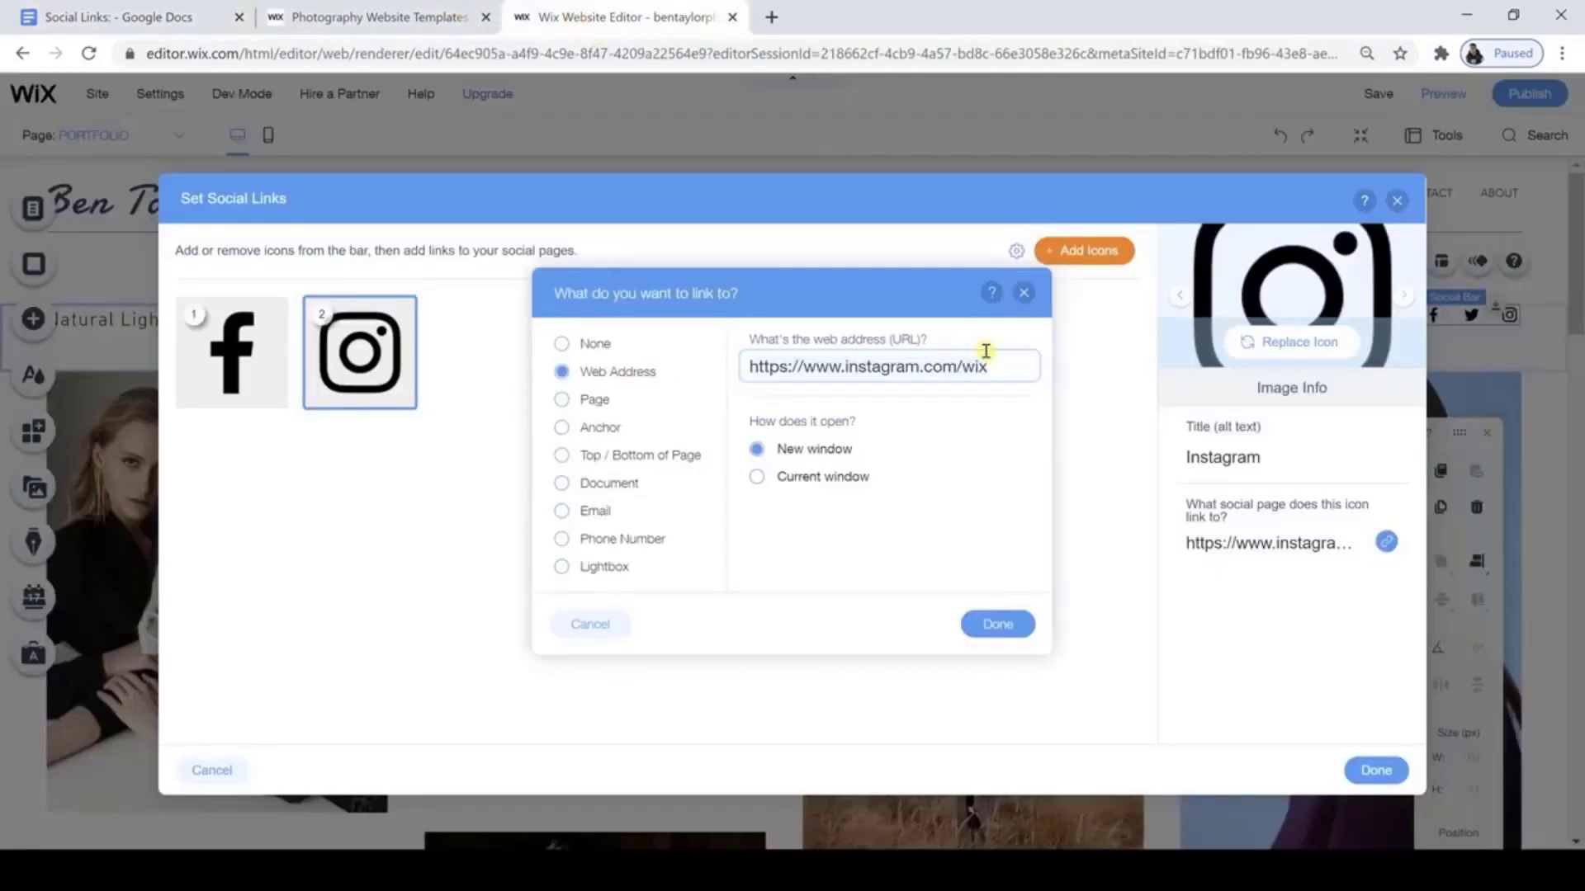
key(ctrl+a)
key(ctrl+v)
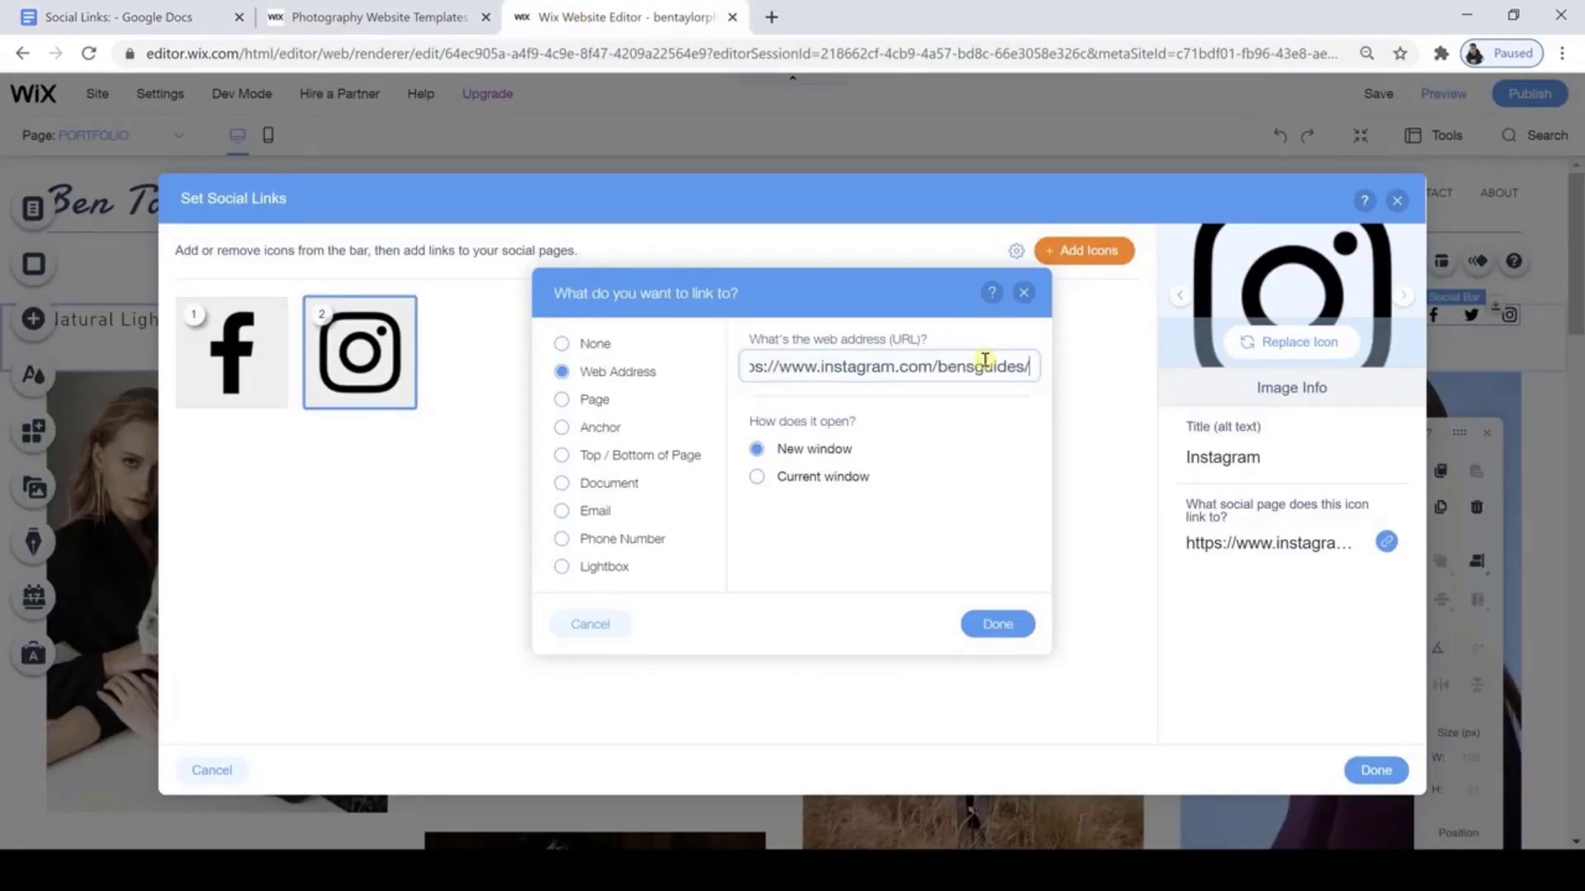
click(993, 625)
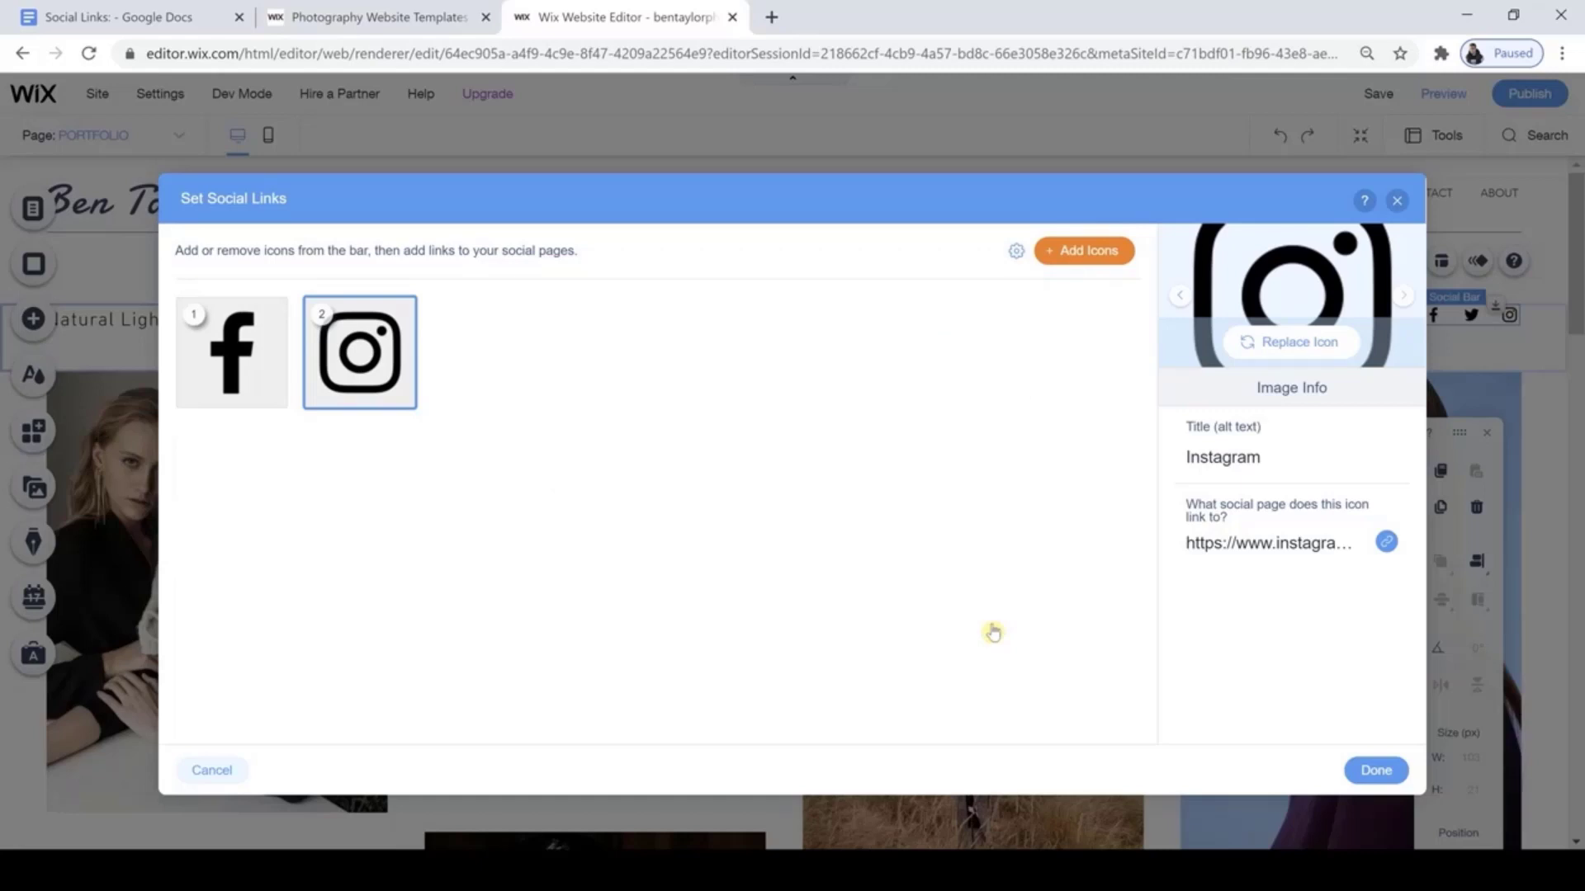
click(1368, 770)
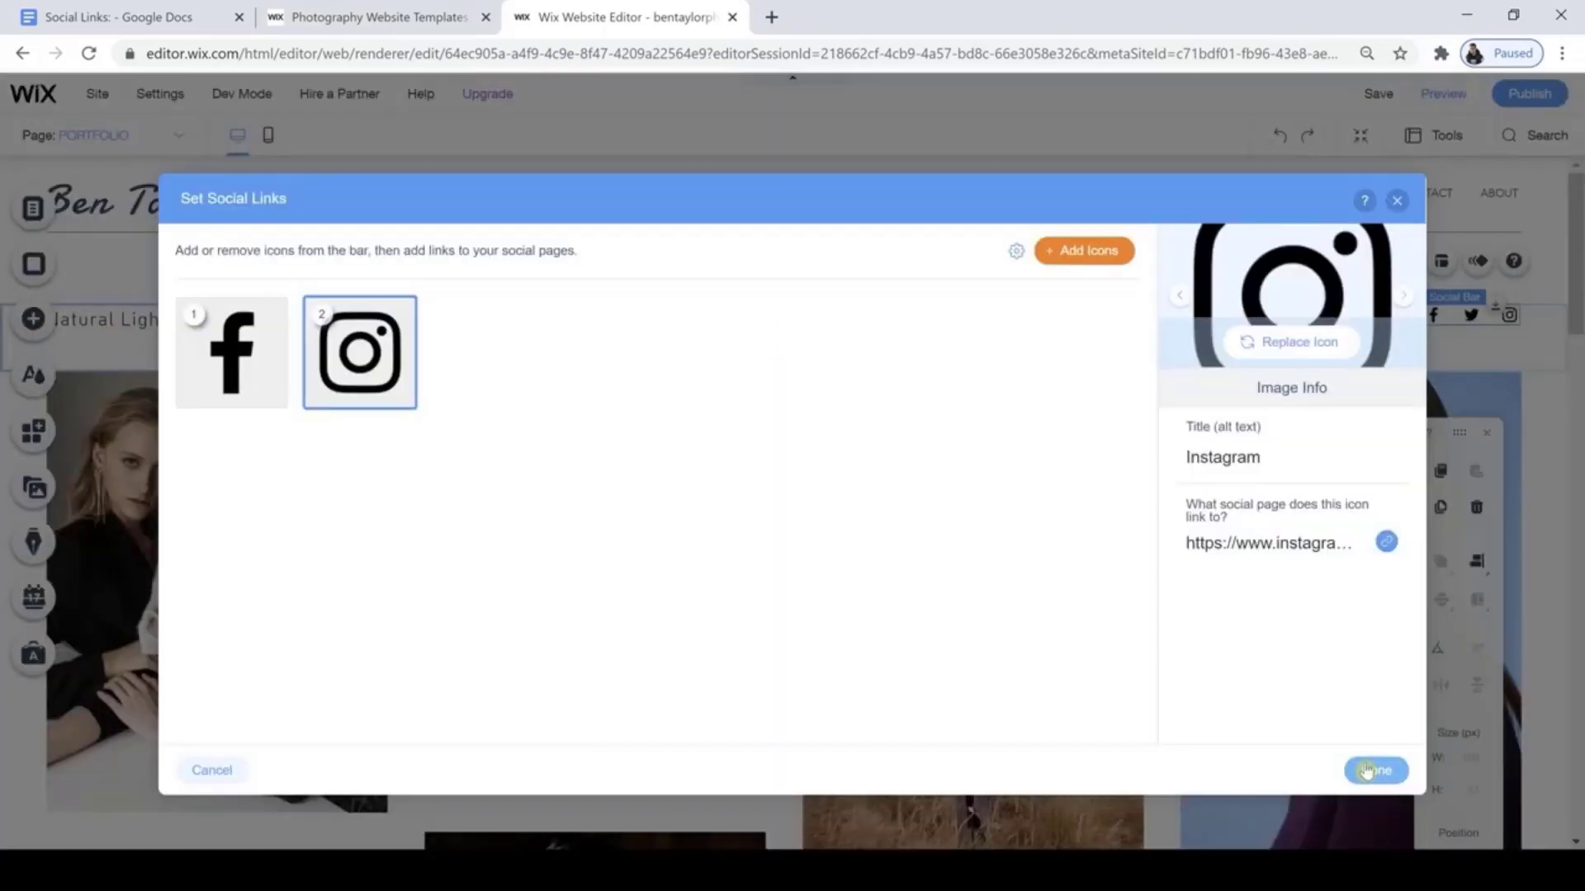
click(1368, 770)
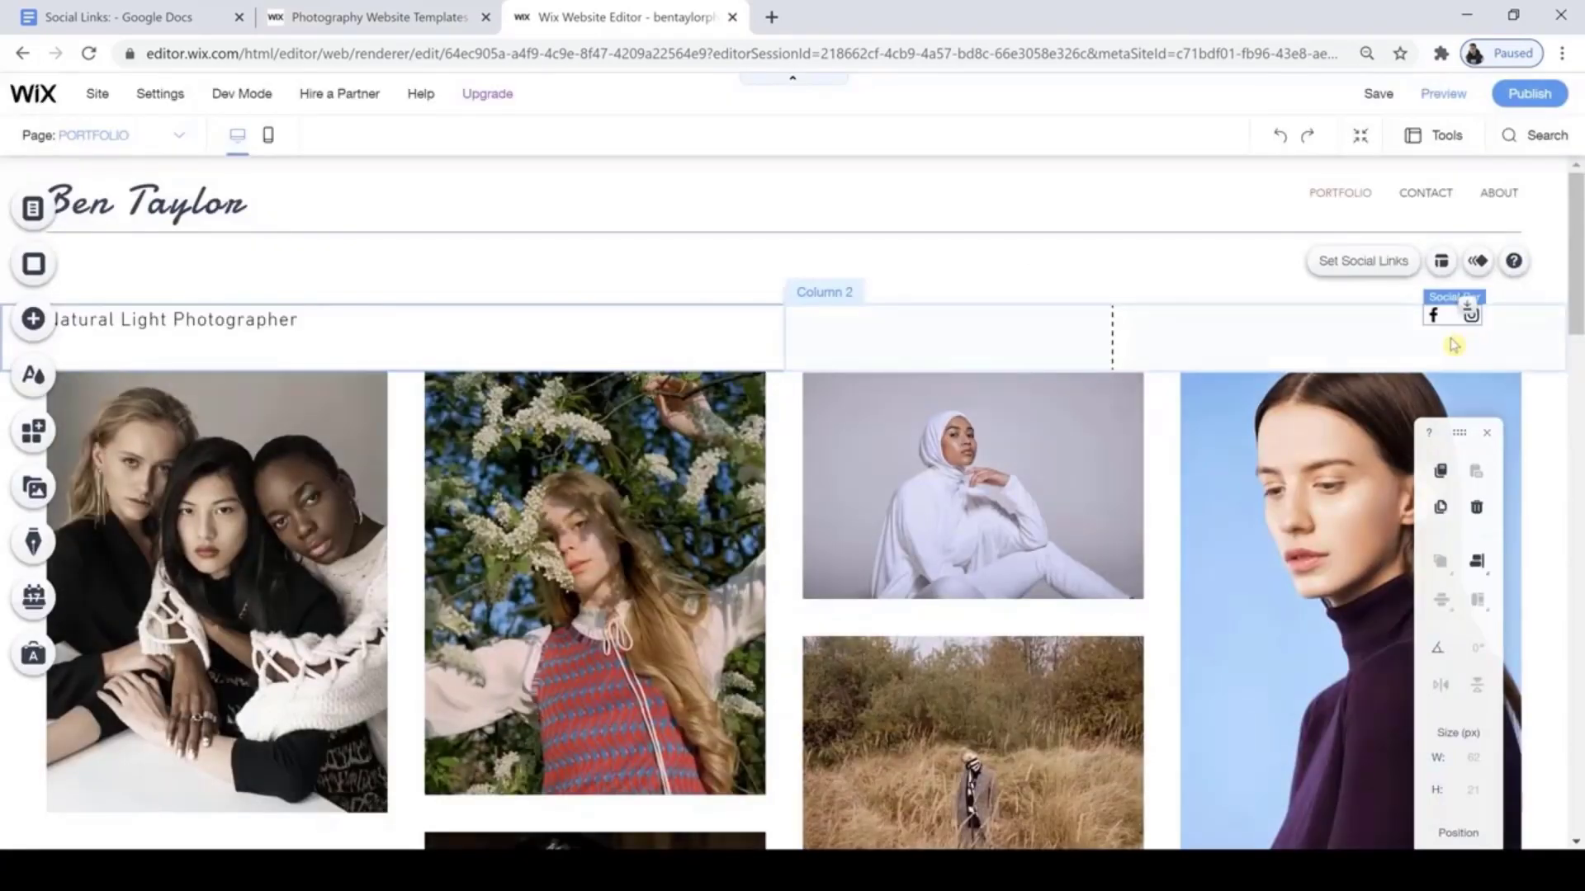
click(1451, 339)
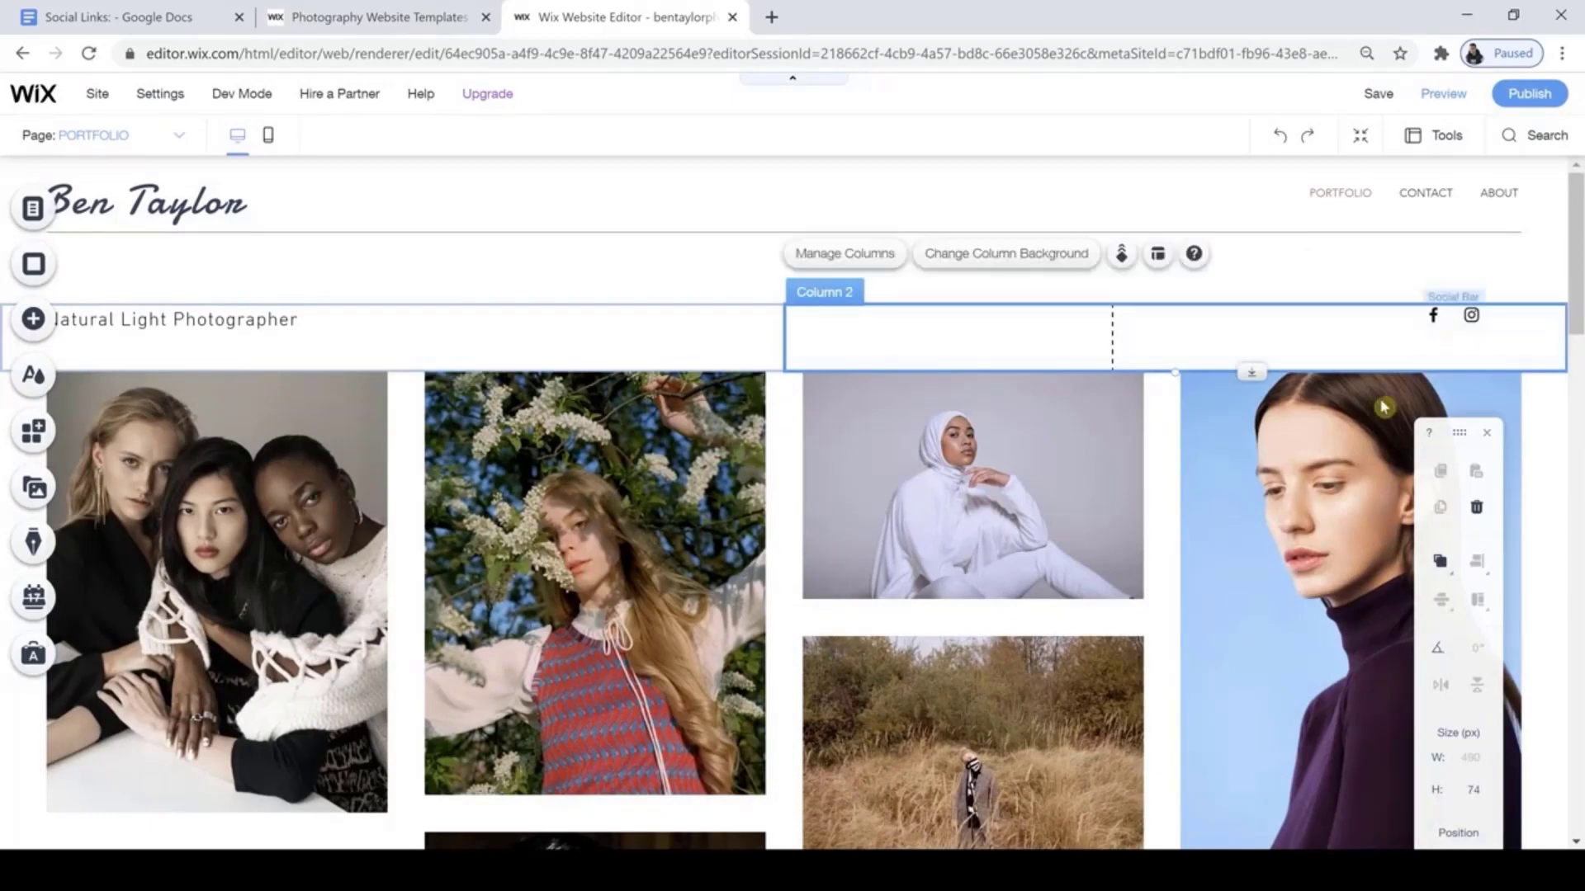
click(1329, 279)
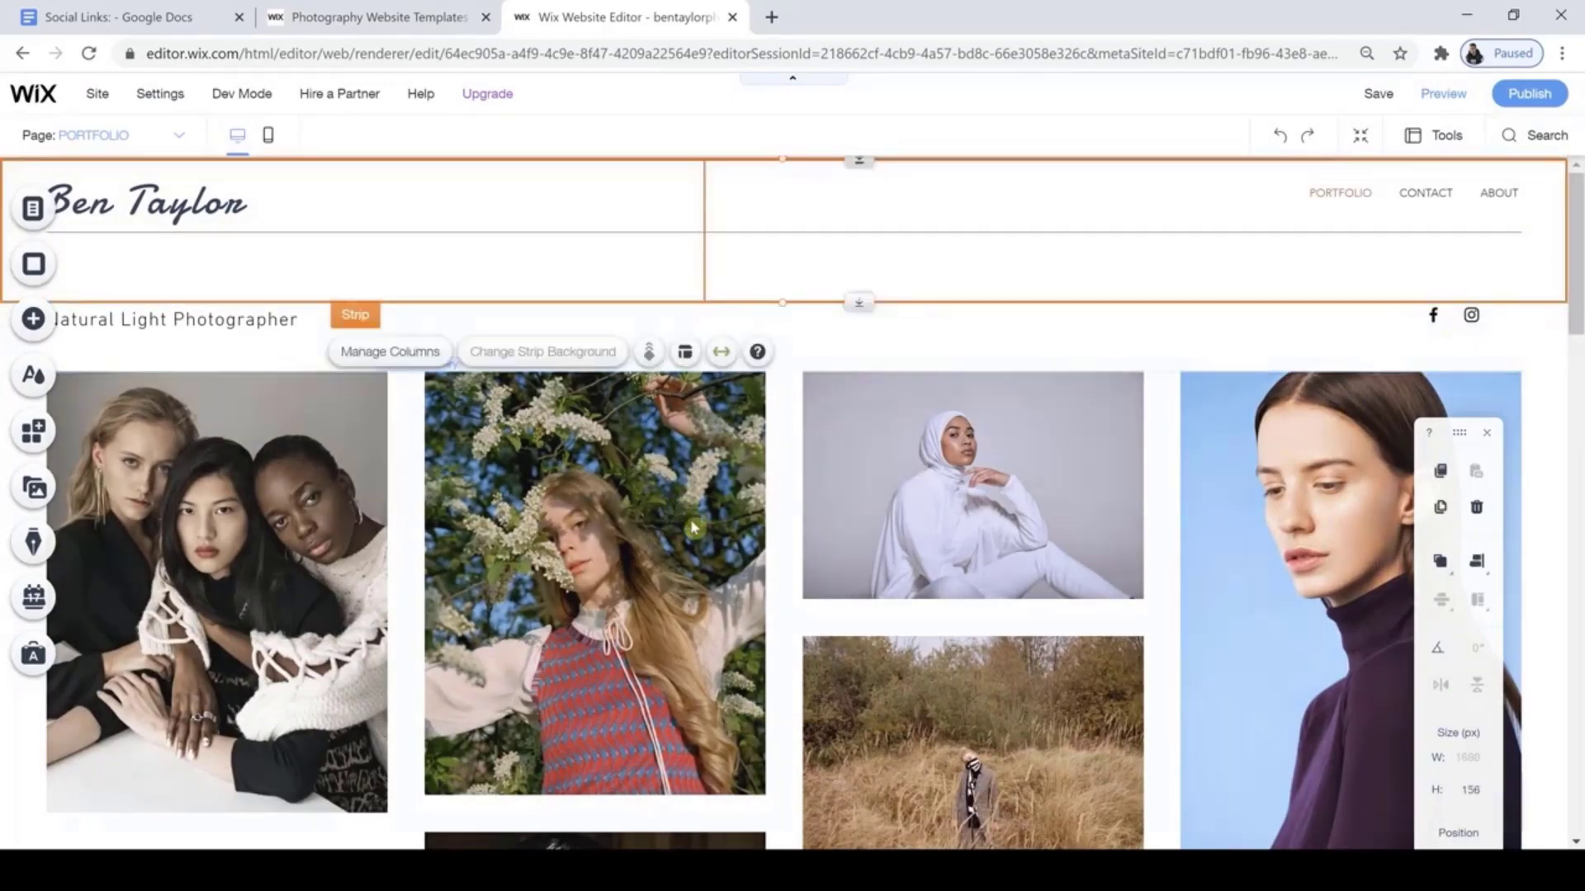
Open the portfolio gallery's media manager and delete all of the template images.
click(529, 529)
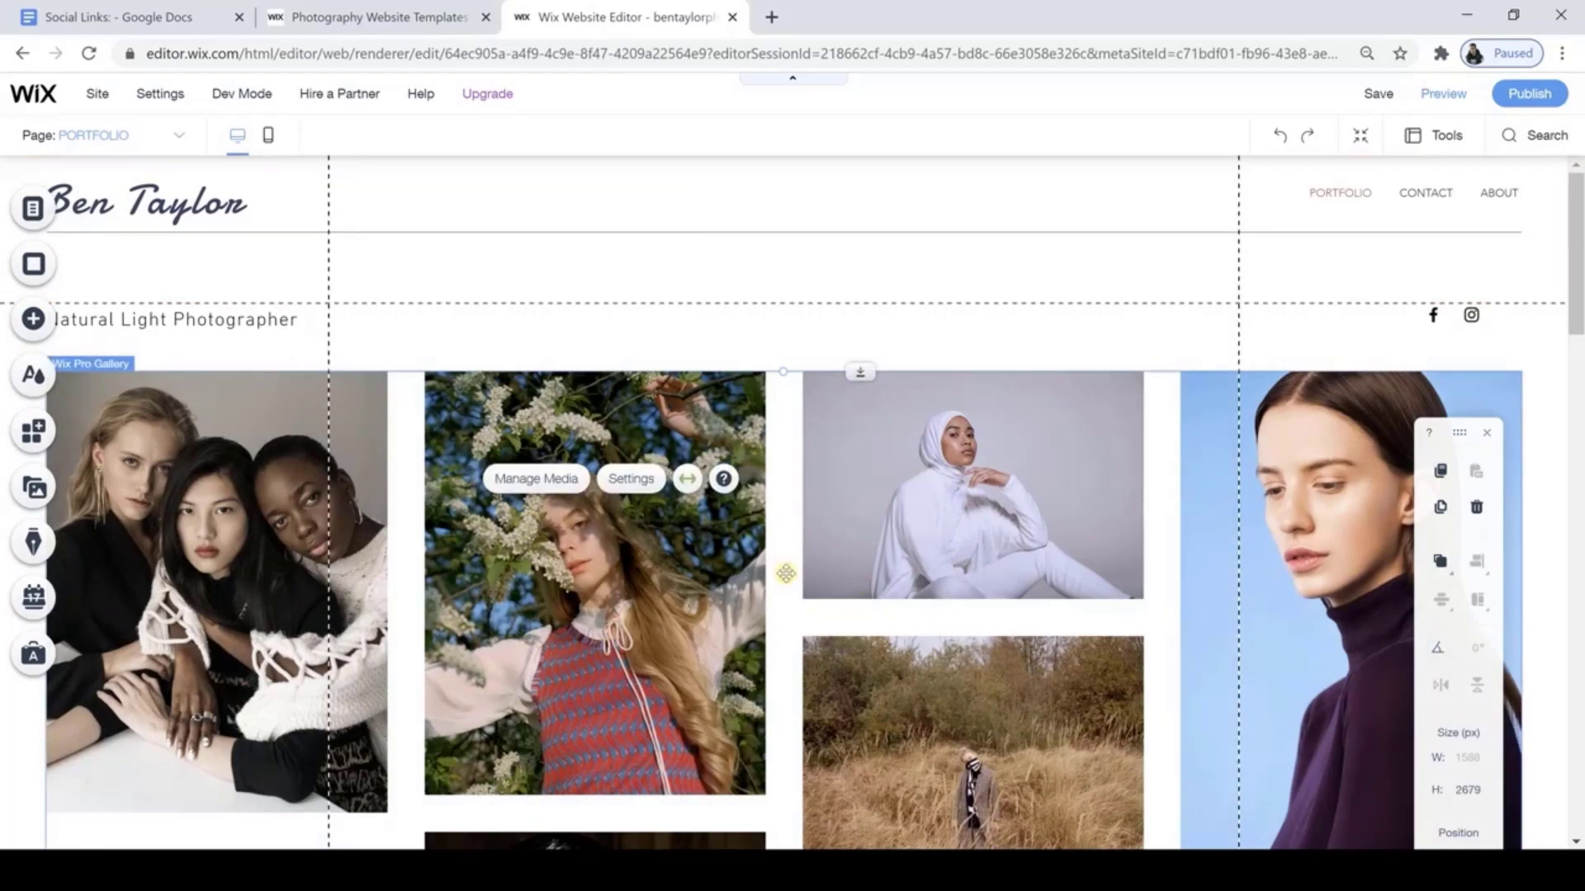
click(538, 479)
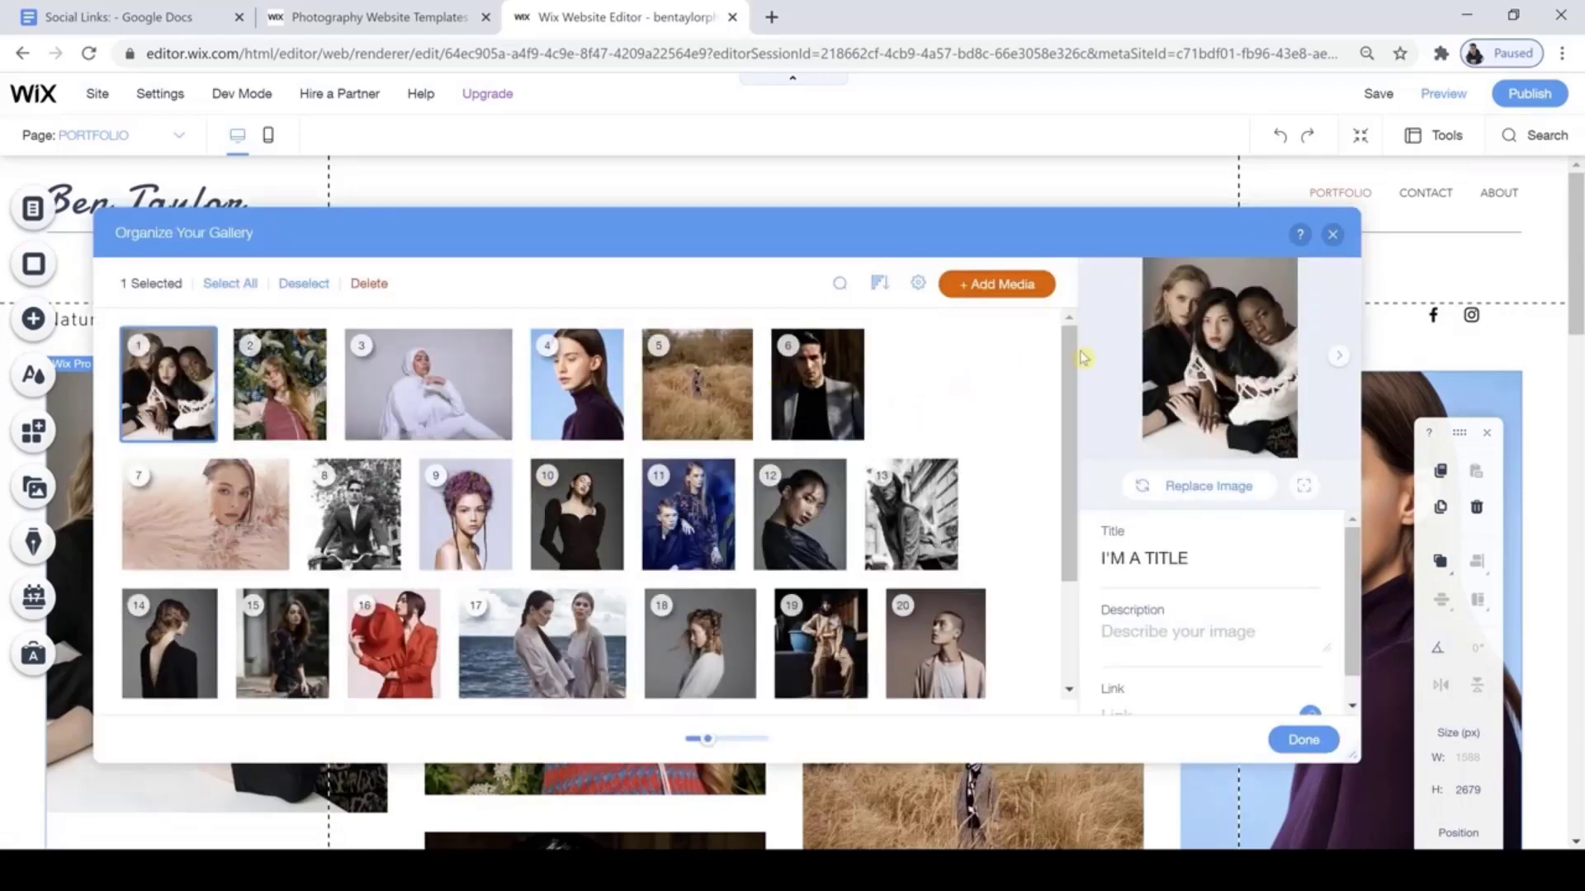
drag(1071, 420, 1070, 516)
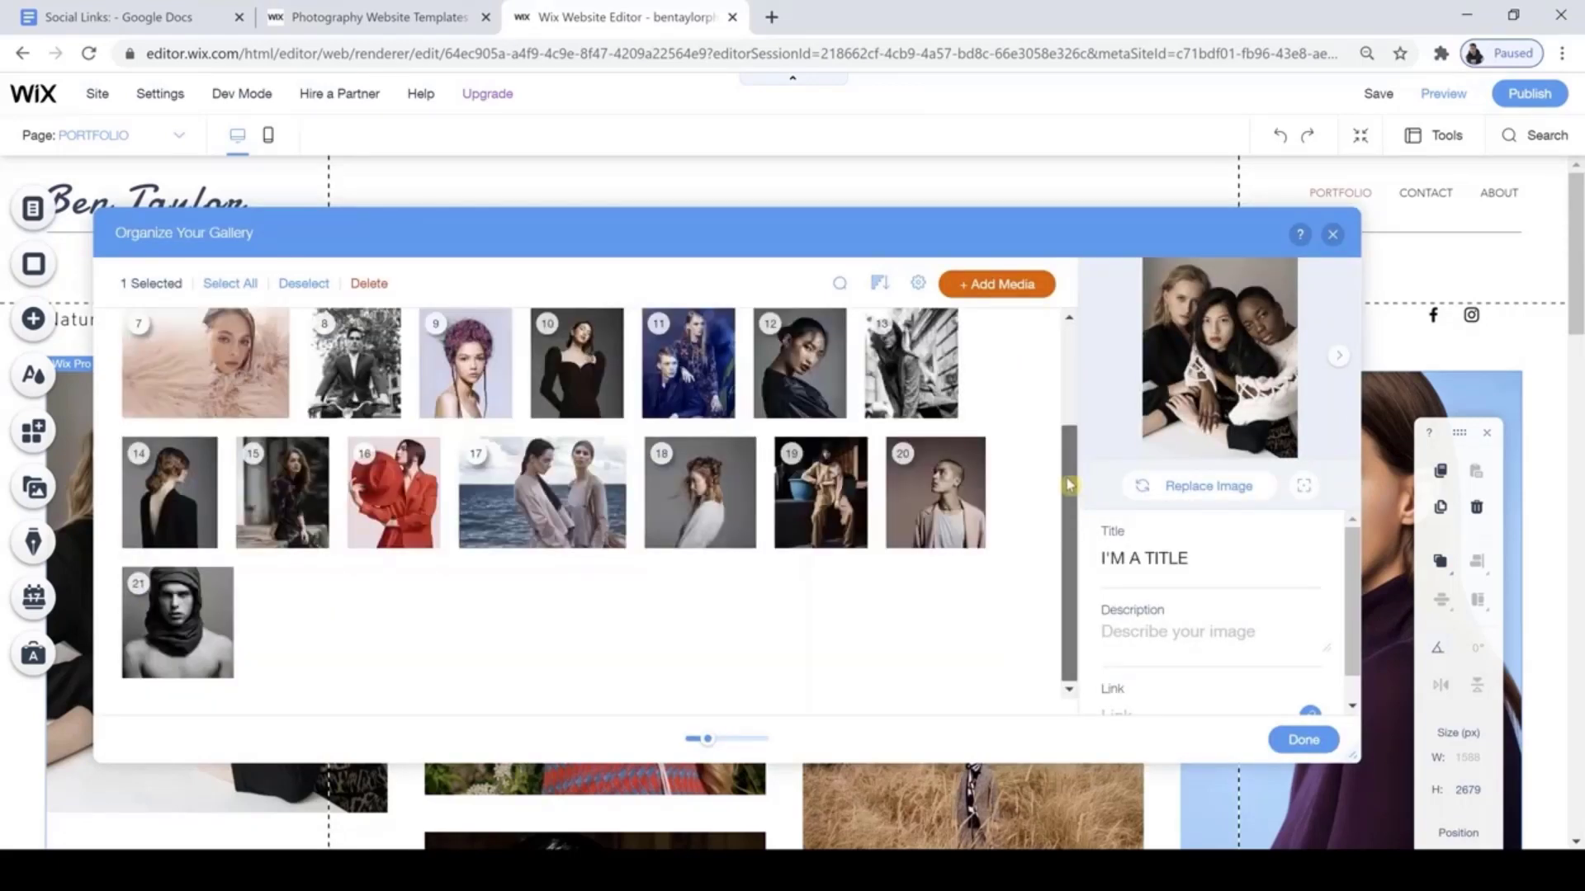
click(1072, 335)
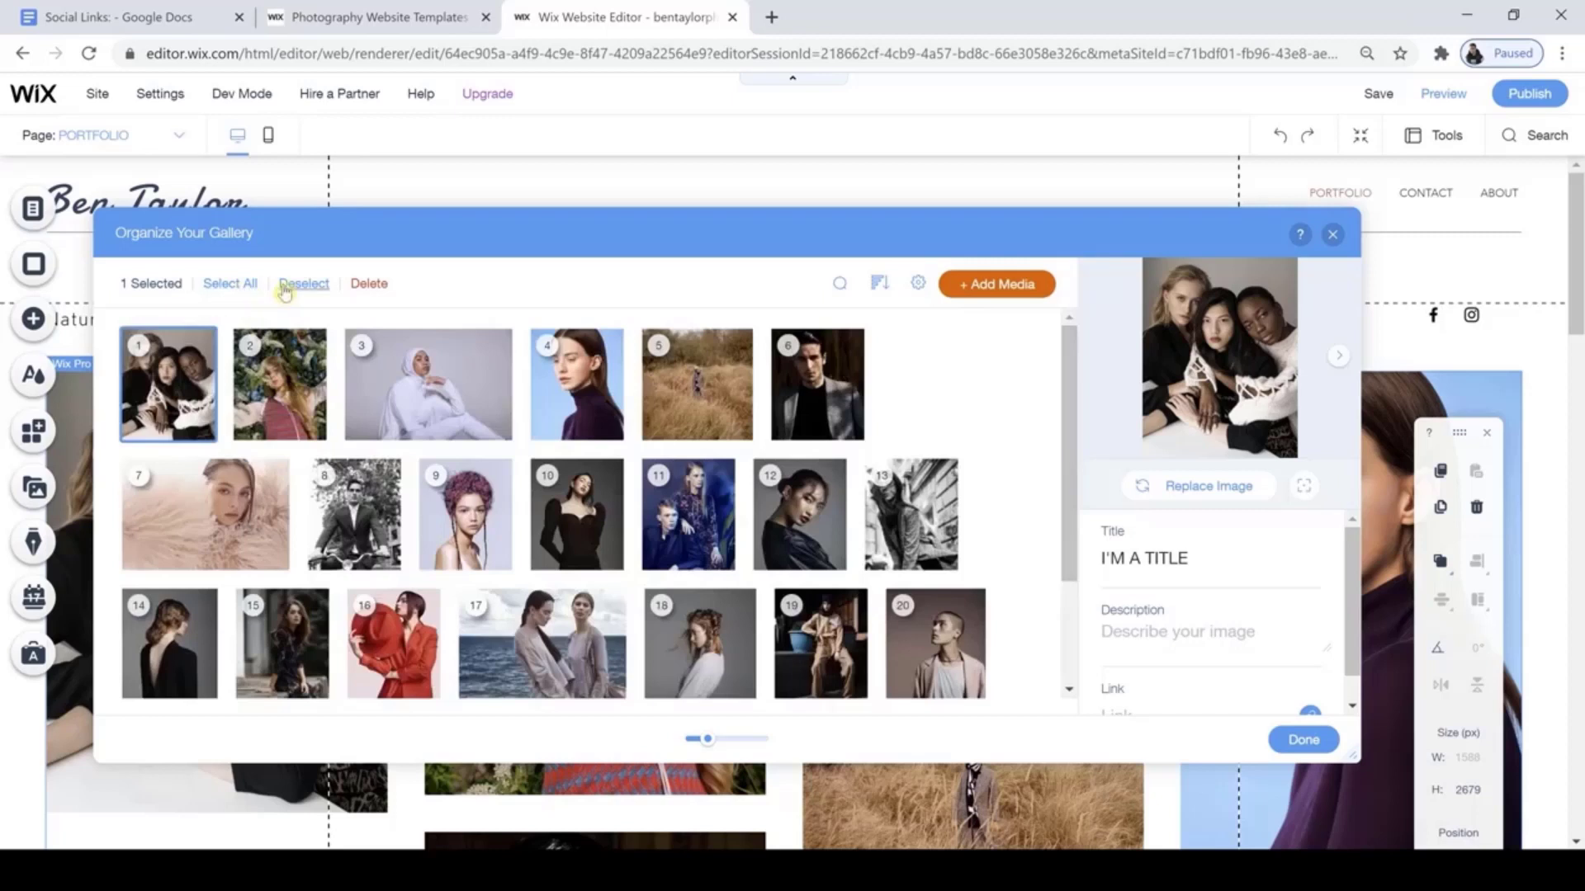
click(211, 284)
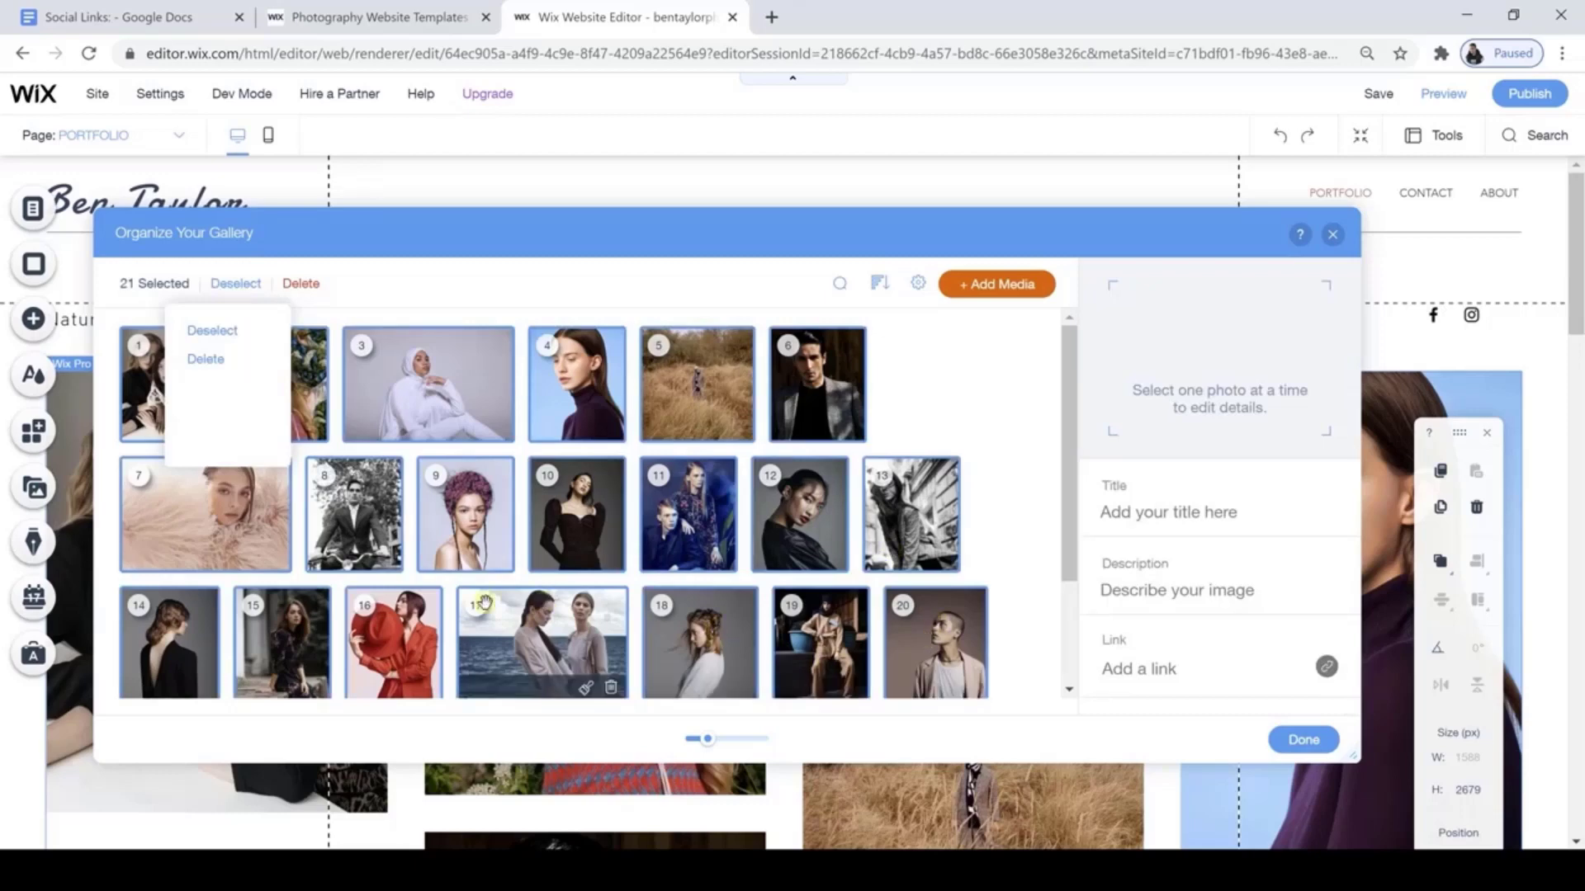
click(205, 360)
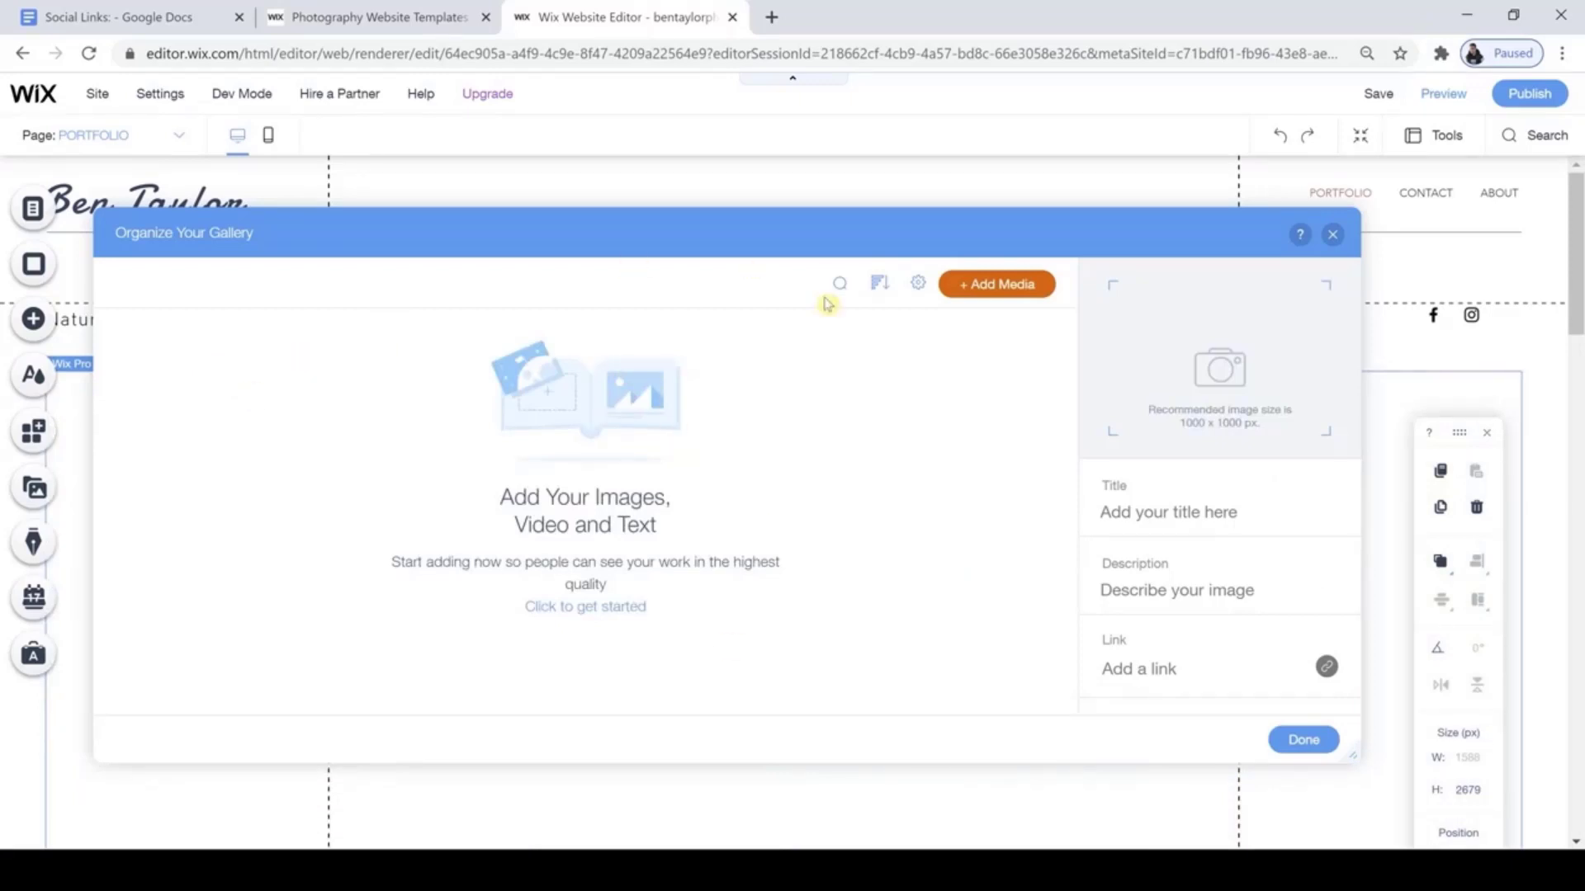
Upload all the photos from the Documents > WIX > Pictures For Website folder on the computer to the site files.
click(1008, 291)
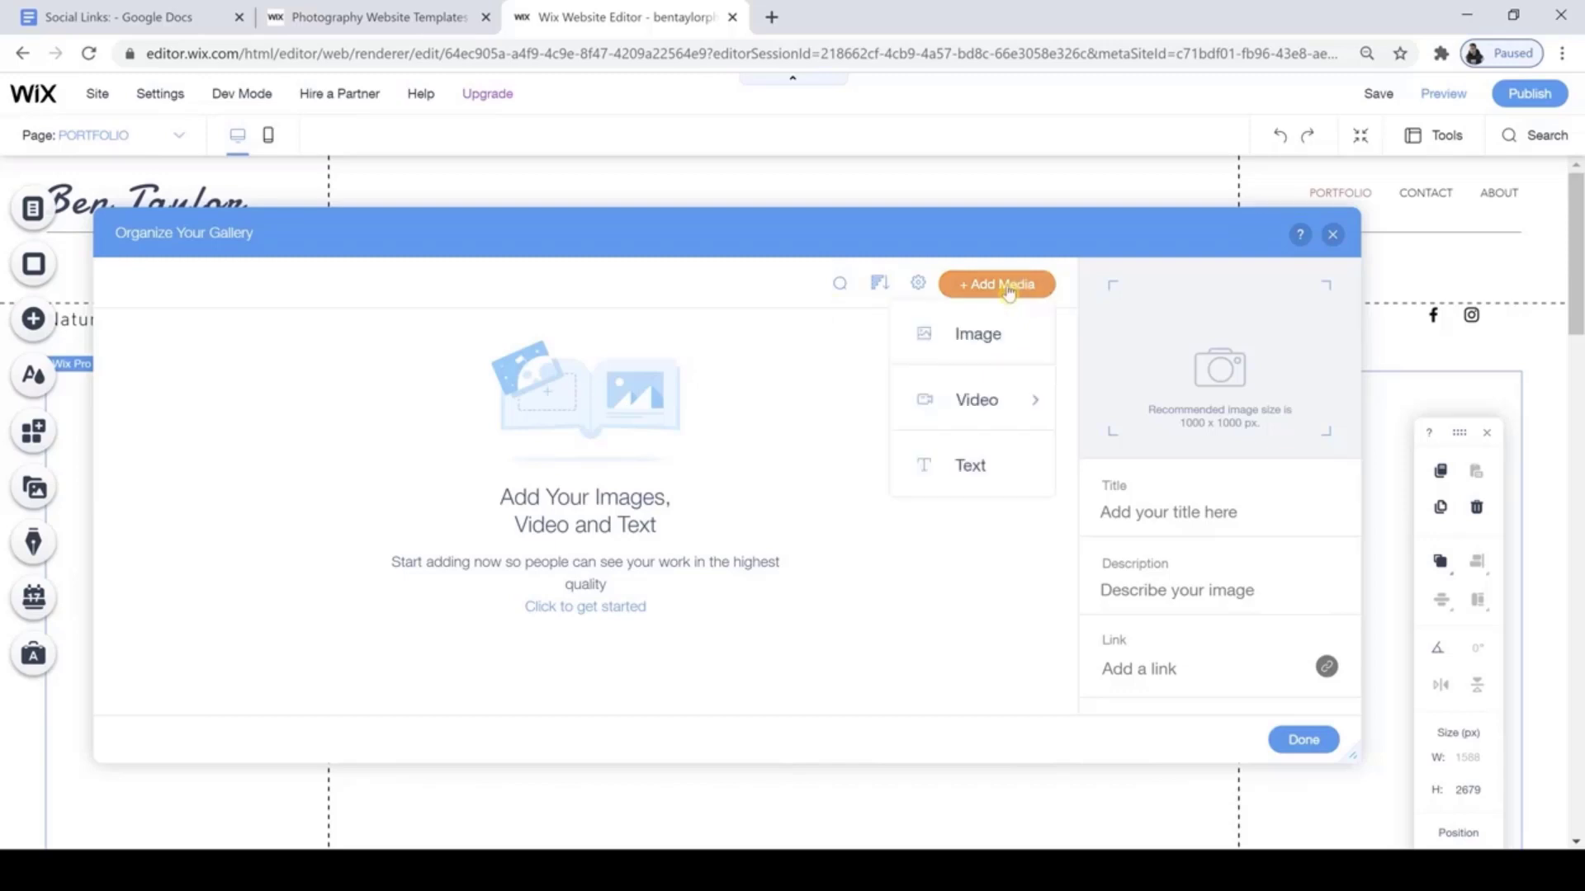
click(974, 332)
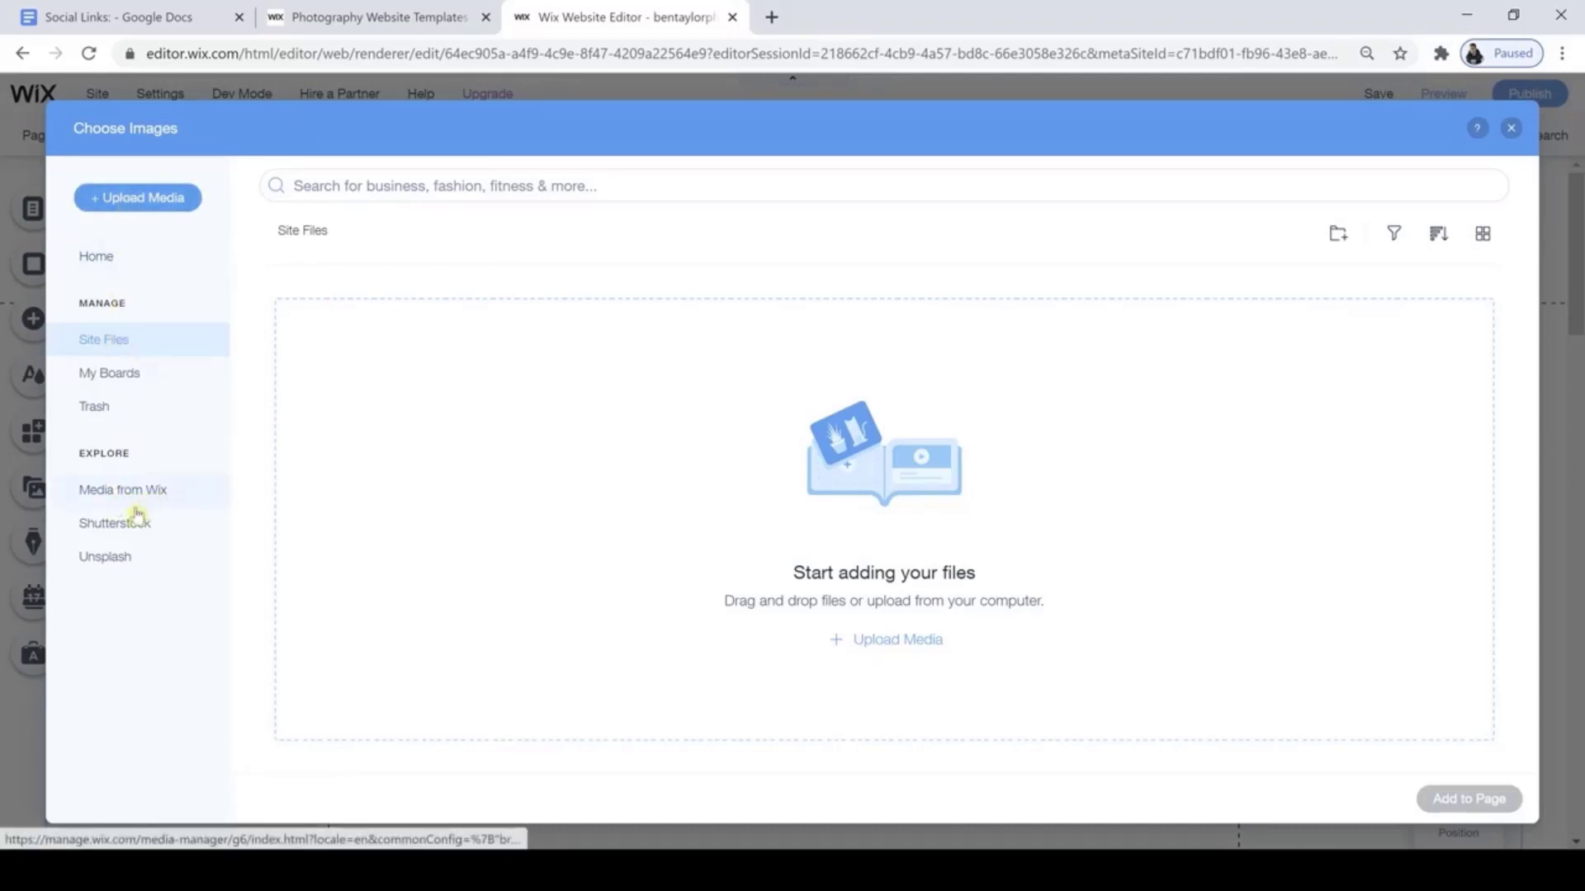
click(151, 208)
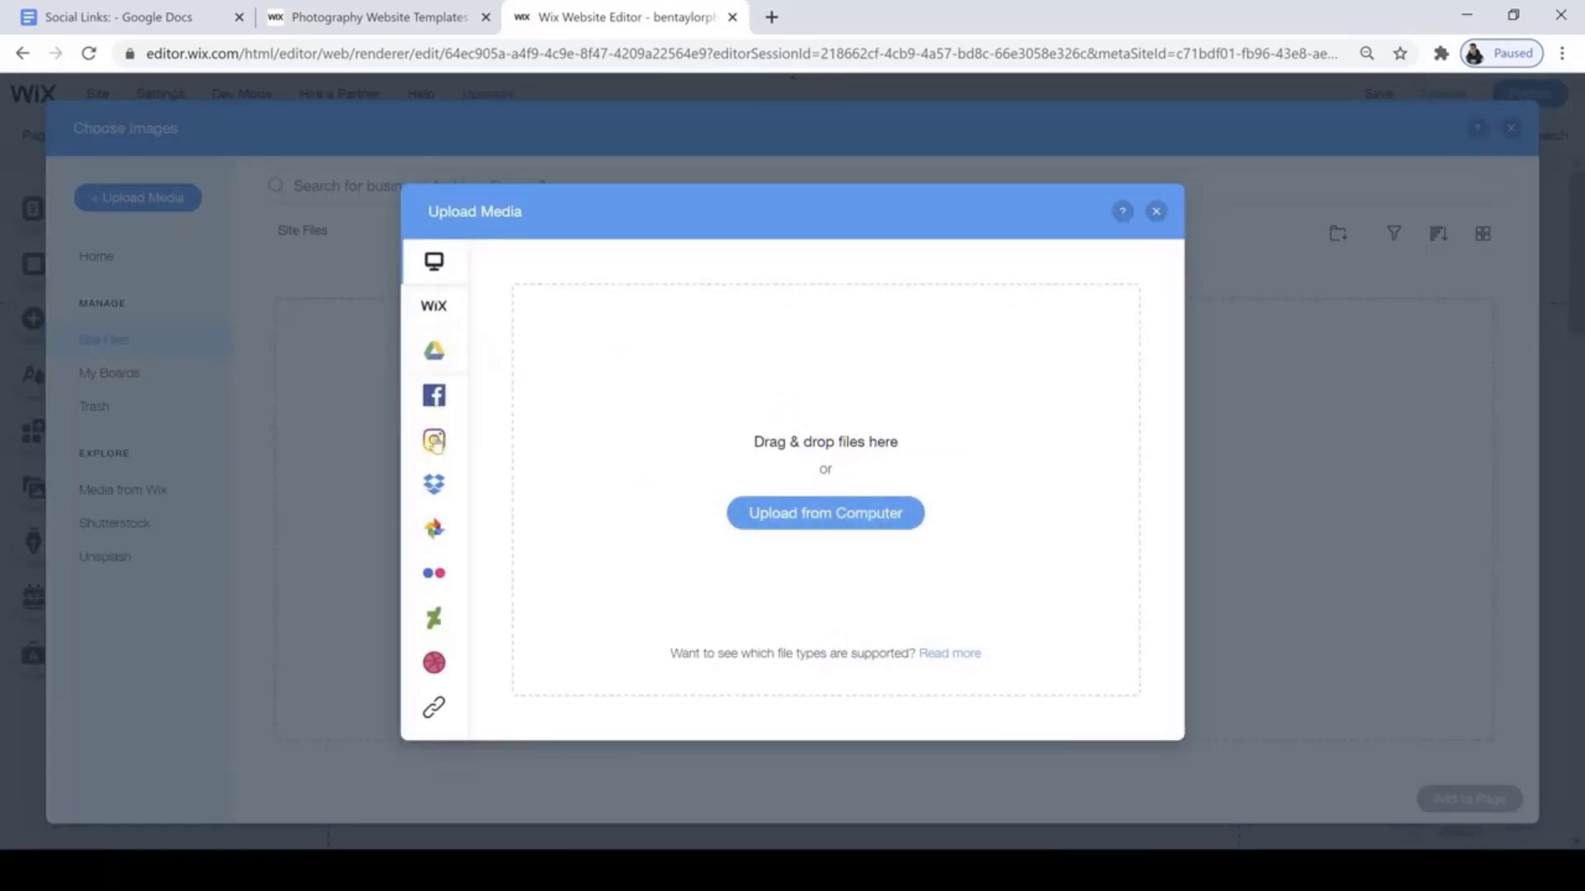
mouse_move(442, 634)
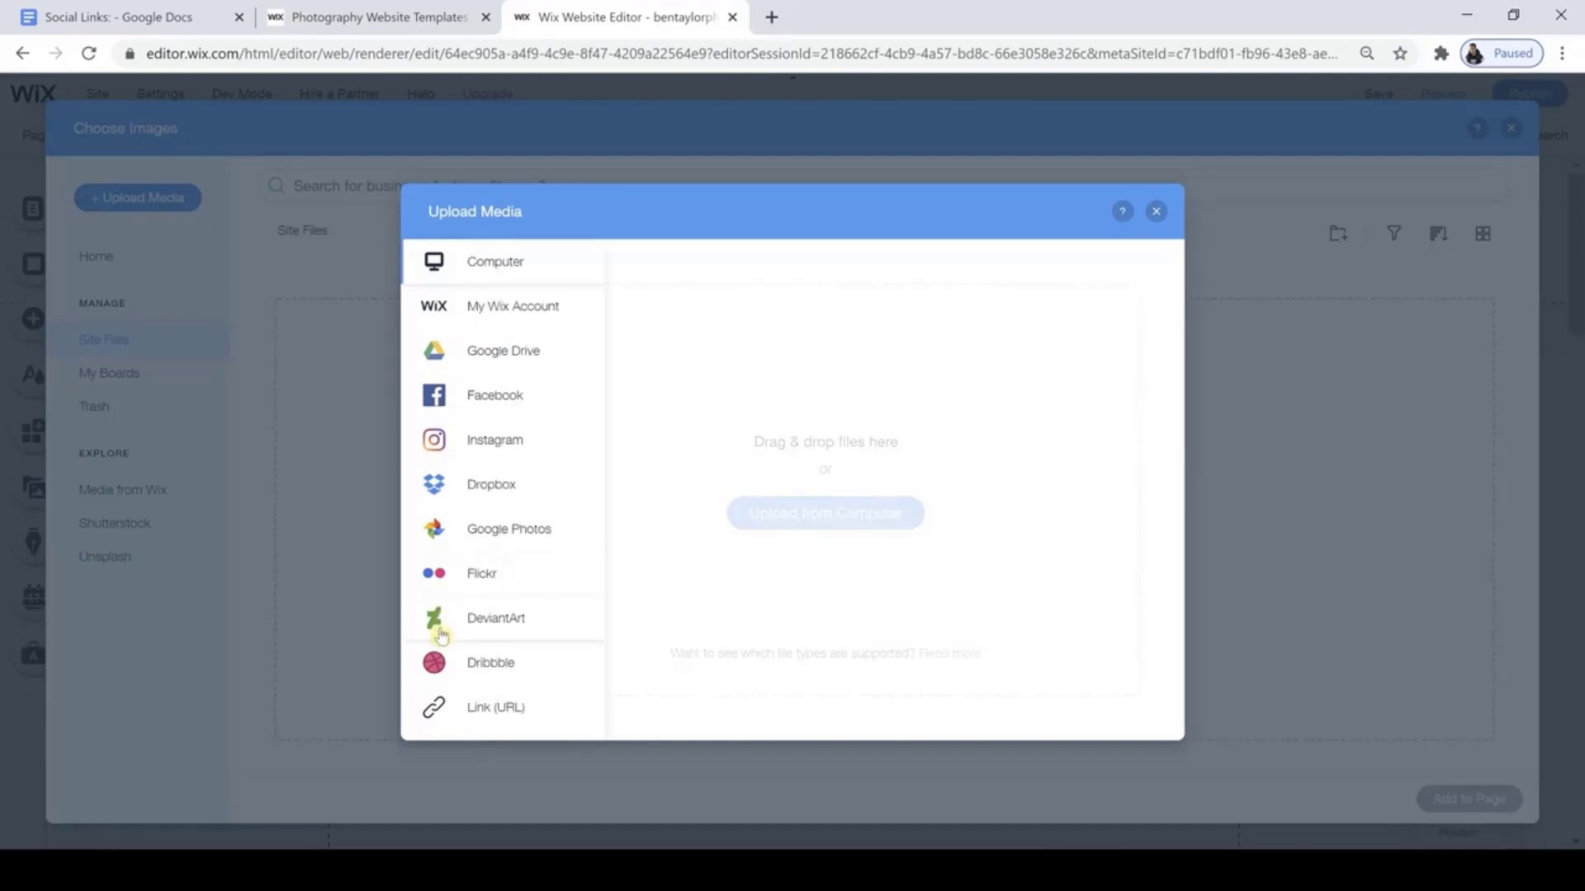
click(800, 516)
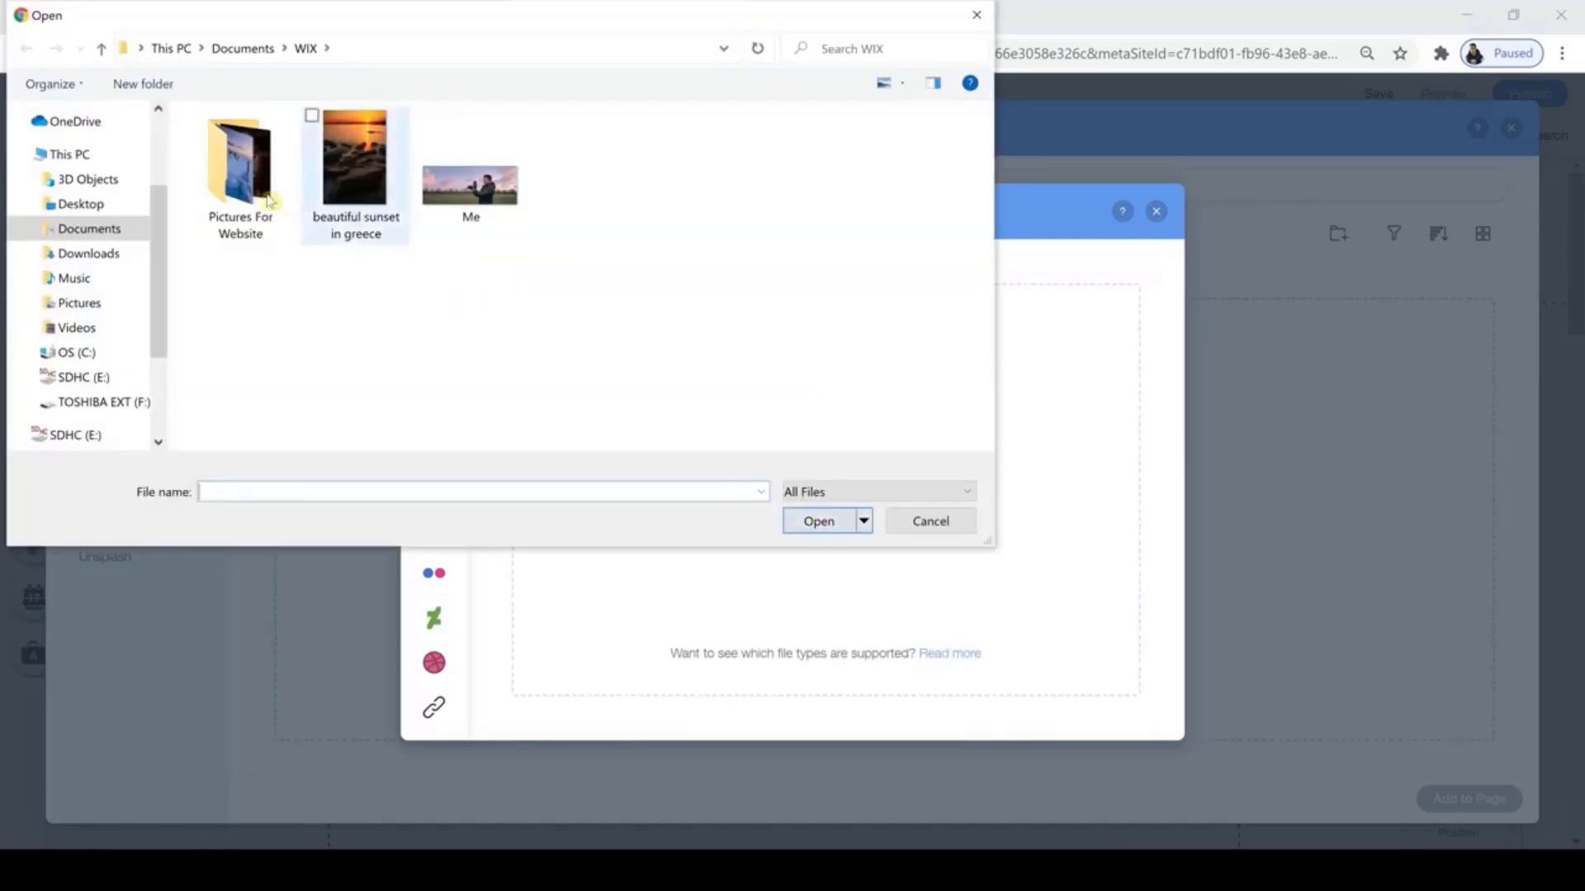
double_click(223, 185)
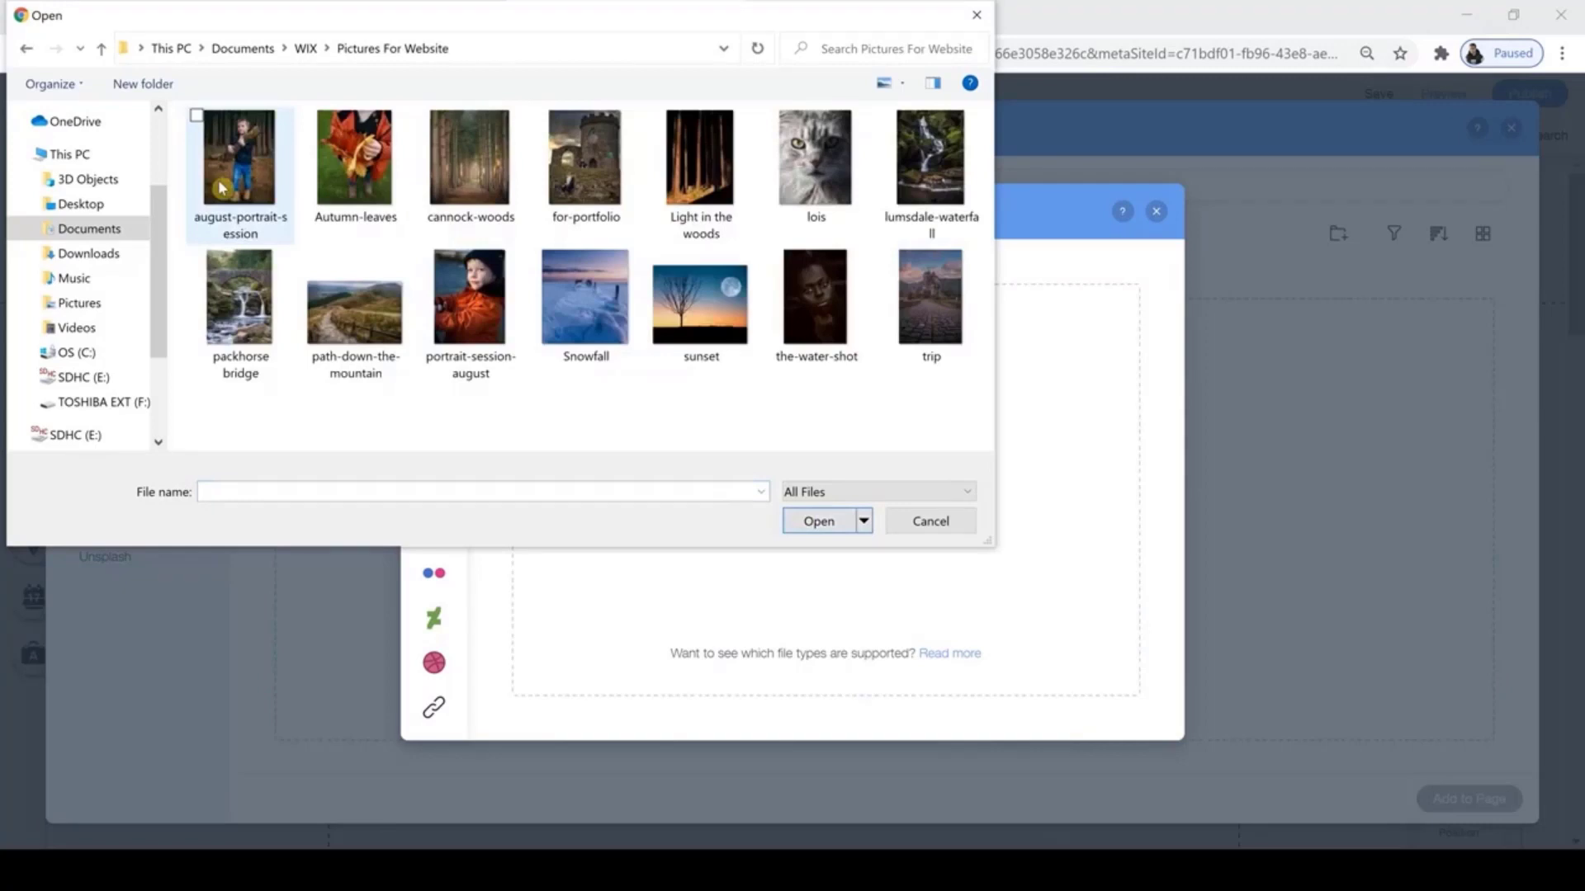
click(221, 188)
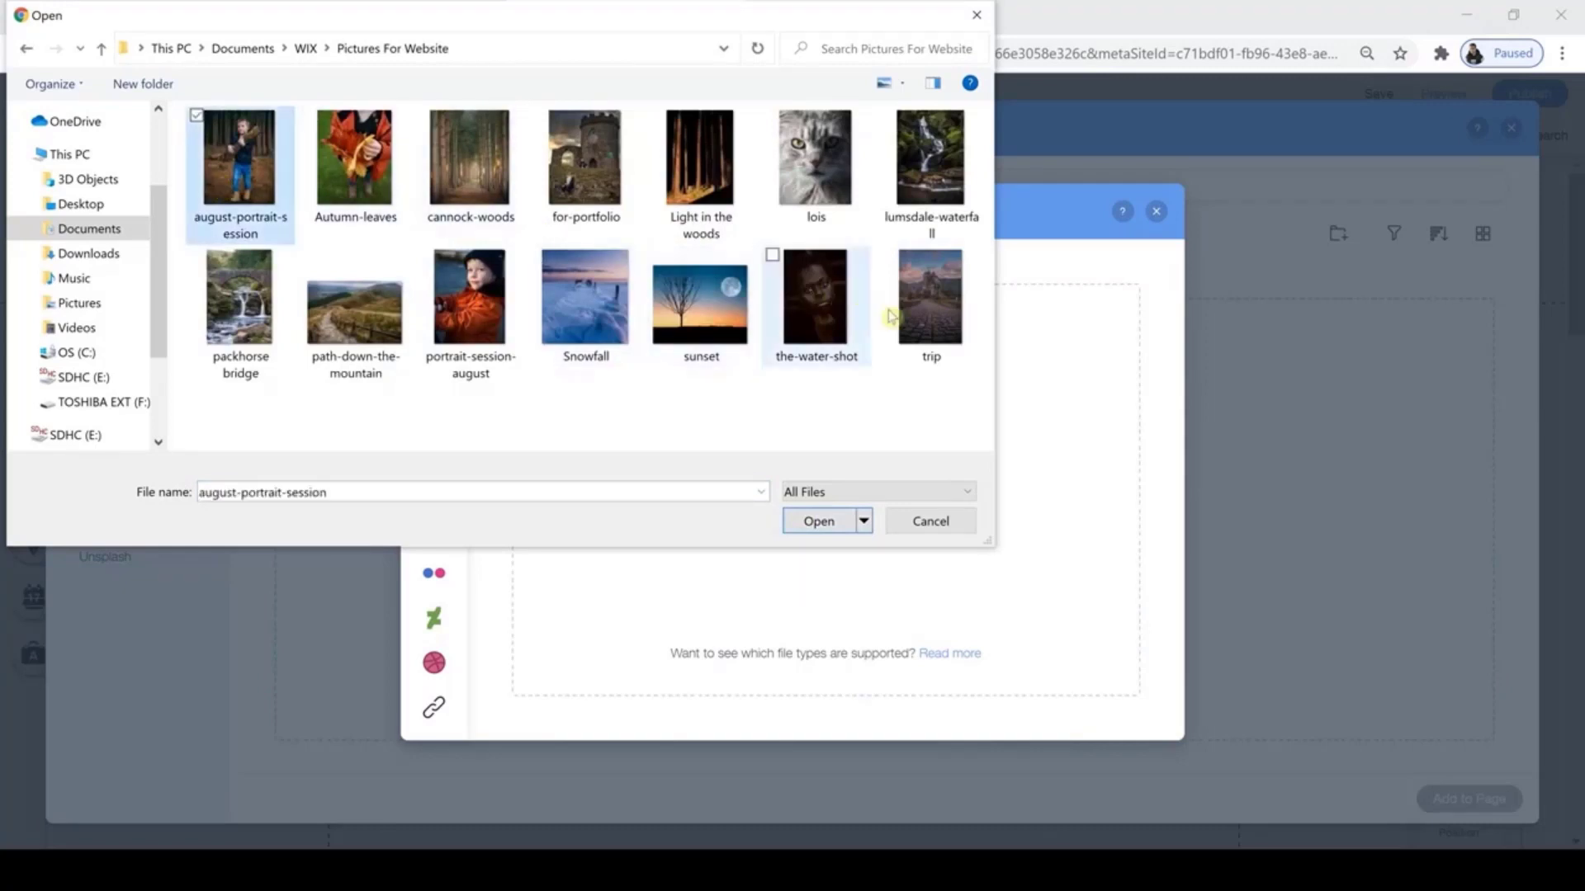
shift+click(922, 315)
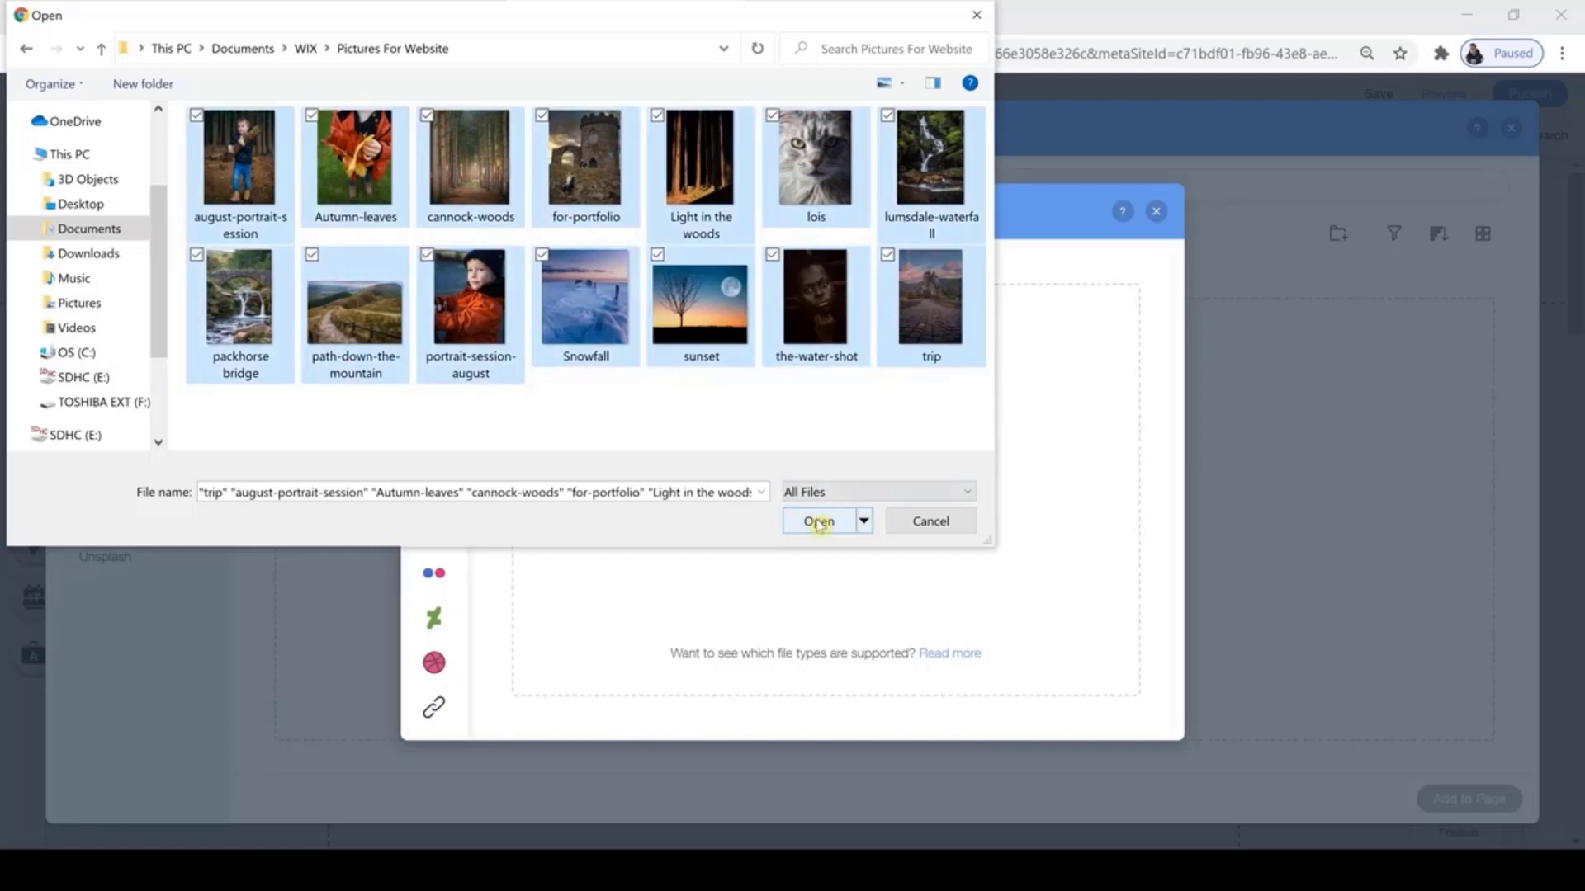
click(820, 522)
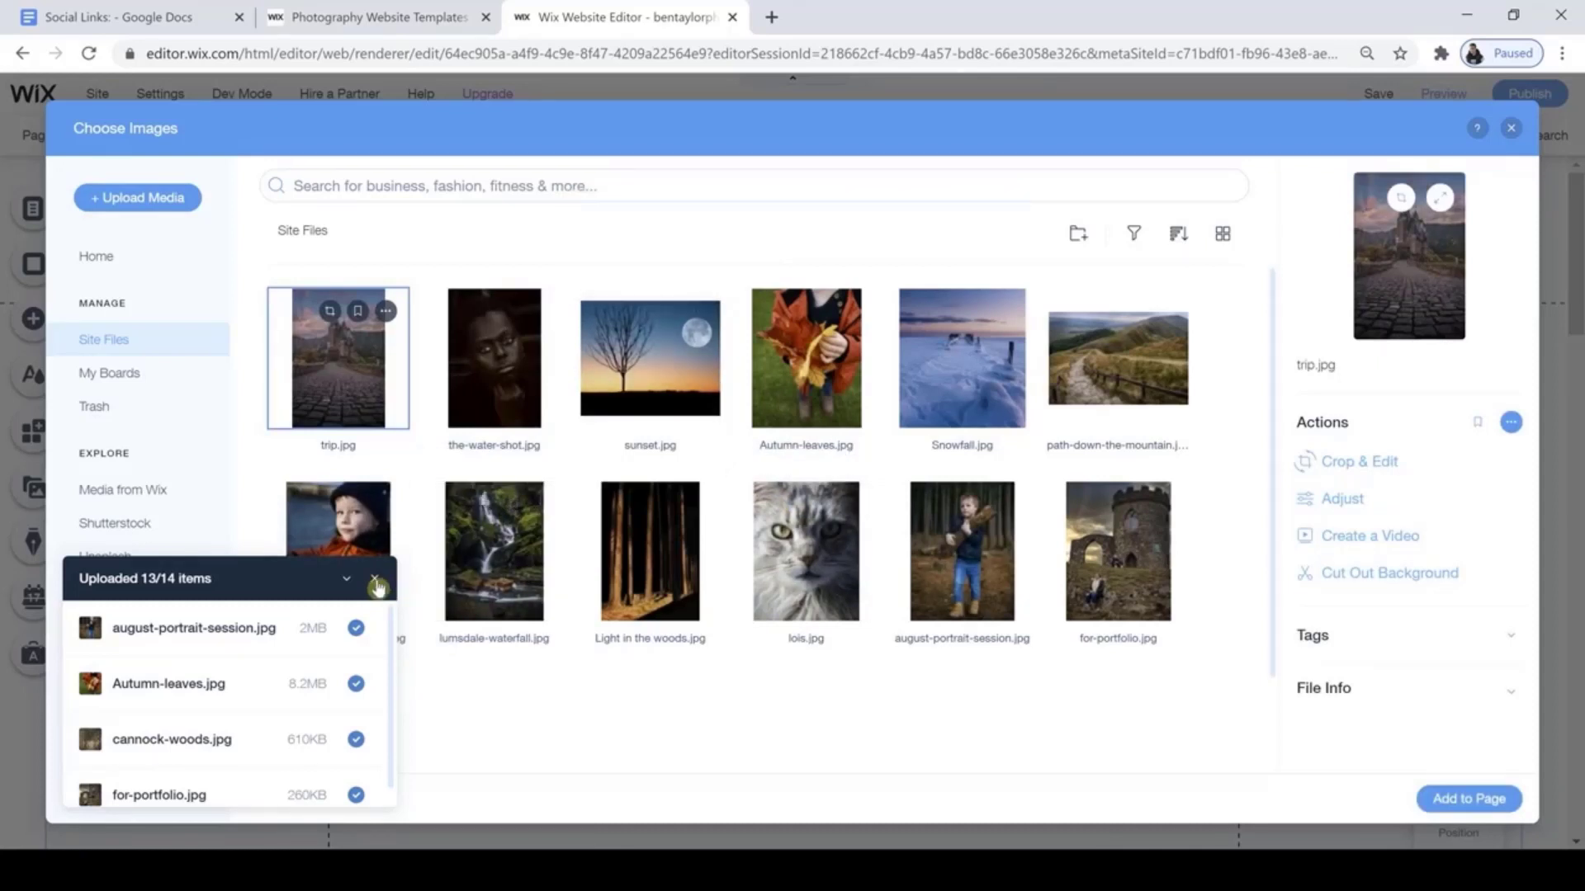
Dismiss the upload progress, add all the uploaded photos in Site Files to the portfolio gallery, and finish organizing it.
click(375, 582)
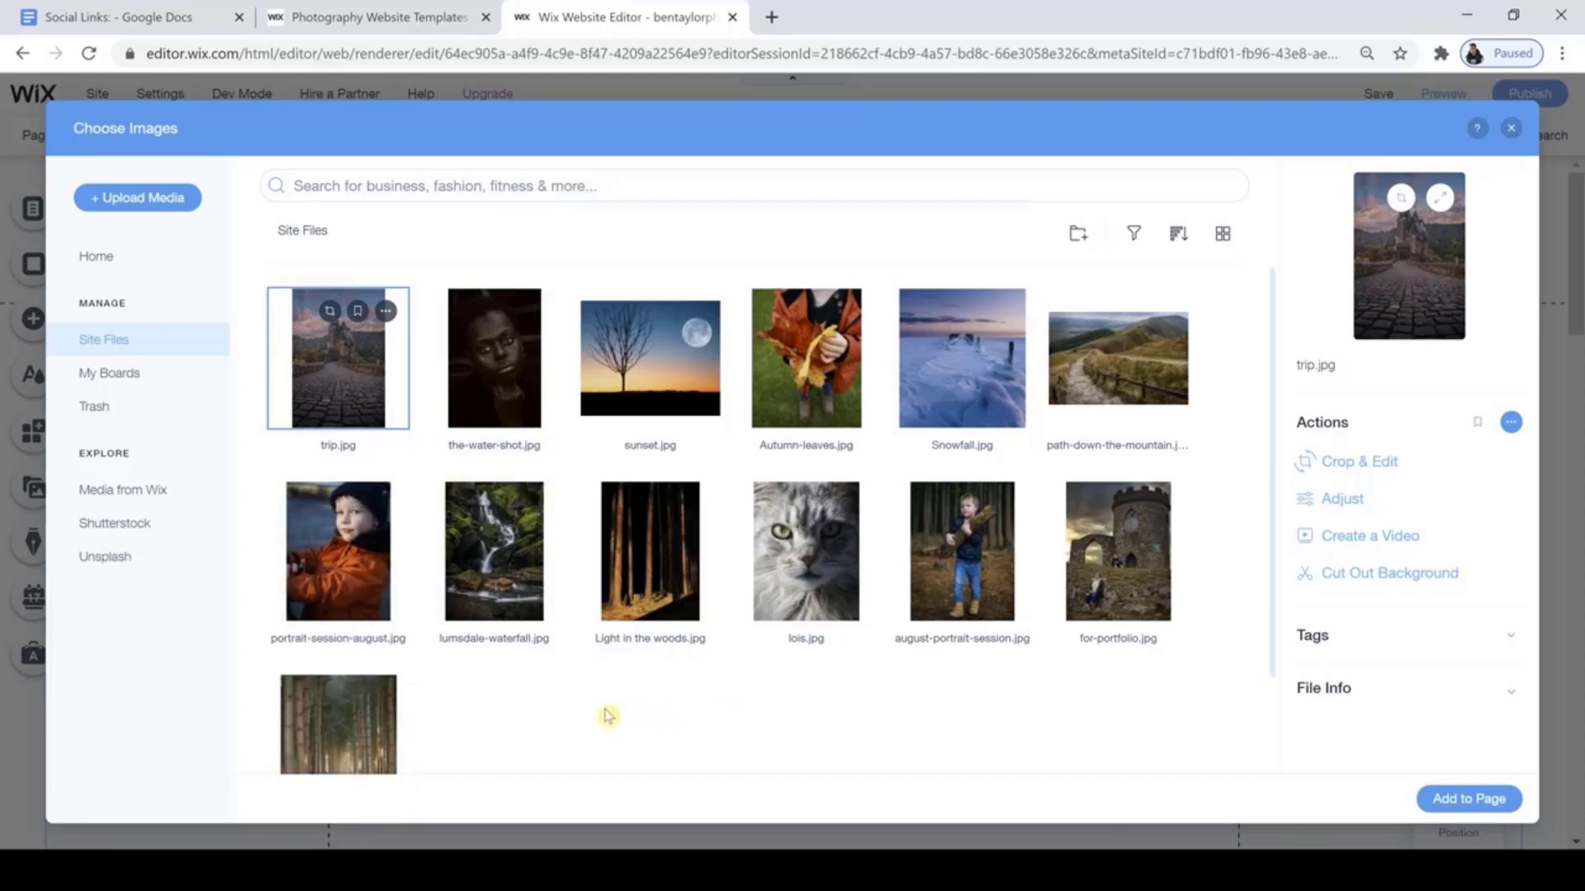
shift+click(361, 721)
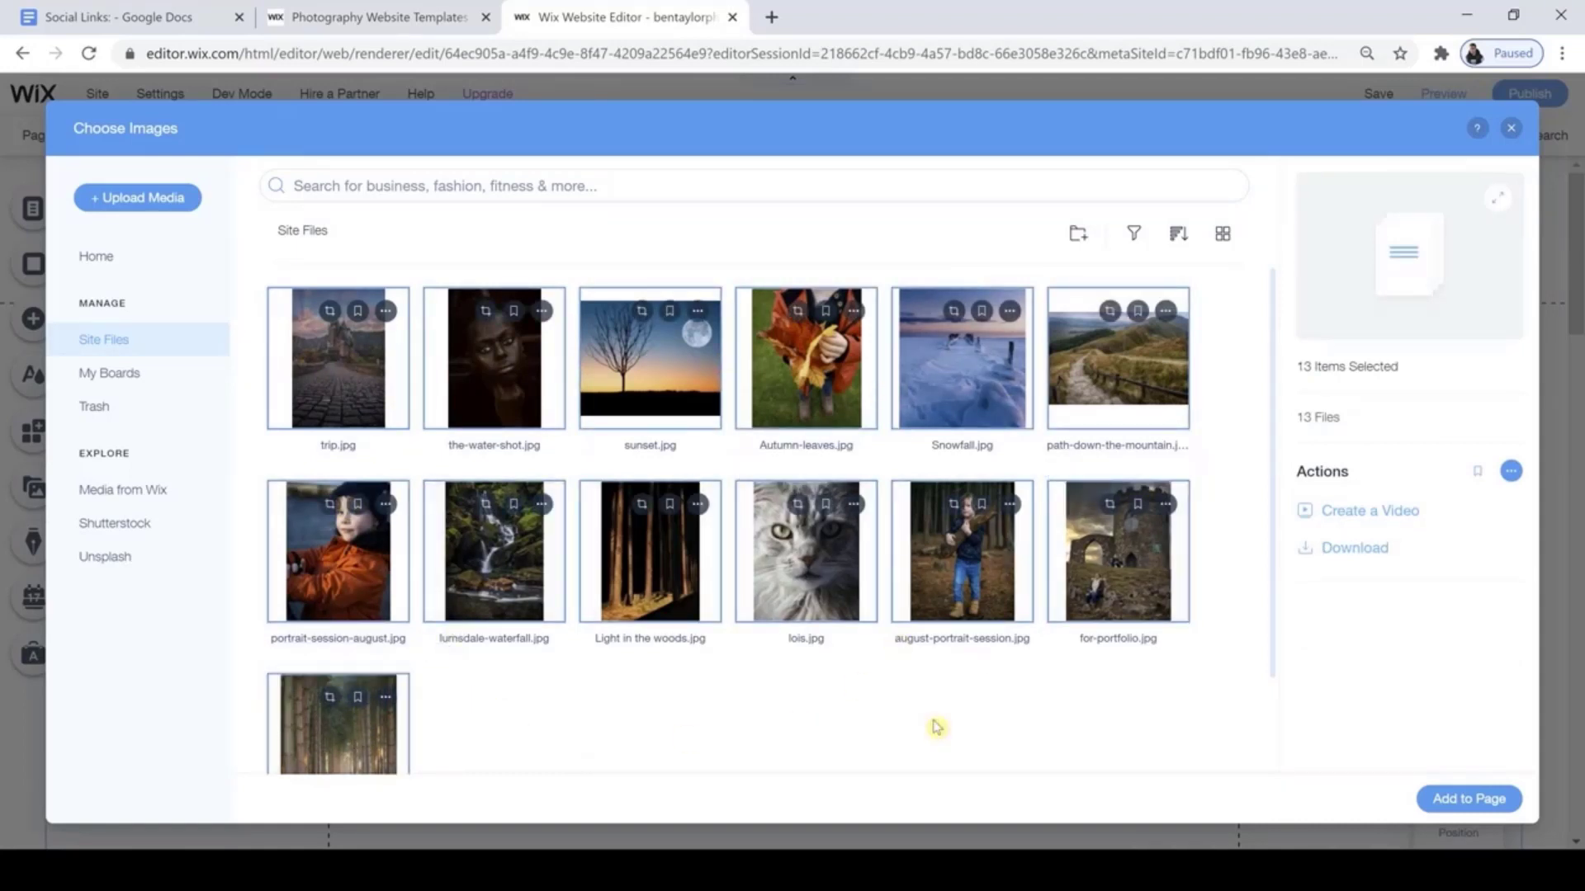
click(1472, 799)
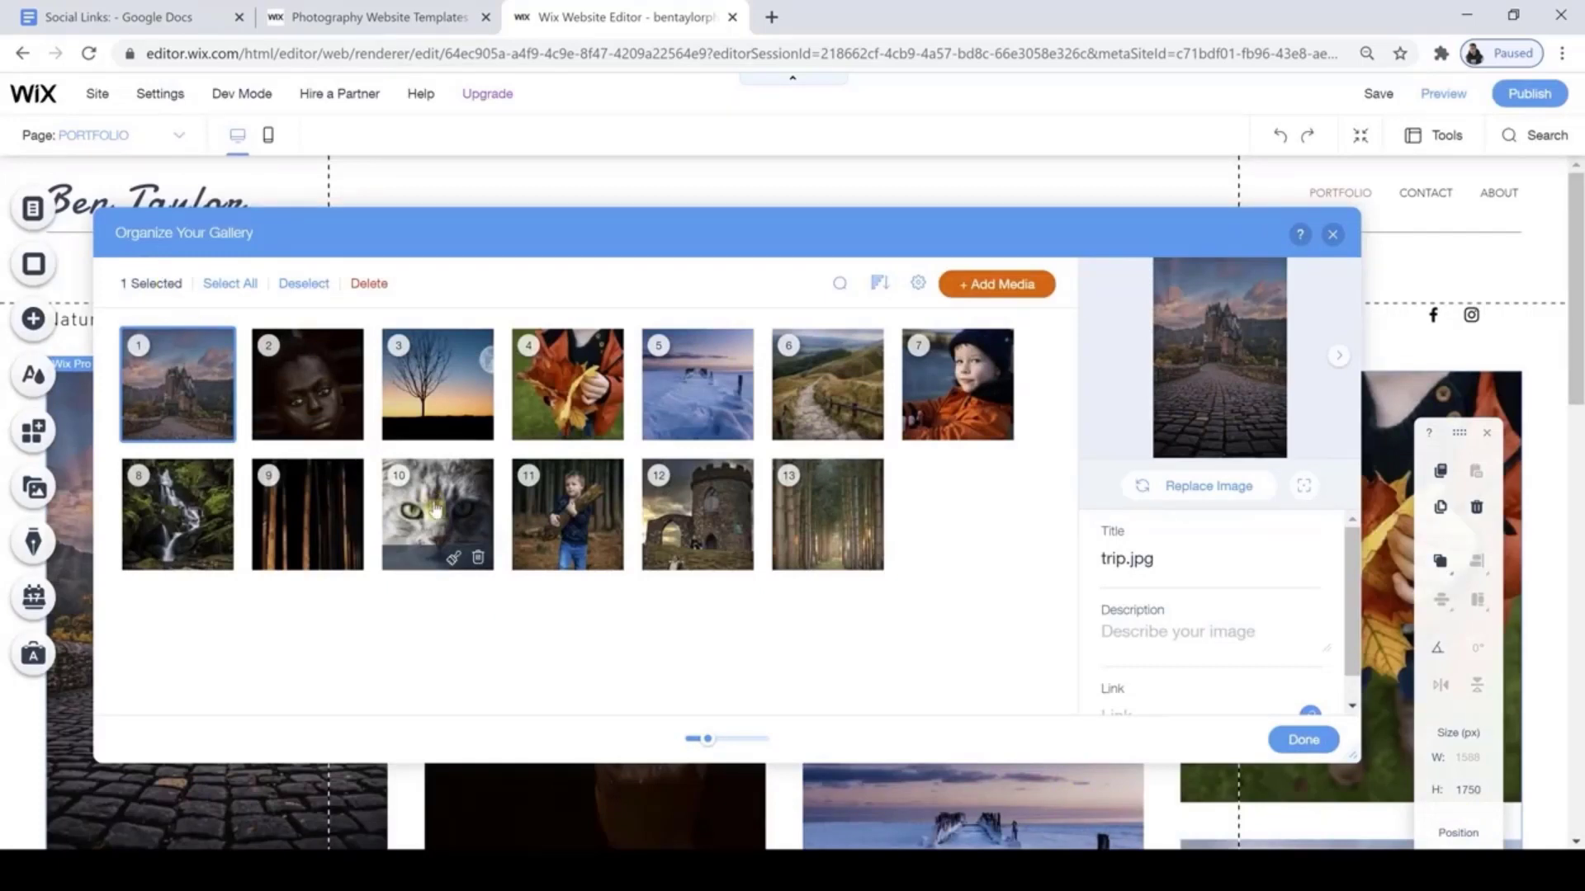
drag(703, 739, 707, 741)
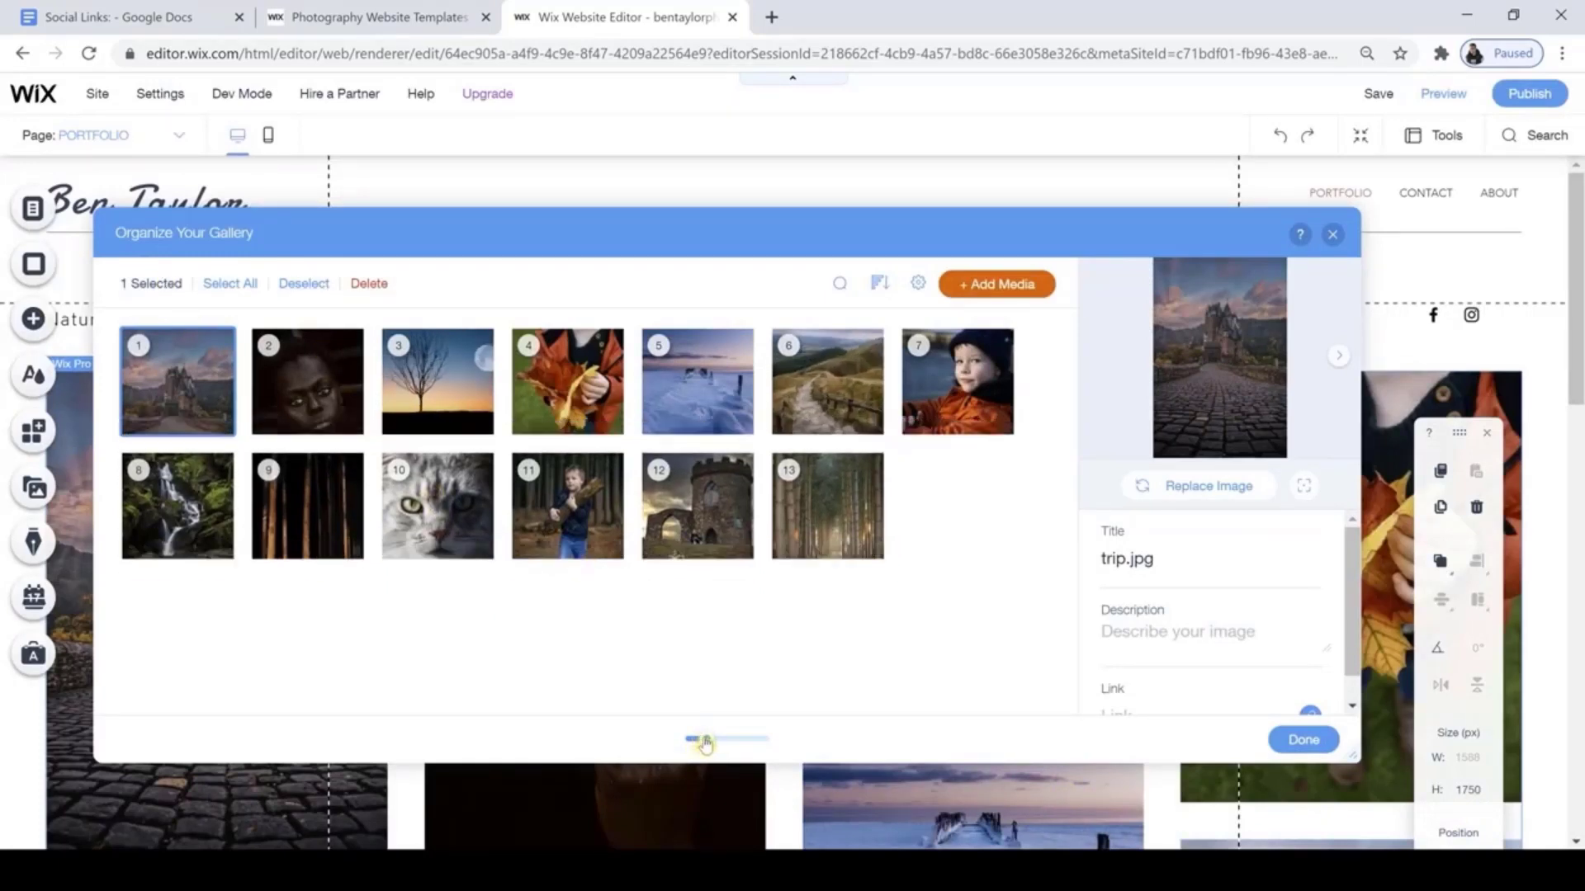
click(1302, 740)
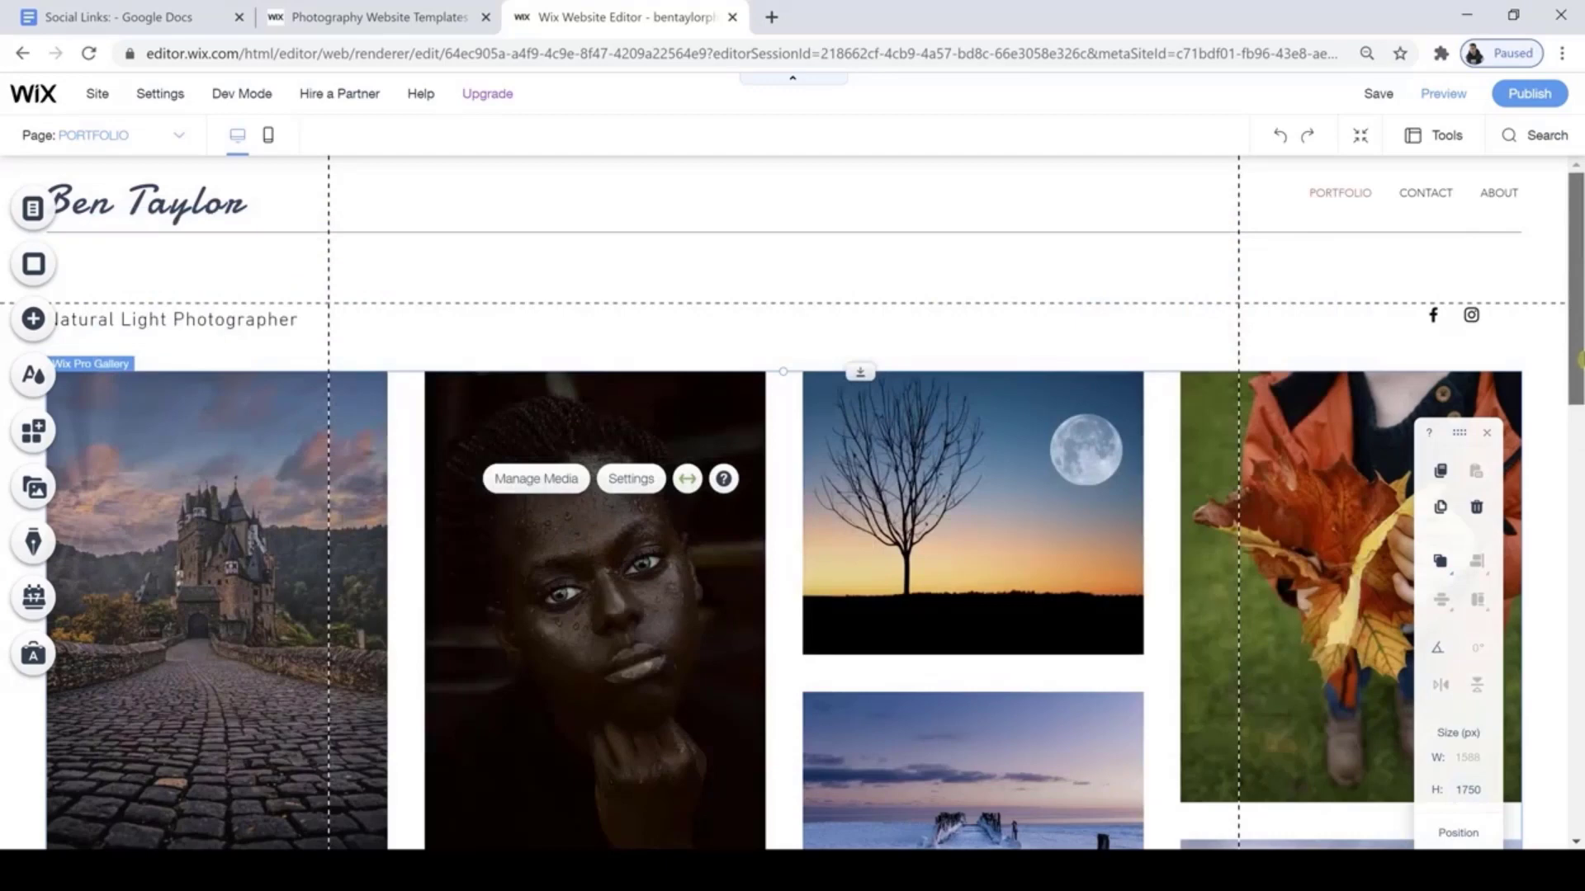
Look through the portfolio page to check how the new photos are laid out in the gallery.
scroll(1578, 417, down, 4)
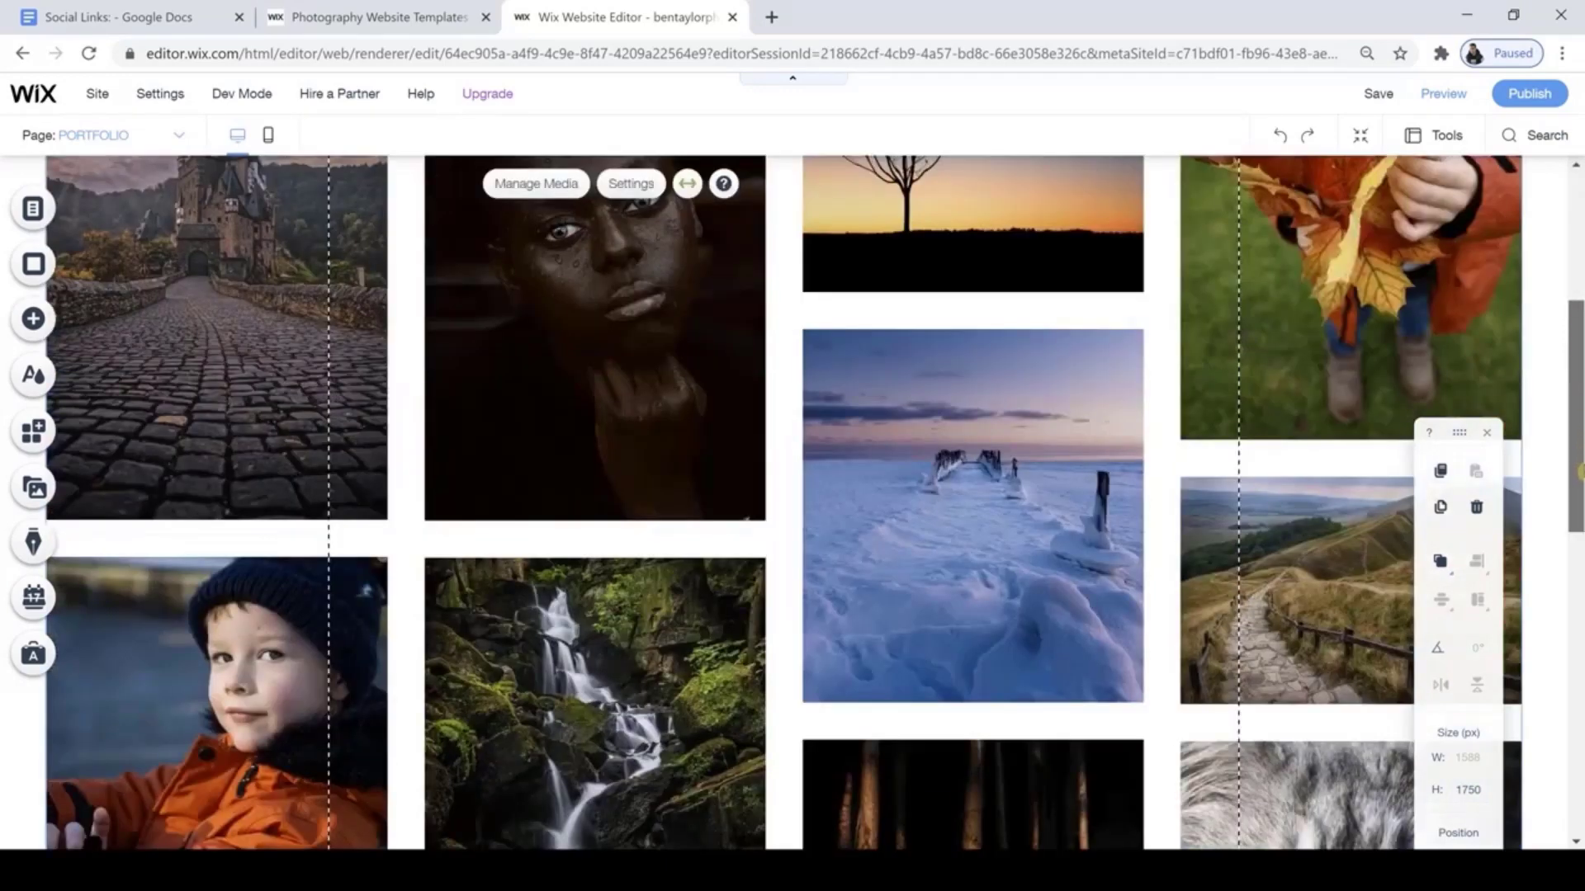
scroll(1578, 536, down, 5)
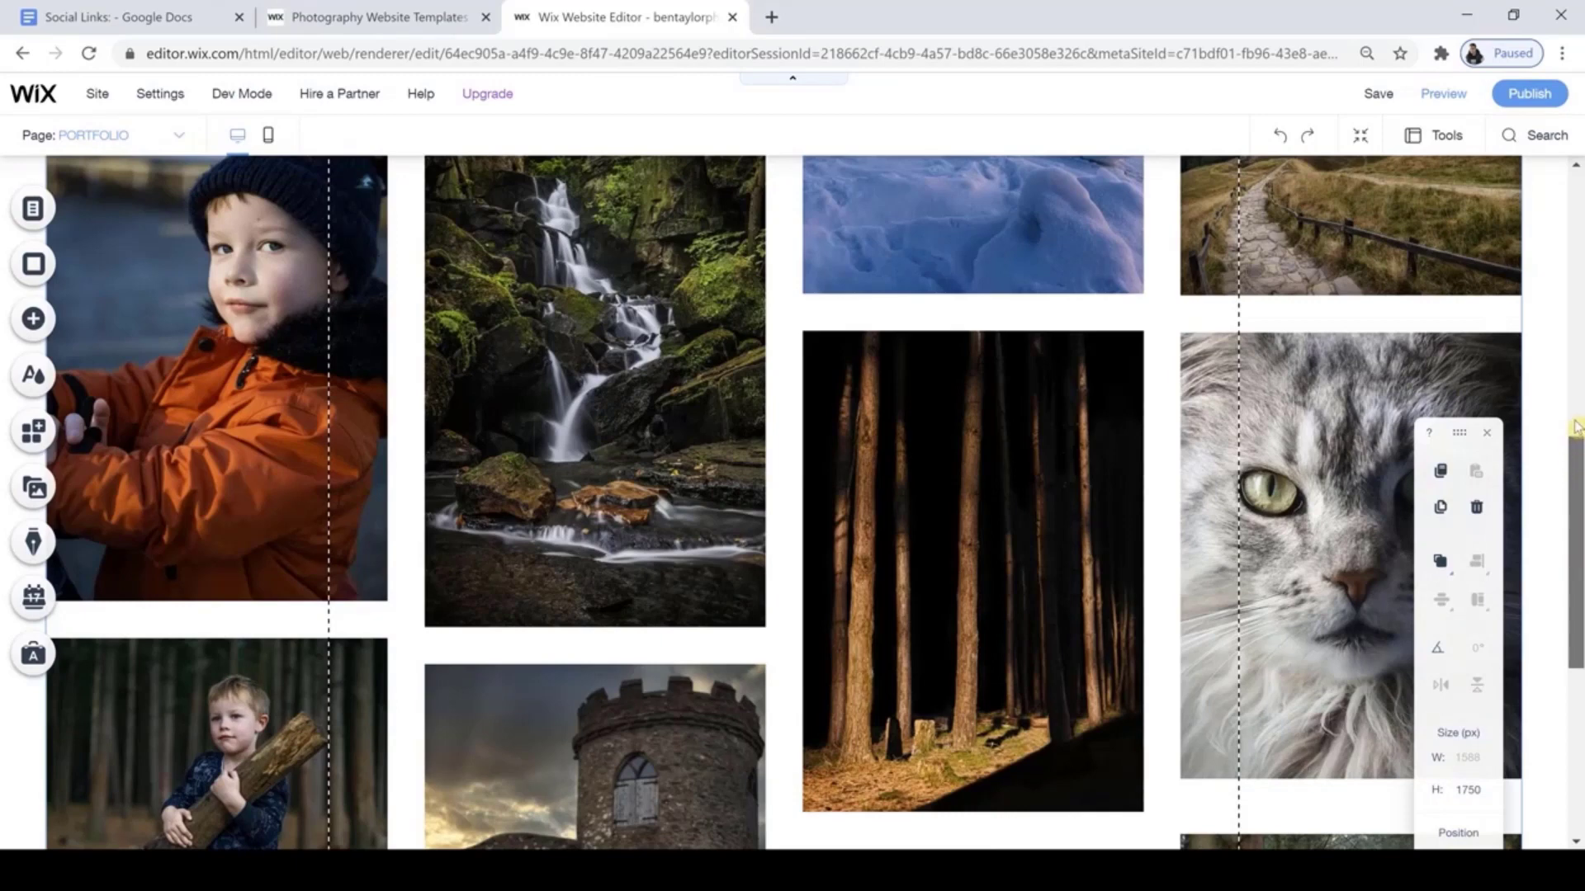
scroll(1576, 427, up, 4)
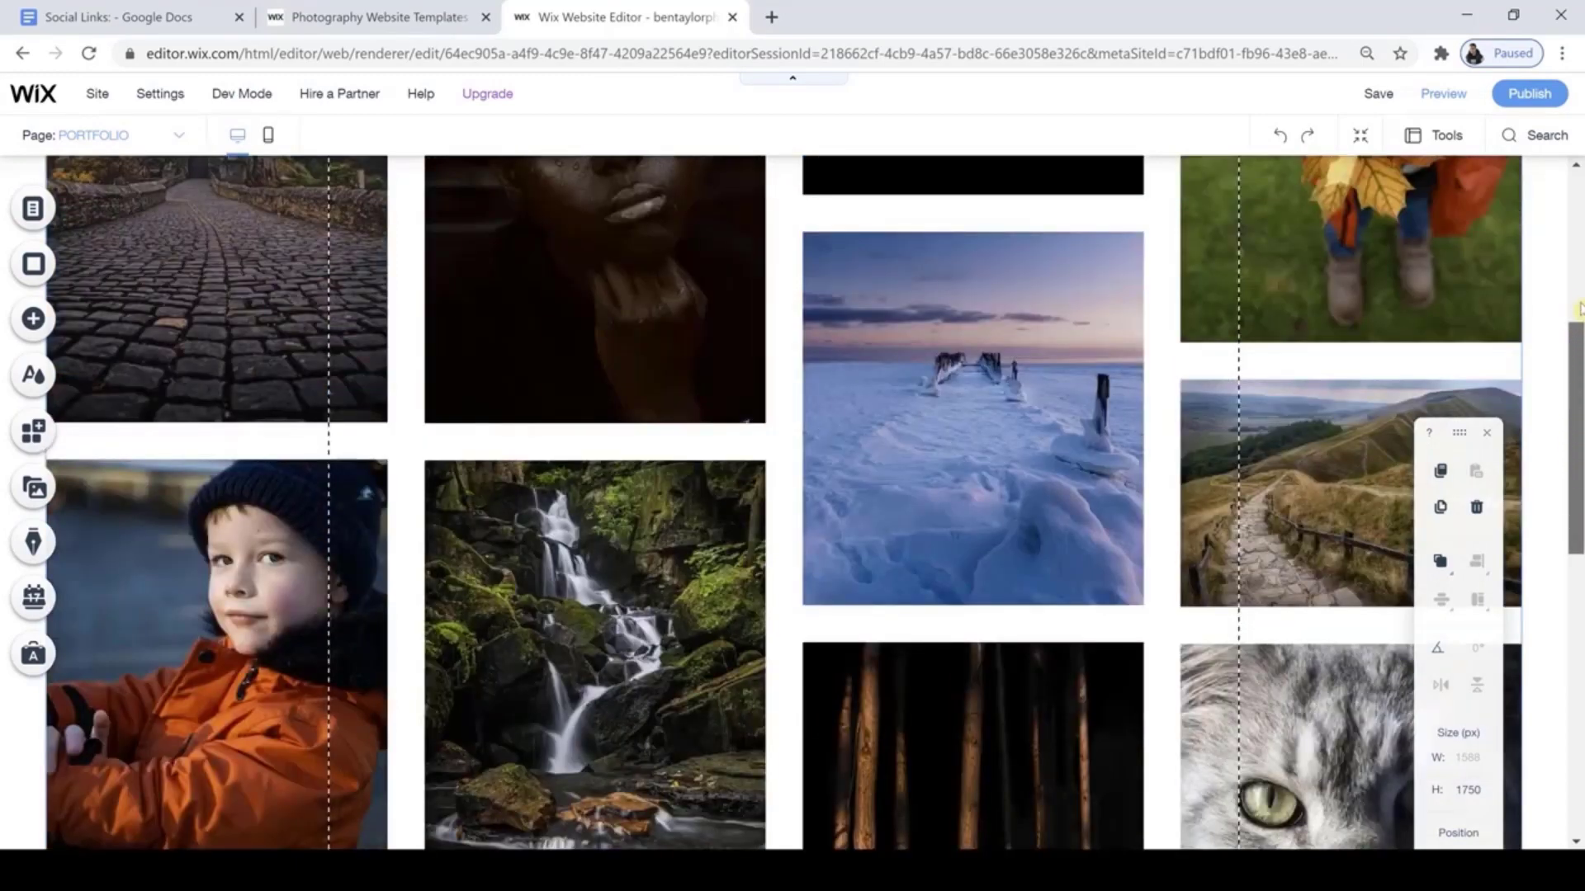
mouse_move(1581, 309)
mouse_down()
mouse_move(1581, 155)
mouse_move(1580, 281)
mouse_up()
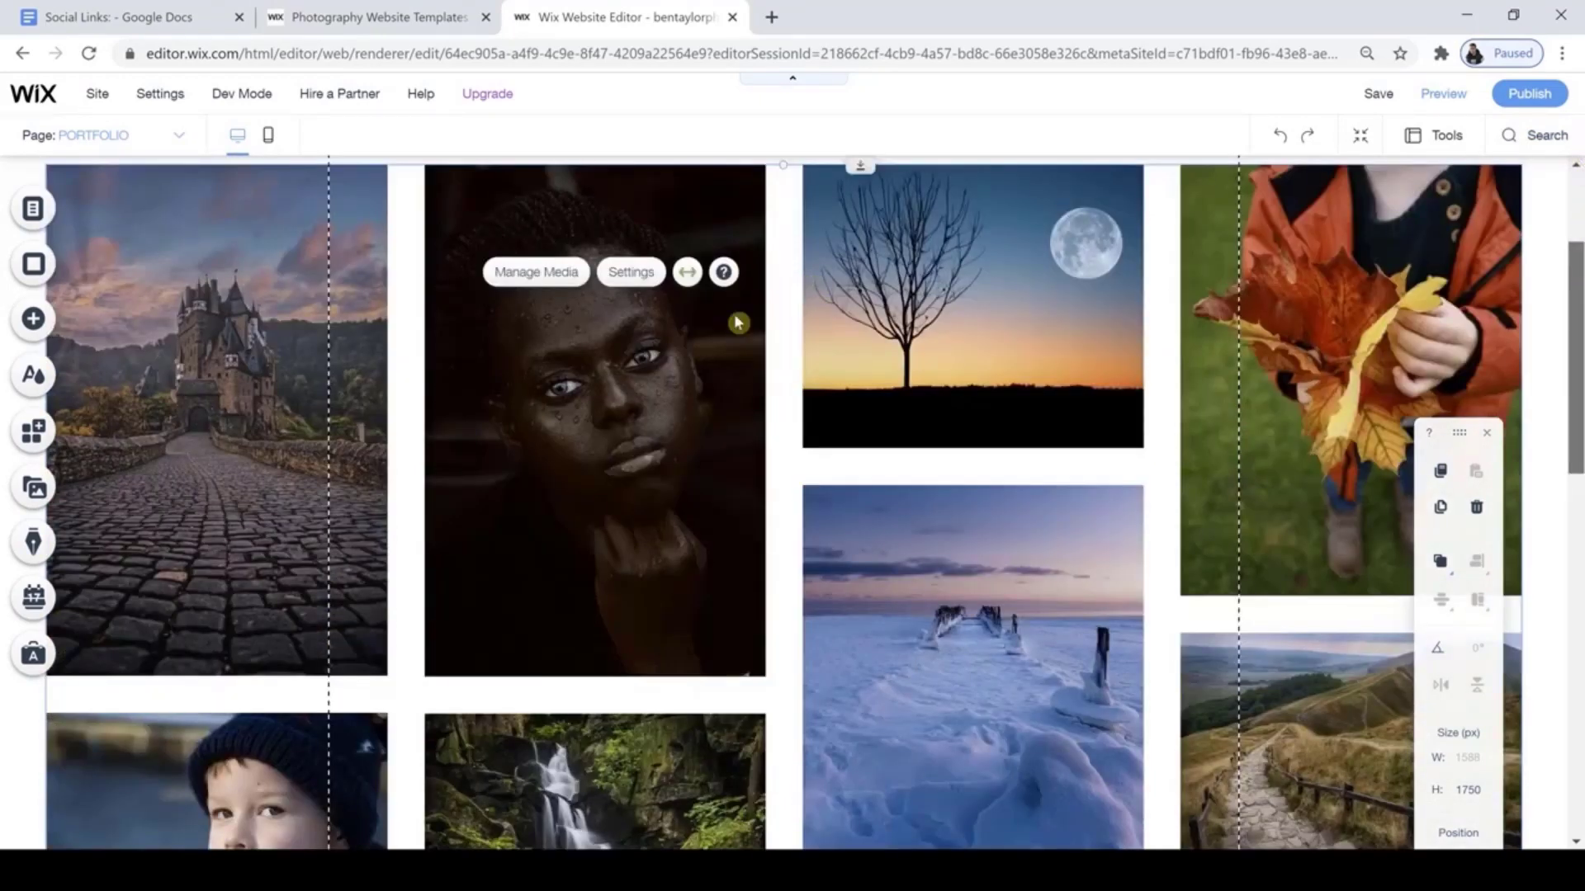
scroll(684, 341, up, 3)
click(684, 341)
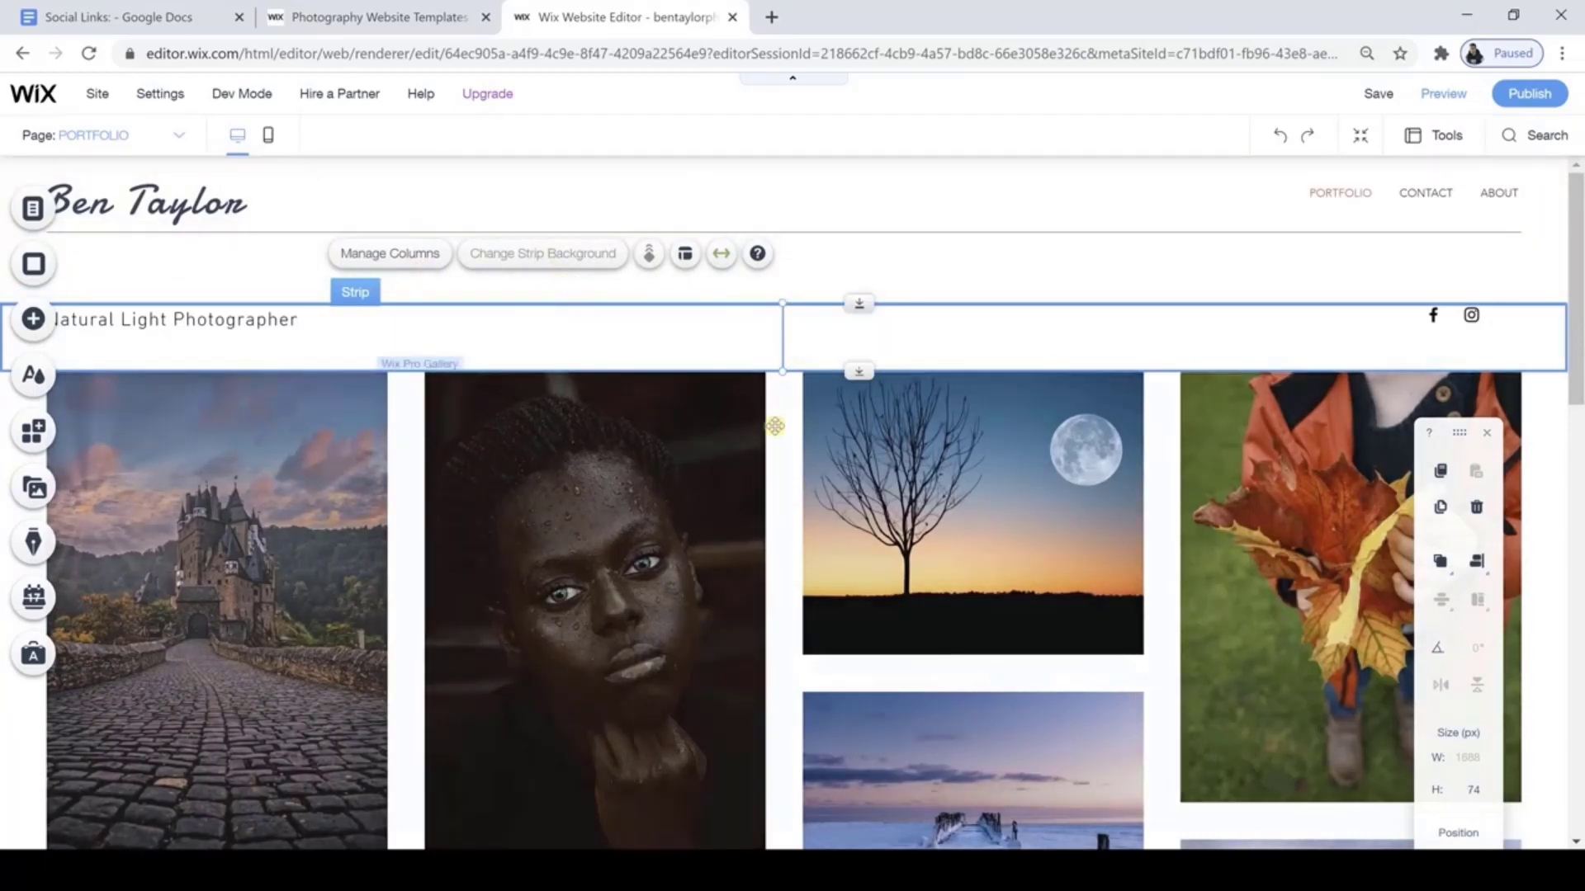
click(755, 475)
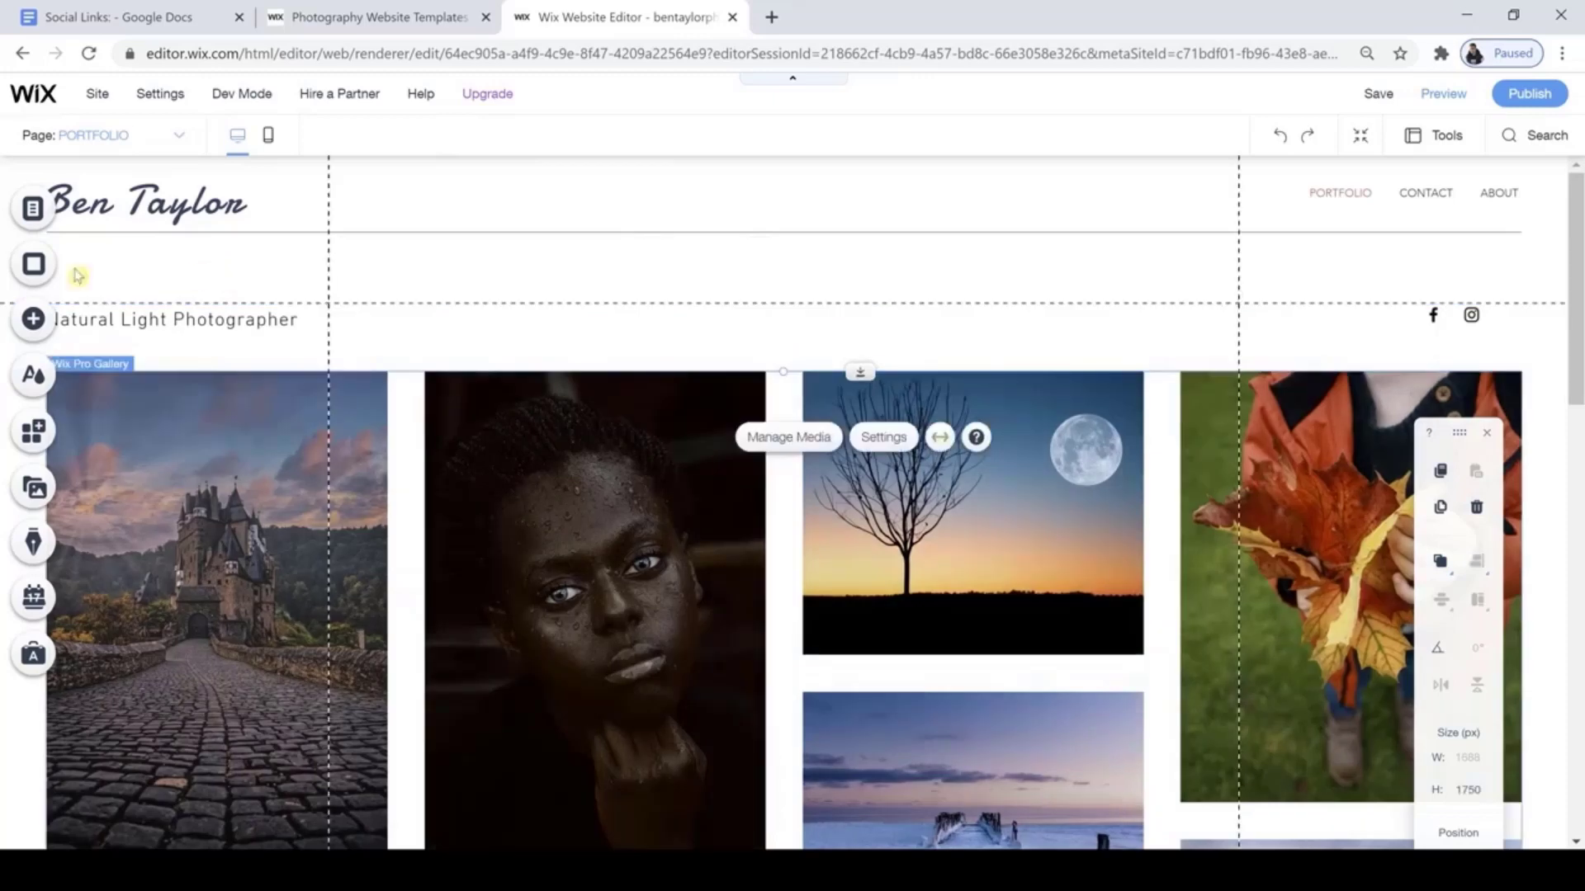
Try the page background colors #DBB0B0, #FFEFE8 and #CCDBD9, and return the background to white #FFFFFF.
click(34, 266)
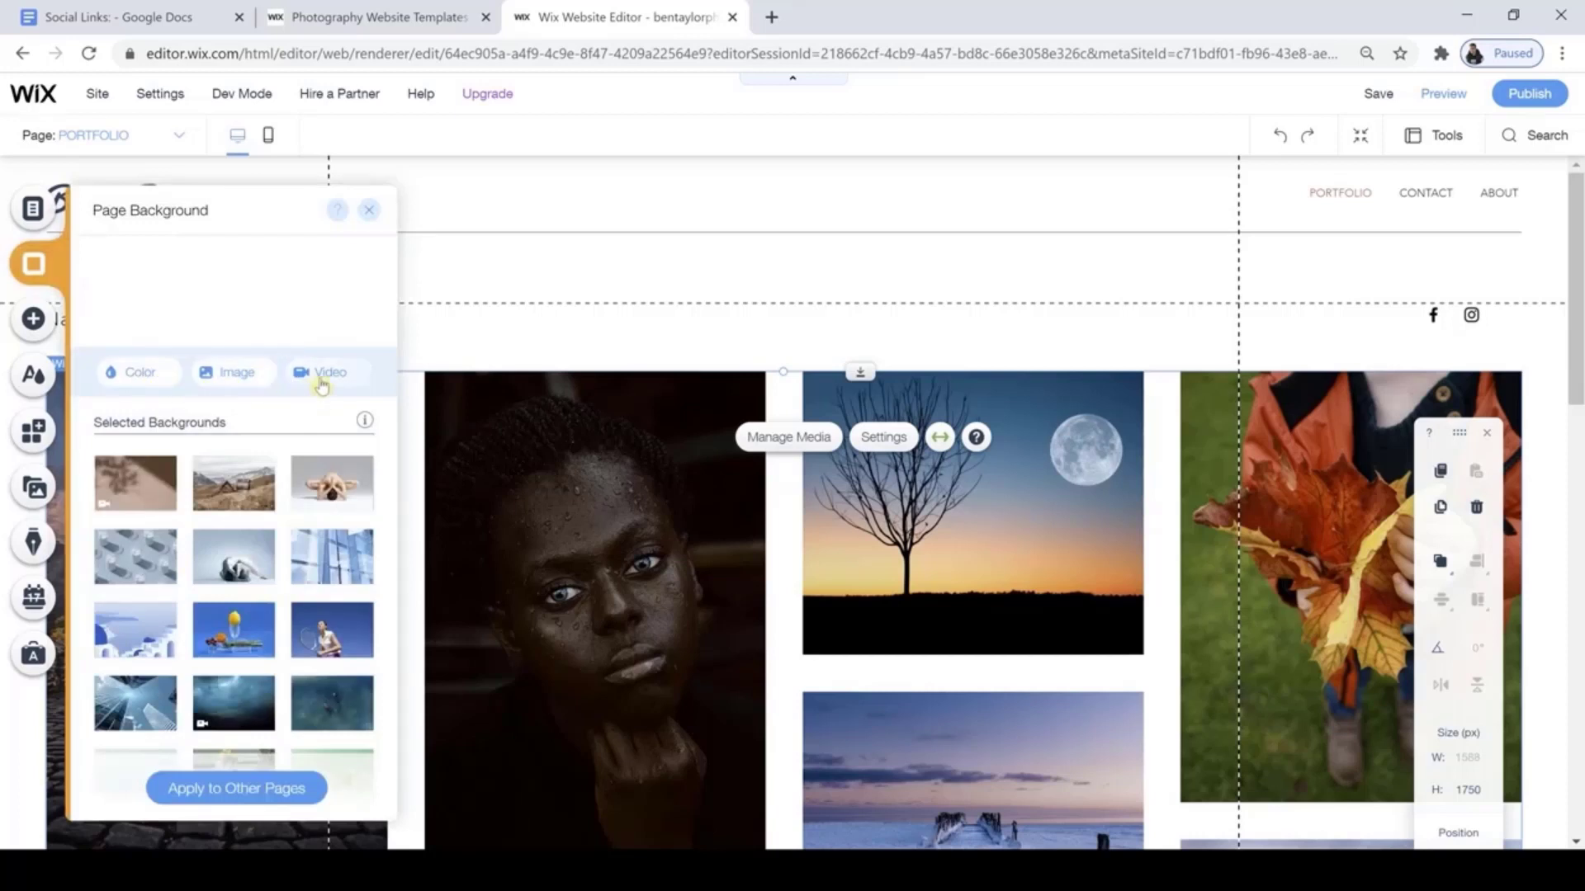
click(142, 388)
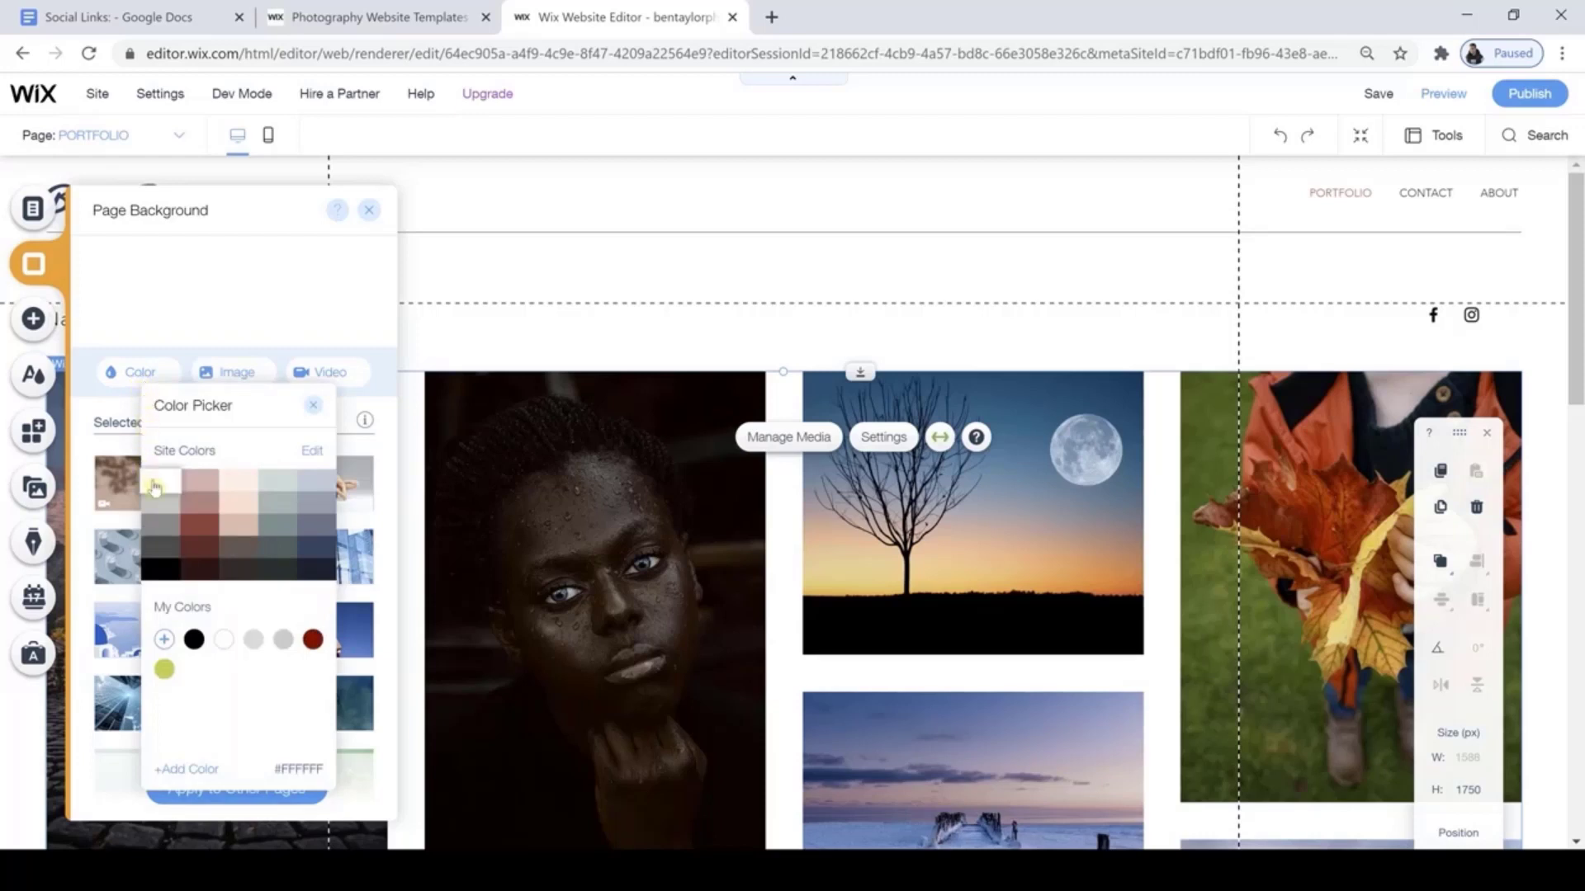
click(204, 483)
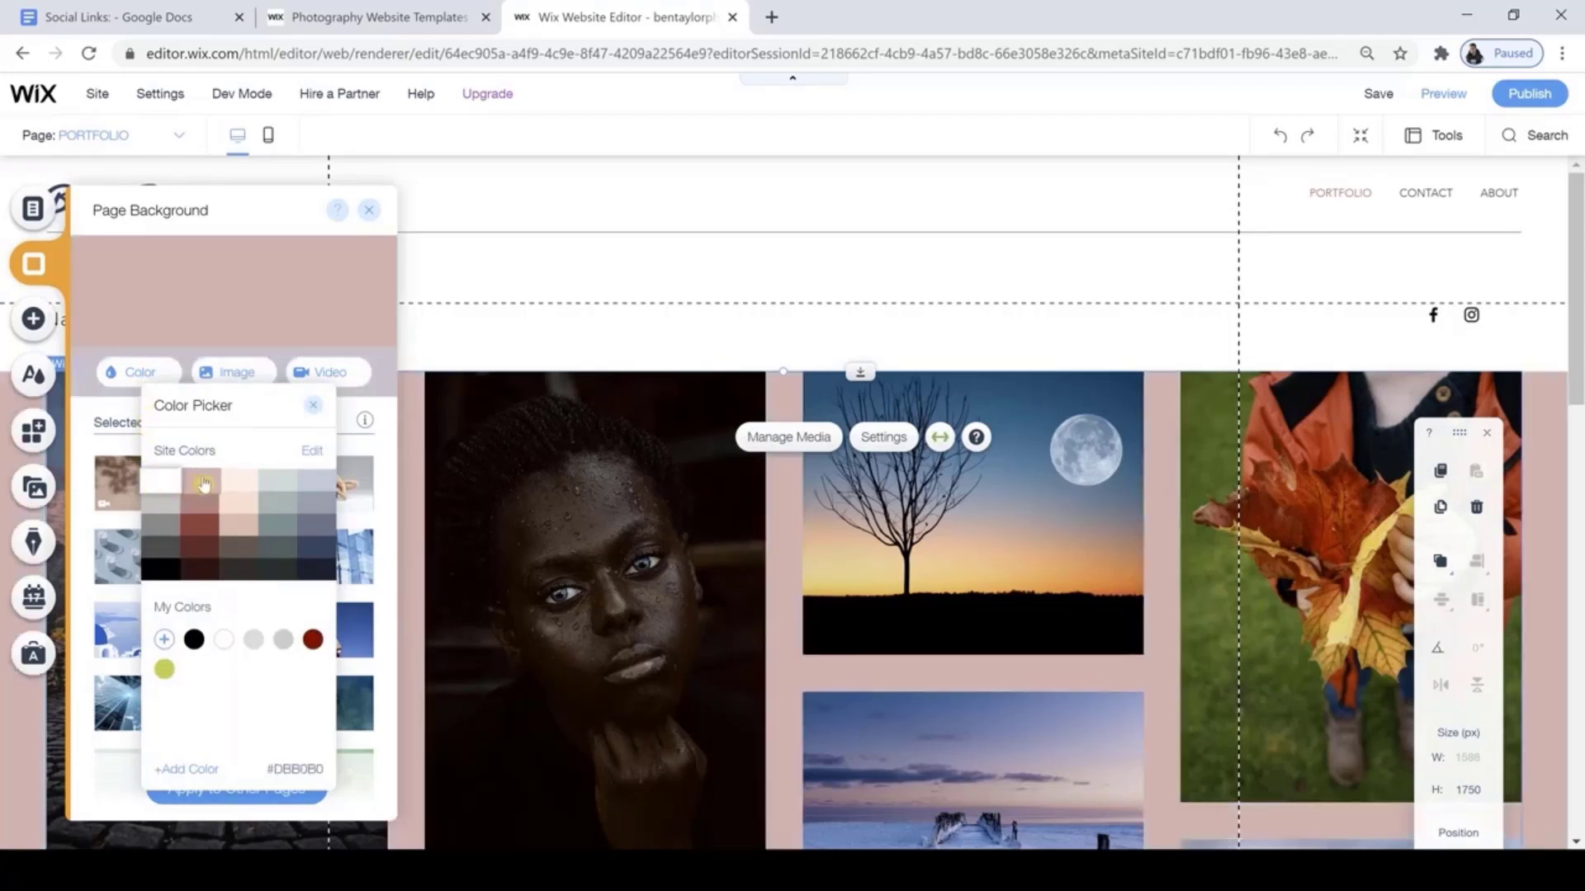
click(239, 484)
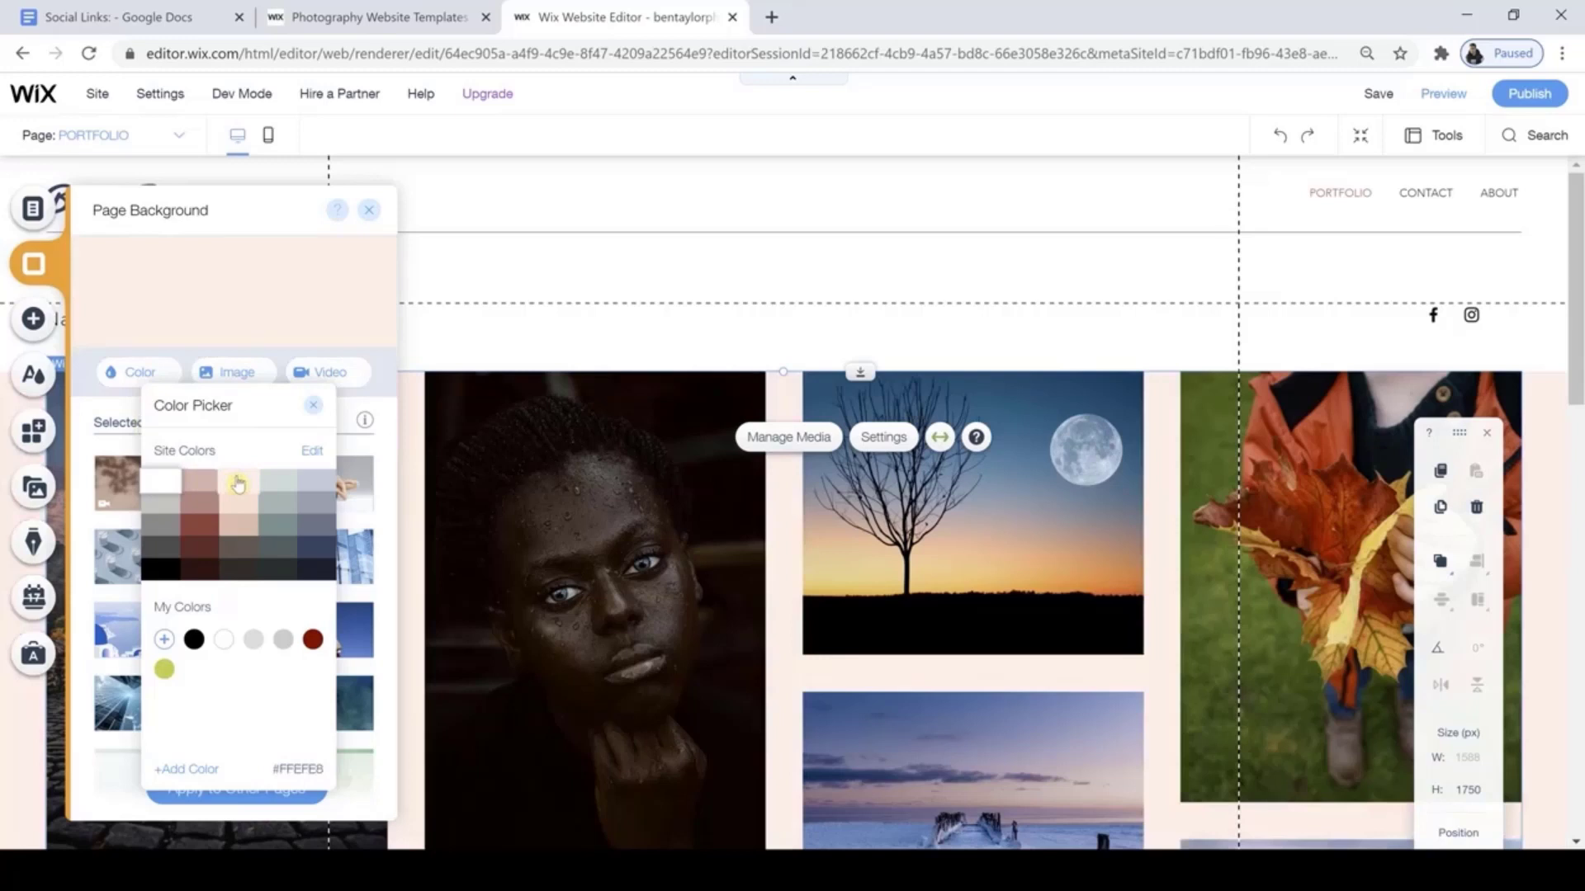
click(270, 483)
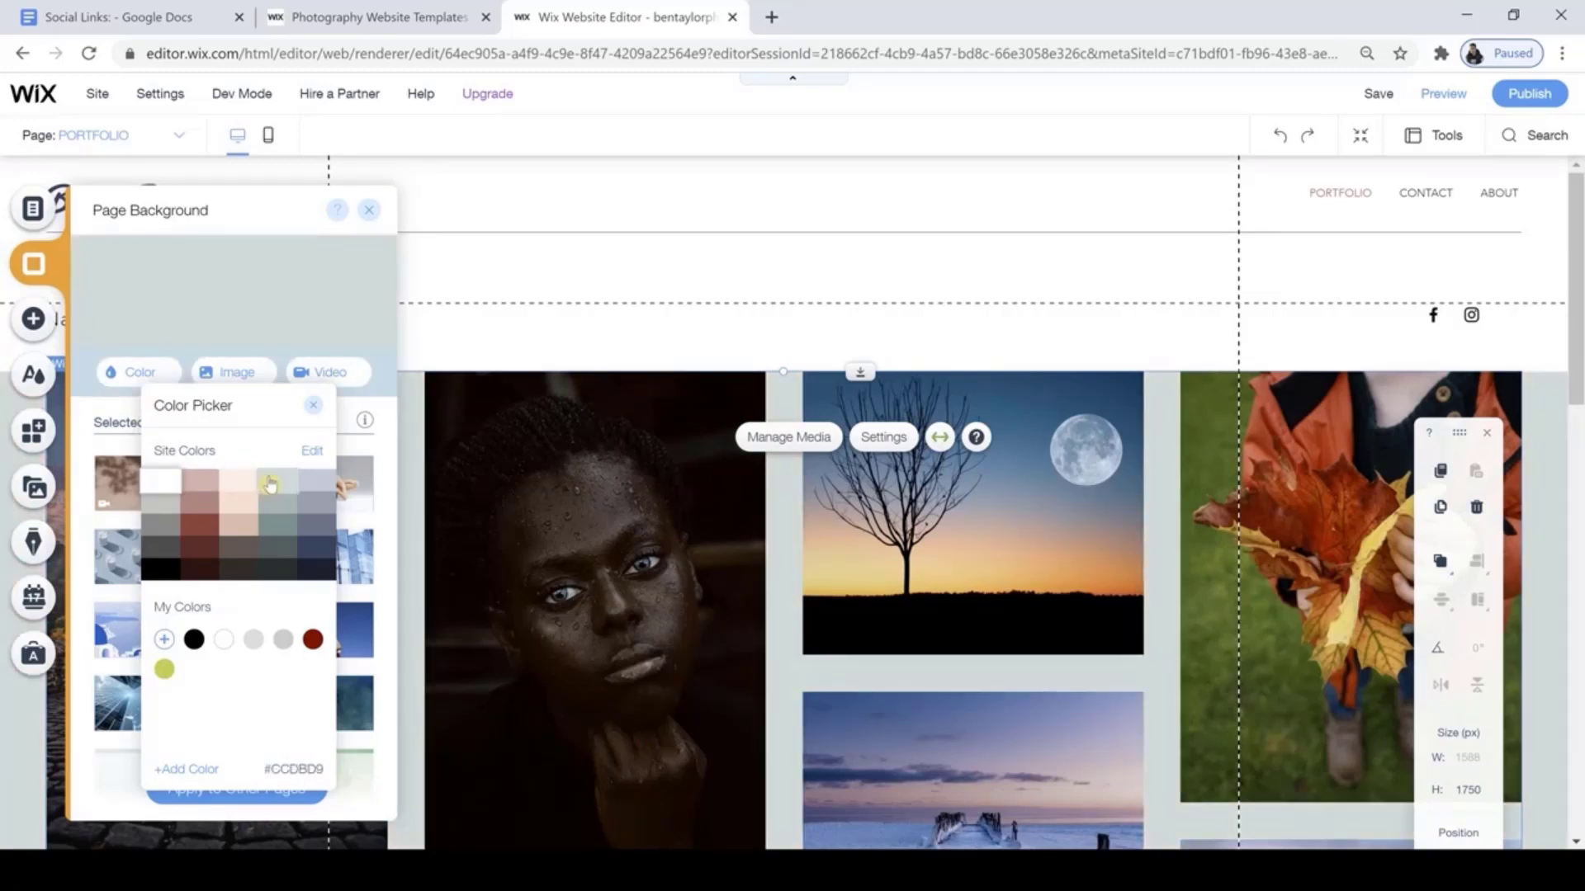
click(170, 488)
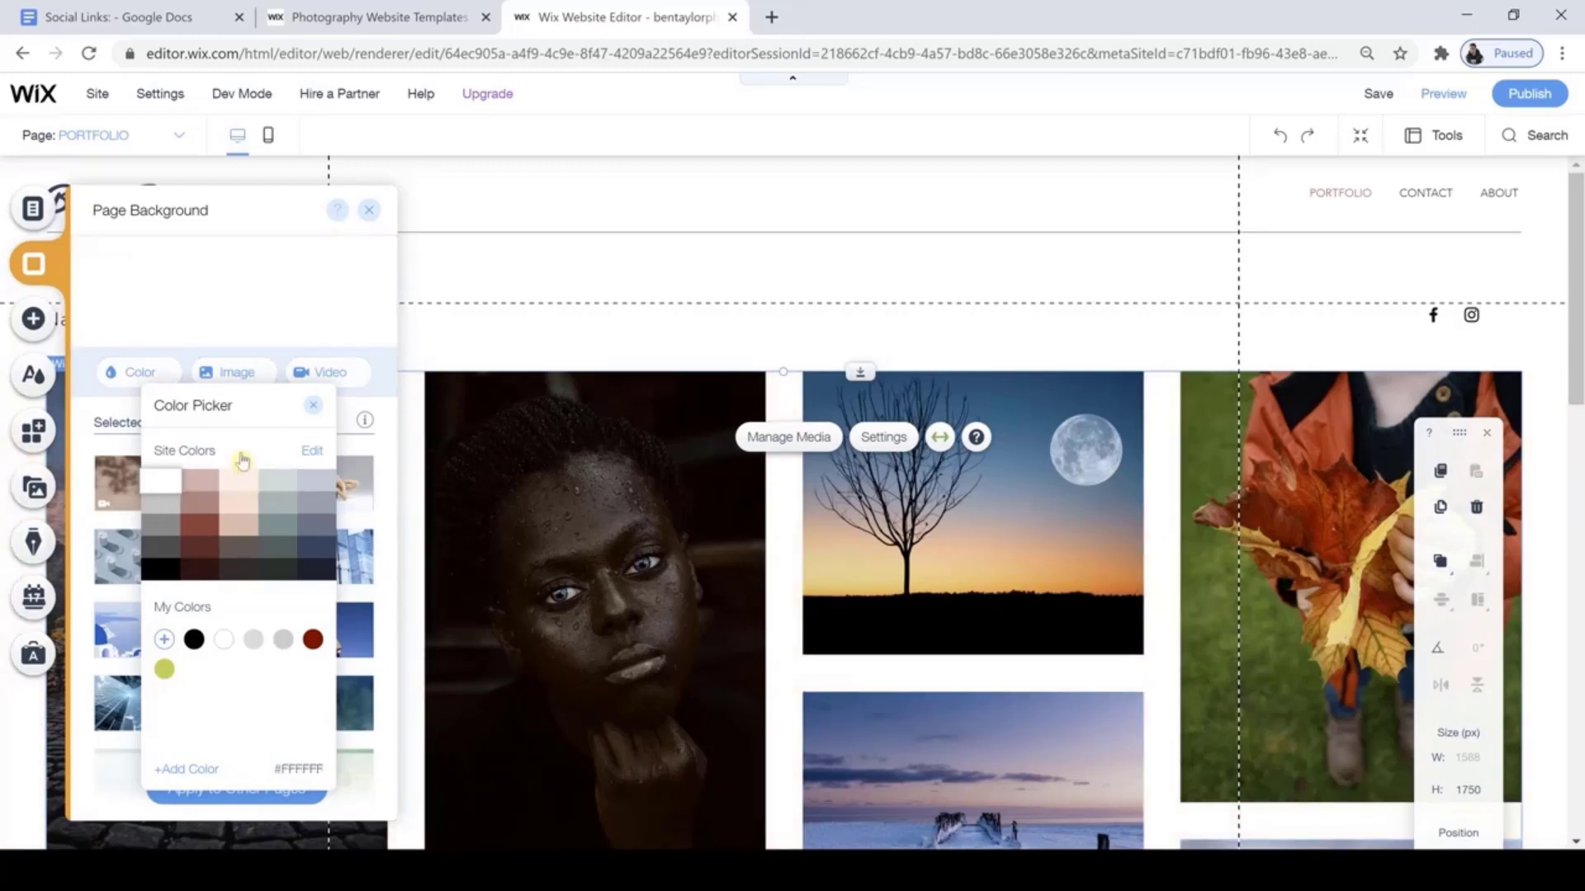
click(311, 501)
click(314, 406)
click(313, 408)
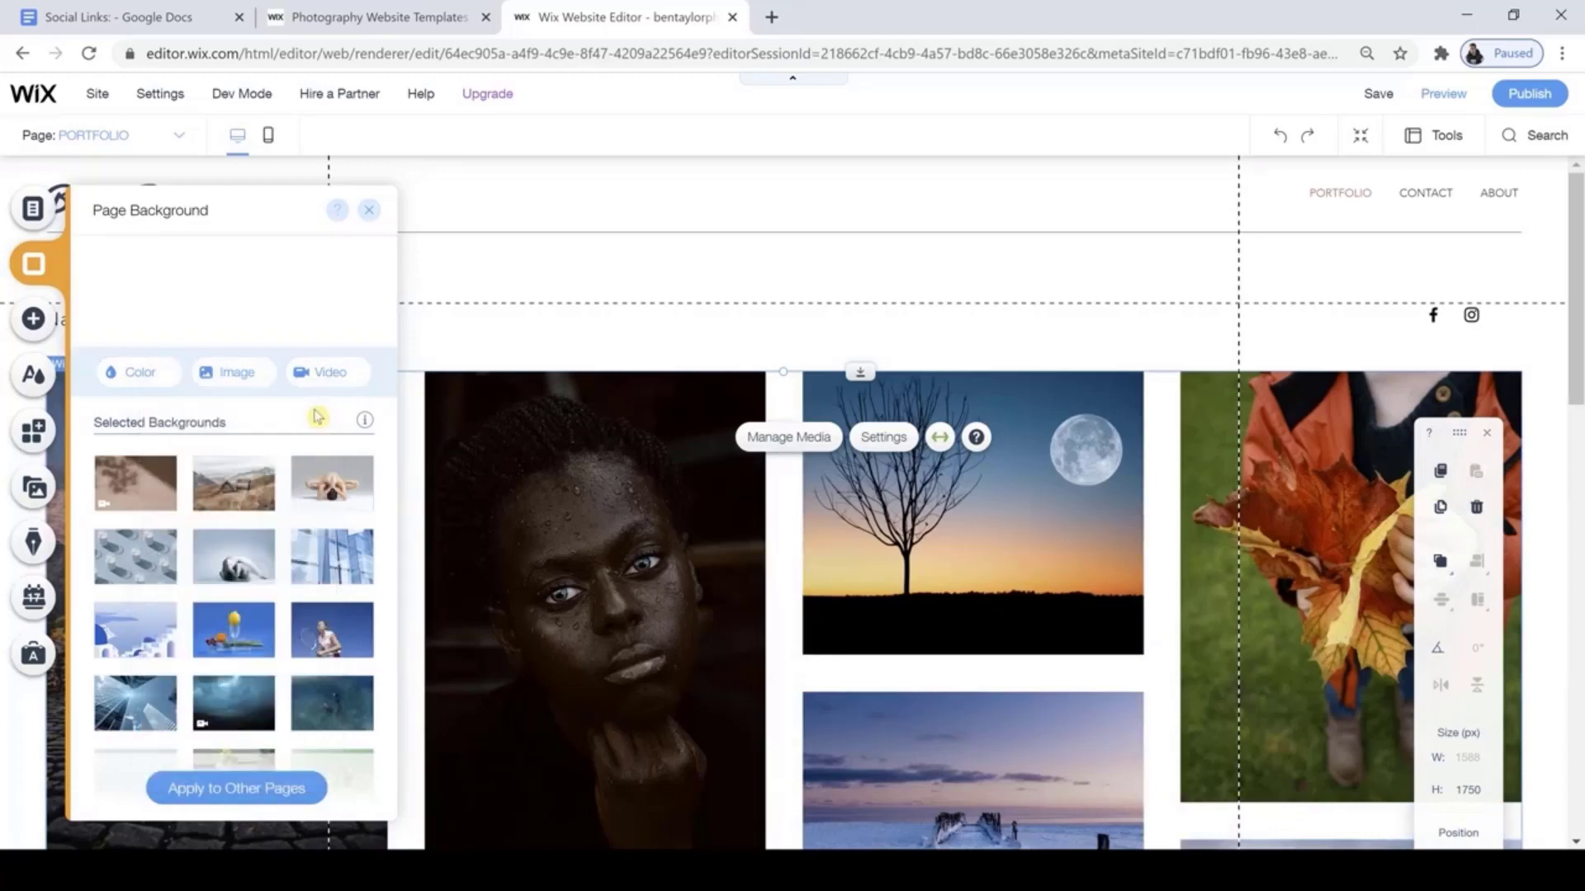
View the site images available as a page background and close the background settings without choosing one.
click(245, 380)
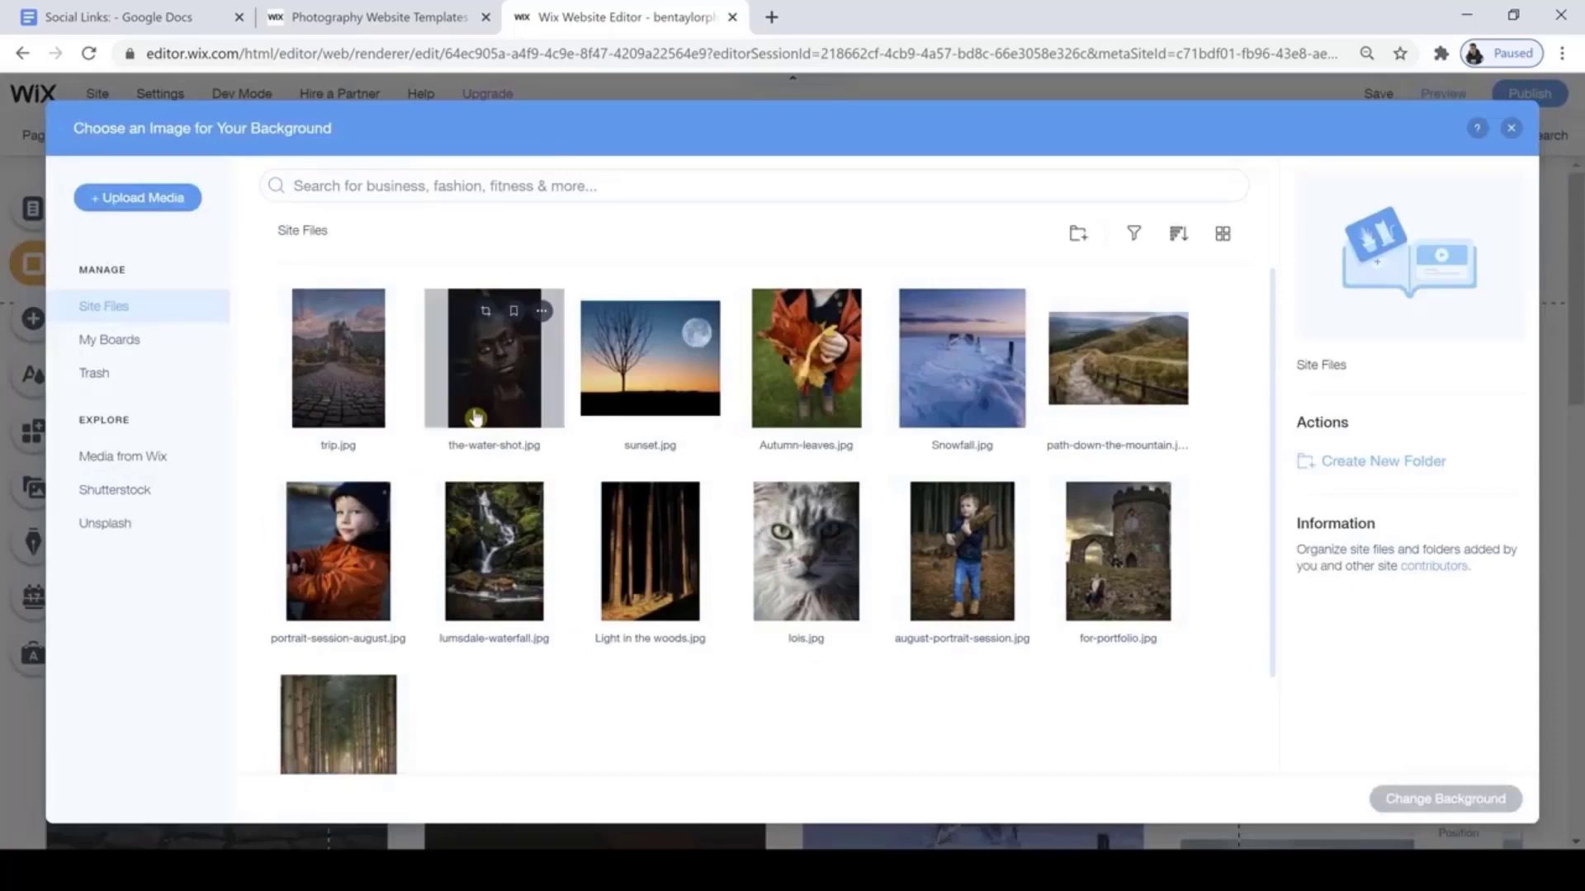
click(1511, 132)
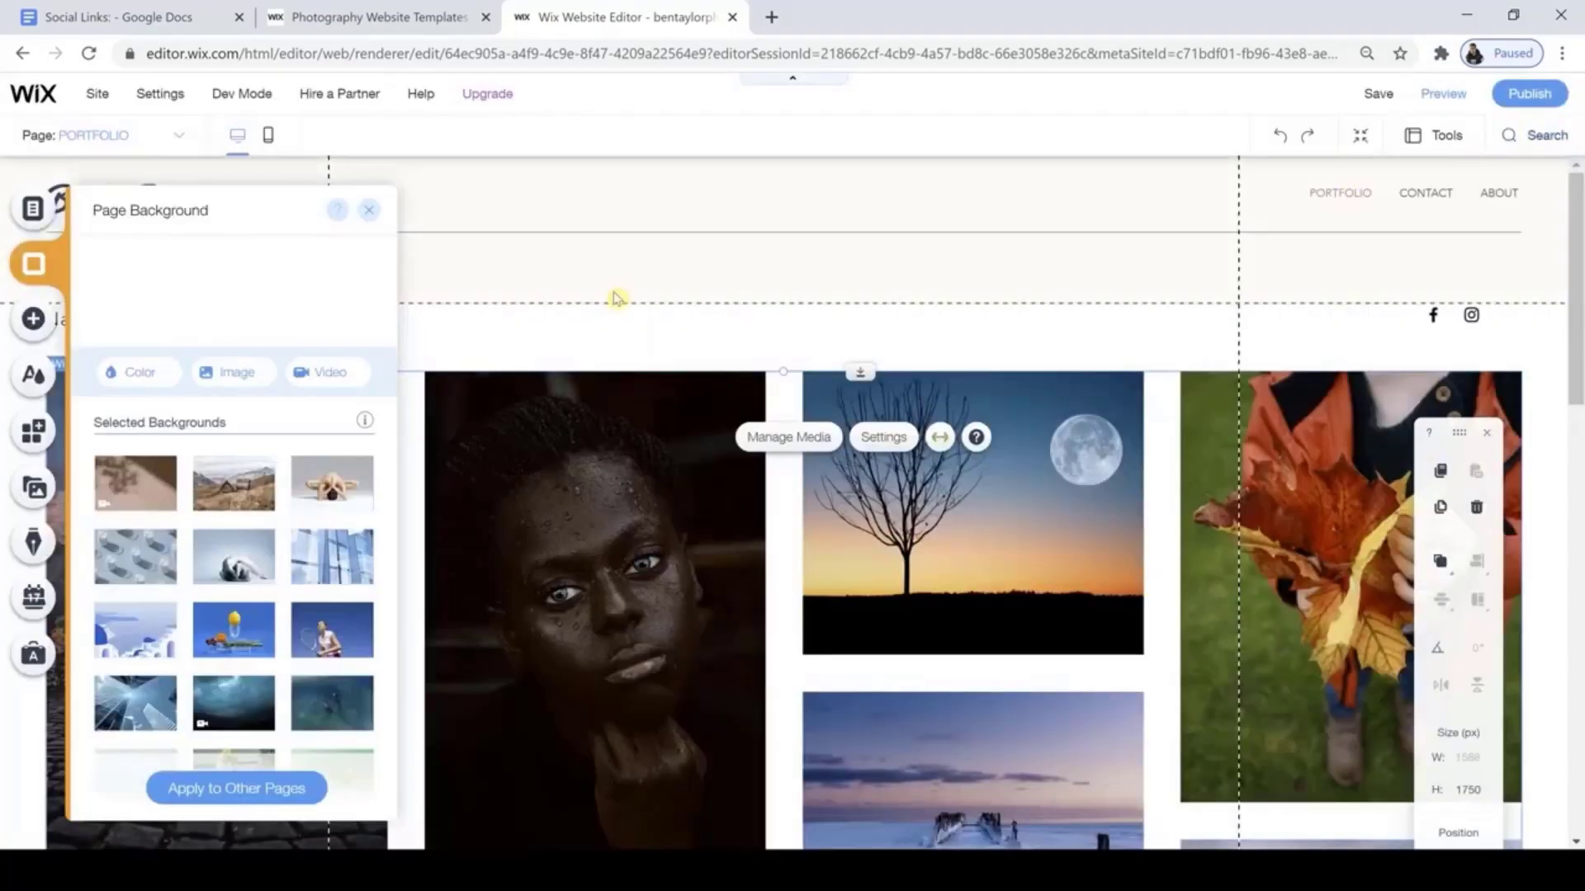
click(368, 213)
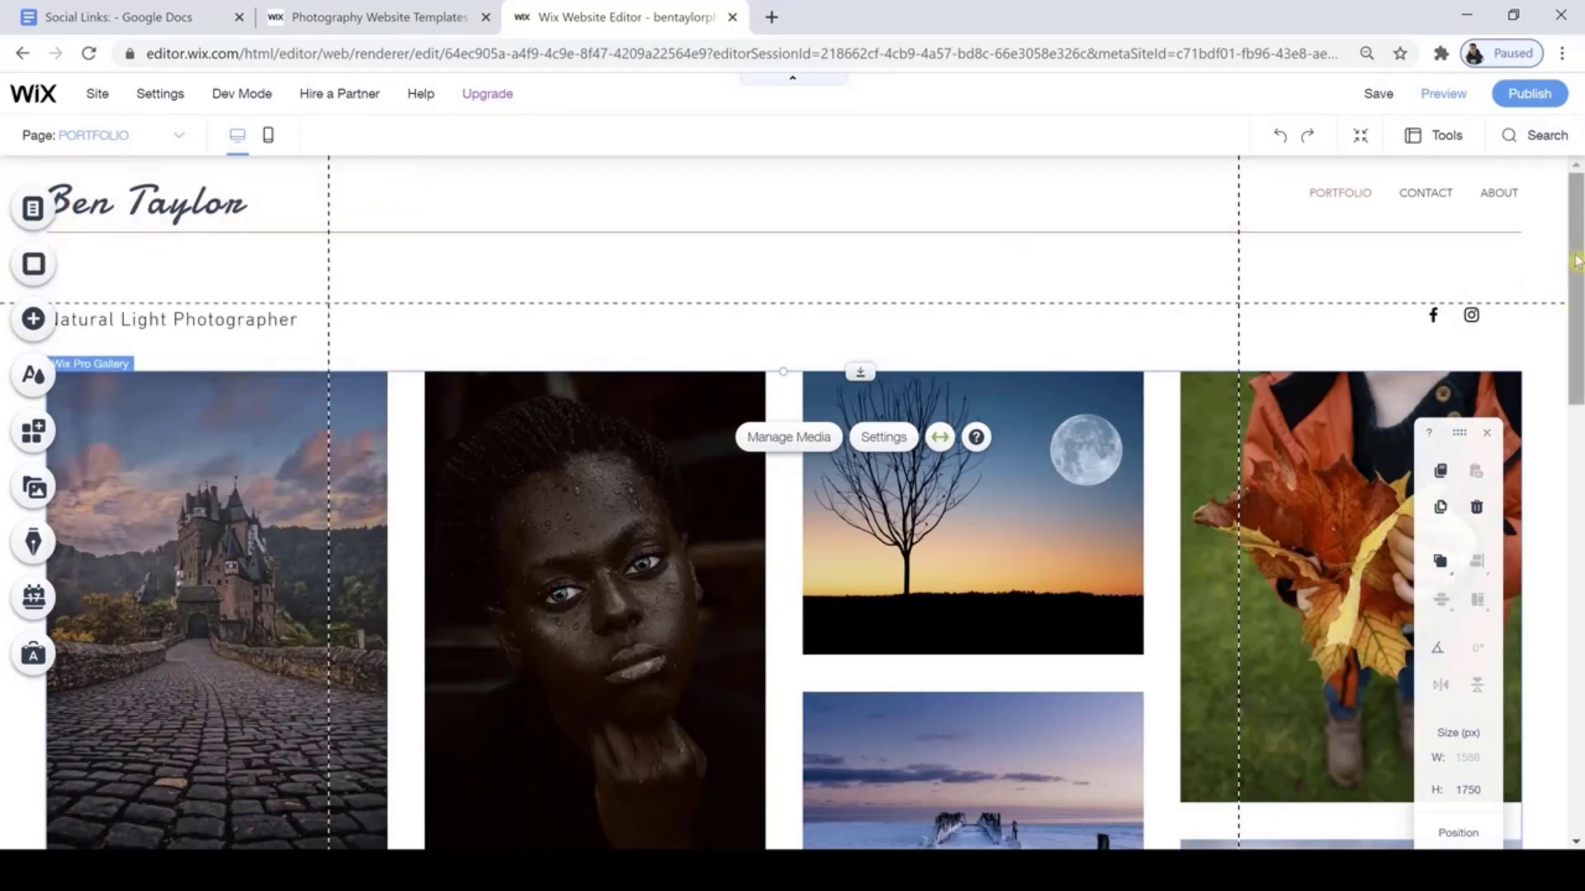
Rewrite the footer copyright line with the year 2021 and the photographer's name, removing the template owner's name and Wix credit.
drag(1578, 294, 1582, 475)
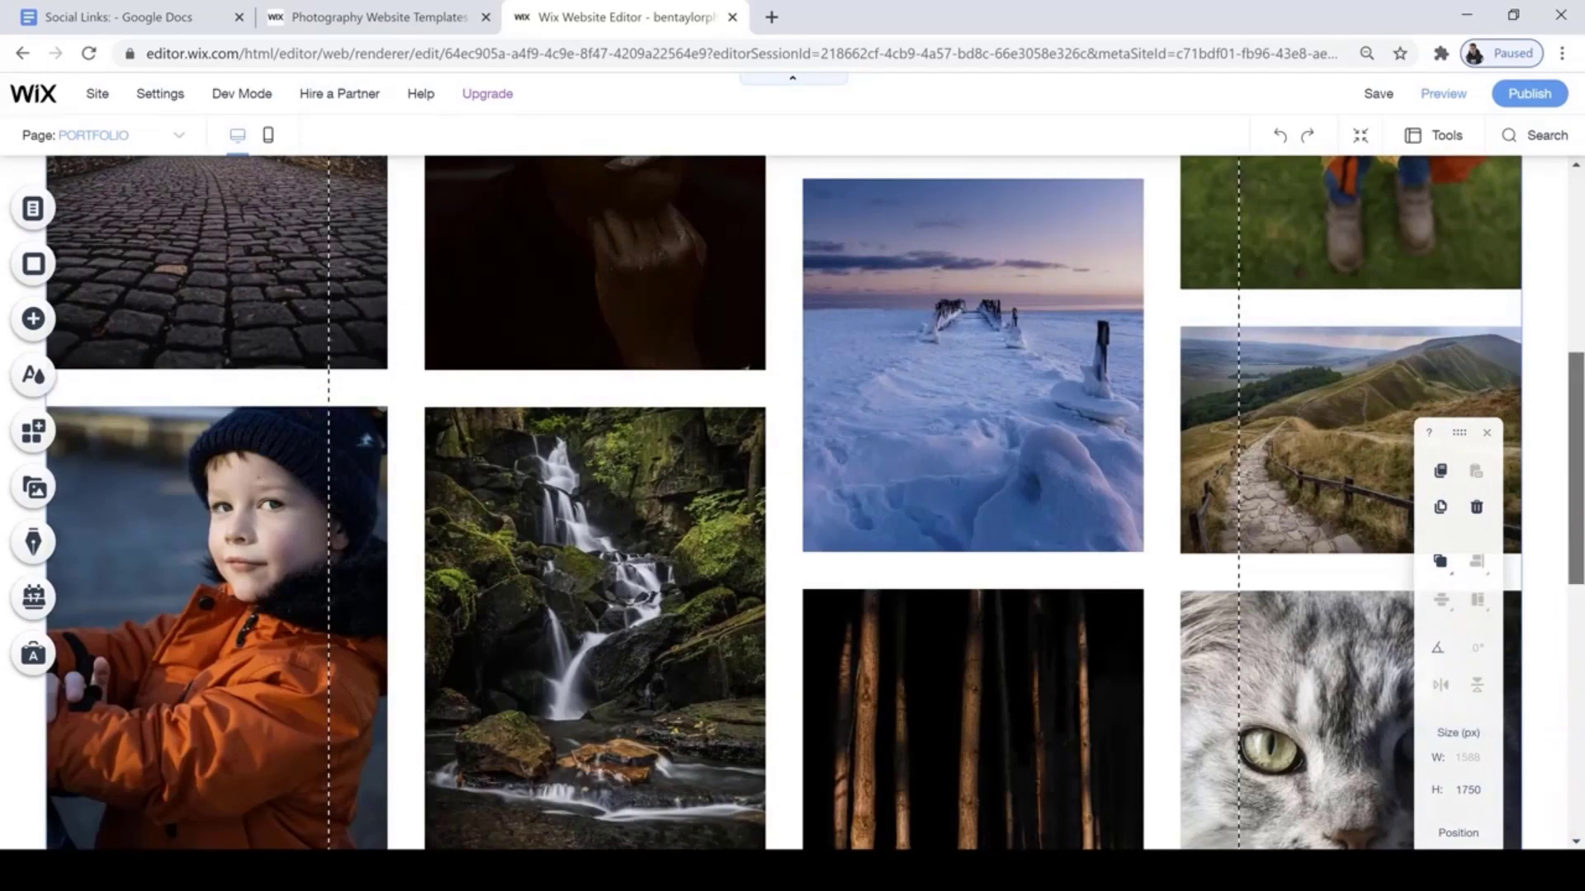
scroll(407, 820, down, 10)
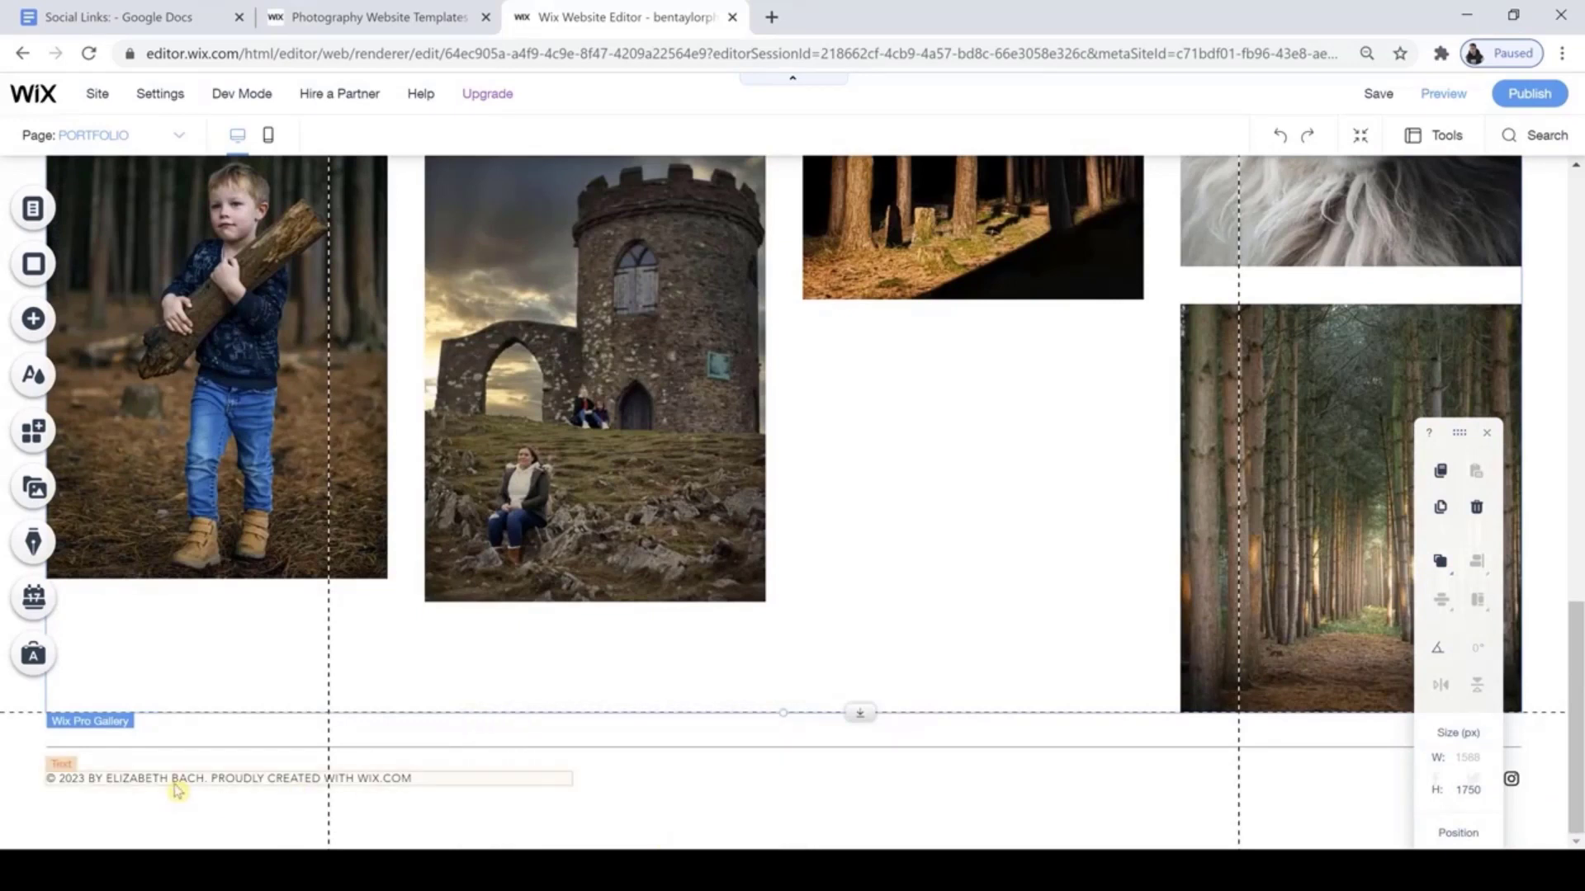
click(177, 776)
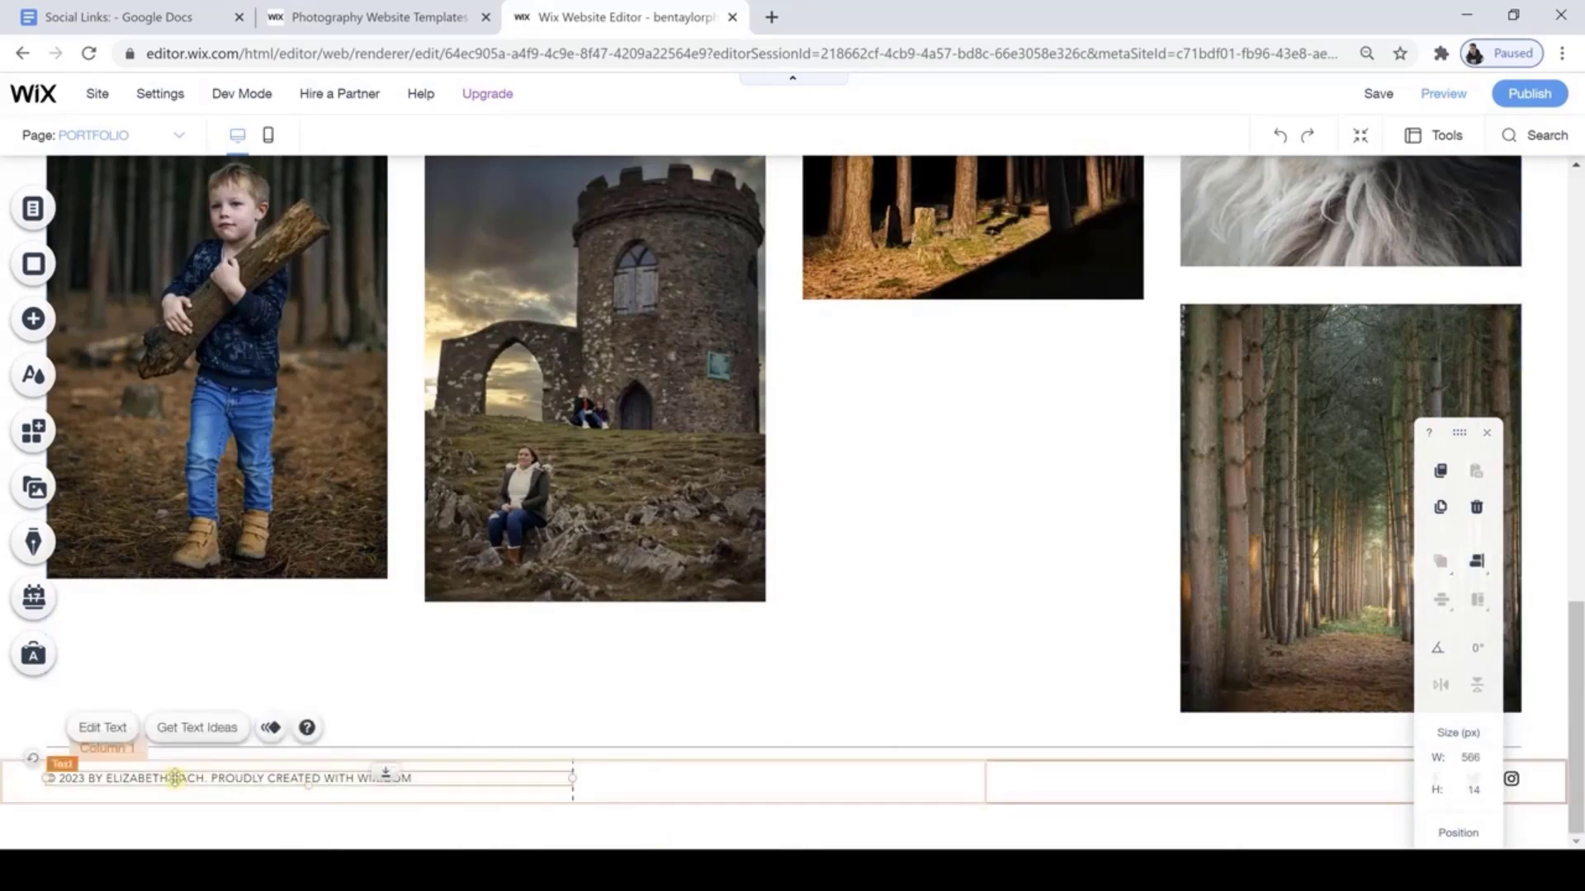
click(104, 730)
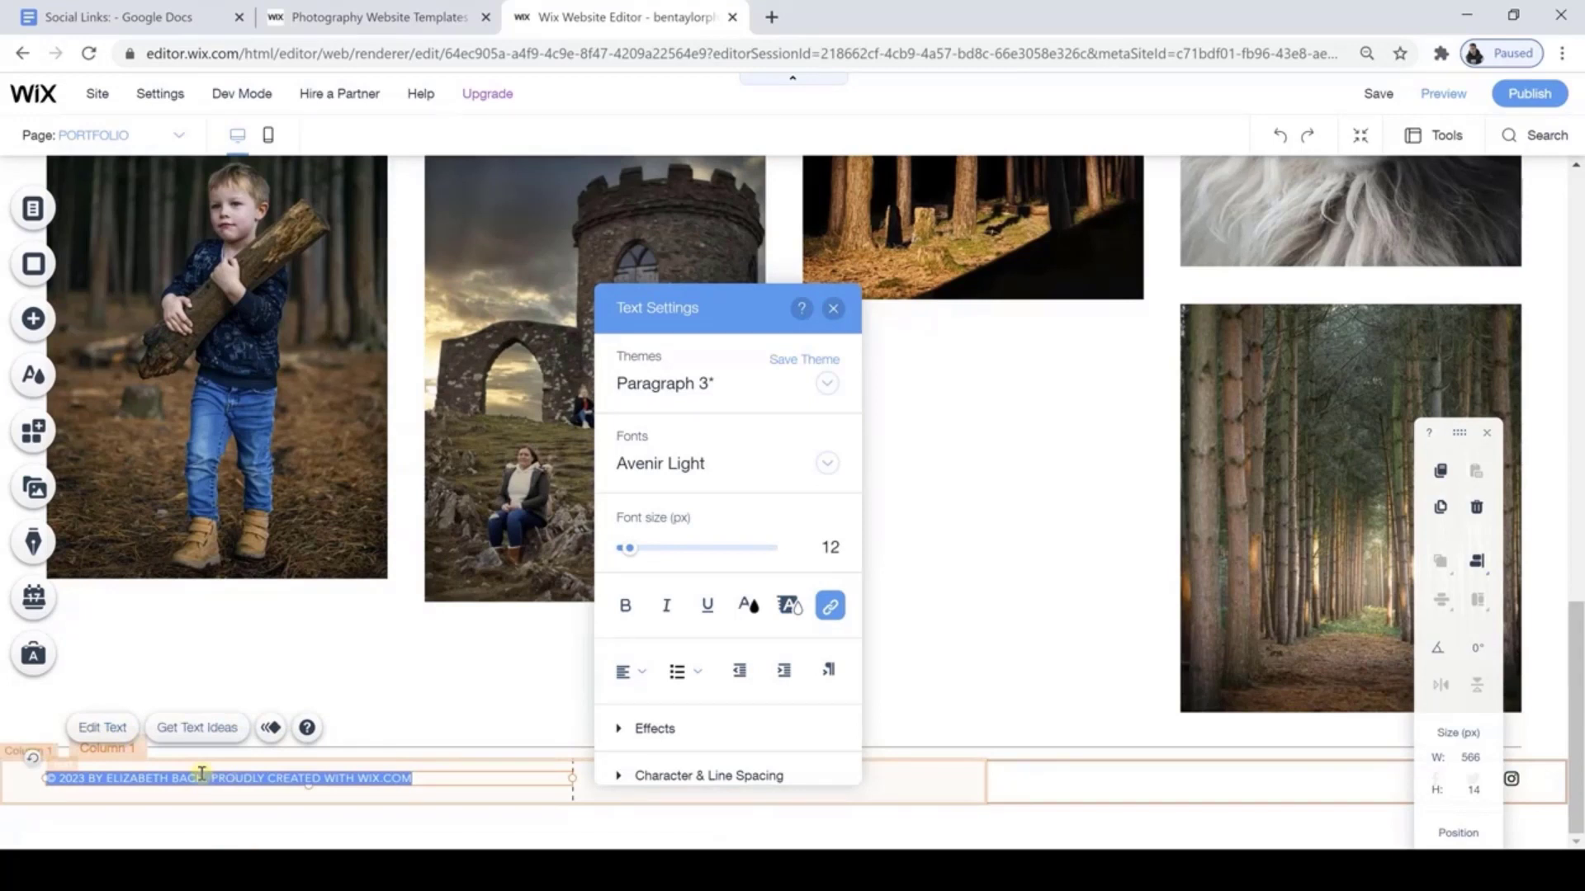
drag(412, 778, 110, 782)
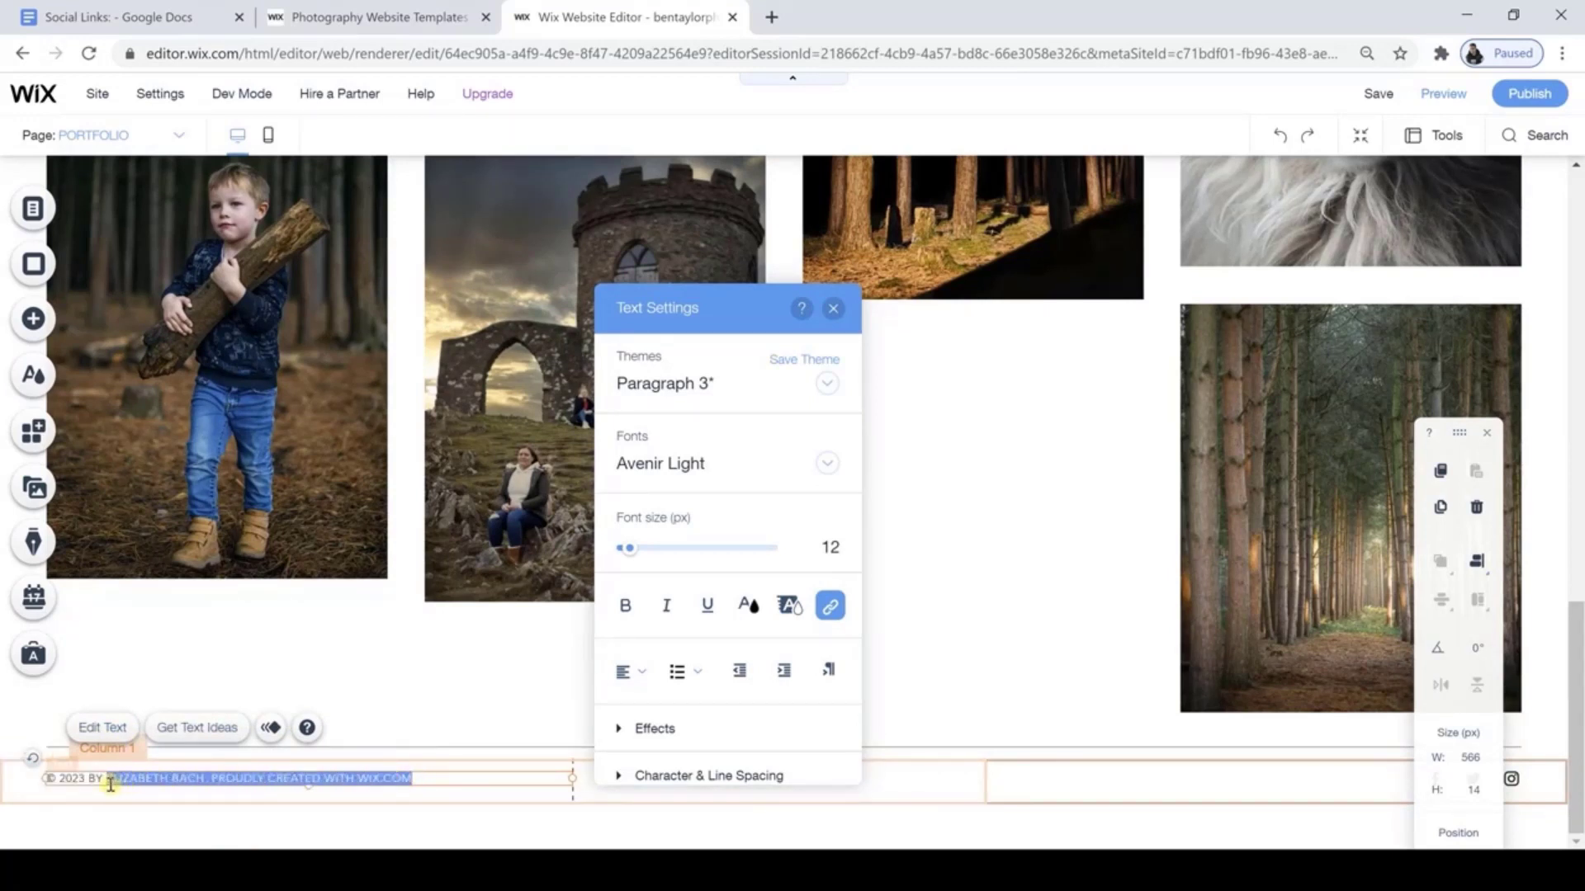
key(BackSpace)
text(BEN TAYLOR)
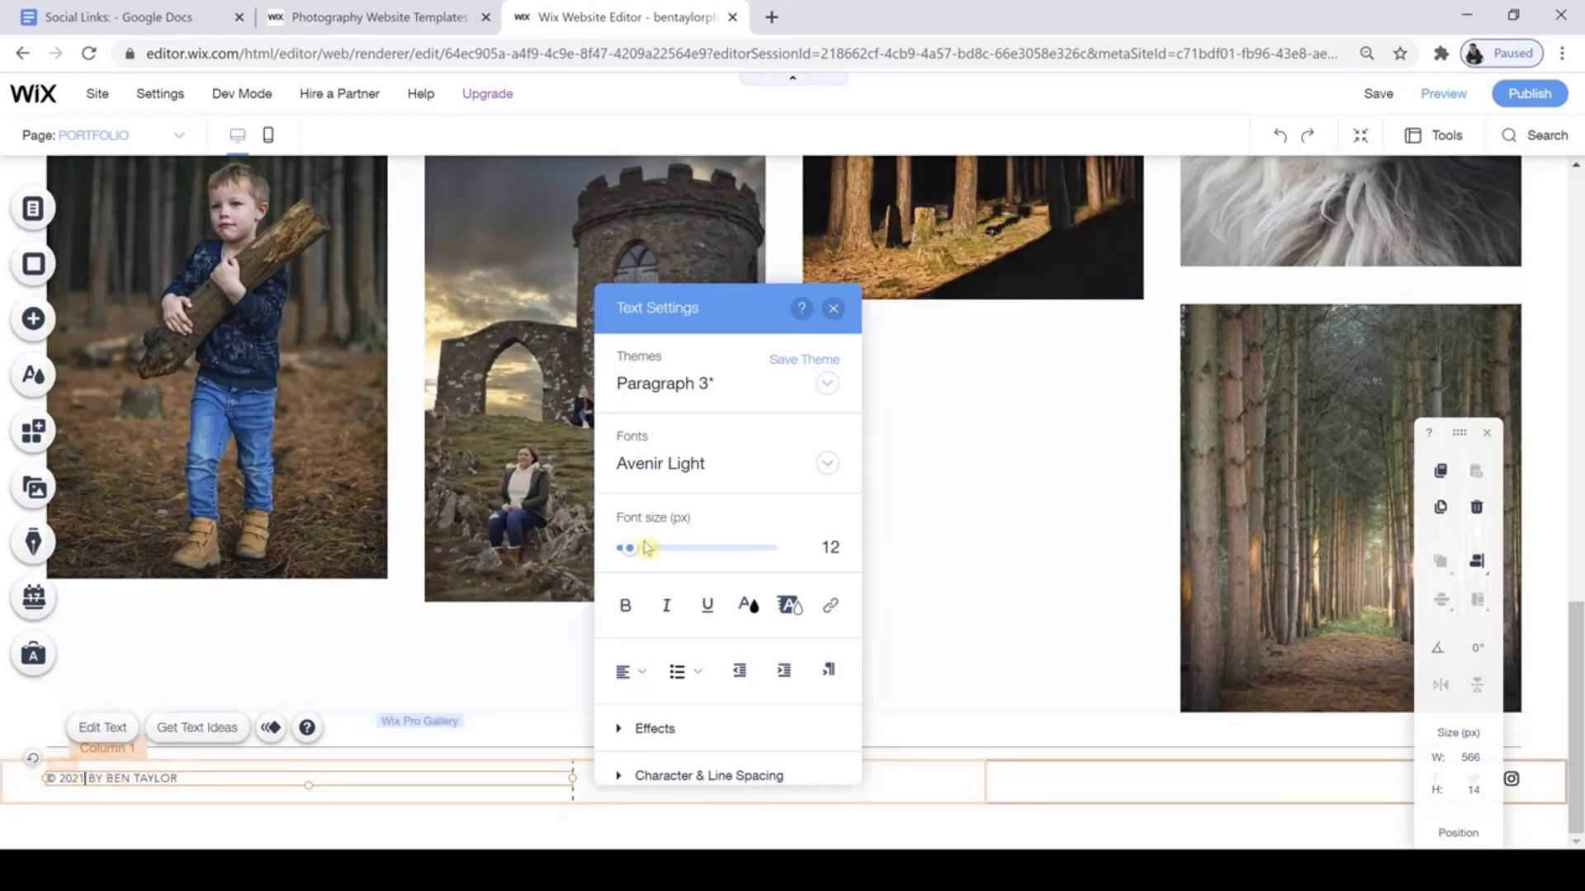
Set the font size of the whole footer copyright line to 15 px and finish editing the text.
drag(180, 779, 48, 781)
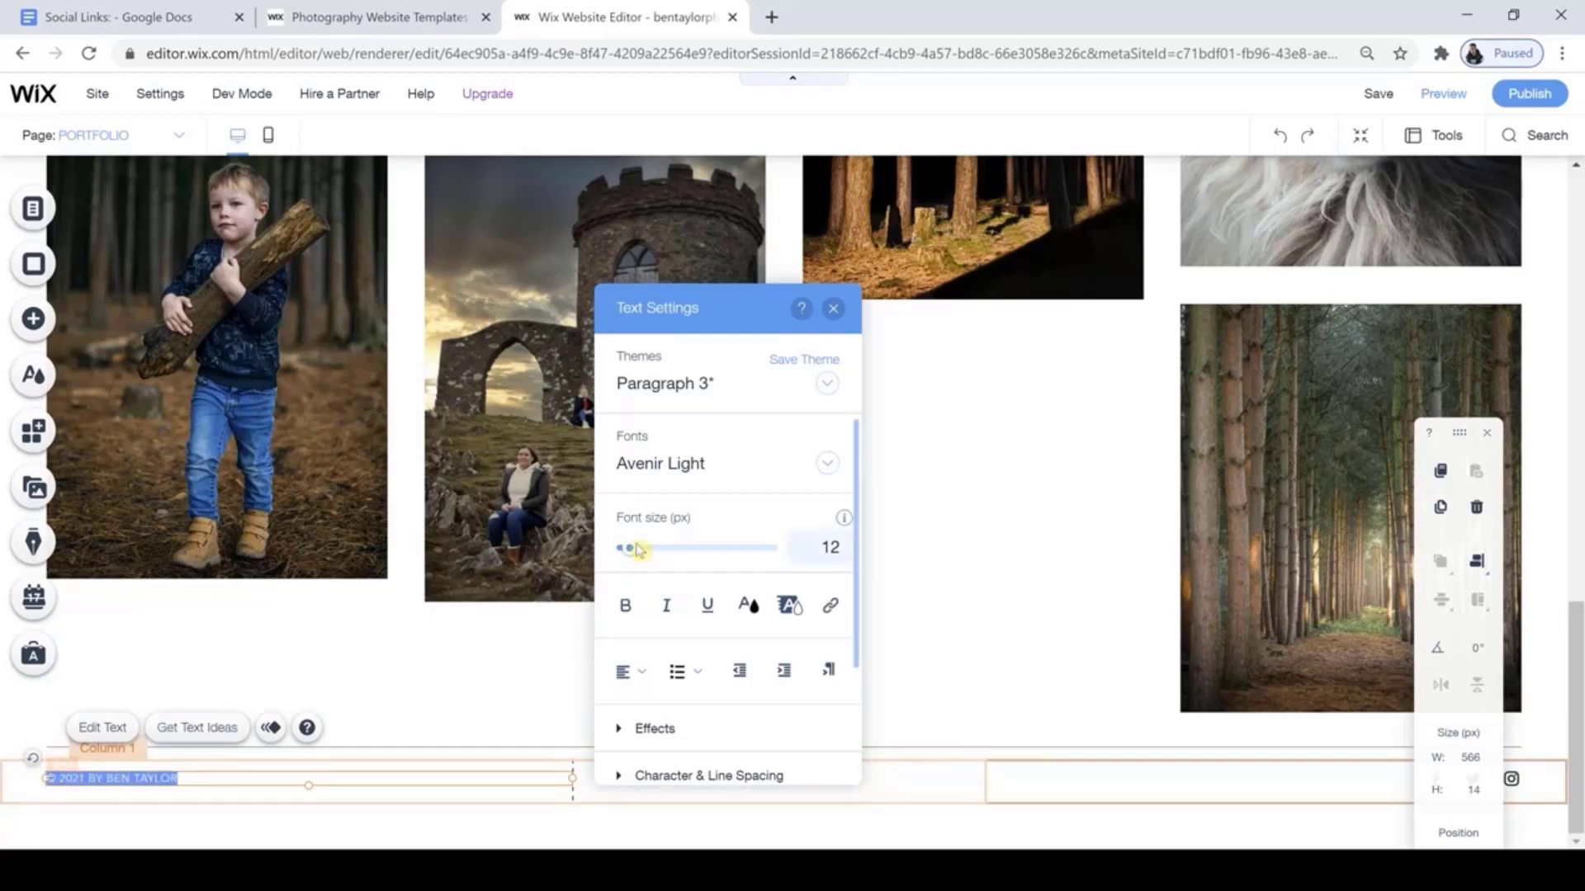
drag(637, 550, 632, 562)
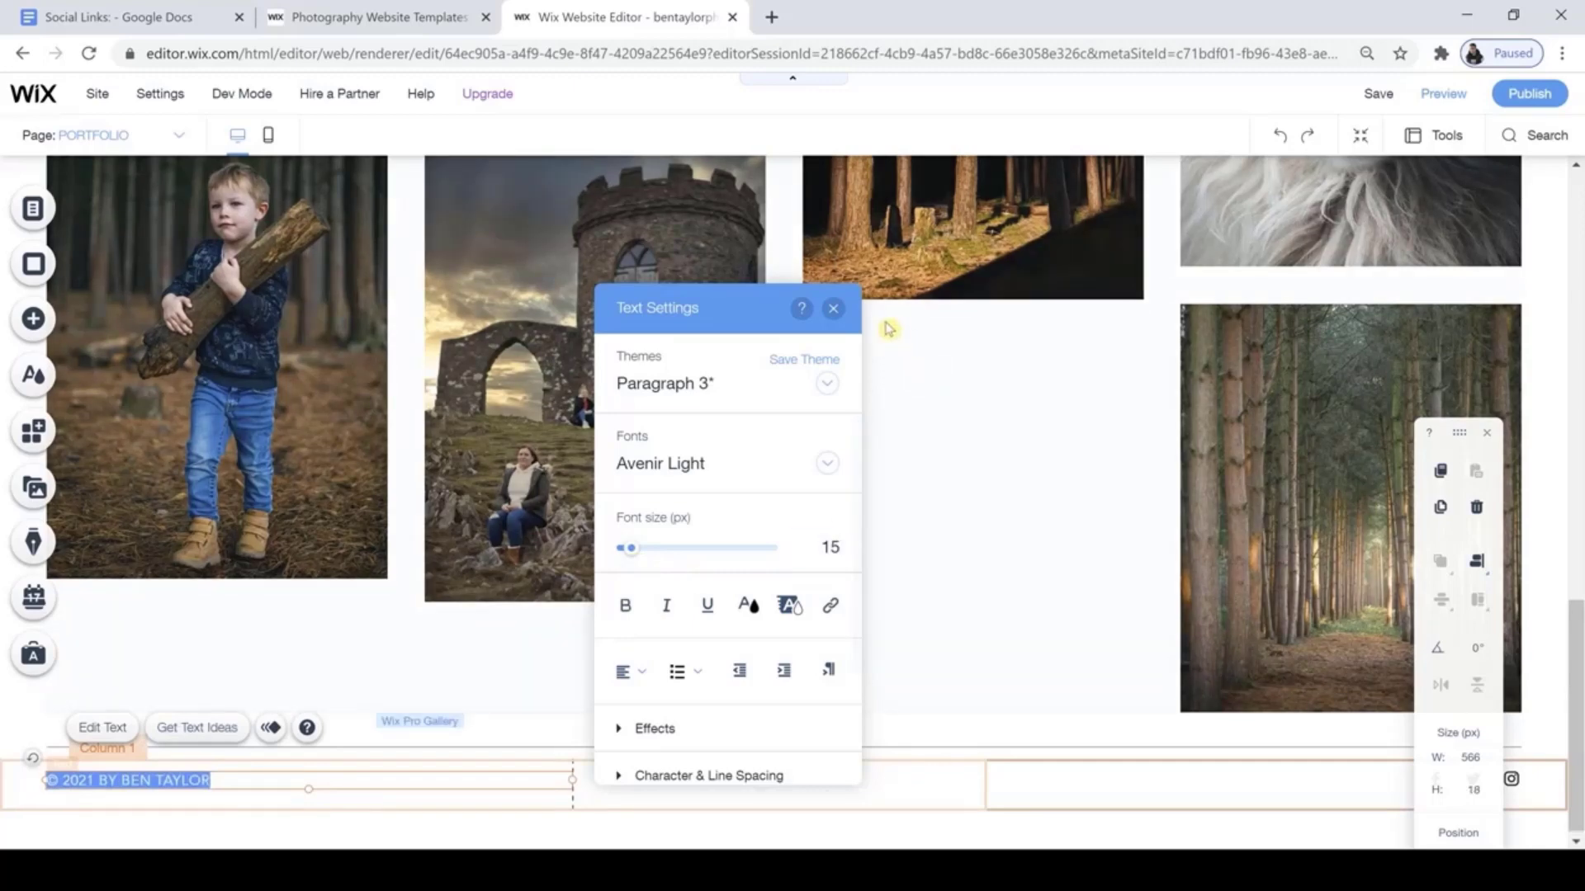
key(Escape)
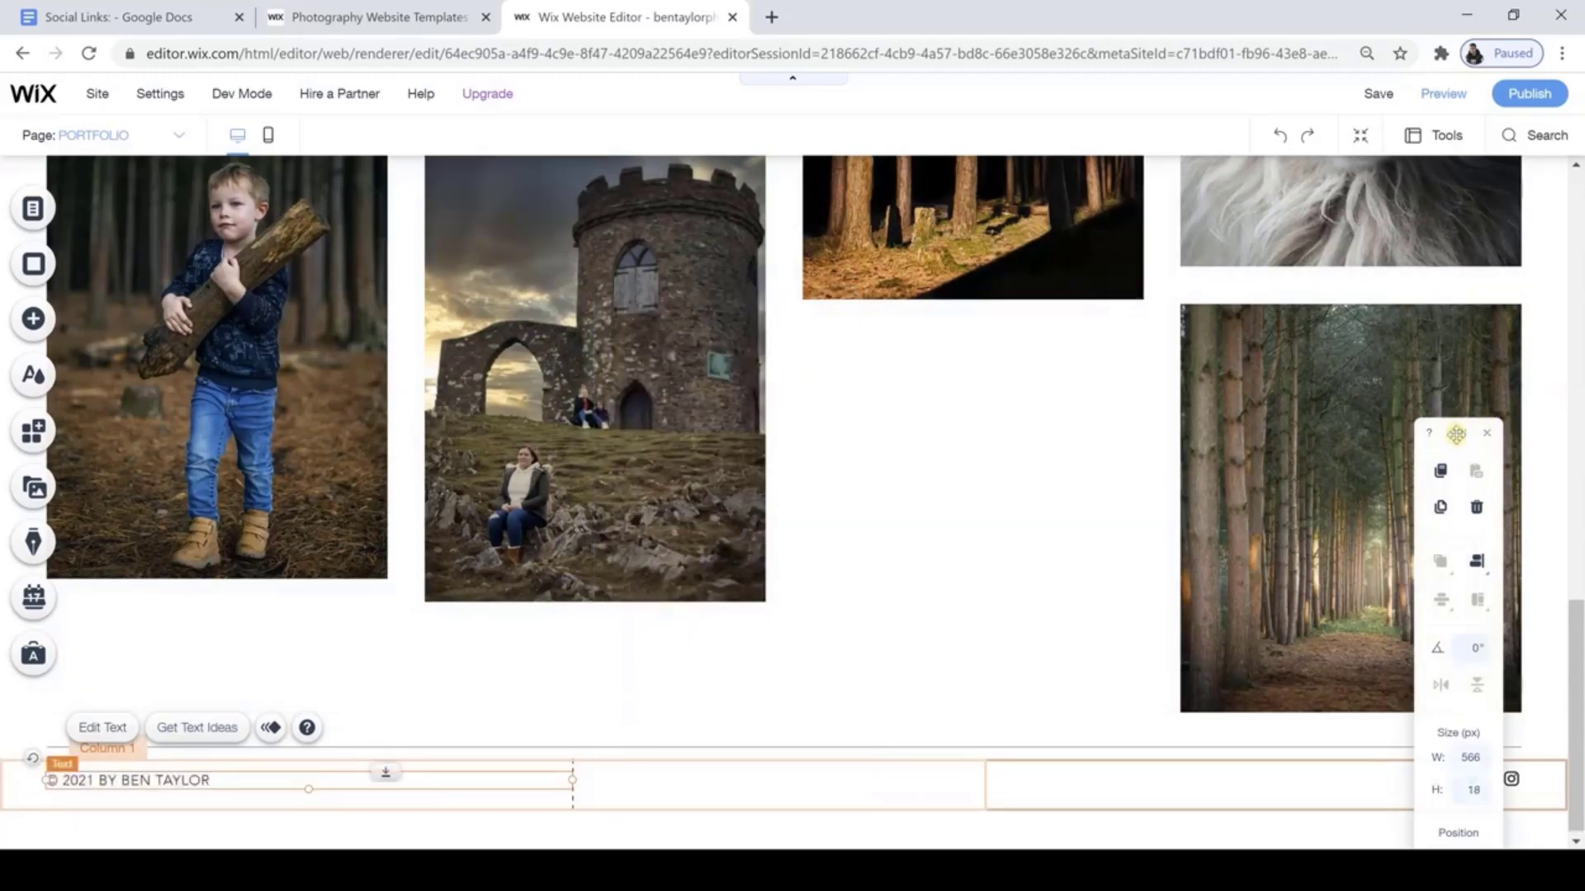
Remove the Twitter icon from the footer social bar and move the bar to X 1222, Y 2045.
drag(1460, 433, 1310, 285)
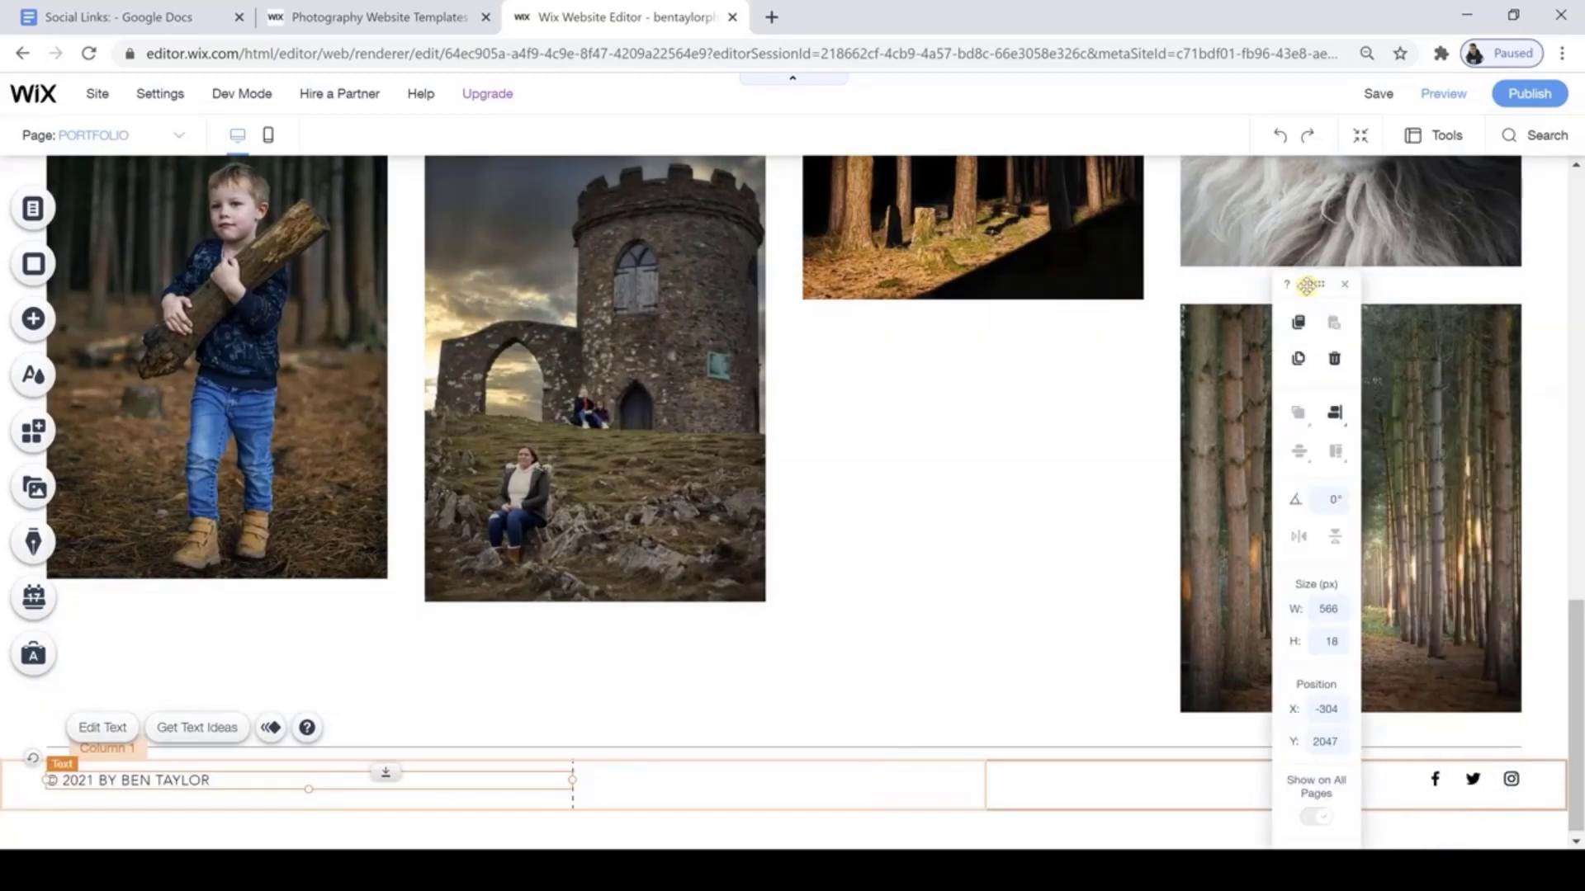
click(1471, 779)
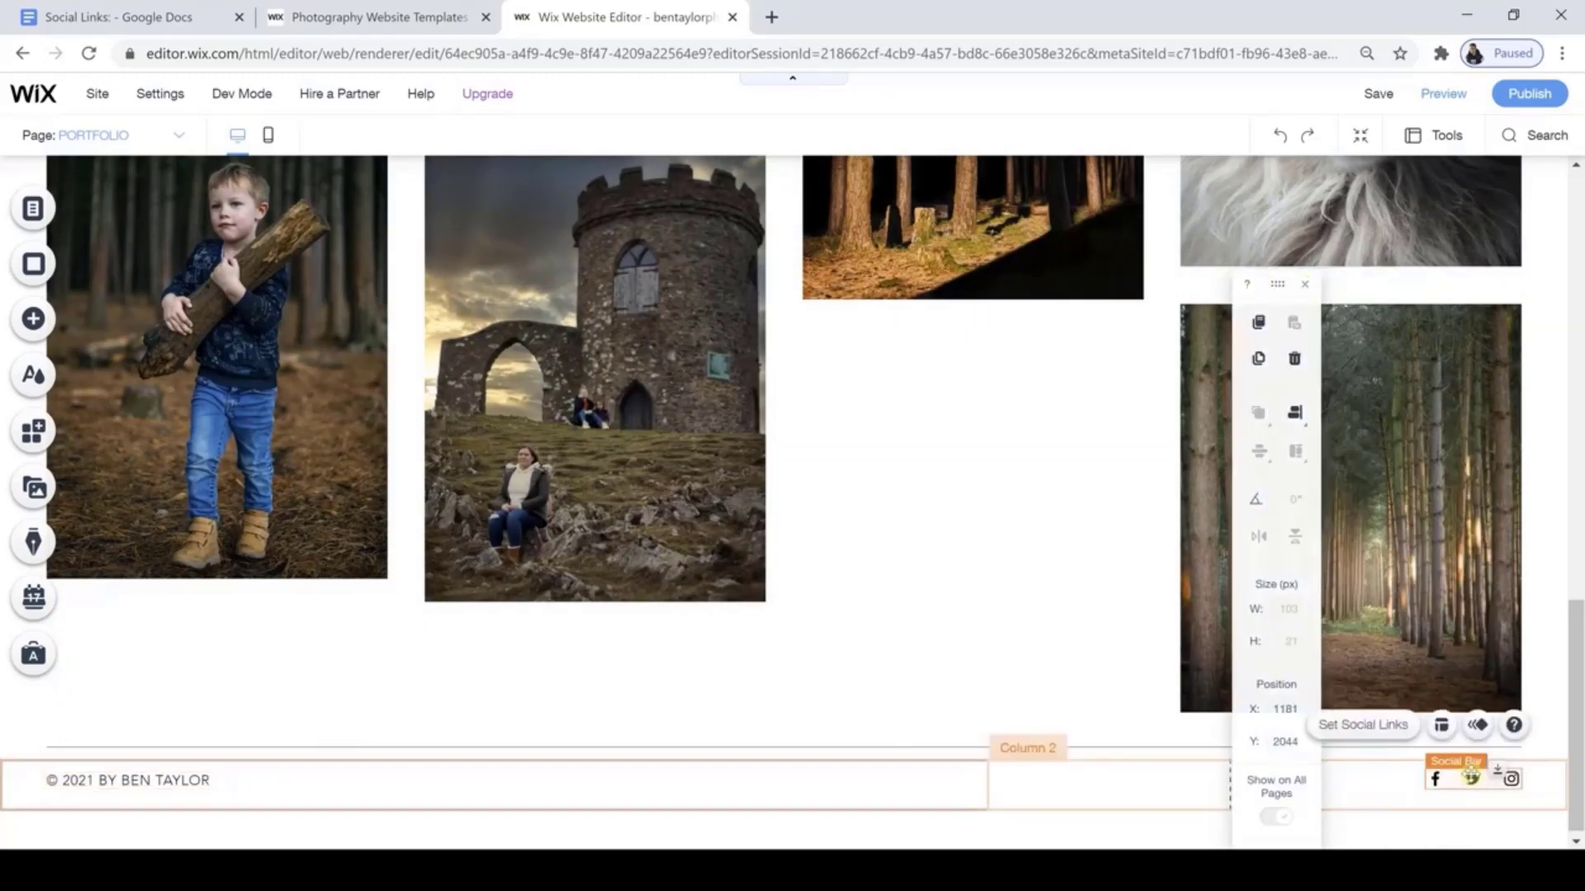
click(1376, 730)
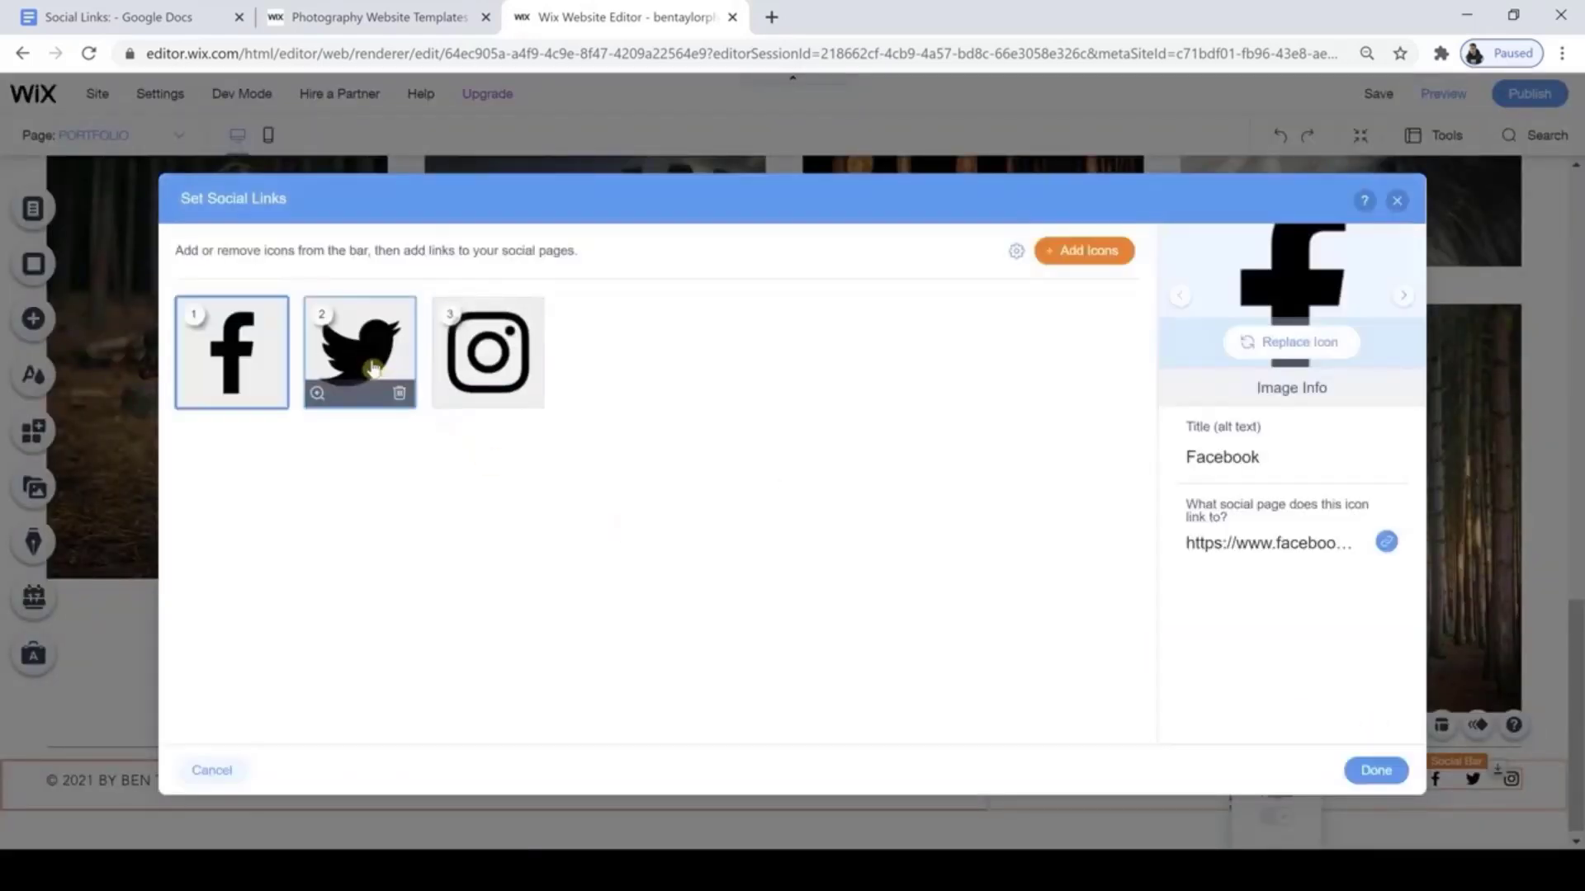
click(400, 393)
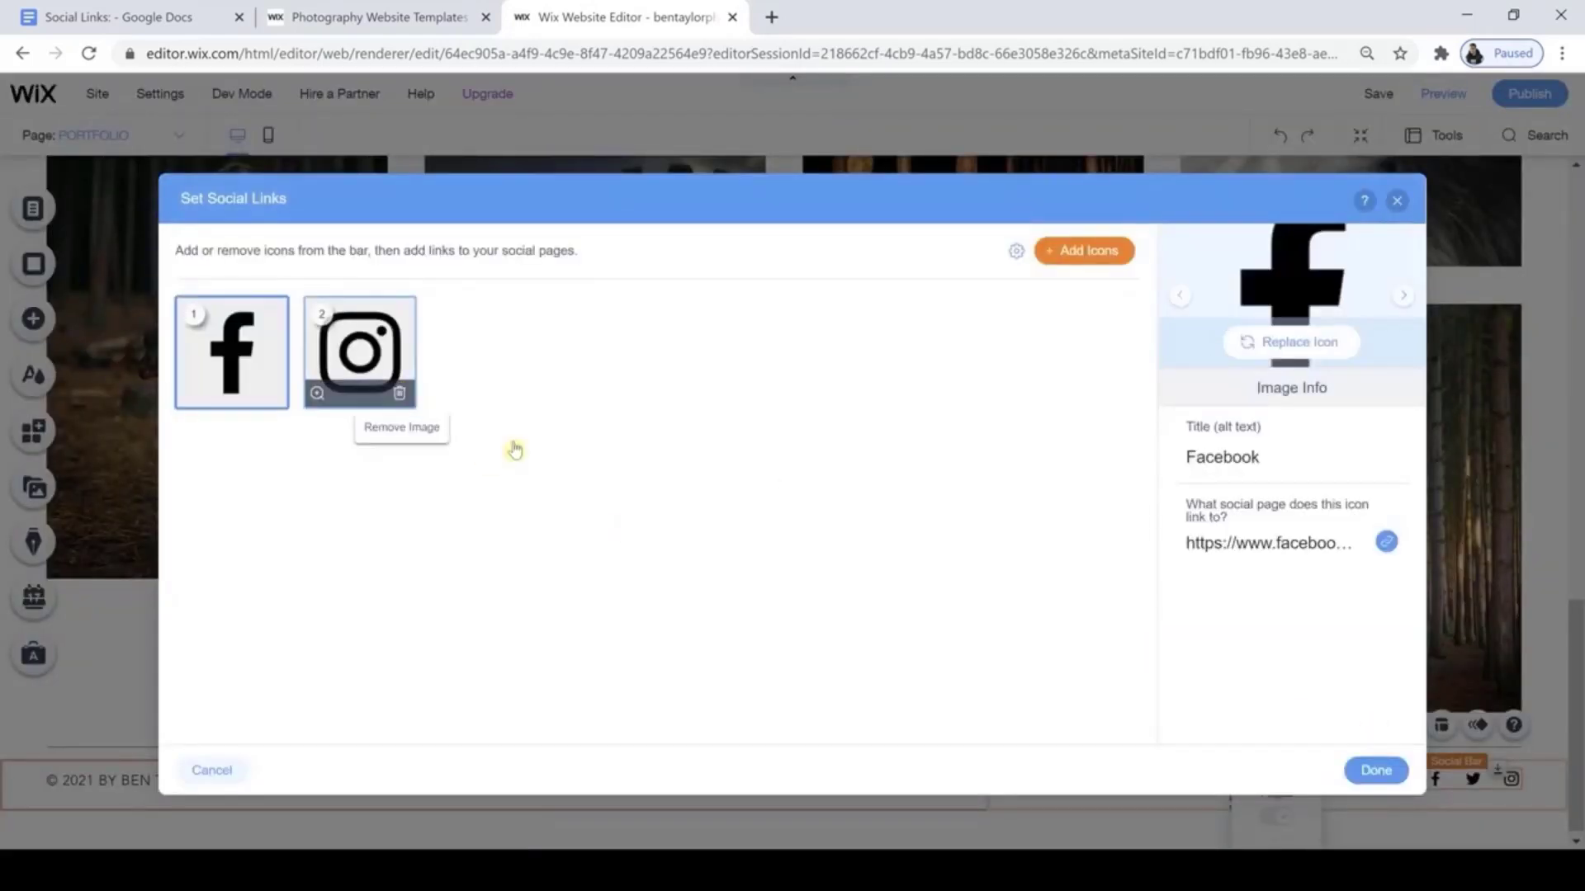
click(1372, 771)
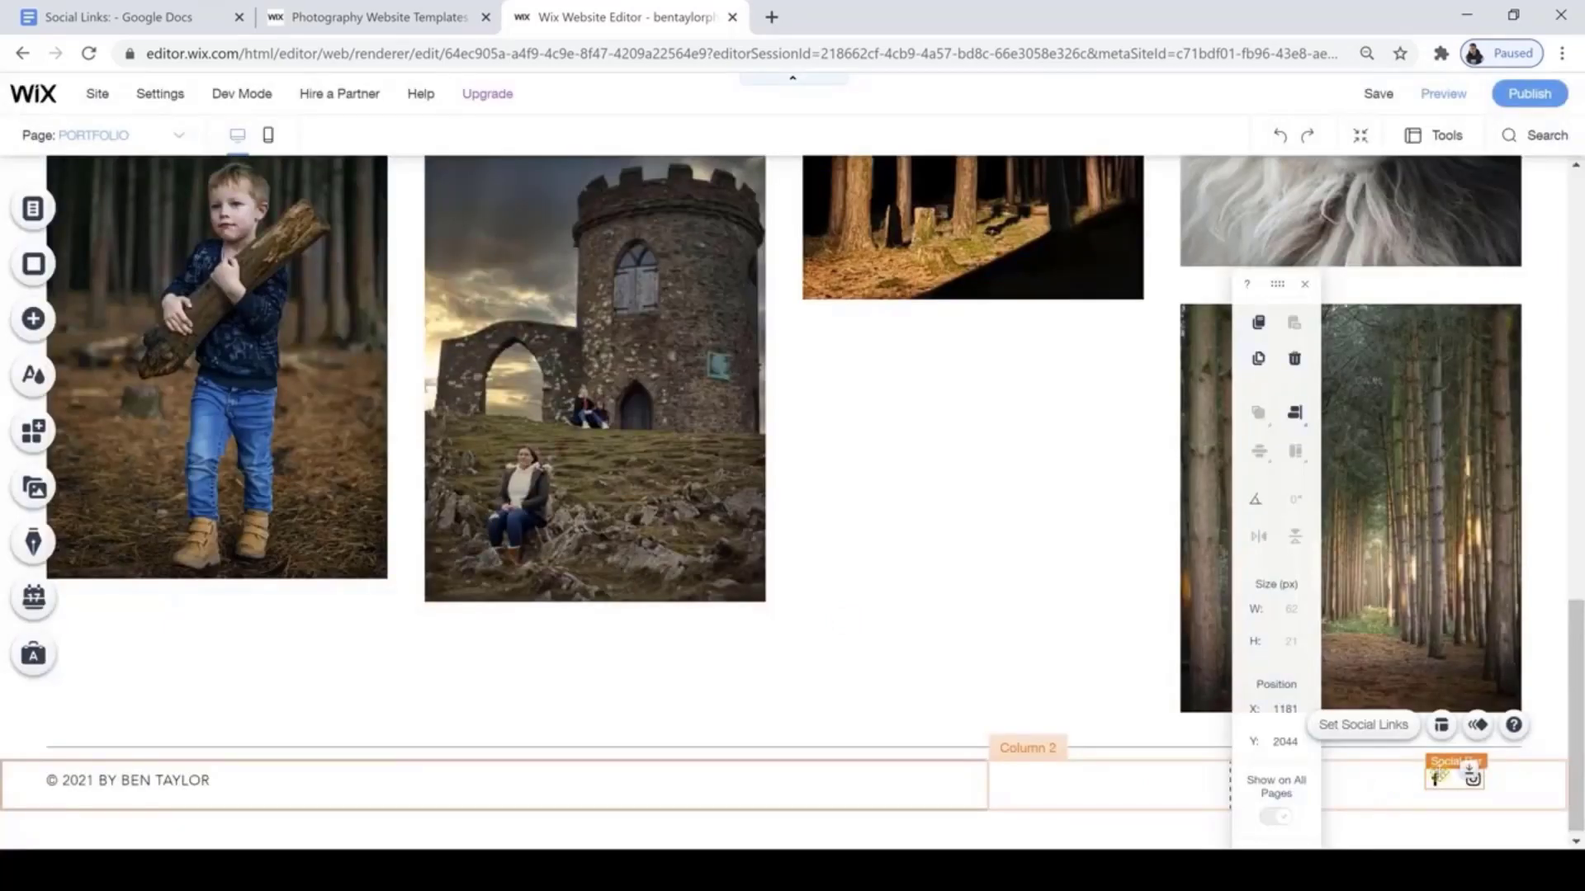
drag(1436, 776, 1477, 776)
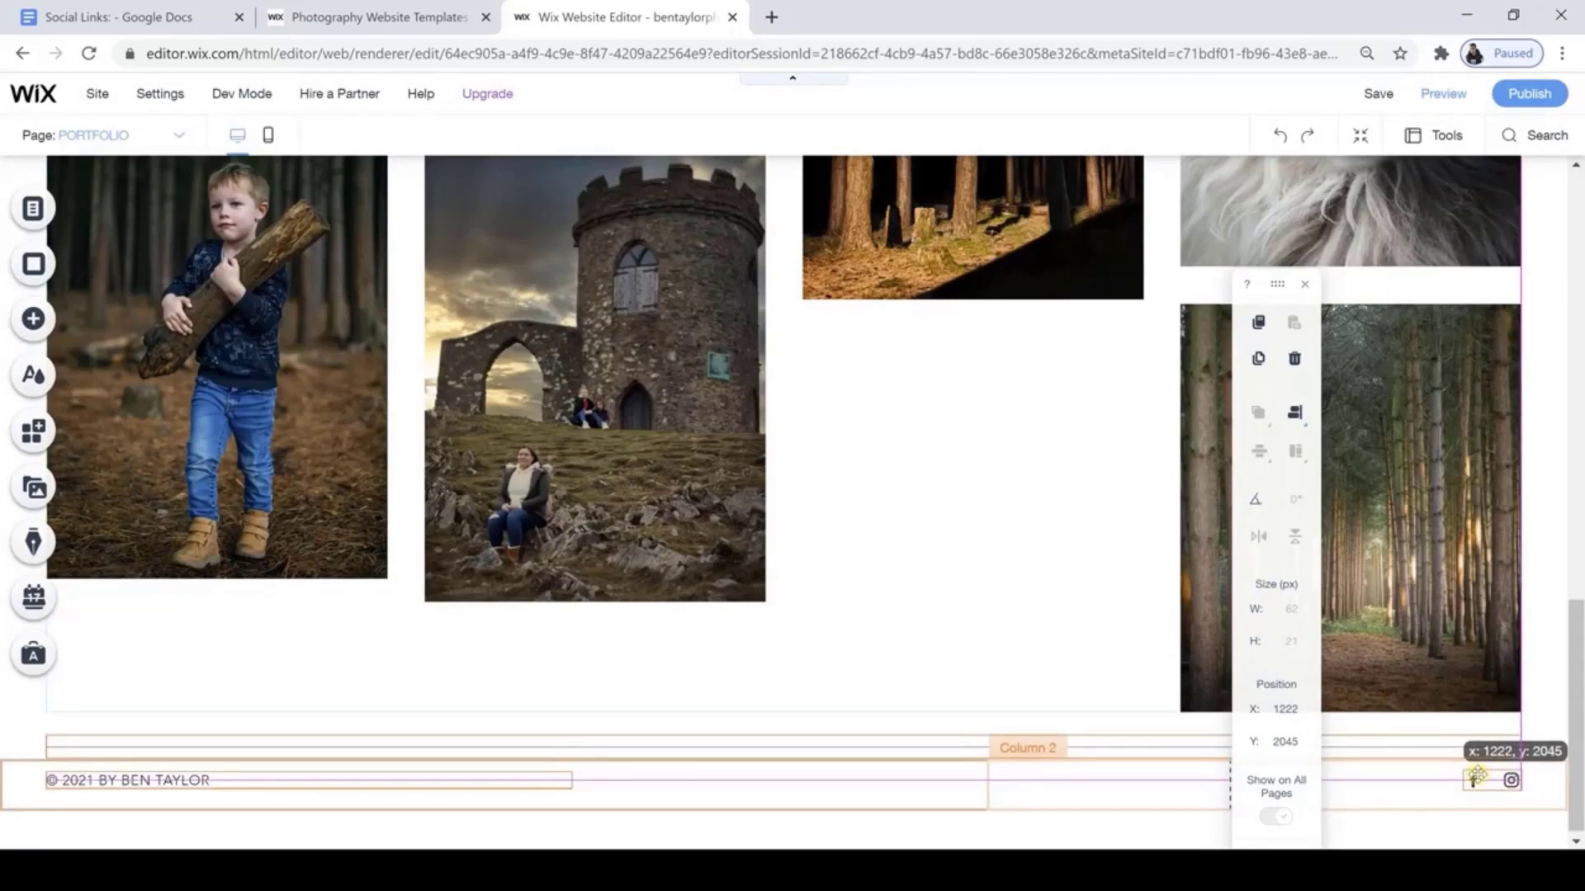
drag(1477, 776, 1477, 776)
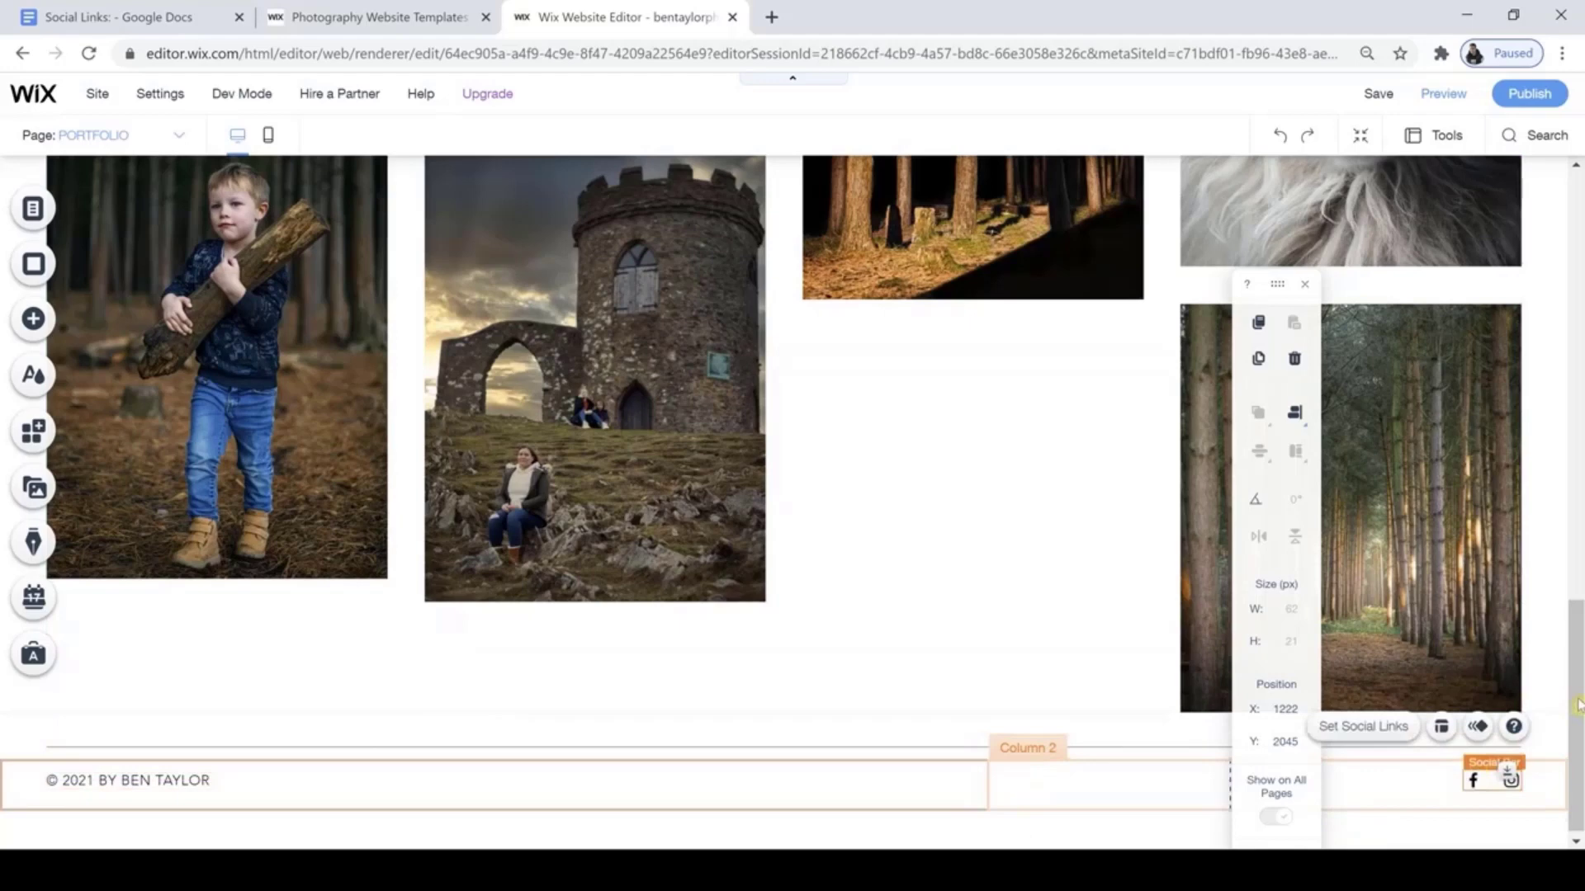
Check the portfolio page's mobile layout from header to footer, and return to the desktop editor.
click(1580, 413)
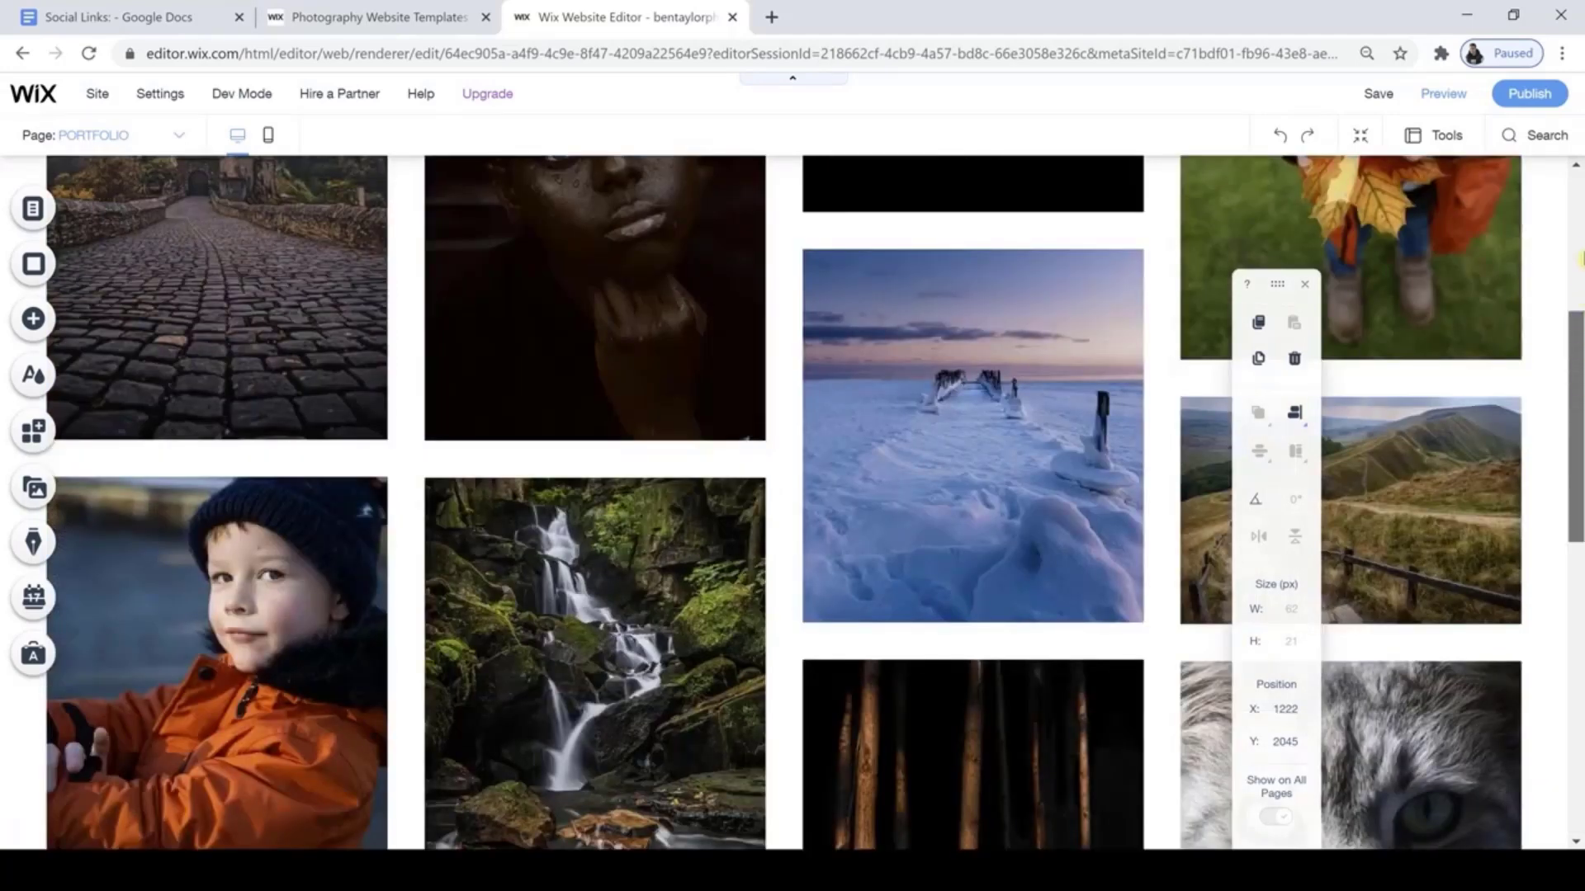
drag(1580, 172, 1578, 166)
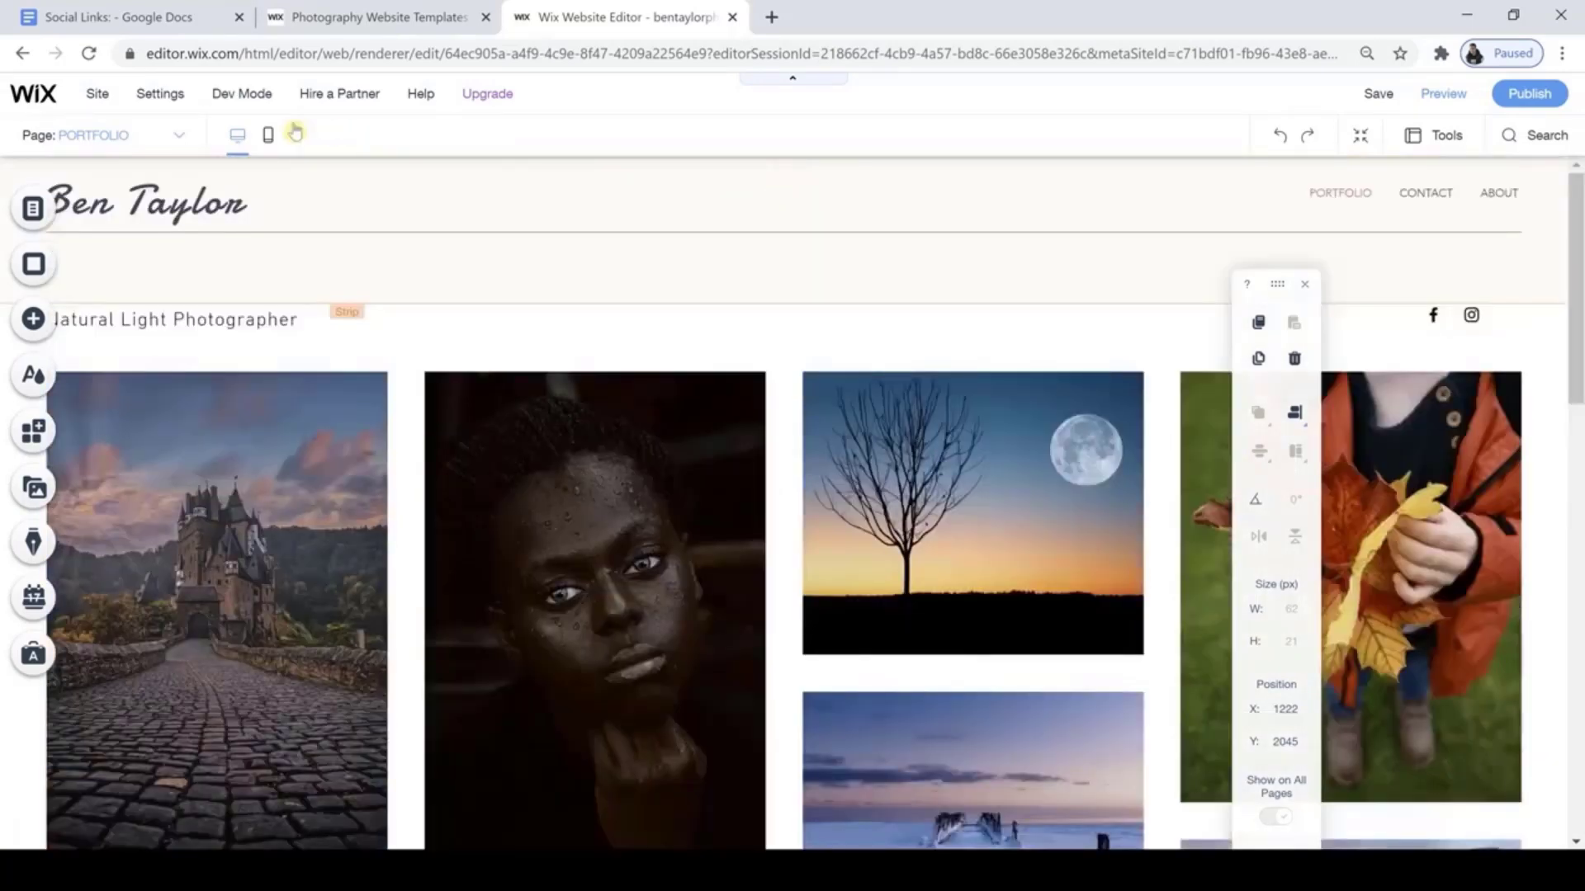
click(268, 134)
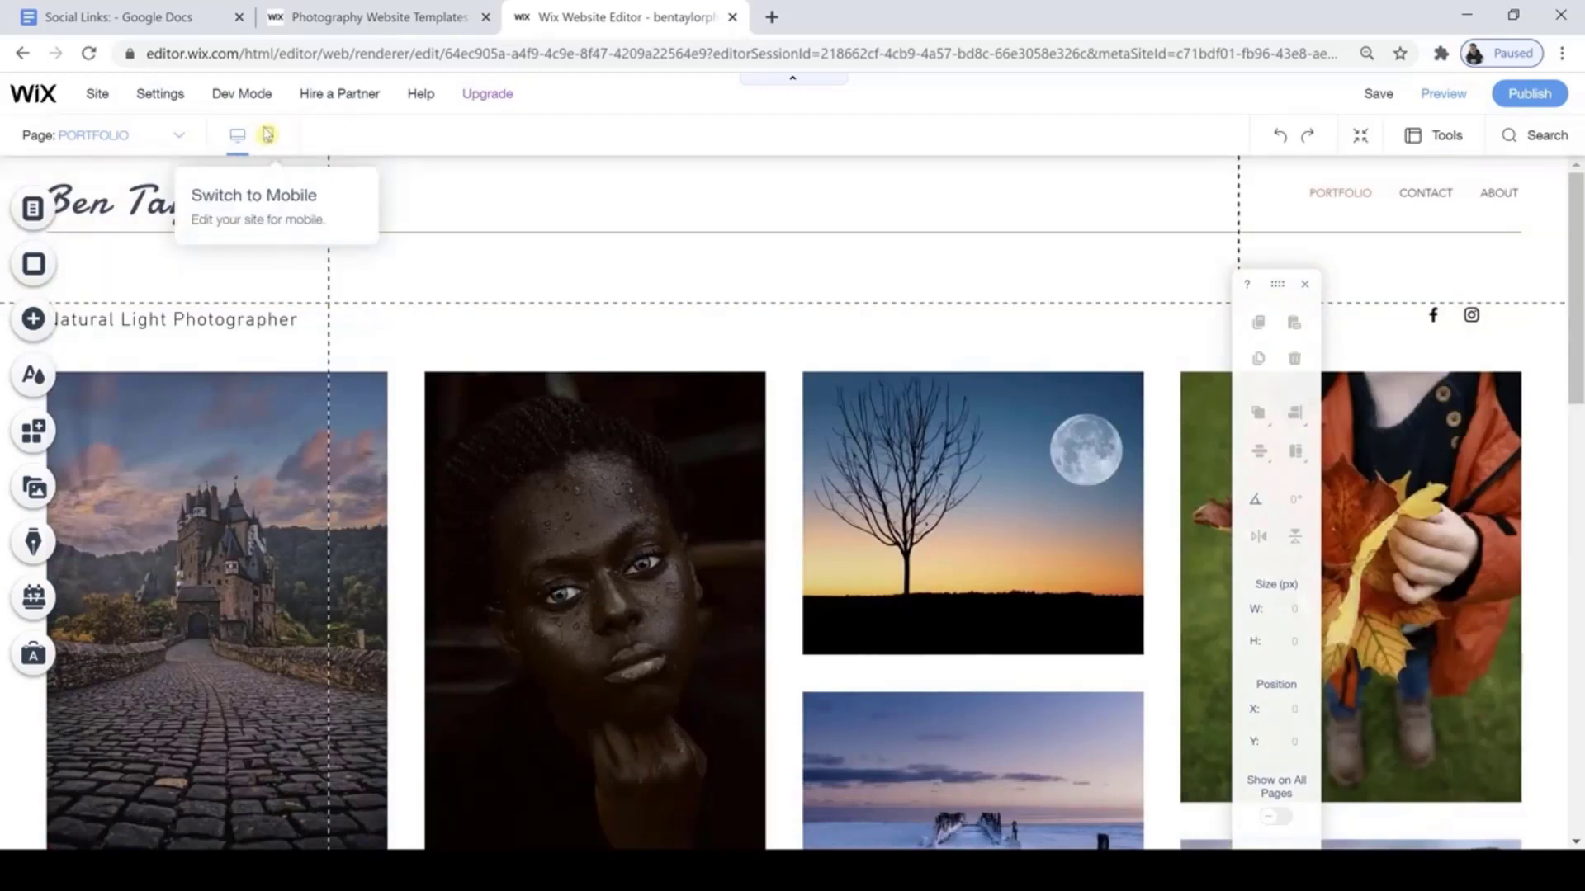
click(268, 134)
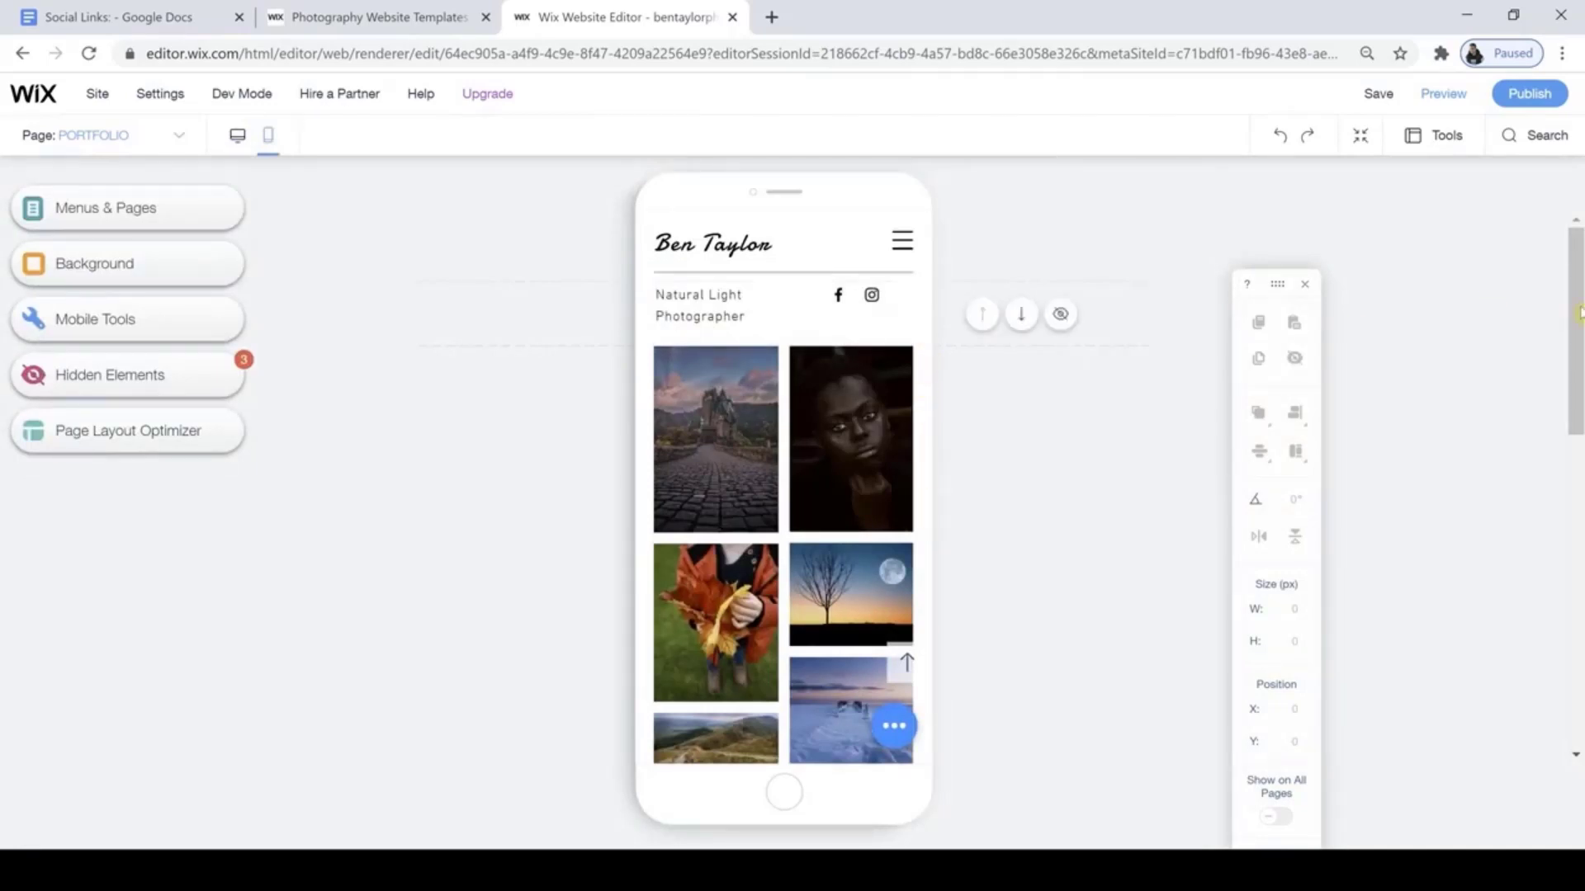
drag(1577, 289, 1532, 614)
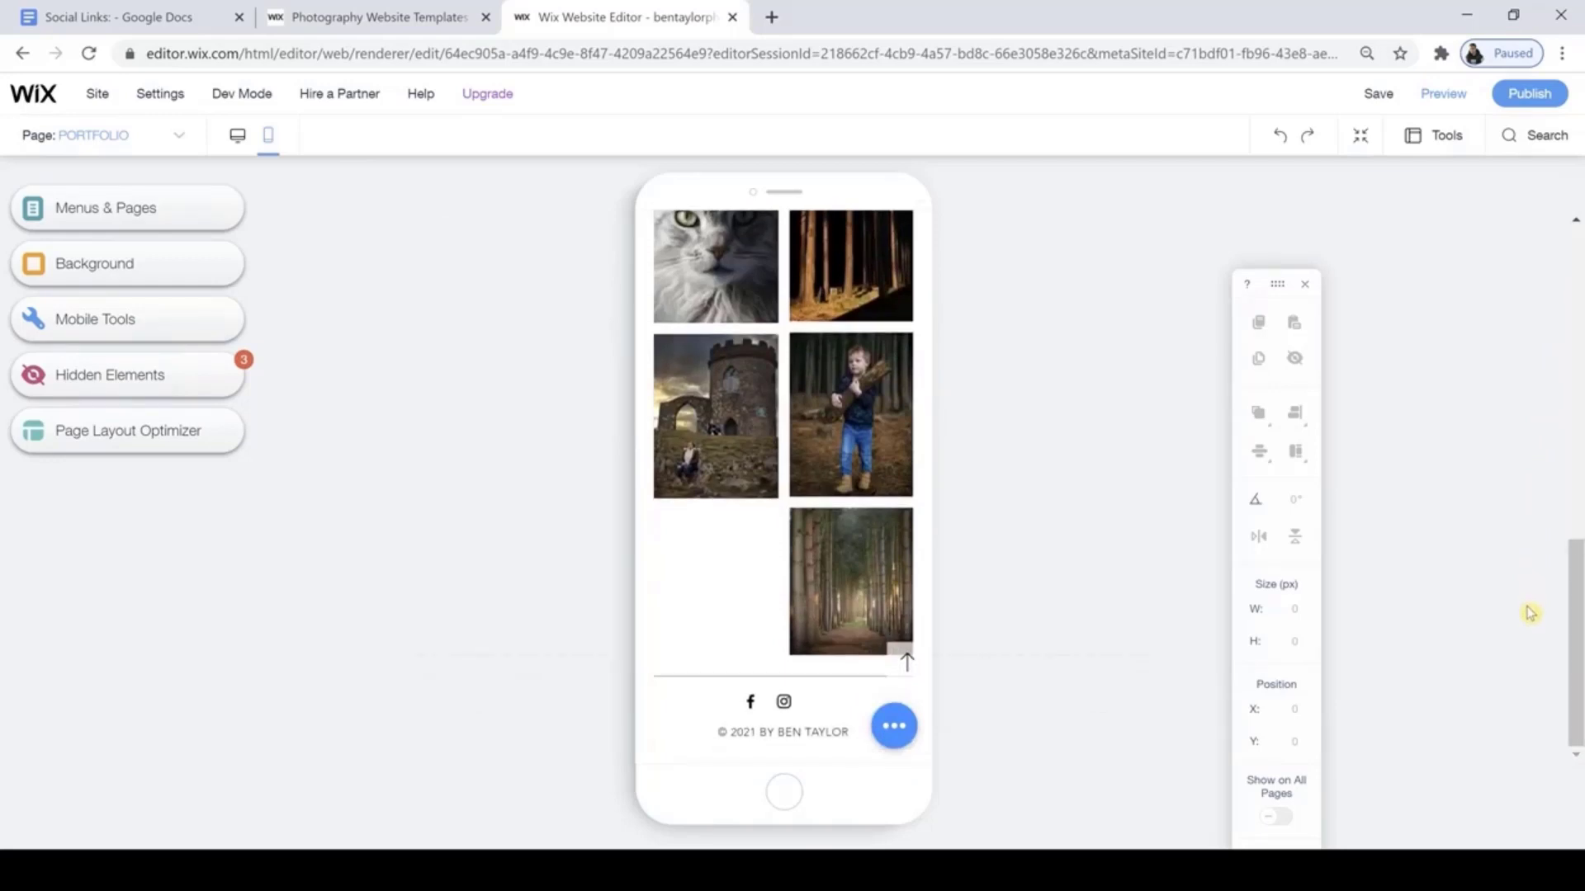
drag(1531, 613, 1580, 508)
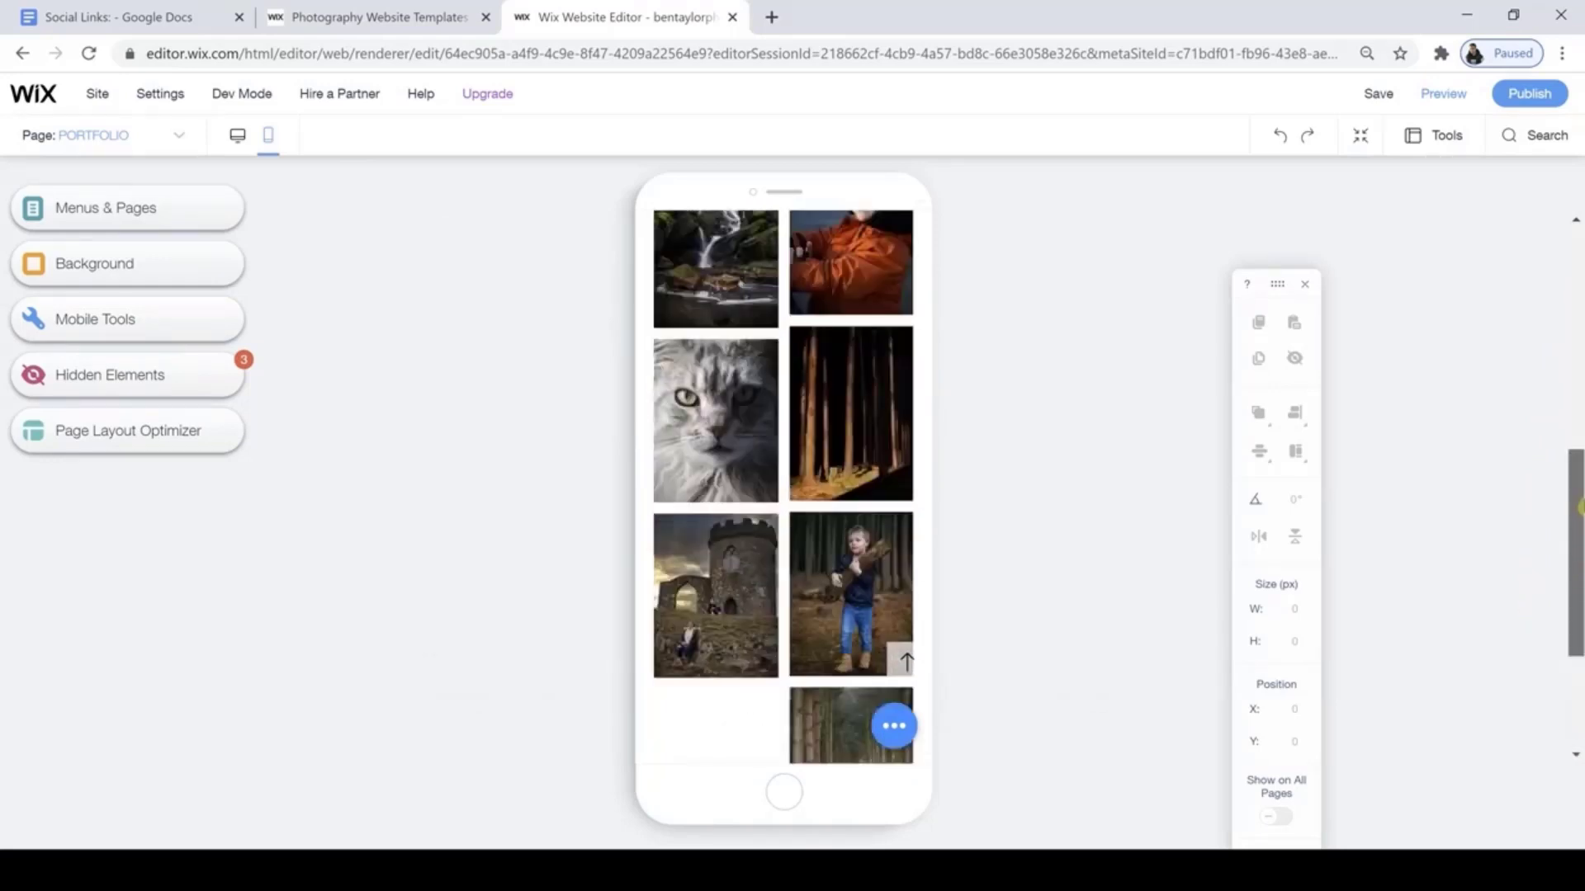
drag(1582, 225, 1582, 224)
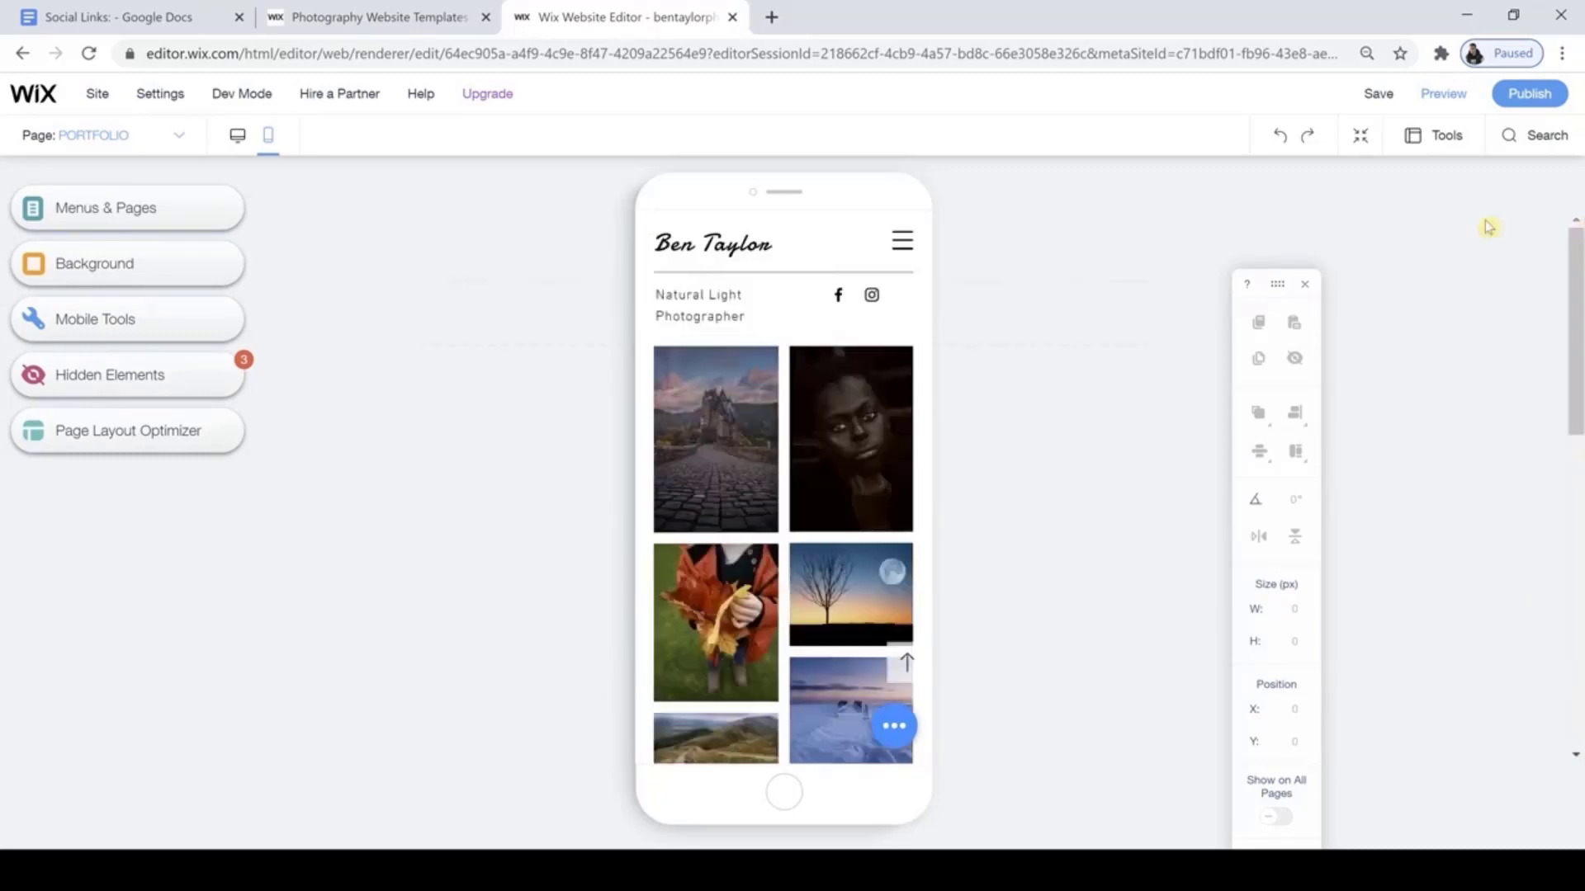
click(238, 135)
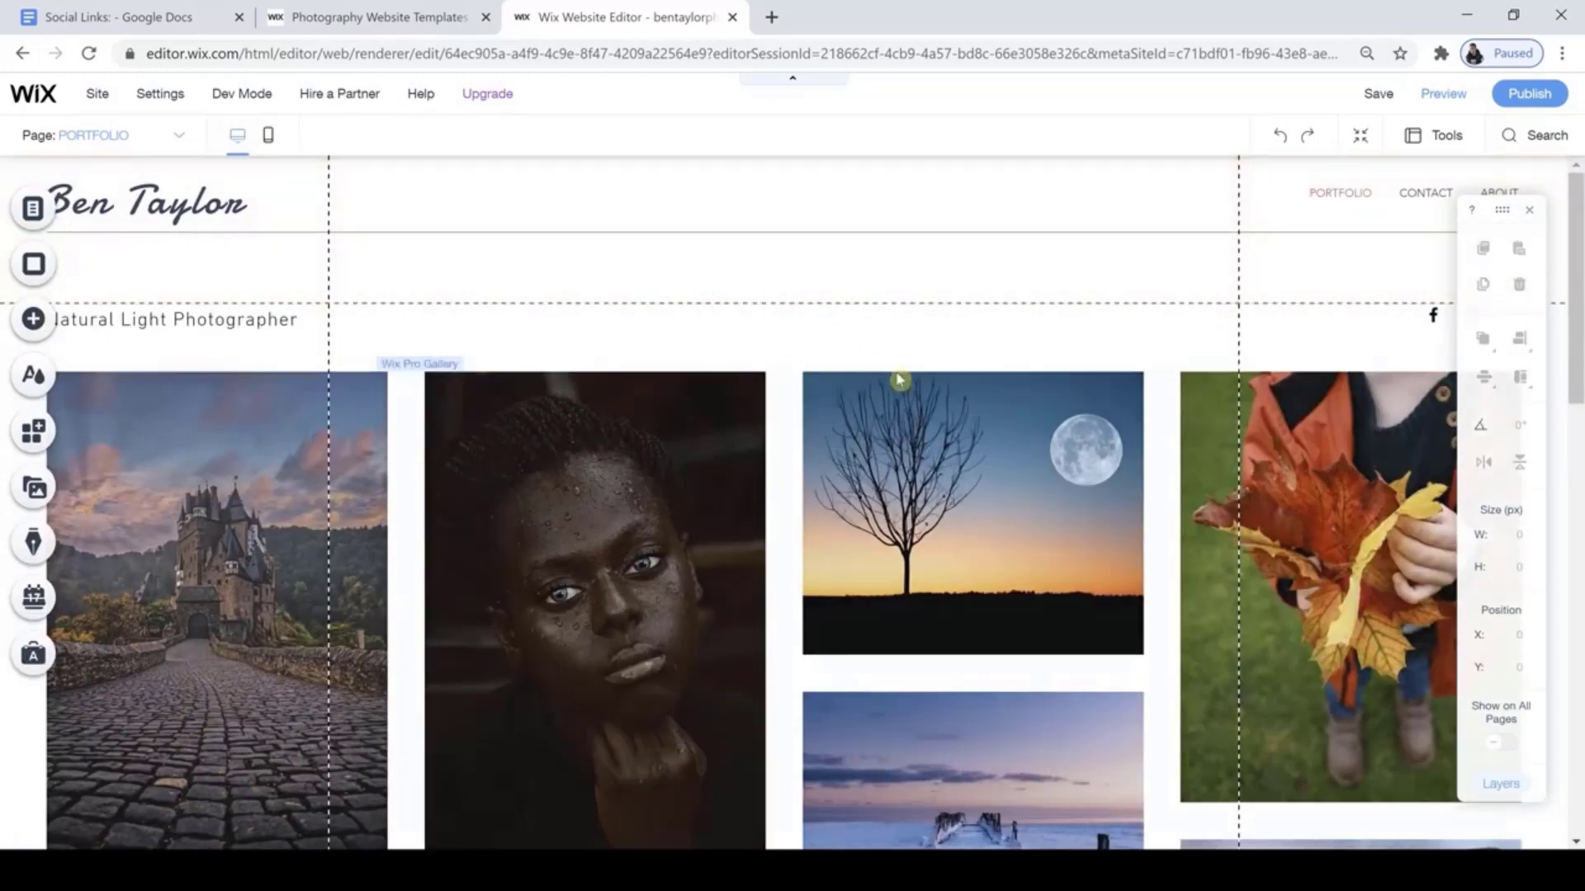
Replace the original header menu with the themed menu that has vertical dividers, placed in the header at X 260, Y 23.
click(1349, 193)
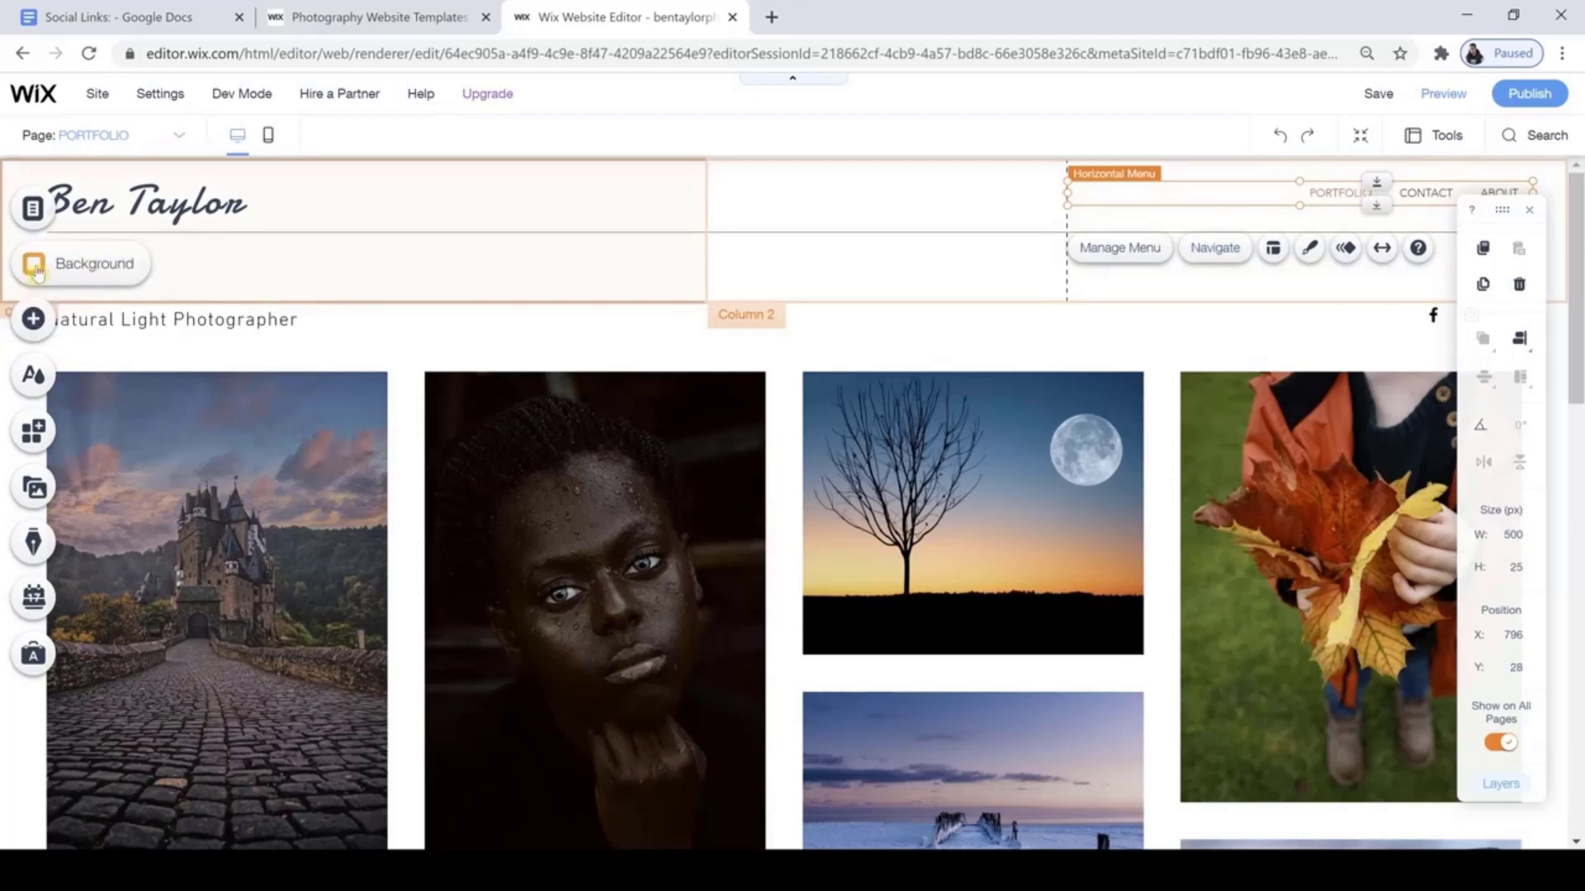
click(34, 319)
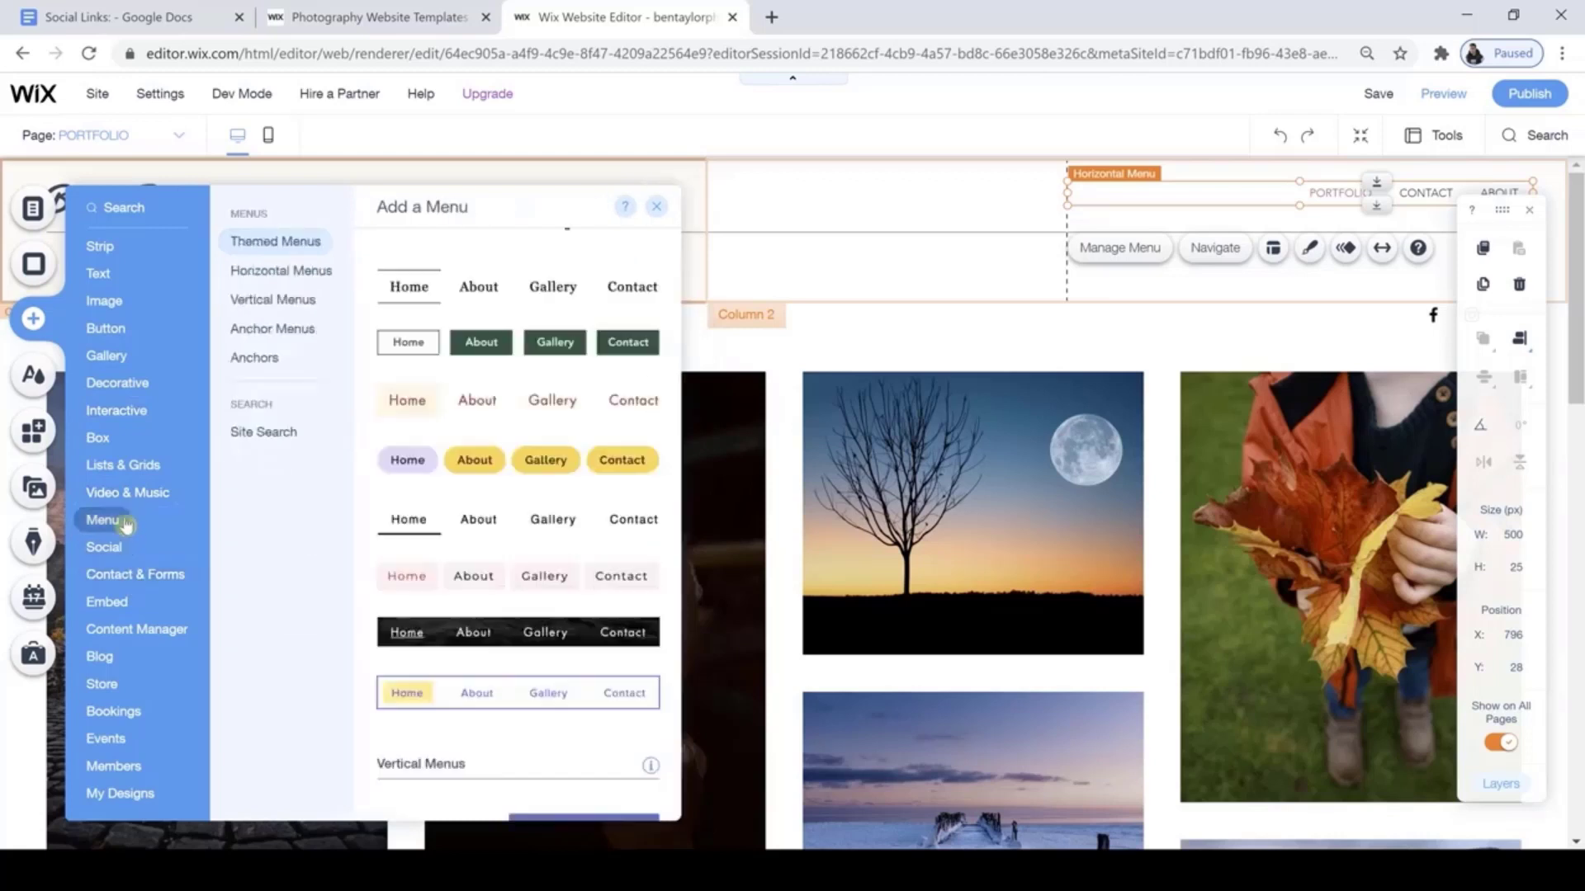
scroll(125, 525, down, 2)
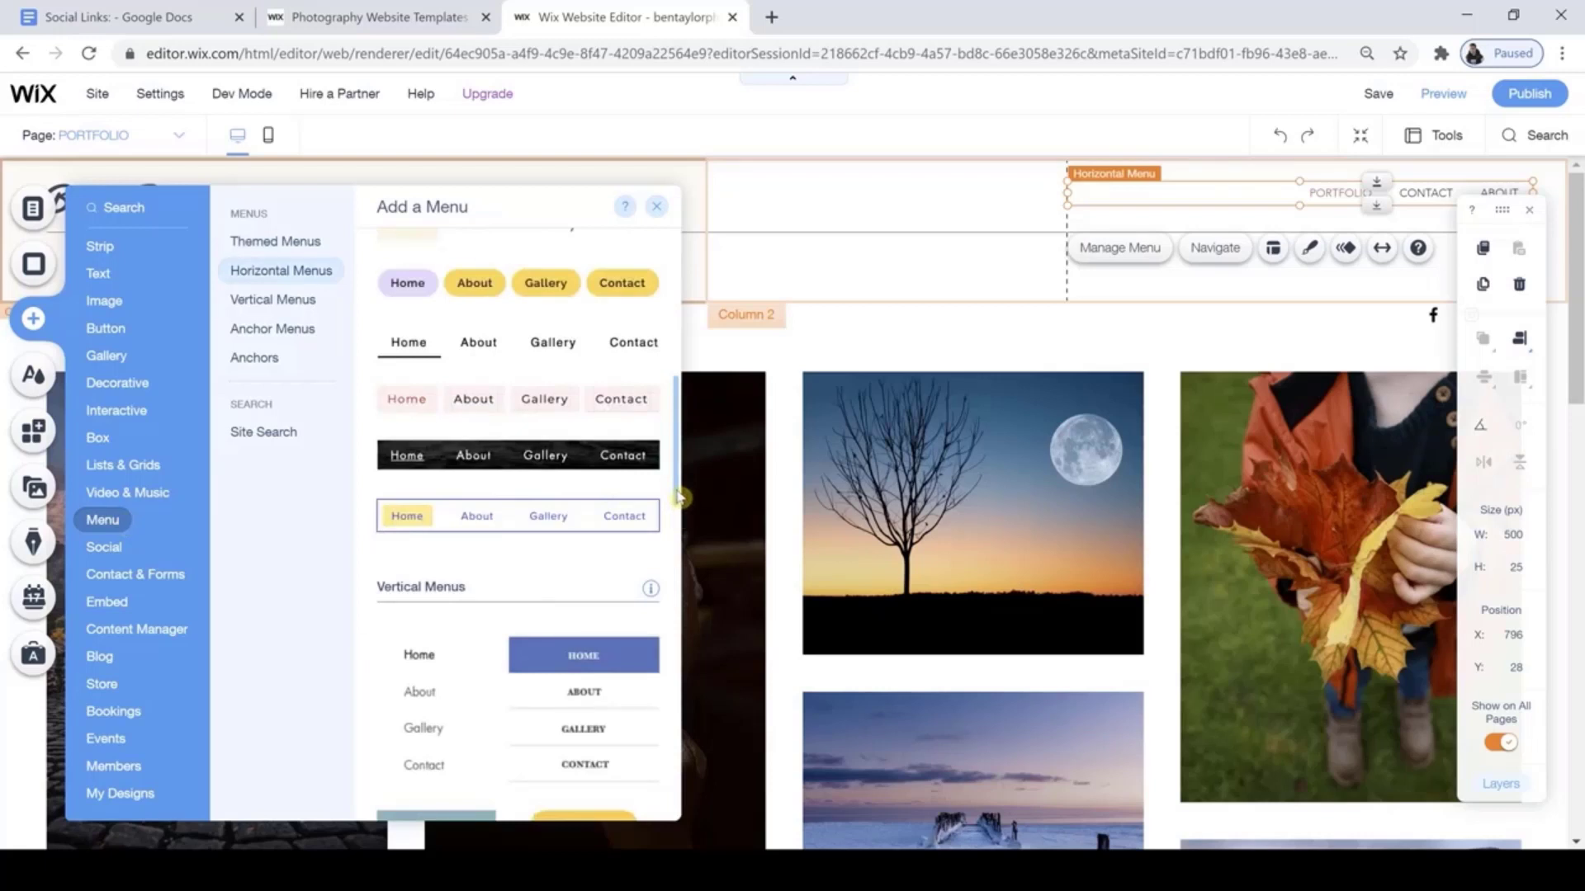
drag(679, 497, 694, 441)
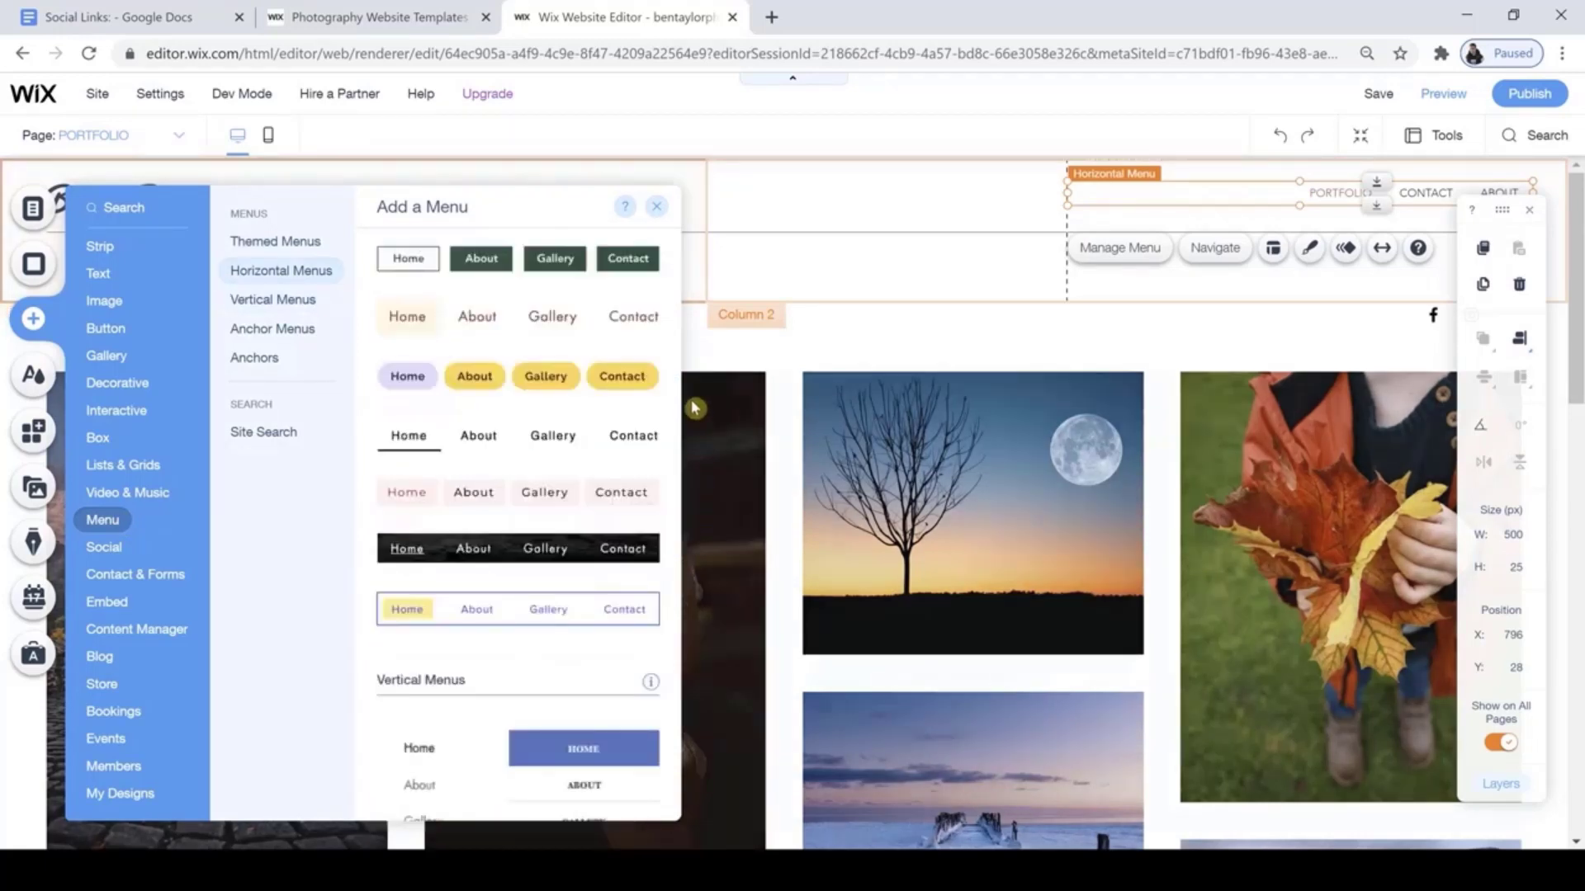
scroll(685, 355, up, 5)
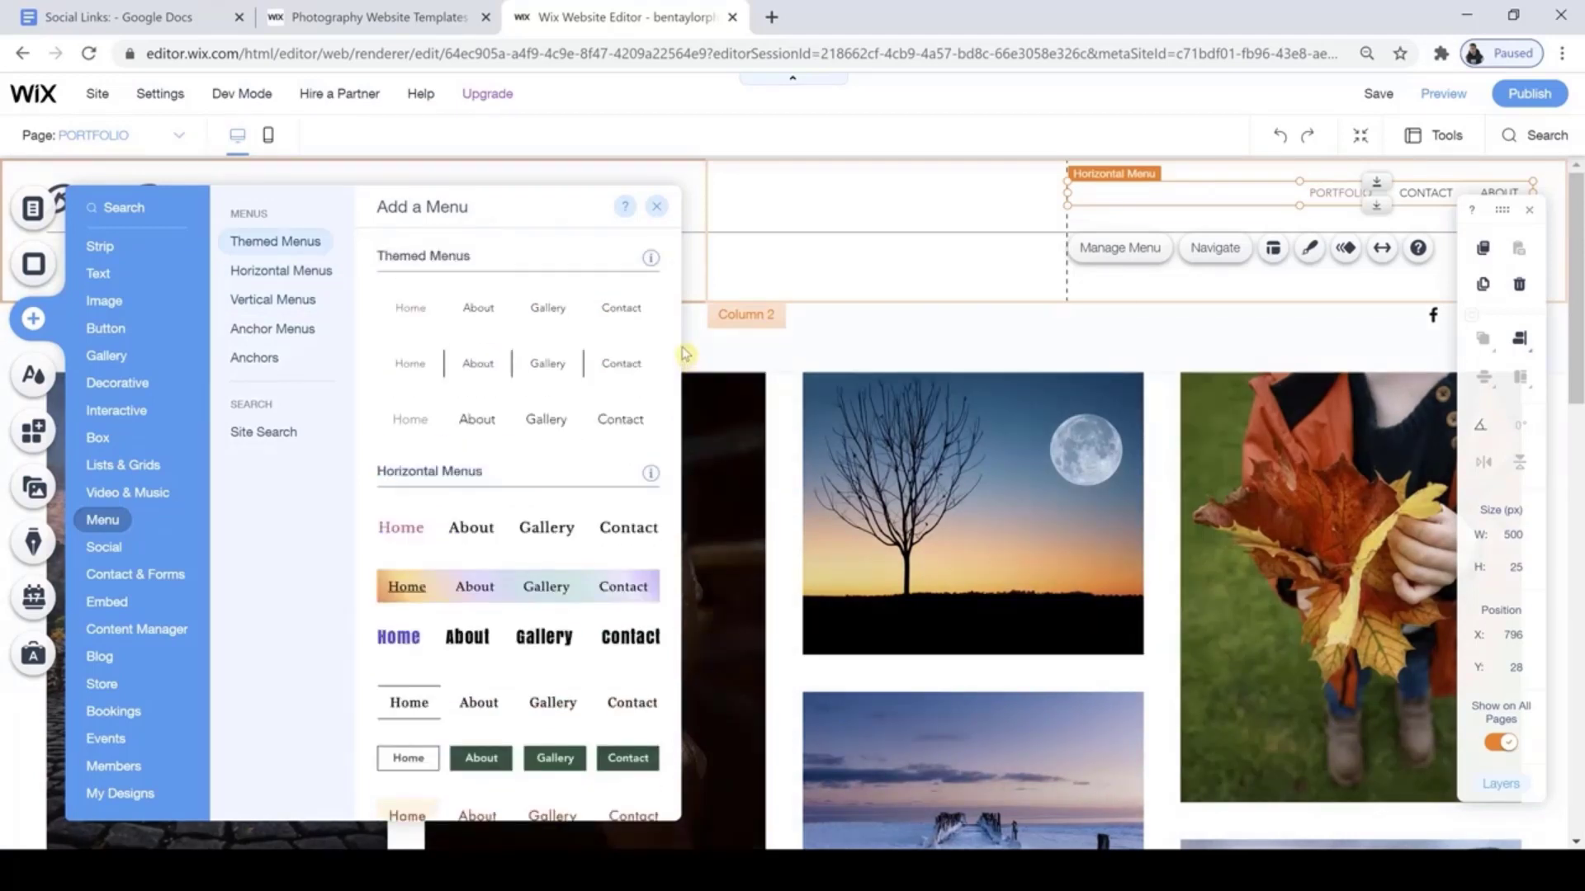
click(527, 367)
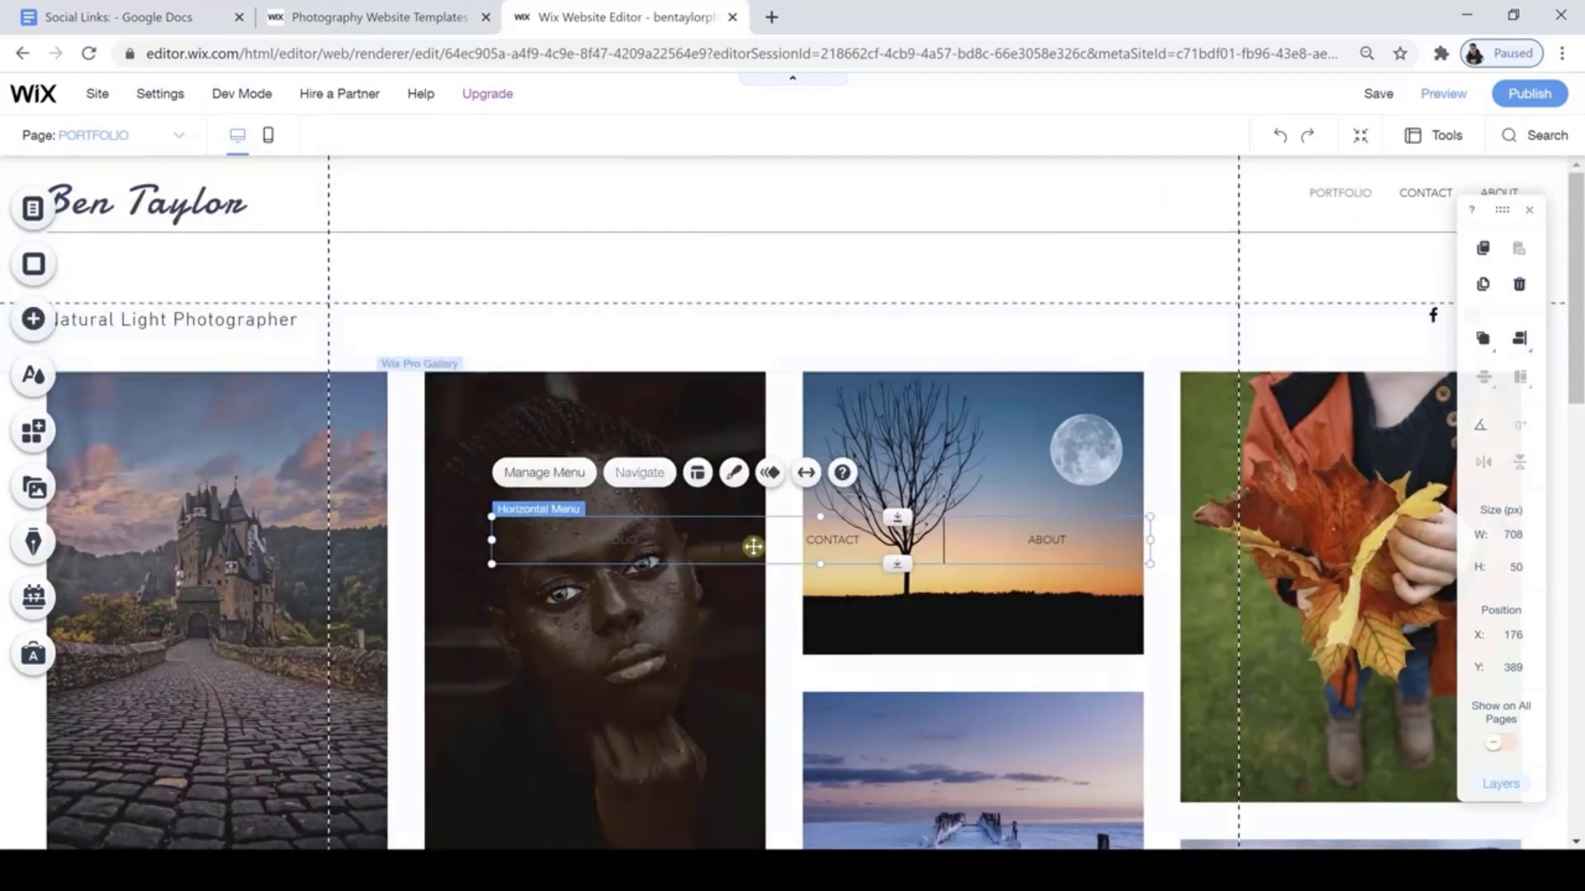
drag(789, 556, 869, 217)
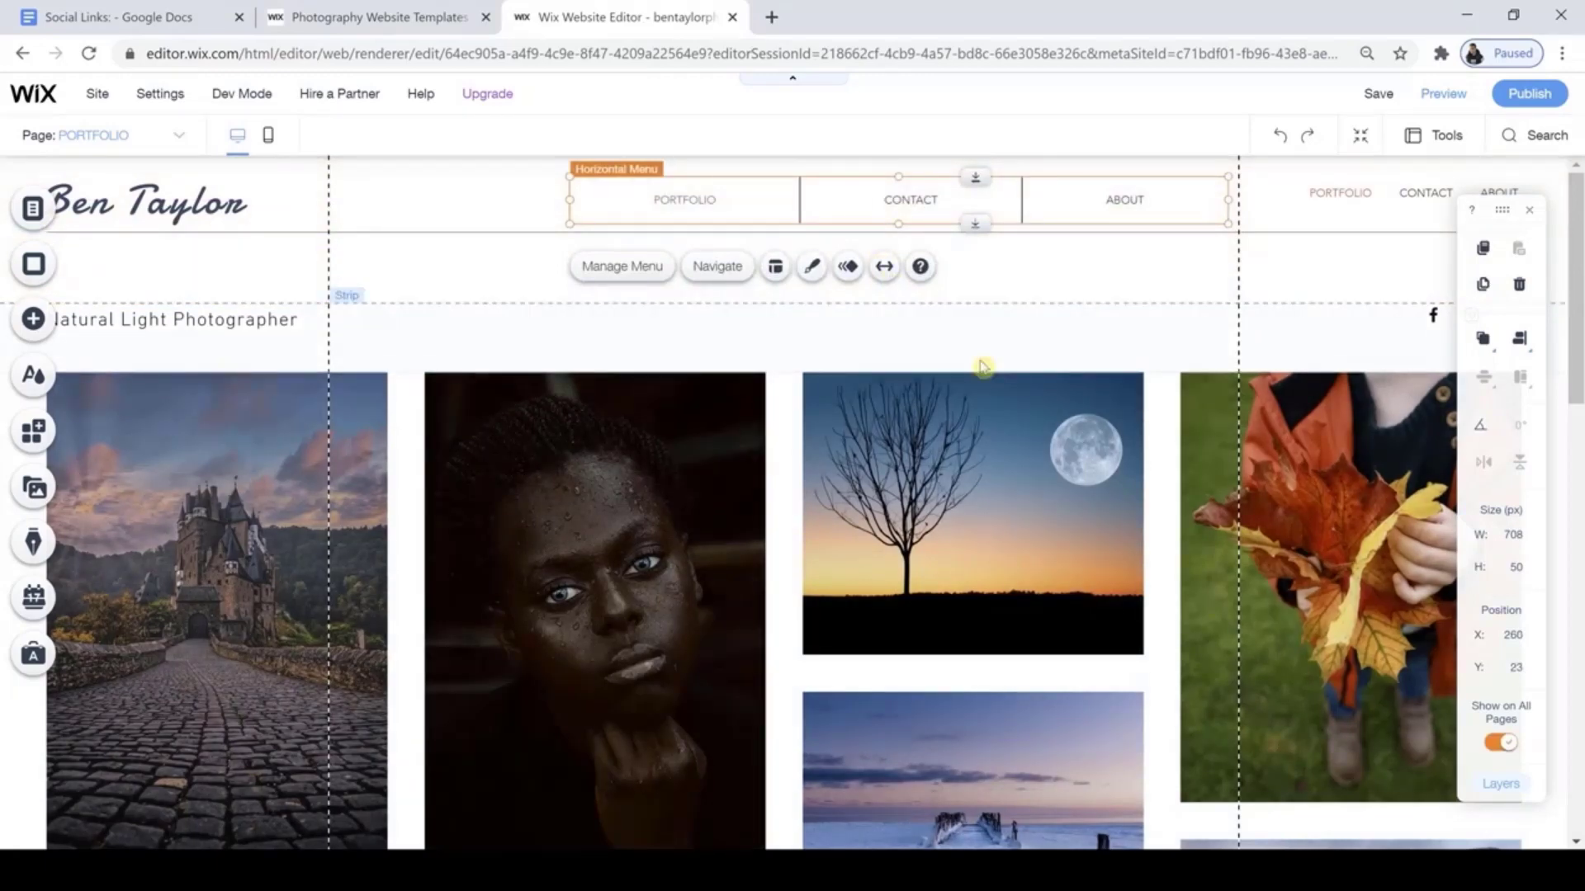
click(1341, 193)
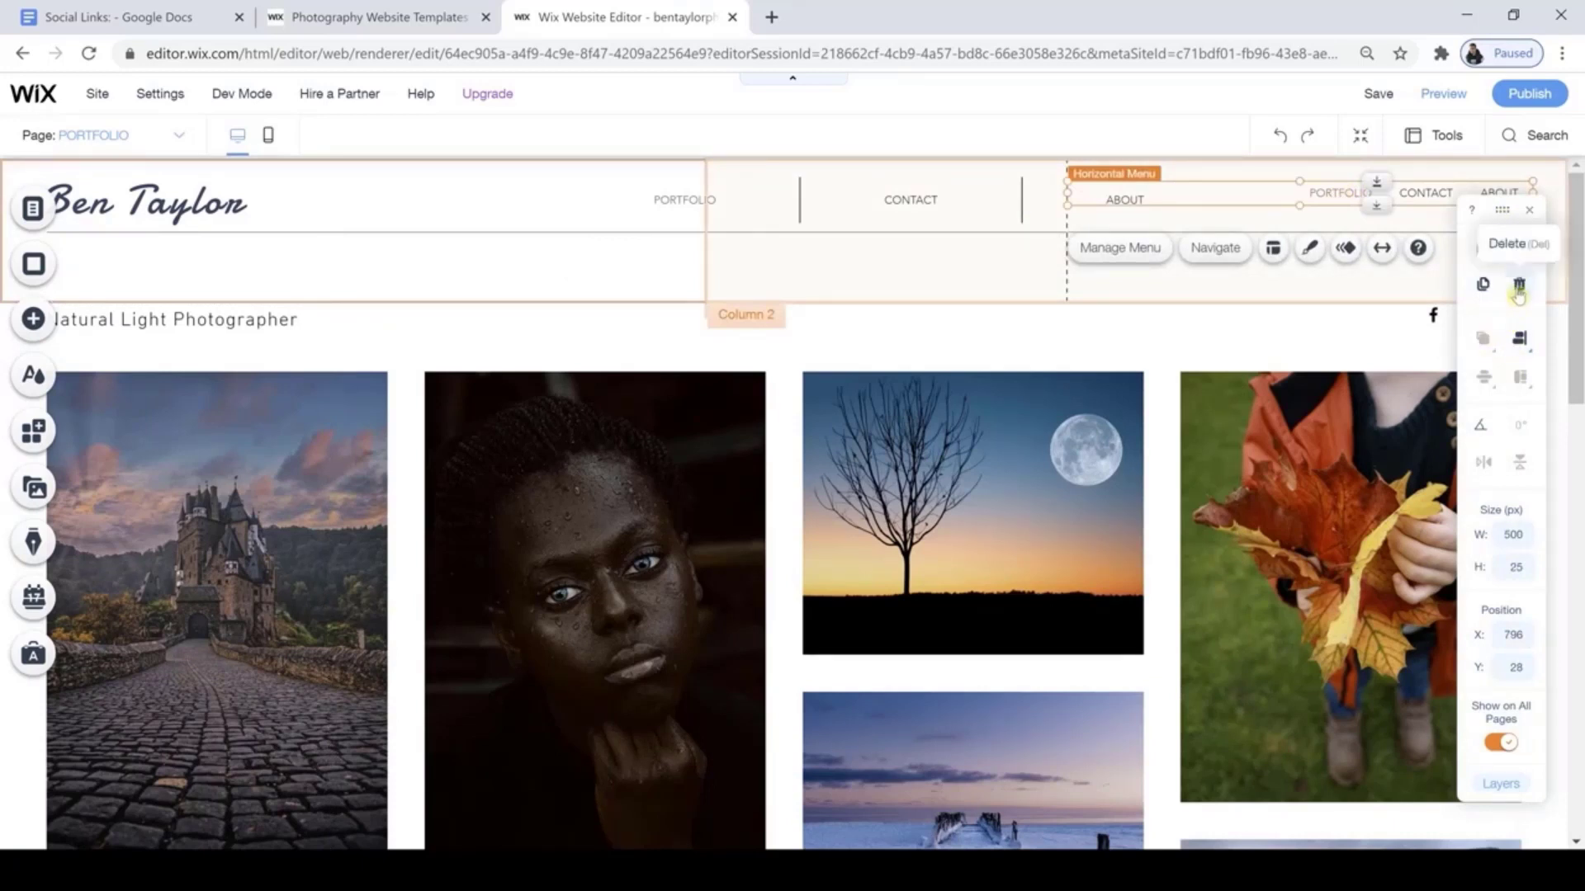
click(1519, 285)
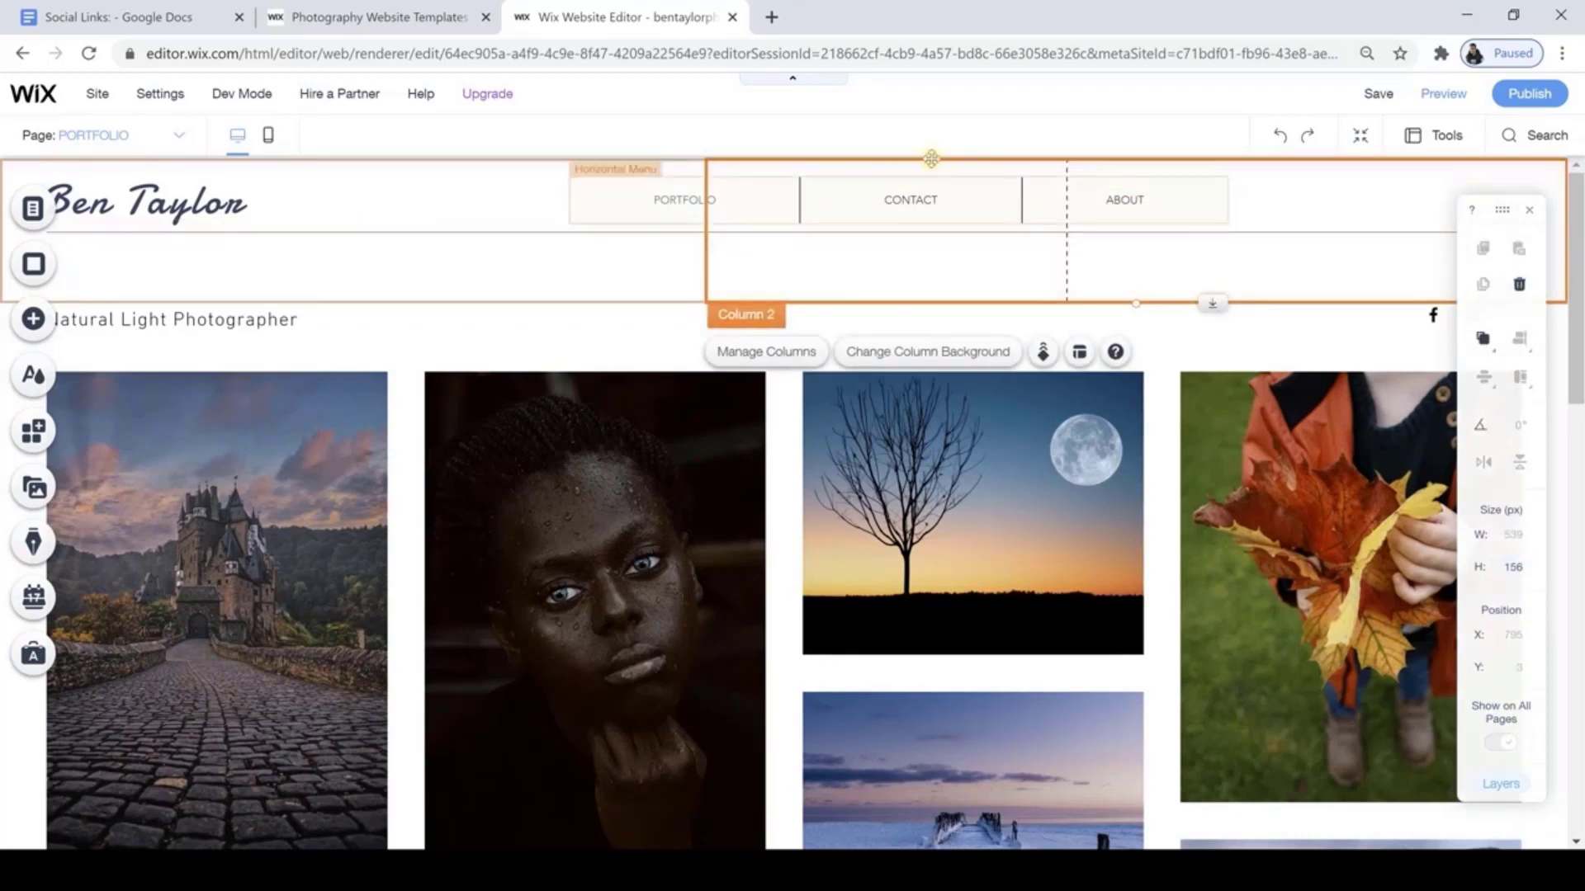
Shift the new header menu slightly to the left and reduce the header strip's height to 91 px.
mouse_move(826, 199)
mouse_down()
mouse_move(755, 200)
mouse_move(811, 200)
mouse_up()
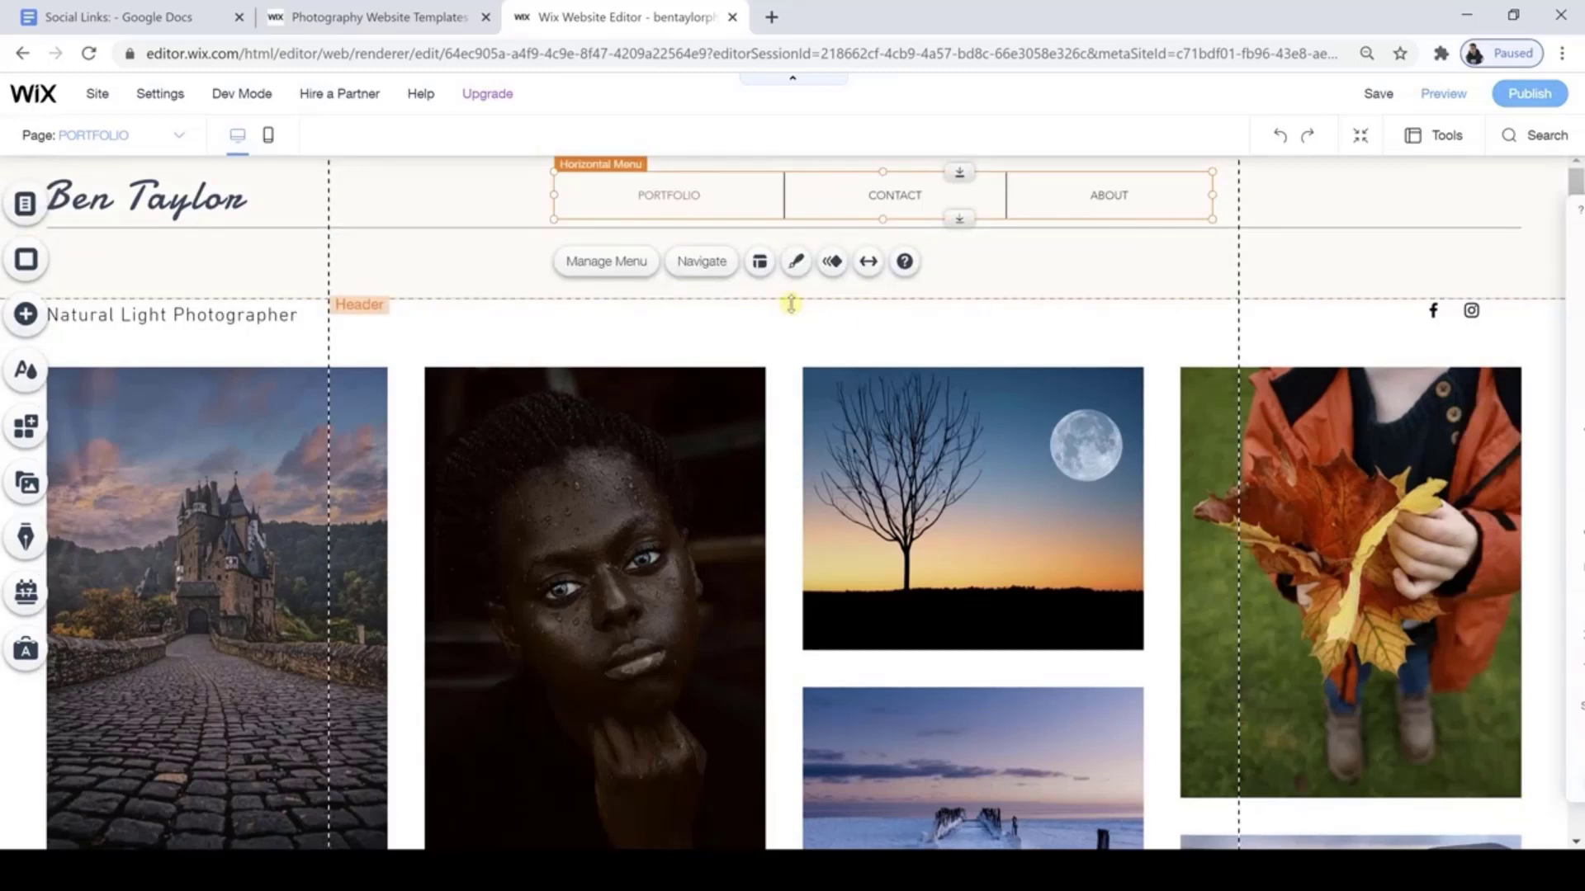
drag(789, 303, 786, 248)
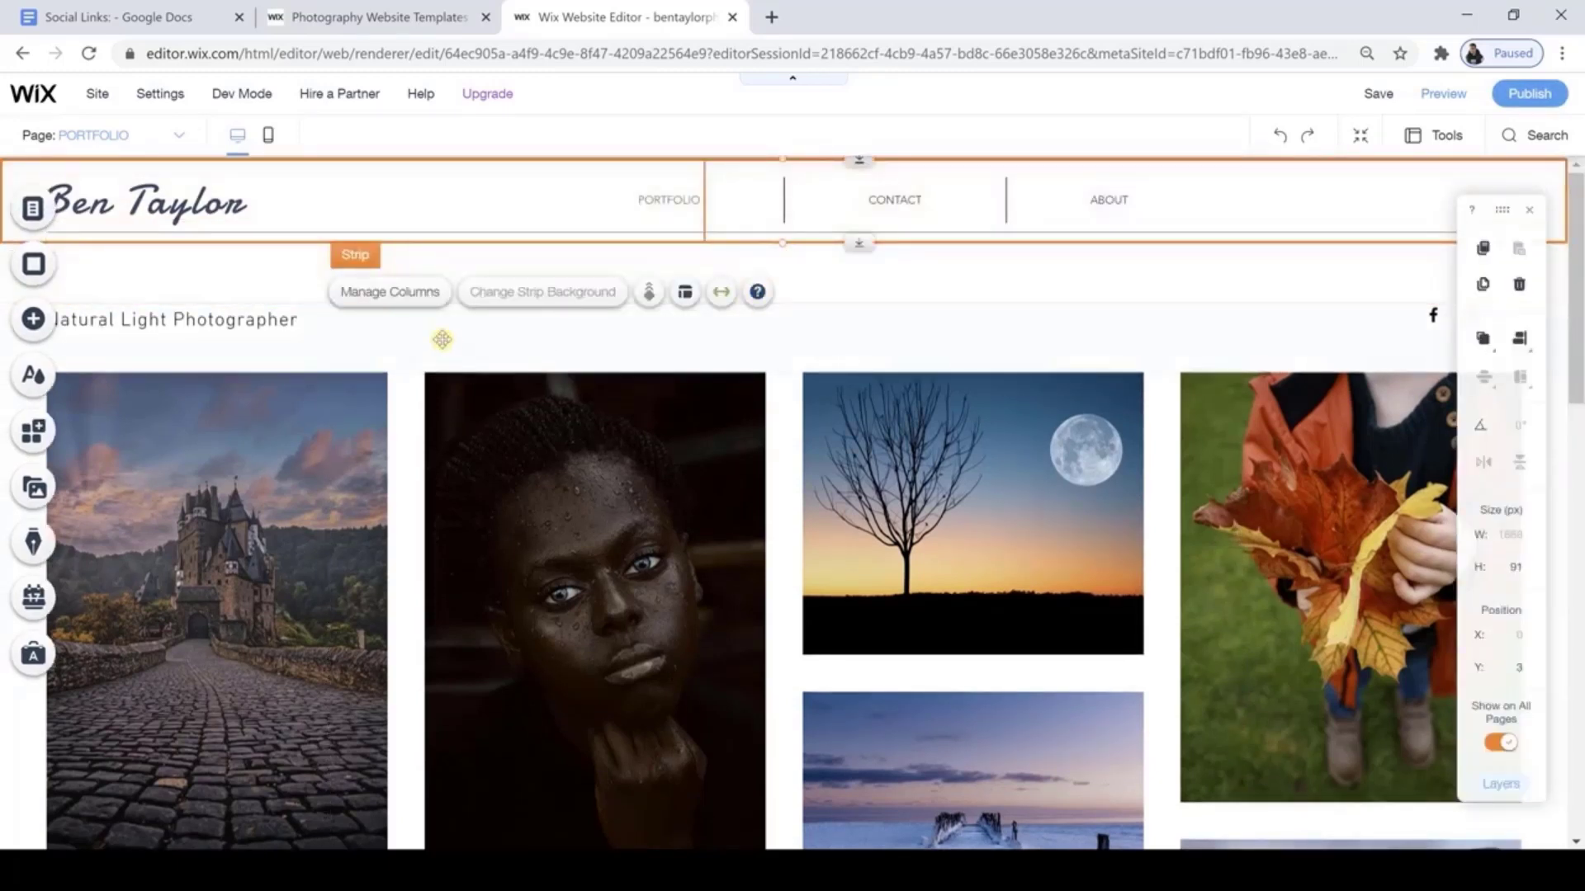
Close the gap below the header by moving the tagline strip to Y 94, its text to Y 107 and the gallery to Y 170.
click(726, 304)
drag(781, 296, 786, 241)
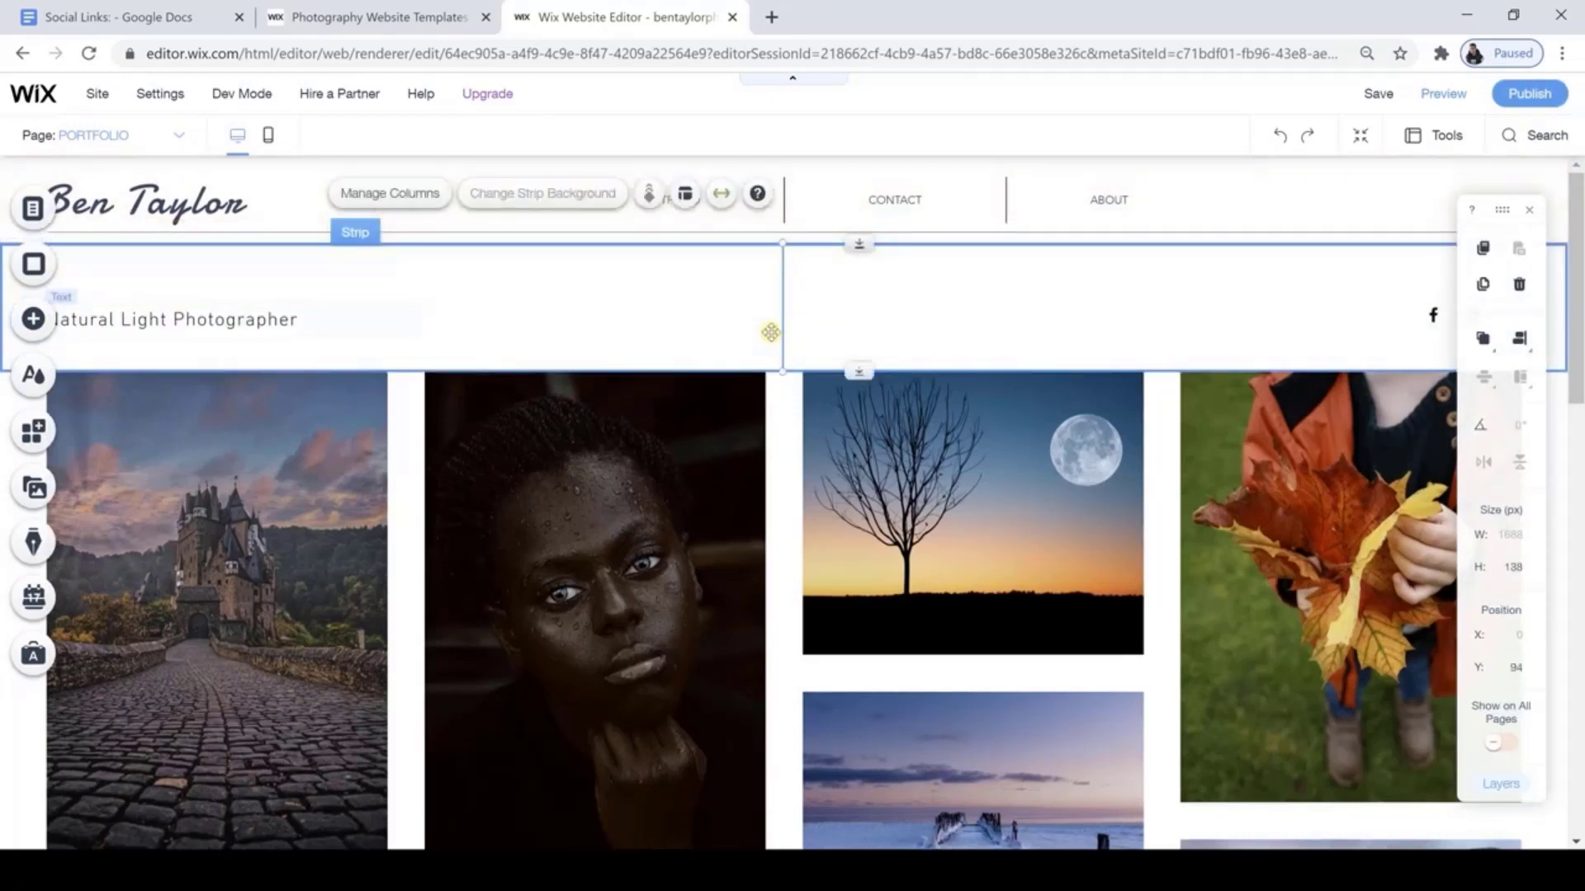
drag(276, 322, 267, 274)
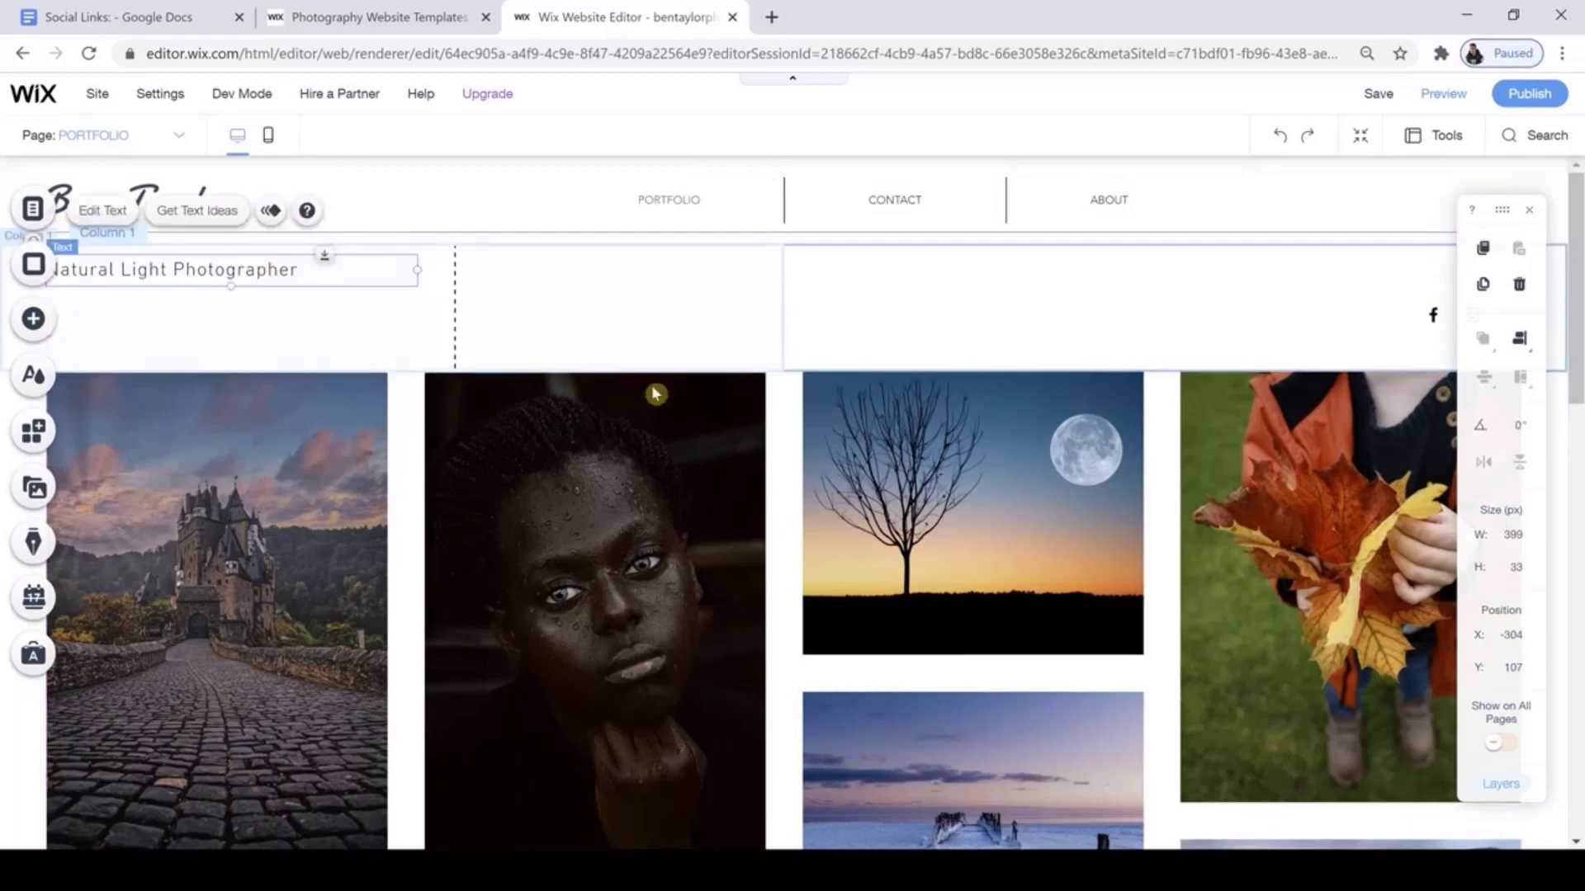
click(780, 404)
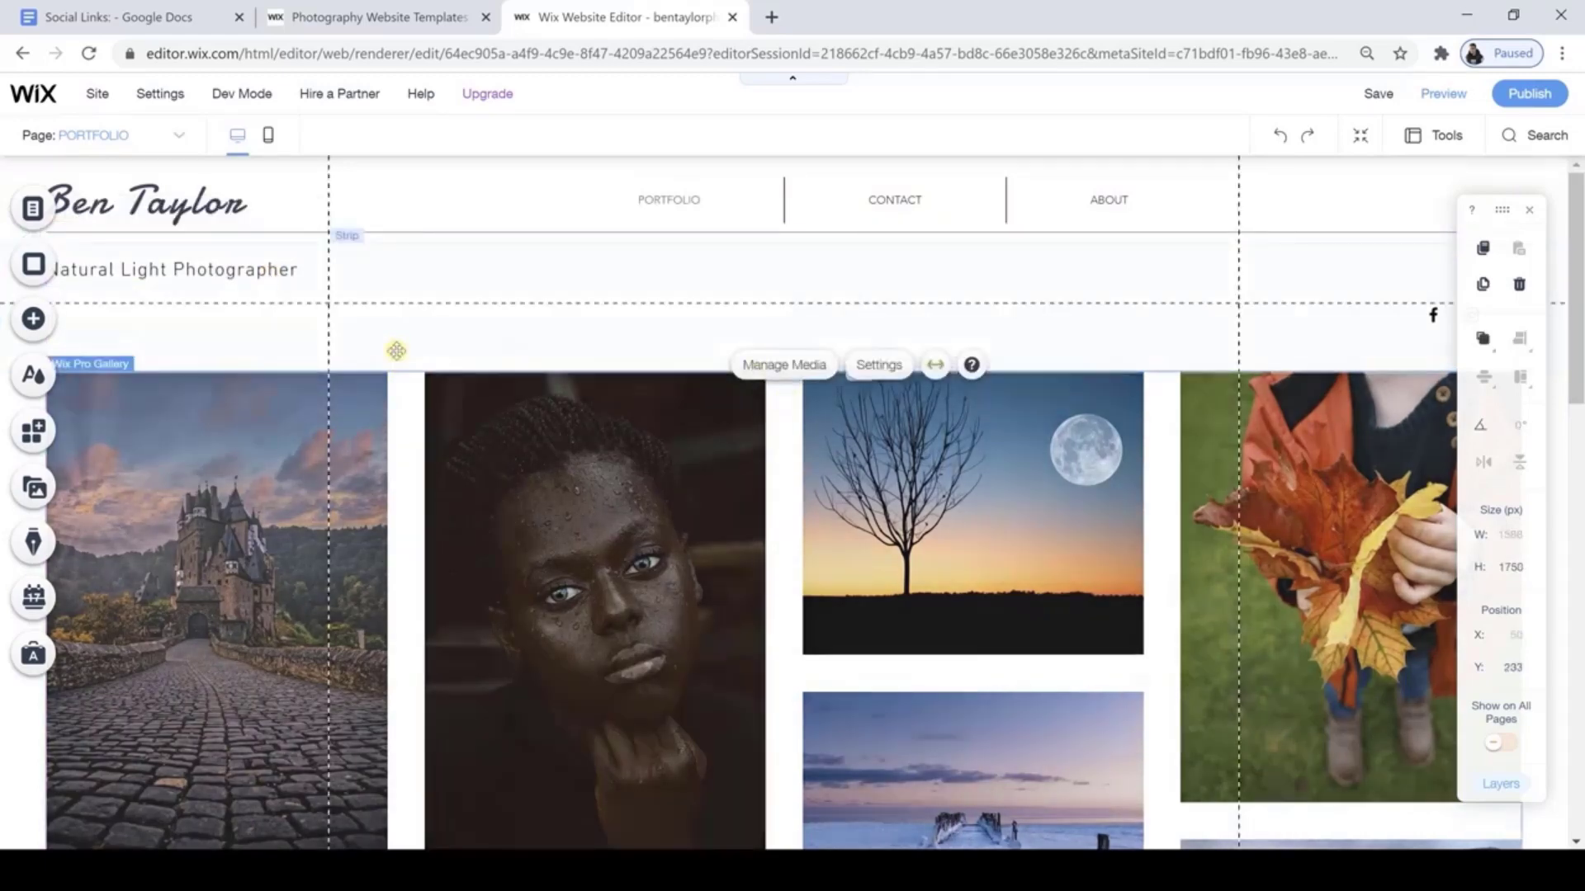
drag(396, 350, 396, 313)
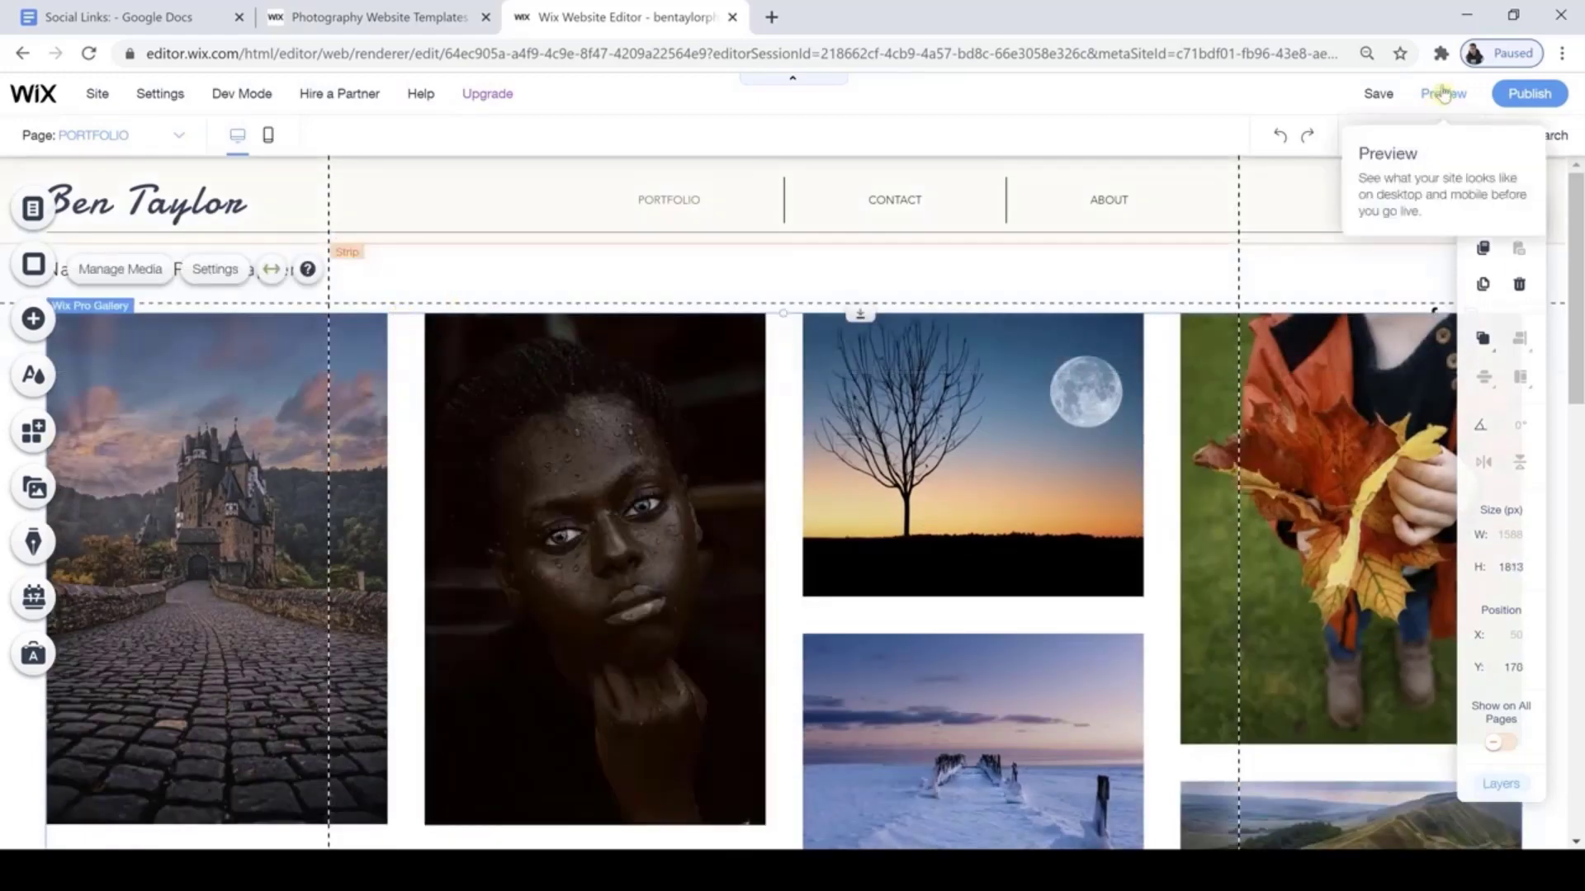
Customize the header menu's regular text design to use the DIN Next Light font.
click(1106, 199)
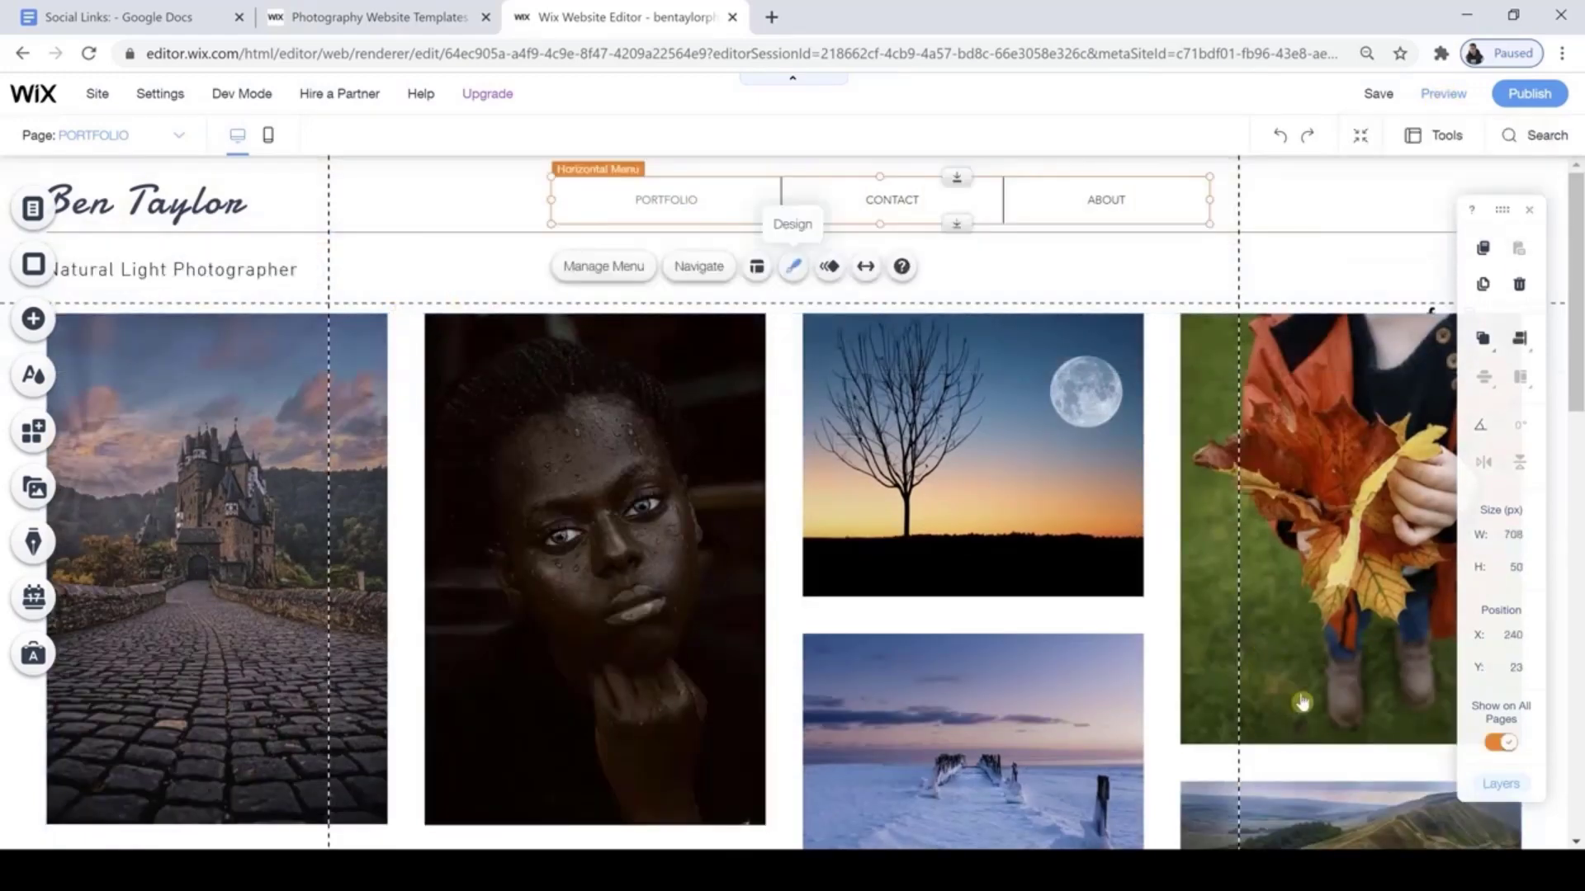
click(793, 265)
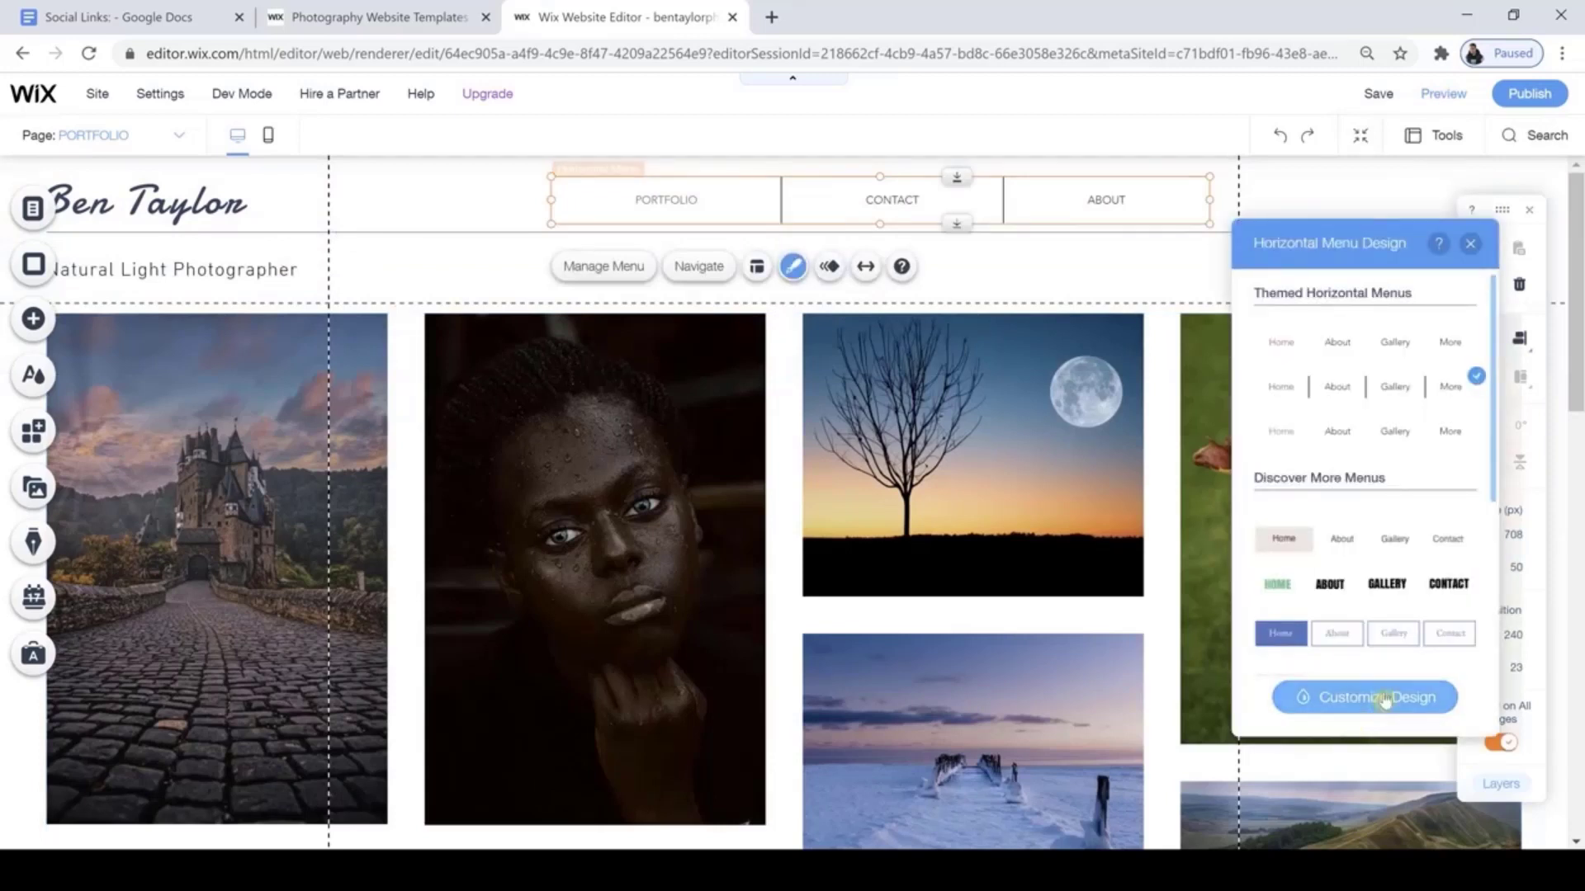
click(1380, 700)
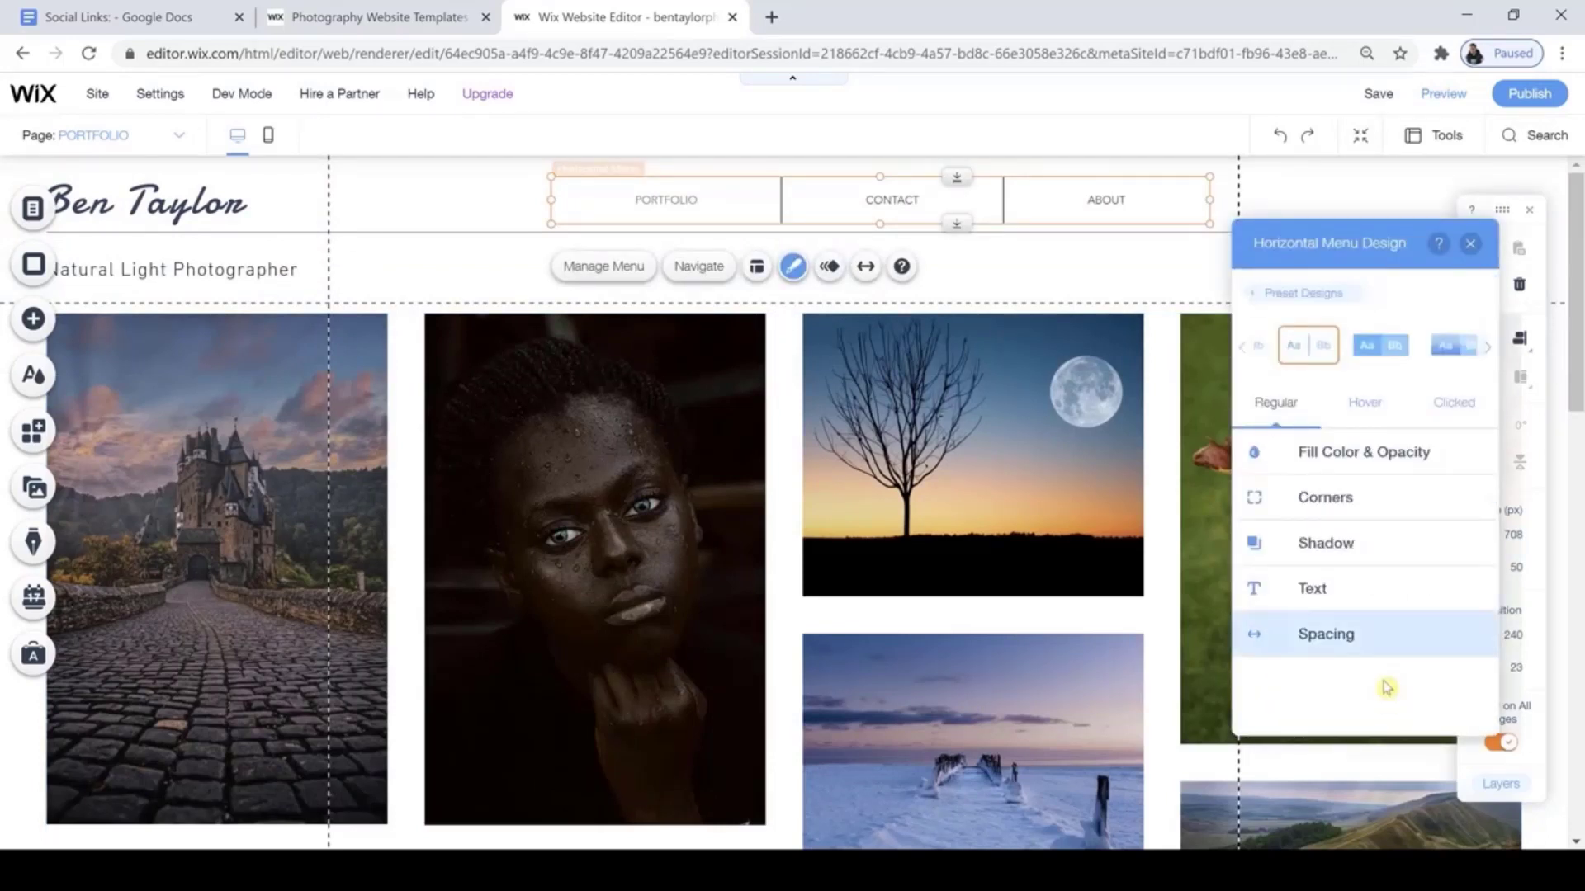
click(1292, 591)
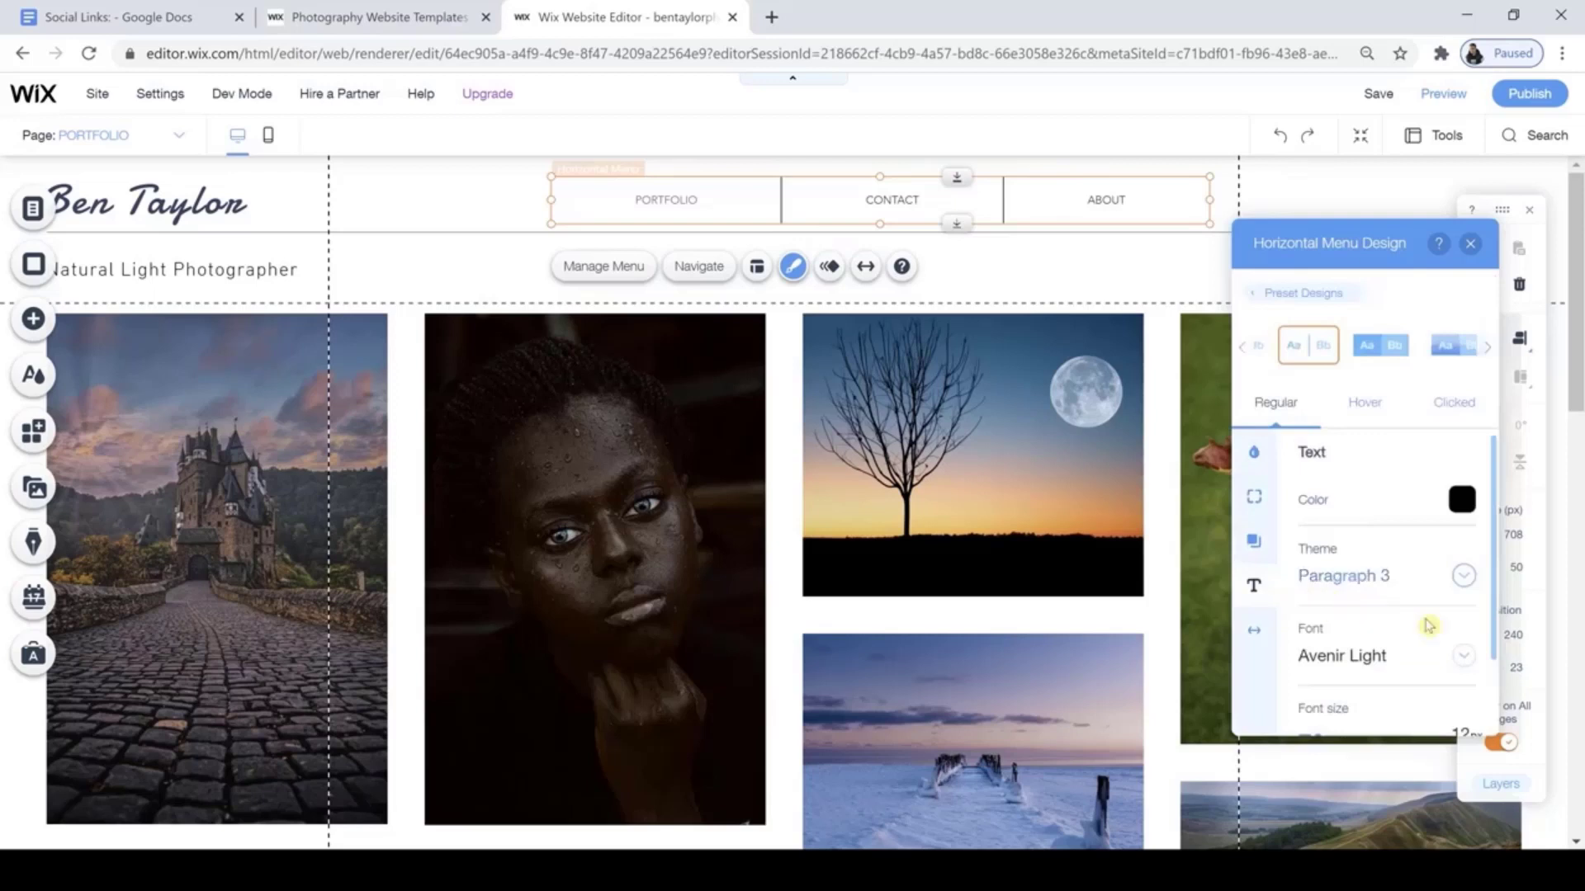
click(1461, 656)
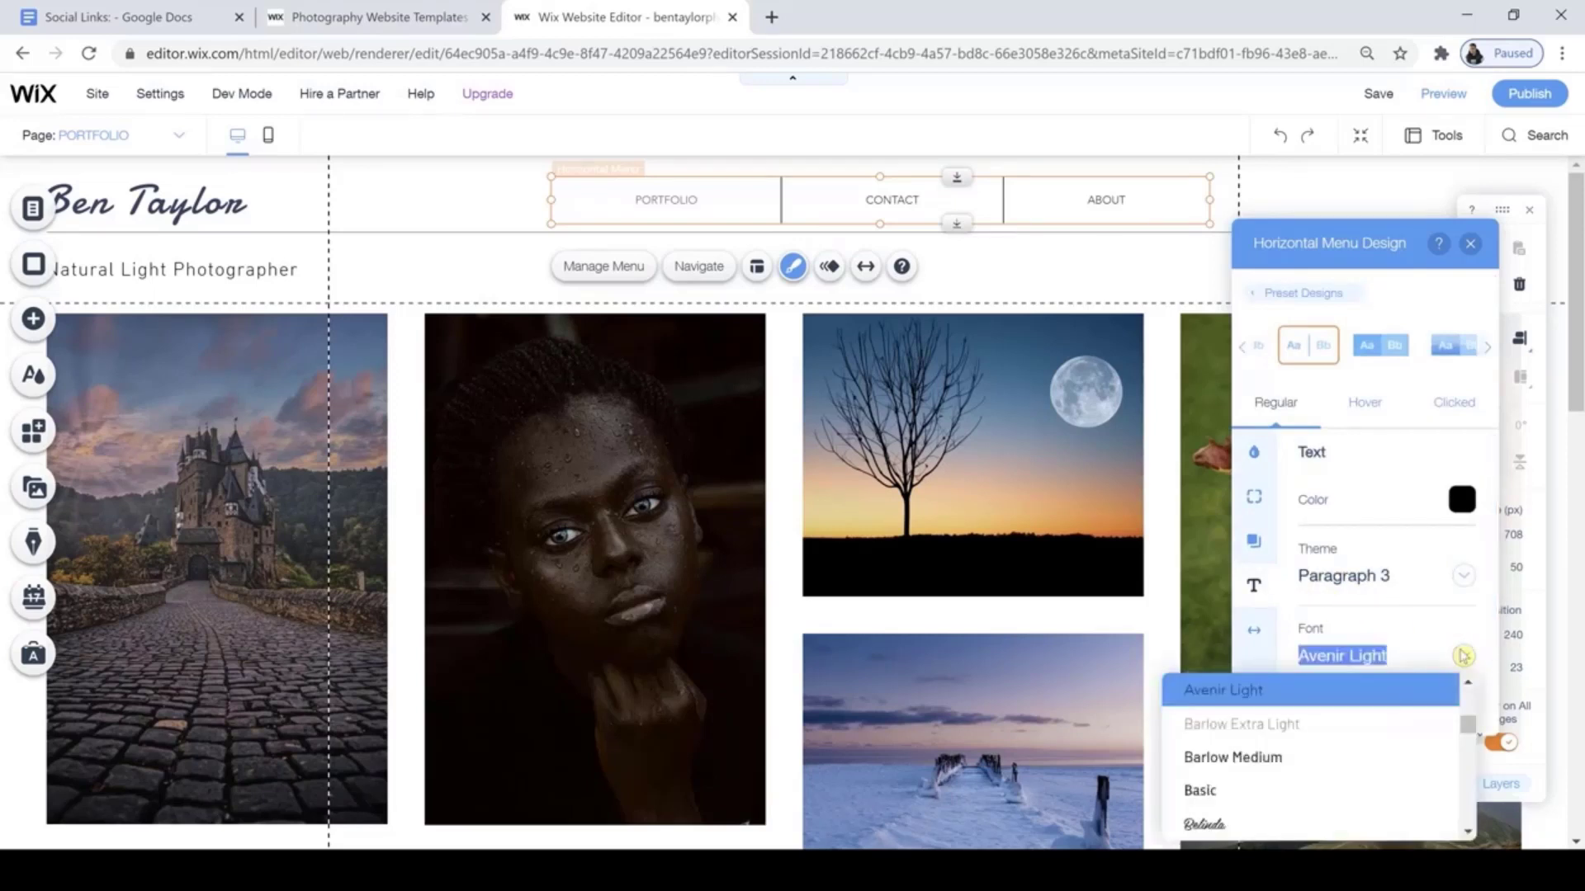
drag(1473, 728, 1474, 739)
click(1280, 709)
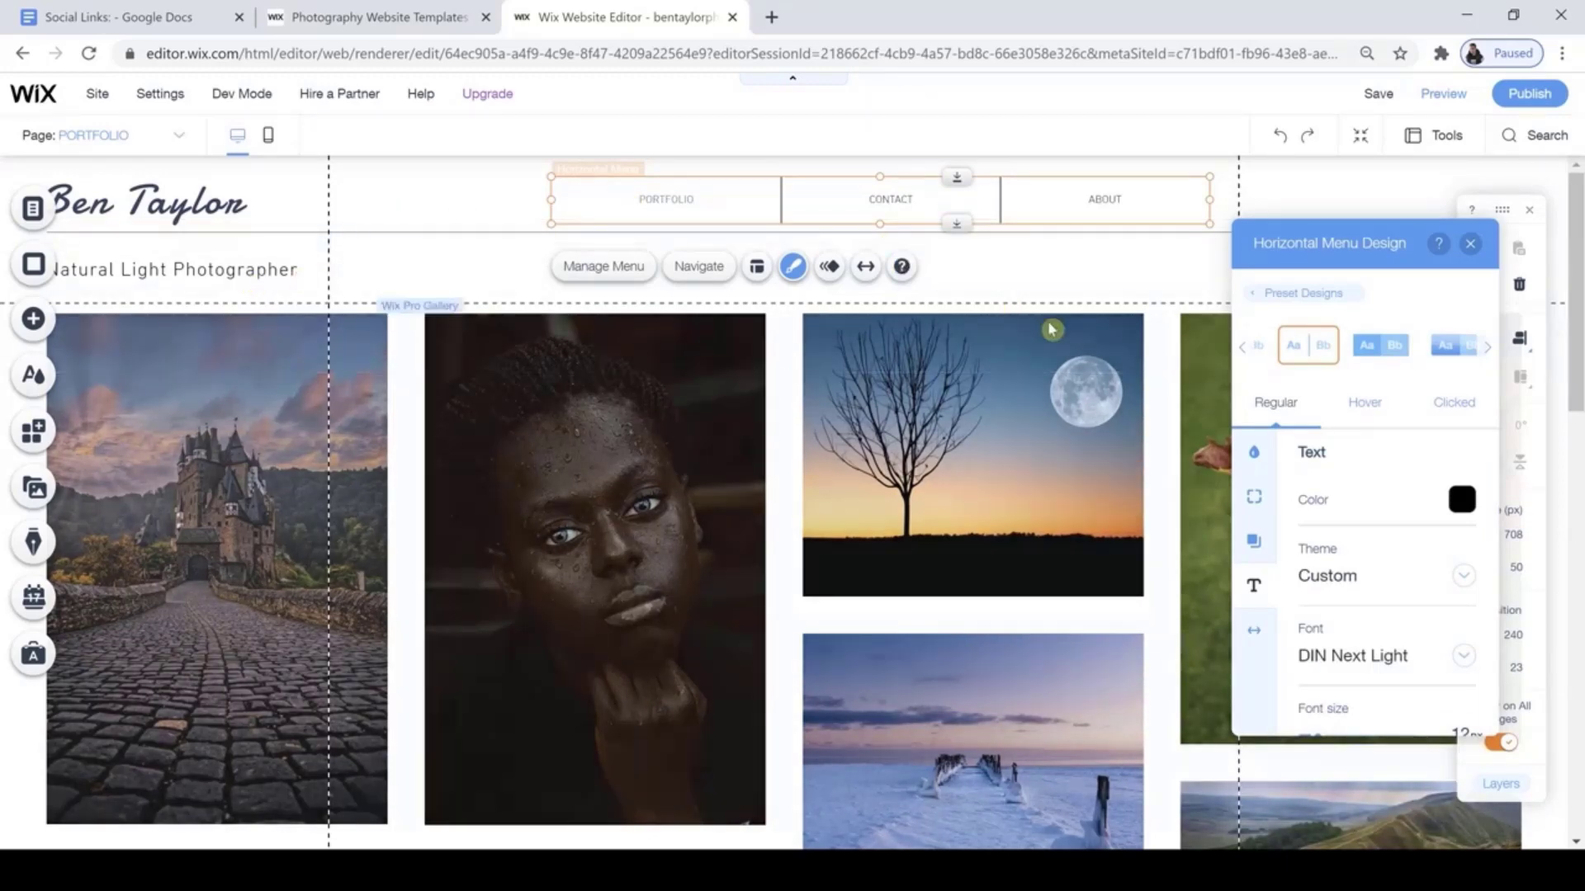
Increase the header menu's font size slightly and make its text bold.
scroll(1353, 628, down, 2)
drag(1313, 648, 1323, 660)
drag(1322, 657, 1320, 657)
click(1312, 705)
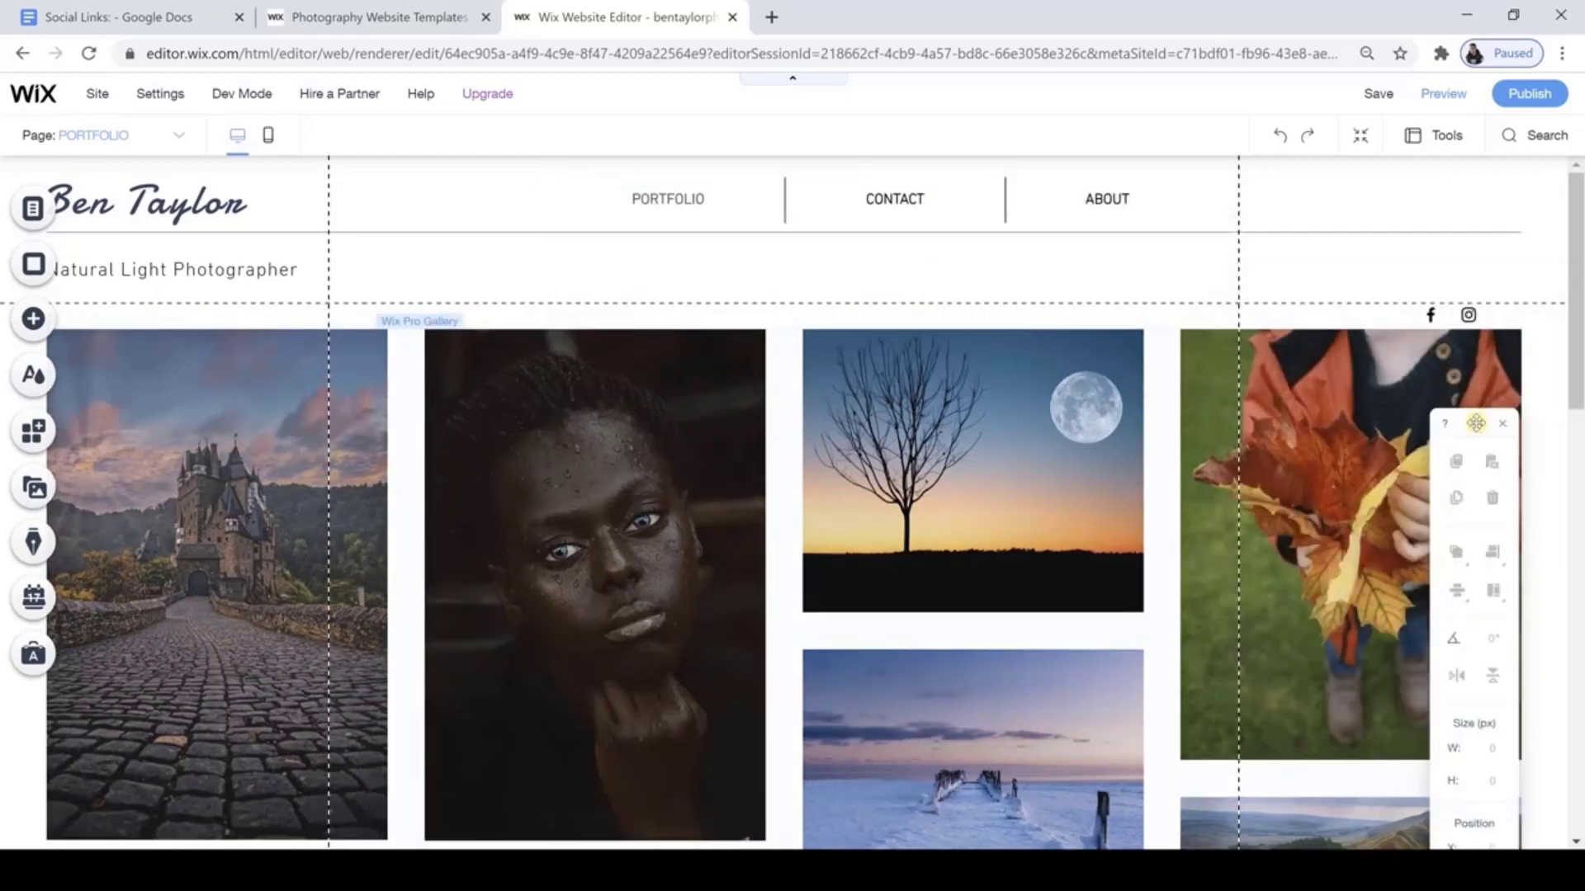
Move the floating editing toolbar up beside the gallery and open the CONTACT page for editing.
drag(1476, 423, 1494, 221)
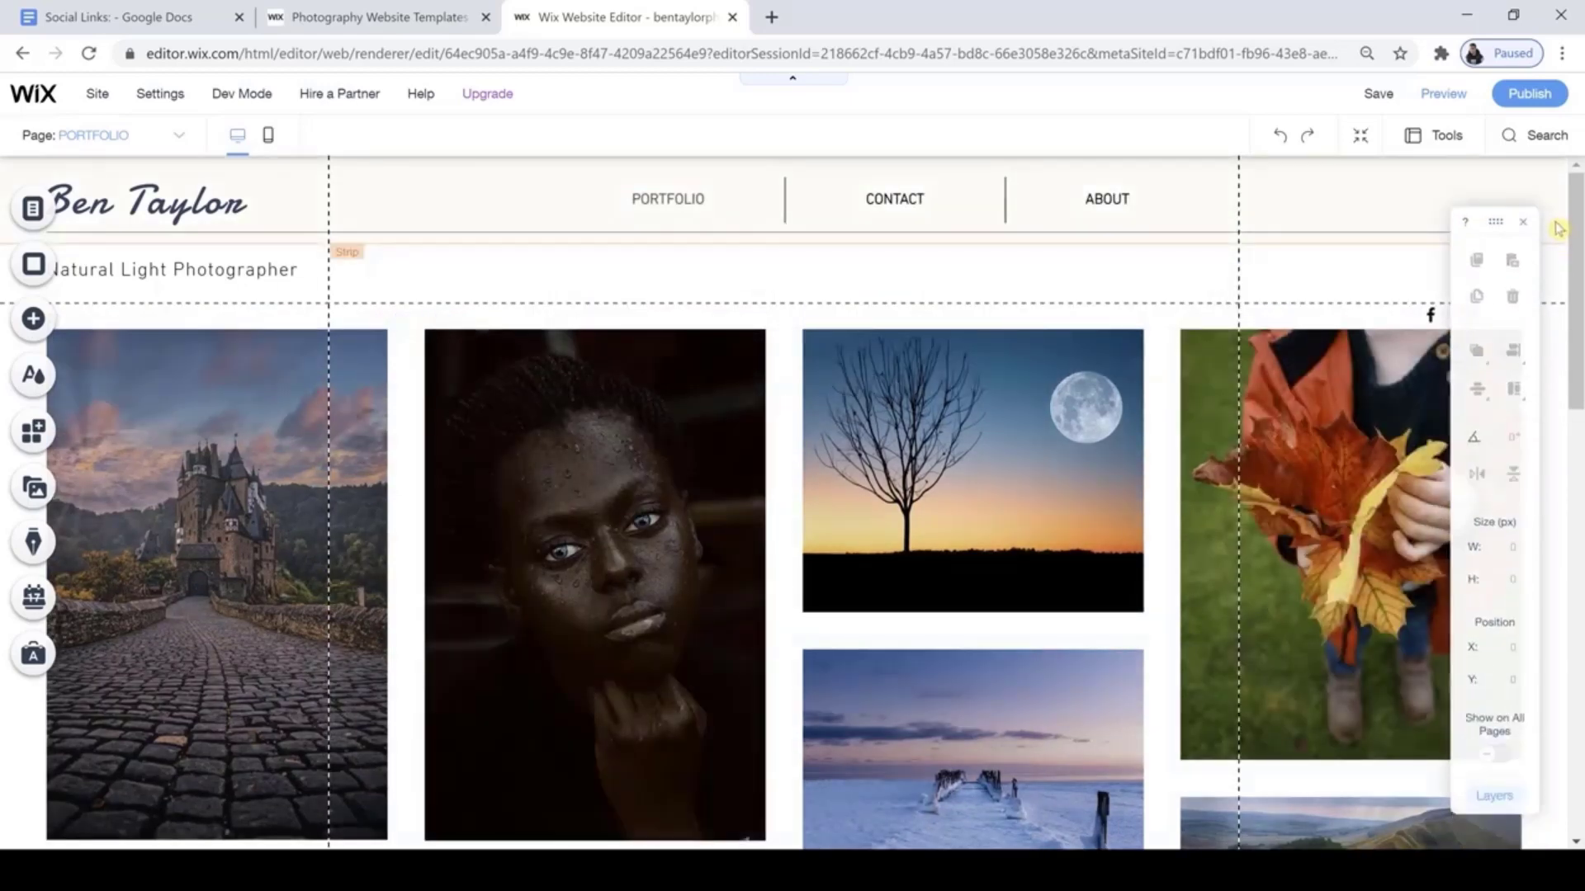
click(48, 221)
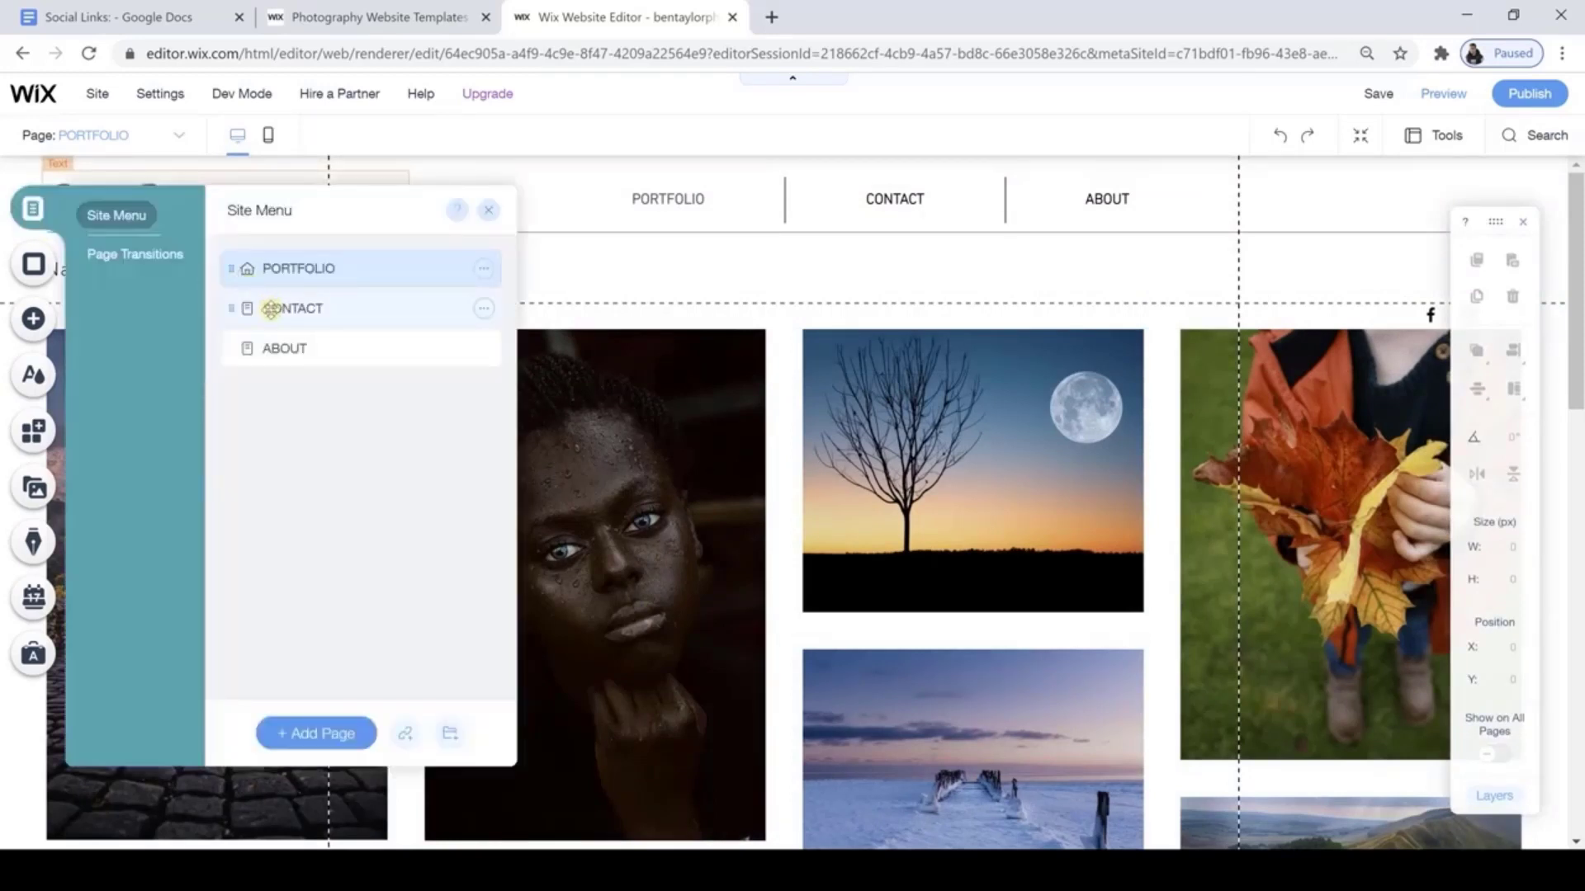
click(271, 310)
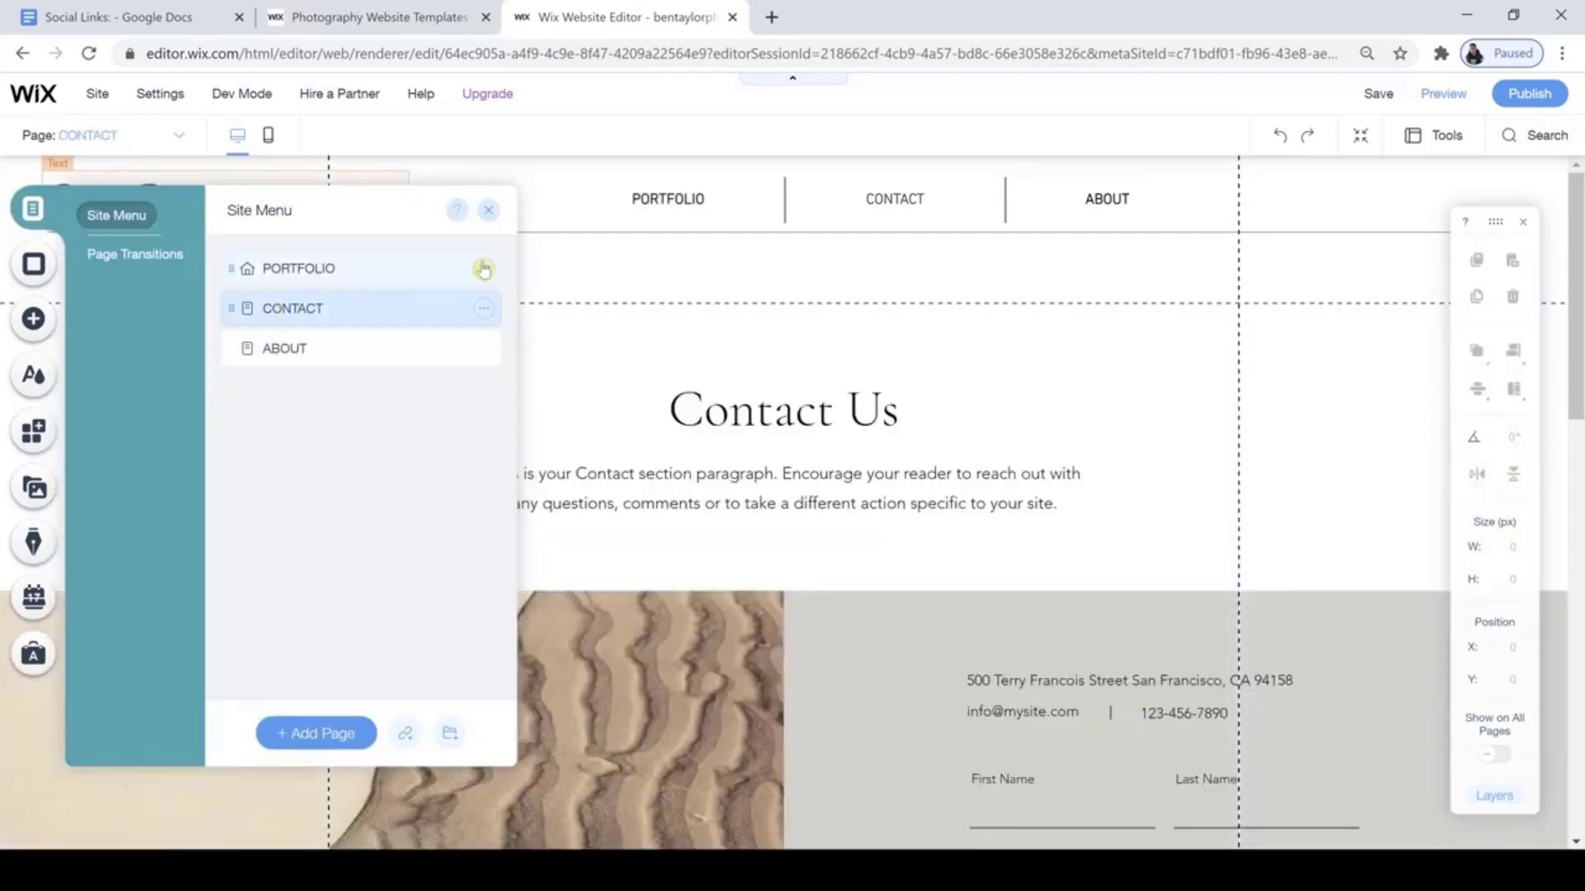
click(489, 215)
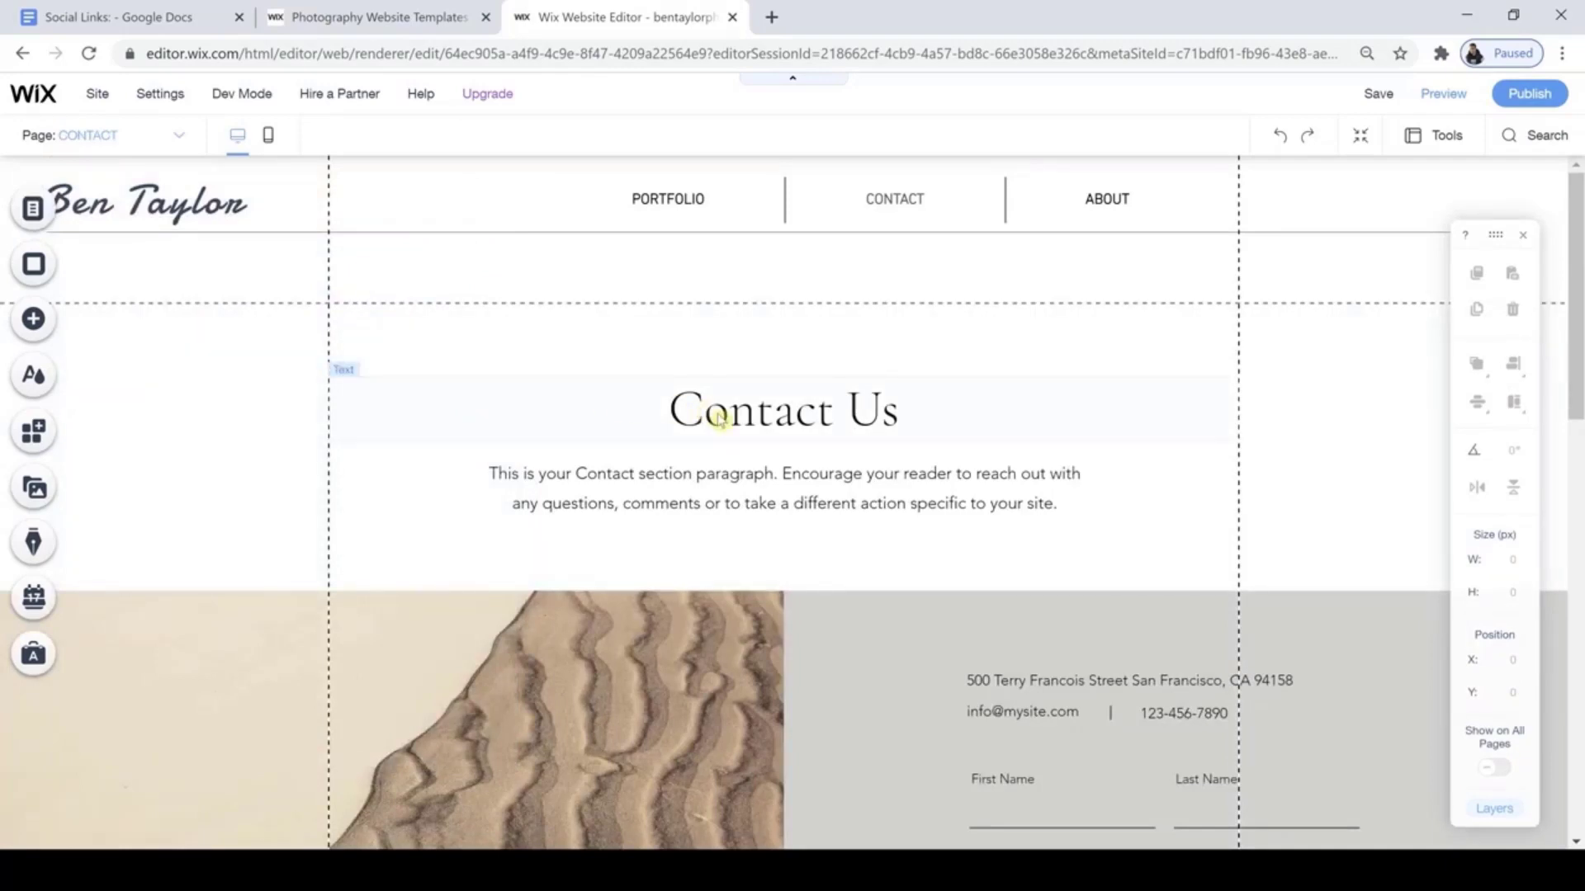
Change the font of the "Contact Us" heading to Damion.
click(718, 419)
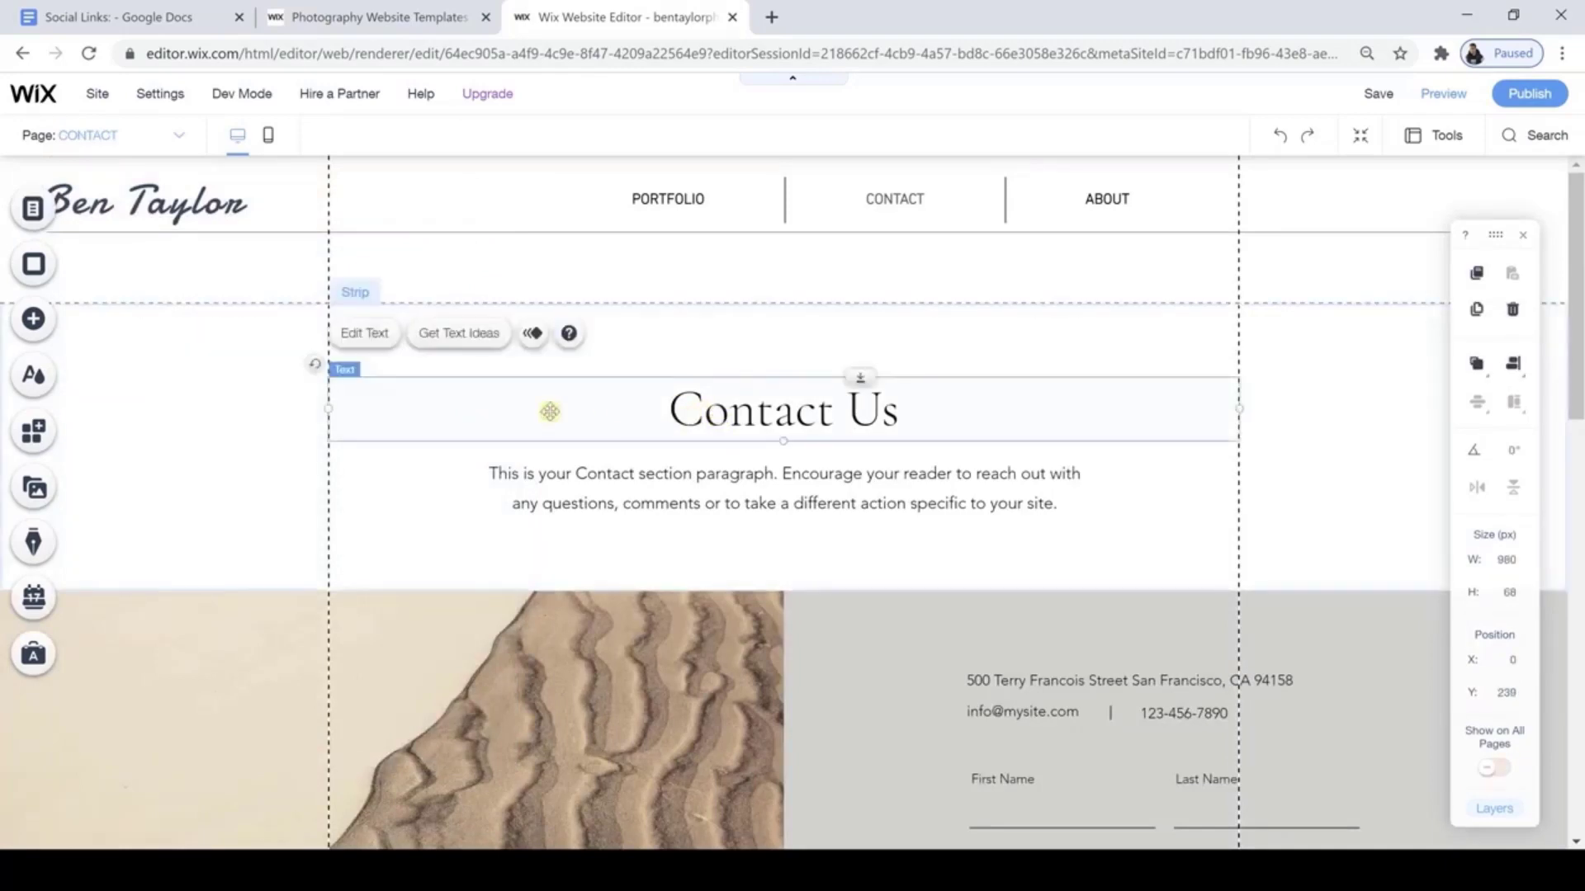
click(366, 332)
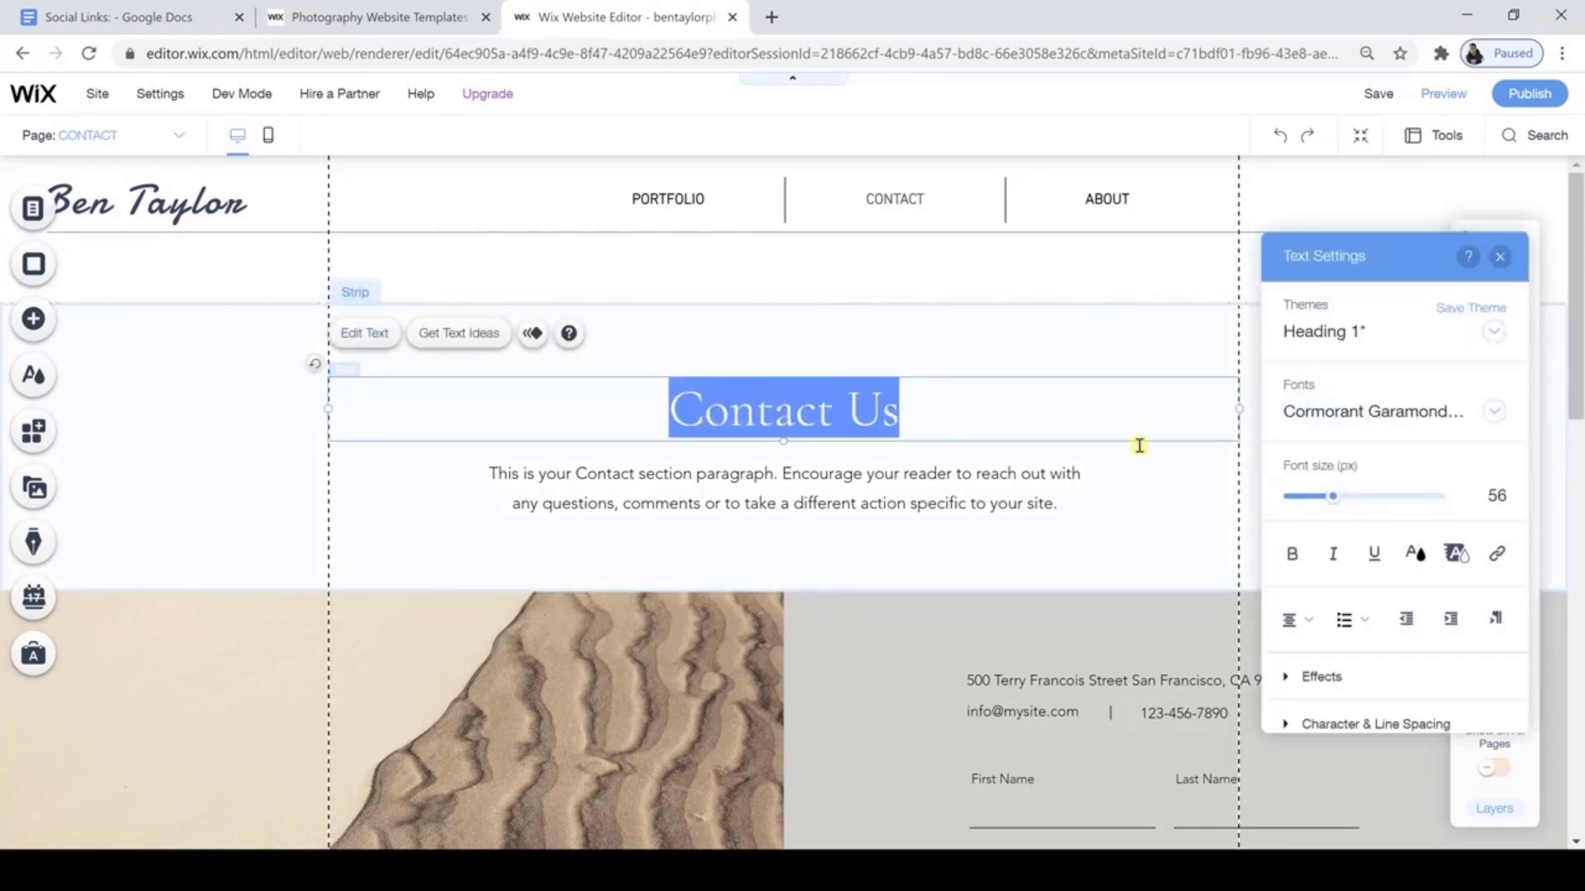
click(1493, 412)
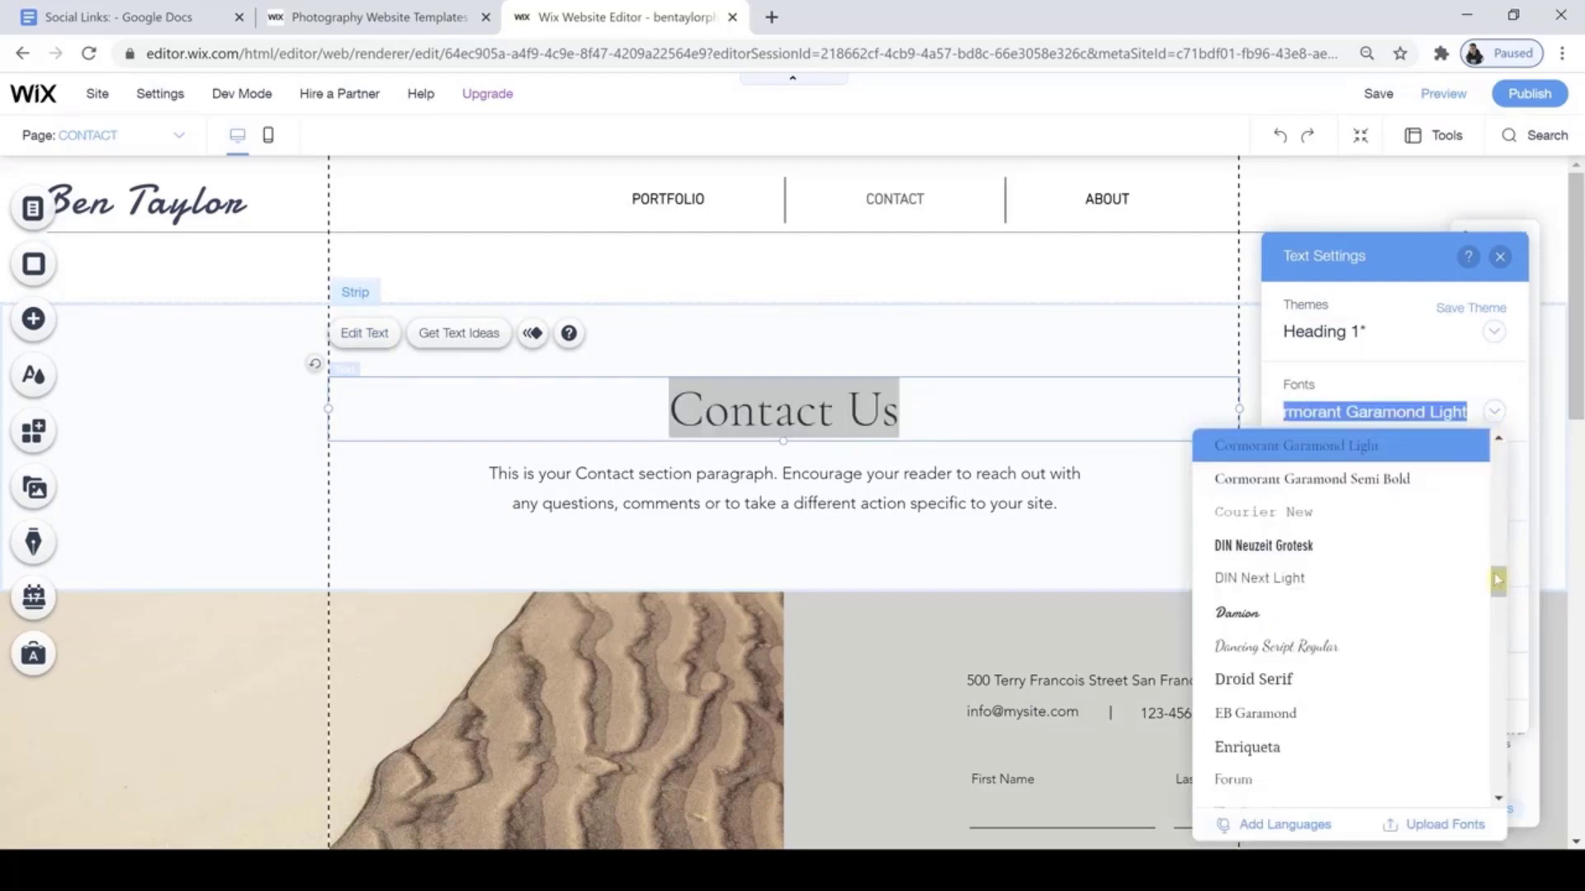
drag(1497, 581, 1497, 583)
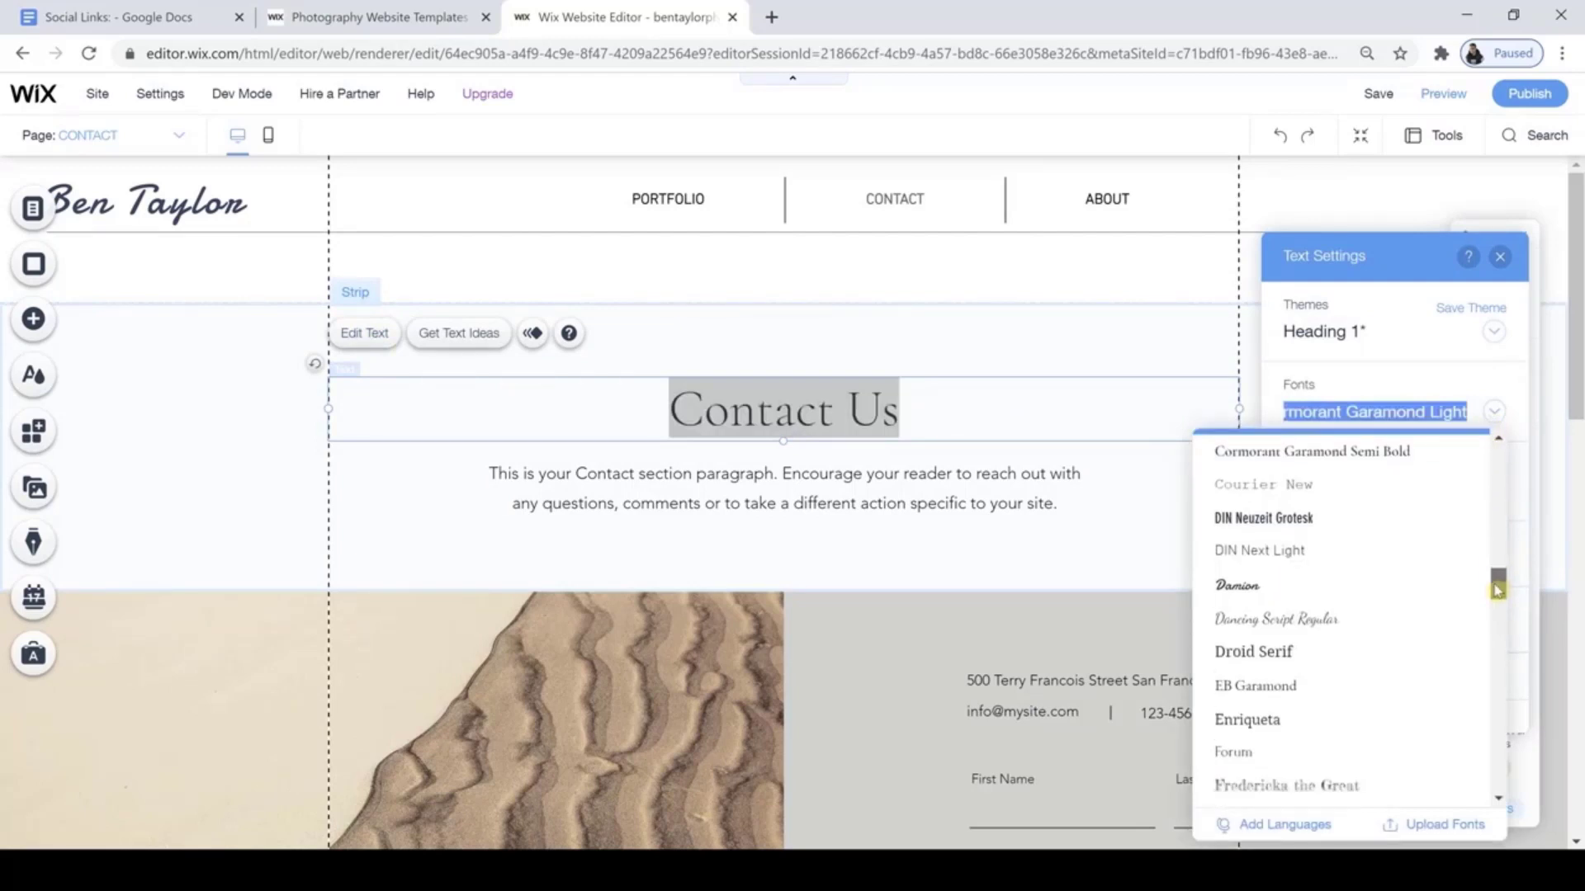
click(1329, 586)
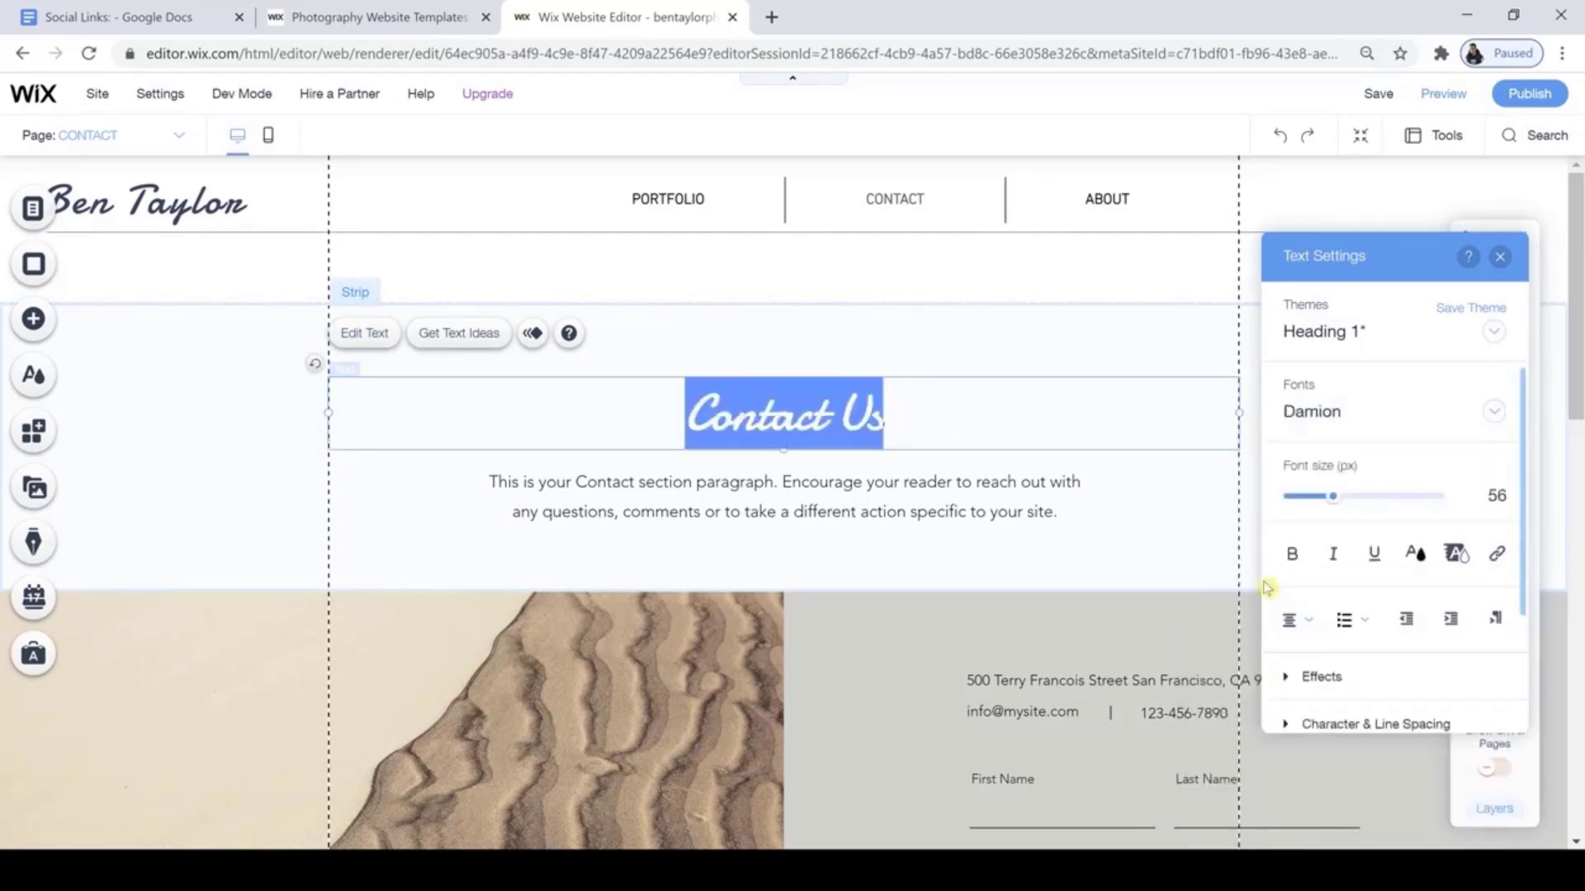
click(1092, 367)
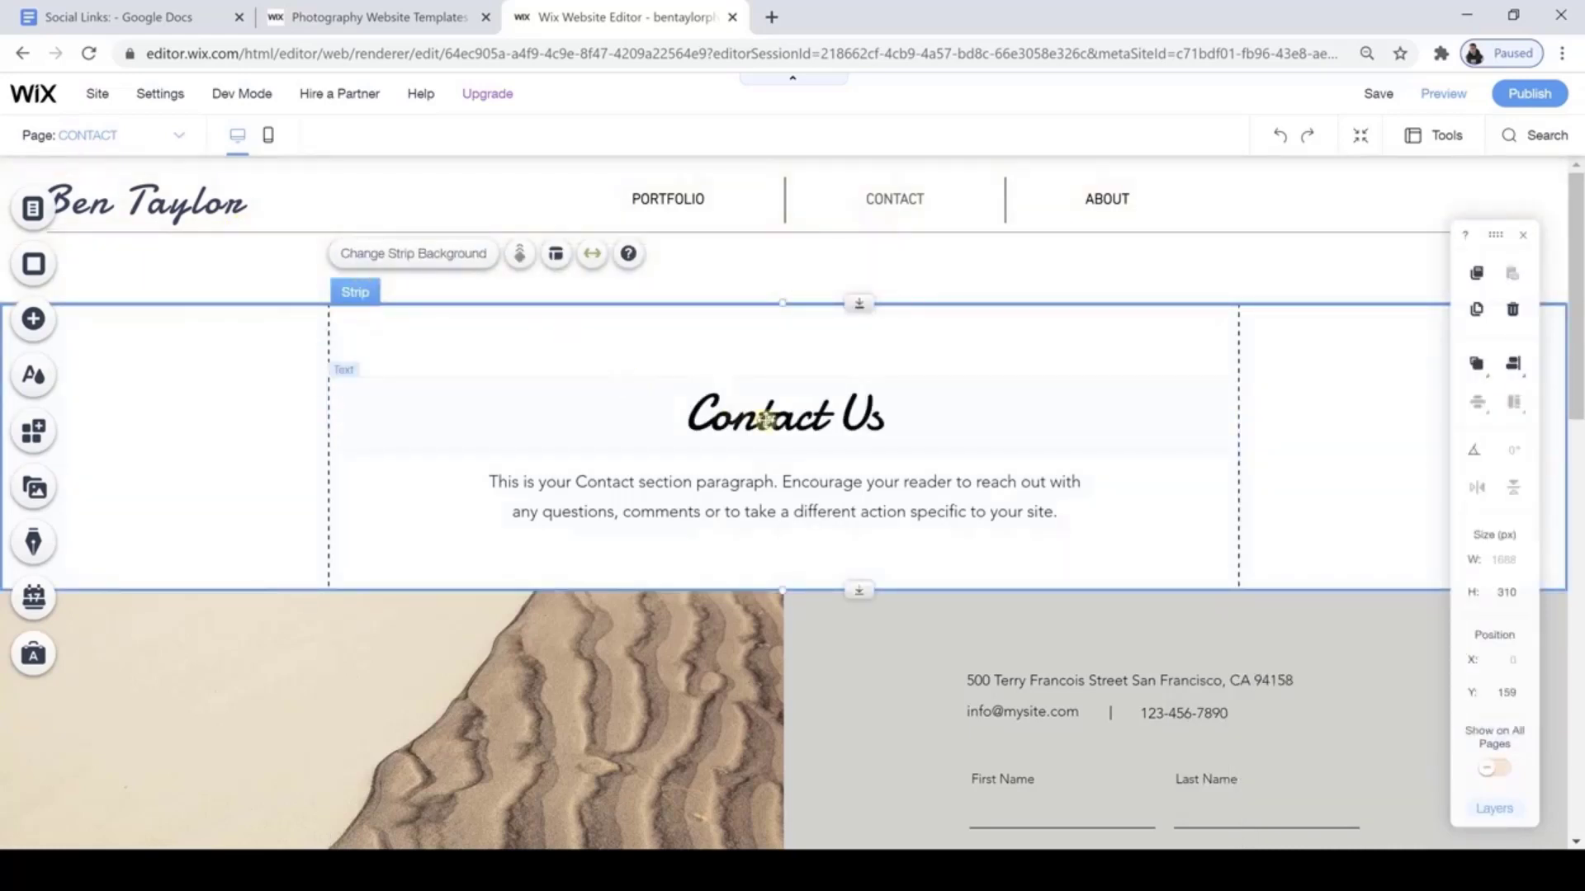
Set the font size of the "Contact Us" heading to 43 px.
click(805, 430)
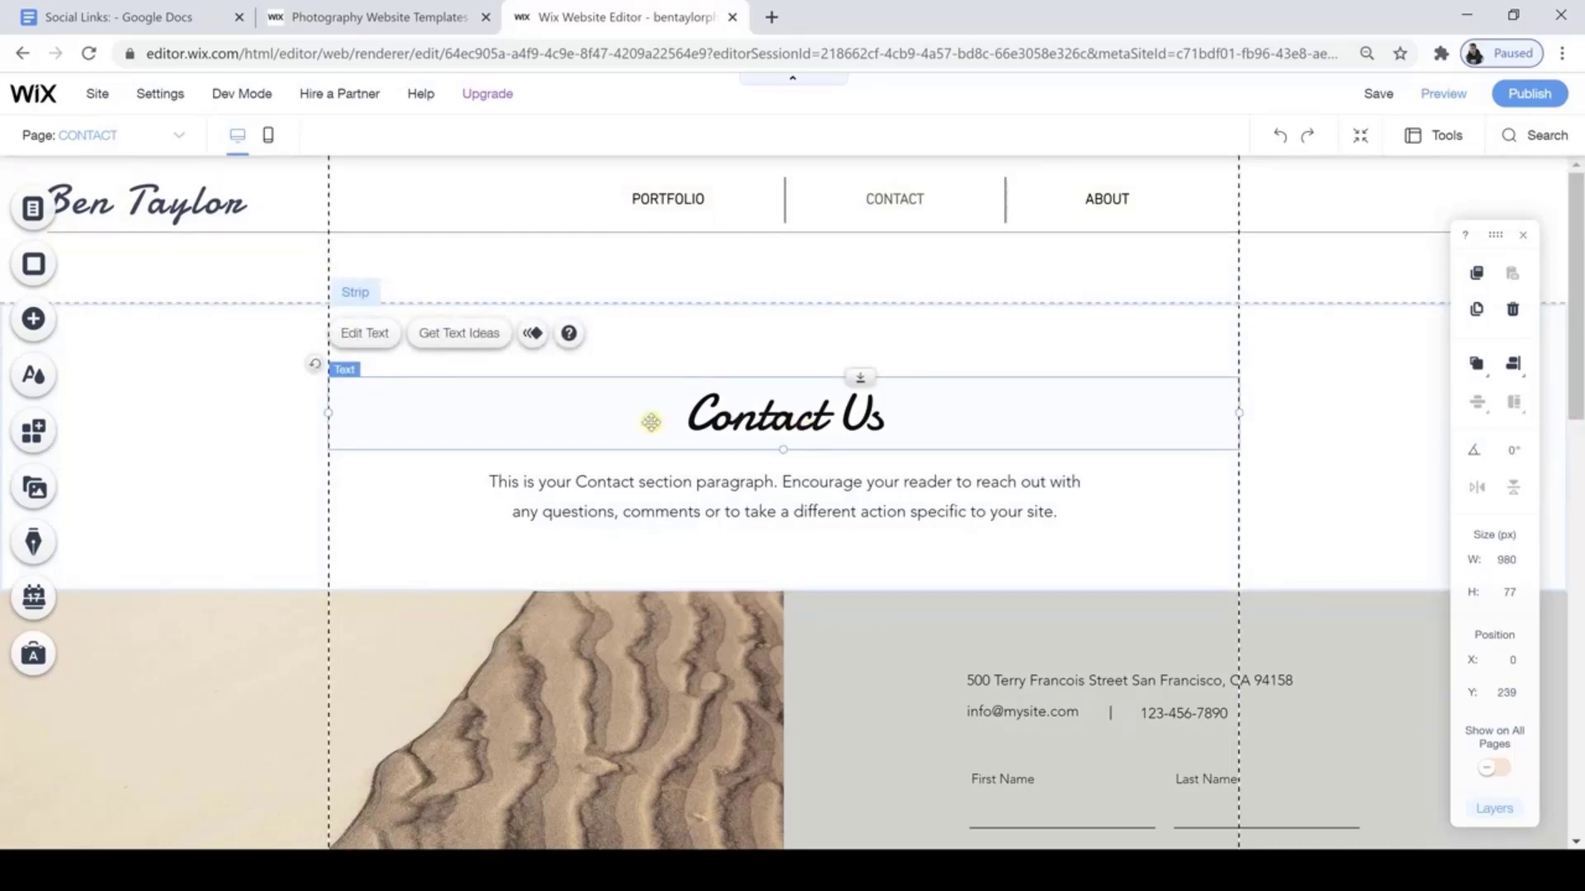
click(364, 335)
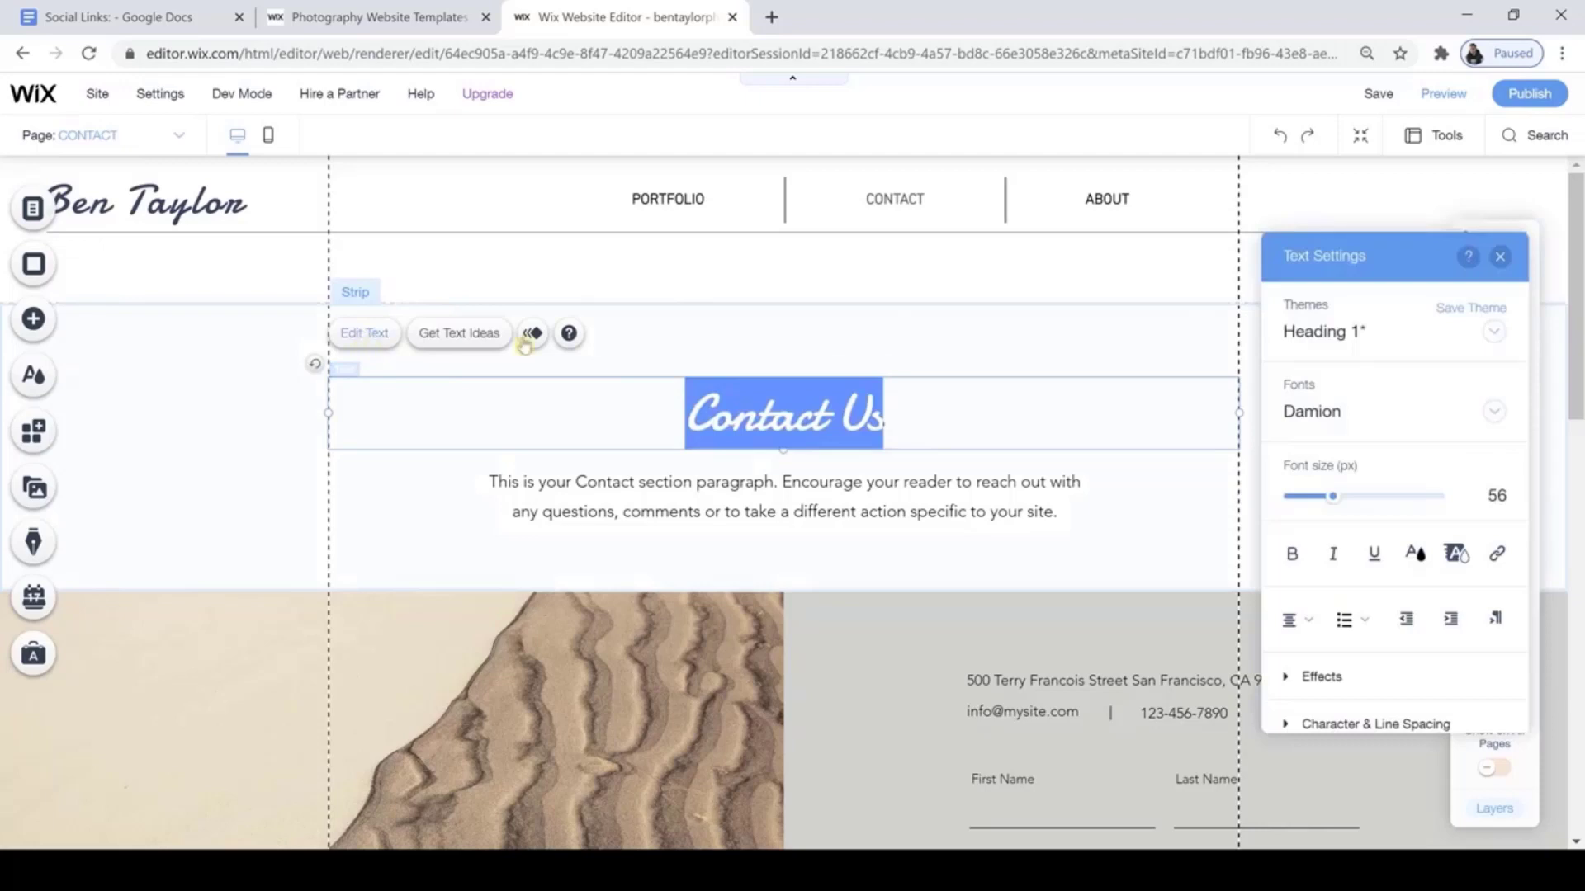
drag(1333, 506, 1323, 508)
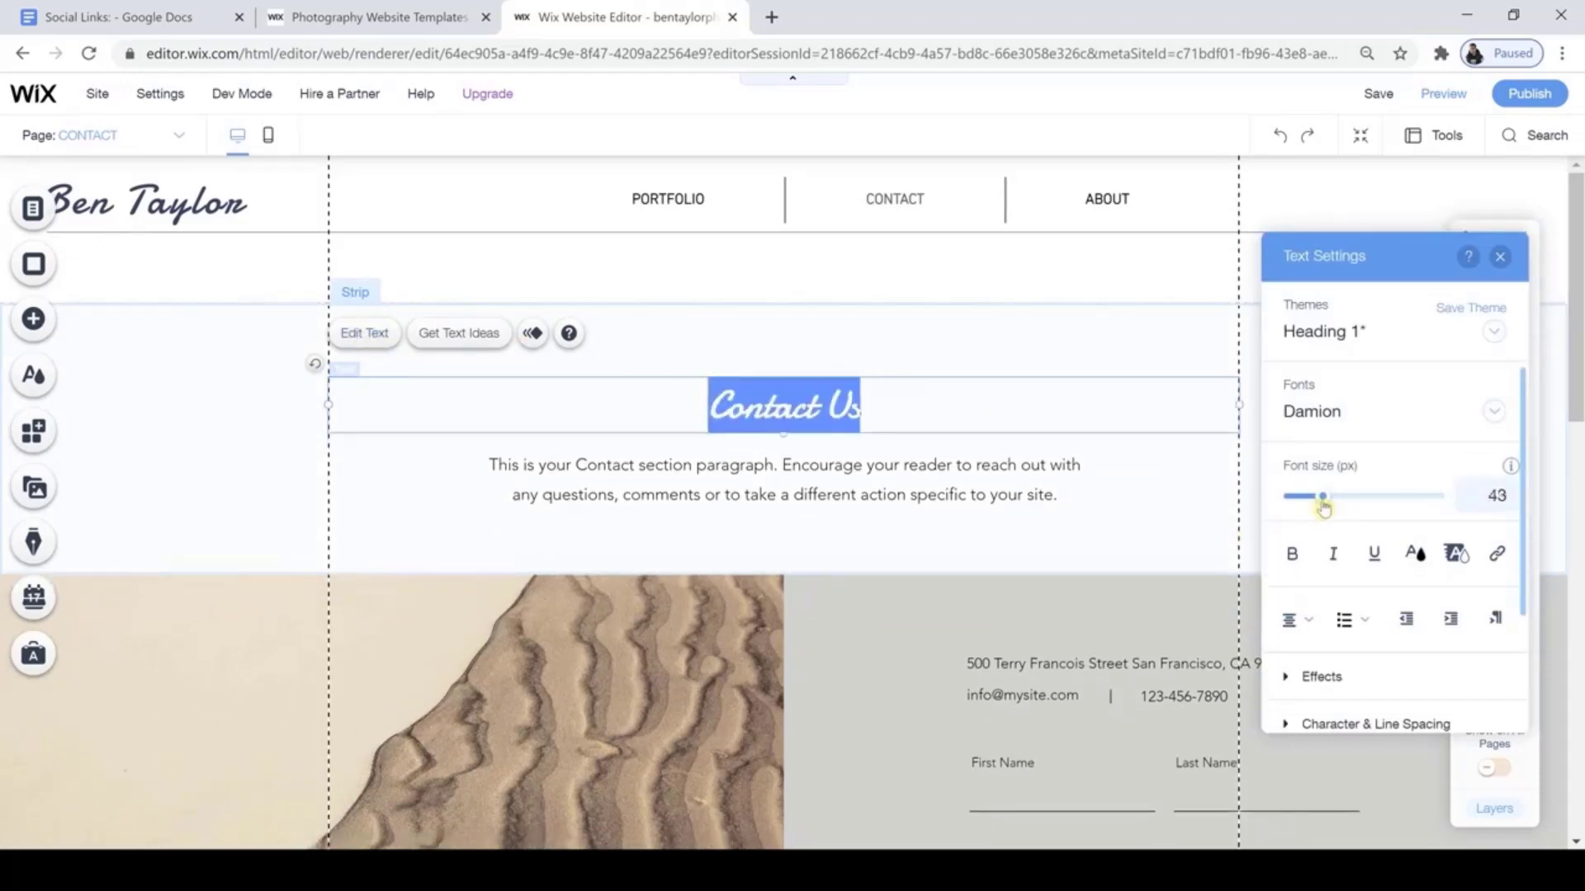
click(1142, 334)
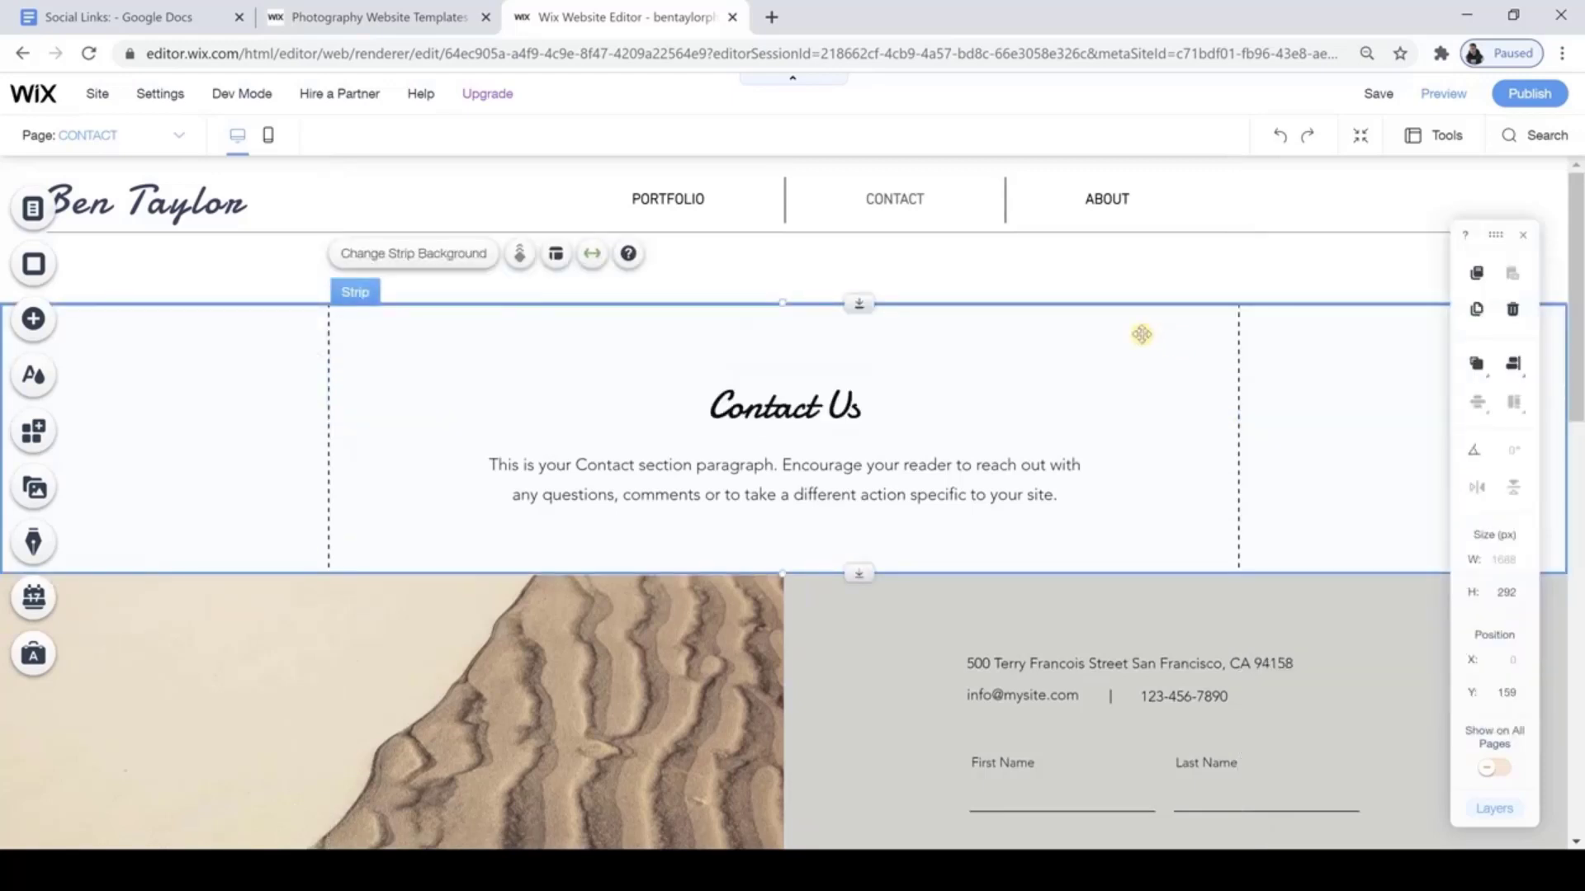
Replace the paragraph under the heading with "Please get in contact if you would like a quote, collaboration, or commission .".
click(751, 483)
click(532, 408)
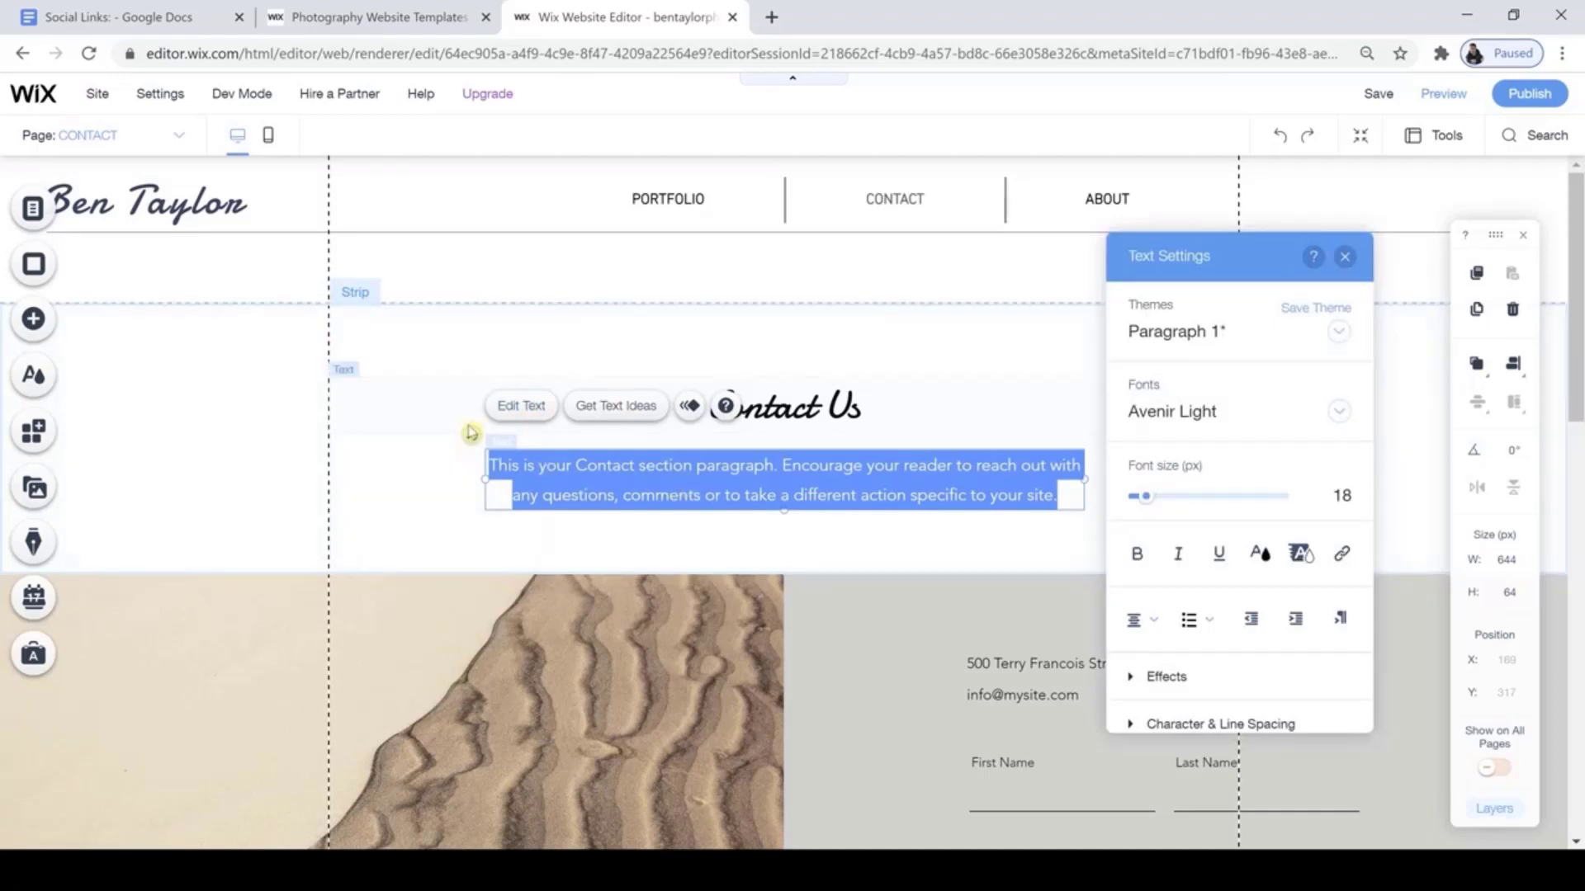
text(Please get in contact if you)
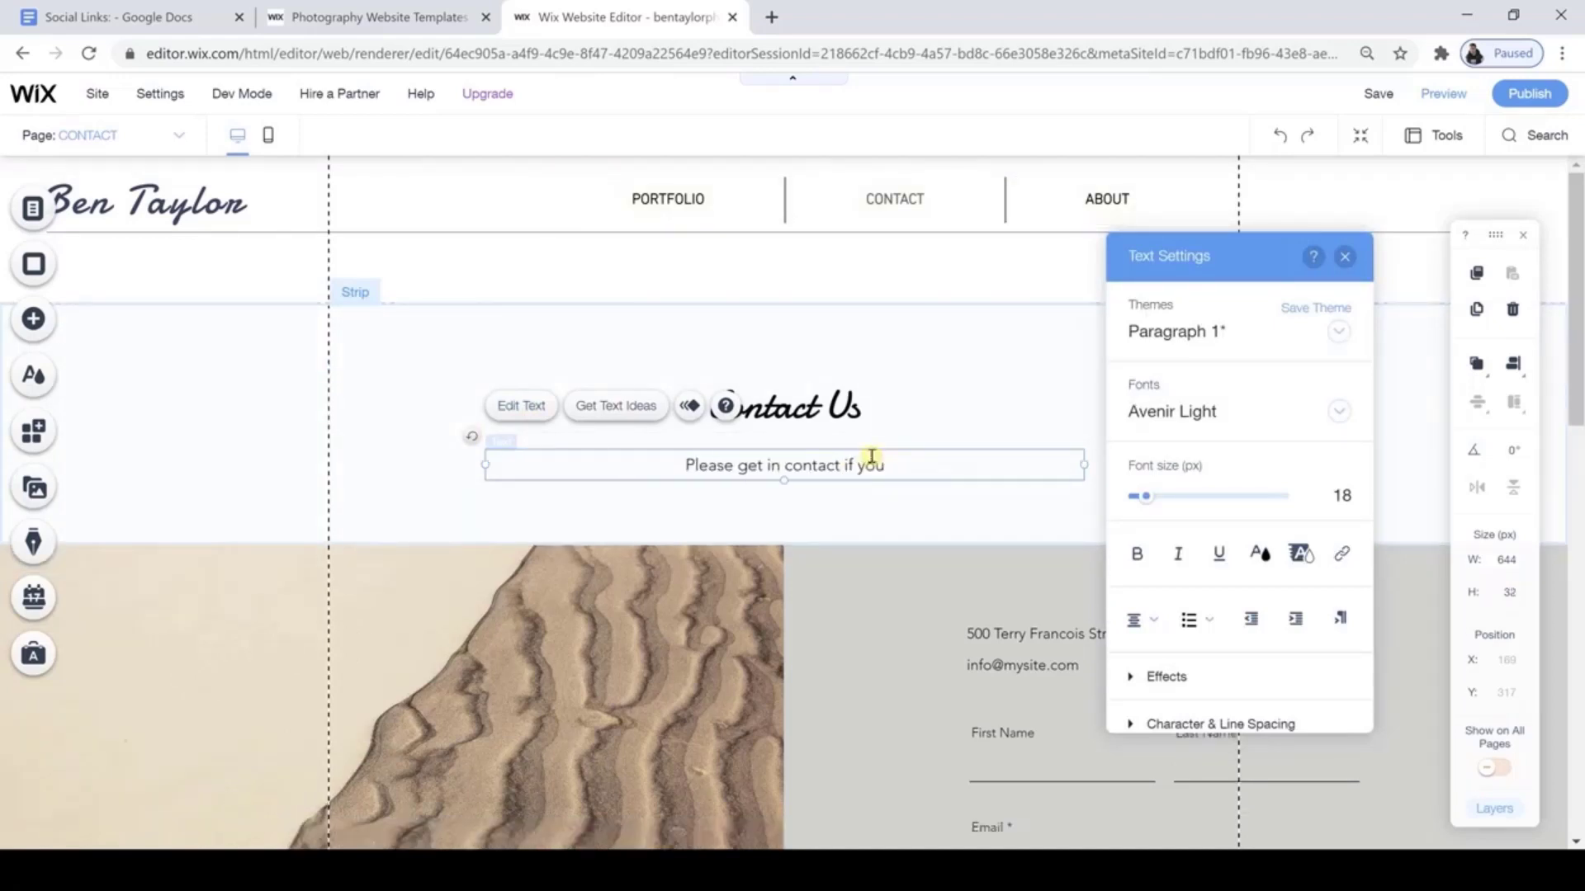
text( have a quote, collaboration or commision )
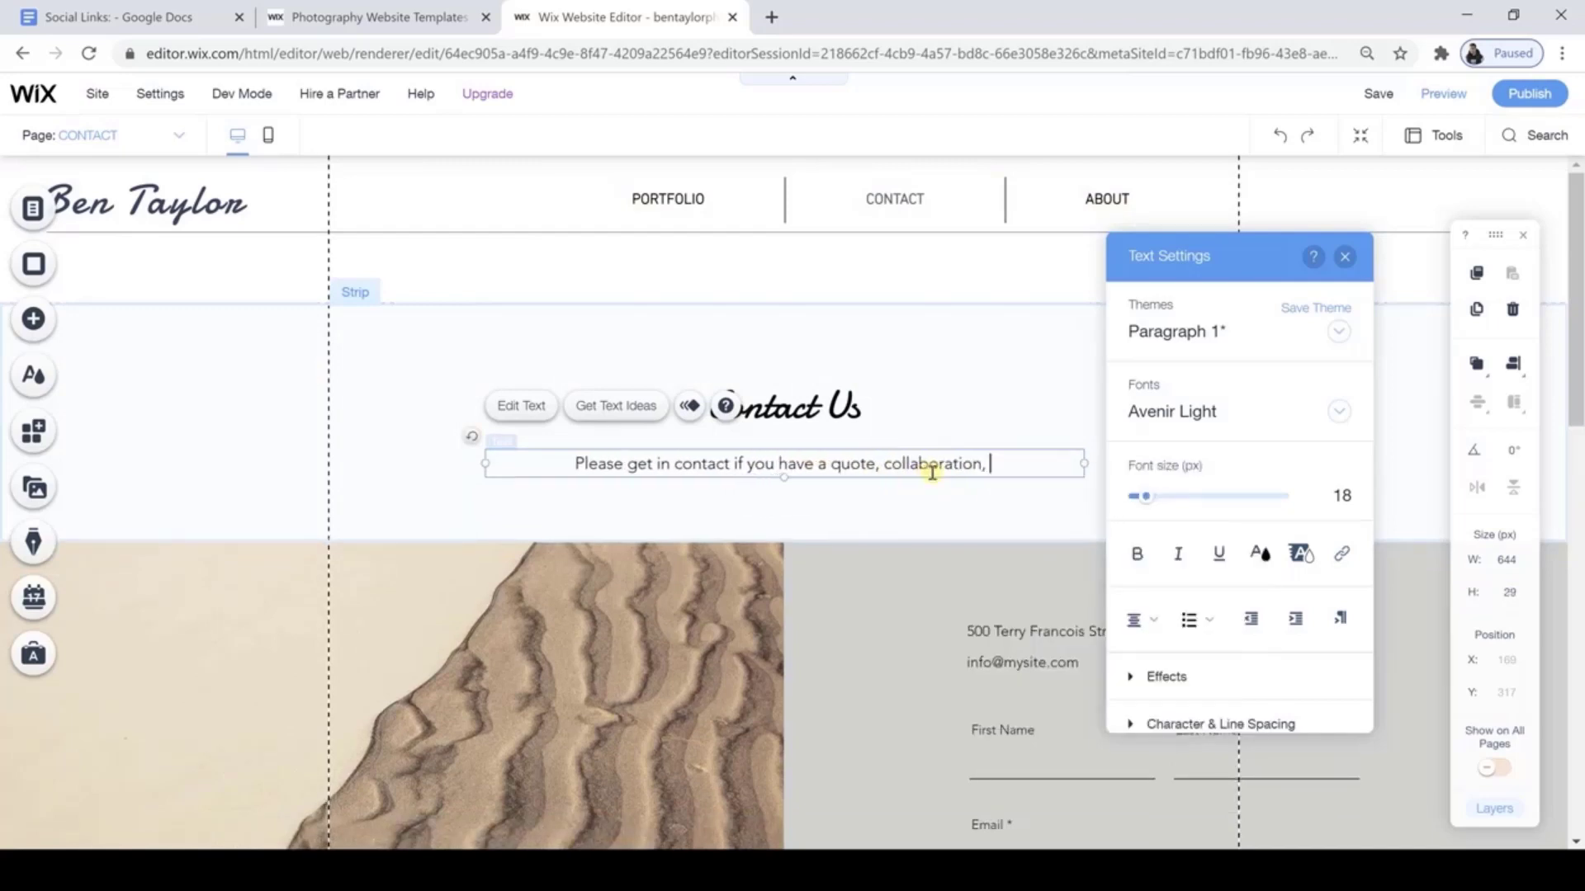
text(.)
click(1015, 470)
text(s)
drag(770, 467, 721, 467)
text(would like a)
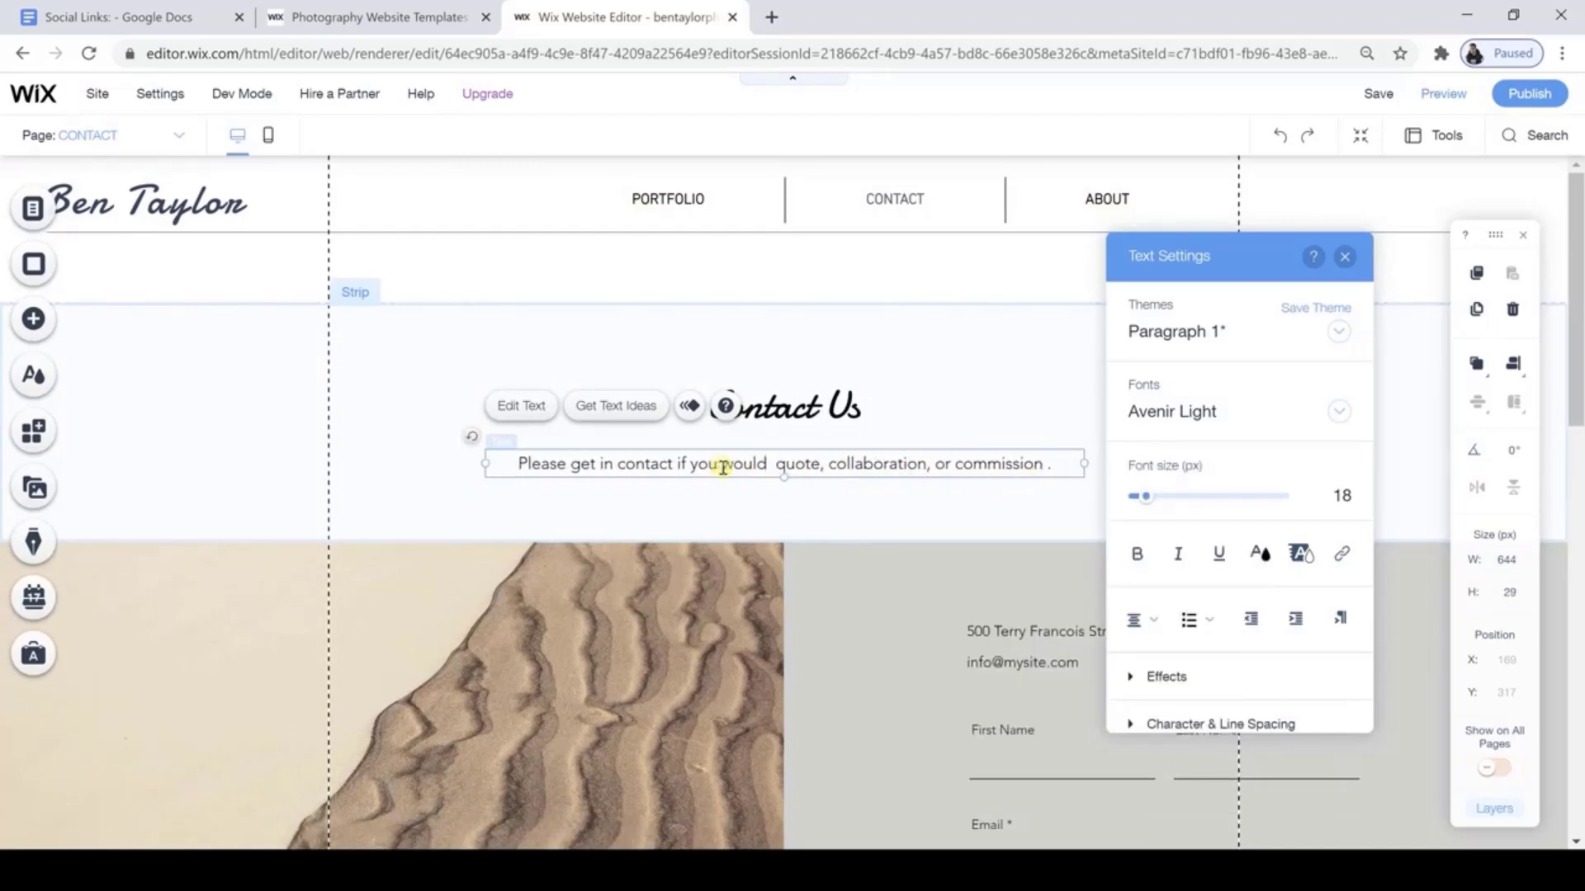
click(1345, 257)
Change the font of the paragraph below the "Contact Us" heading to DIN Next Light.
drag(1575, 275, 1576, 310)
double_click(809, 352)
click(1339, 413)
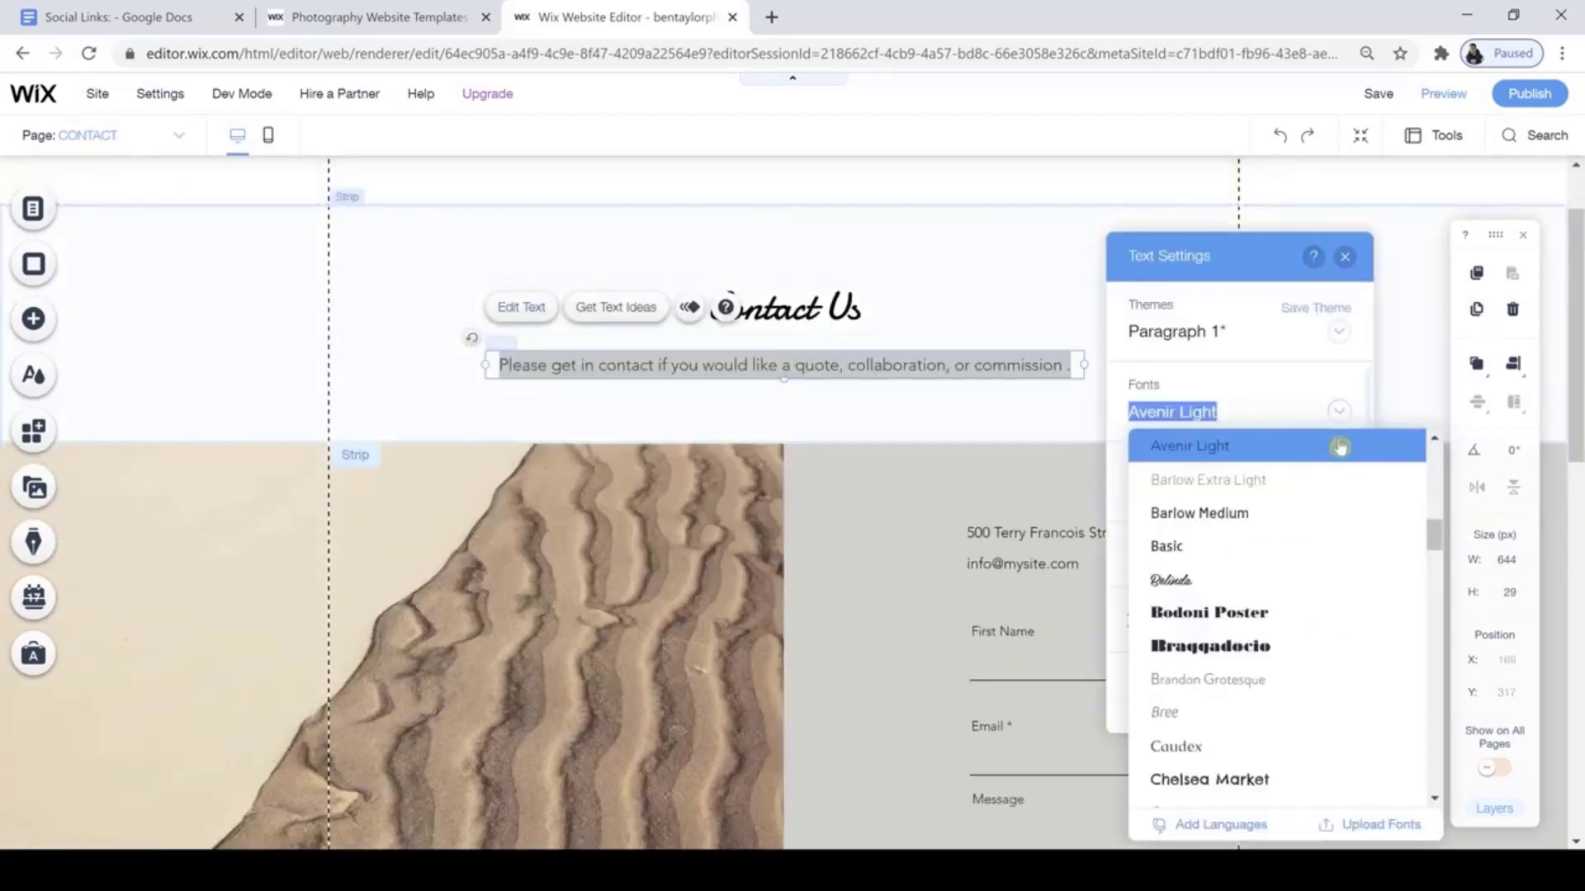
scroll(1256, 548, down, 6)
click(1254, 551)
click(1345, 257)
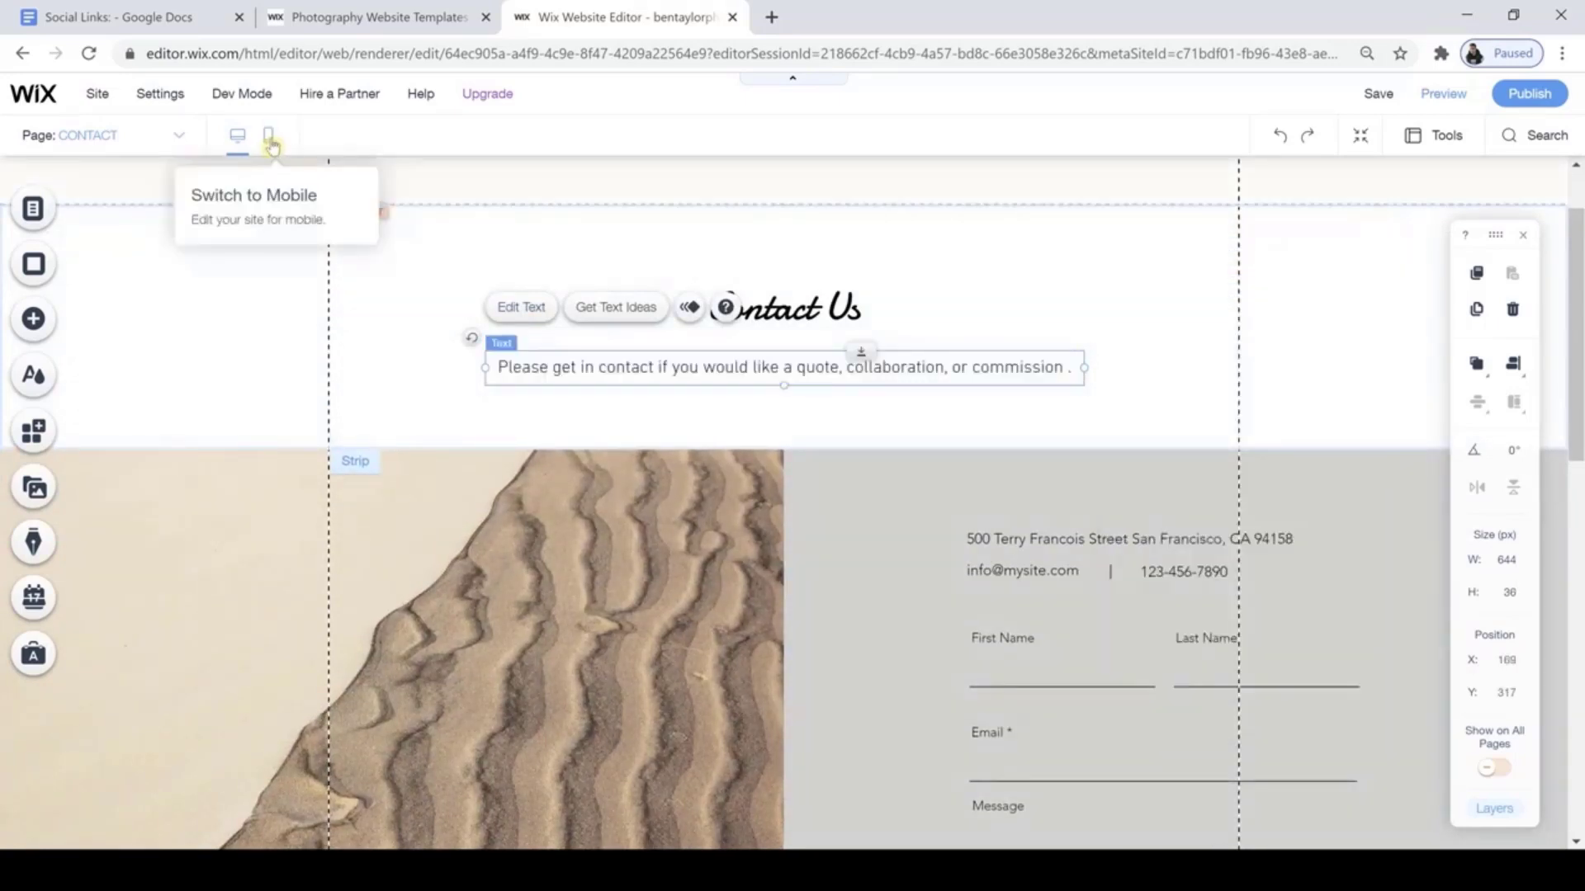
Check the contact page's mobile layout, return to the desktop editor and look over the image and contact form strip.
click(269, 138)
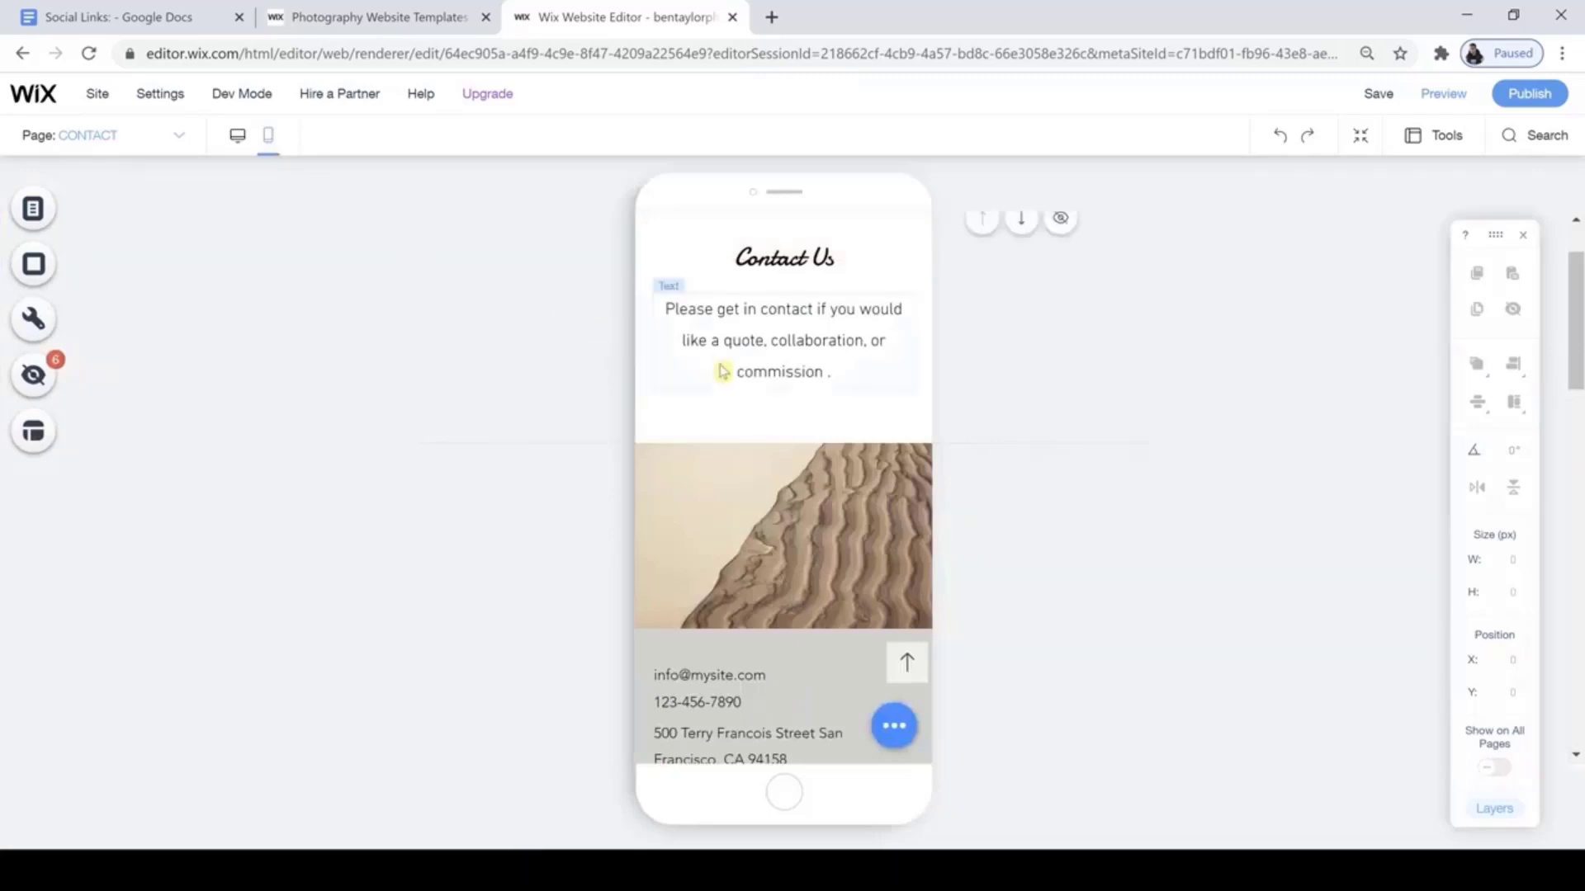
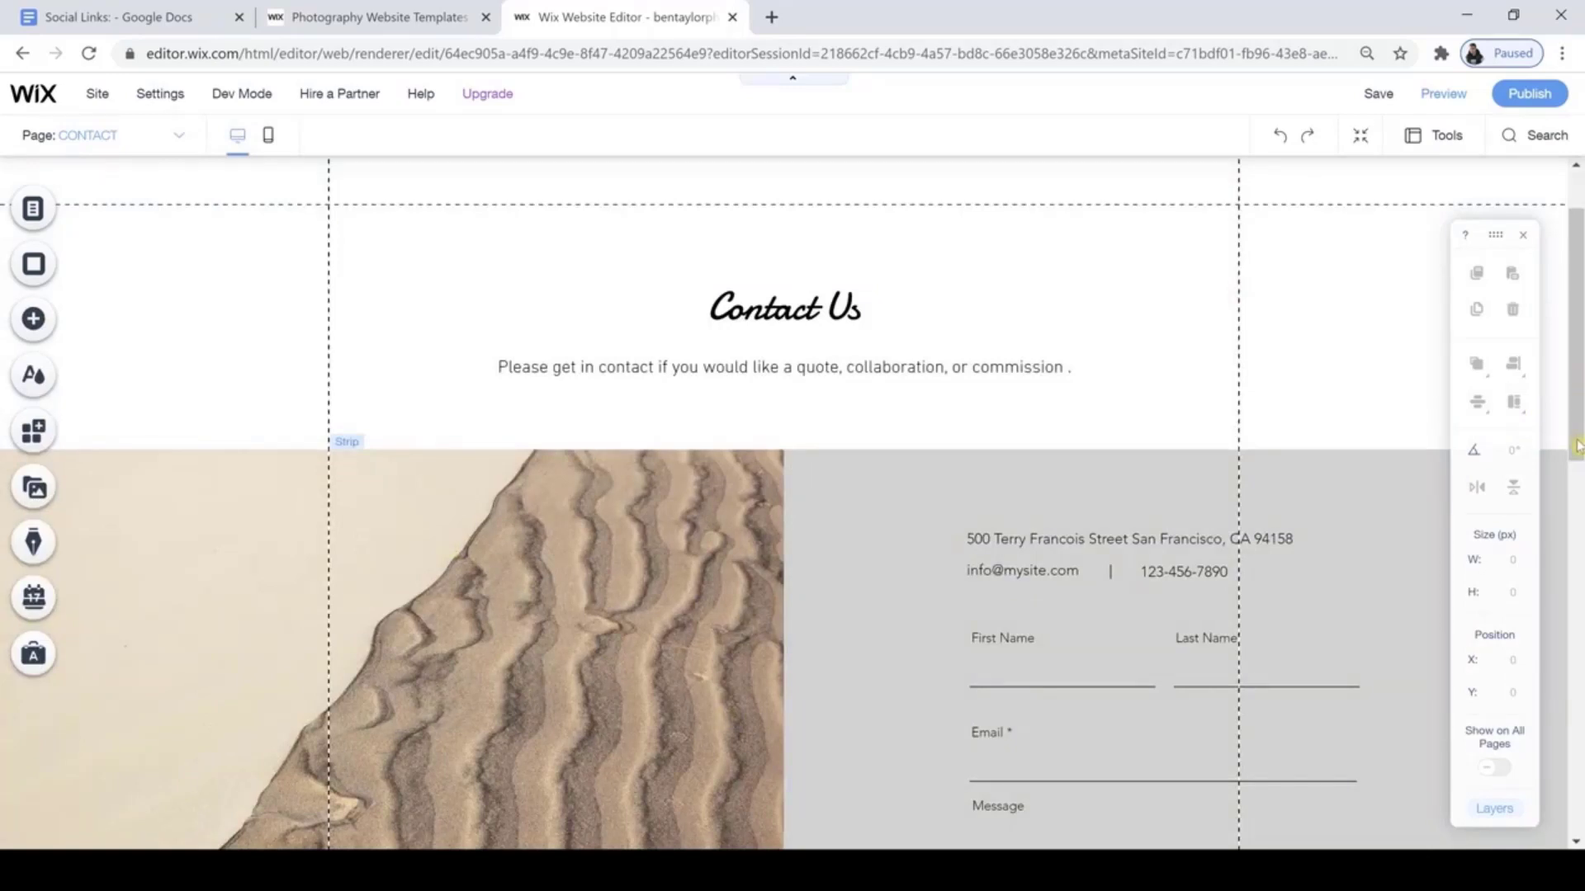
scroll(1576, 445, down, 2)
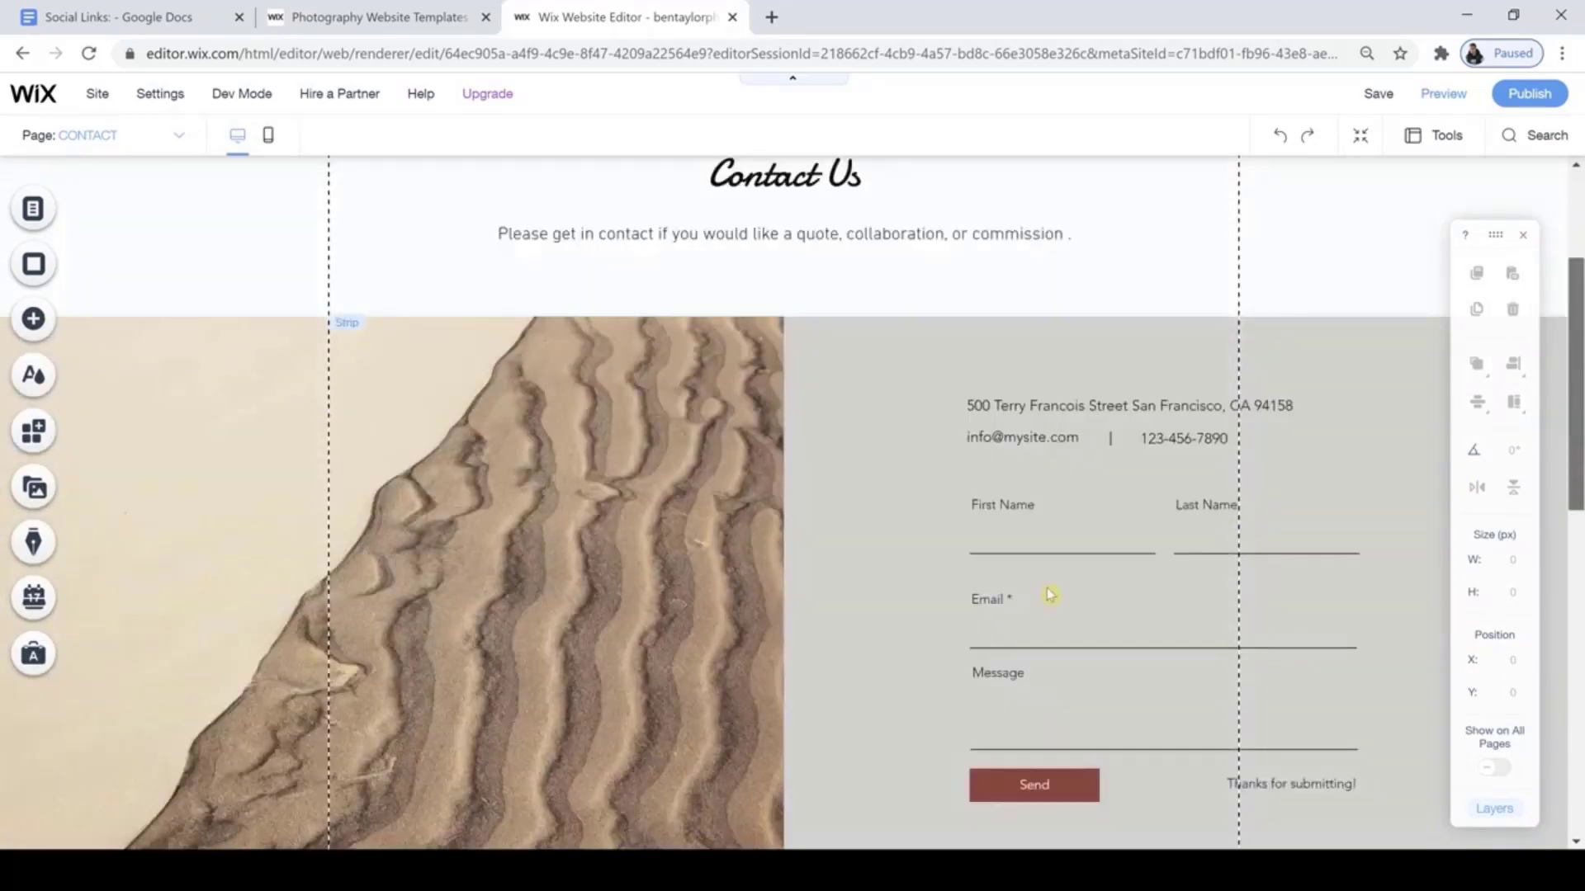
scroll(527, 428, down, 3)
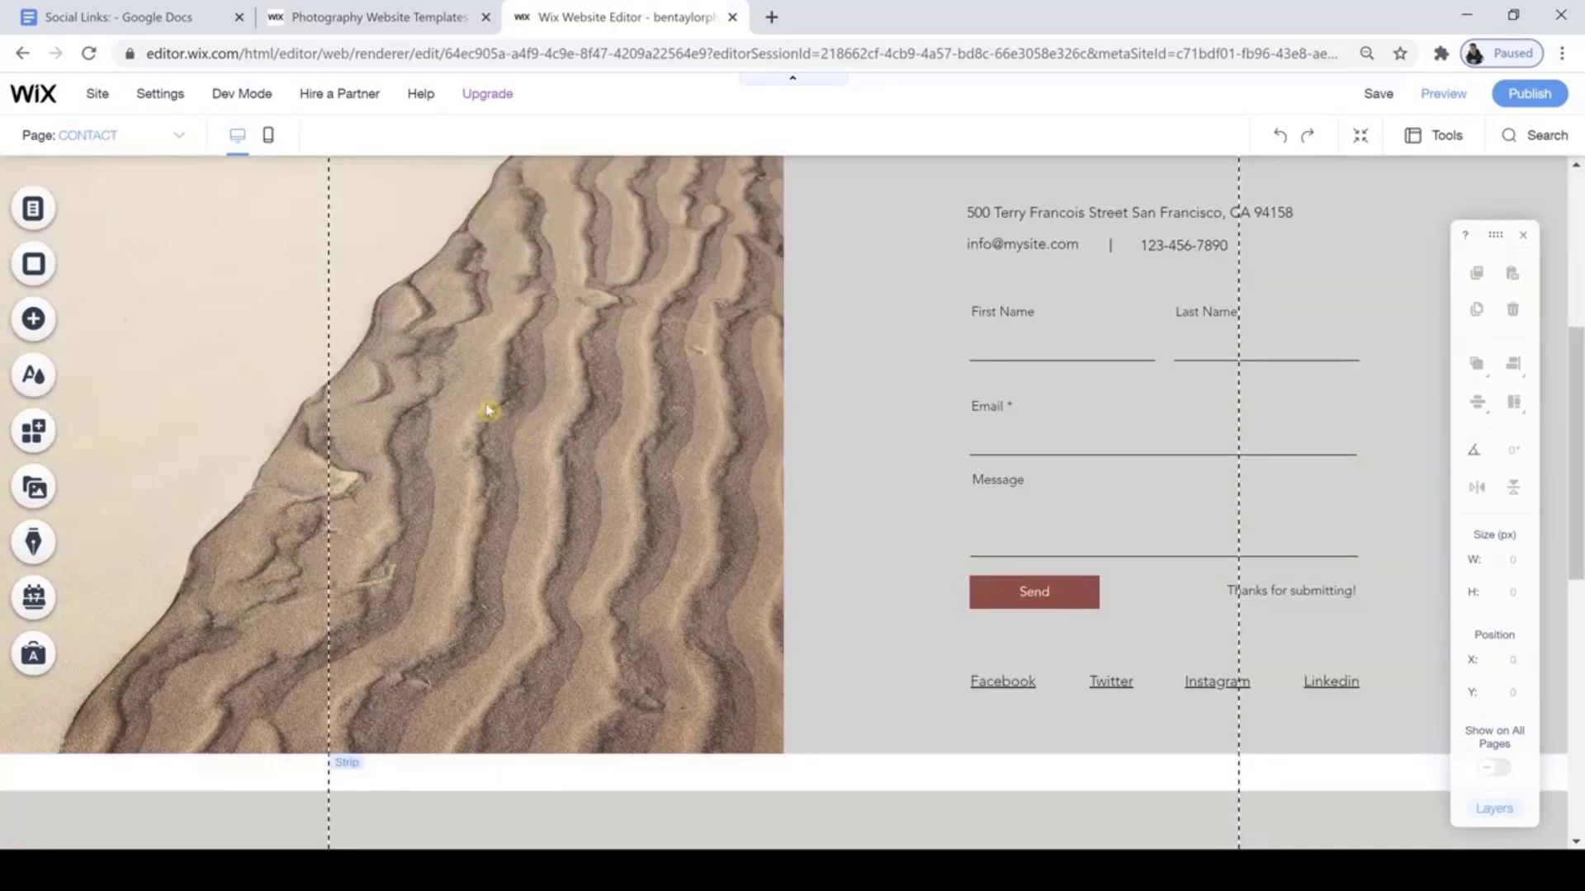
Open the site files to choose a new background image for the first column of the contact strip.
click(505, 355)
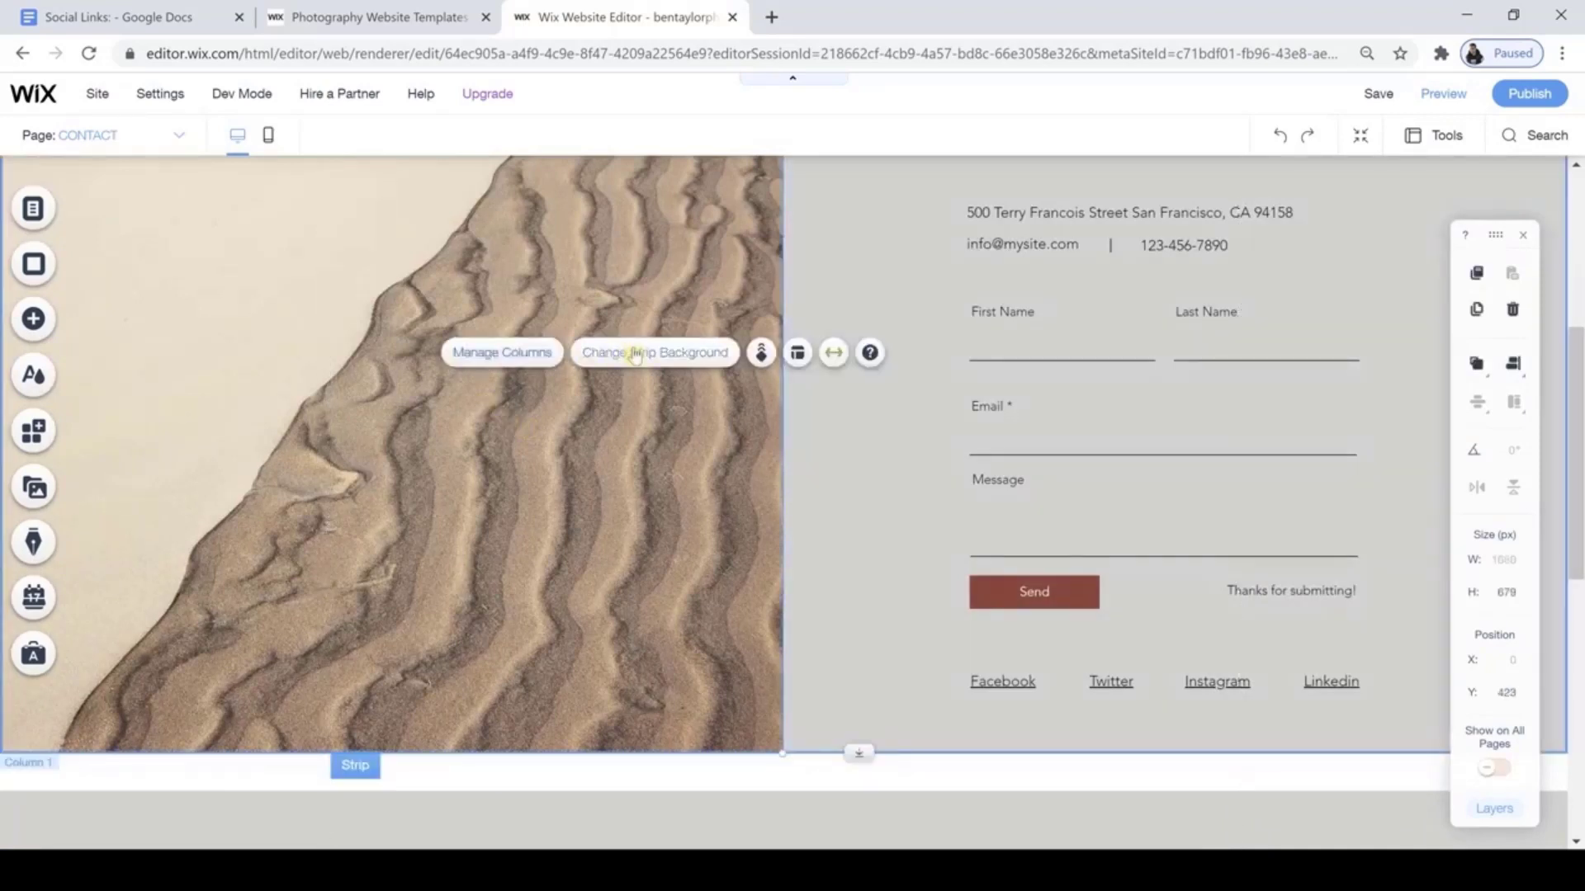
click(634, 355)
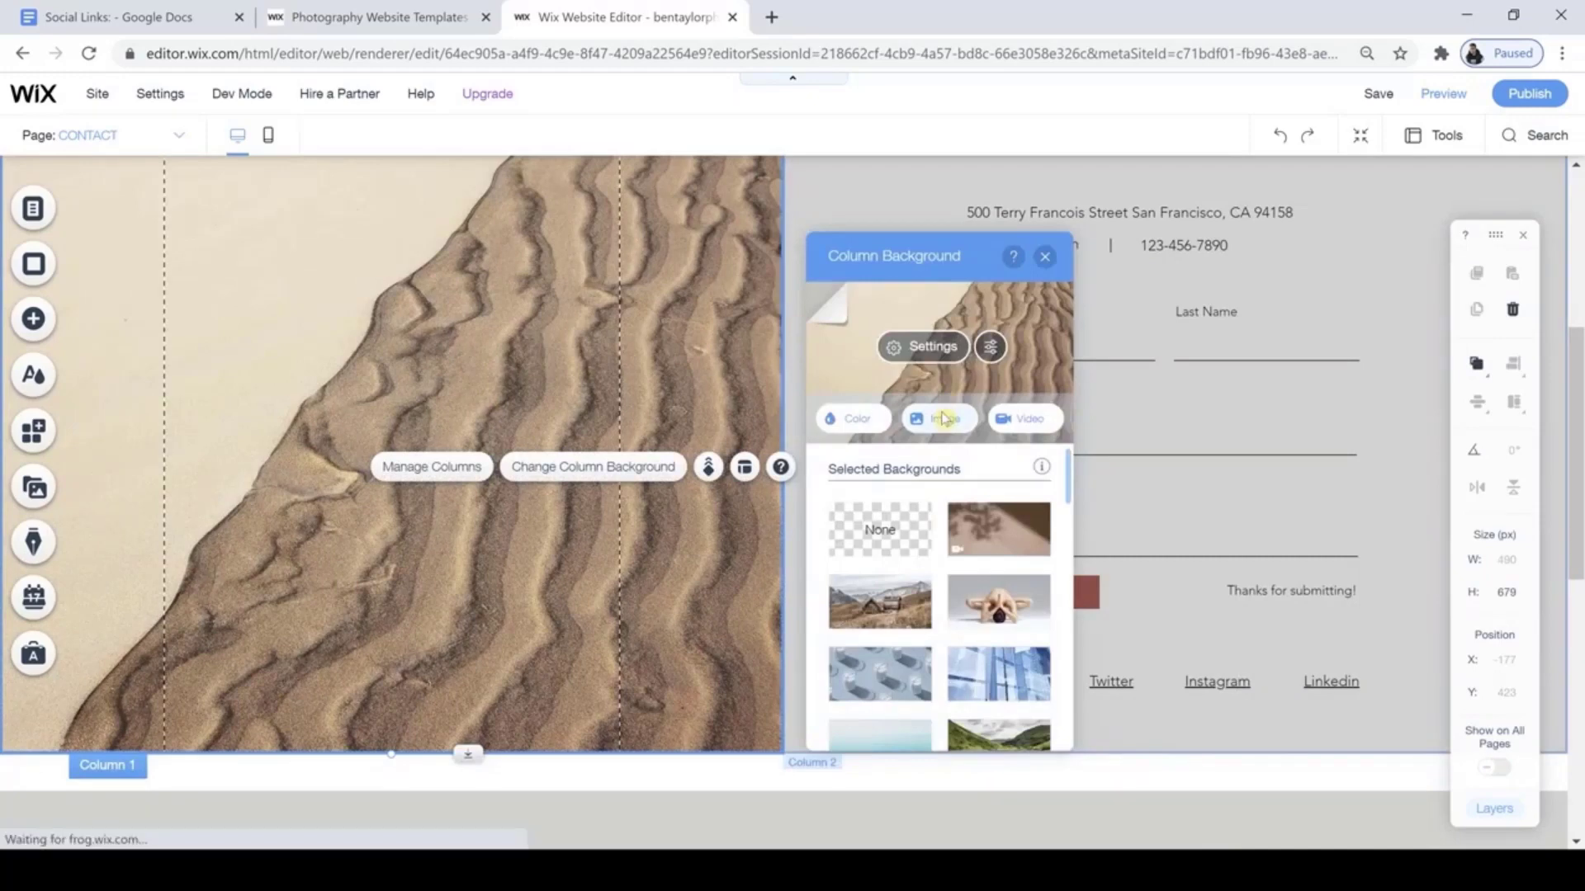
click(945, 418)
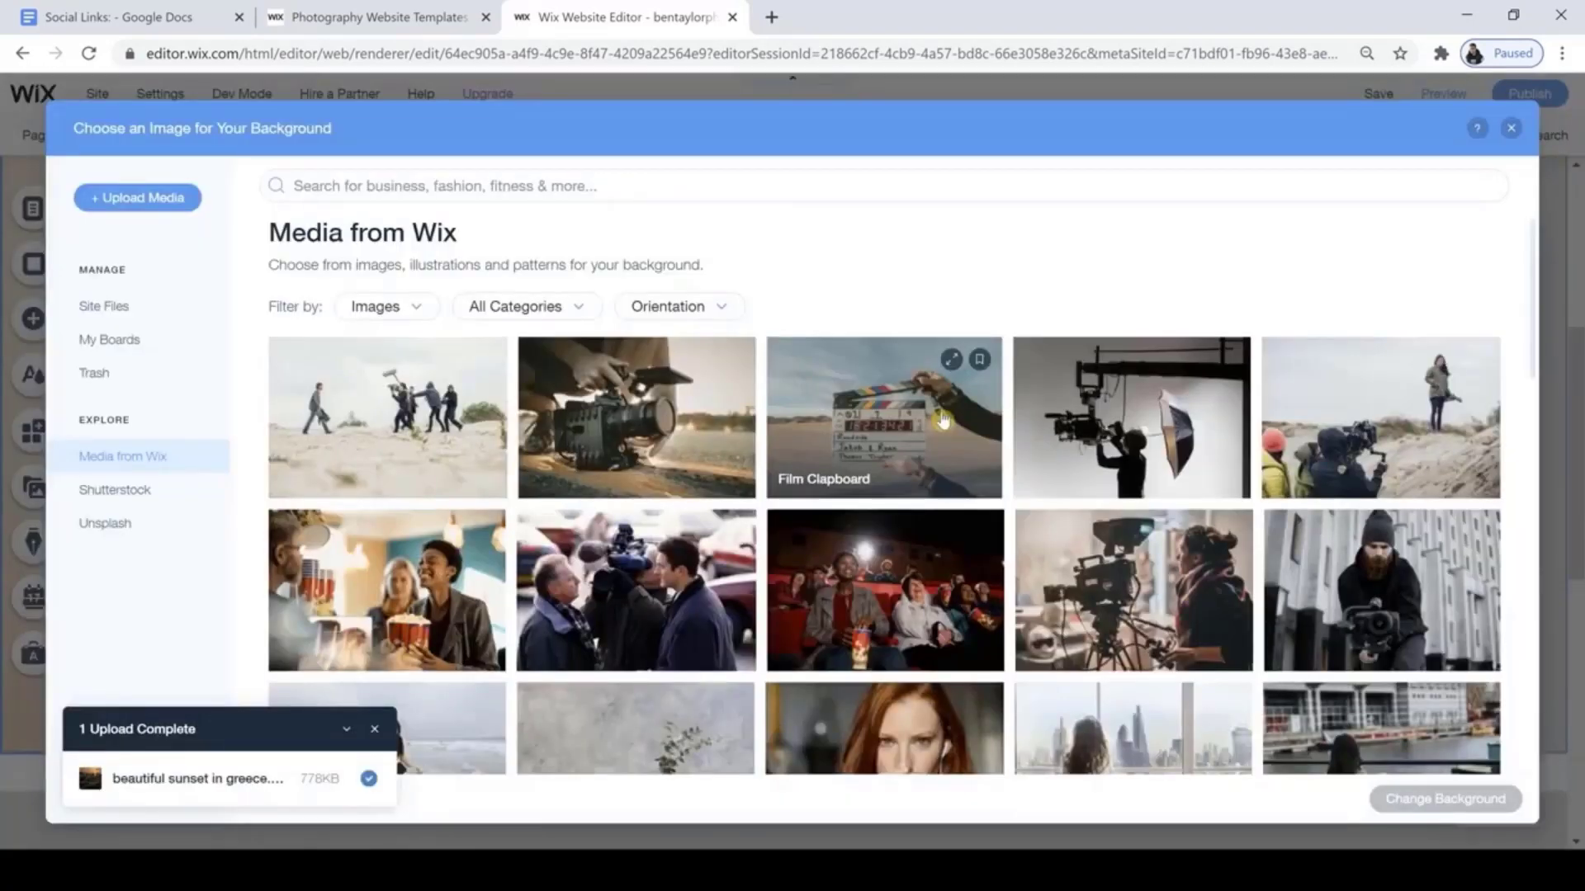
click(120, 315)
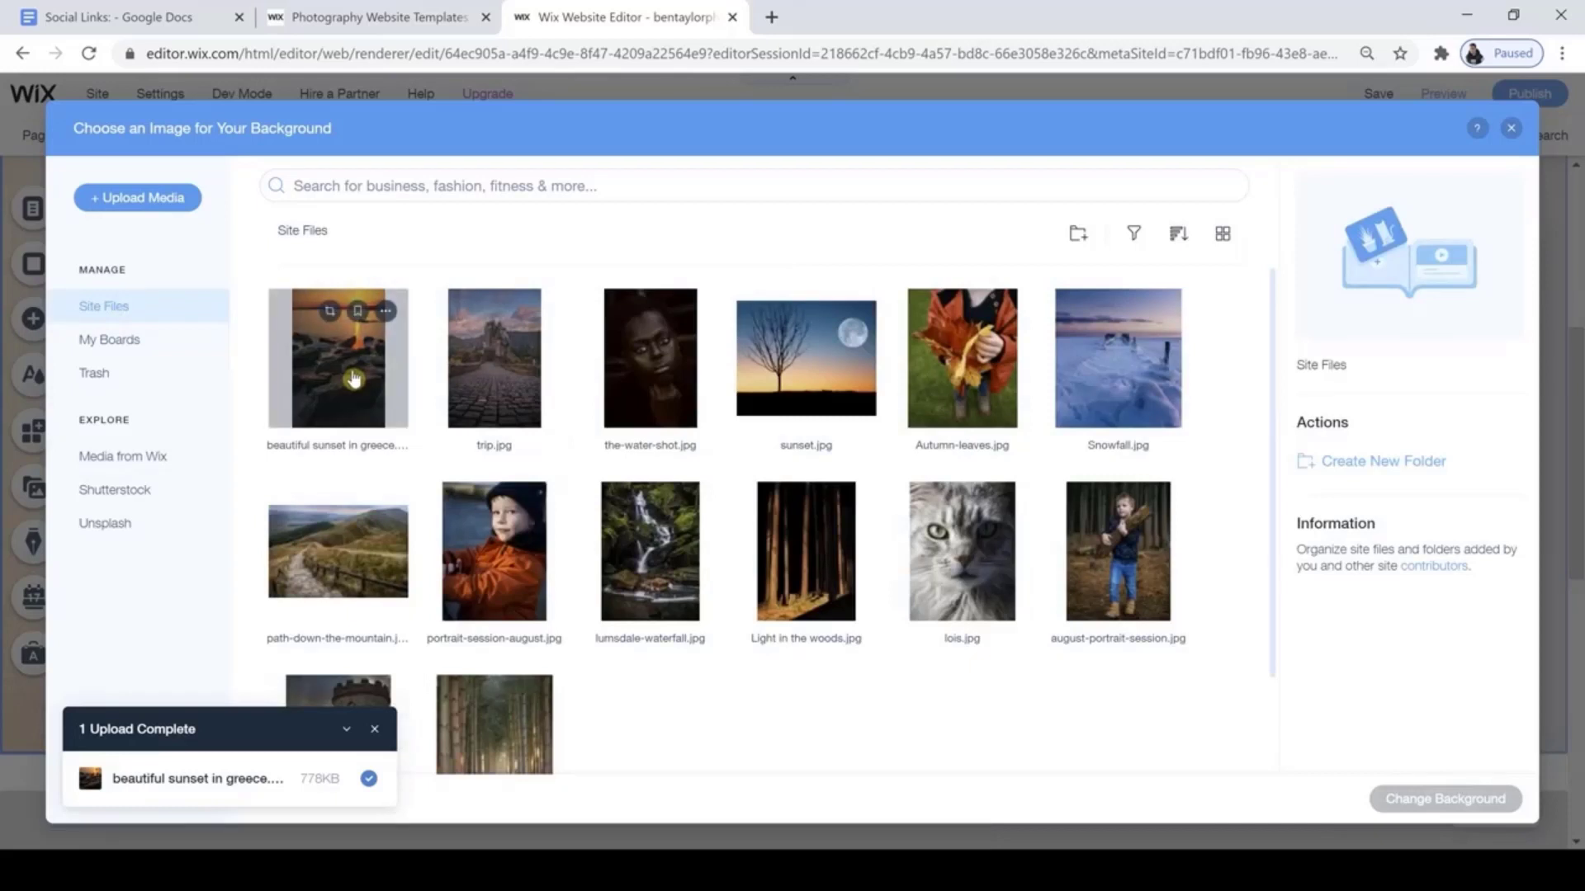
Crop the bottom and top of the "beautiful sunset in greece" photo to about 1667 × 1927 px and save it.
click(331, 313)
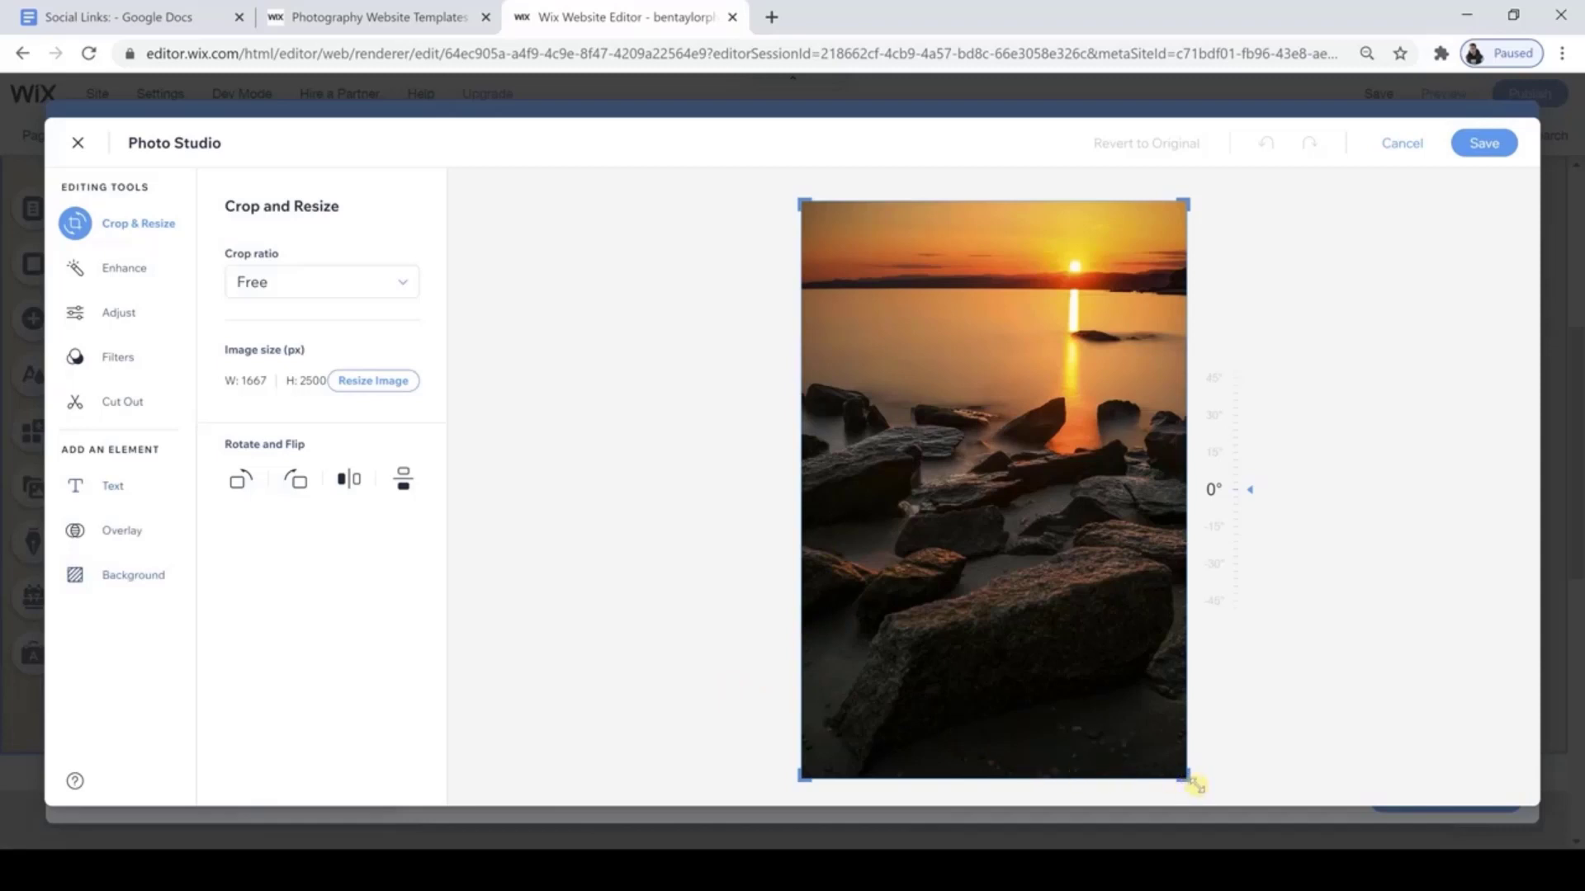
drag(1196, 784, 1205, 697)
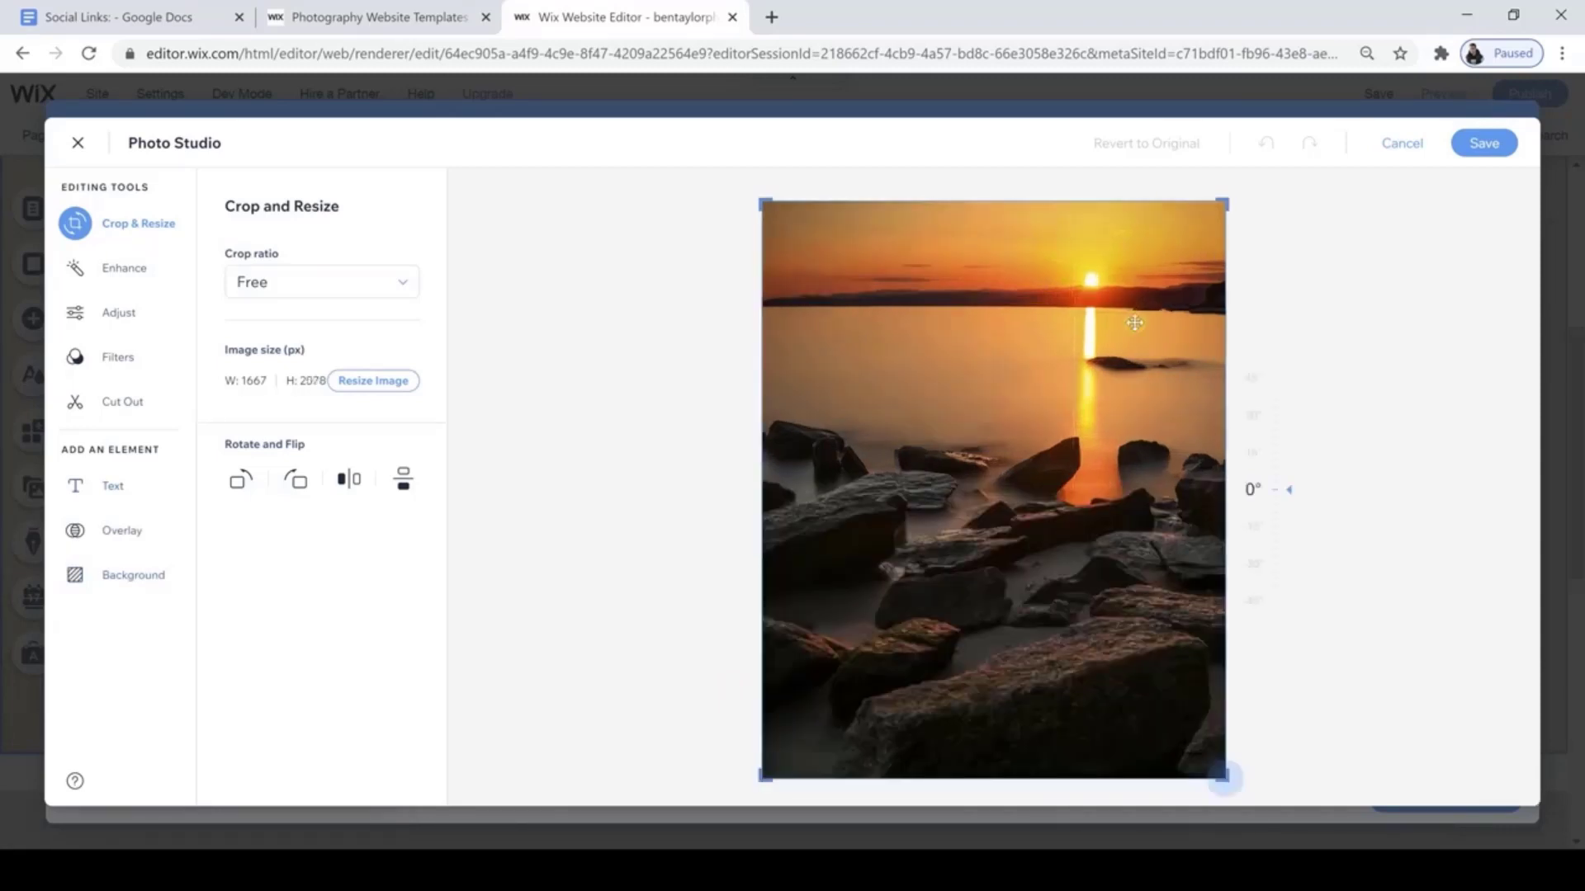
drag(1229, 204, 1231, 239)
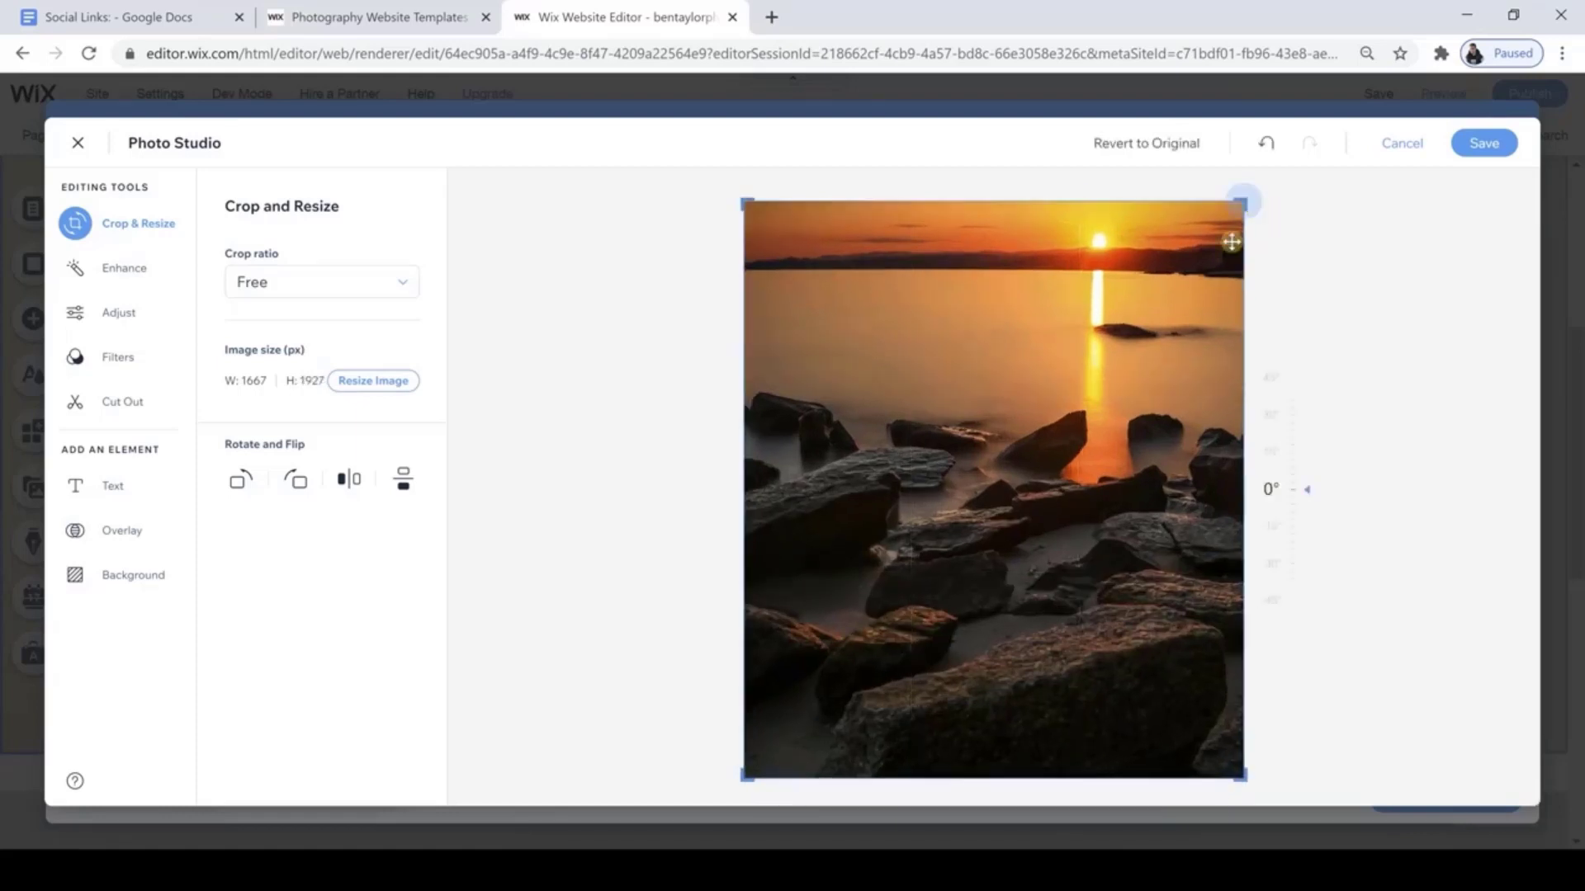
click(1494, 146)
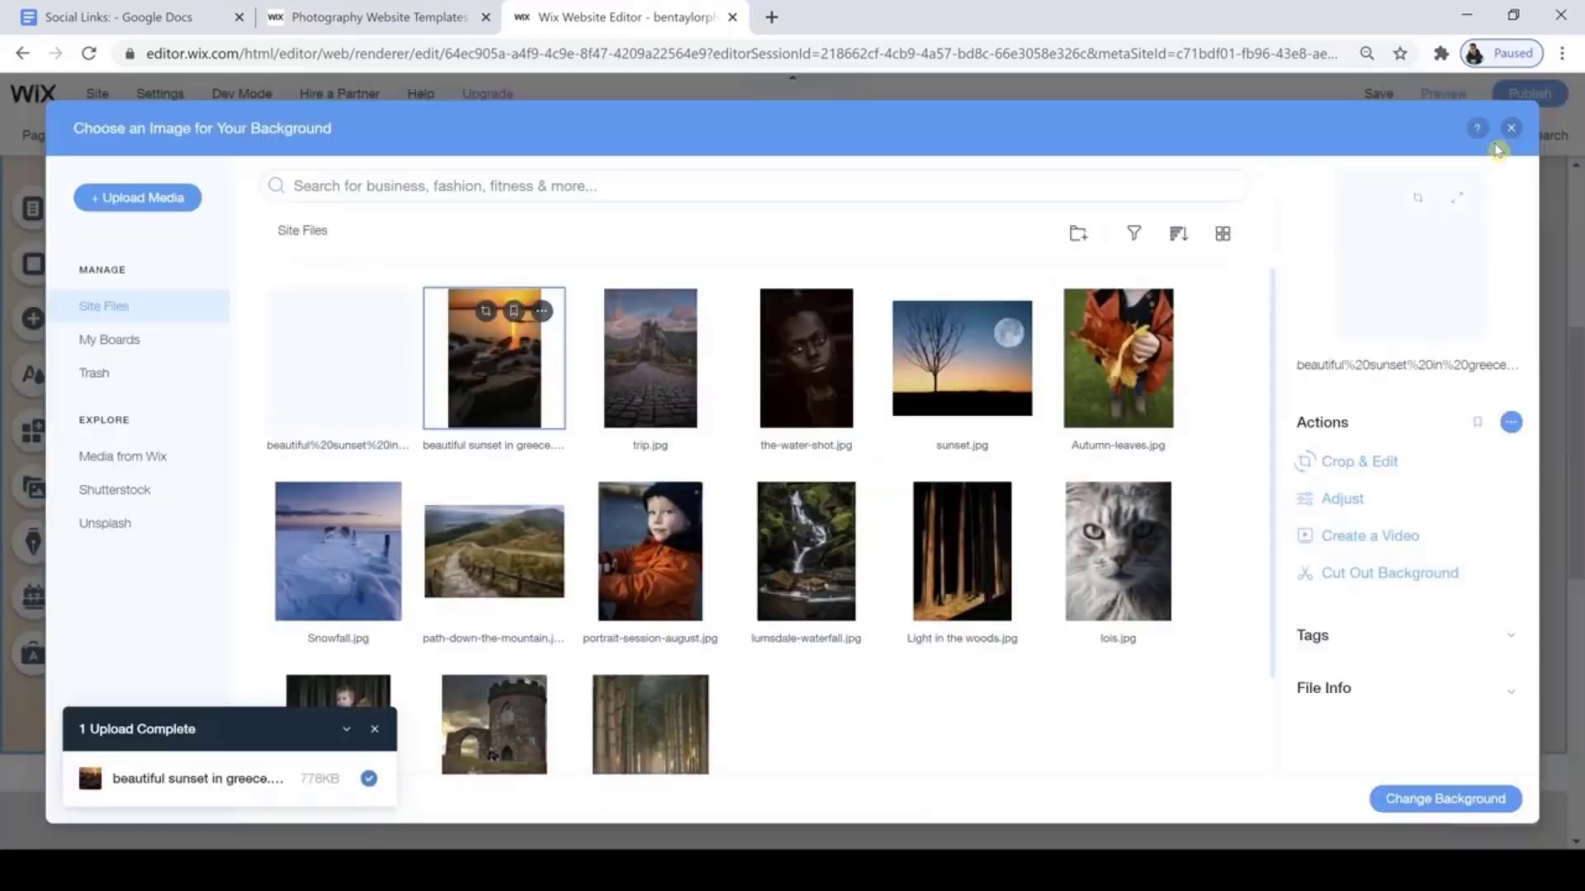
Apply the cropped sunset photo as the column background and close the background settings.
click(1389, 801)
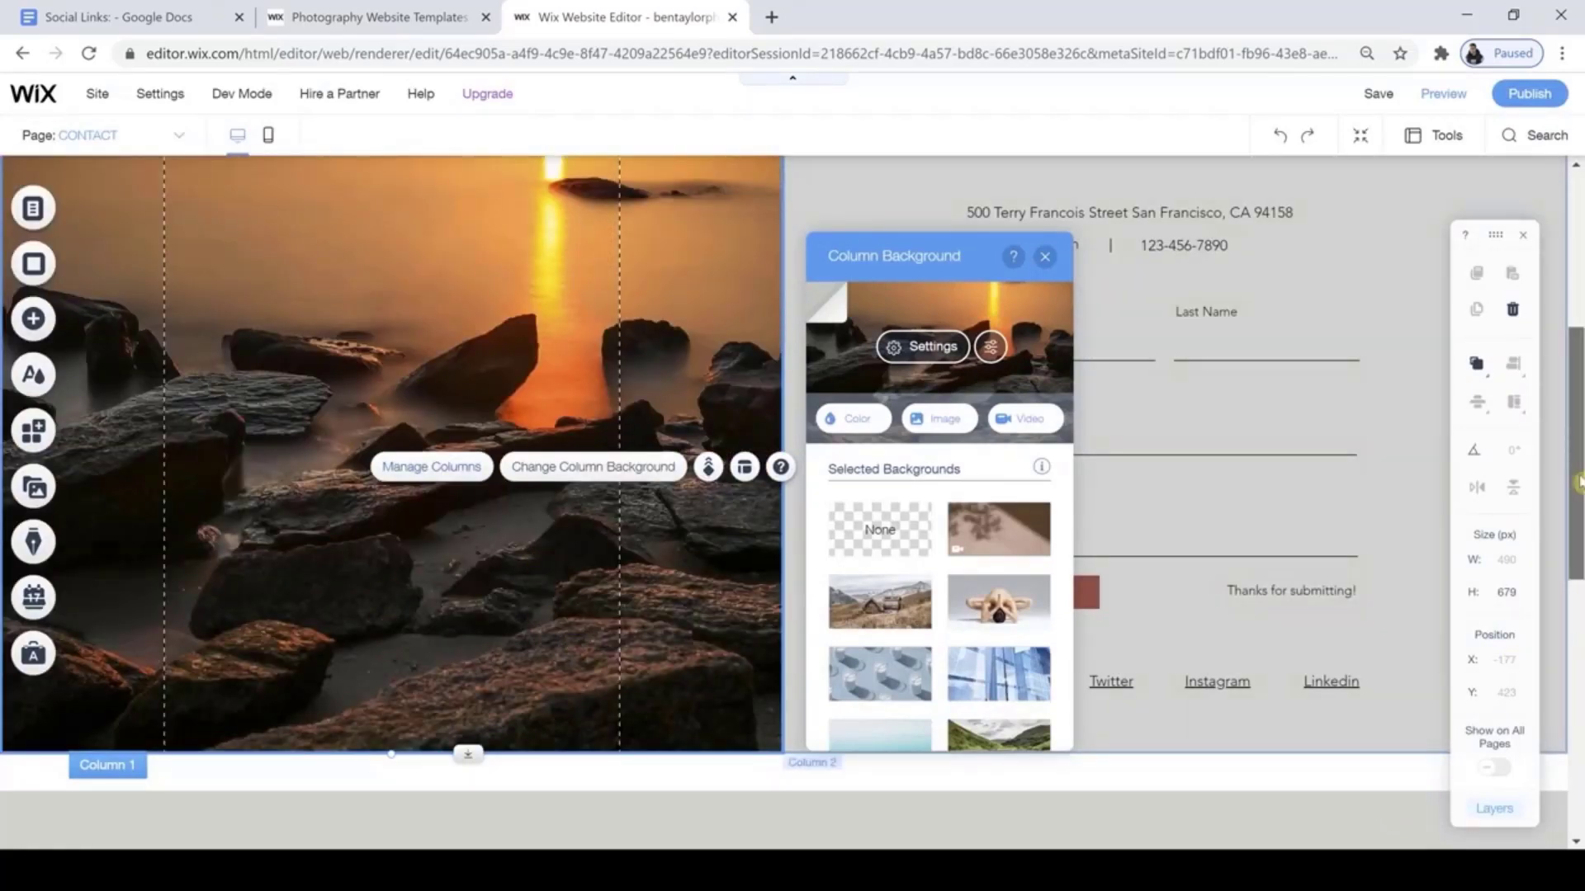
mouse_move(1579, 483)
mouse_down()
mouse_move(1578, 425)
mouse_move(1576, 476)
mouse_up()
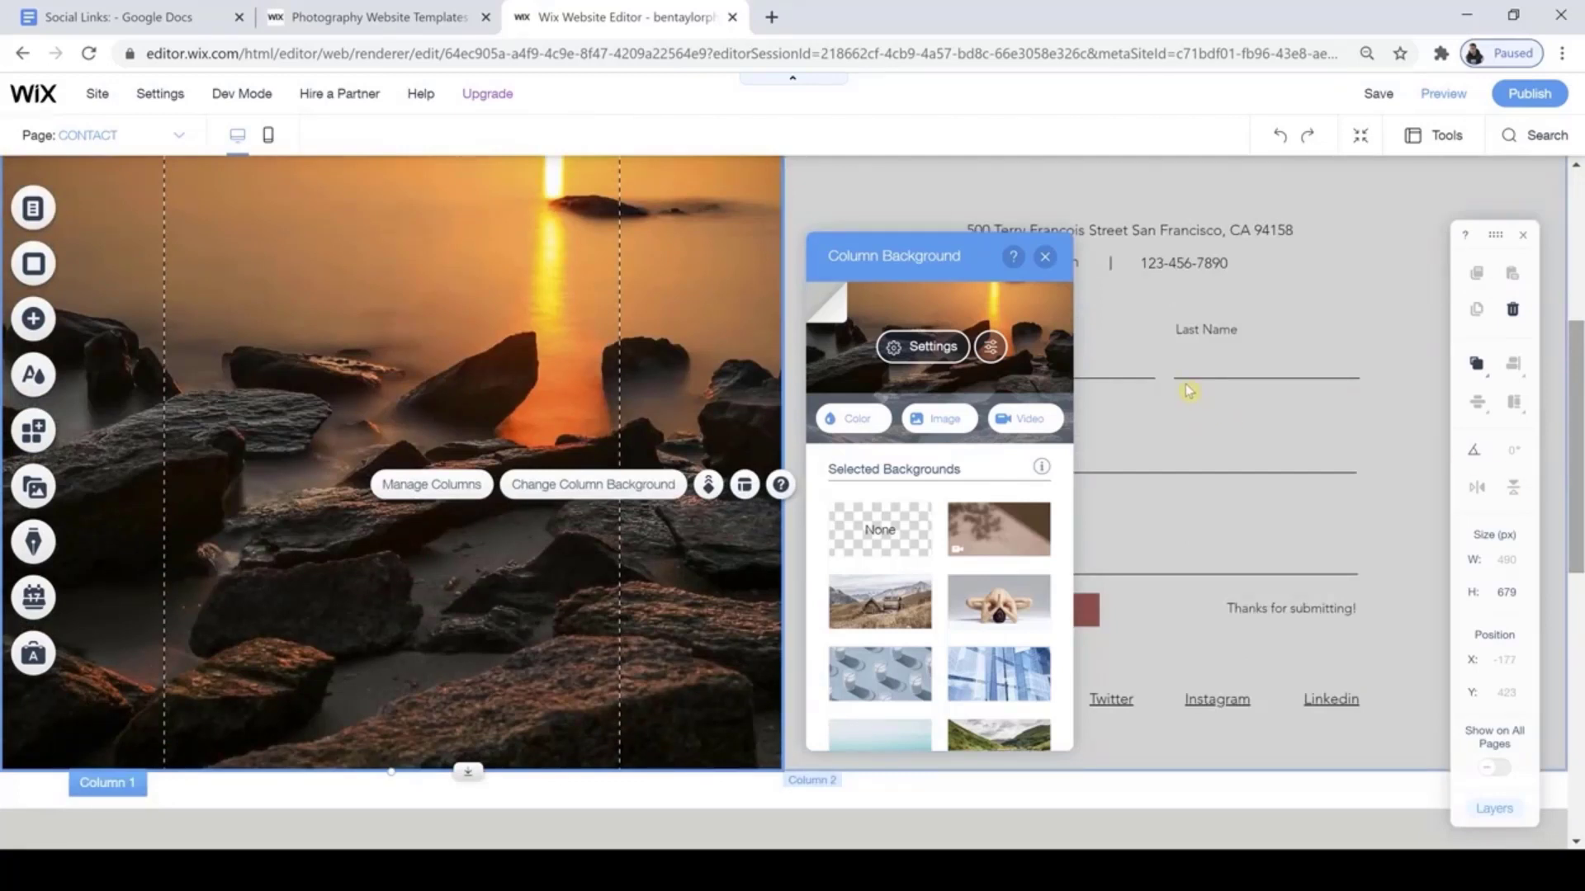
click(1045, 257)
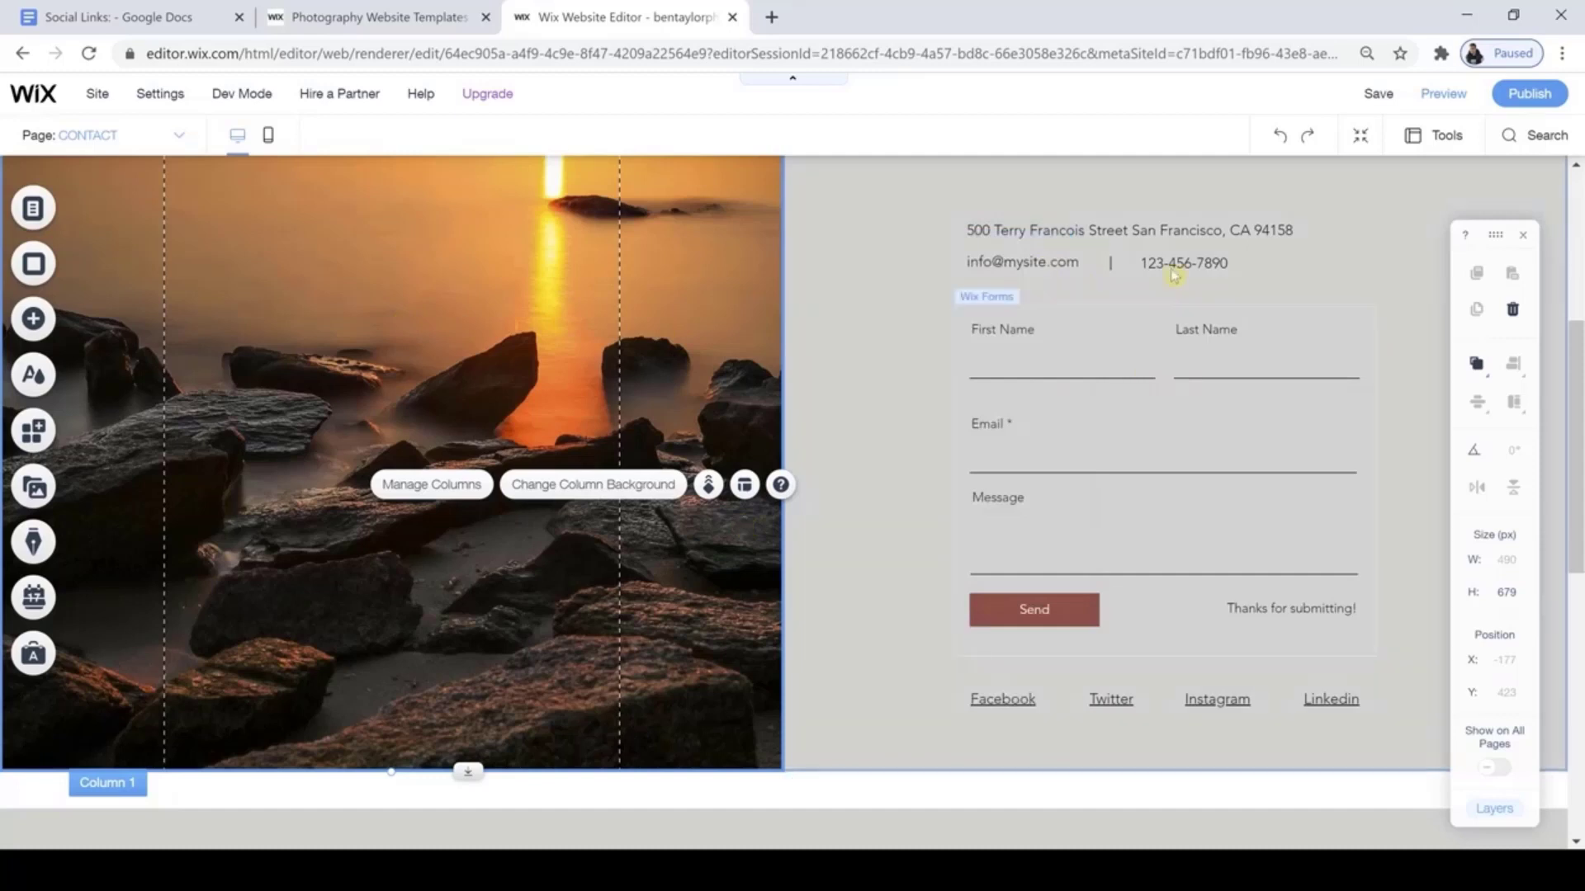
Delete the street address above the contact form and replace the placeholder e-mail with the contact e-mail from the Social Links Google Doc.
click(1139, 235)
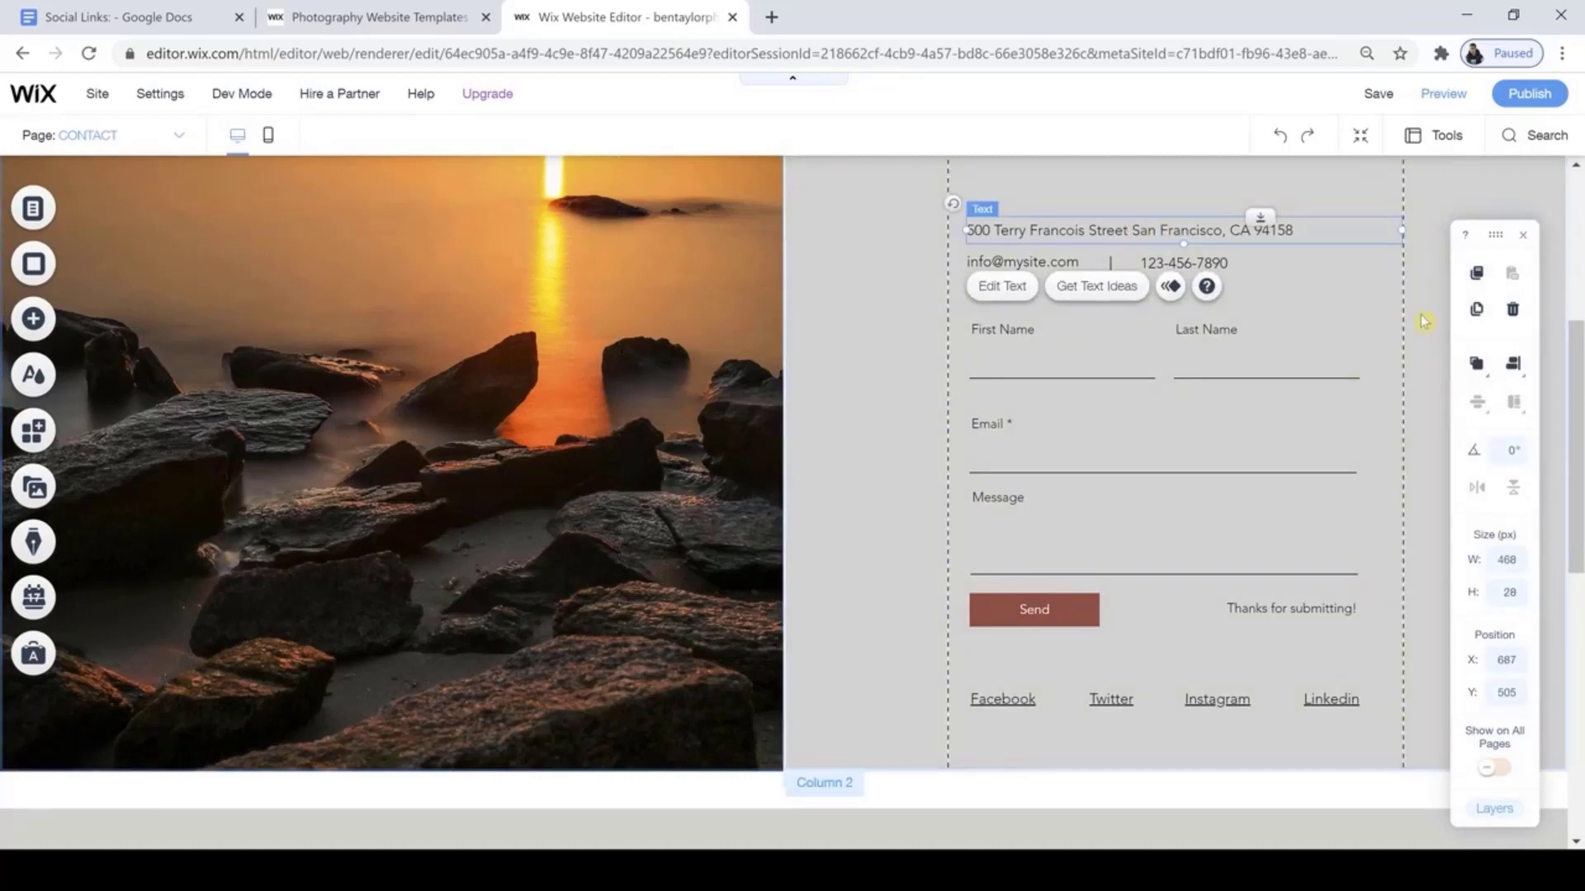
click(1512, 309)
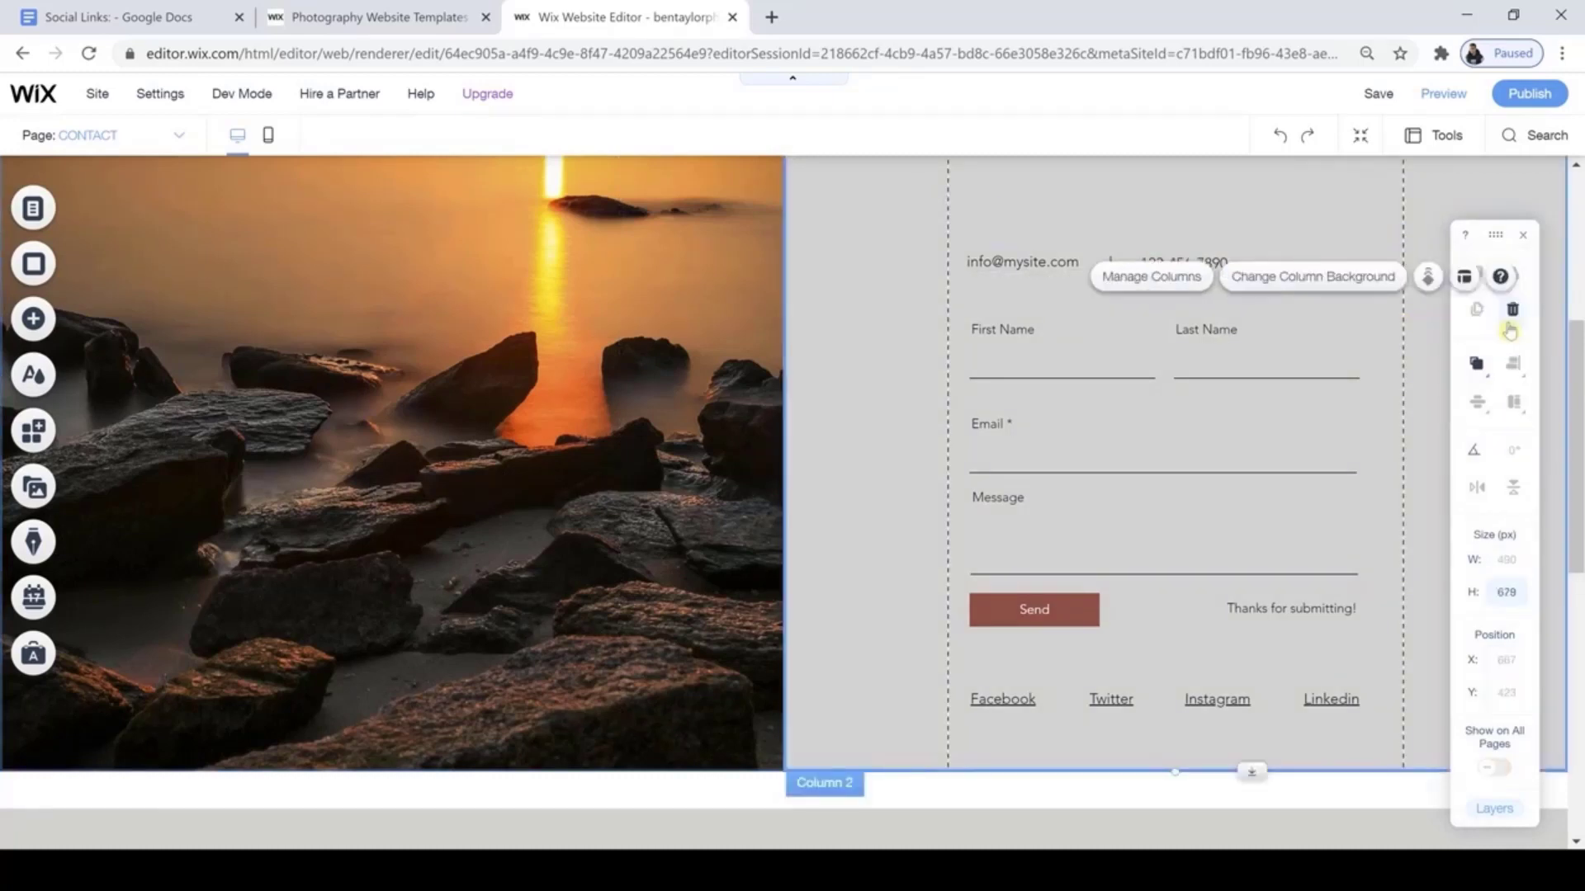
click(1041, 258)
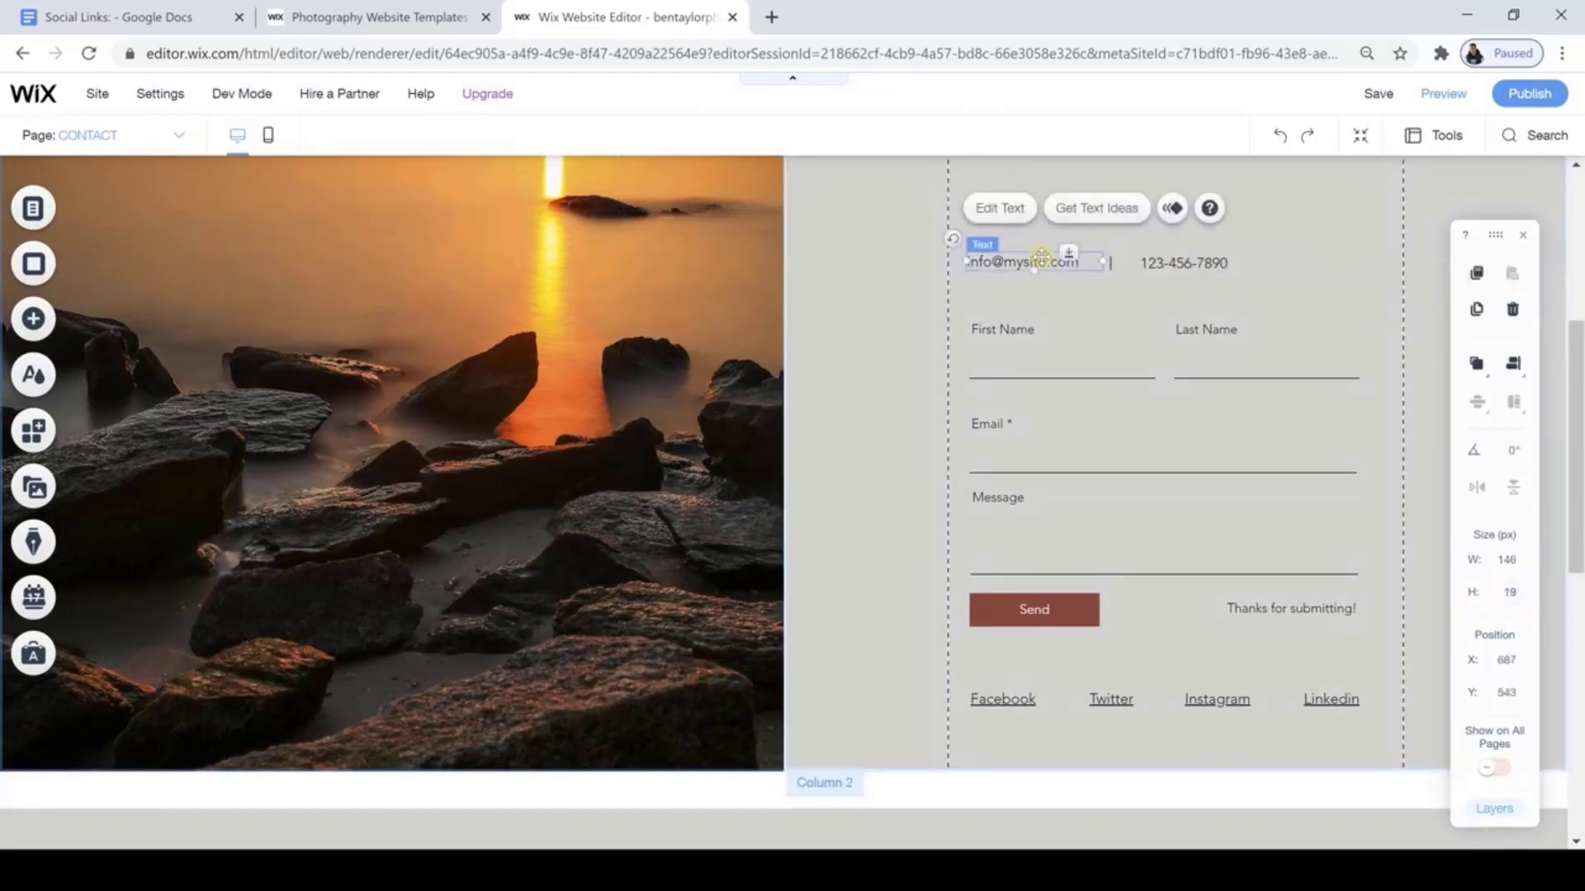
click(1014, 210)
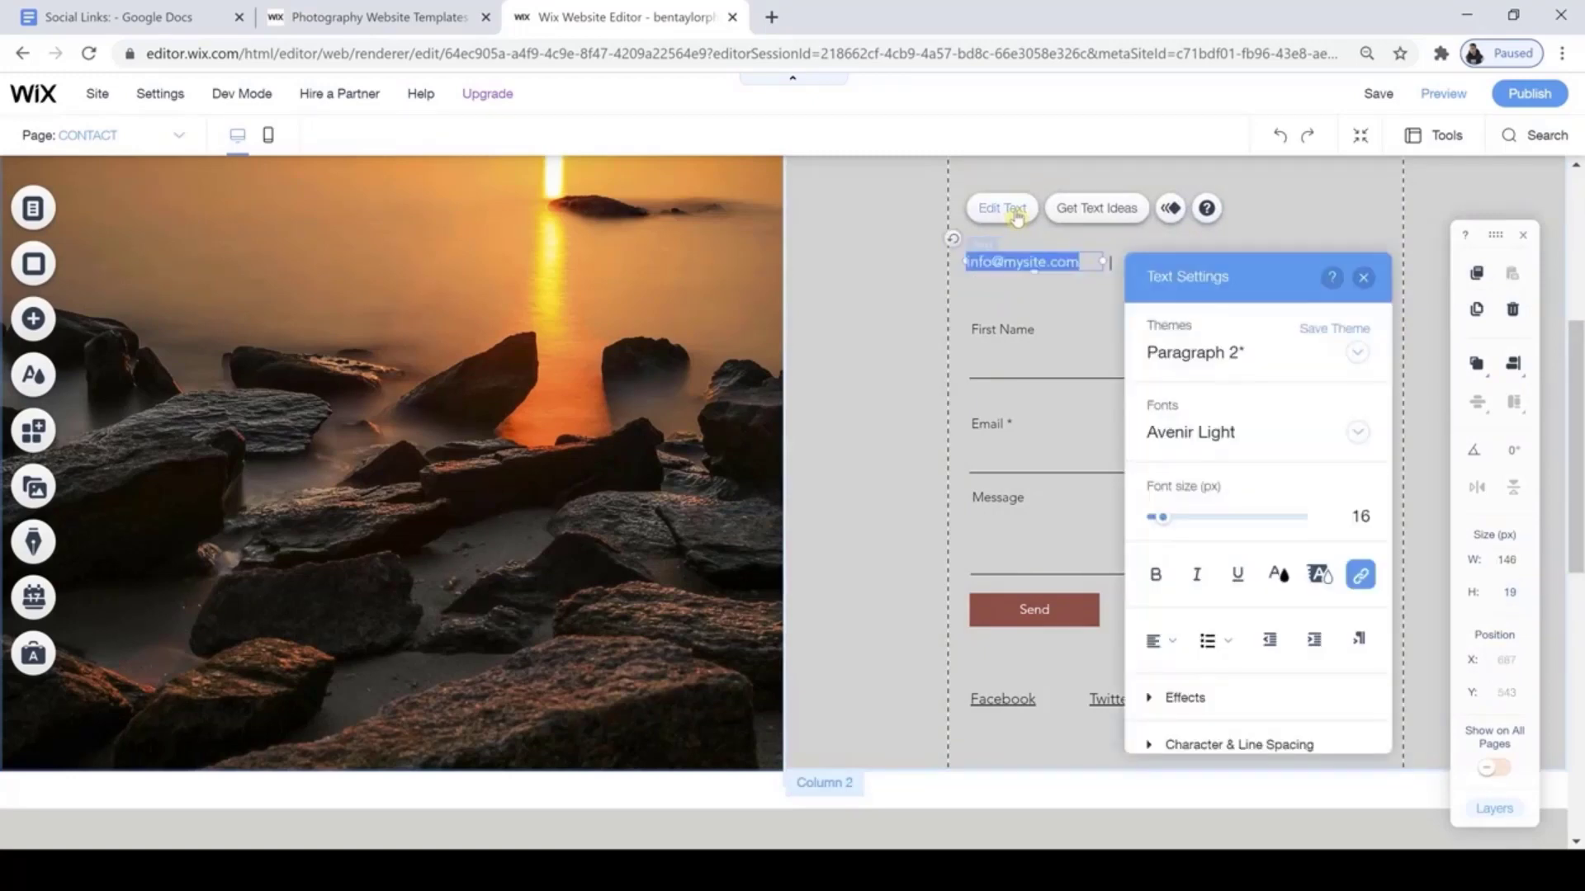
click(111, 16)
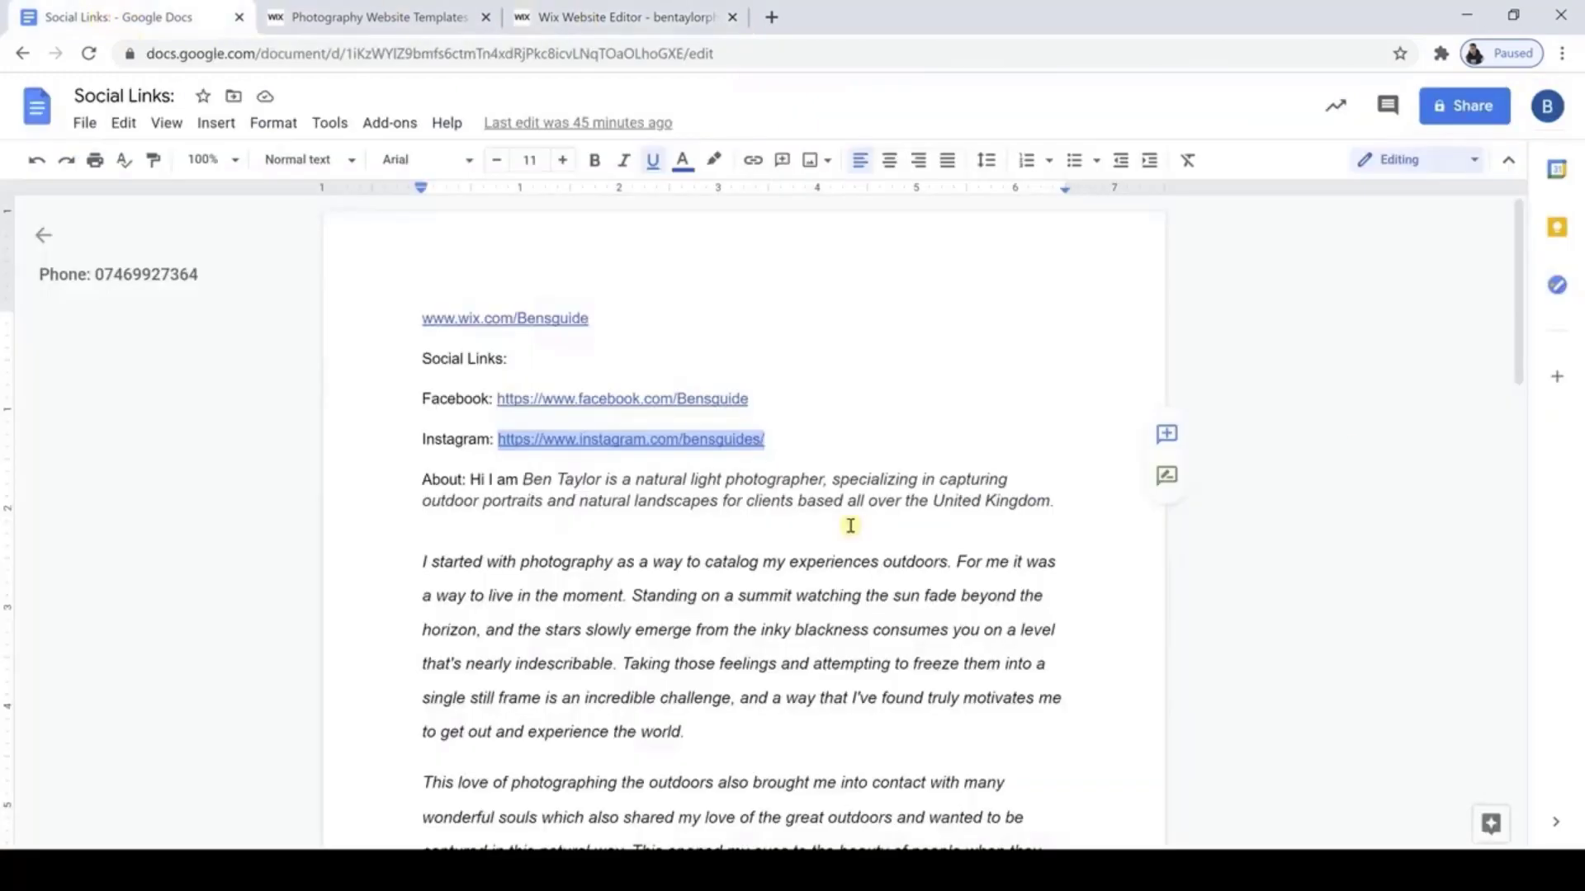
scroll(850, 525, down, 9)
drag(672, 301, 475, 298)
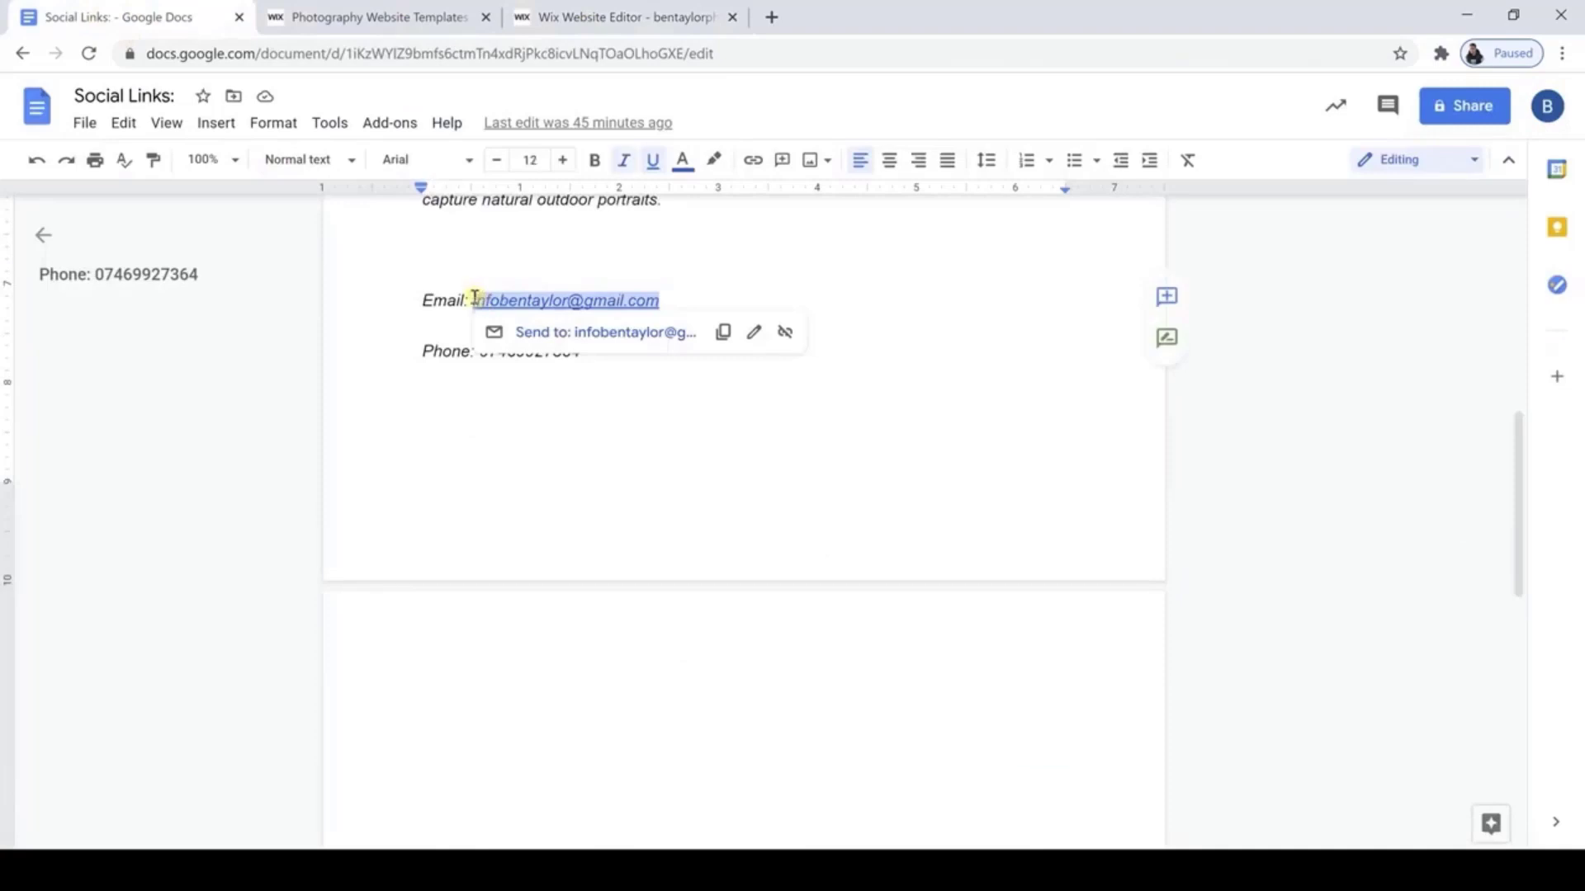
key(ctrl+c)
click(627, 16)
key(ctrl+v)
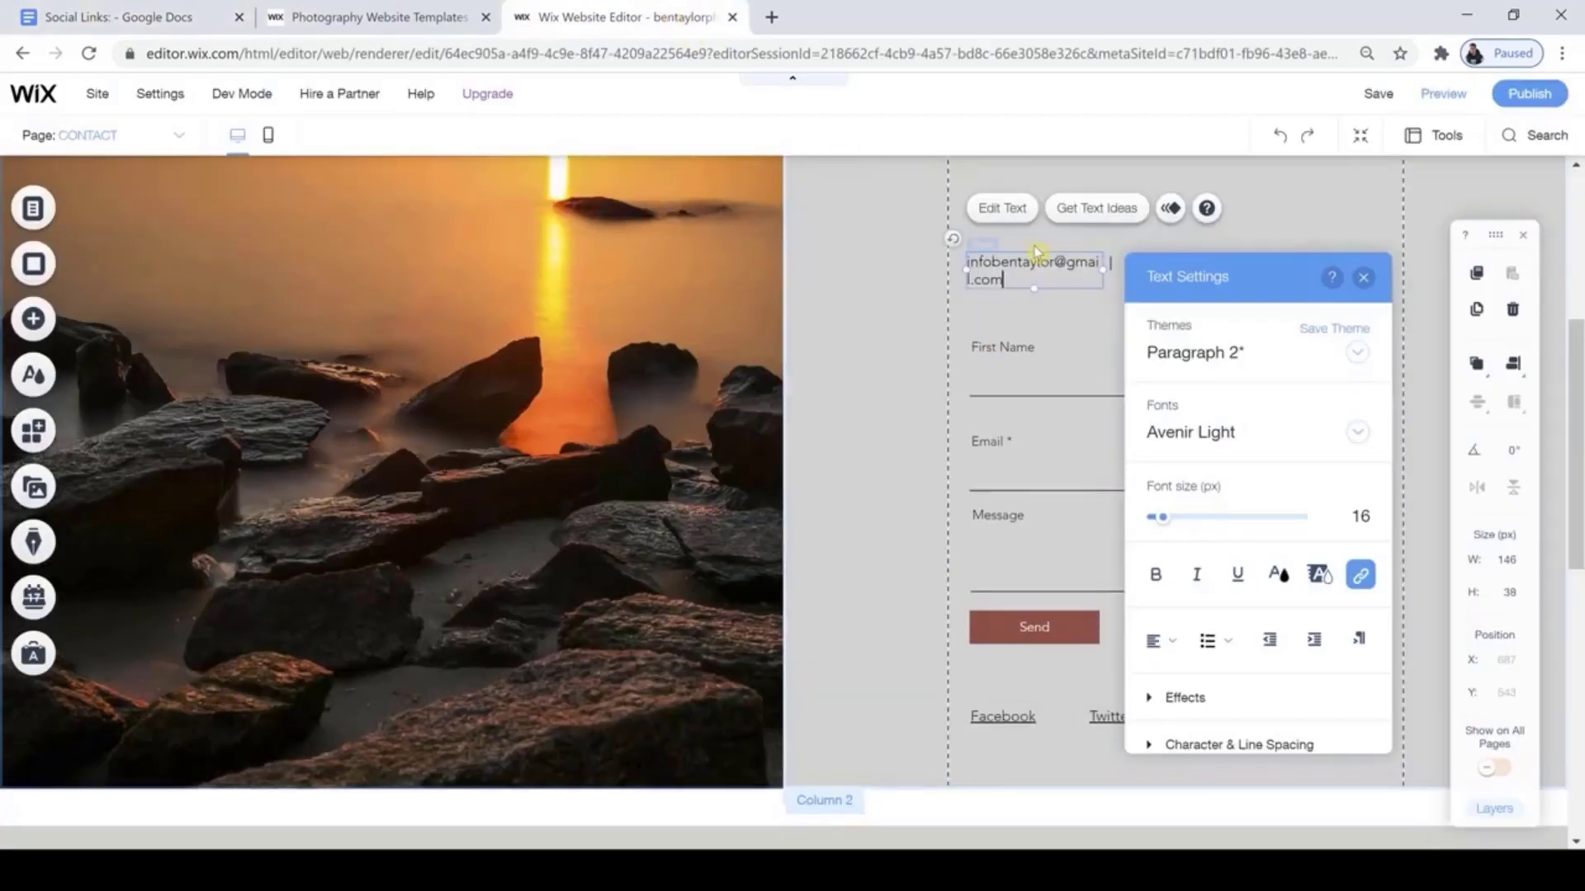
click(1363, 278)
Narrow the e-mail text box to about 125 px and delete the divider line between the e-mail and phone number.
mouse_move(1103, 268)
mouse_down()
mouse_move(1121, 272)
mouse_move(1084, 277)
mouse_up()
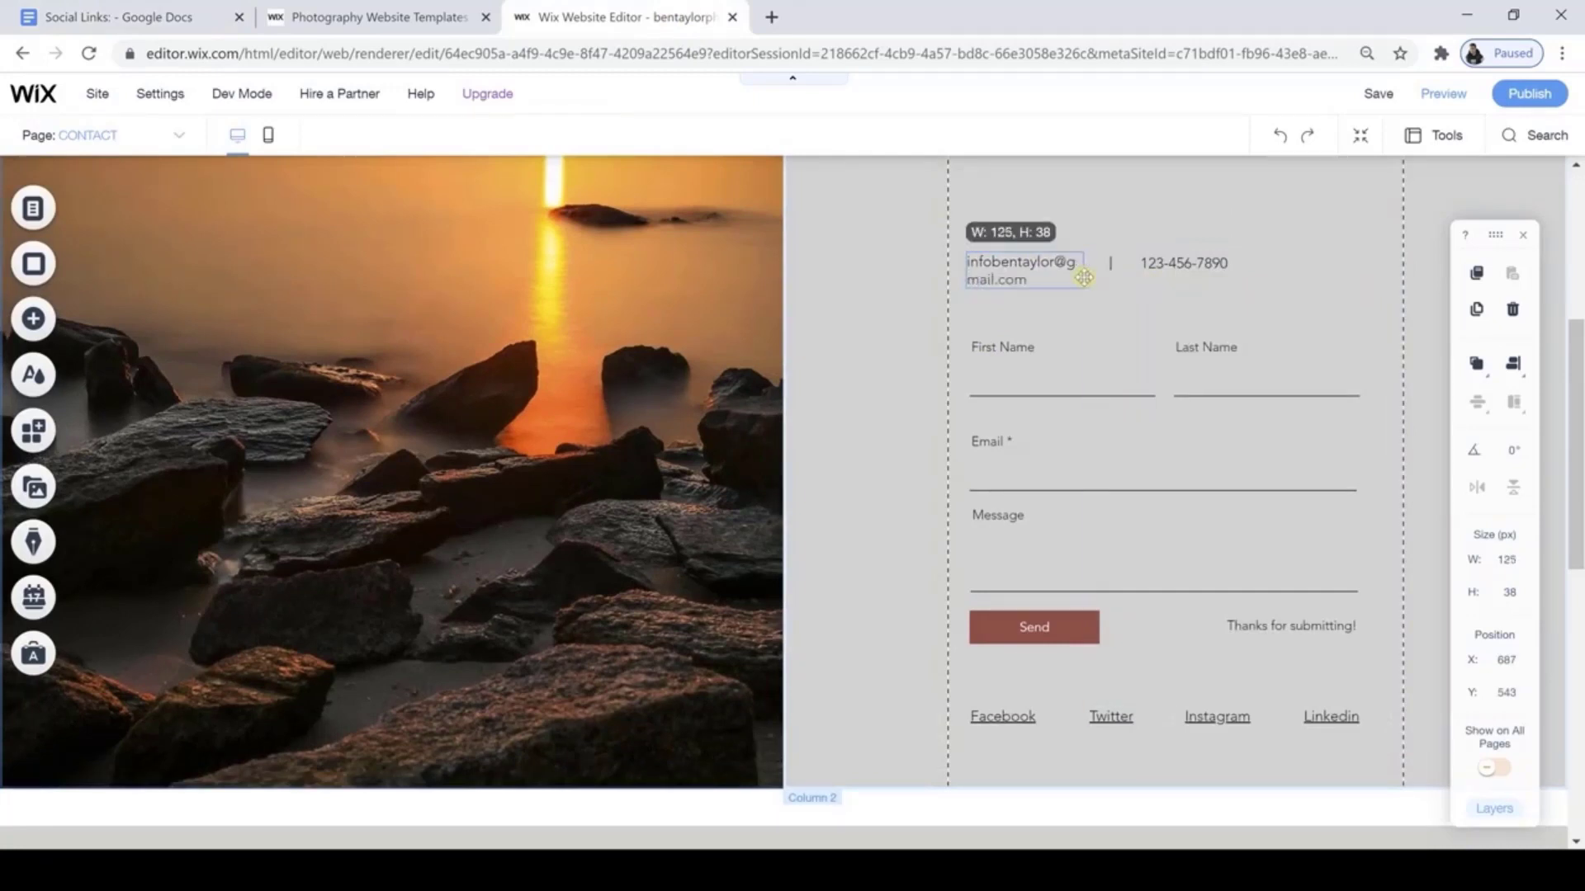
click(1111, 266)
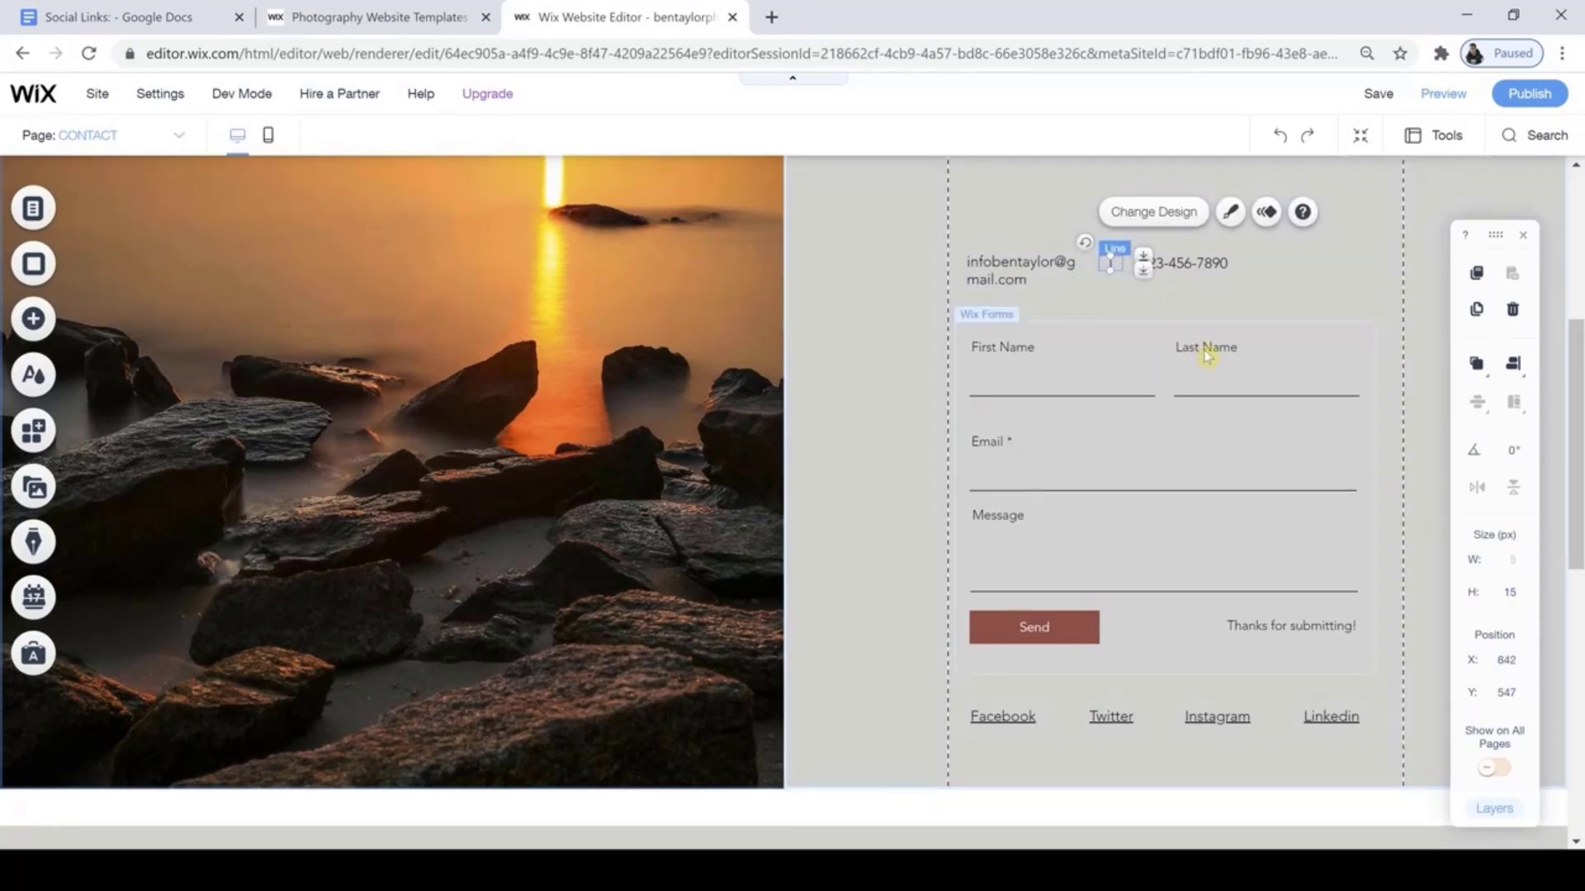
click(1305, 359)
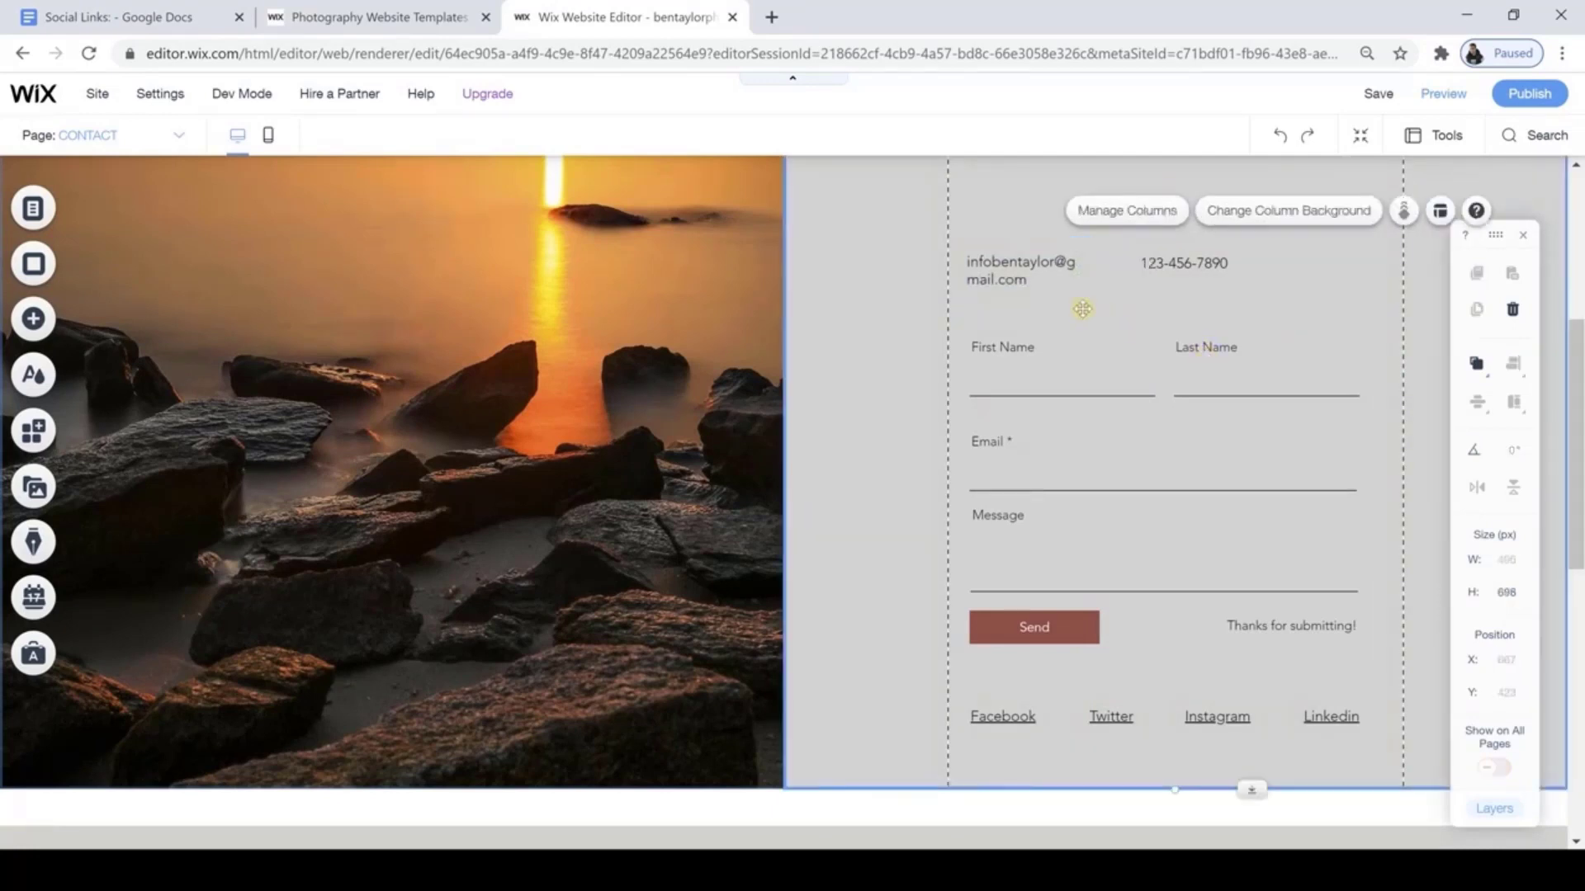
Move the phone number to about X 937, Y 552, and widen the e-mail text to about 195 px, aligned at Y 552.
drag(1196, 265, 1257, 269)
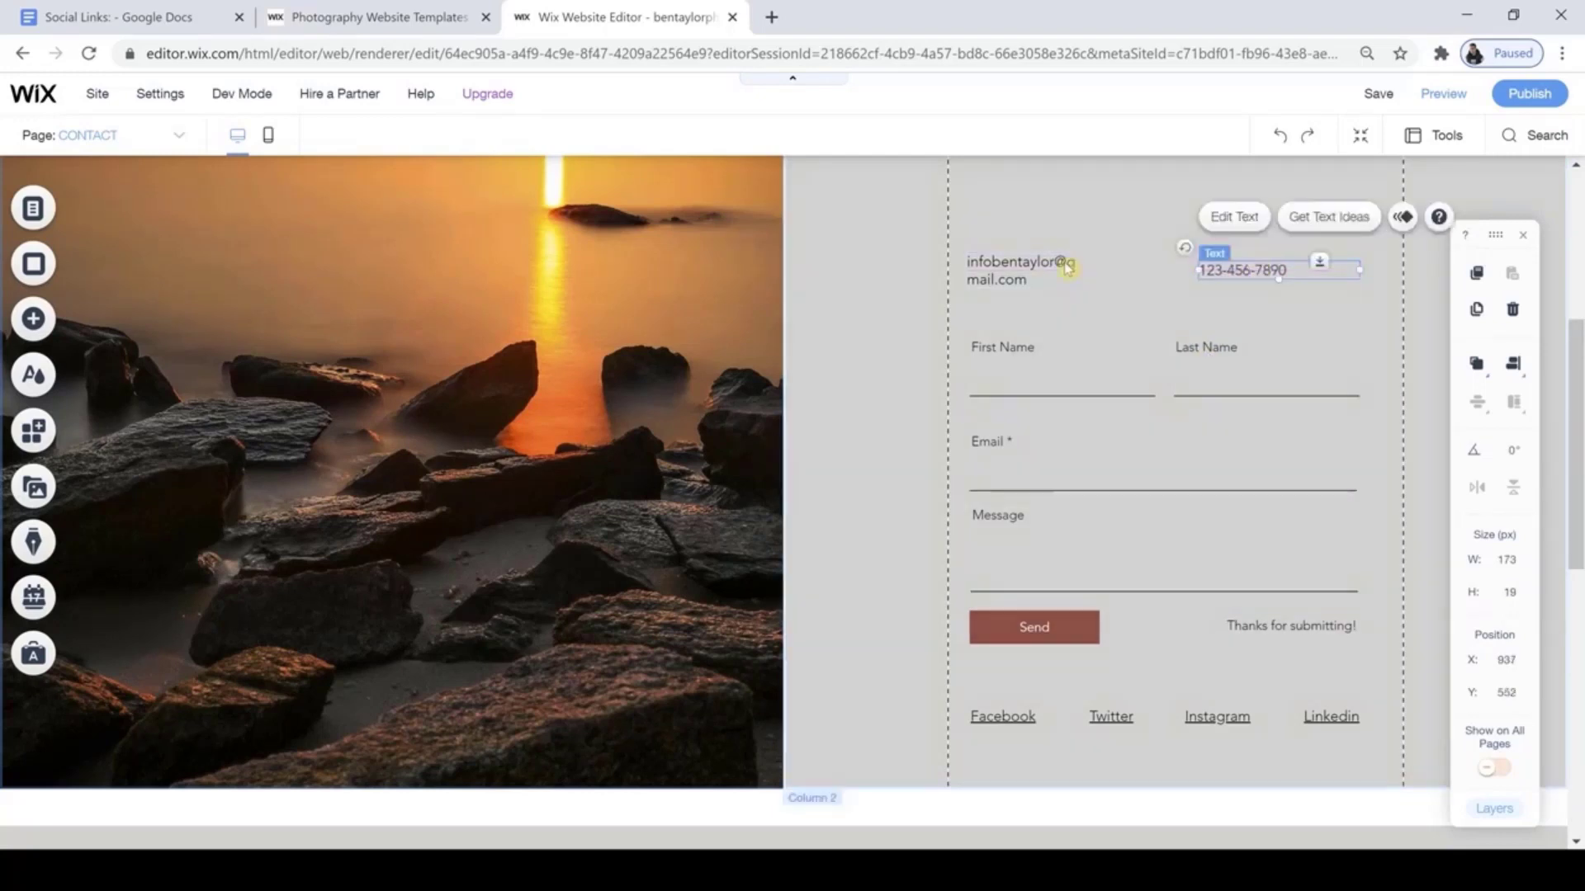
click(1032, 271)
drag(1083, 270, 1145, 262)
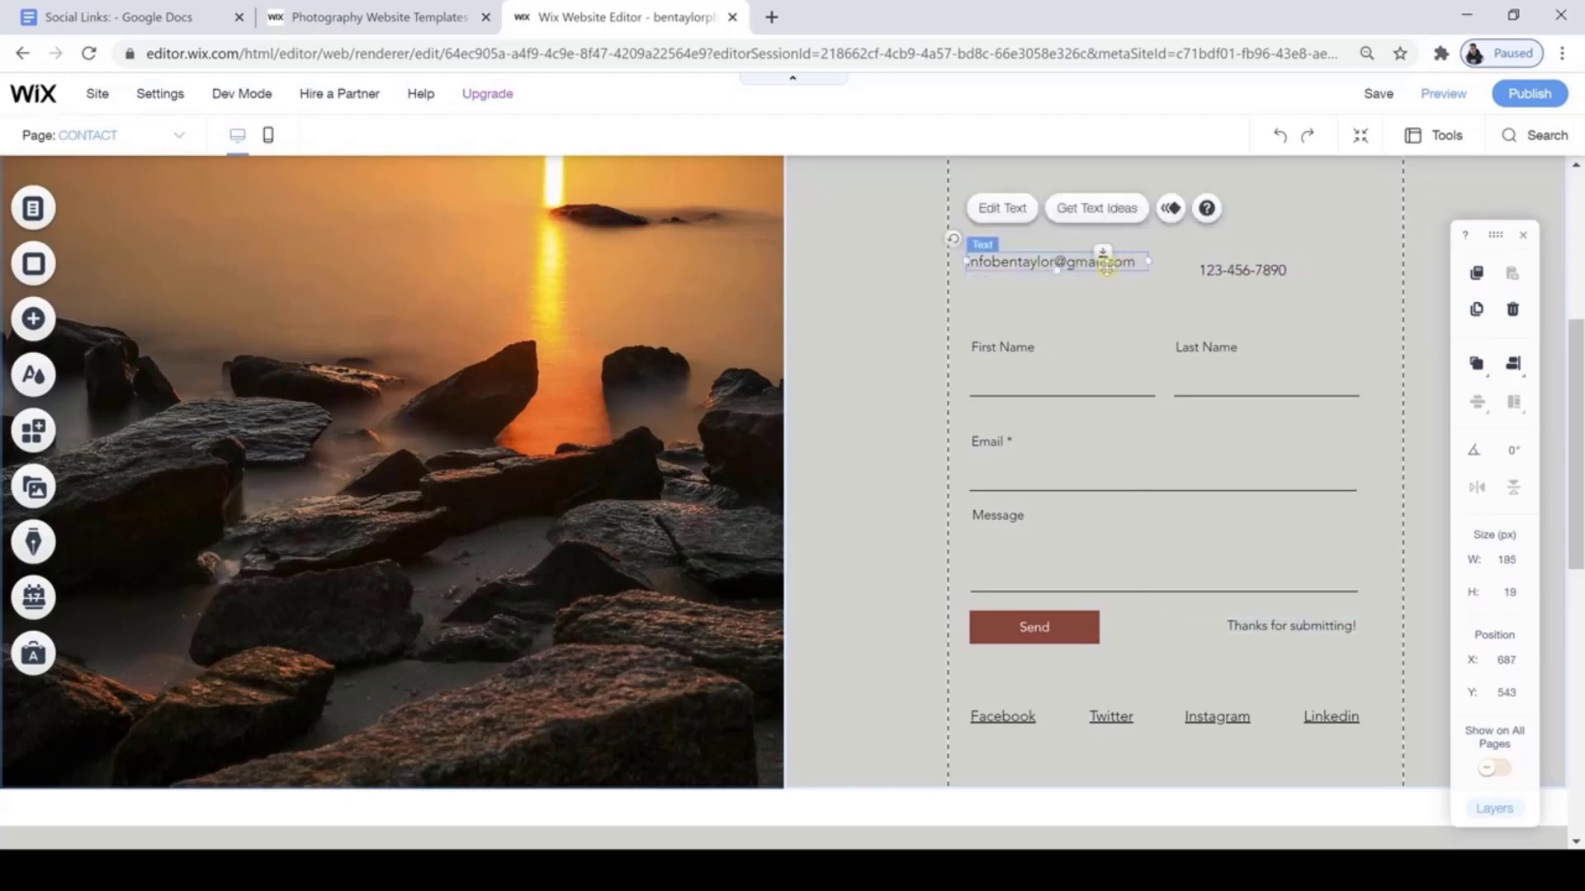
drag(1106, 267, 1106, 274)
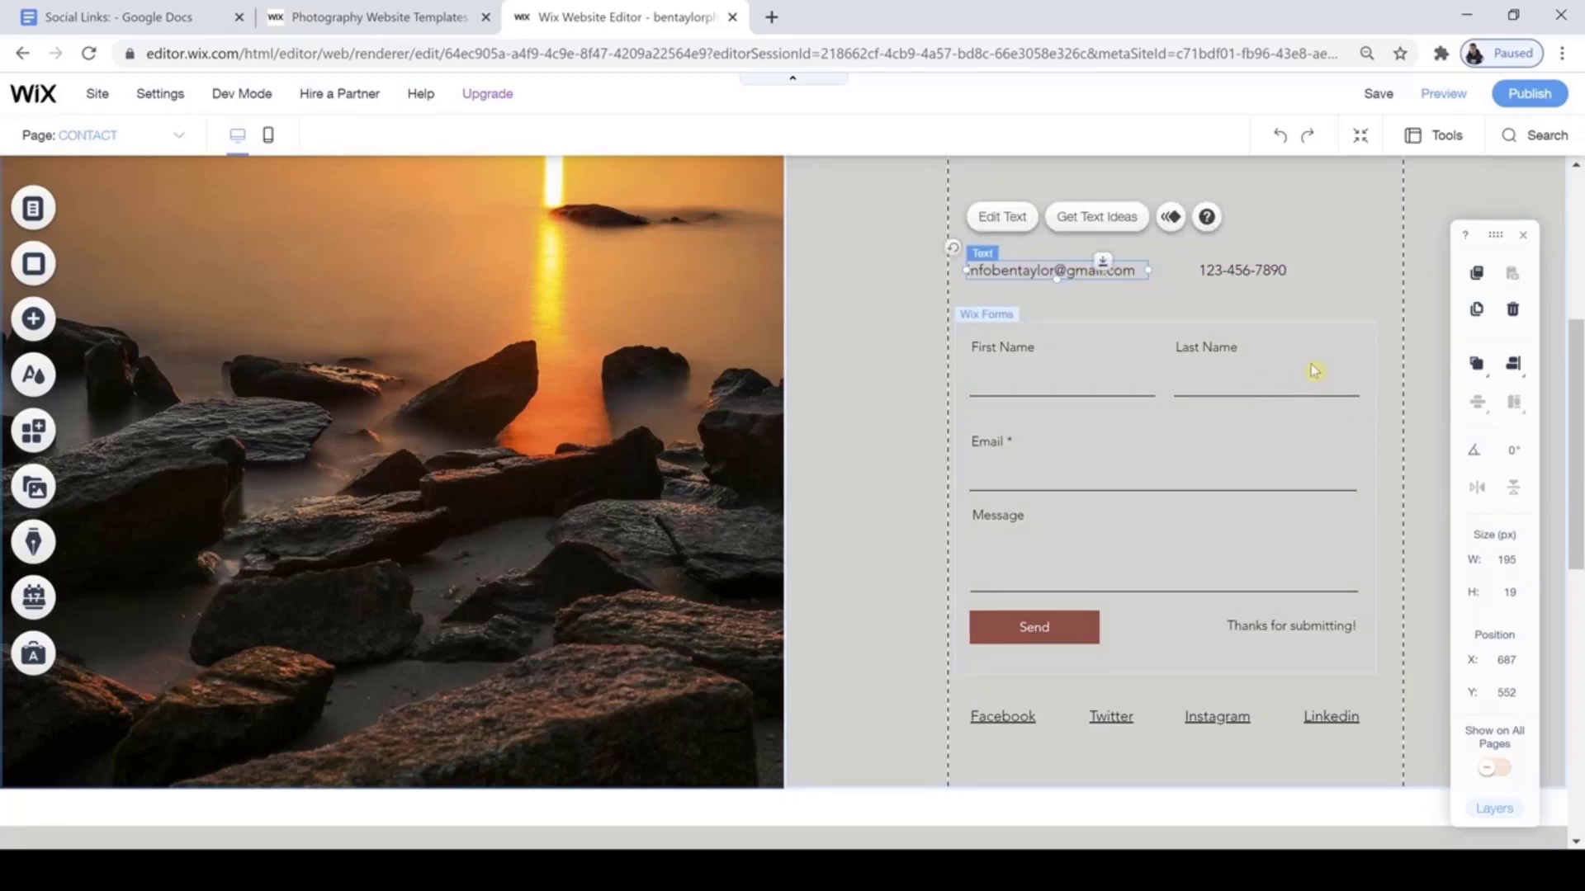
Replace the placeholder phone number above the form with the contact phone number from the Social Links Google Doc.
click(1259, 272)
click(1238, 216)
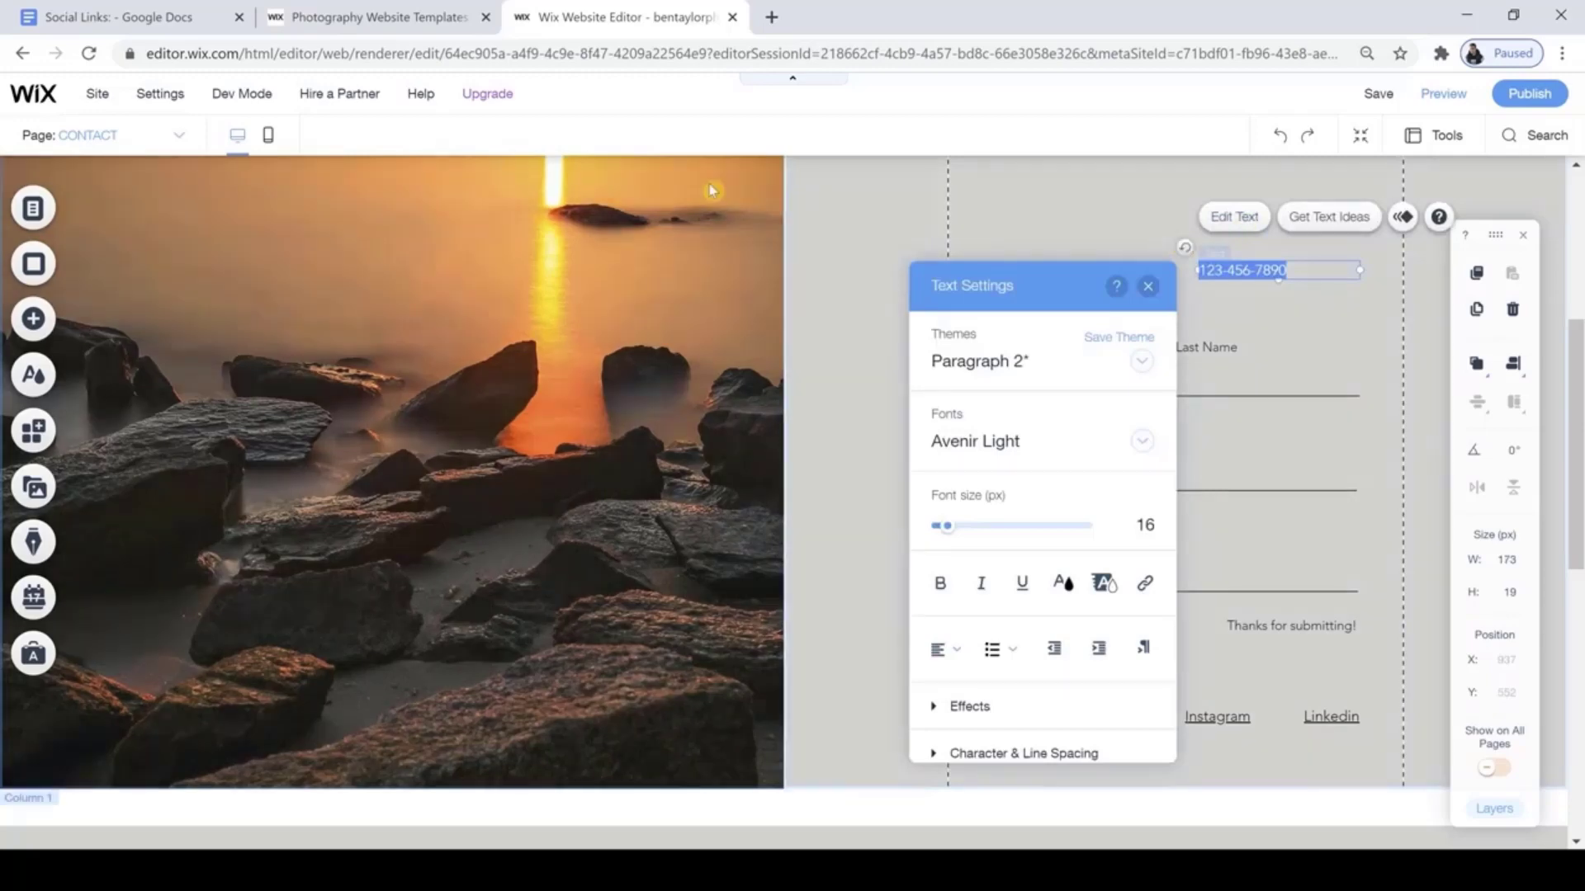
click(161, 23)
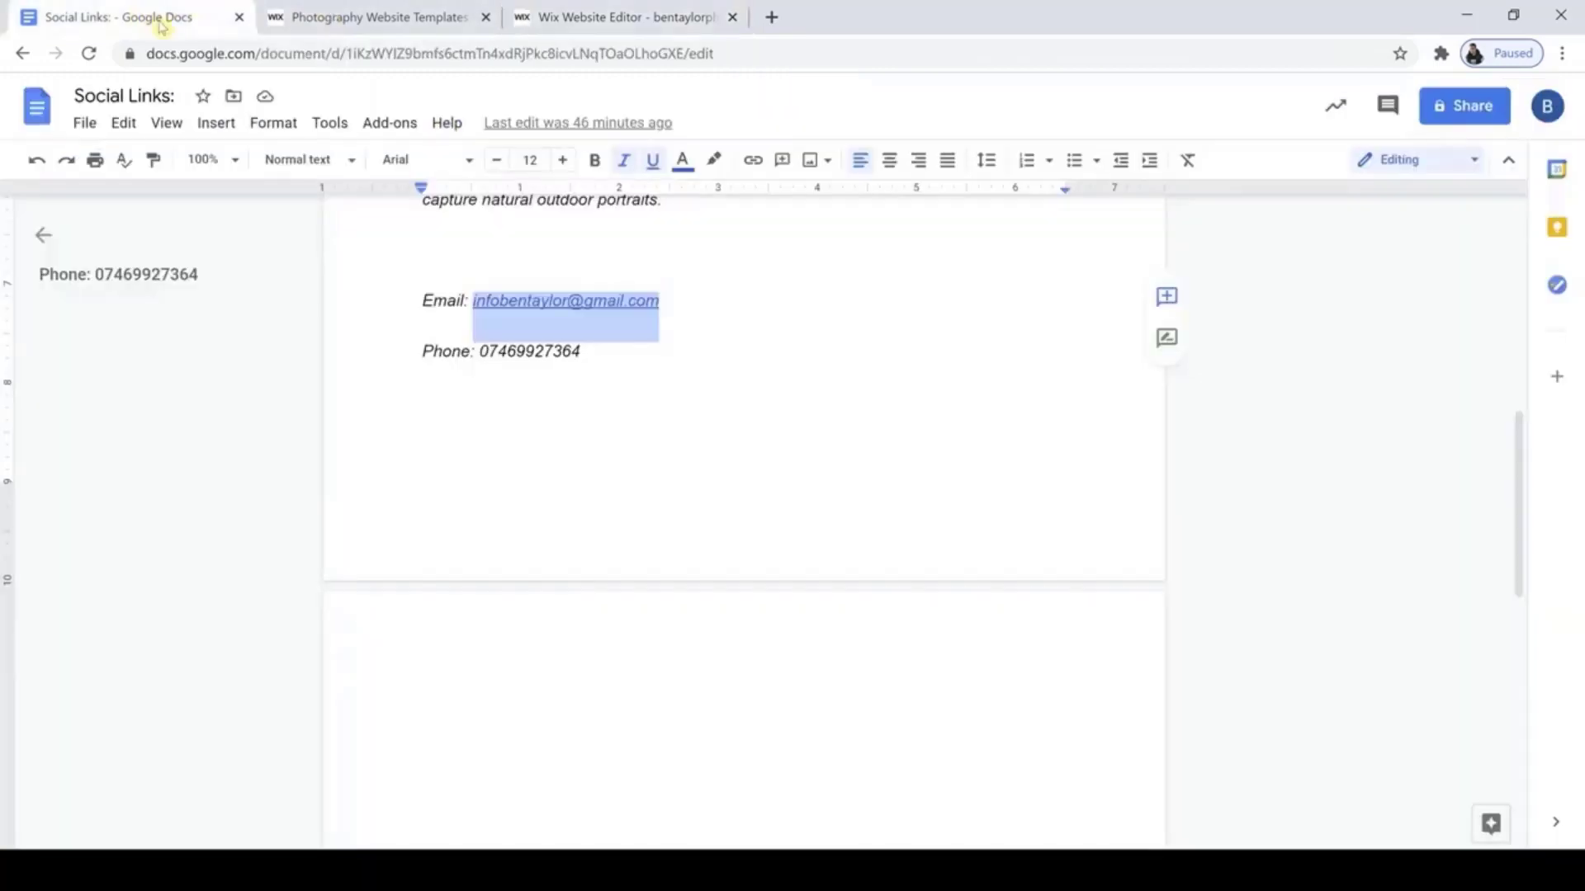
drag(582, 351, 484, 351)
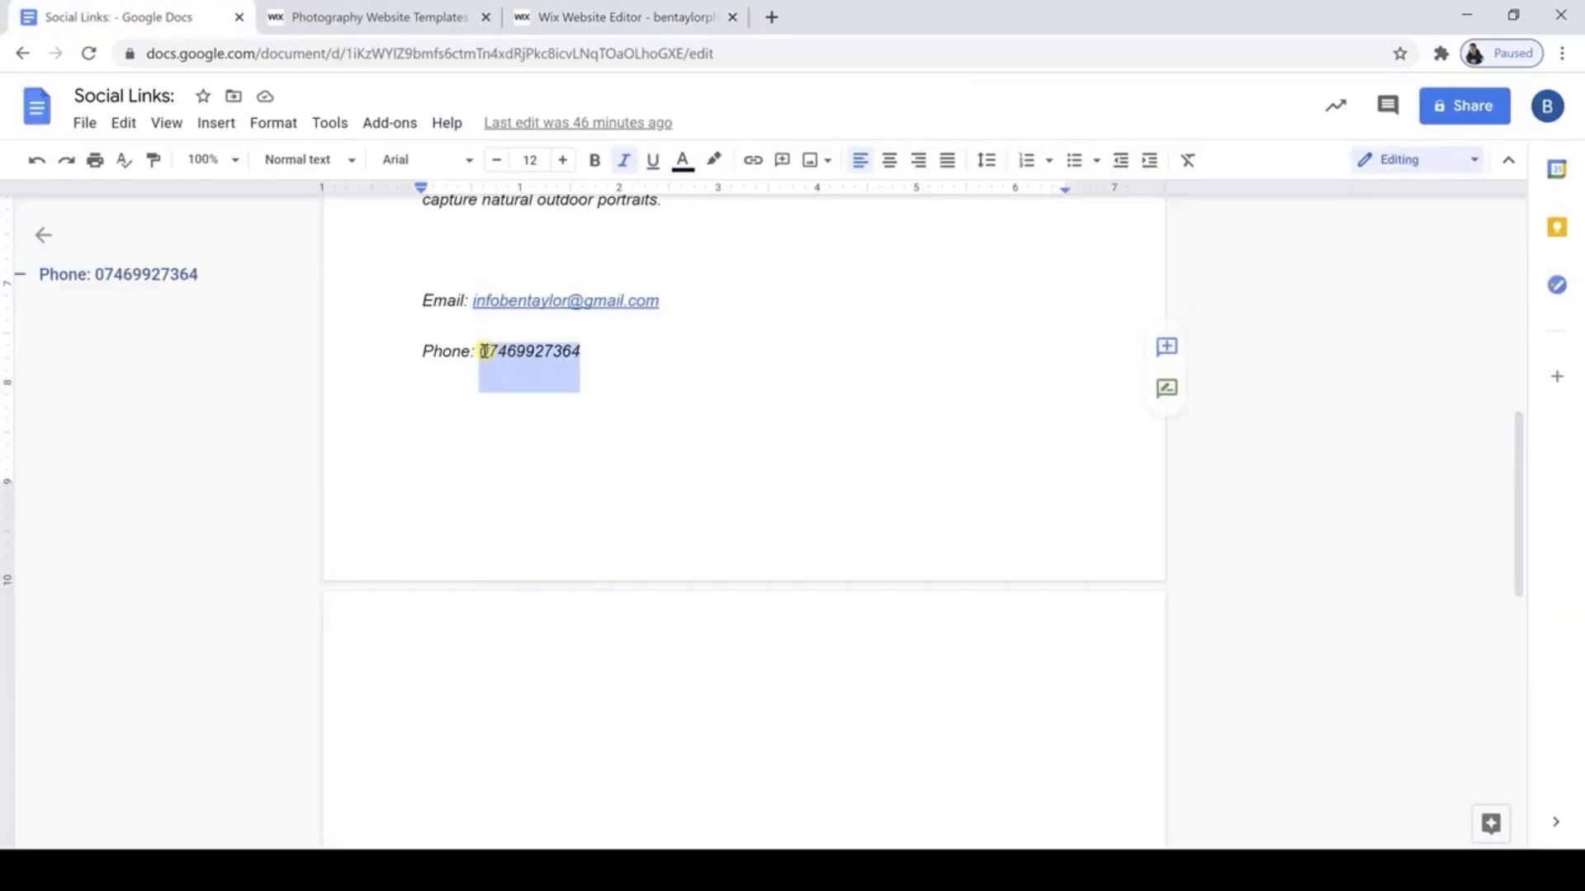
click(612, 13)
key(ctrl+v)
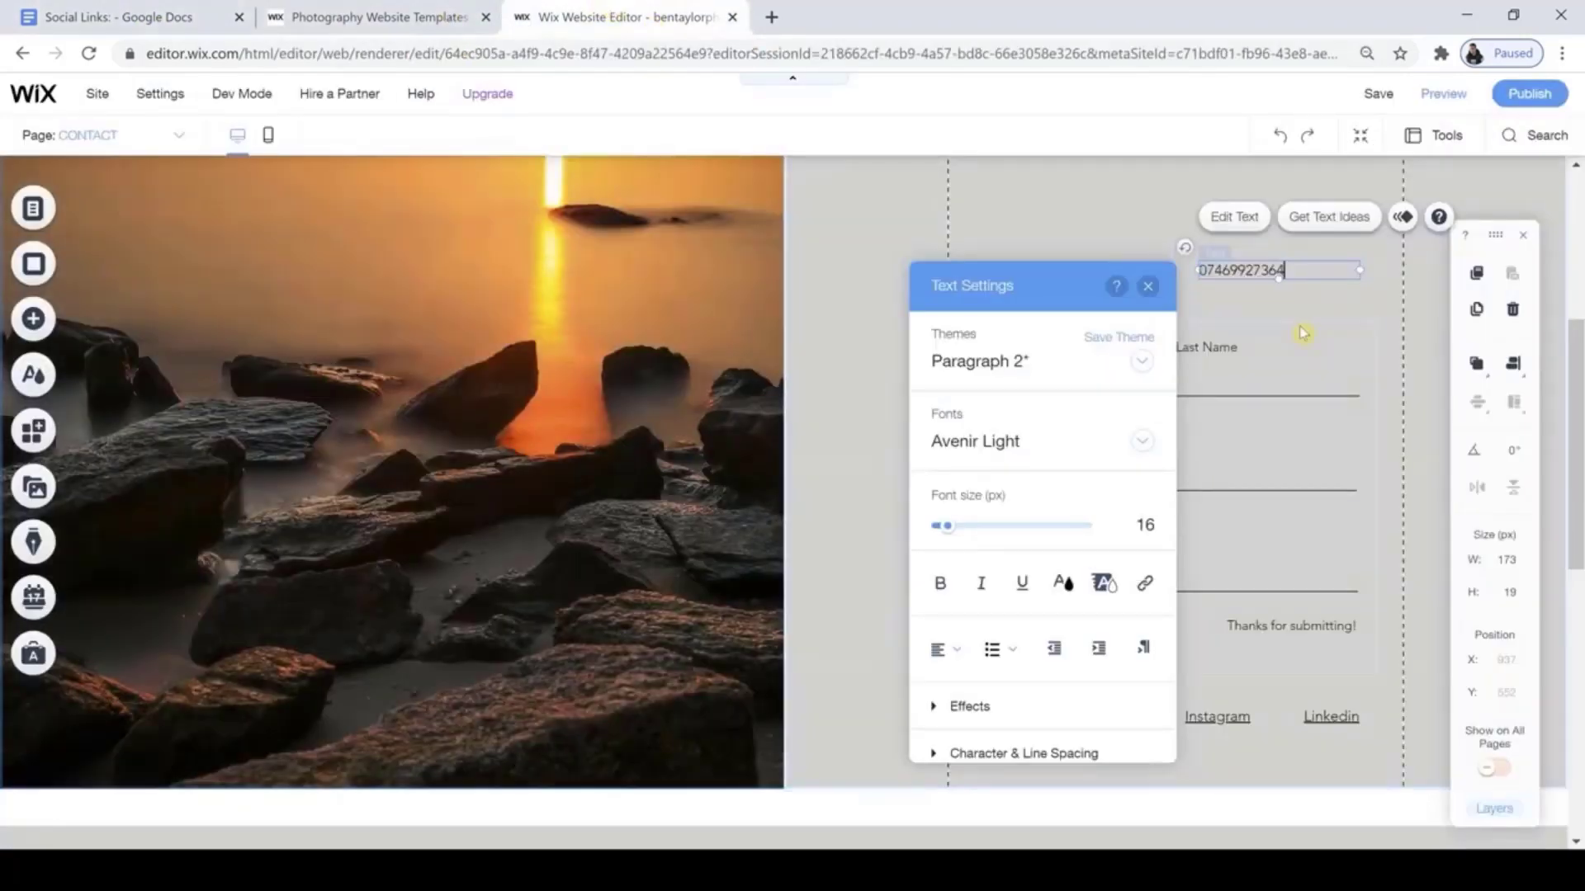
click(1330, 298)
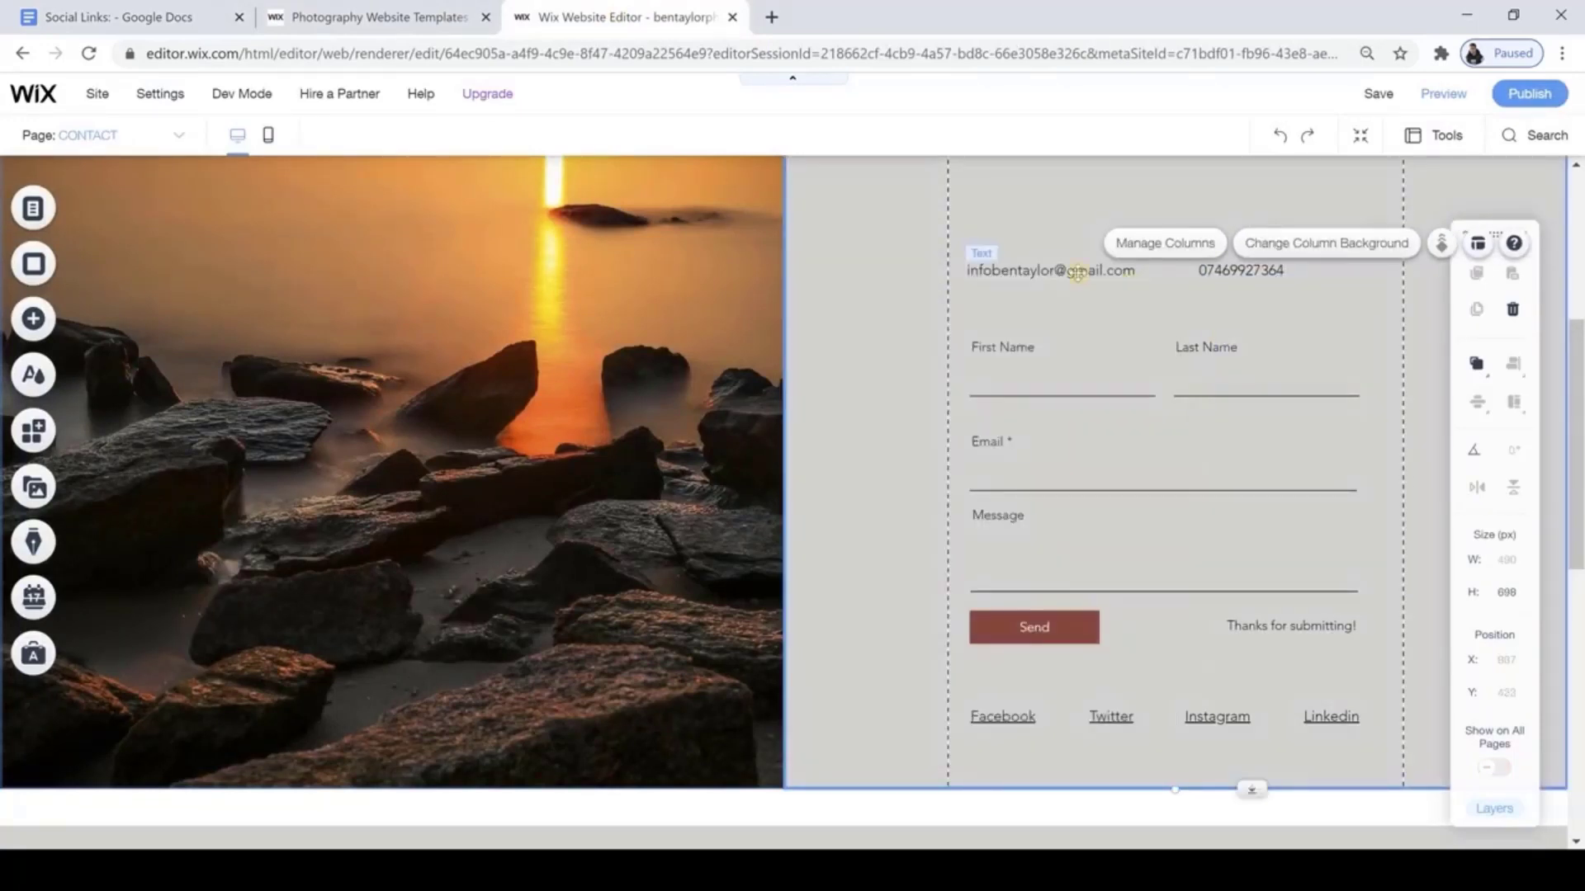
Change the font of the e-mail text above the contact form to DIN Next Light.
click(1074, 272)
click(1021, 219)
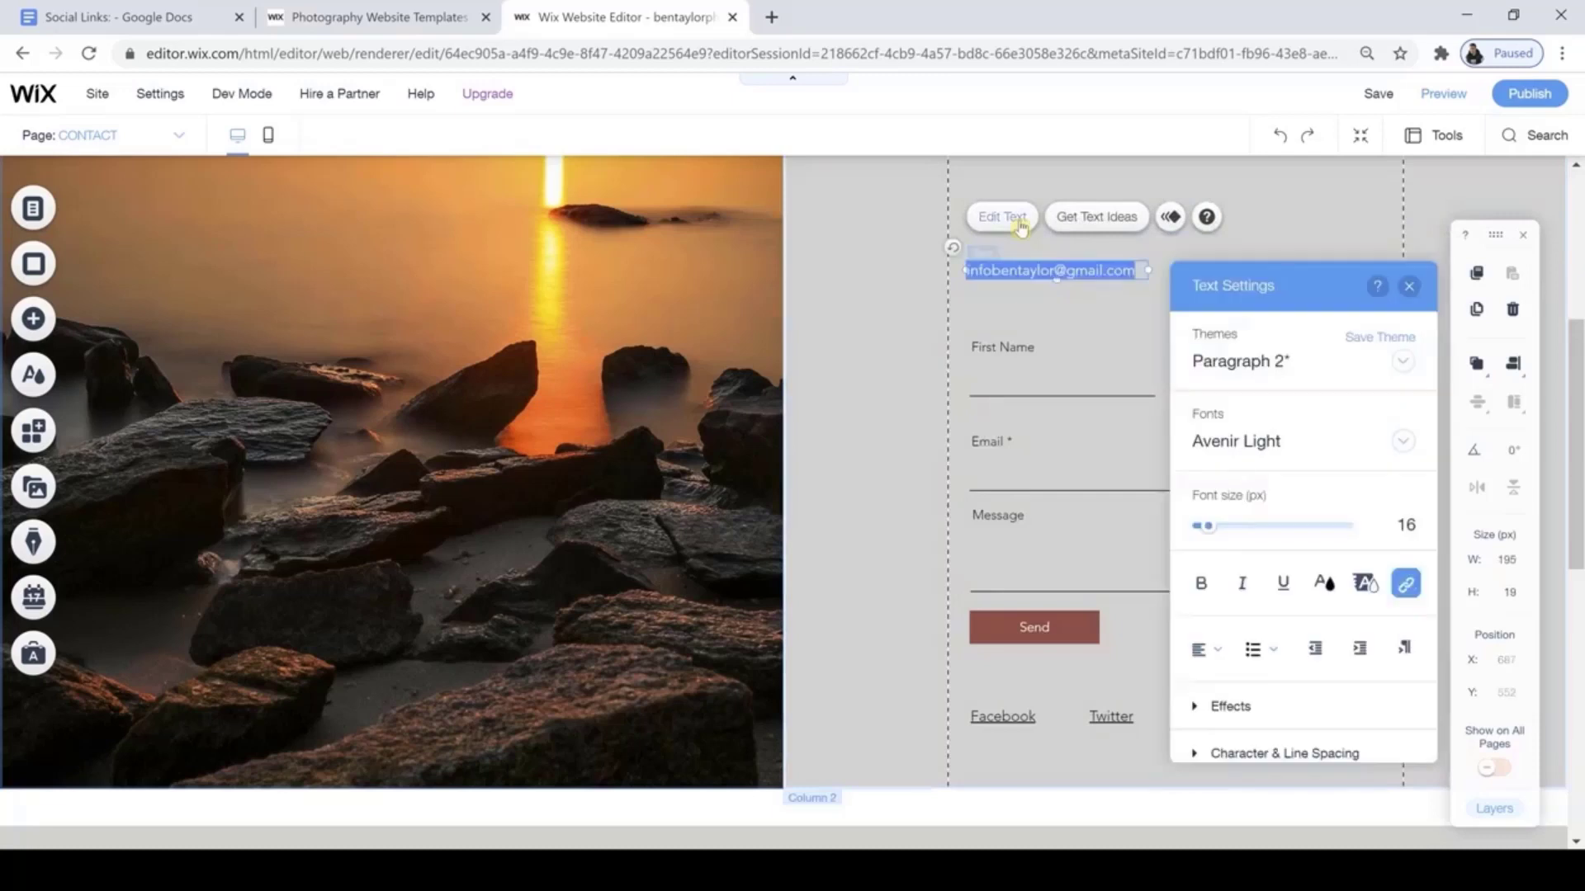
click(1403, 442)
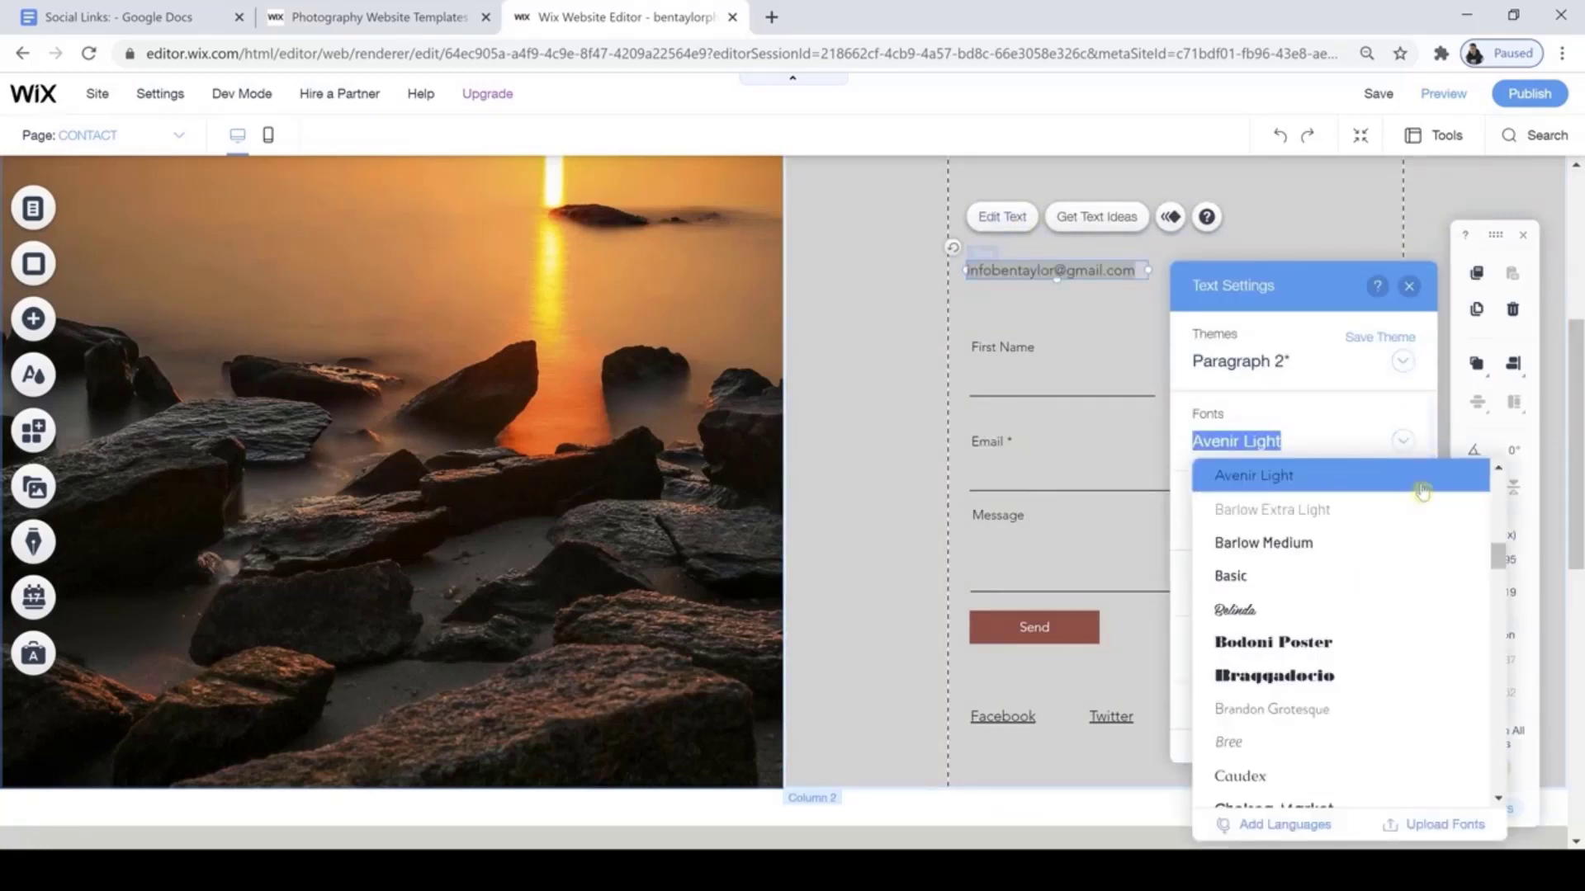
scroll(1422, 490, down, 10)
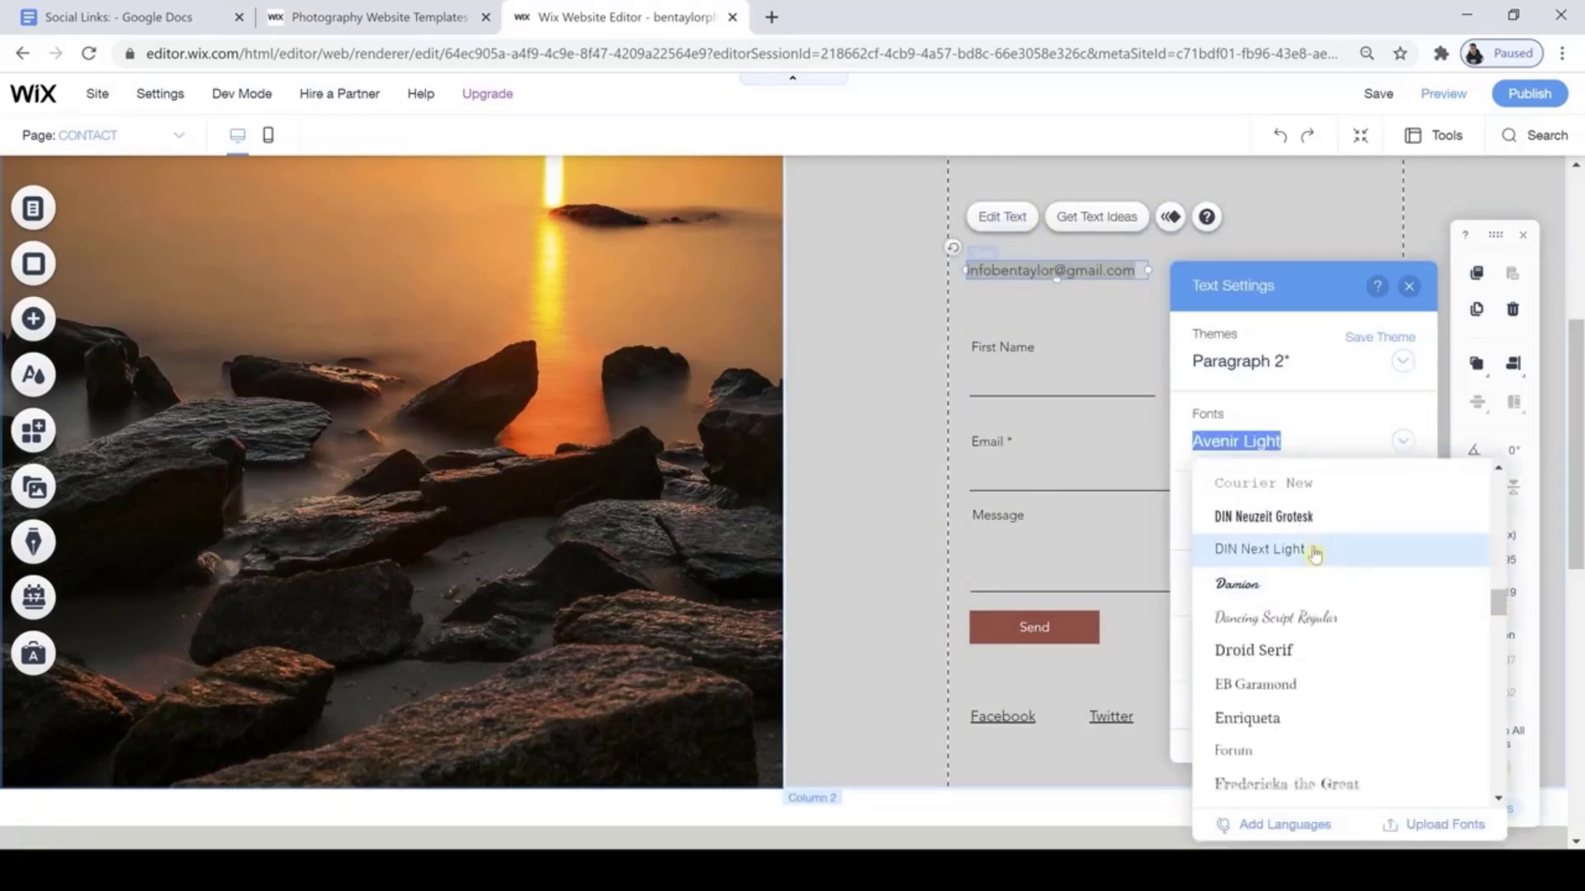
click(1312, 549)
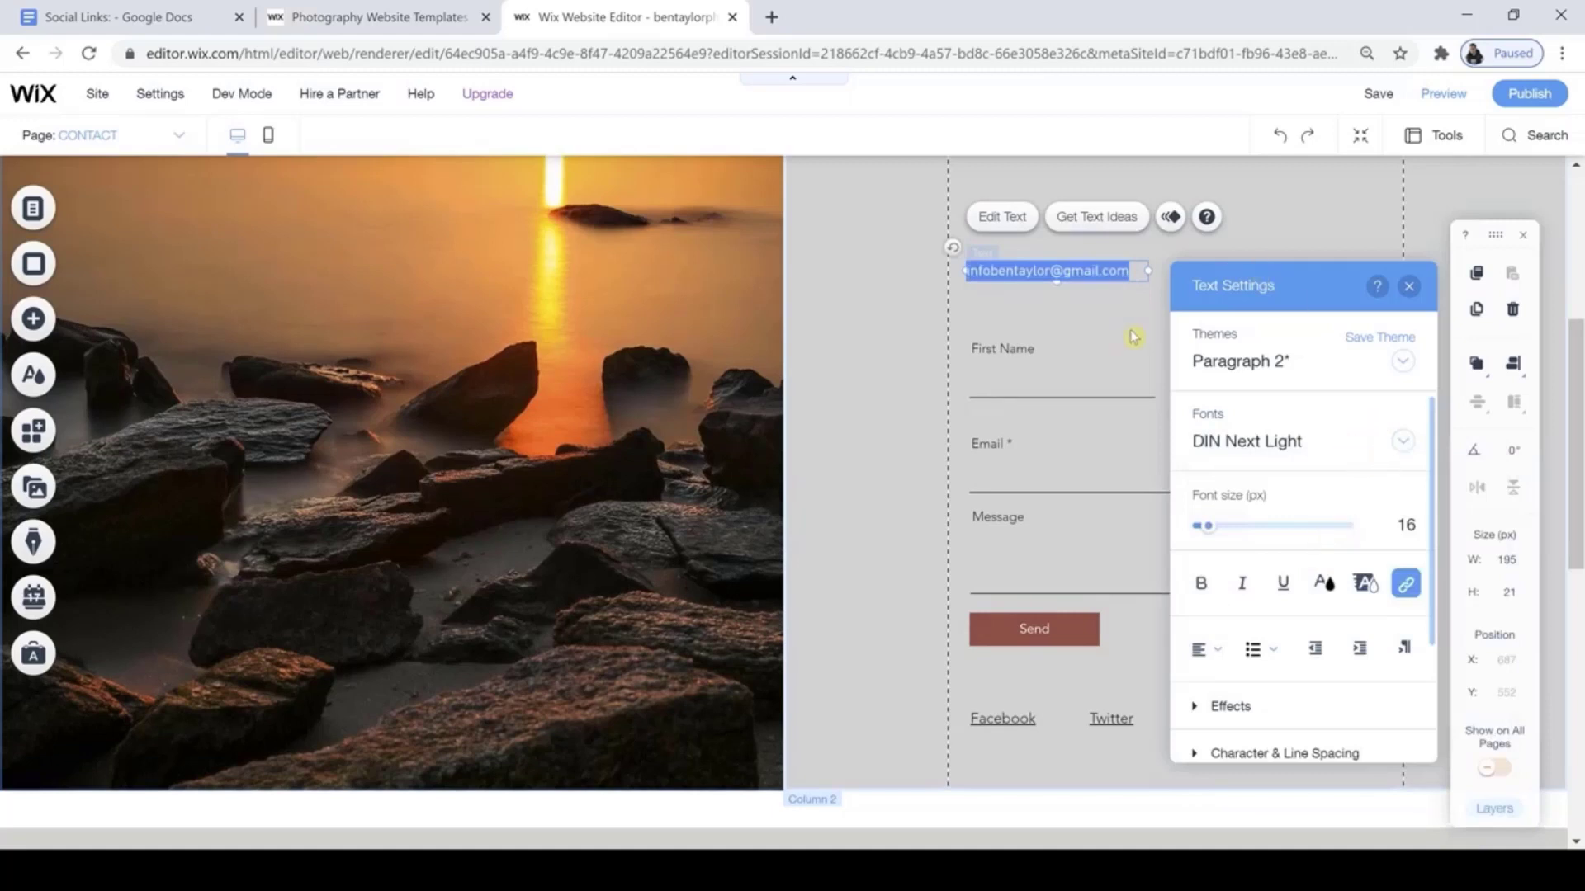
Change the font of the phone number above the contact form to DIN Next Light.
click(1221, 269)
double_click(1221, 269)
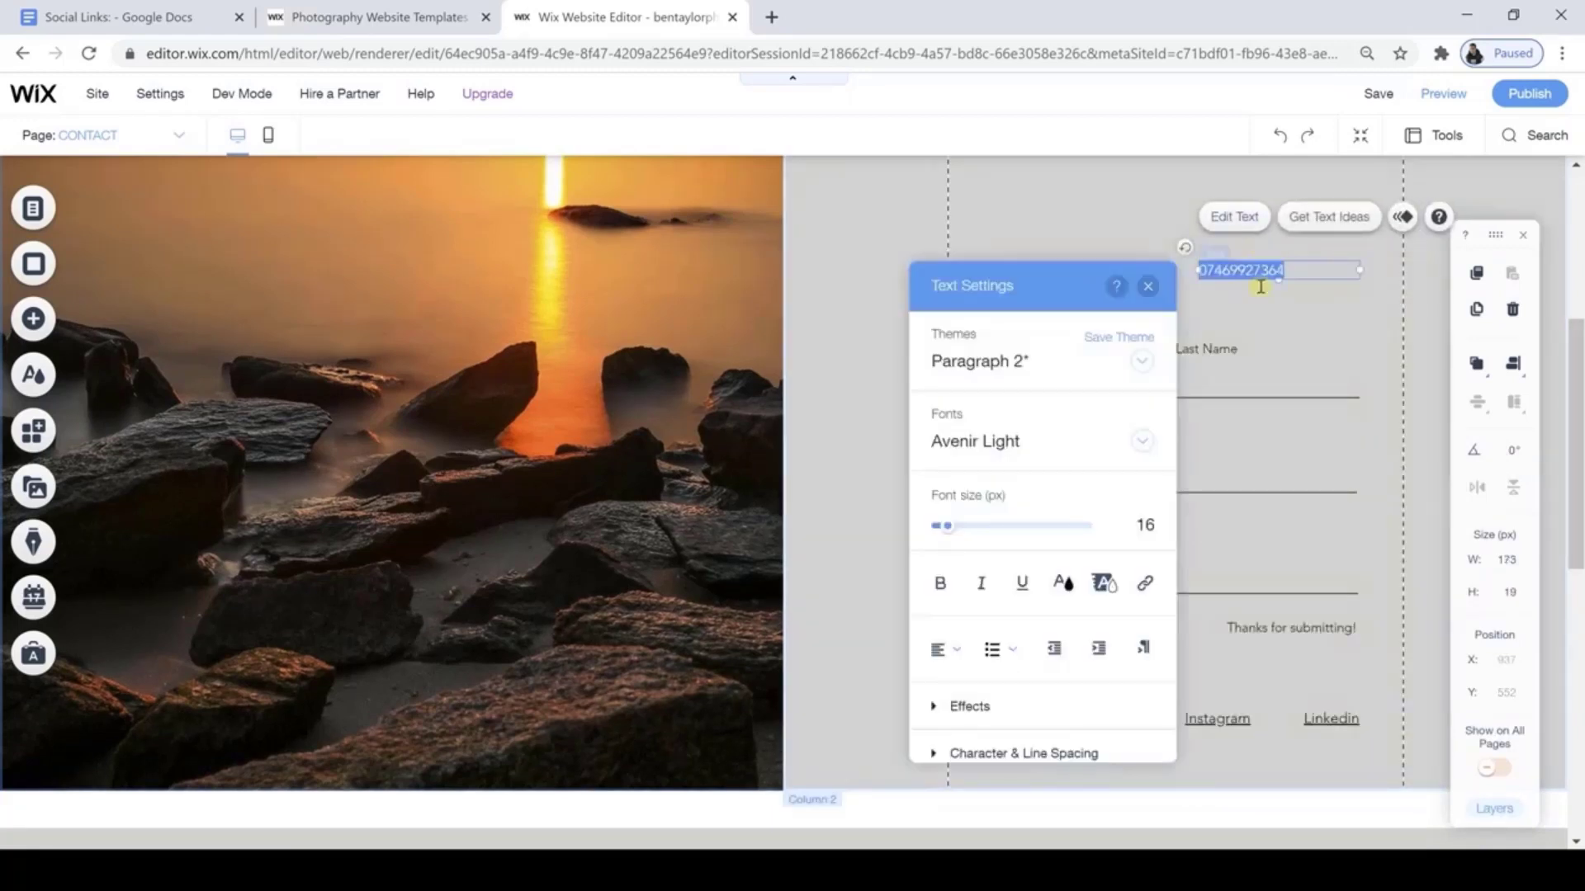
click(1143, 443)
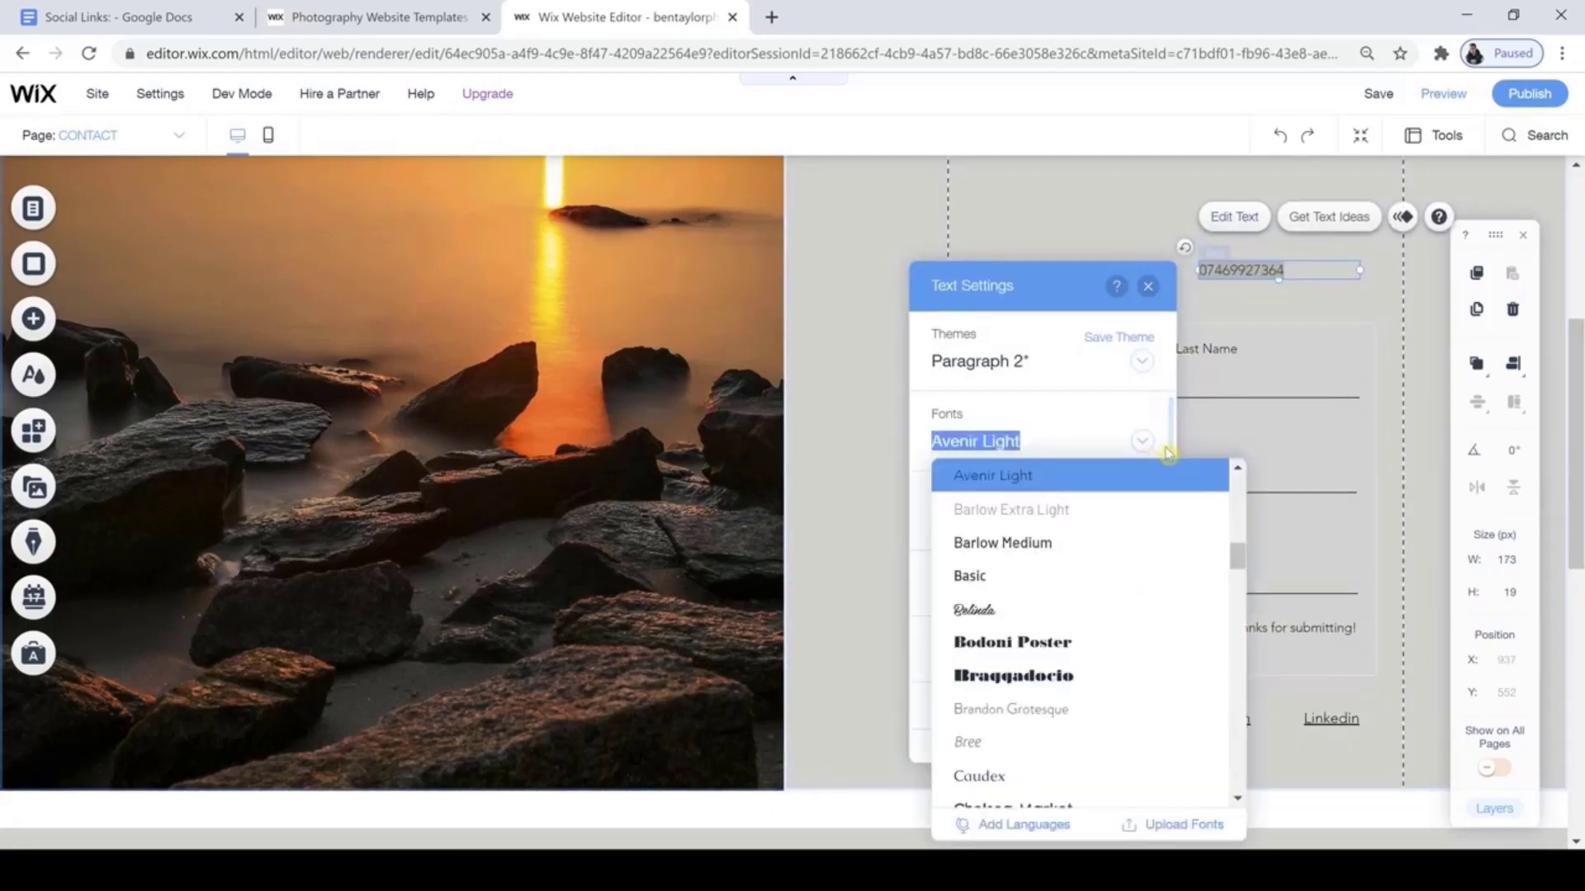
drag(1238, 556, 1238, 601)
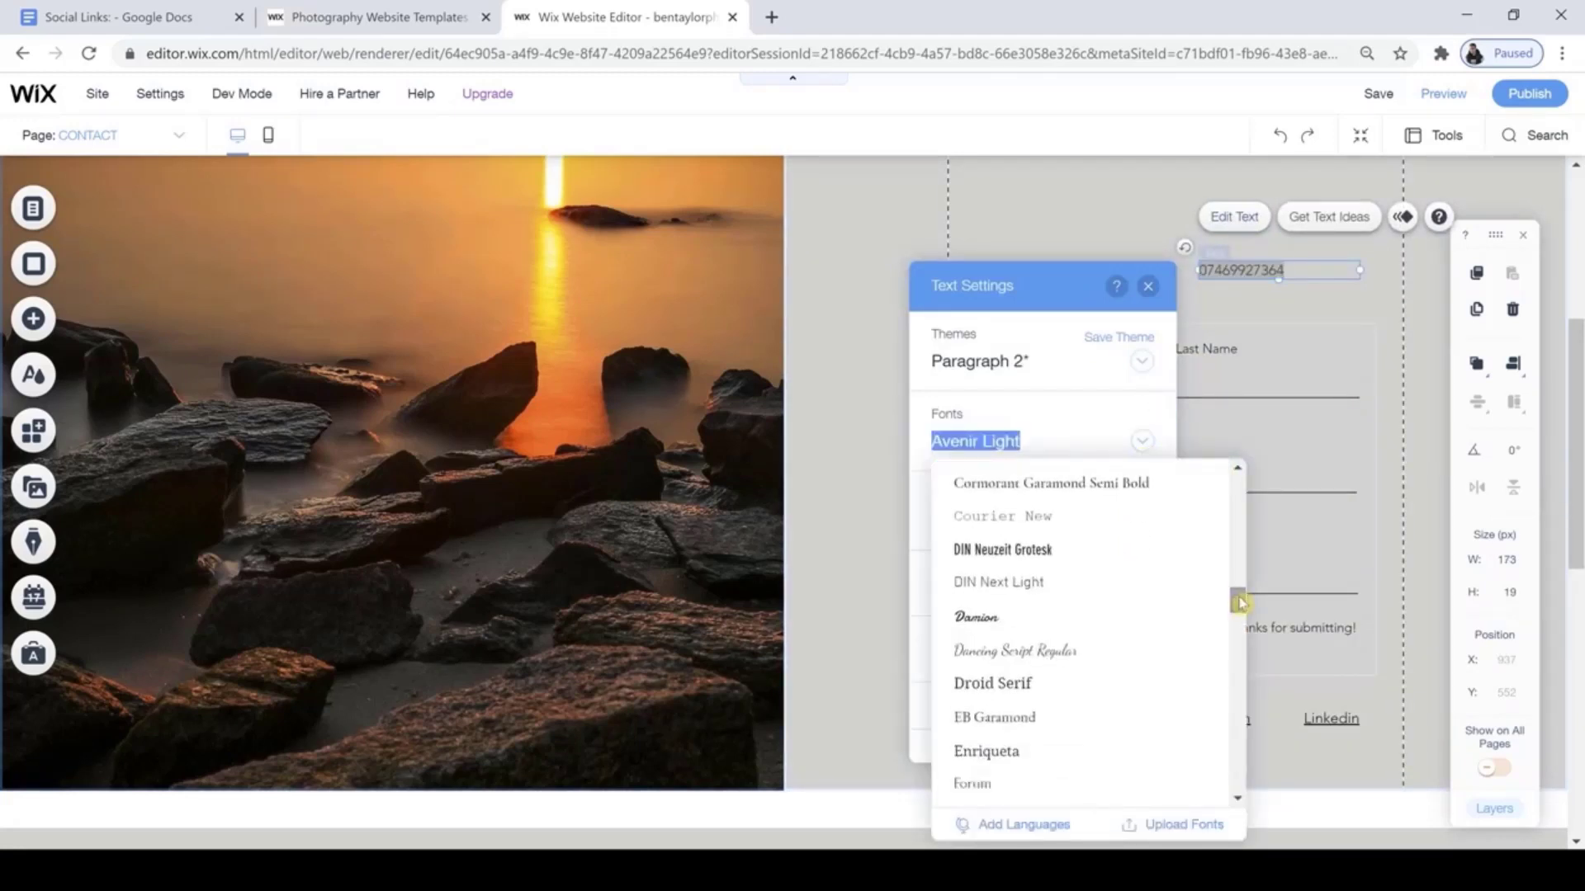
click(1112, 590)
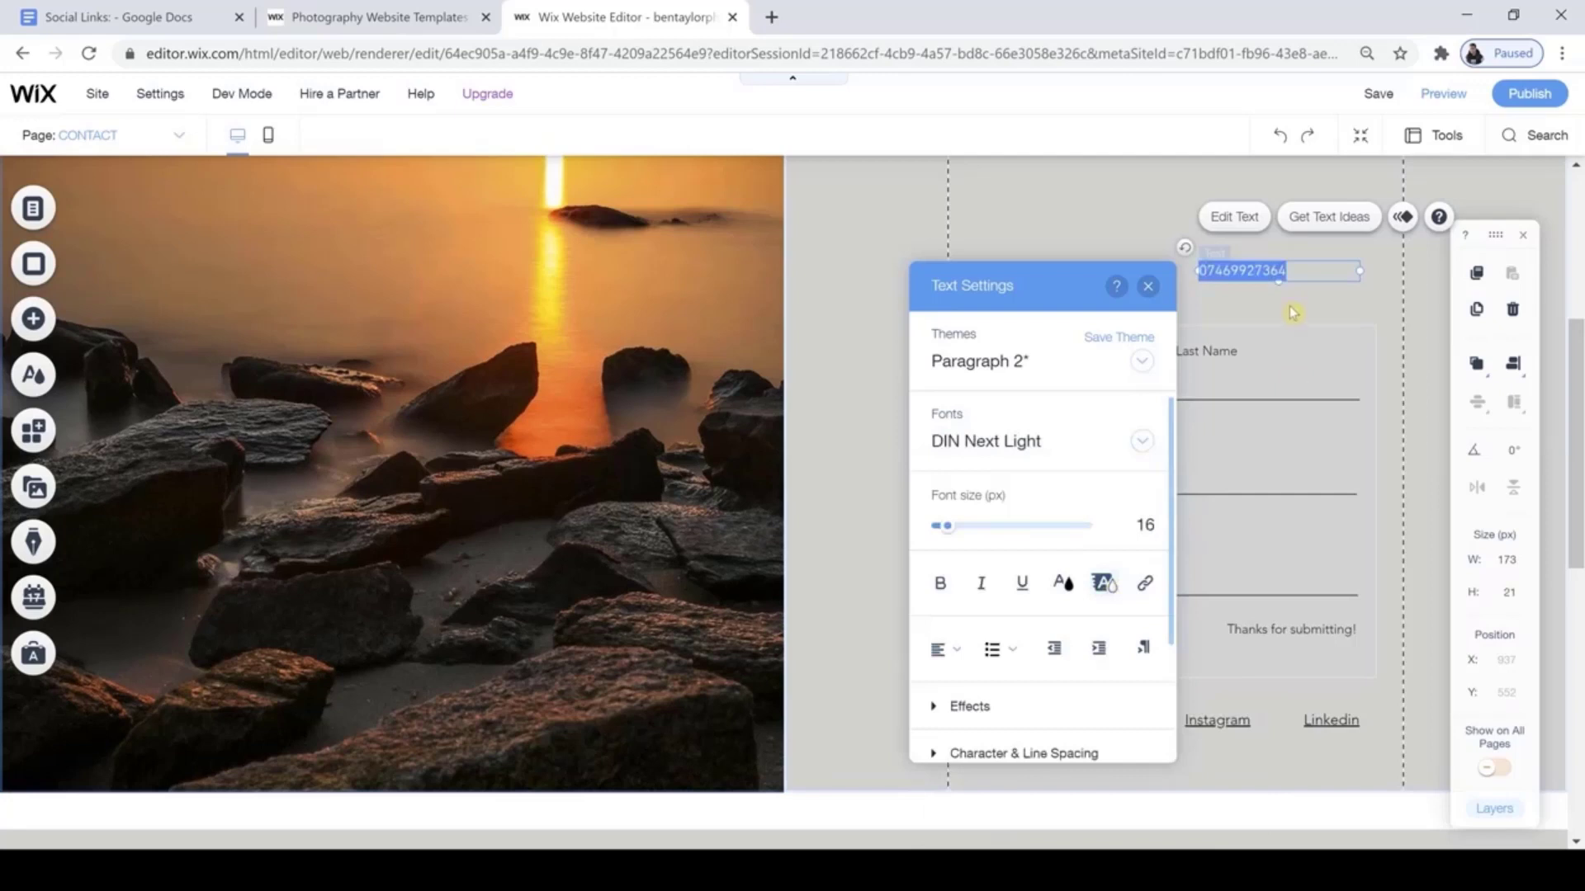
click(1148, 286)
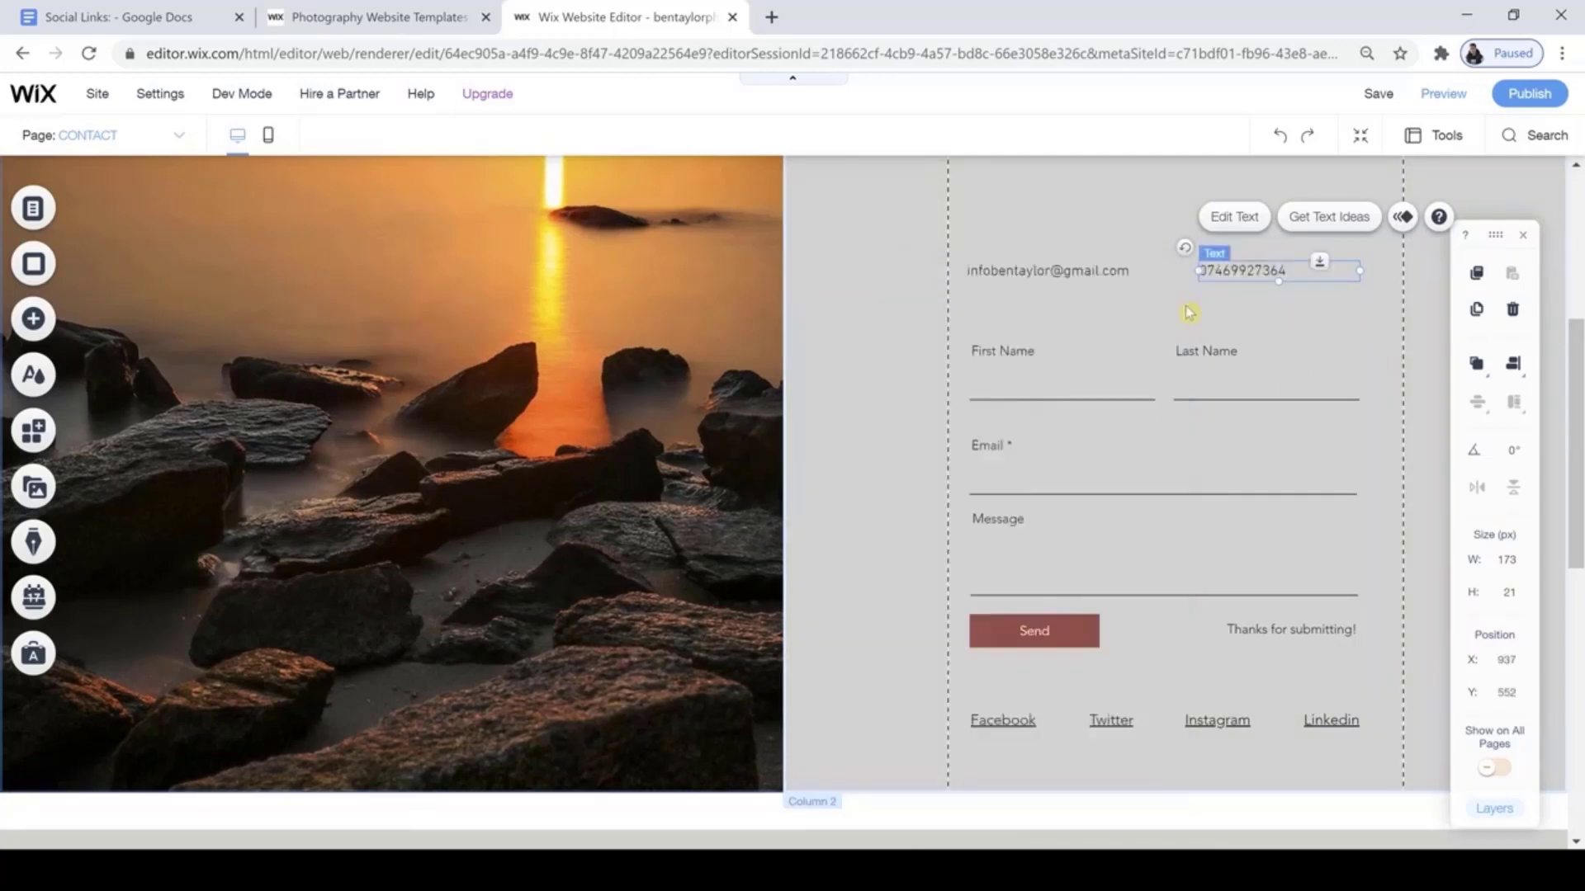
click(1185, 307)
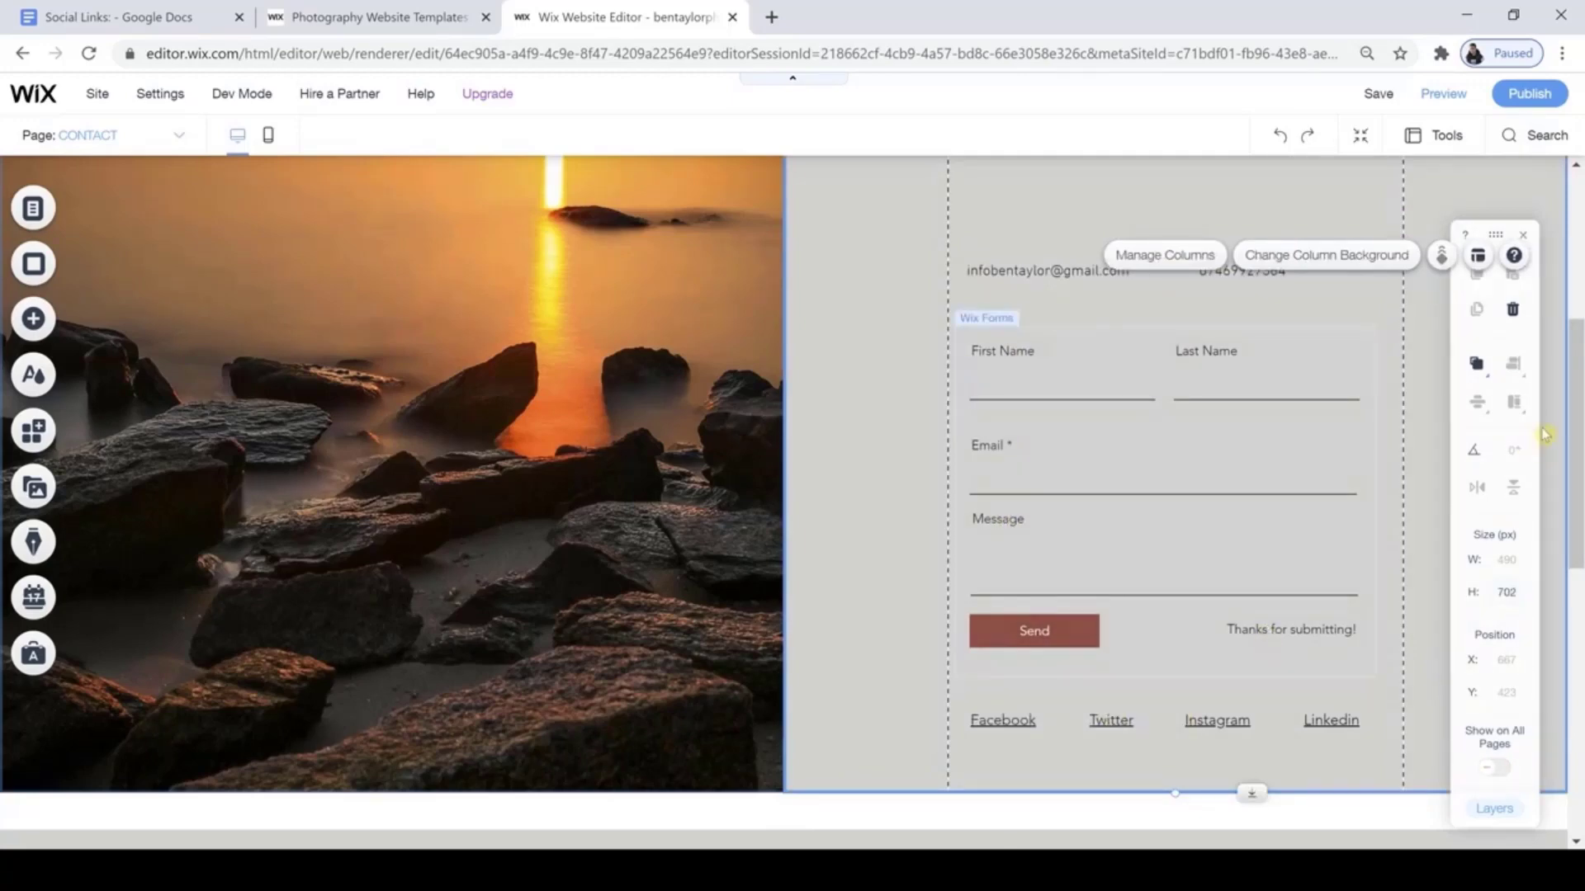
Delete the Twitter and Linkedin links below the contact form and move the Facebook link to the right of Instagram.
scroll(1544, 435, down, 2)
scroll(1070, 528, down, 1)
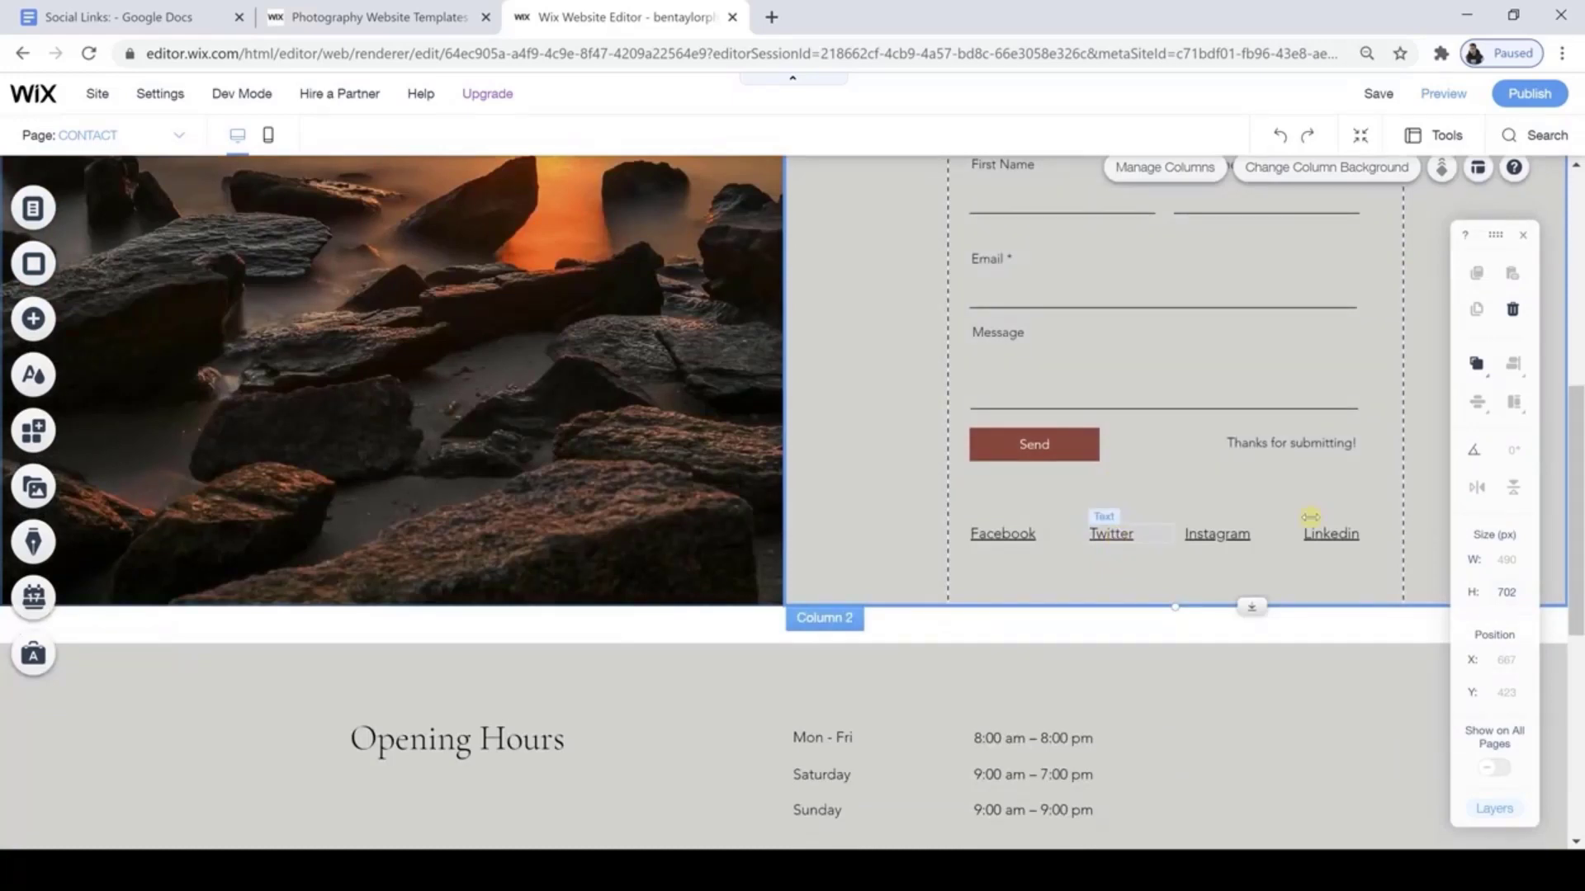
click(1111, 534)
click(1512, 309)
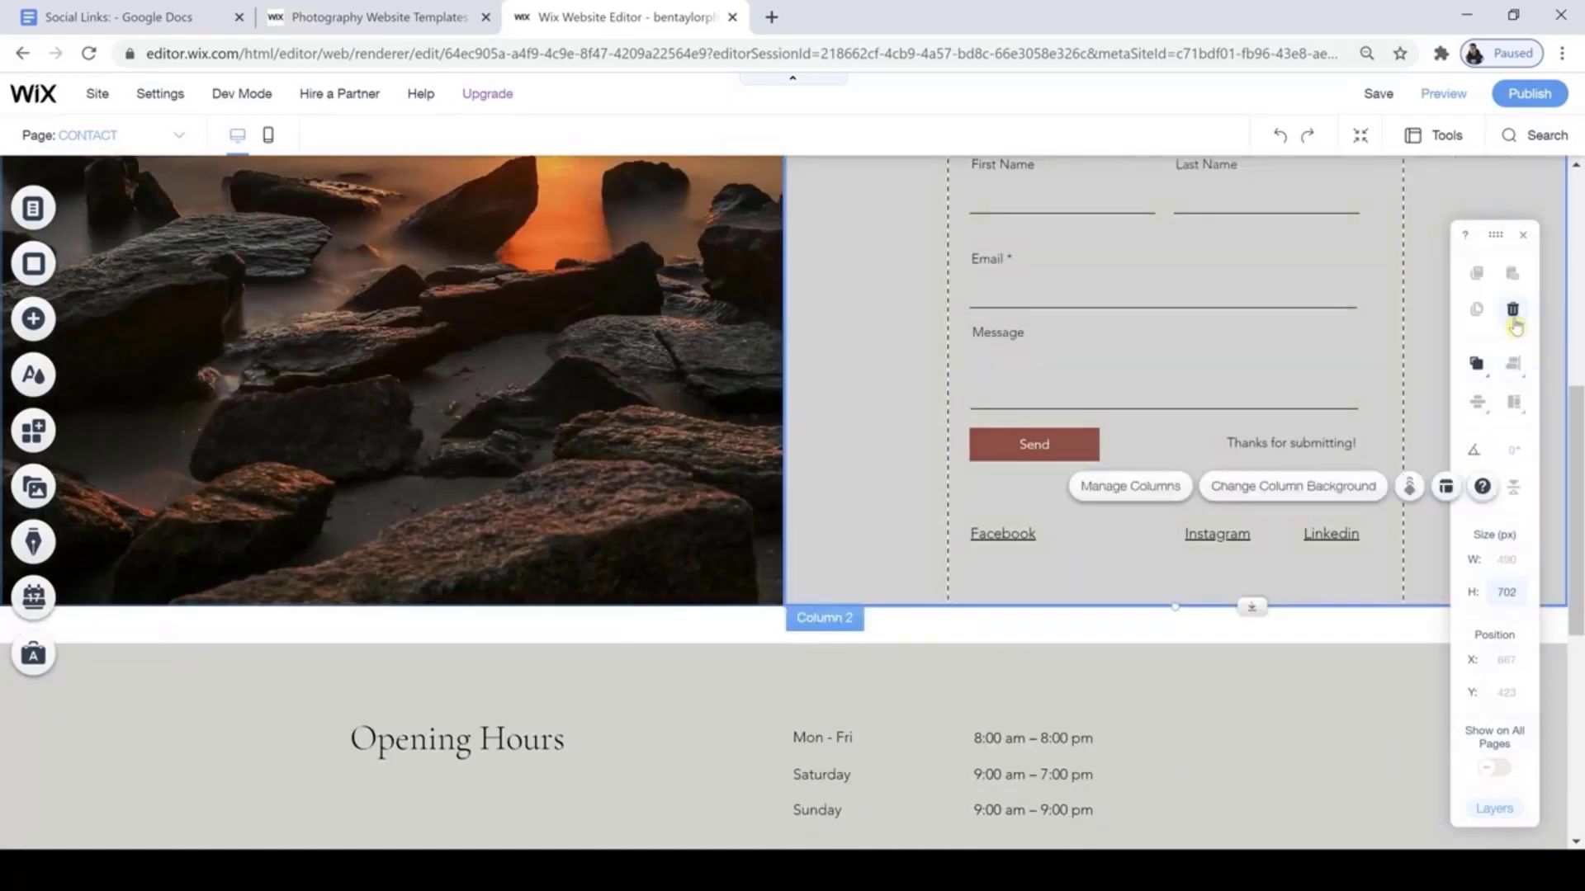
click(1347, 551)
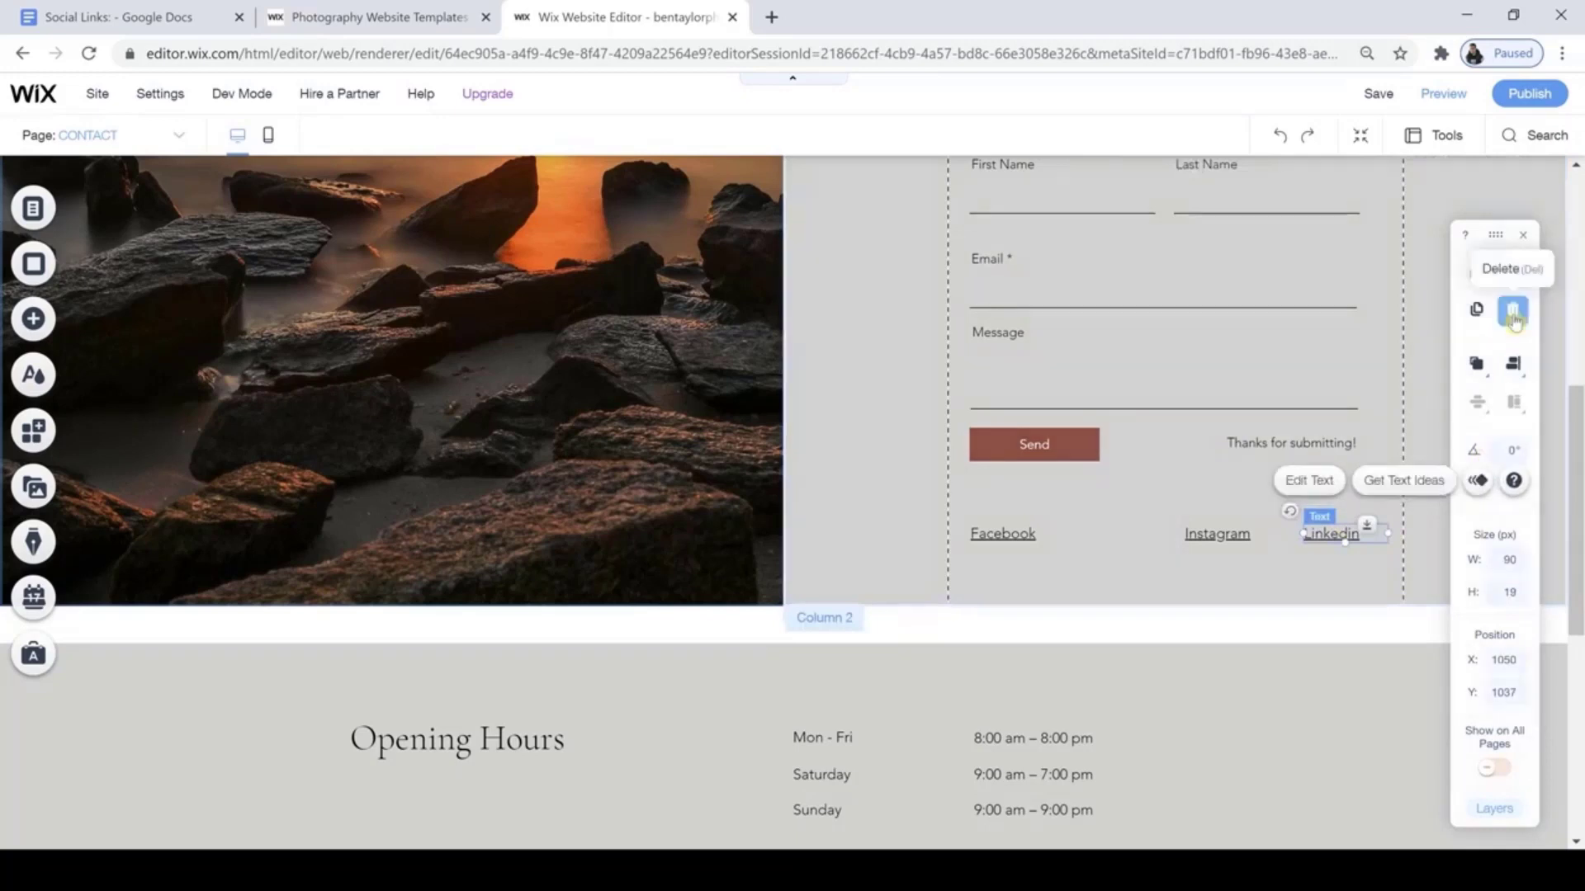
click(1513, 308)
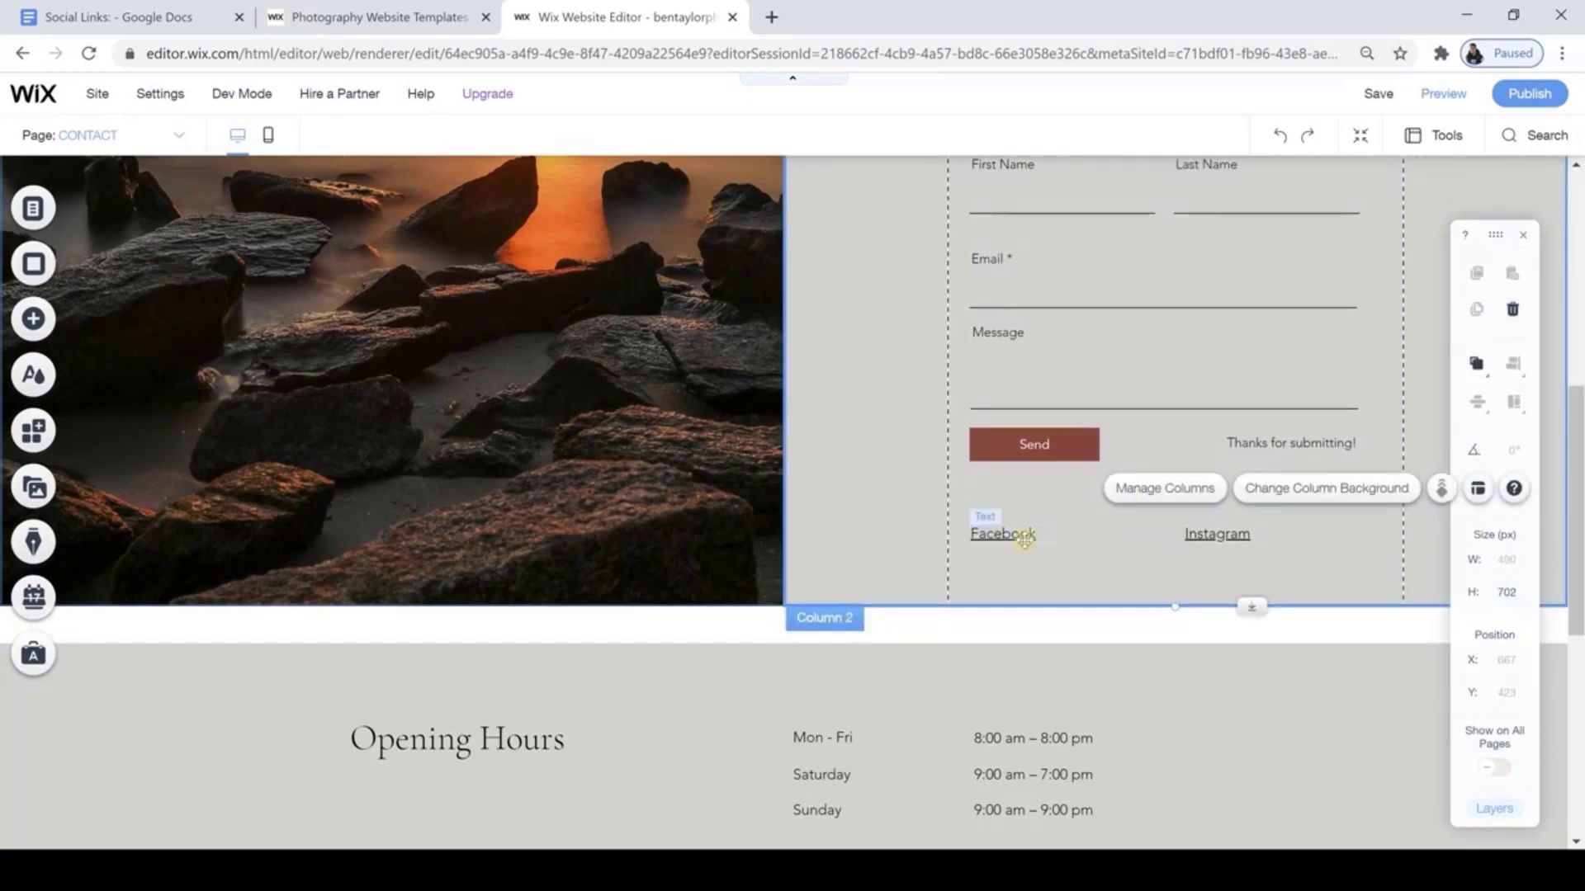
drag(1016, 533, 1228, 534)
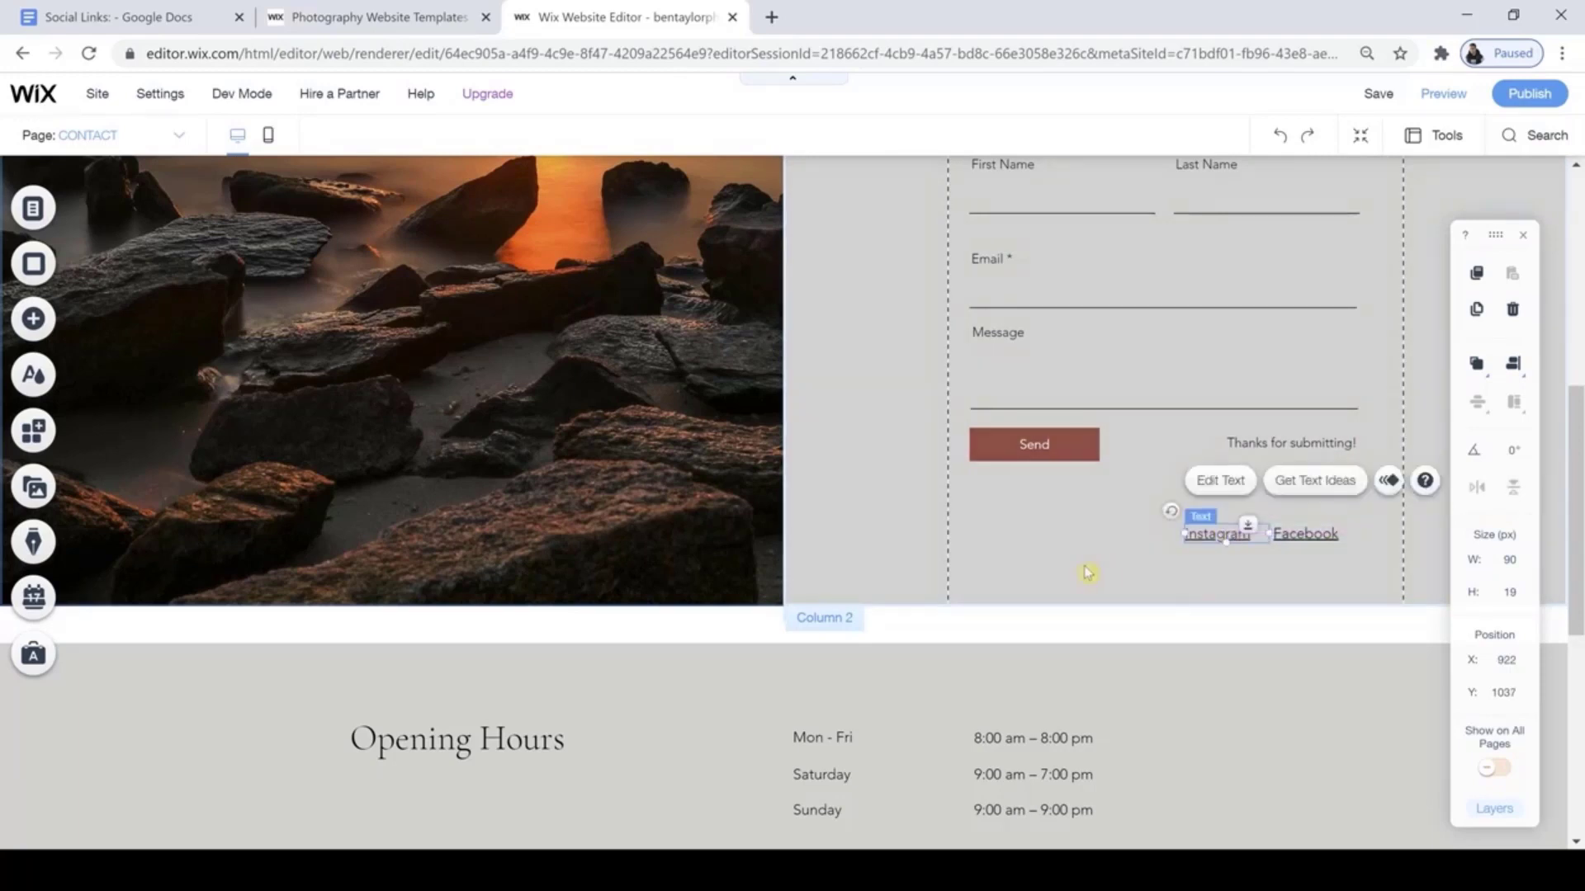
click(1086, 573)
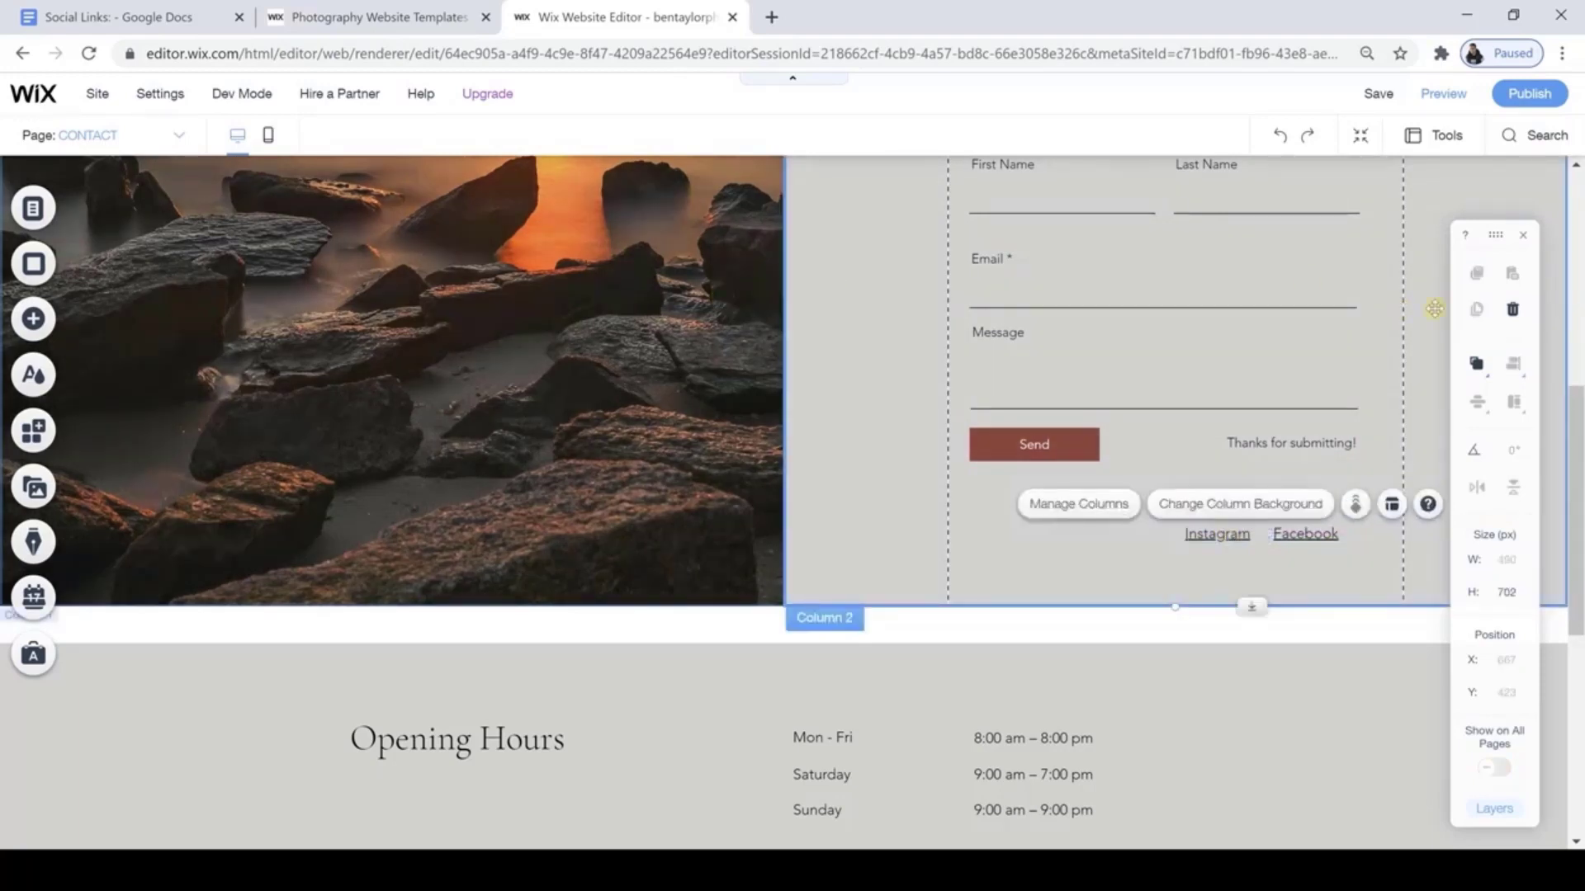
Delete the Opening Hours strip and the Google map beneath the contact form section.
drag(1577, 437, 1577, 587)
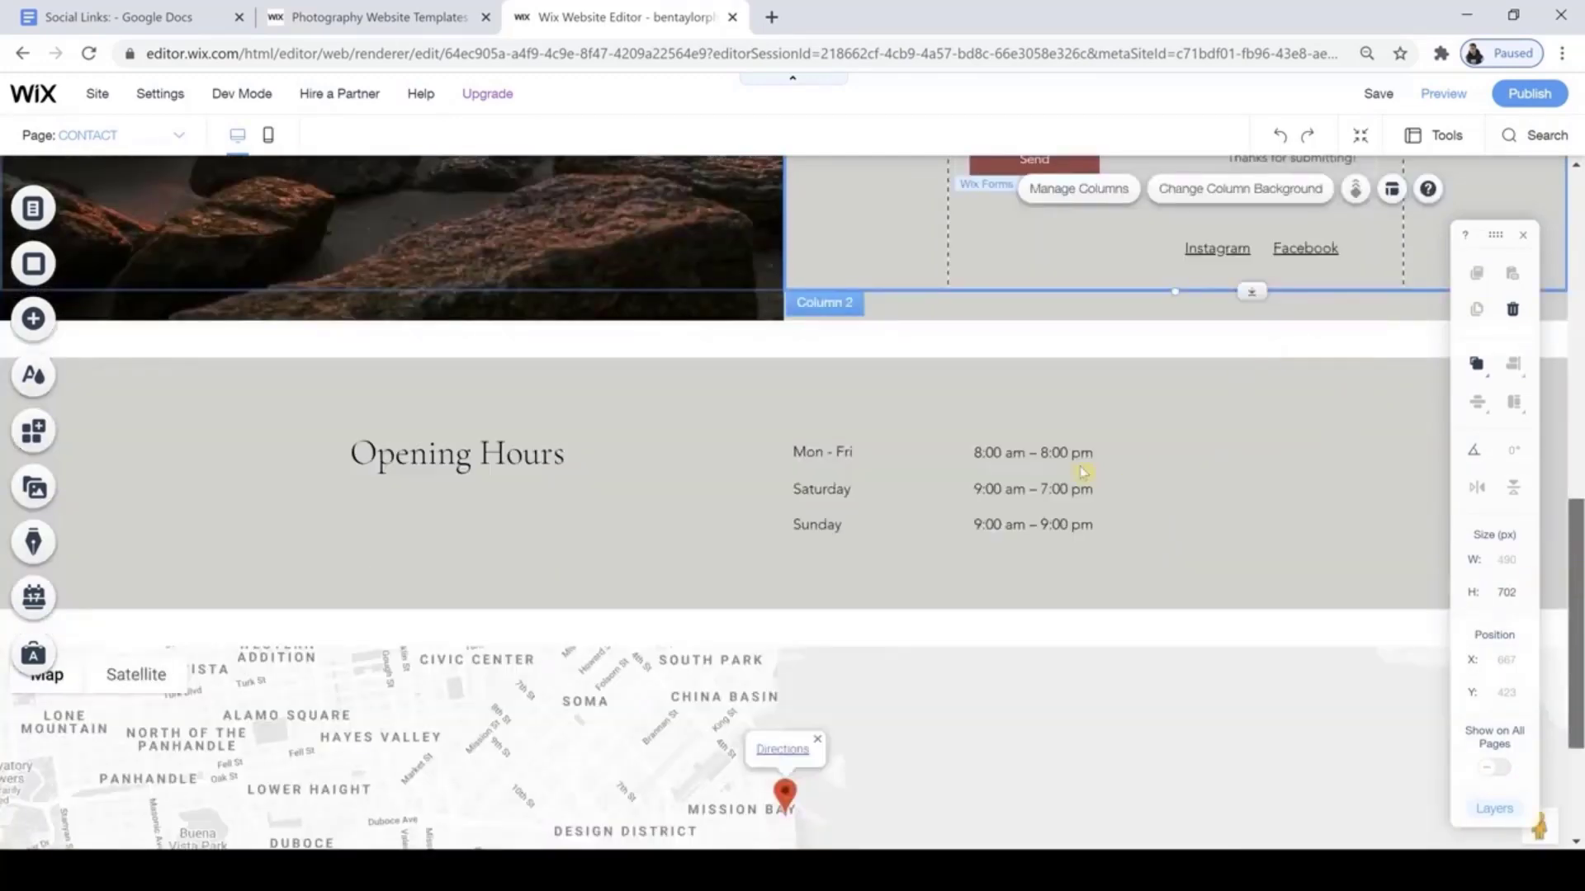
scroll(635, 440, down, 1)
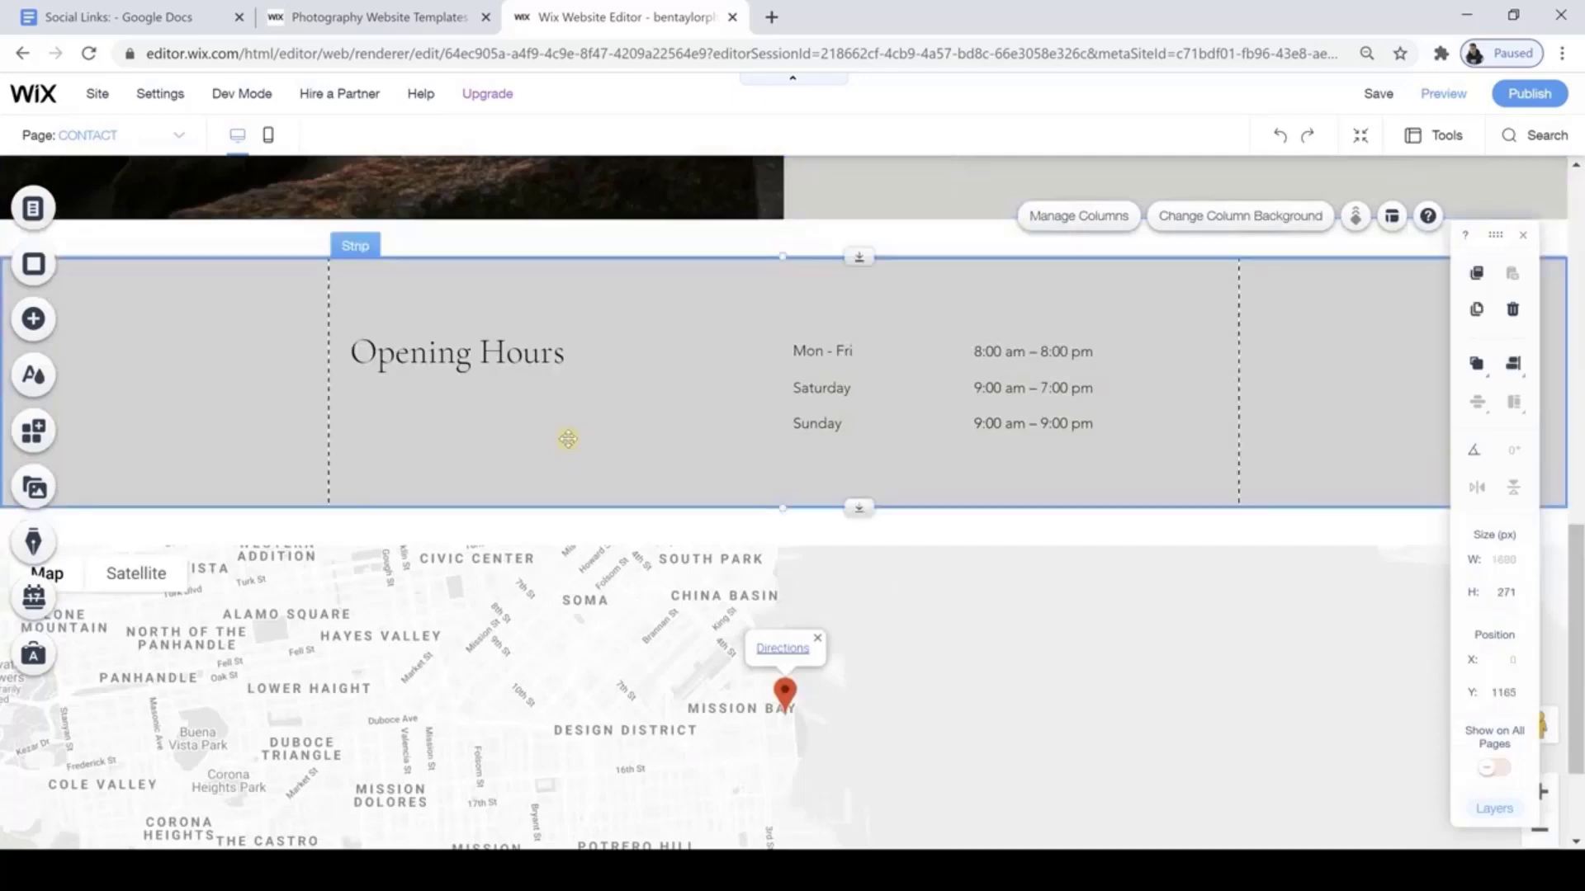
click(568, 439)
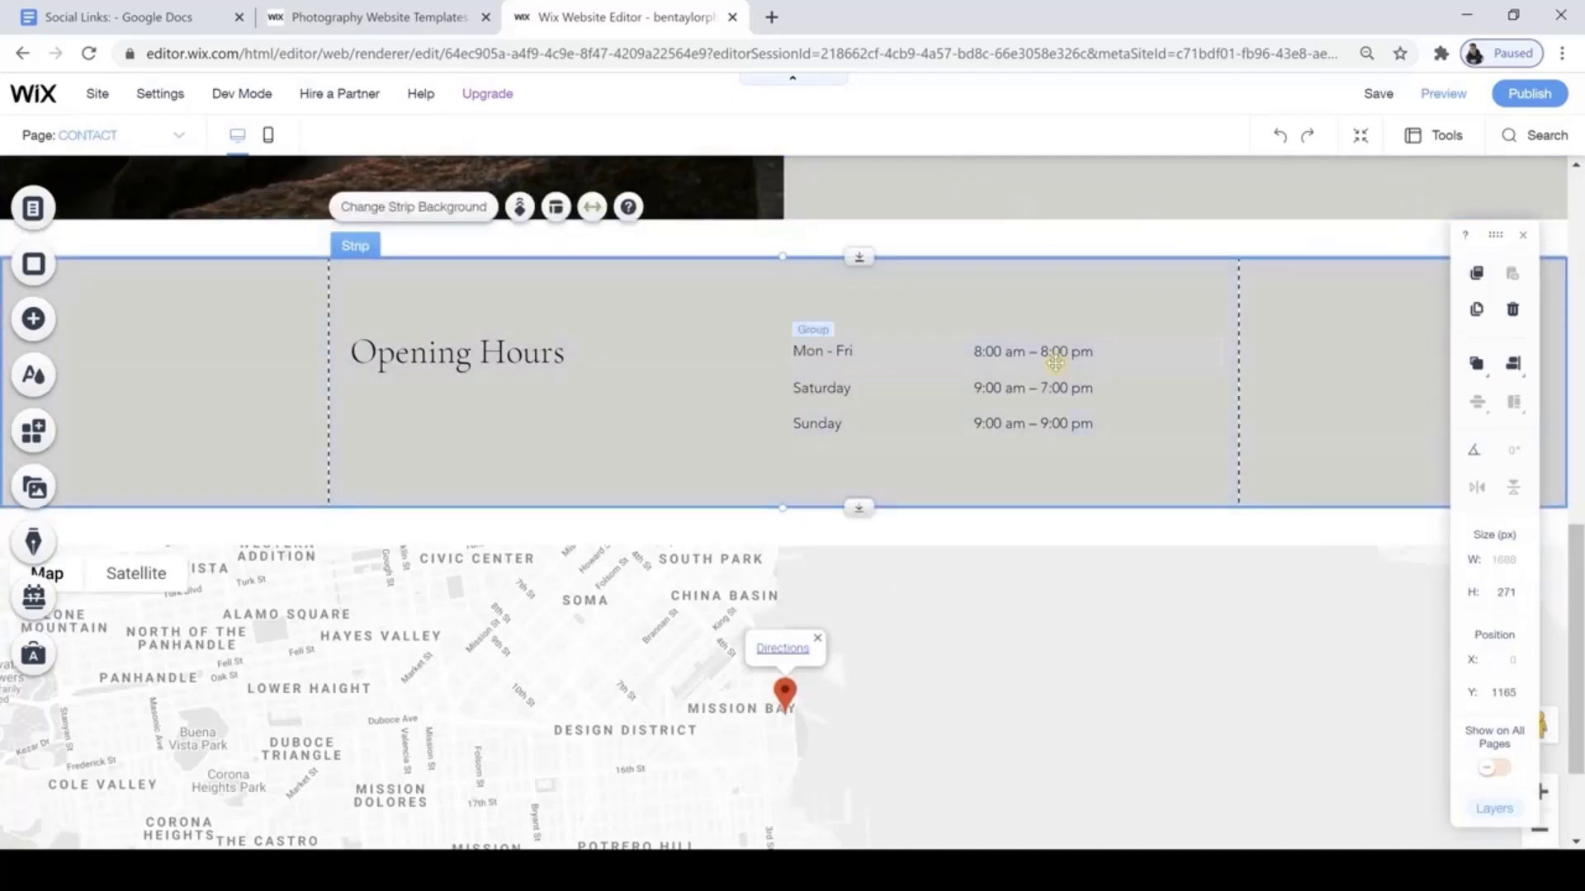
click(1514, 311)
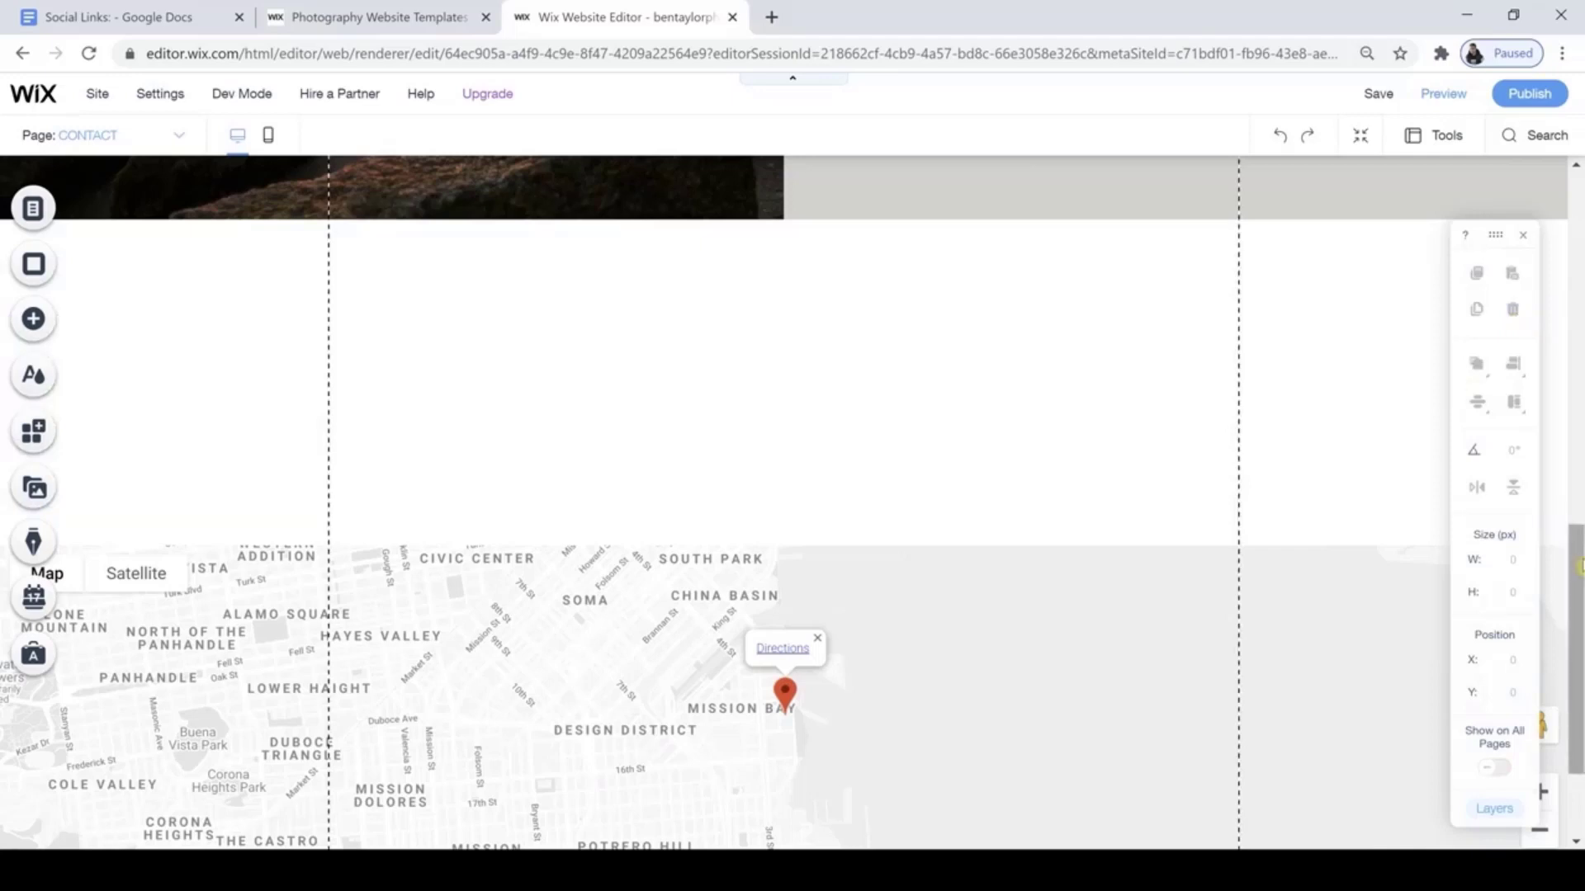
drag(1578, 566, 1576, 663)
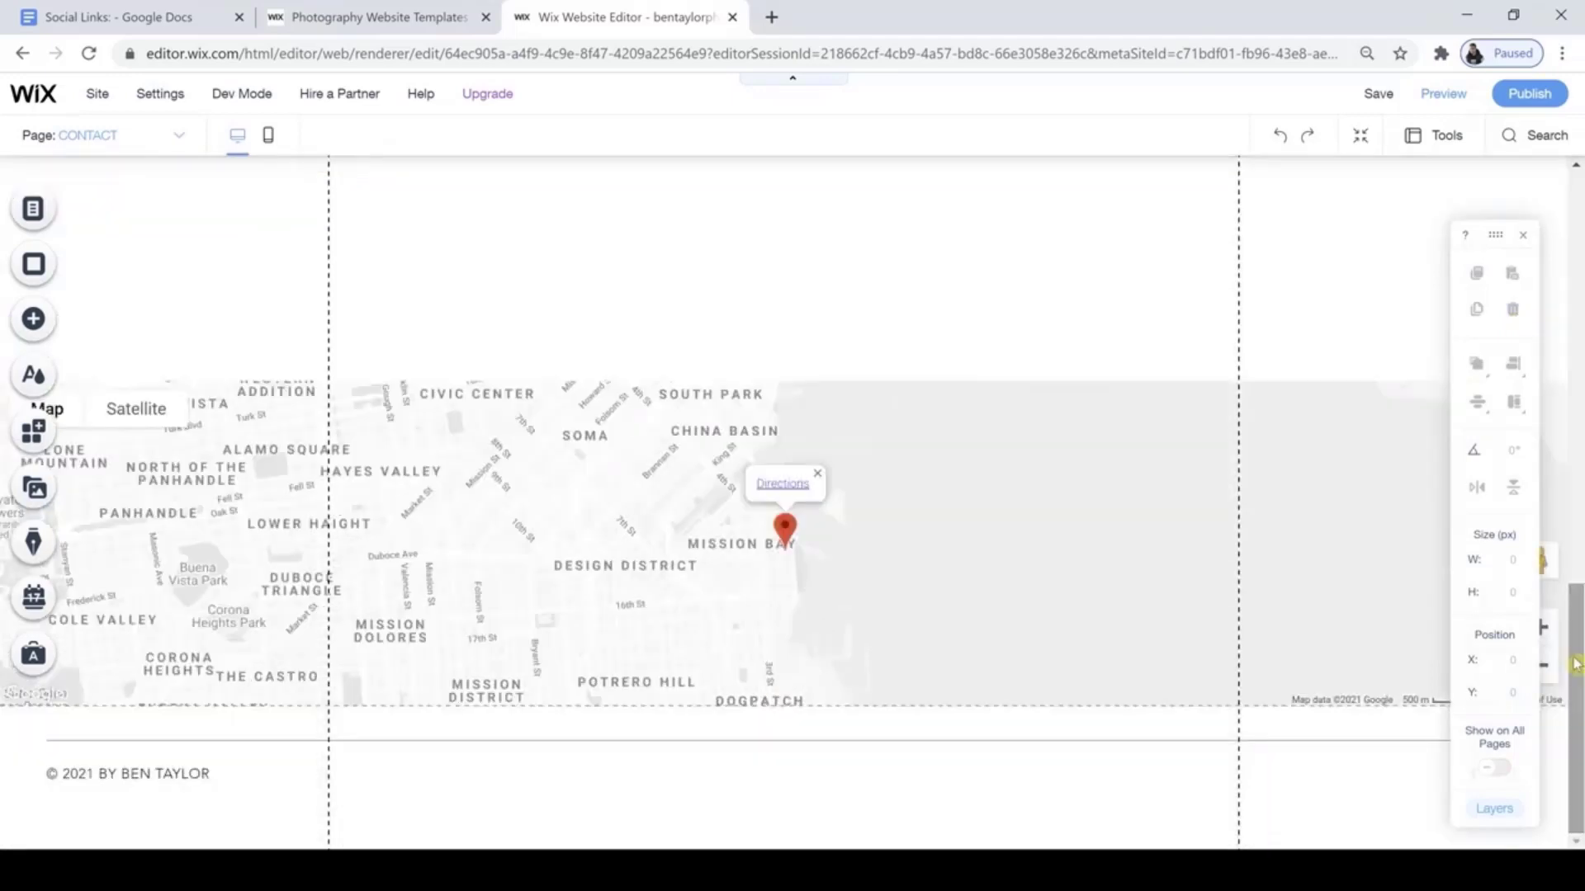
click(1019, 614)
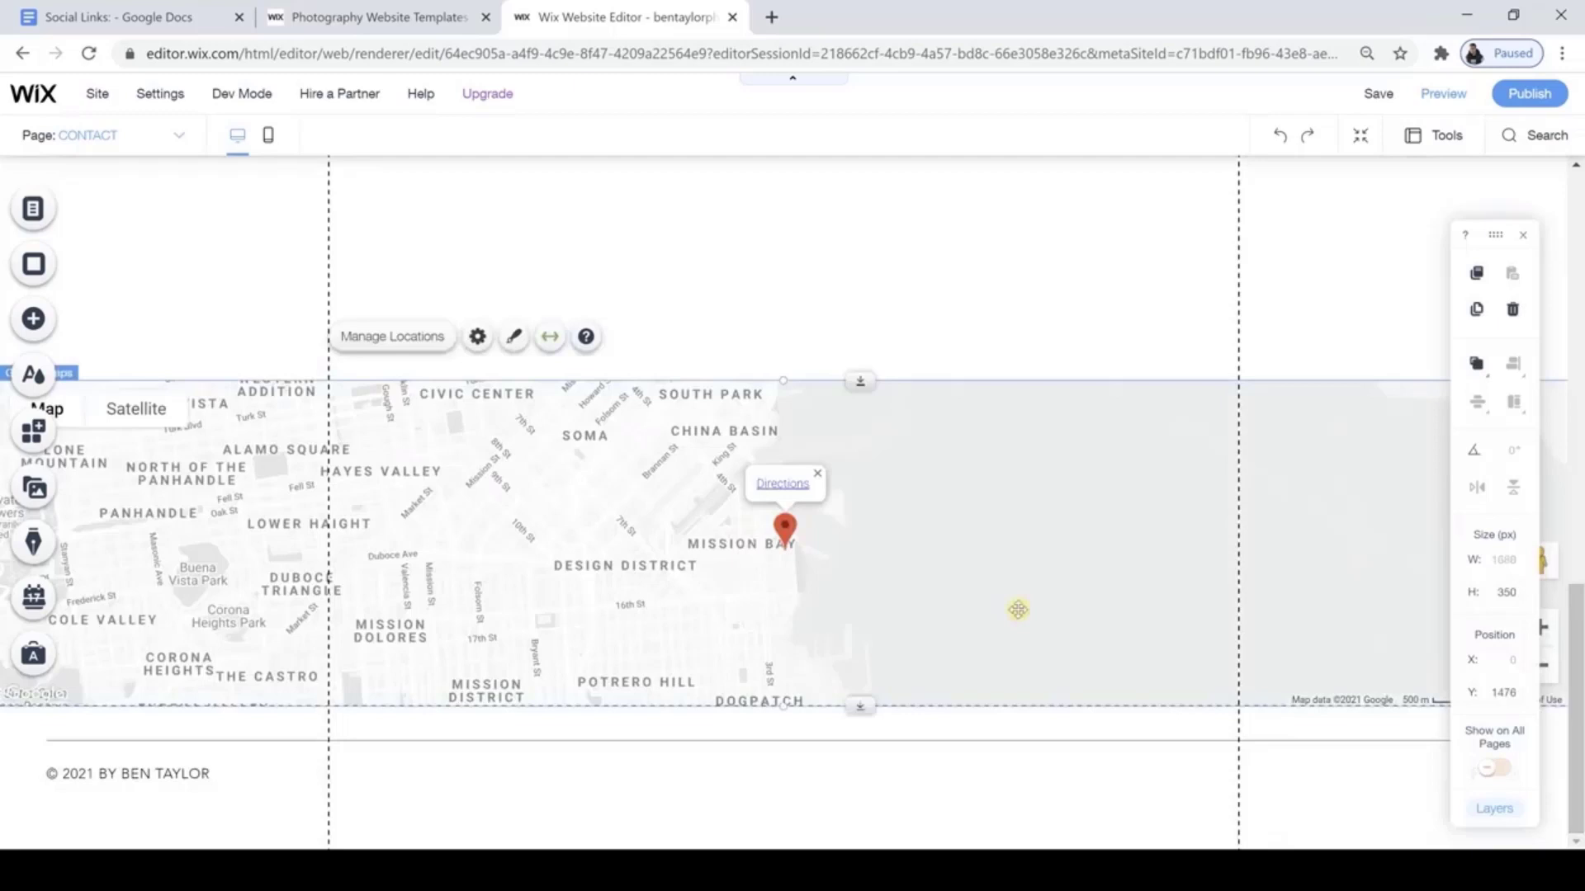
click(1511, 310)
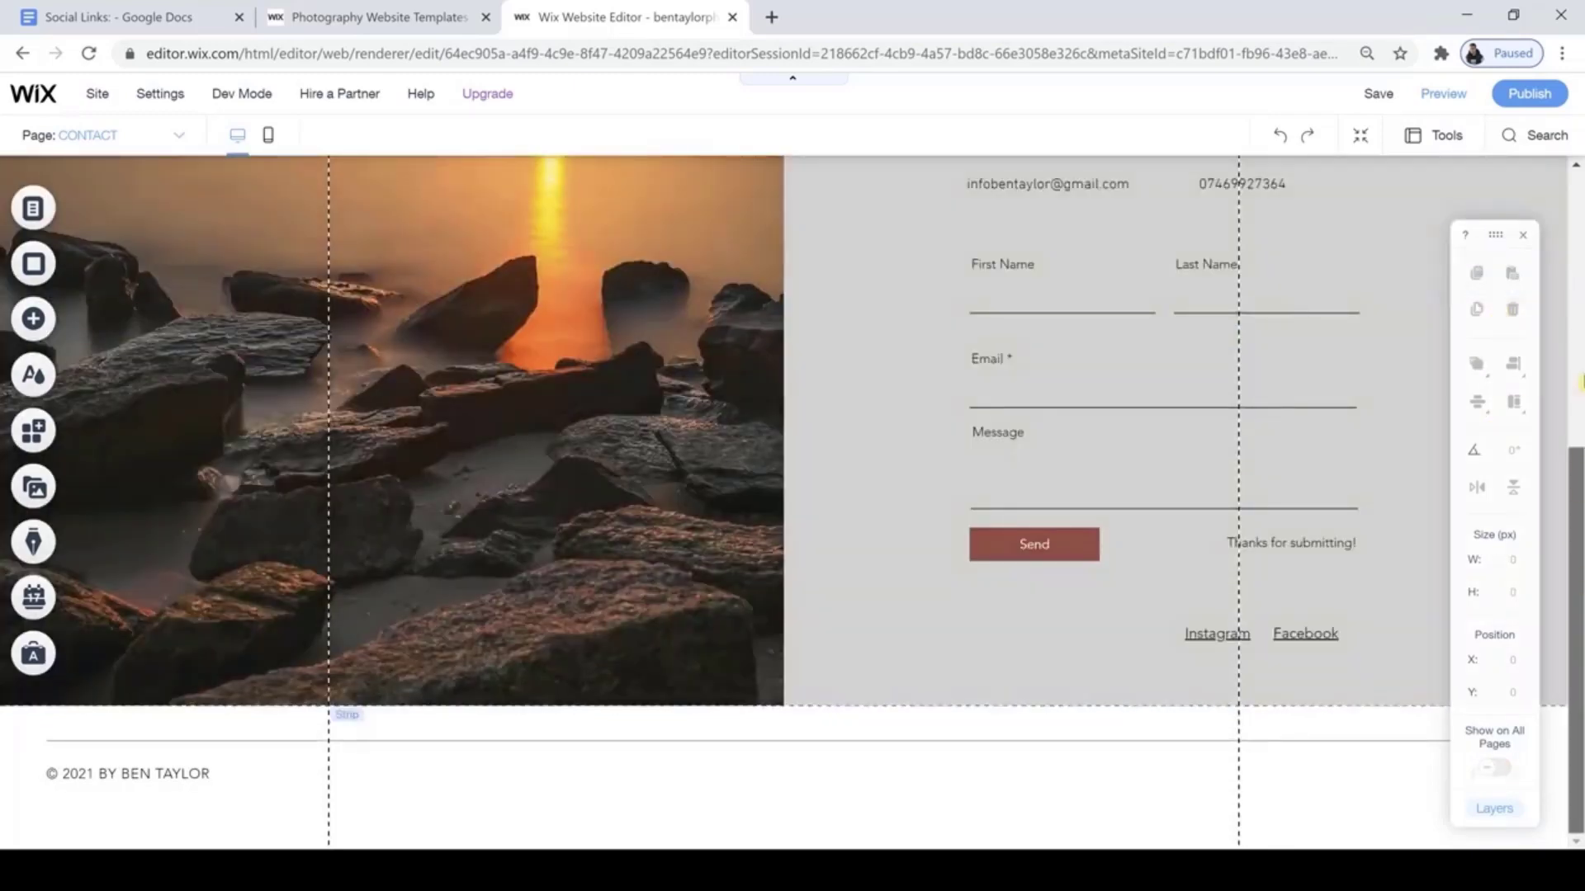
Review the Contact page from the top and in the mobile view, including its list of site pages, and return to the desktop view.
drag(1576, 341, 1567, 285)
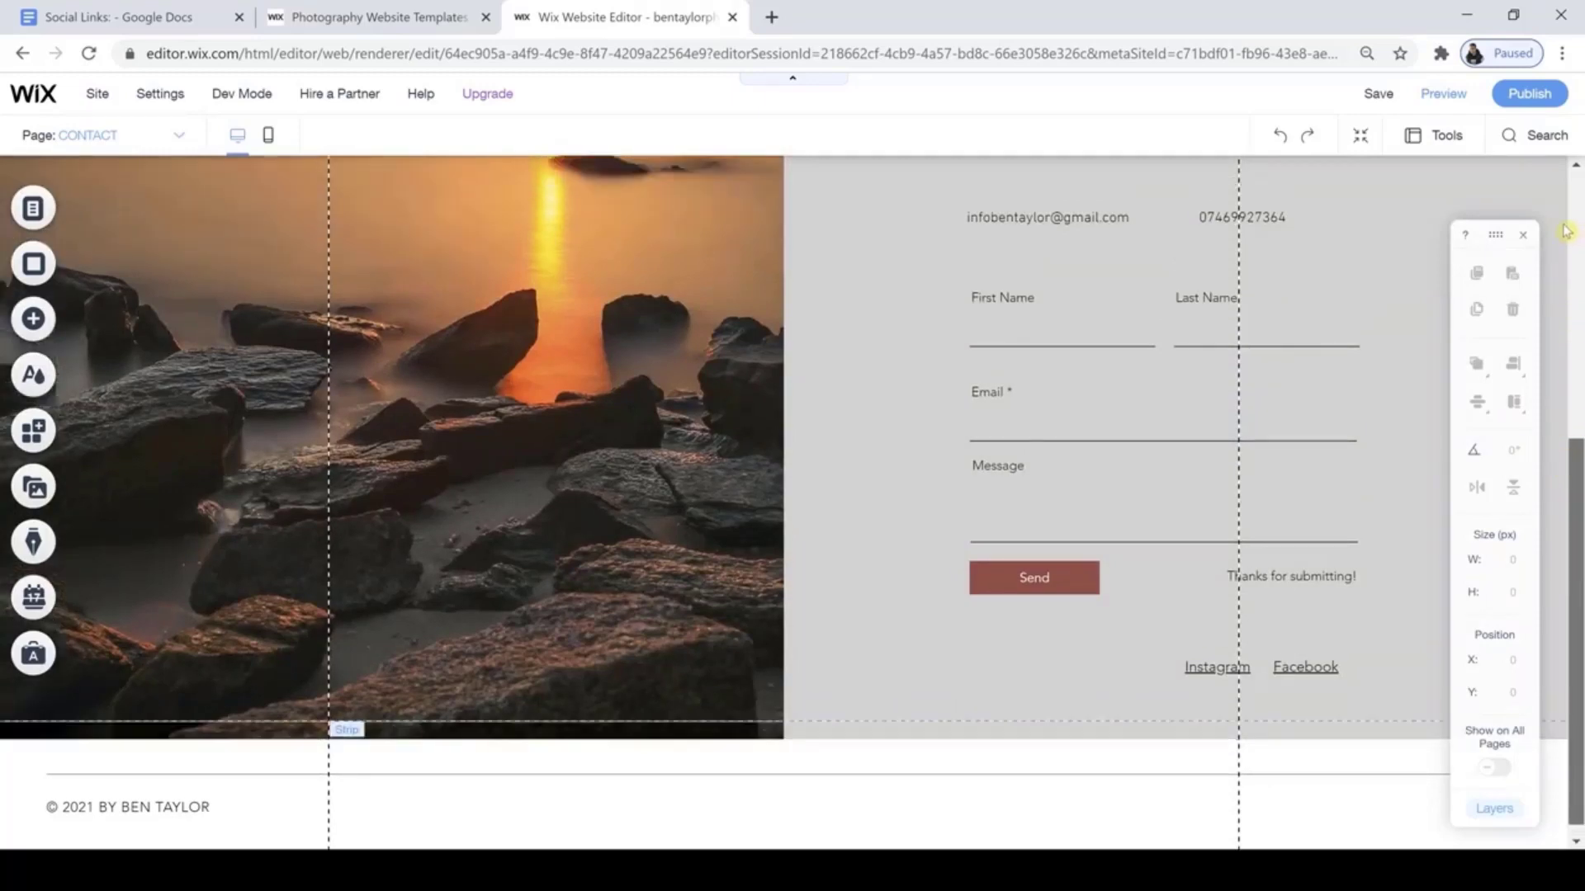
drag(1567, 231, 1567, 170)
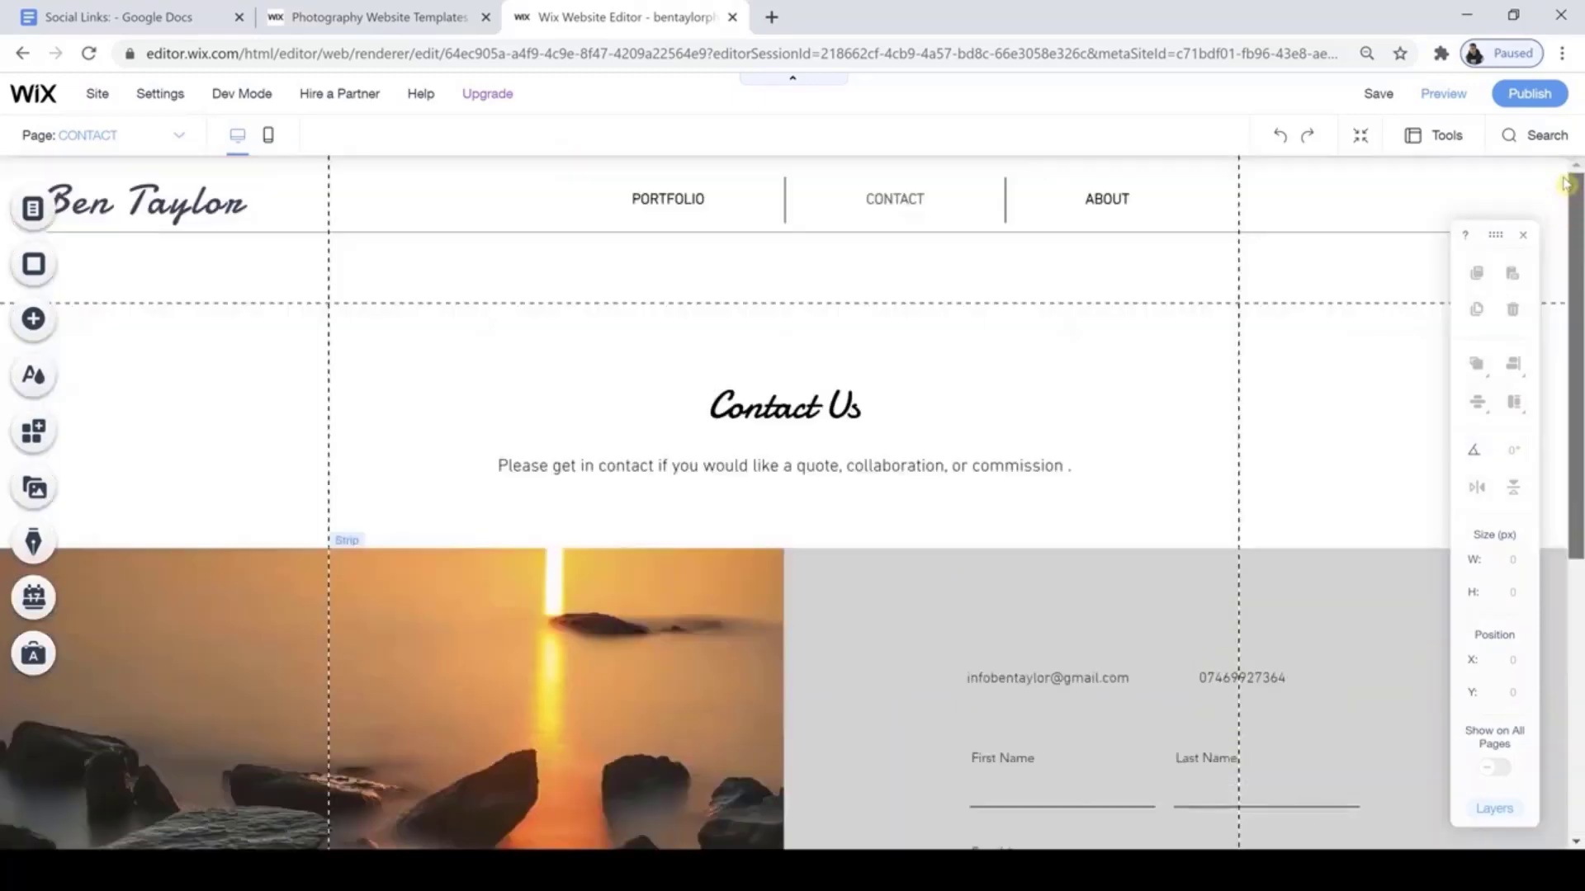
click(268, 139)
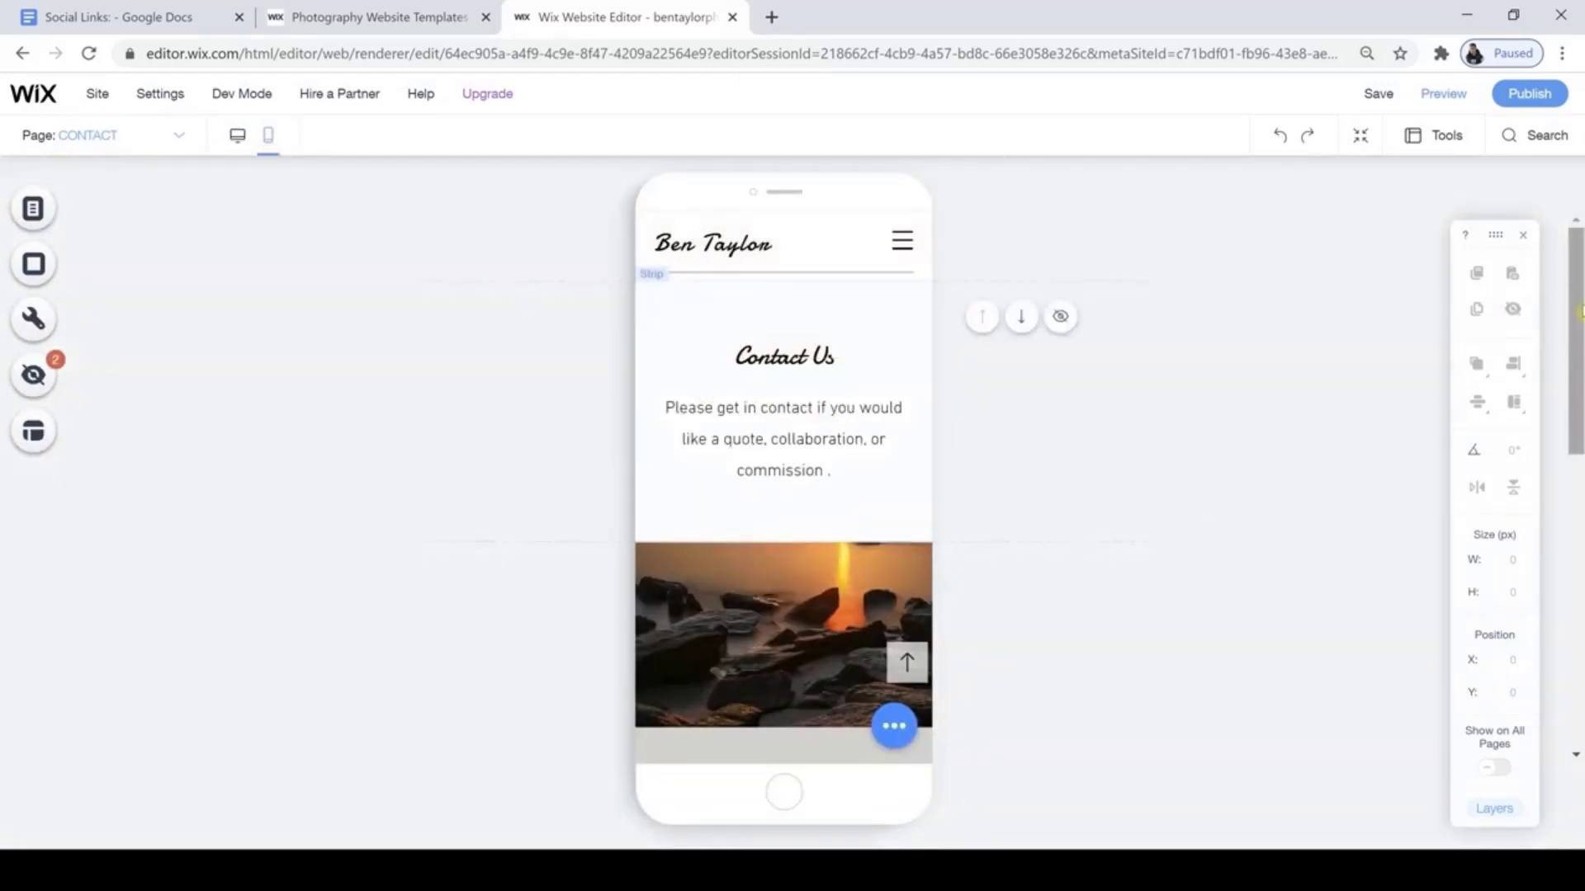
mouse_move(1577, 315)
mouse_down()
mouse_move(1577, 517)
mouse_move(1578, 299)
mouse_up()
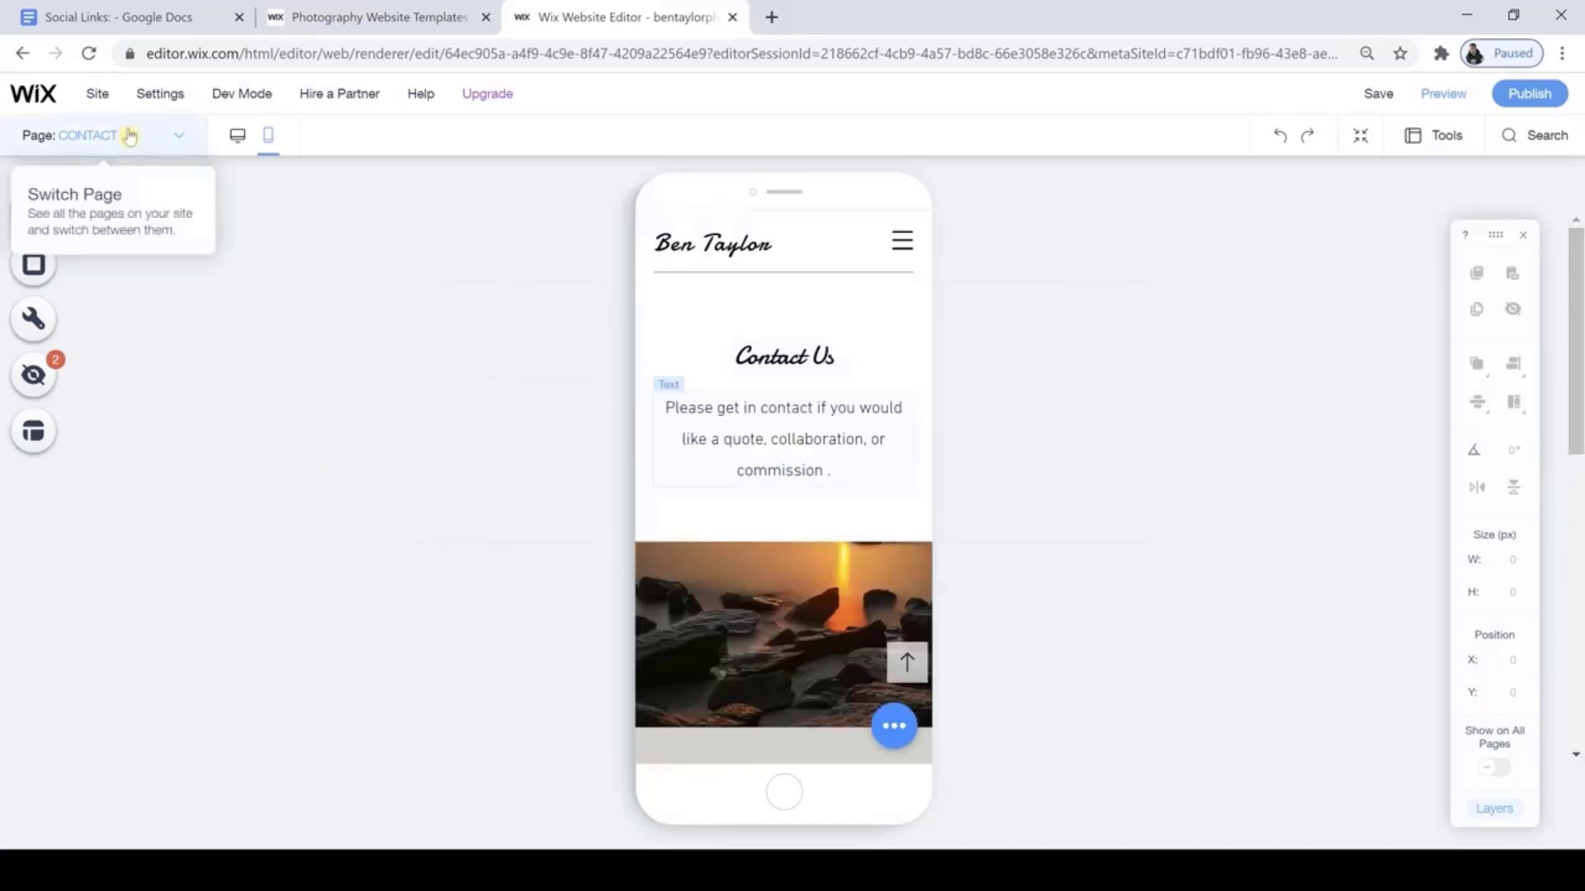
click(33, 208)
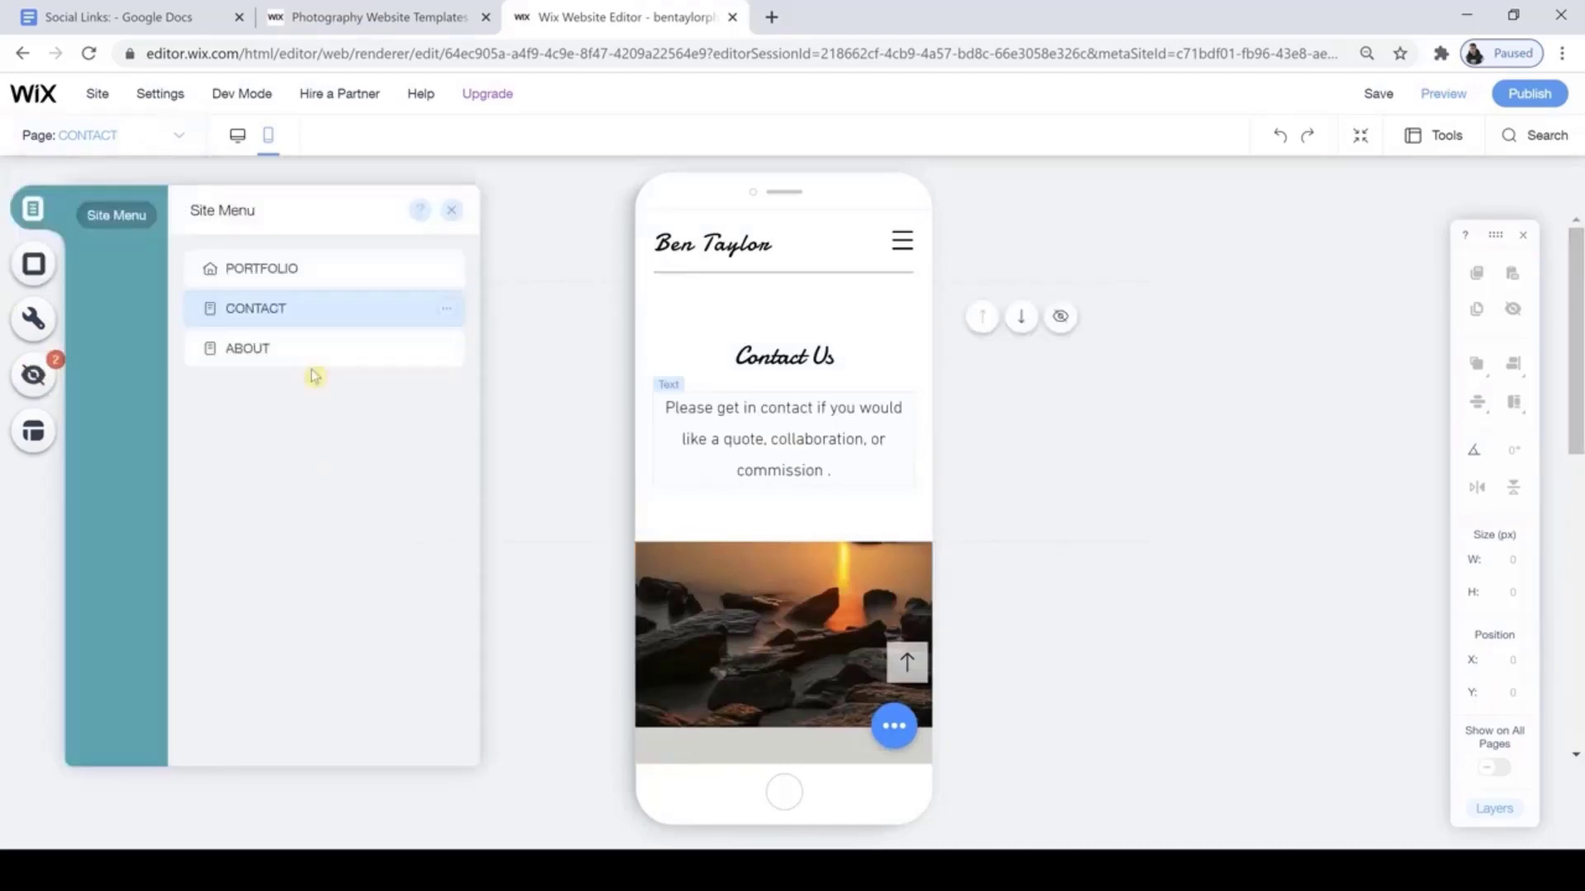
click(452, 209)
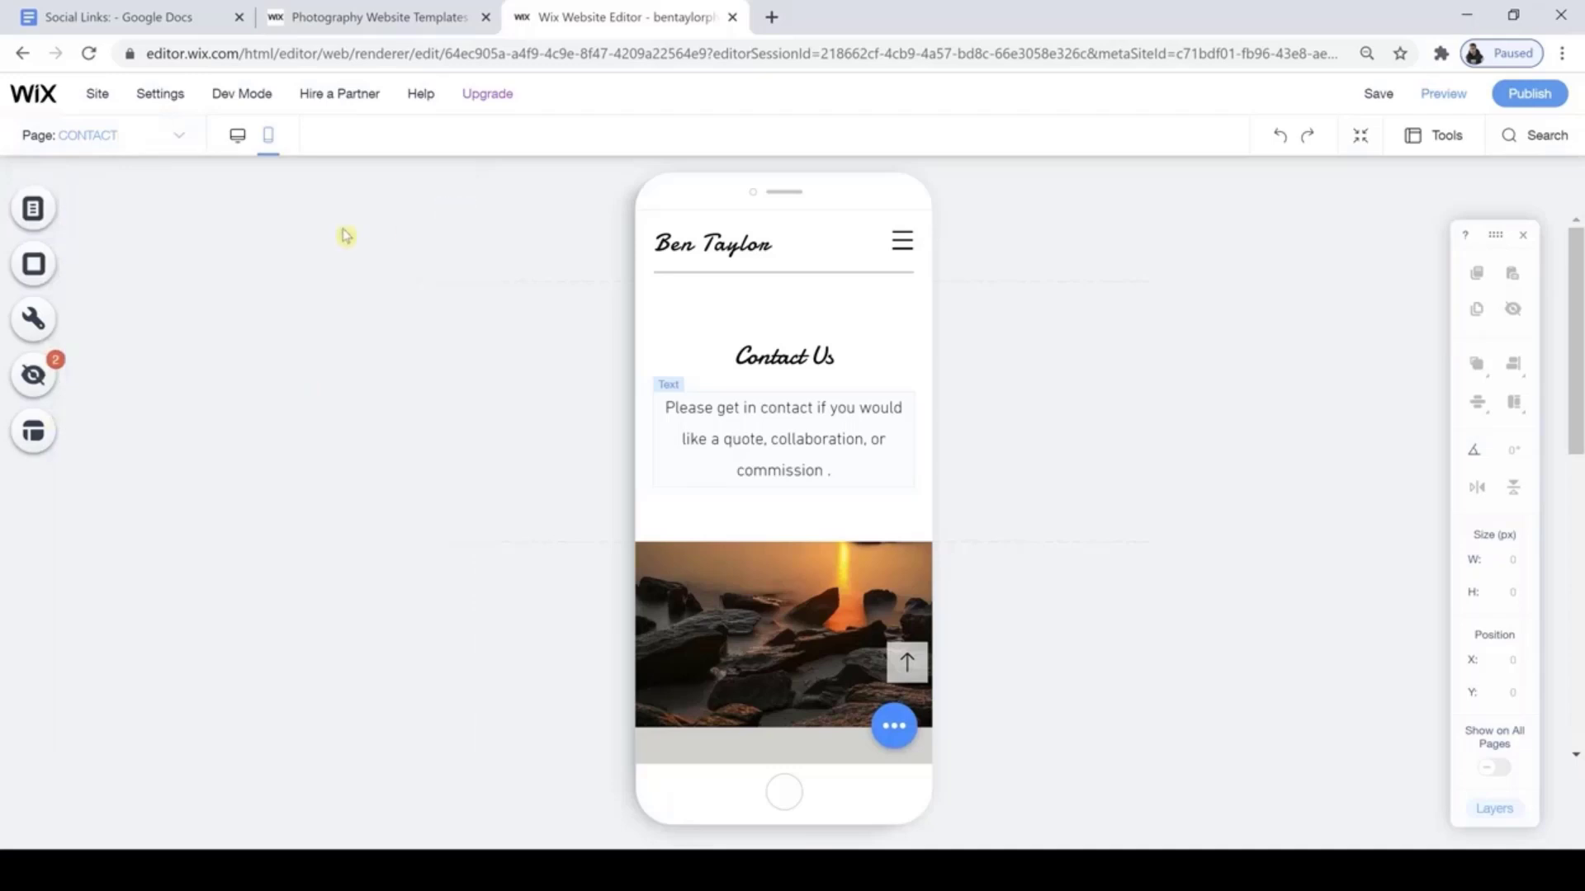
click(238, 137)
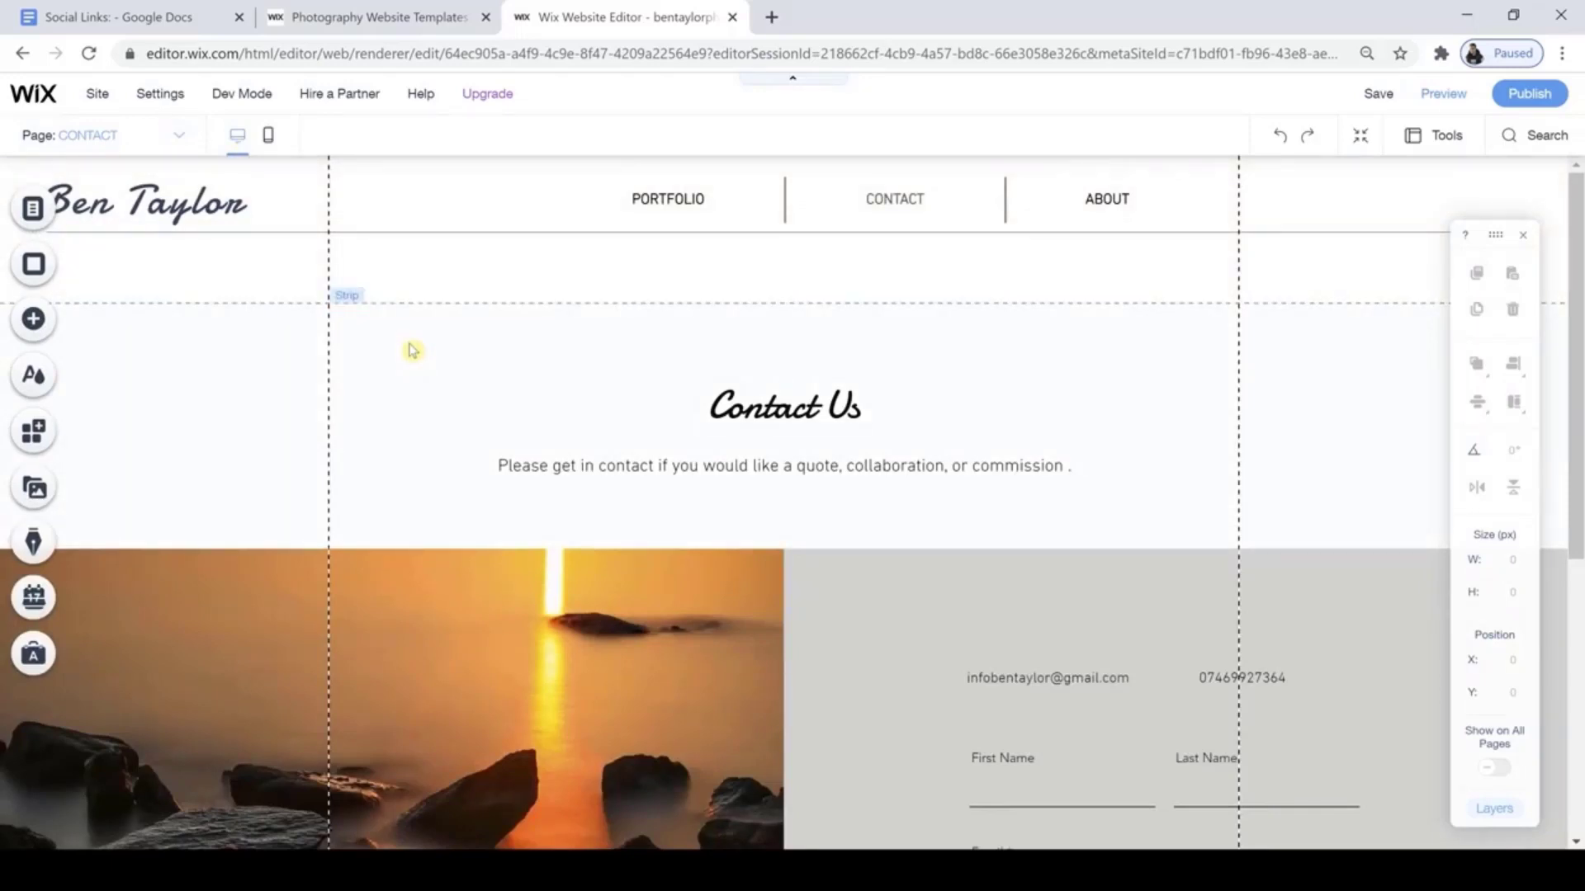
Reorder the site menu so ABOUT comes before CONTACT, and open the About page for editing.
click(33, 208)
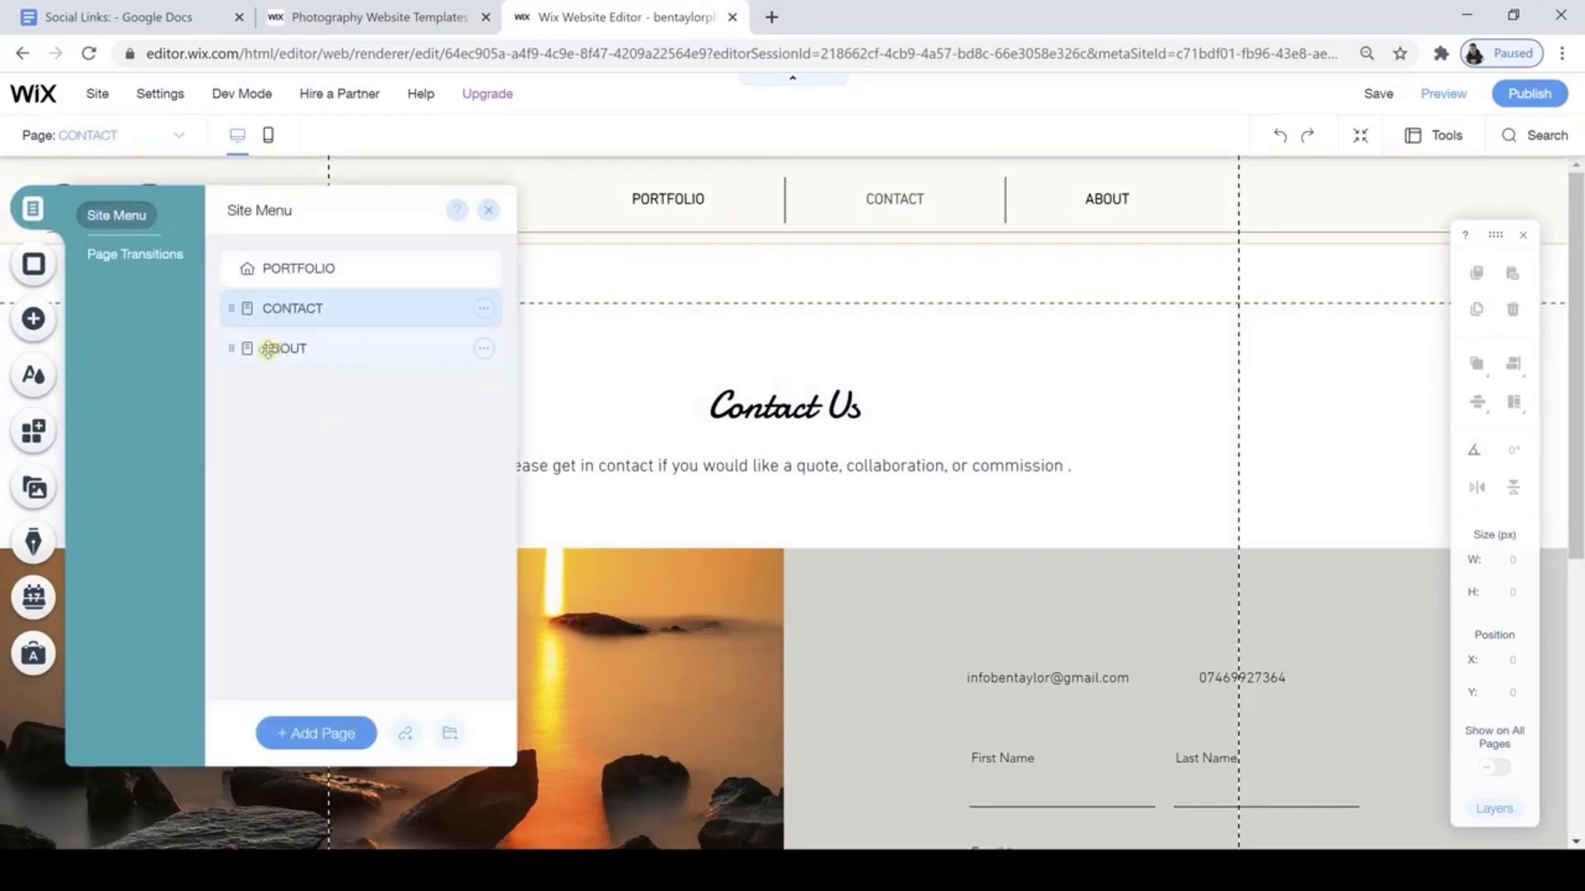
click(233, 349)
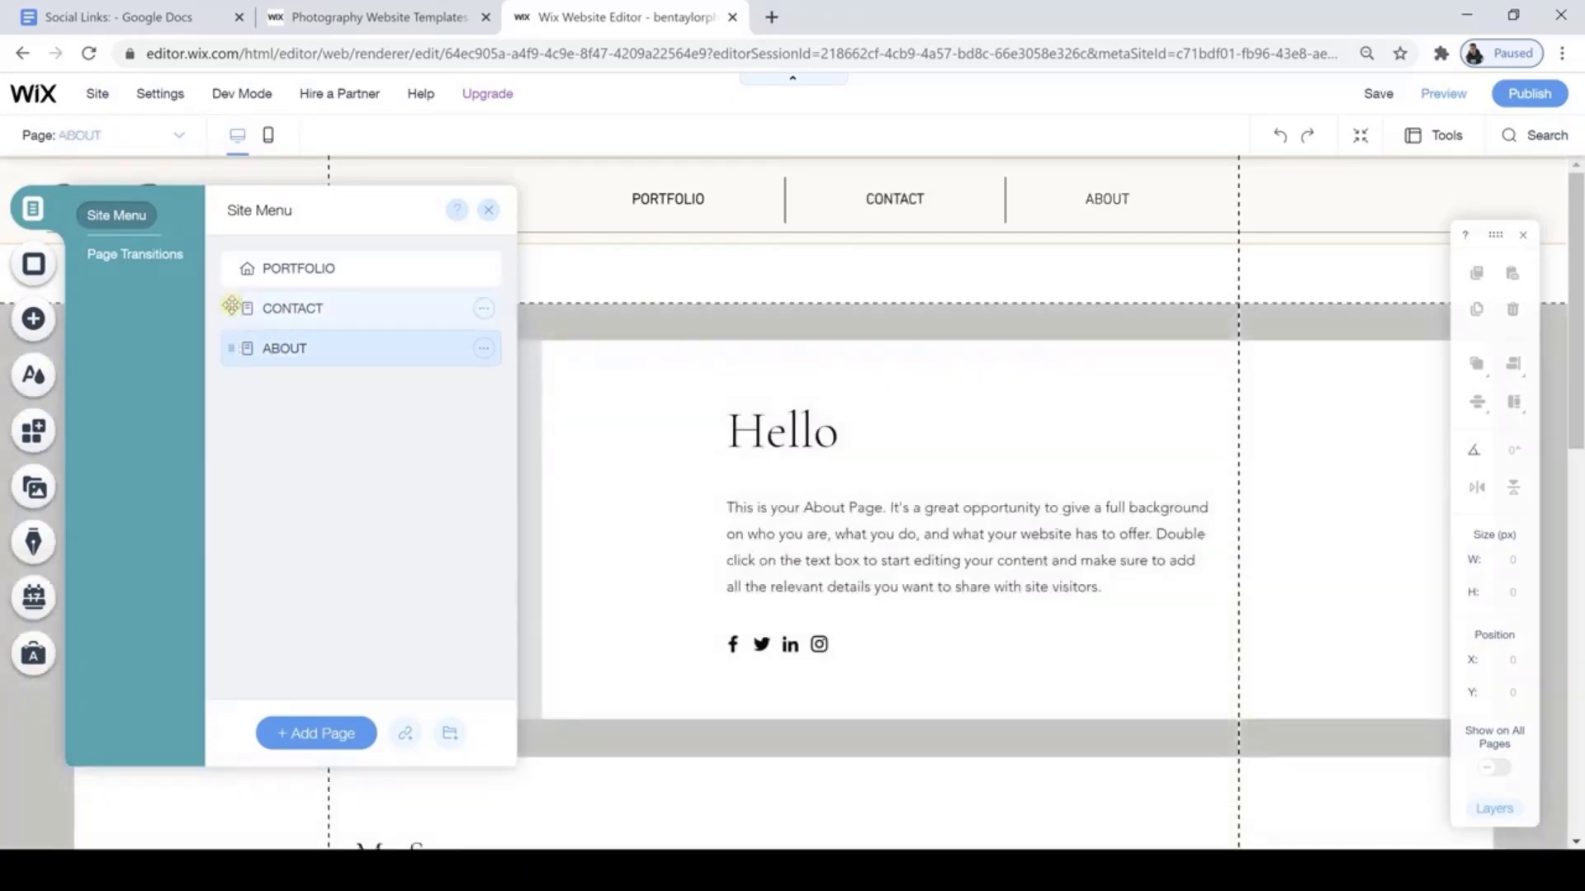
drag(231, 314, 239, 346)
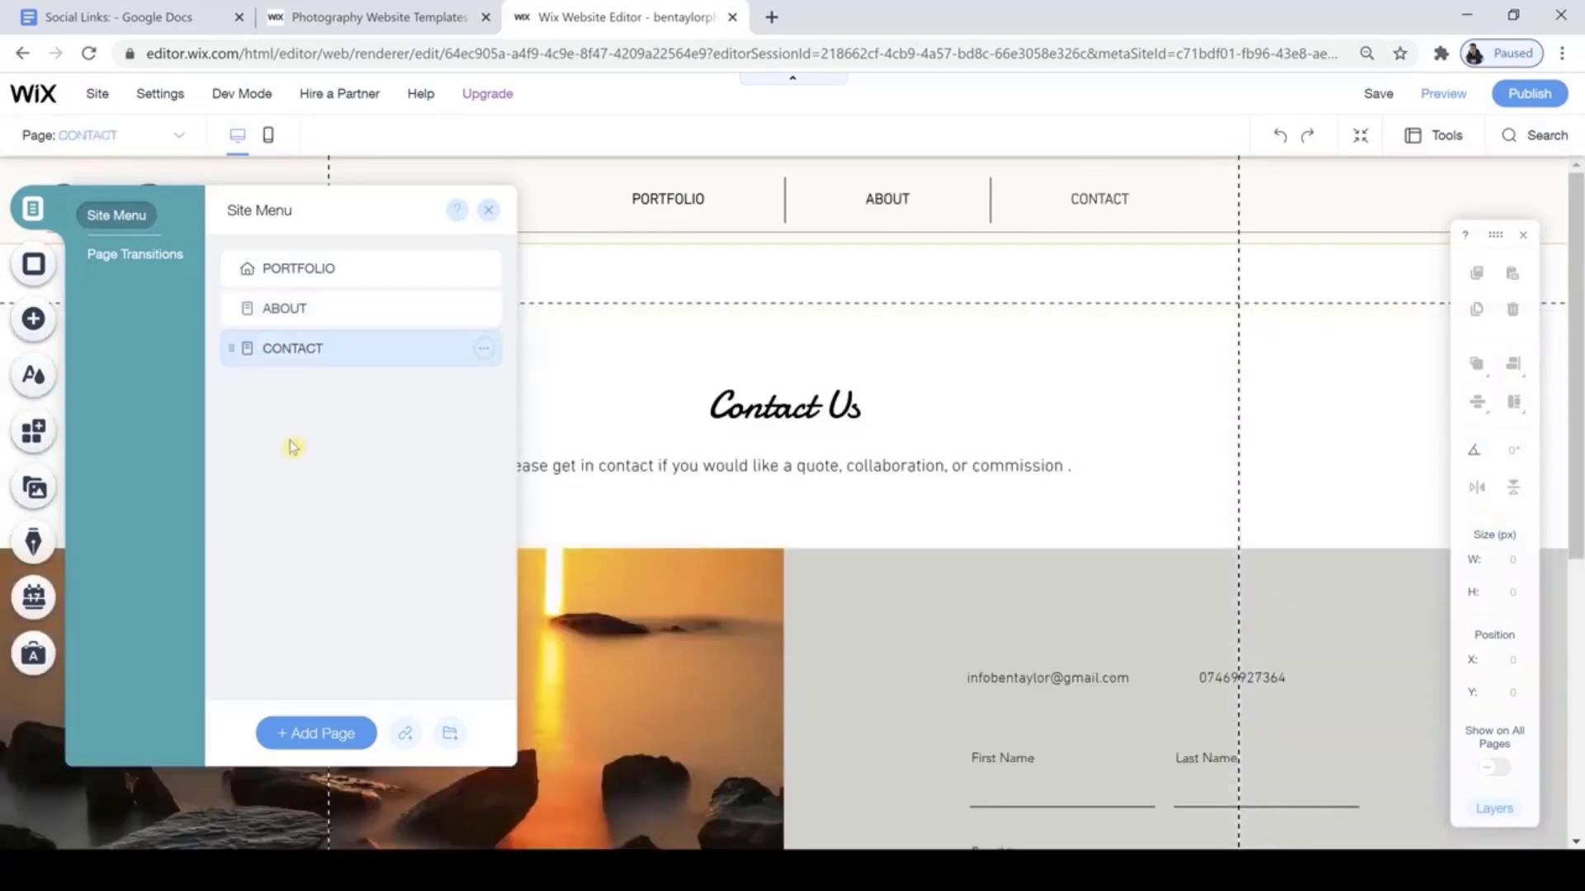
click(247, 311)
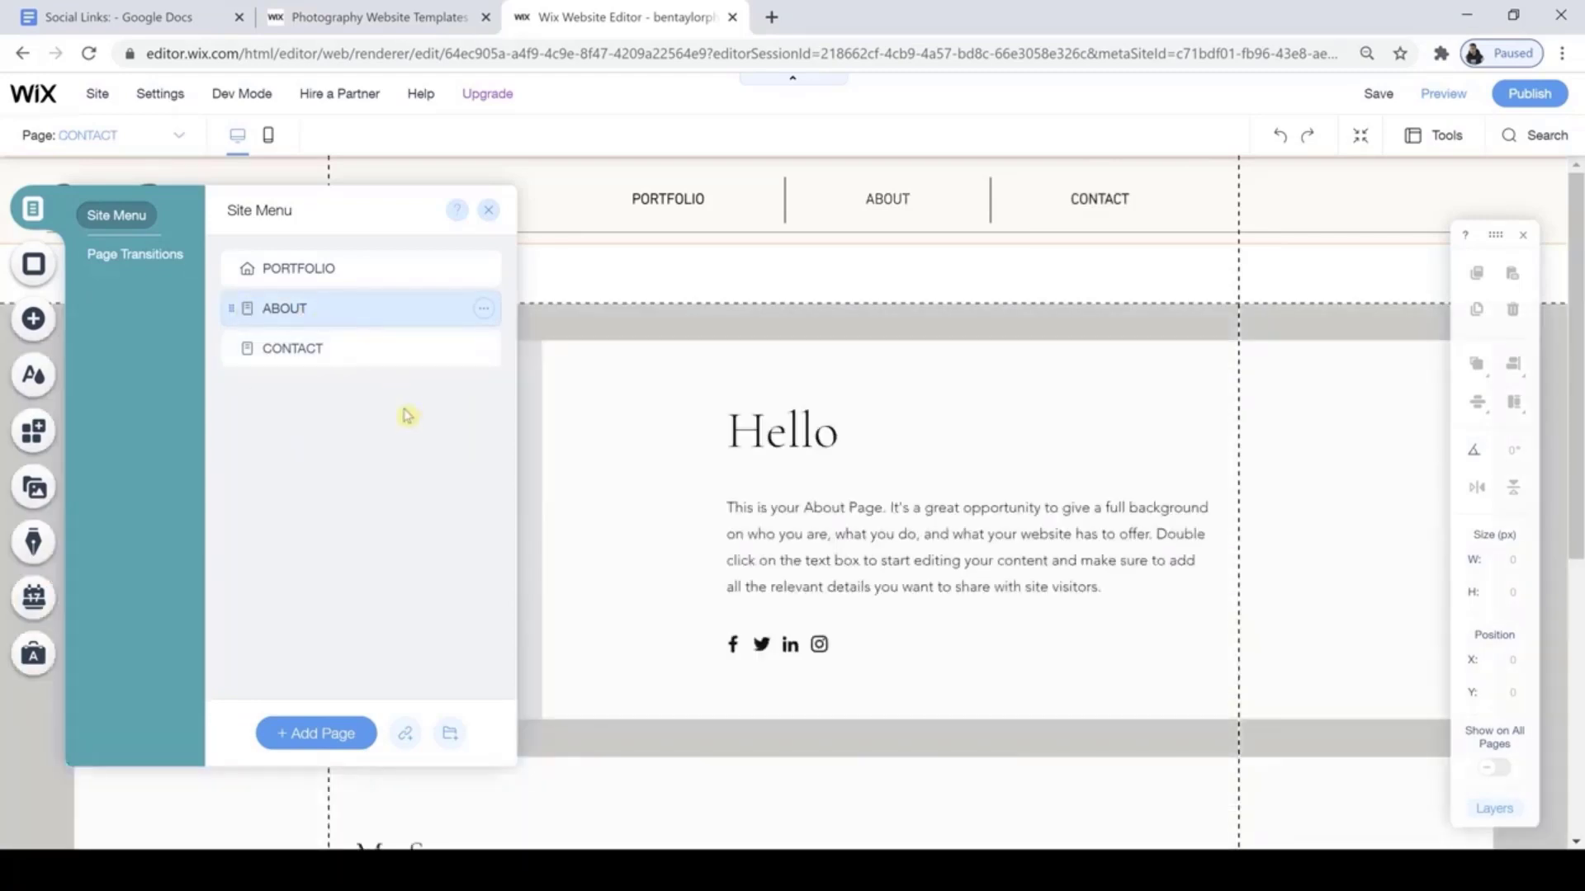
click(493, 213)
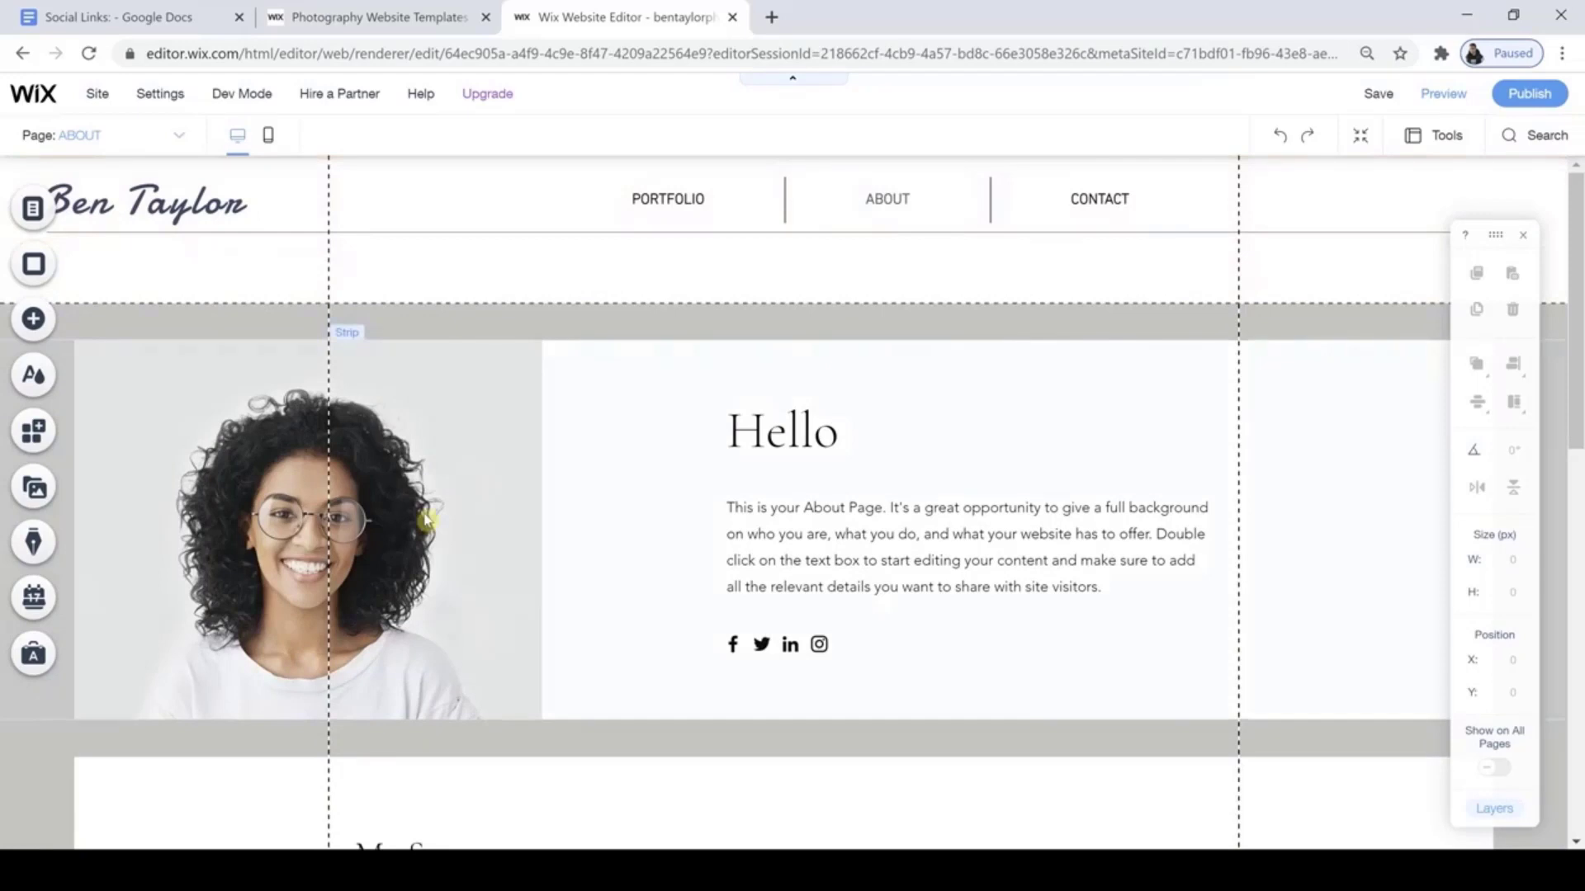
Open the background image picker for the About page's portrait column and upload Me.jpg to the site files.
double_click(262, 516)
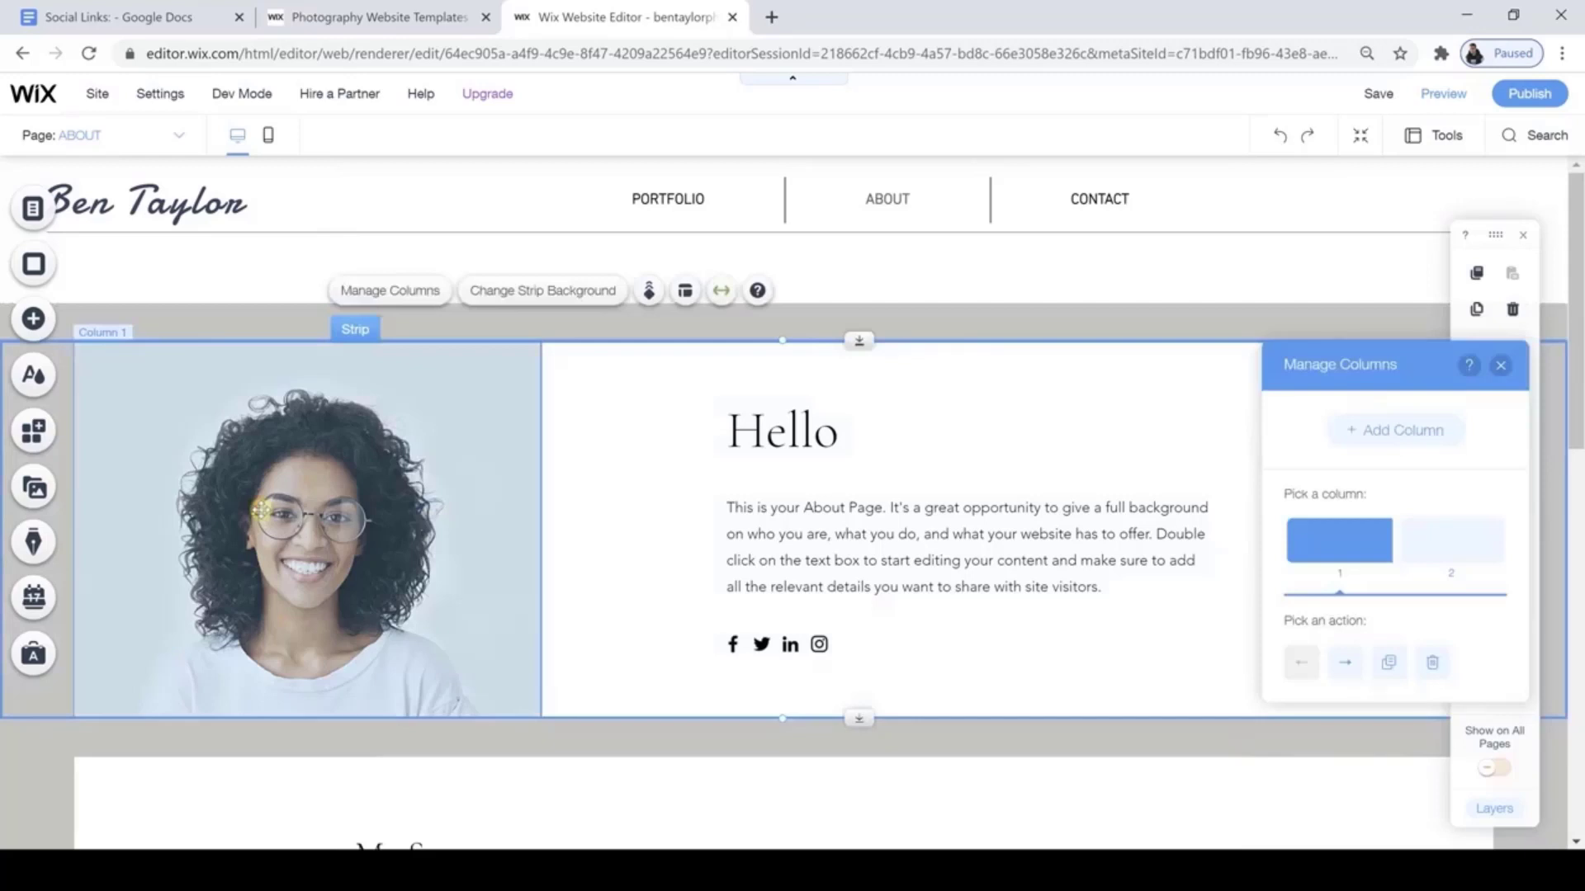
click(262, 514)
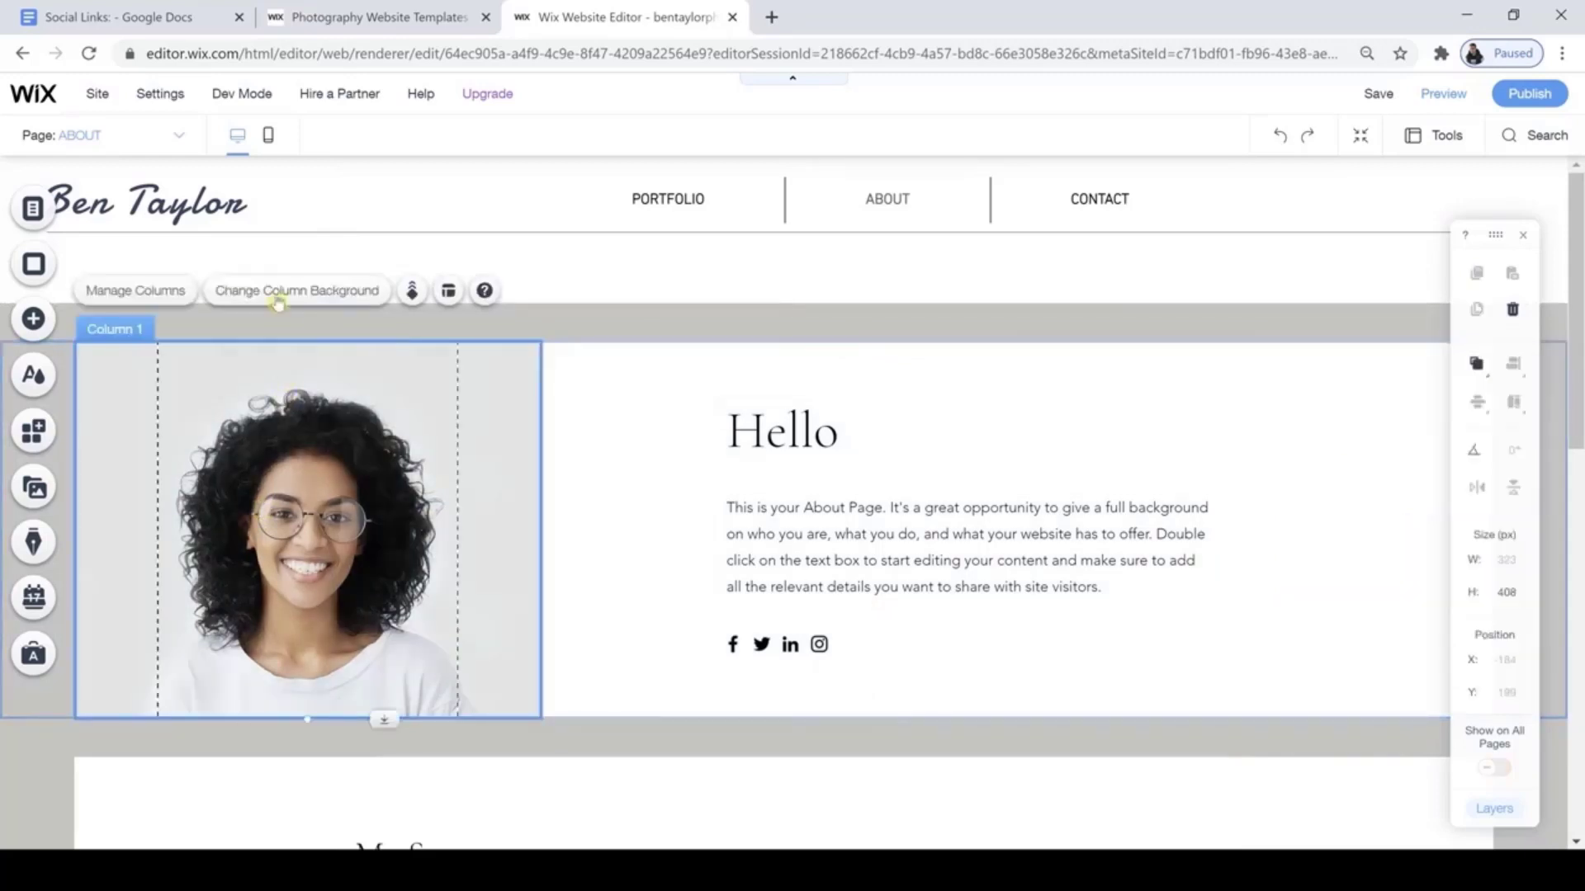
click(278, 296)
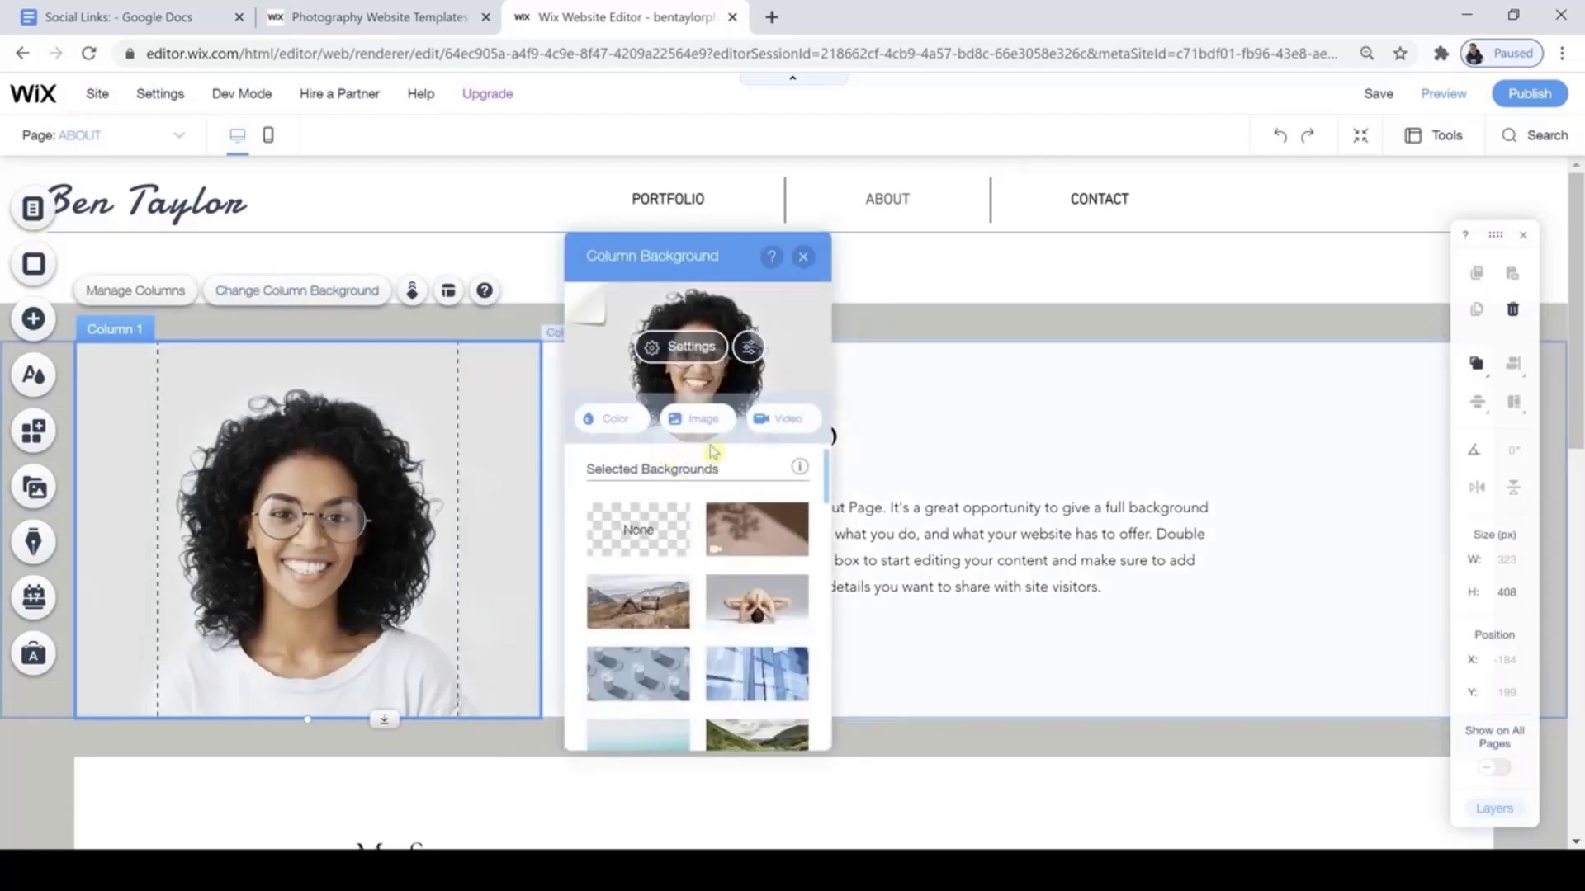
click(705, 422)
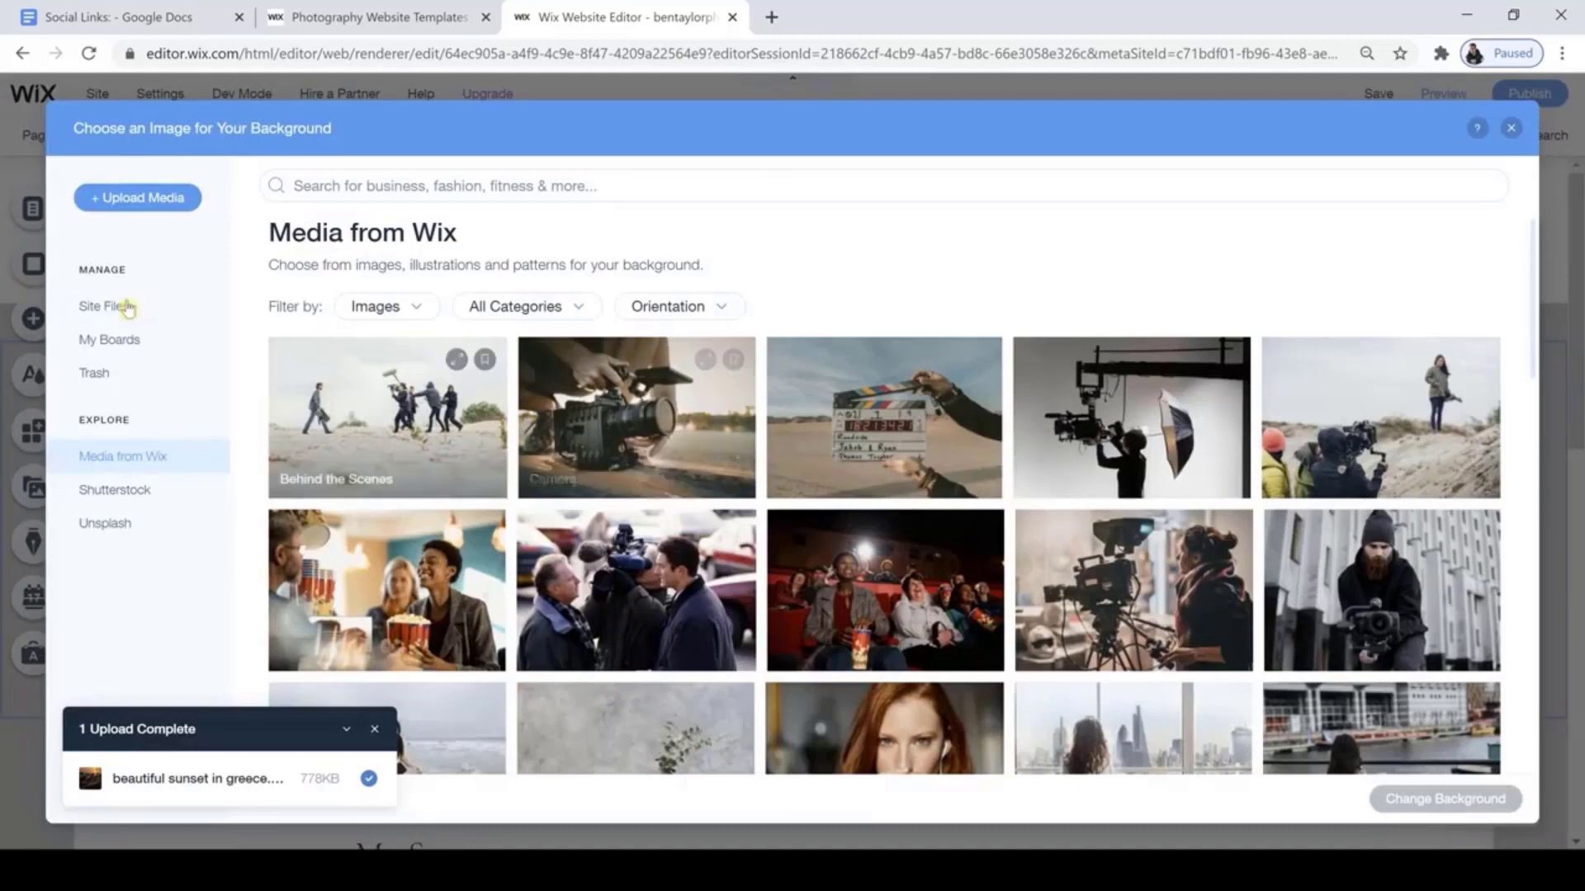
click(104, 307)
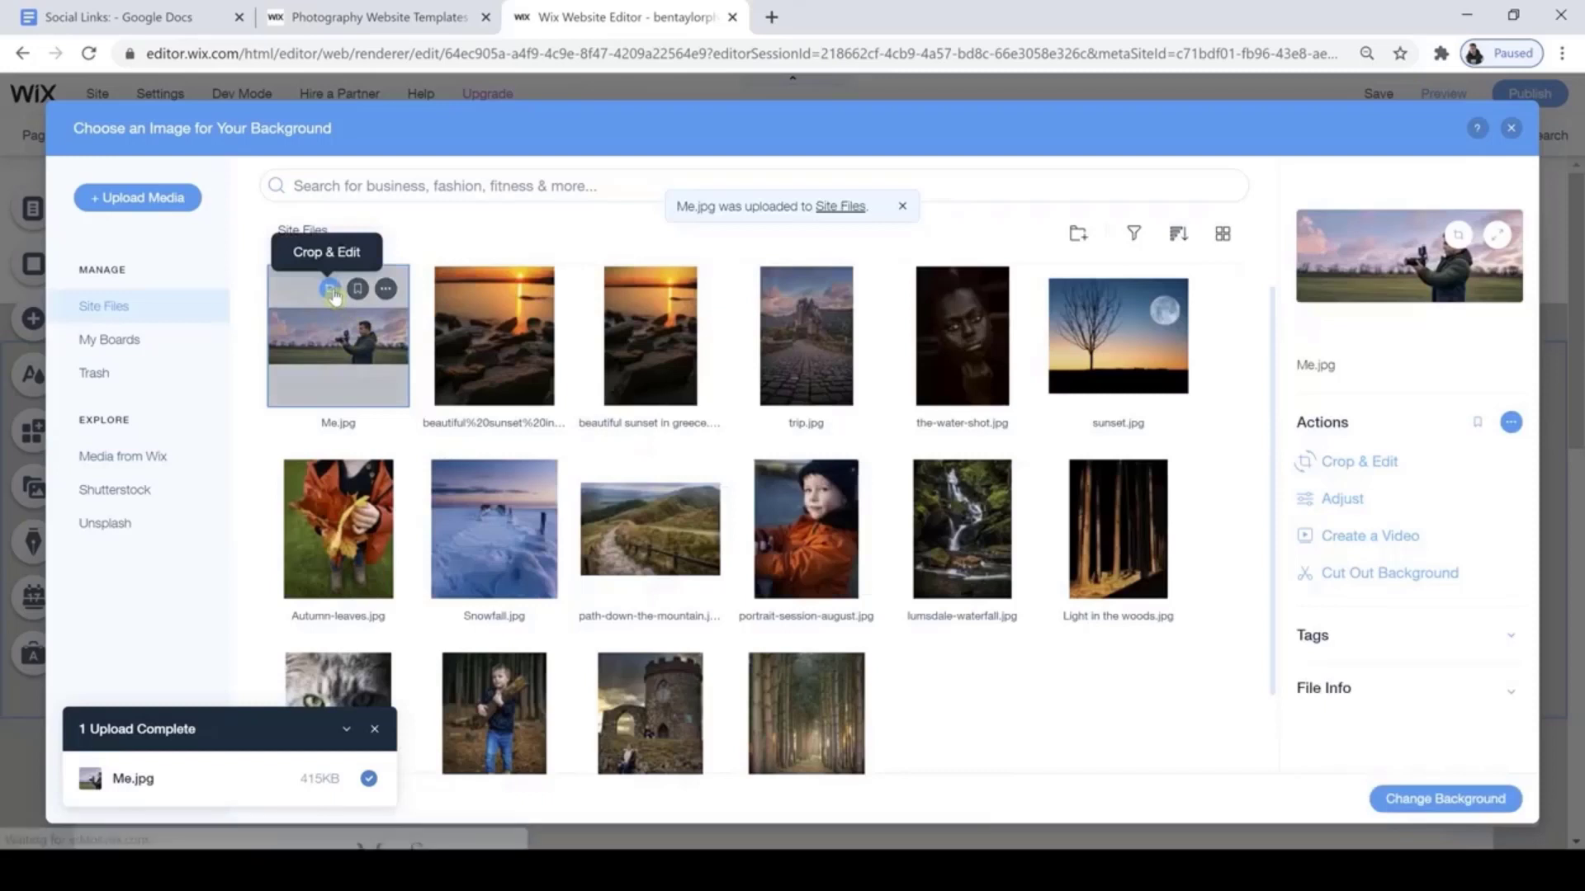
Crop Me.jpg around the photographer to about 1448 by 1126 px and apply the edited copy as the portrait column's background.
click(331, 290)
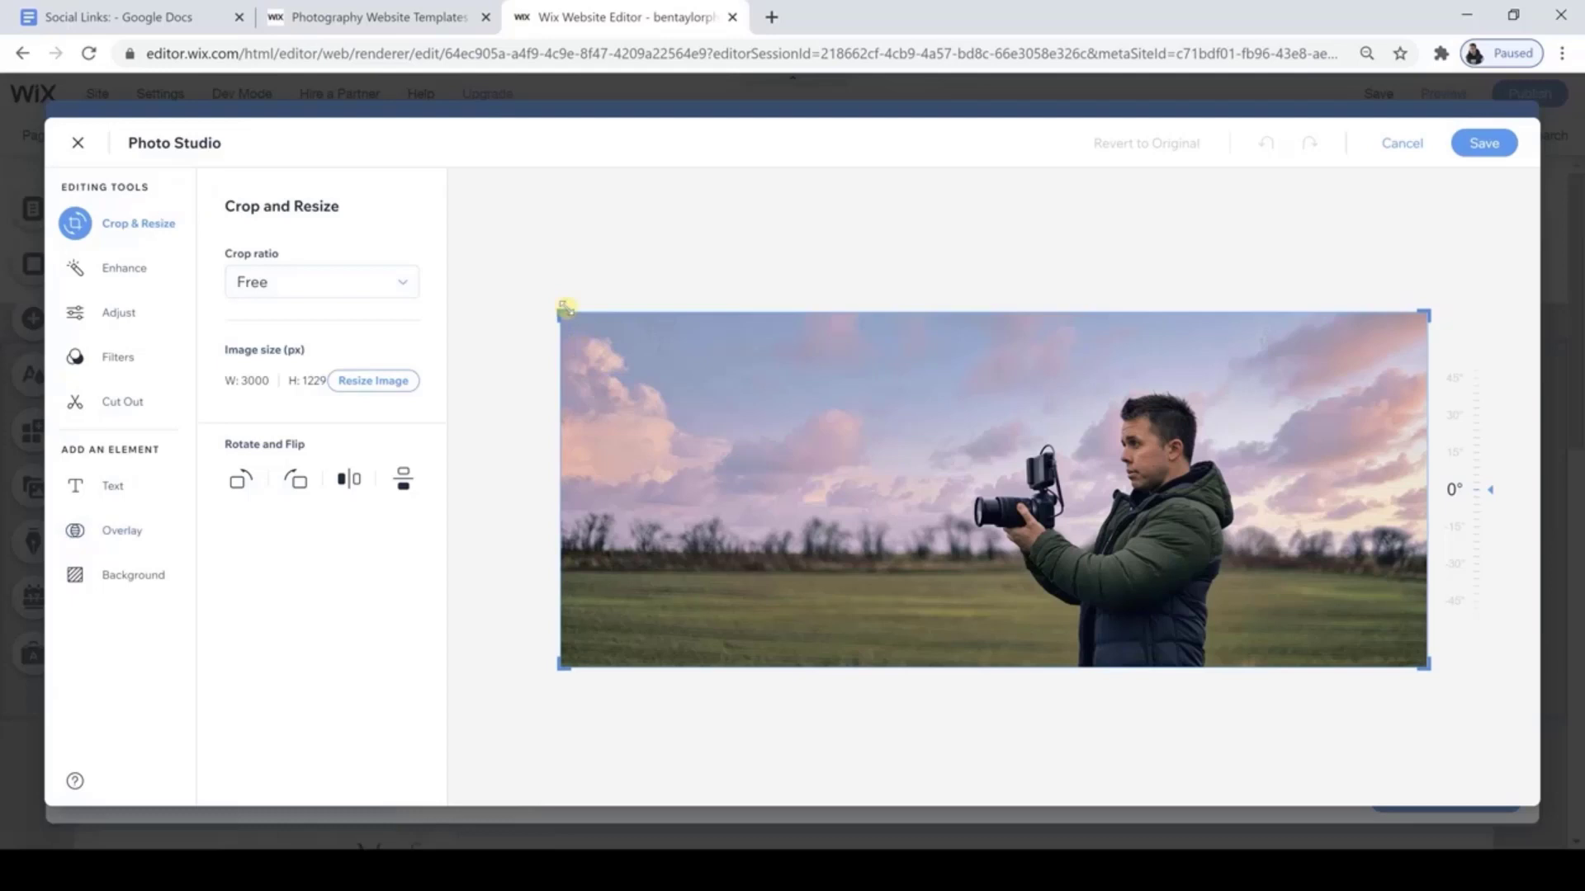
drag(566, 308, 634, 314)
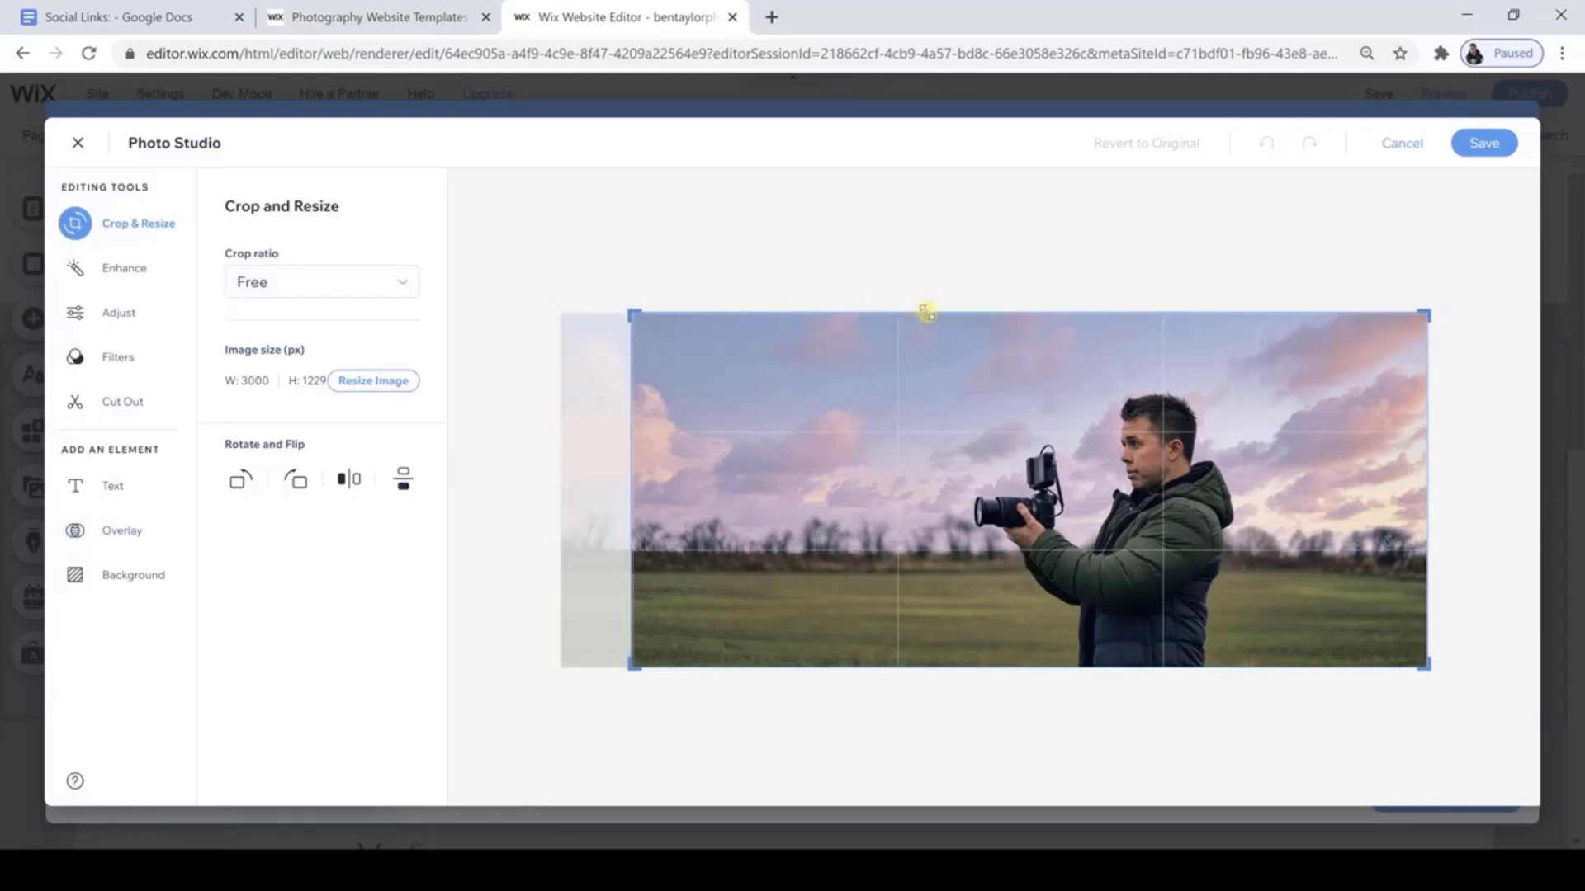
drag(926, 311, 927, 312)
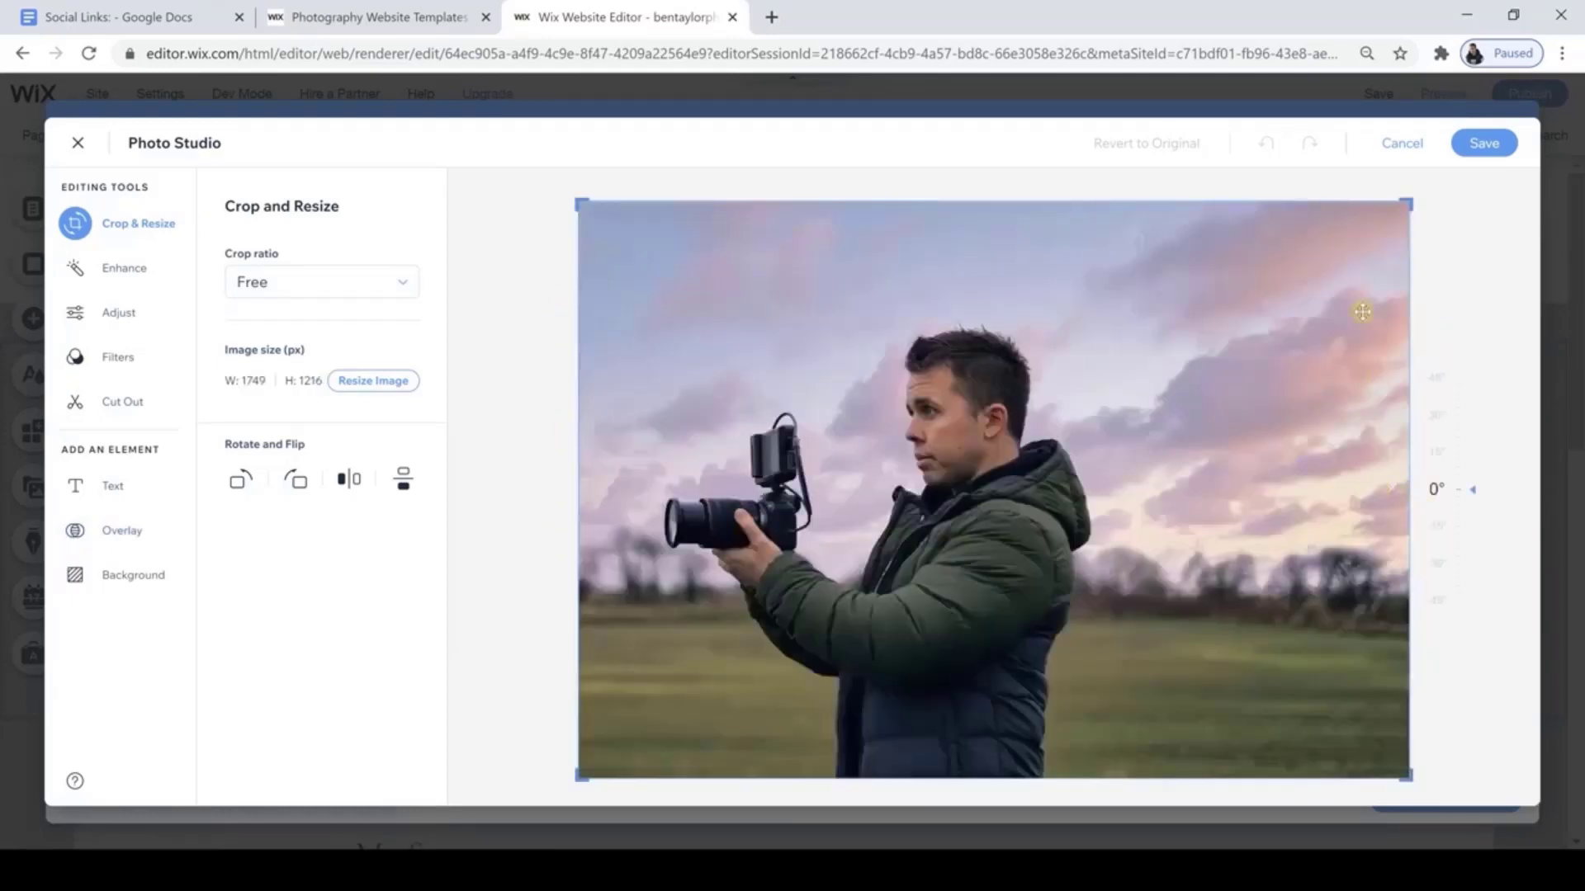
drag(1405, 206, 1288, 223)
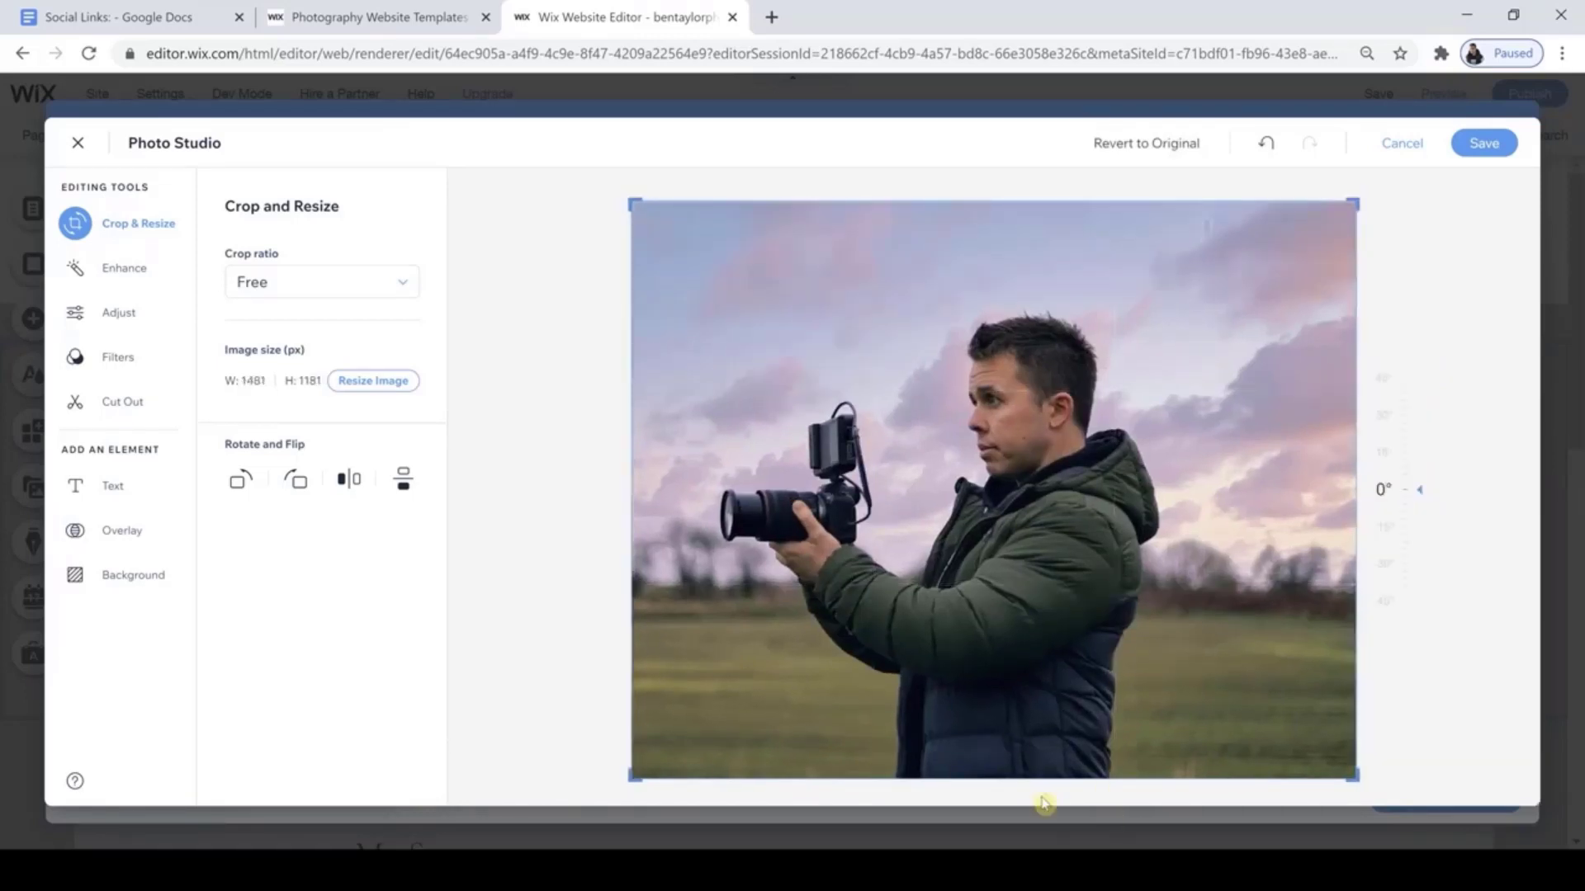
drag(1354, 776, 1356, 751)
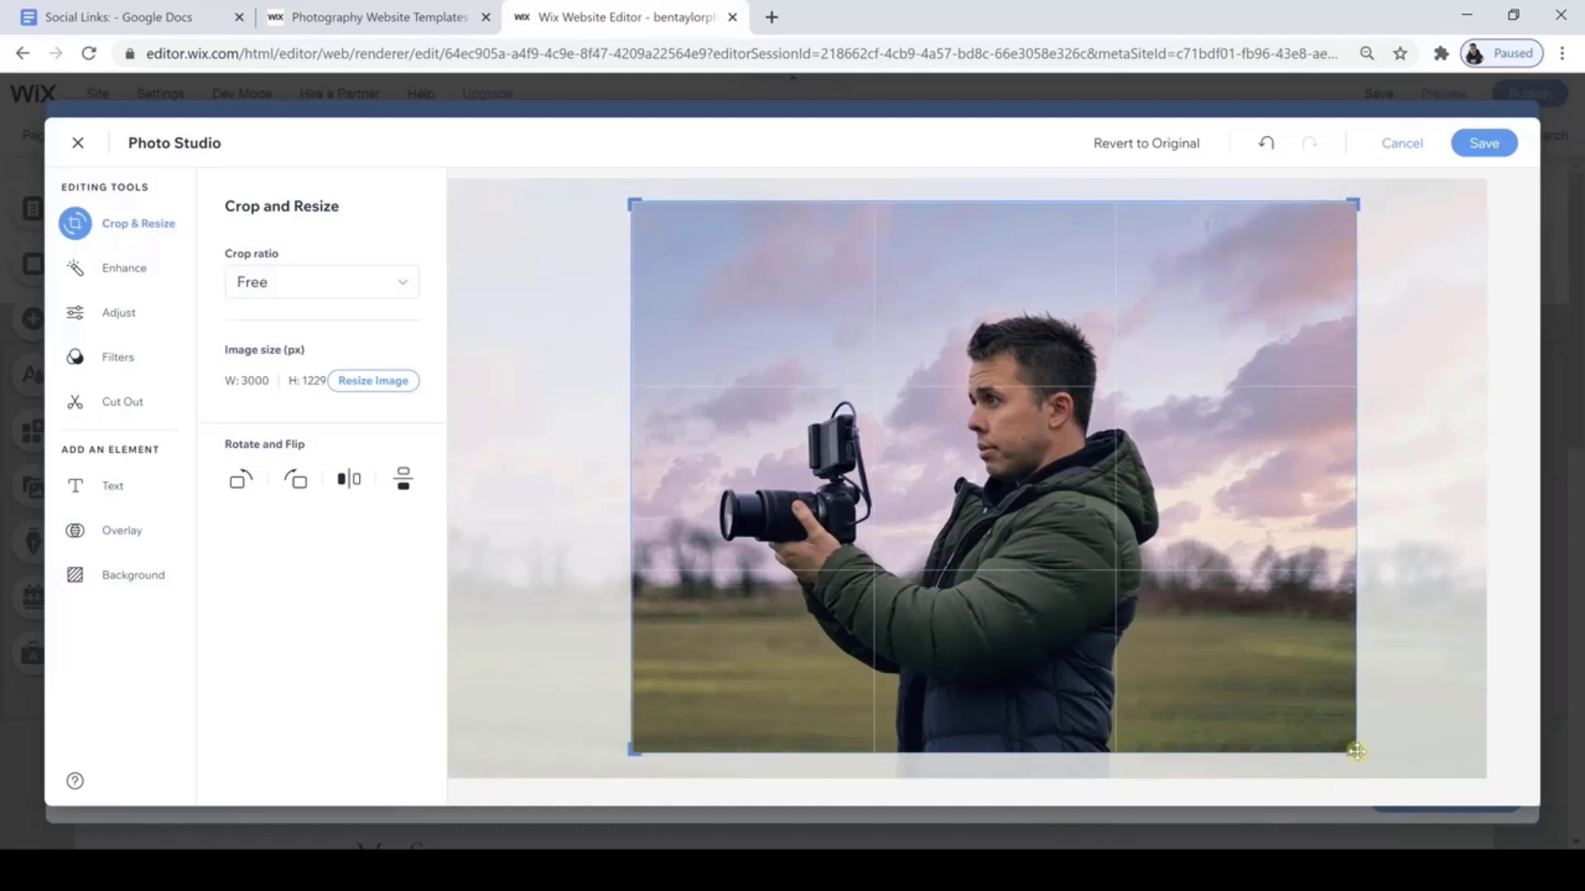
drag(1359, 198, 1346, 198)
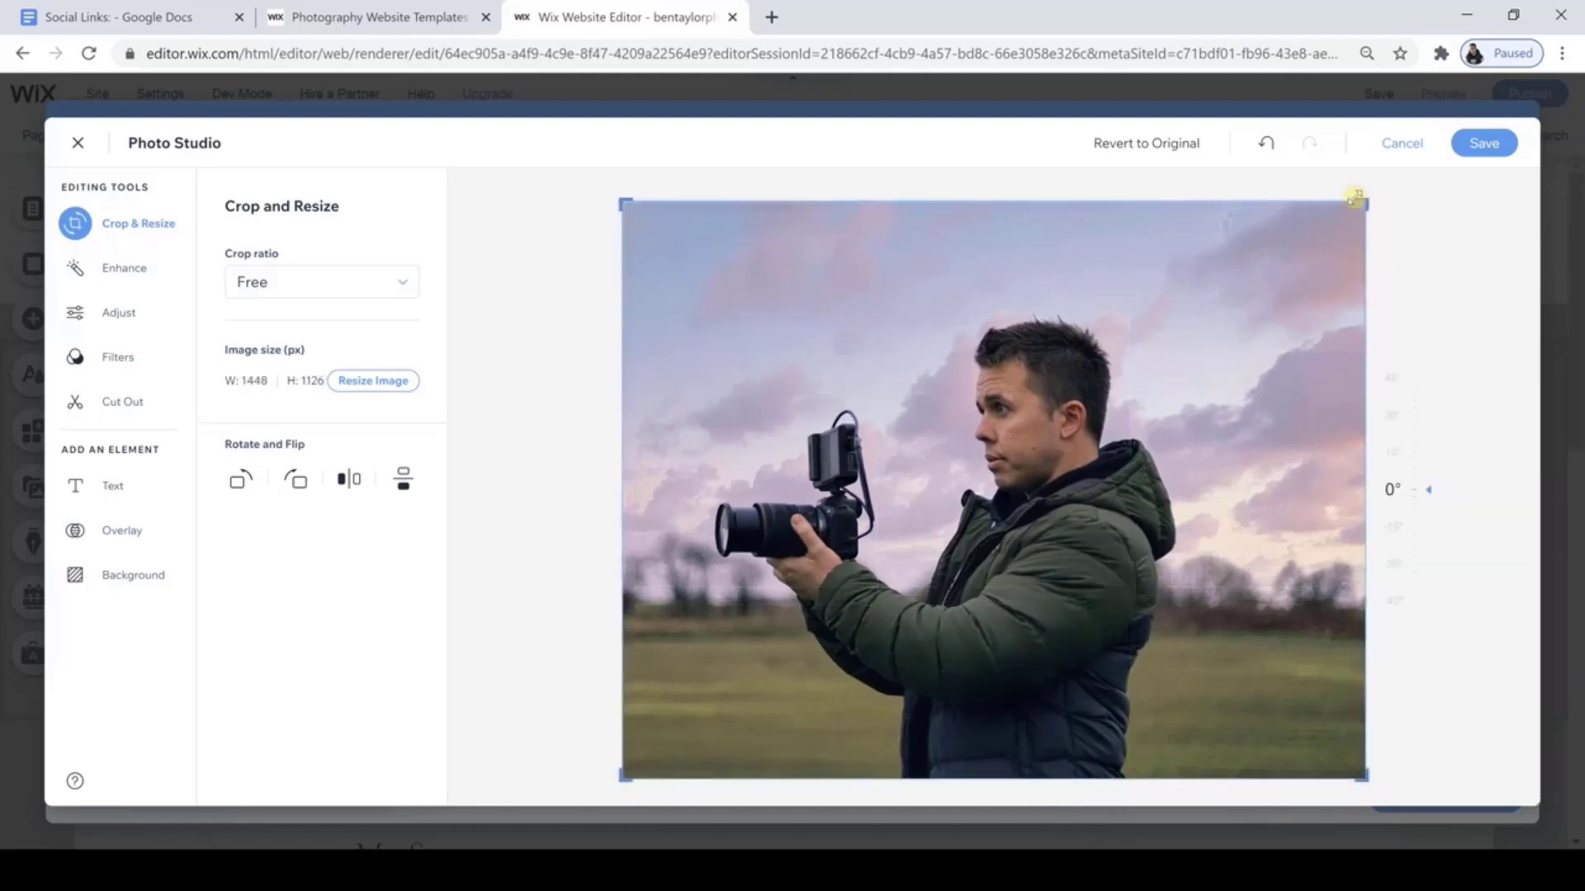
click(1484, 145)
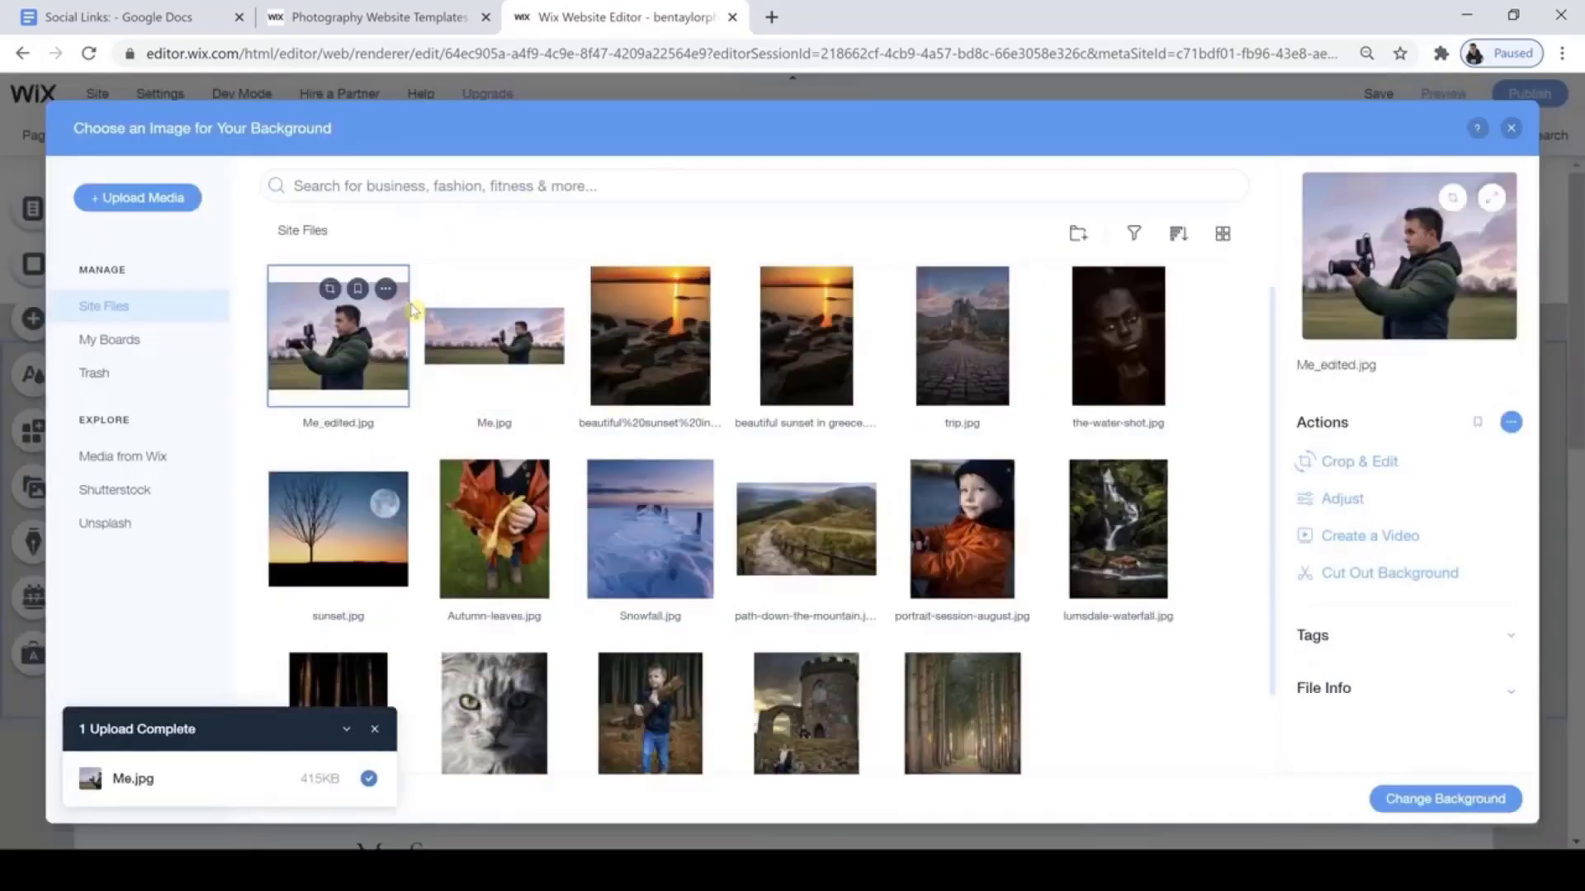
click(1395, 801)
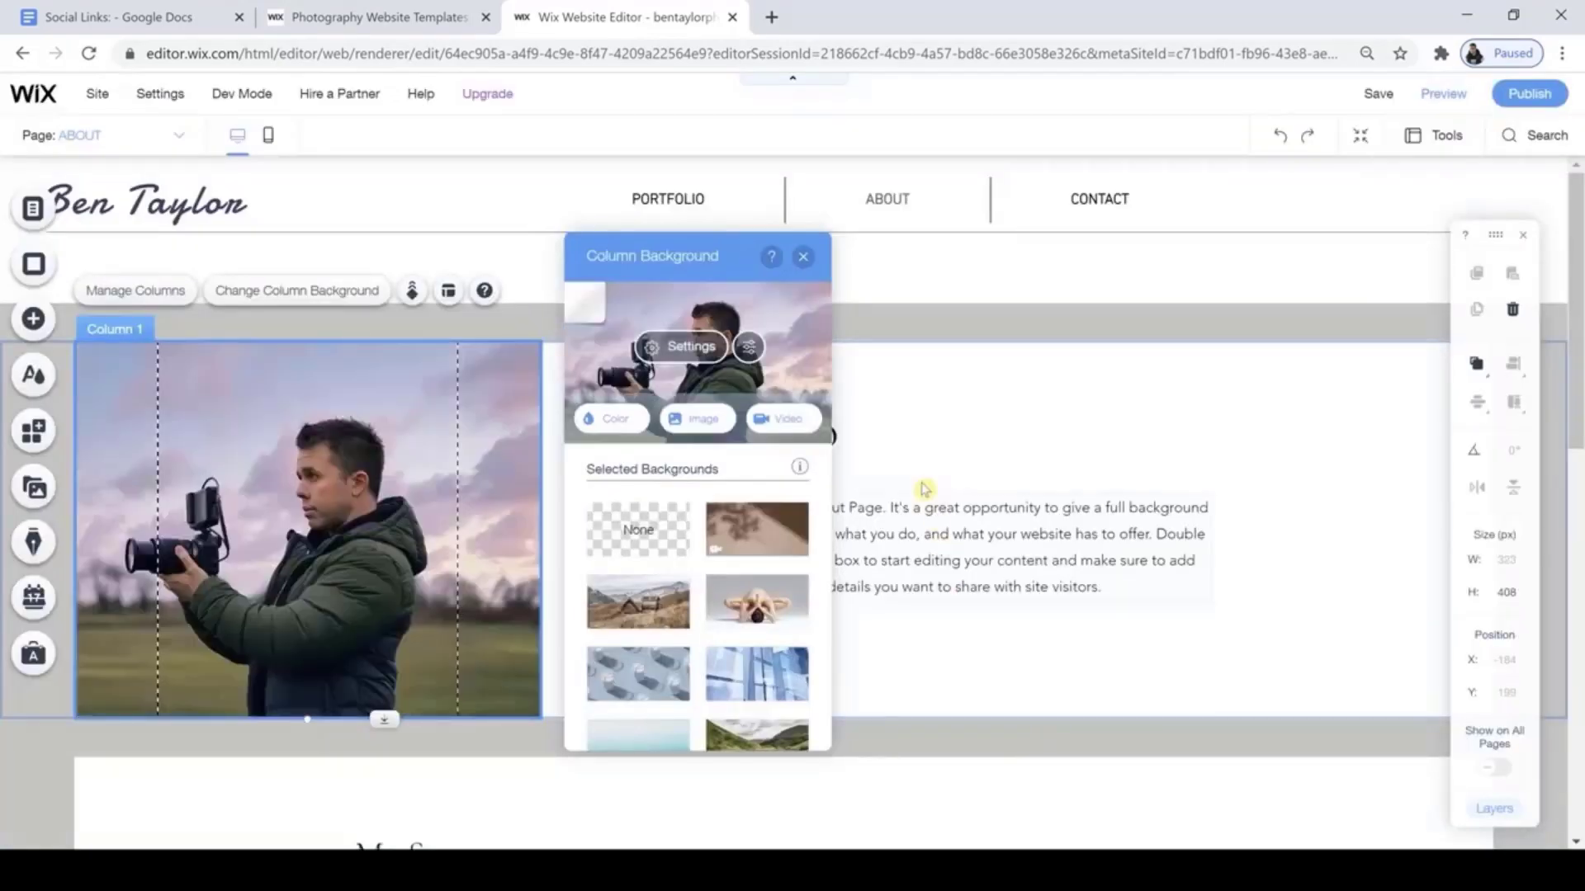
click(803, 258)
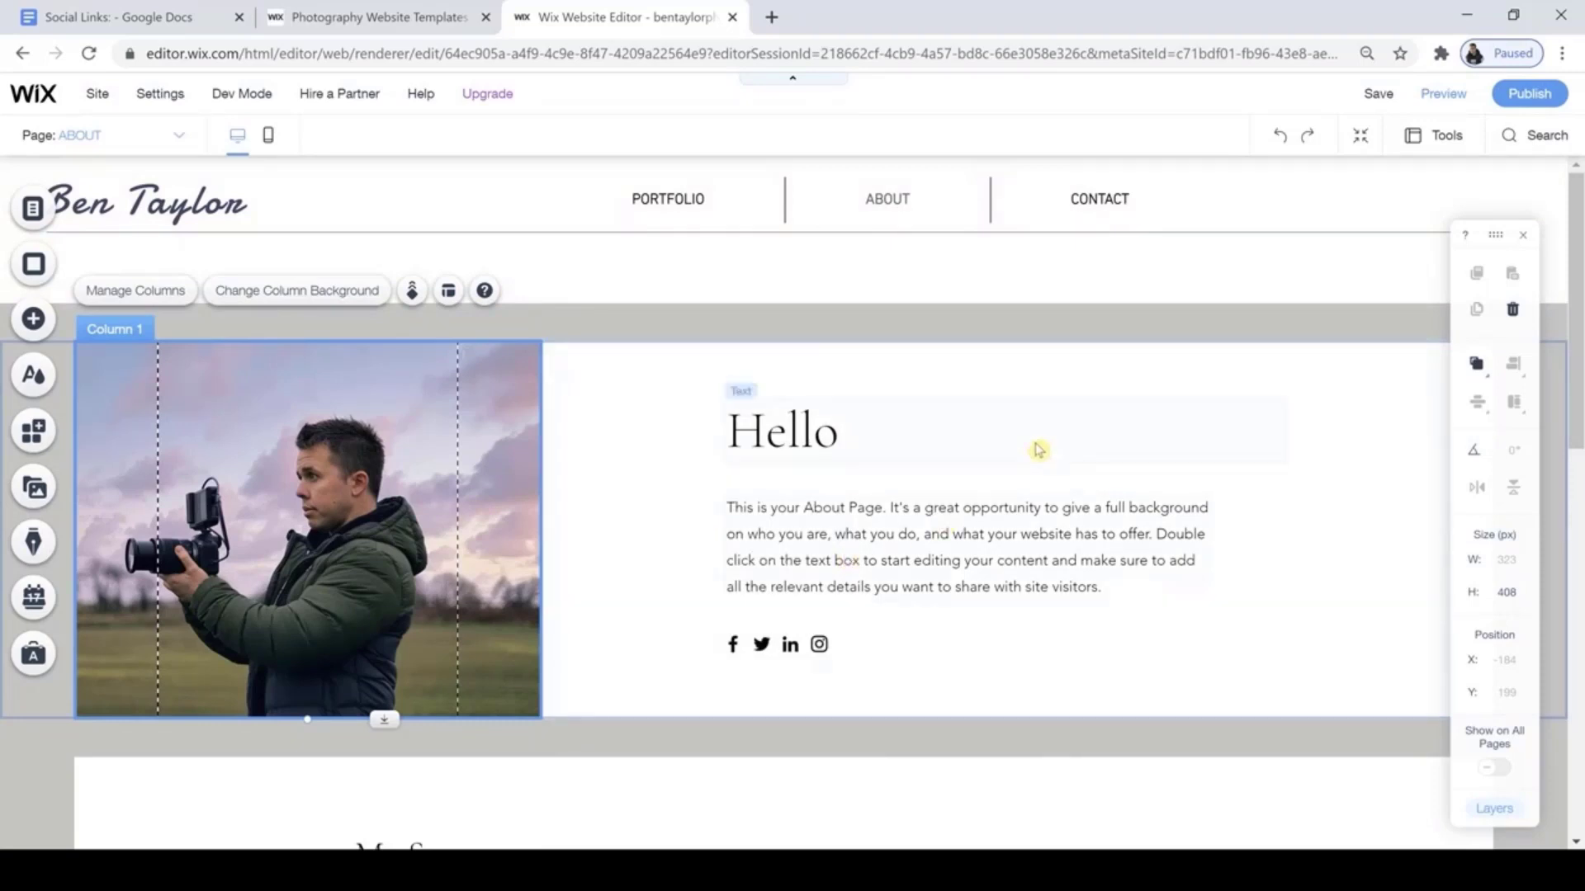
Replace the "Hello" heading with "Hi I'm" followed by the photographer's first name.
click(822, 433)
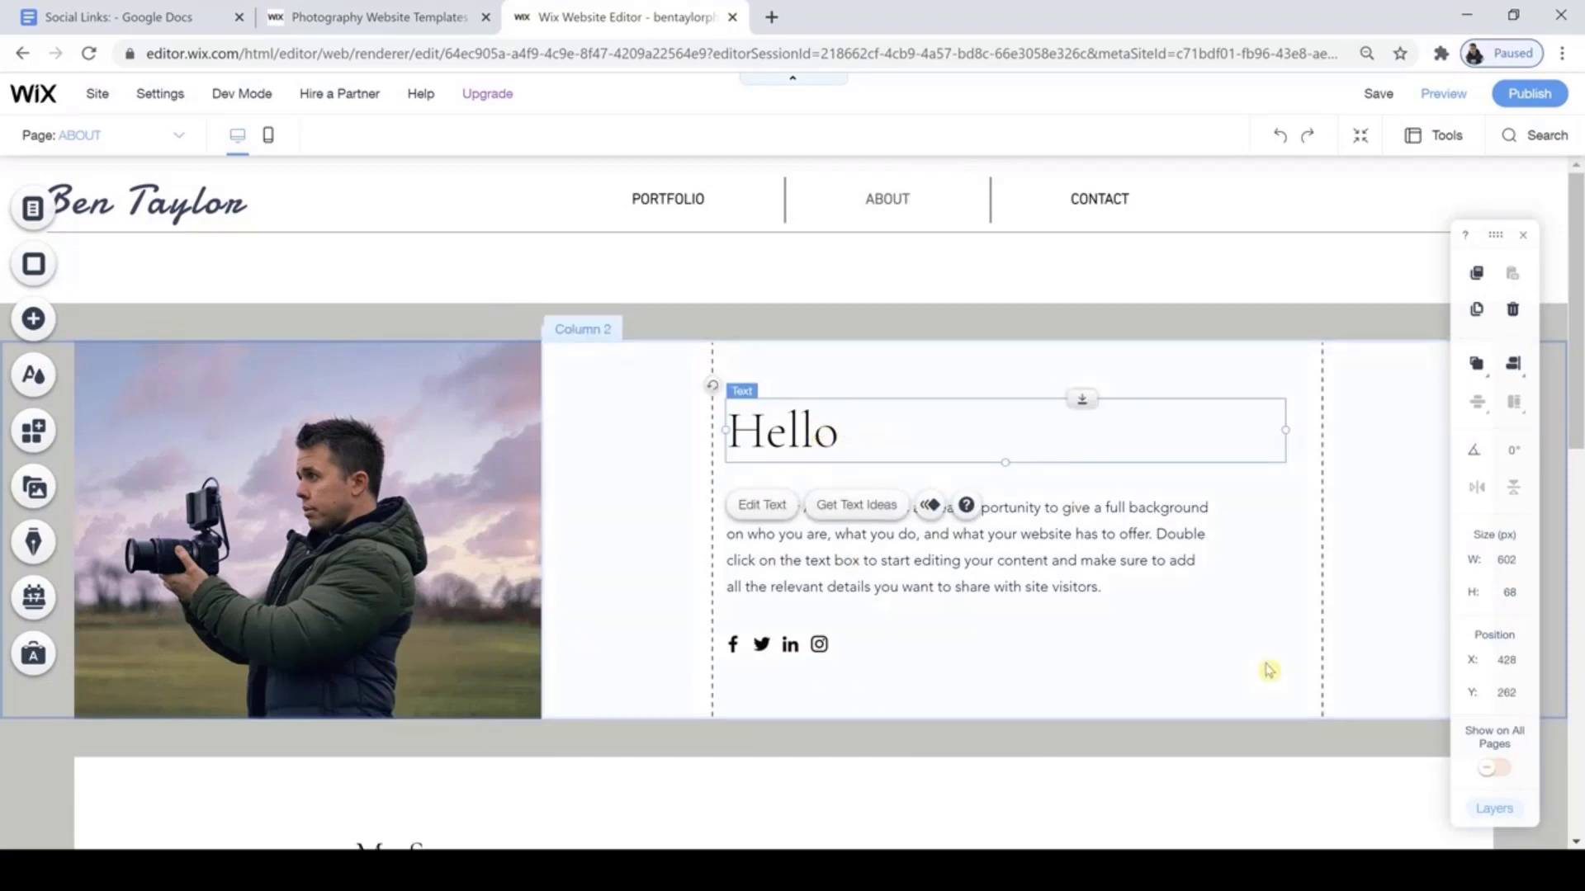
click(762, 504)
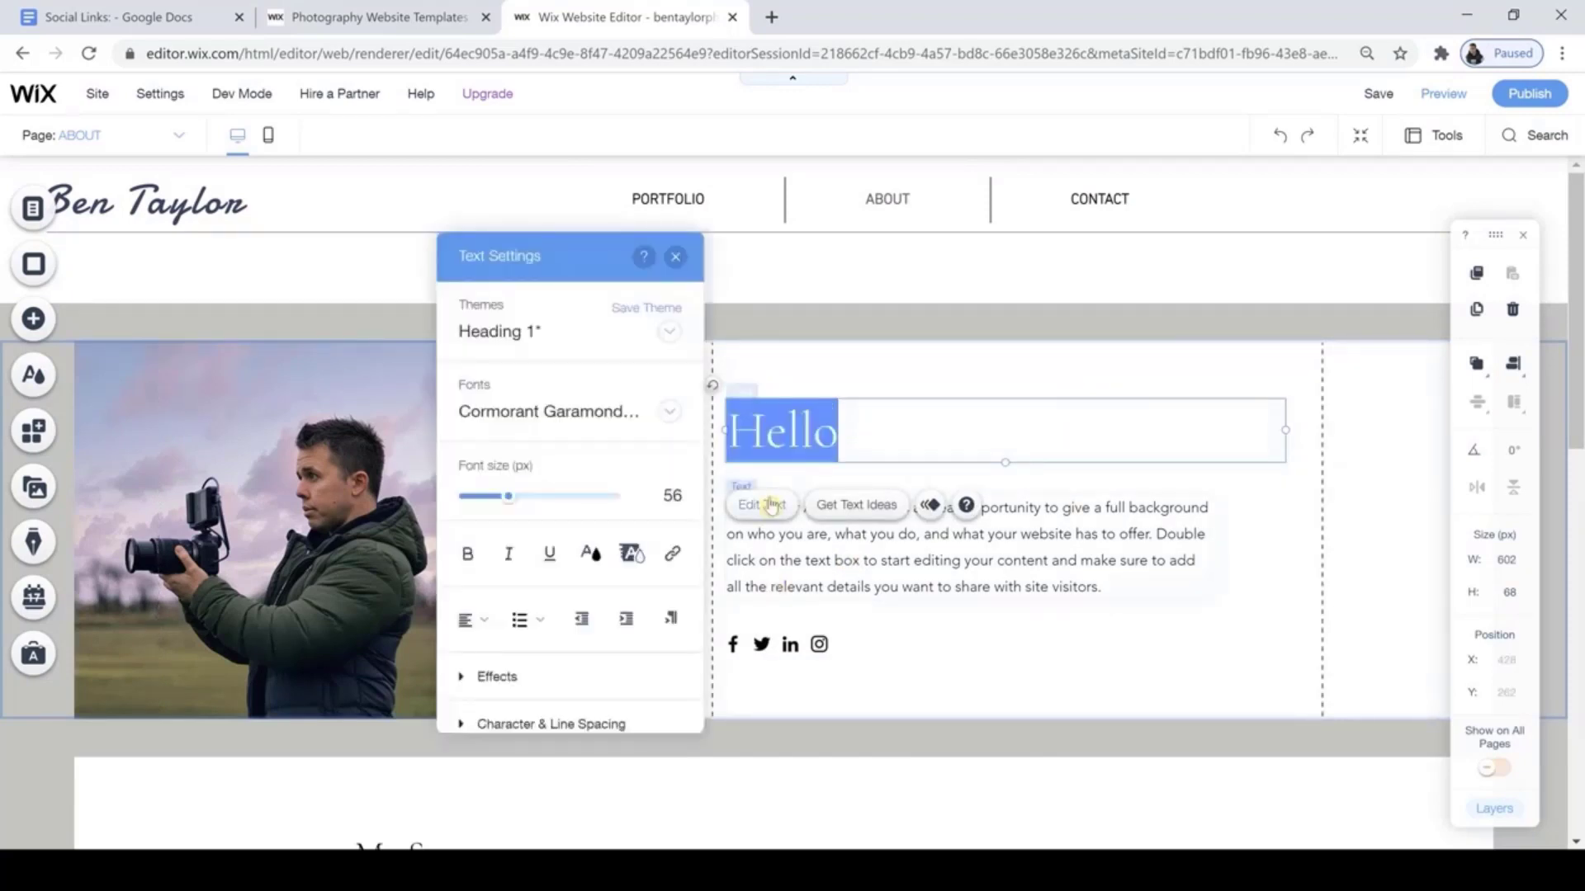
text(Hi I'm )
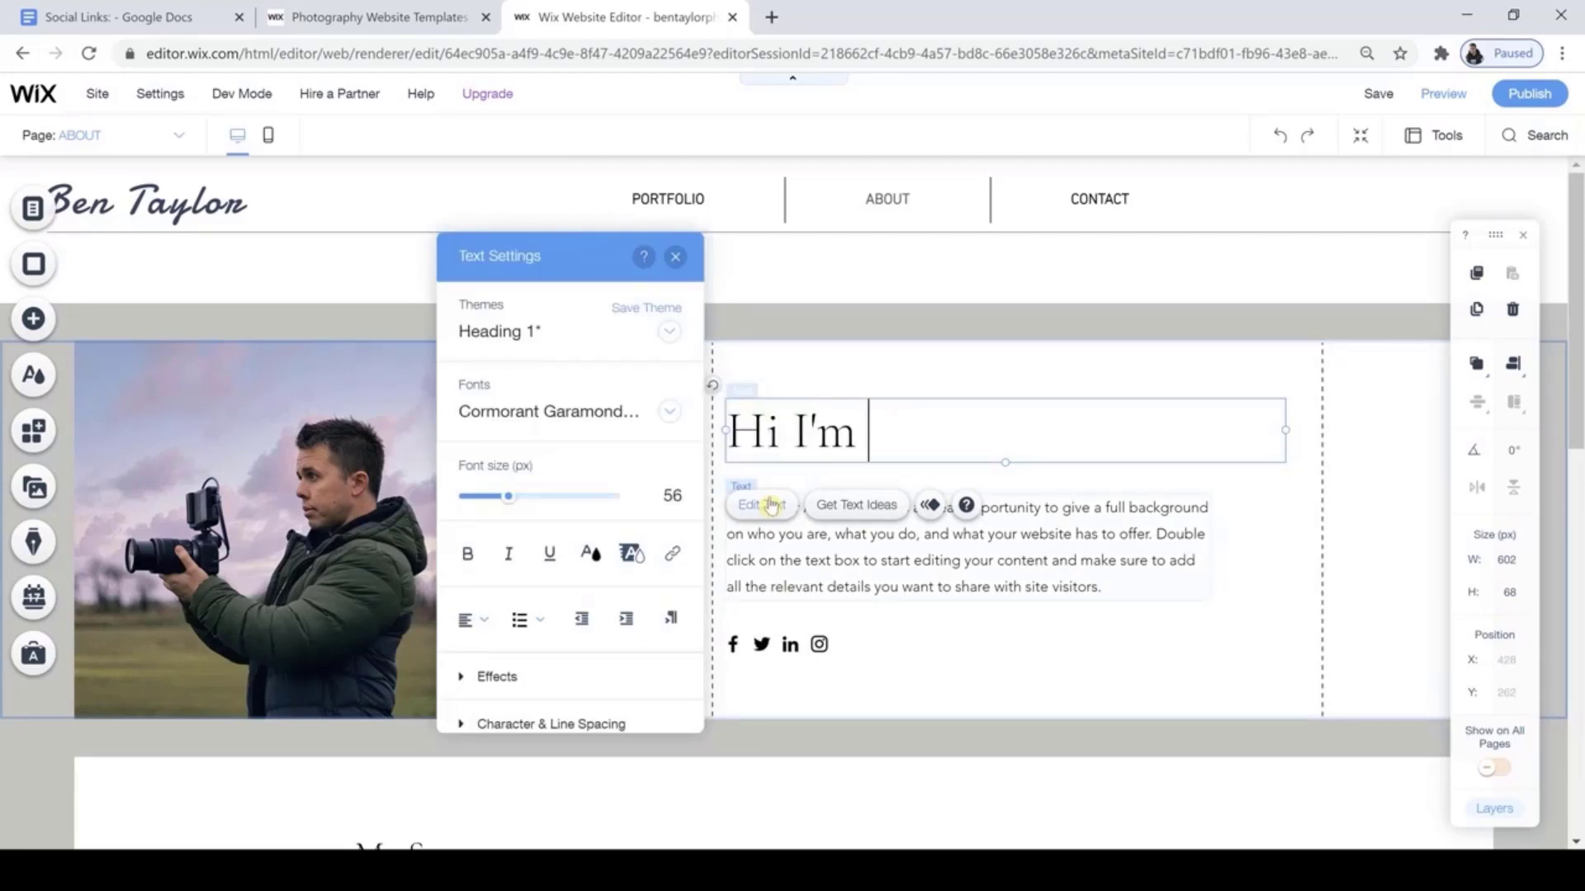
text(Ben)
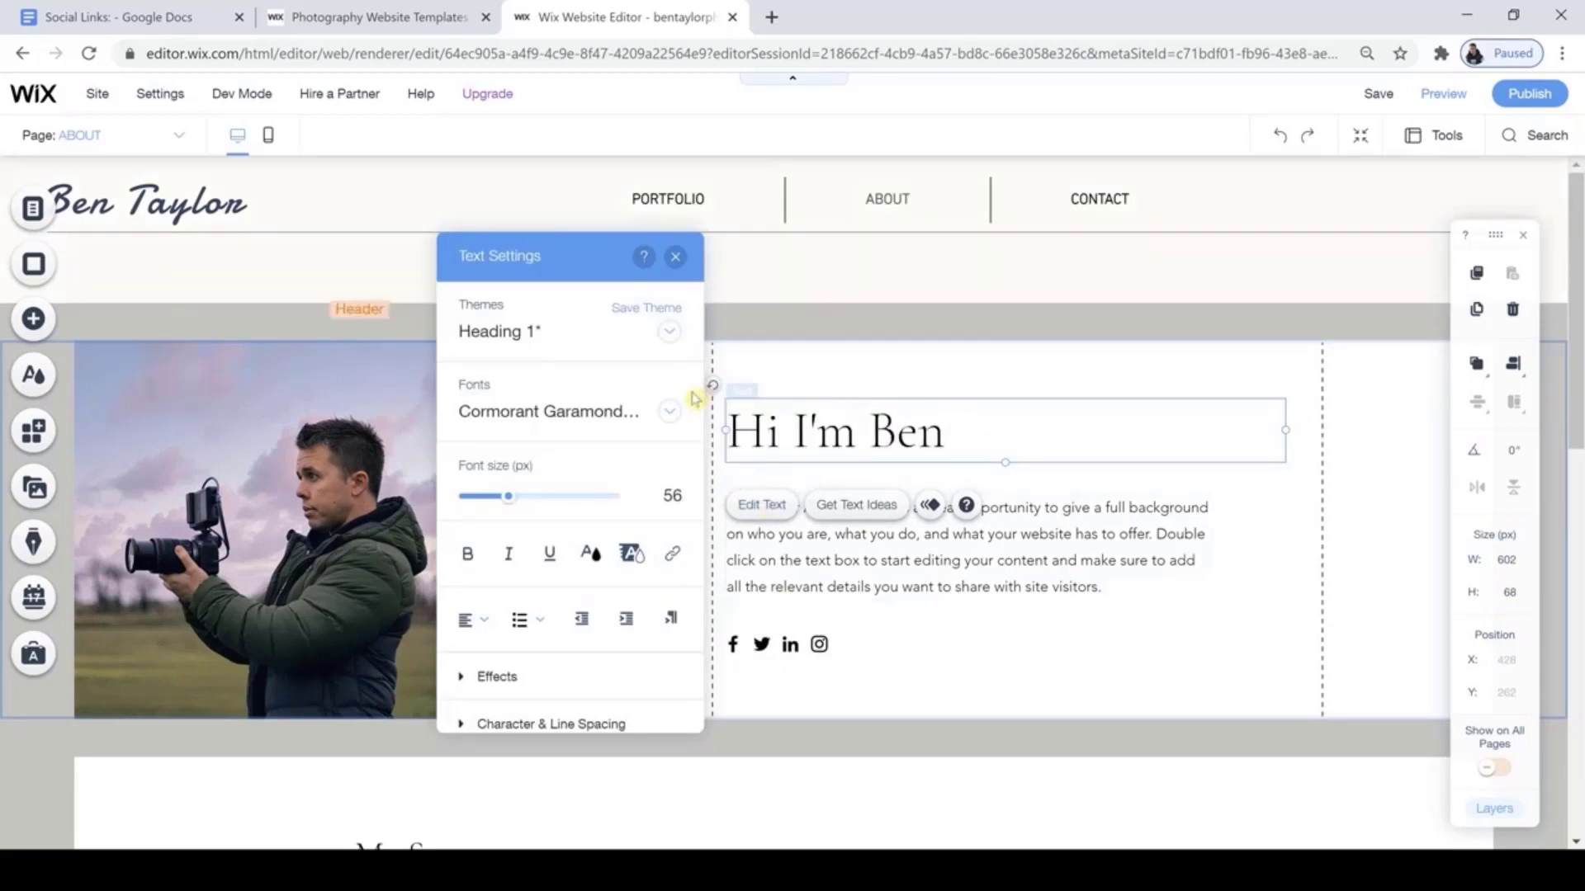
Set the font of the whole greeting heading to Damion.
click(670, 411)
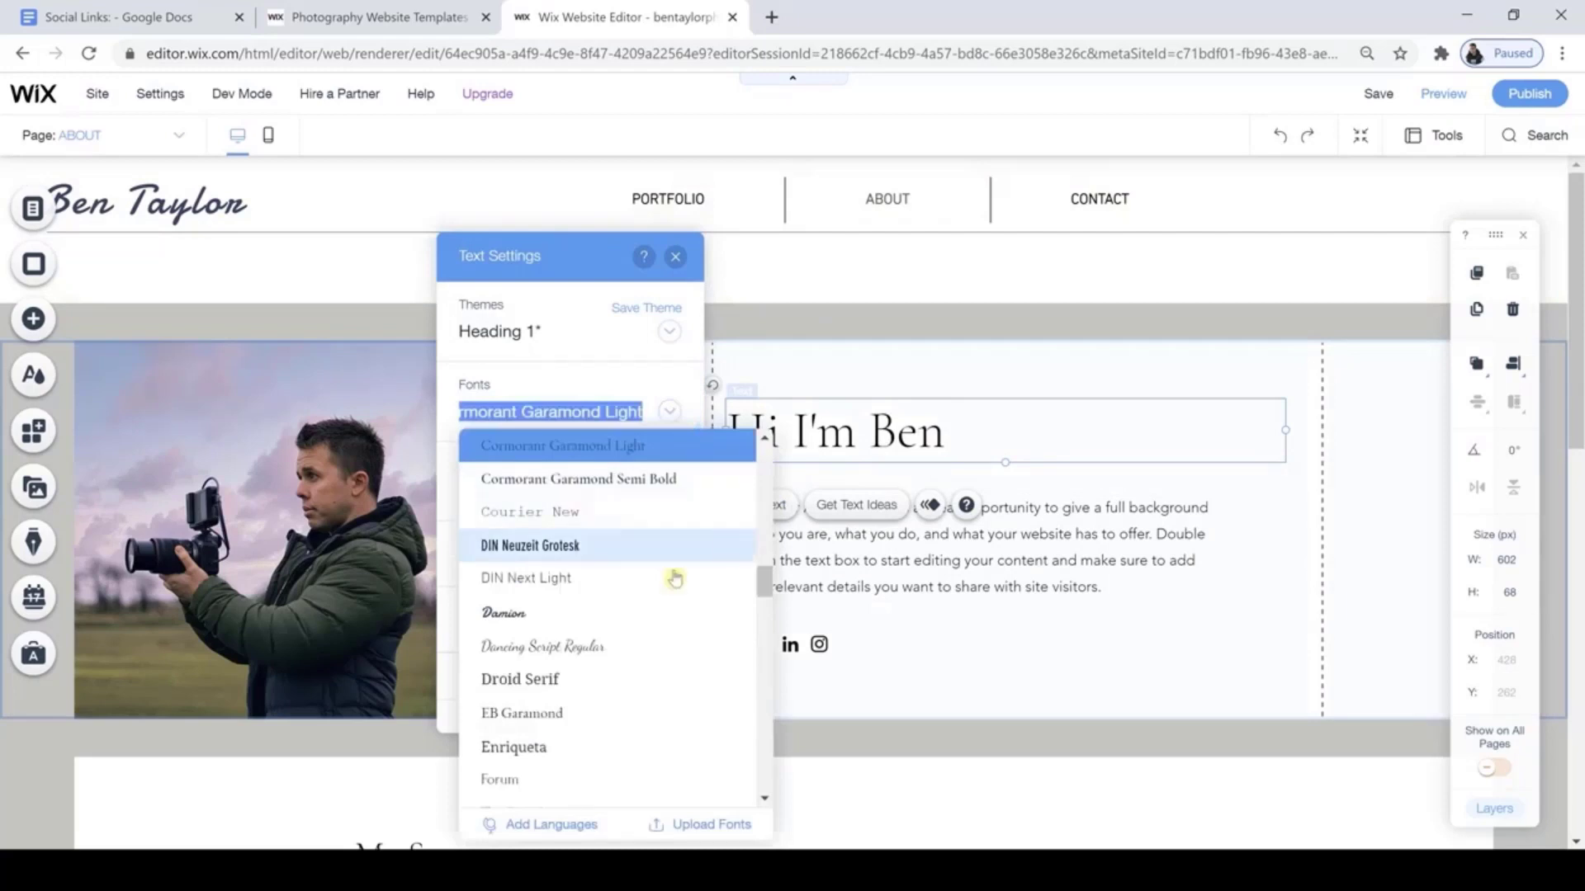
click(606, 613)
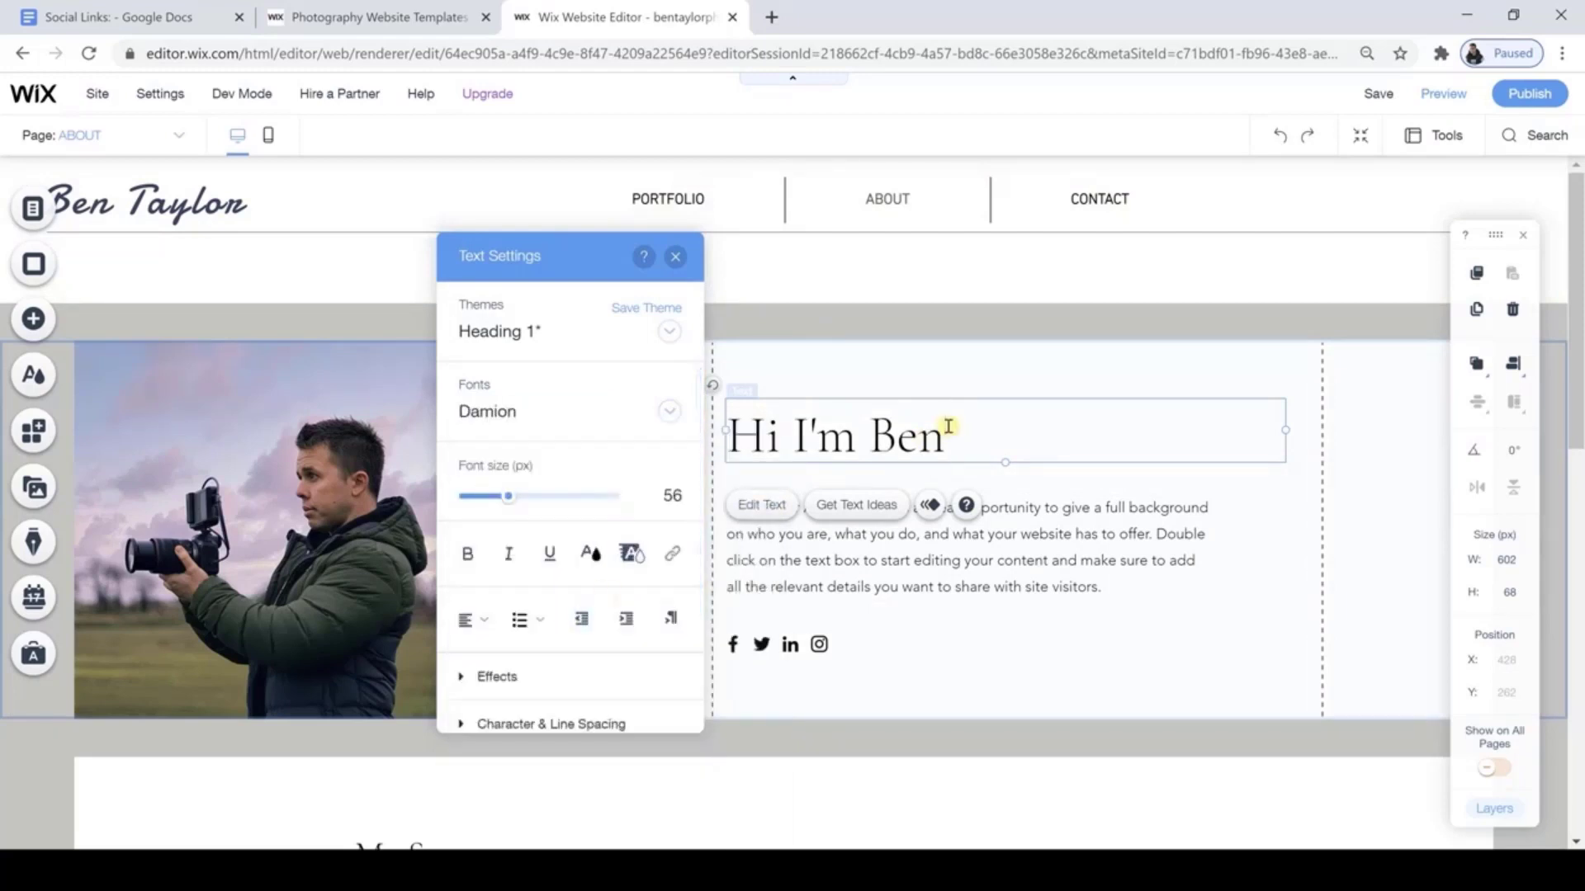
drag(947, 435, 726, 436)
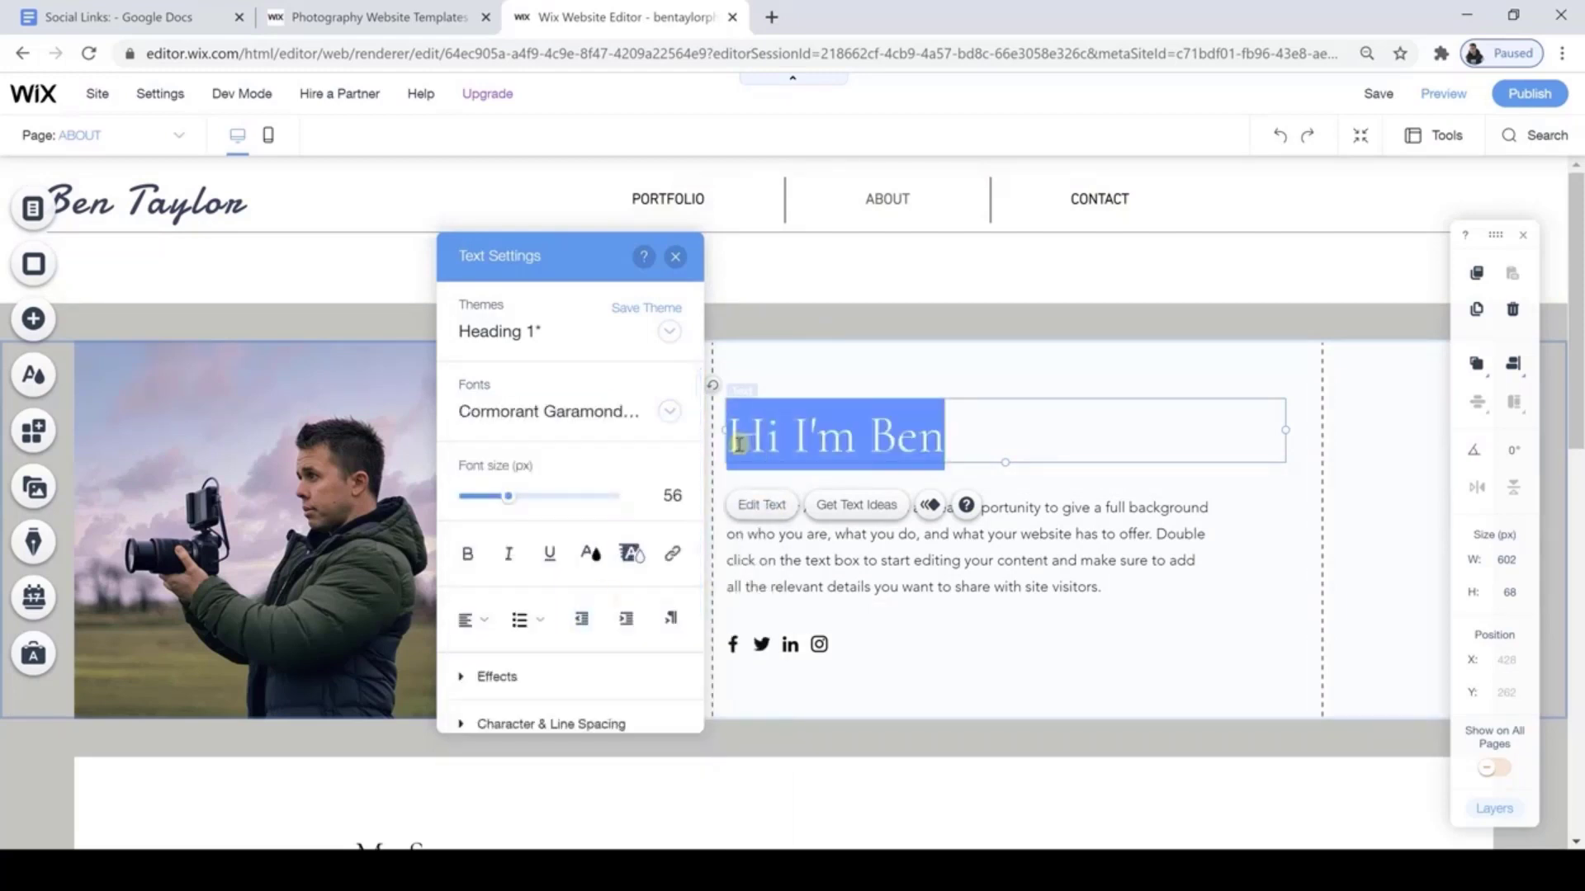
click(670, 411)
click(561, 579)
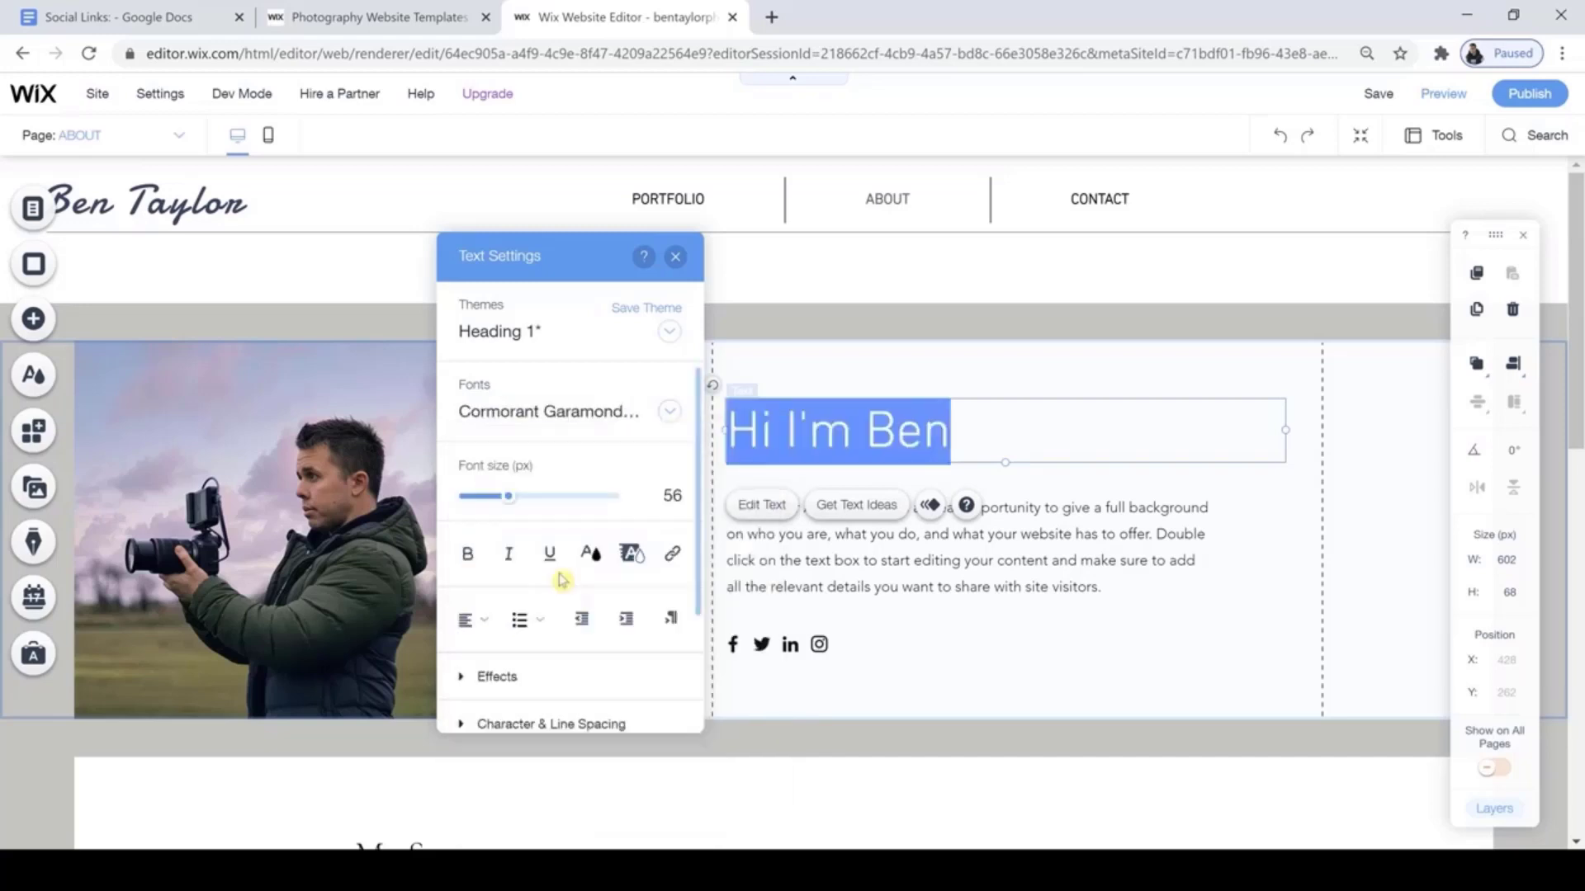
click(669, 412)
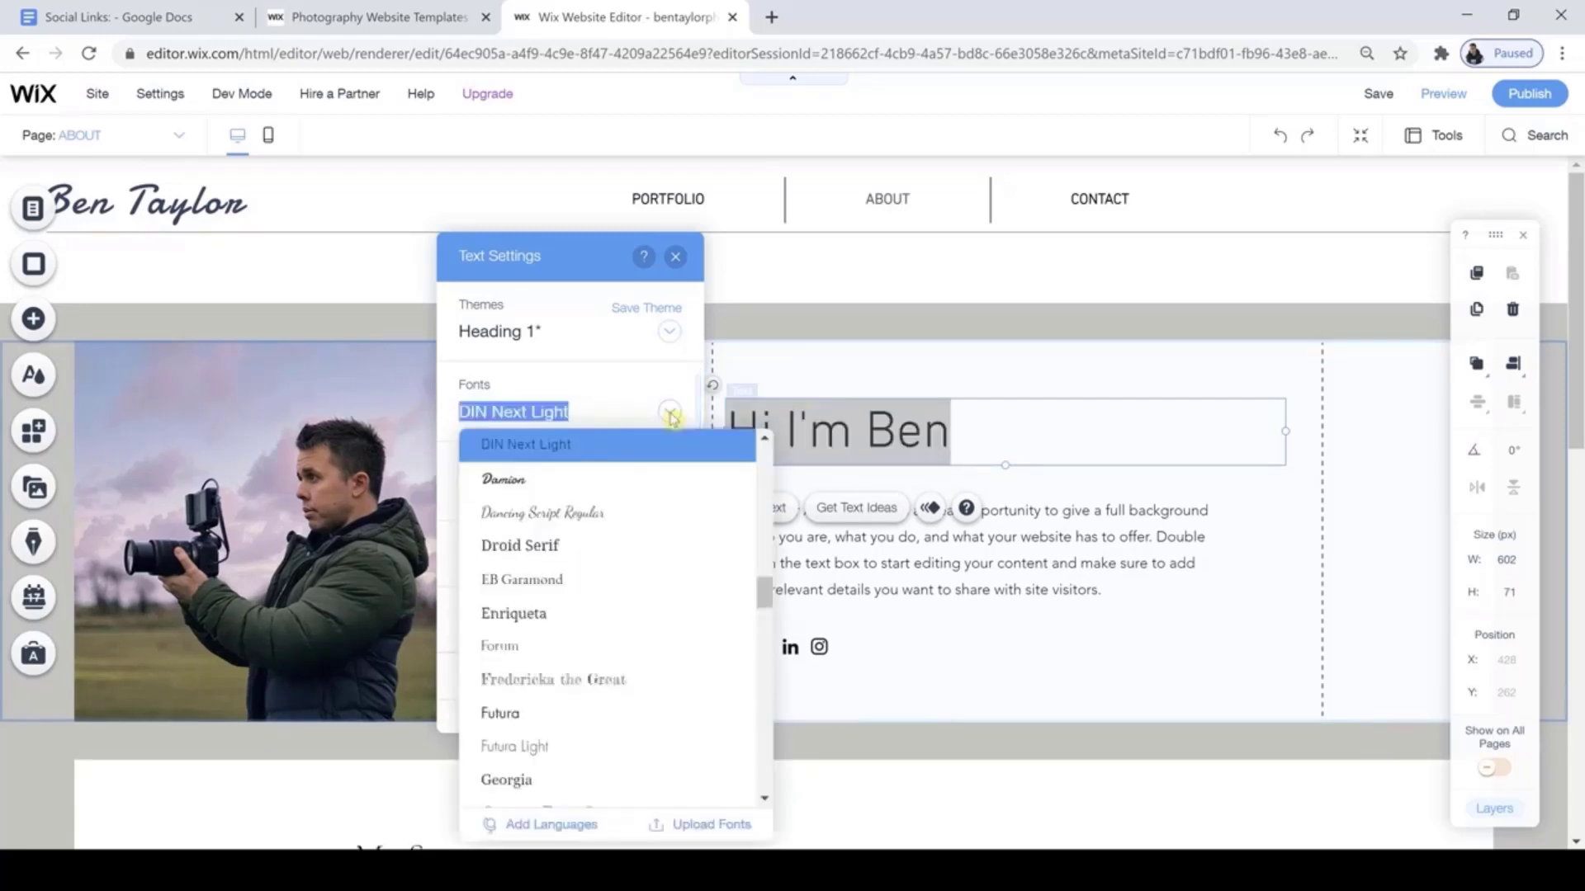
click(550, 482)
click(1261, 582)
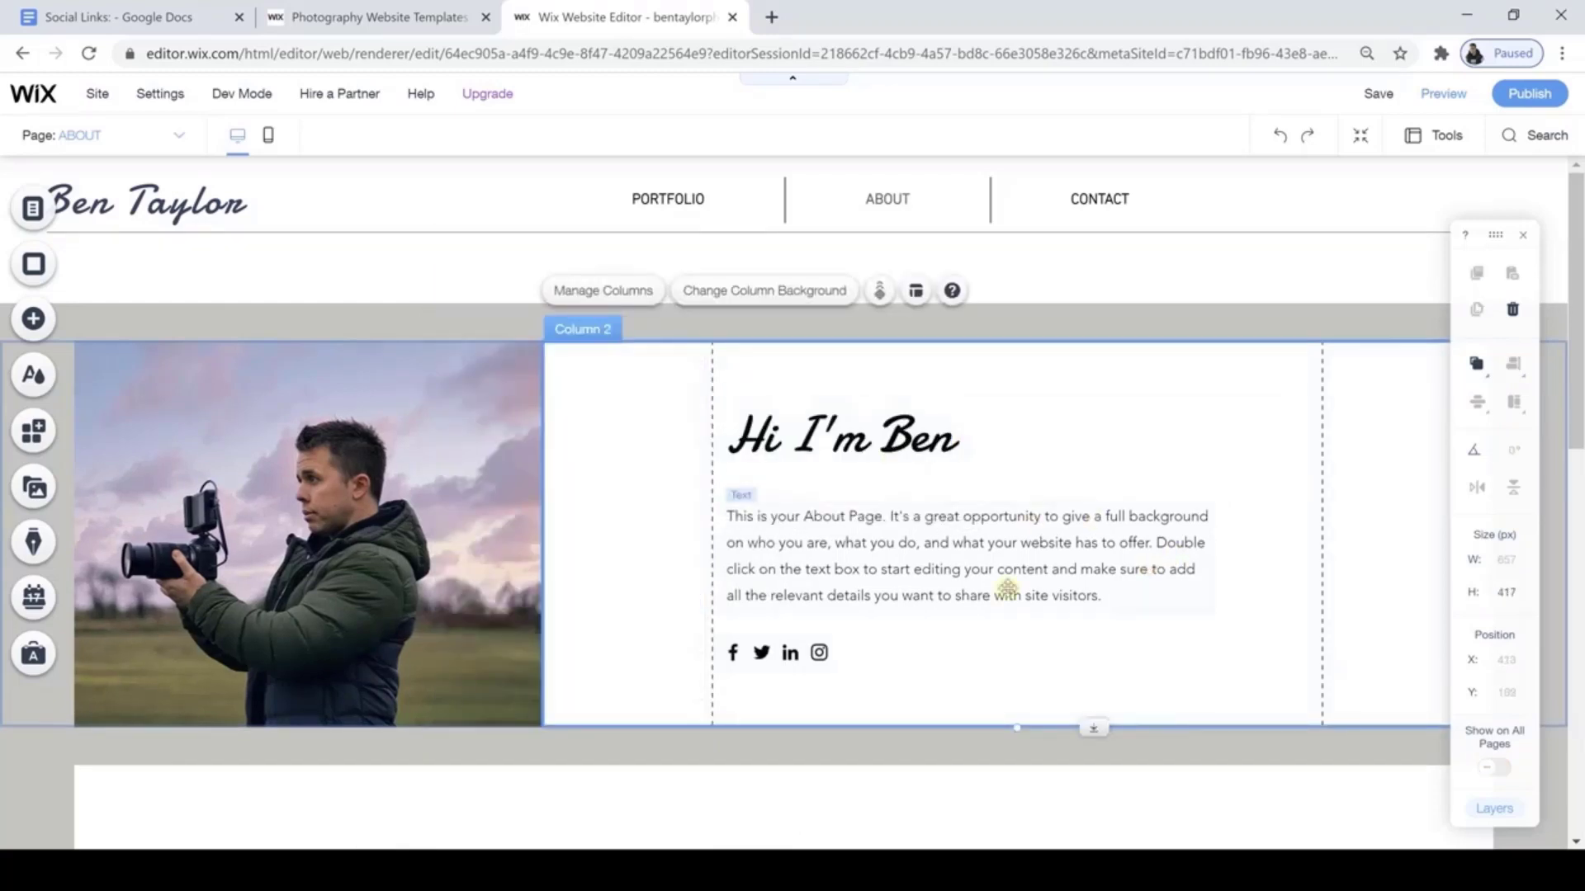
Replace the About paragraph with the introductory photographer sentence, up to "United Kingdom", copied from the Social Links document in Google Docs.
click(885, 566)
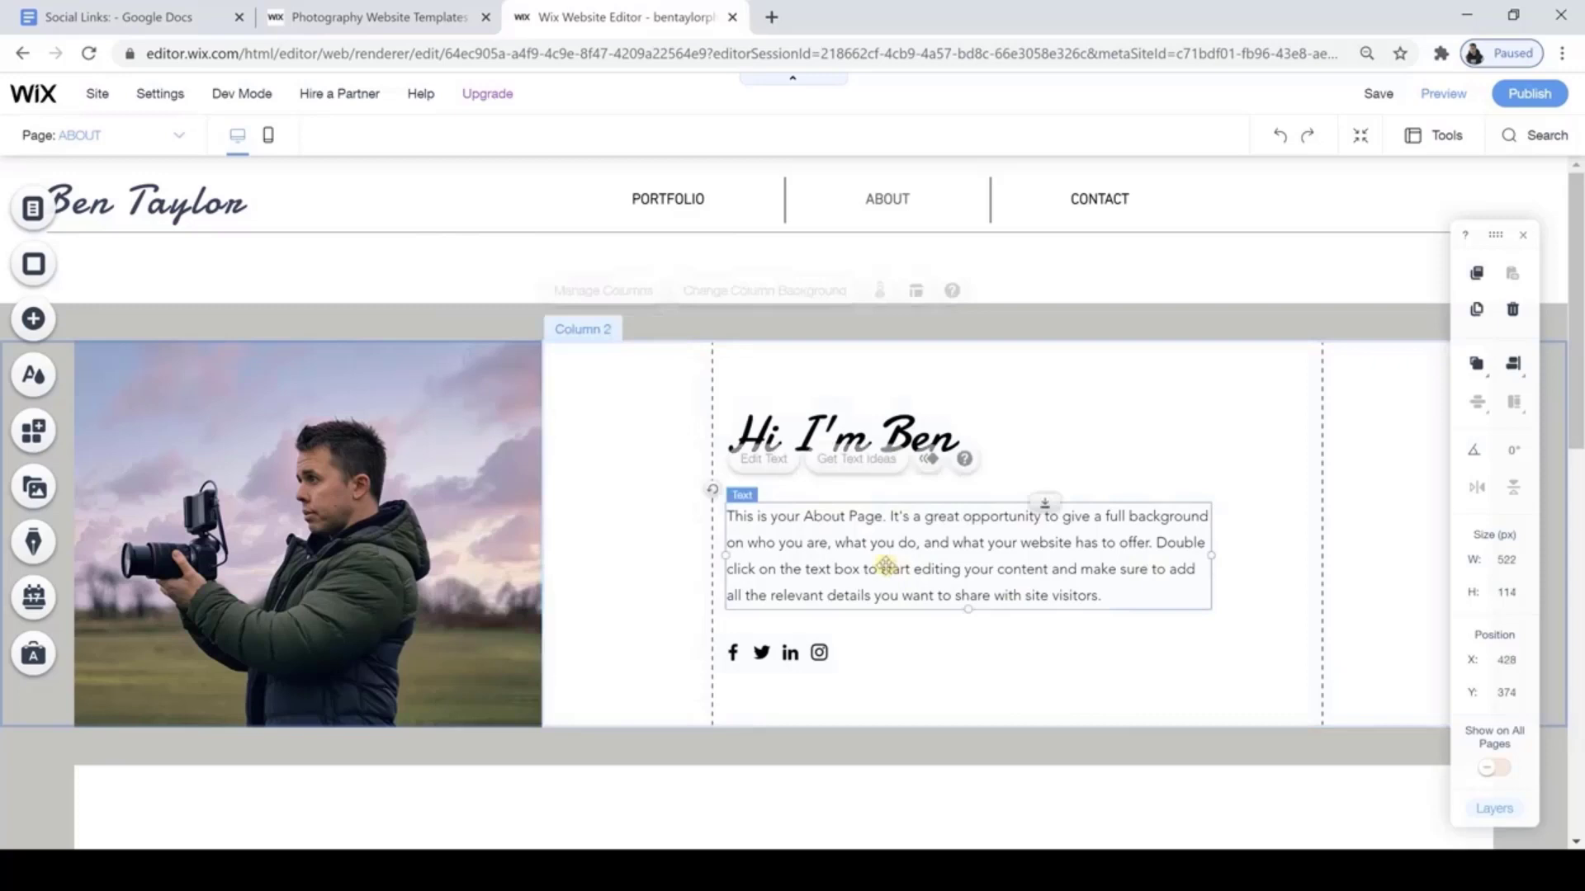
click(771, 457)
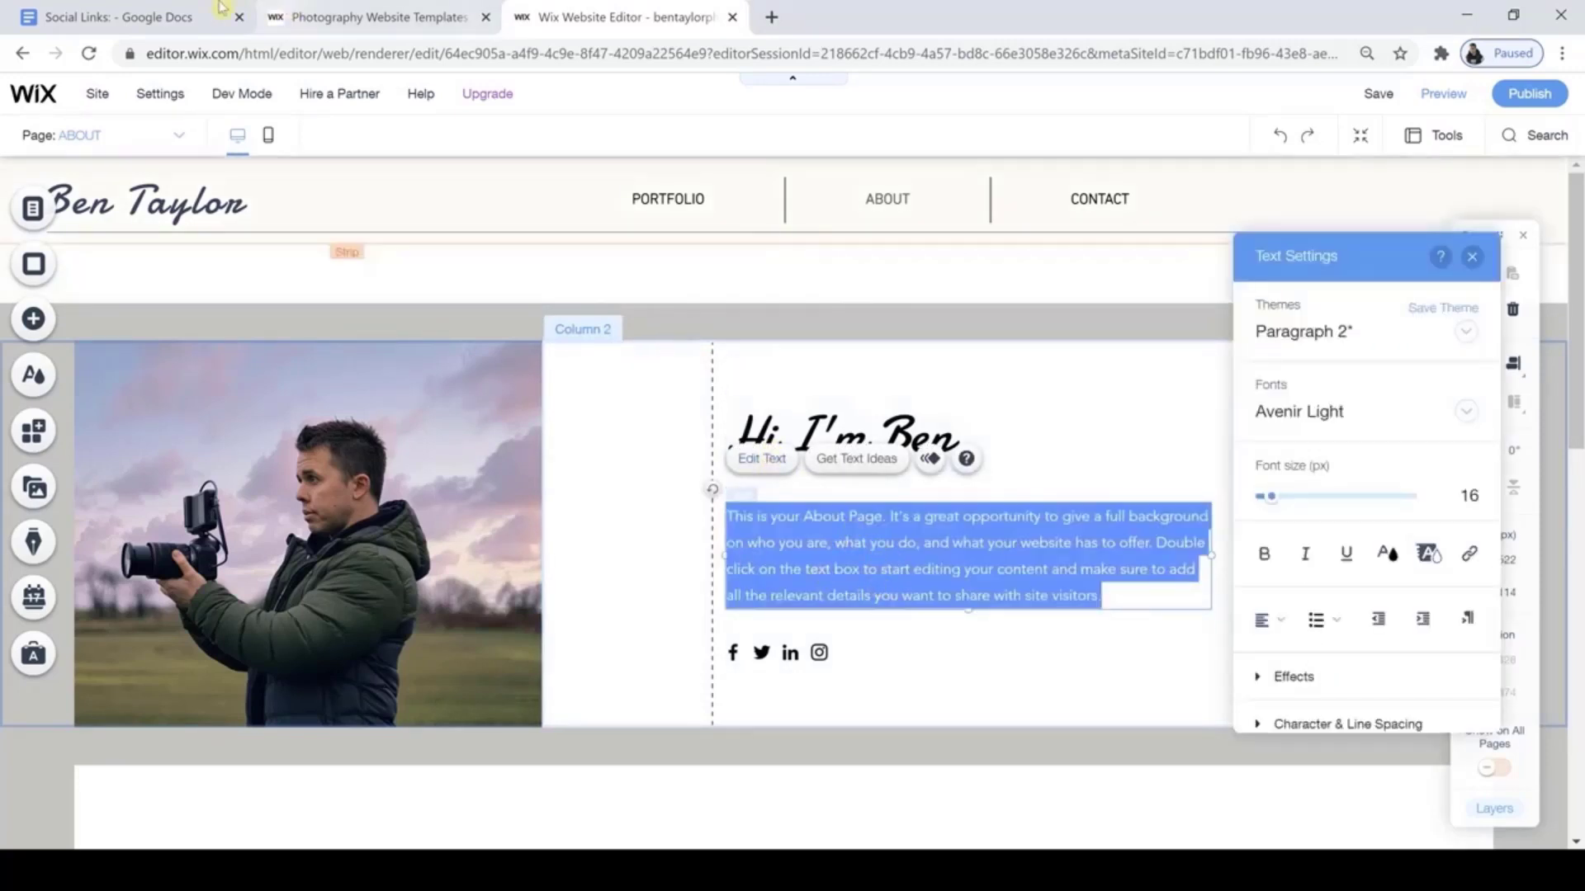
click(170, 16)
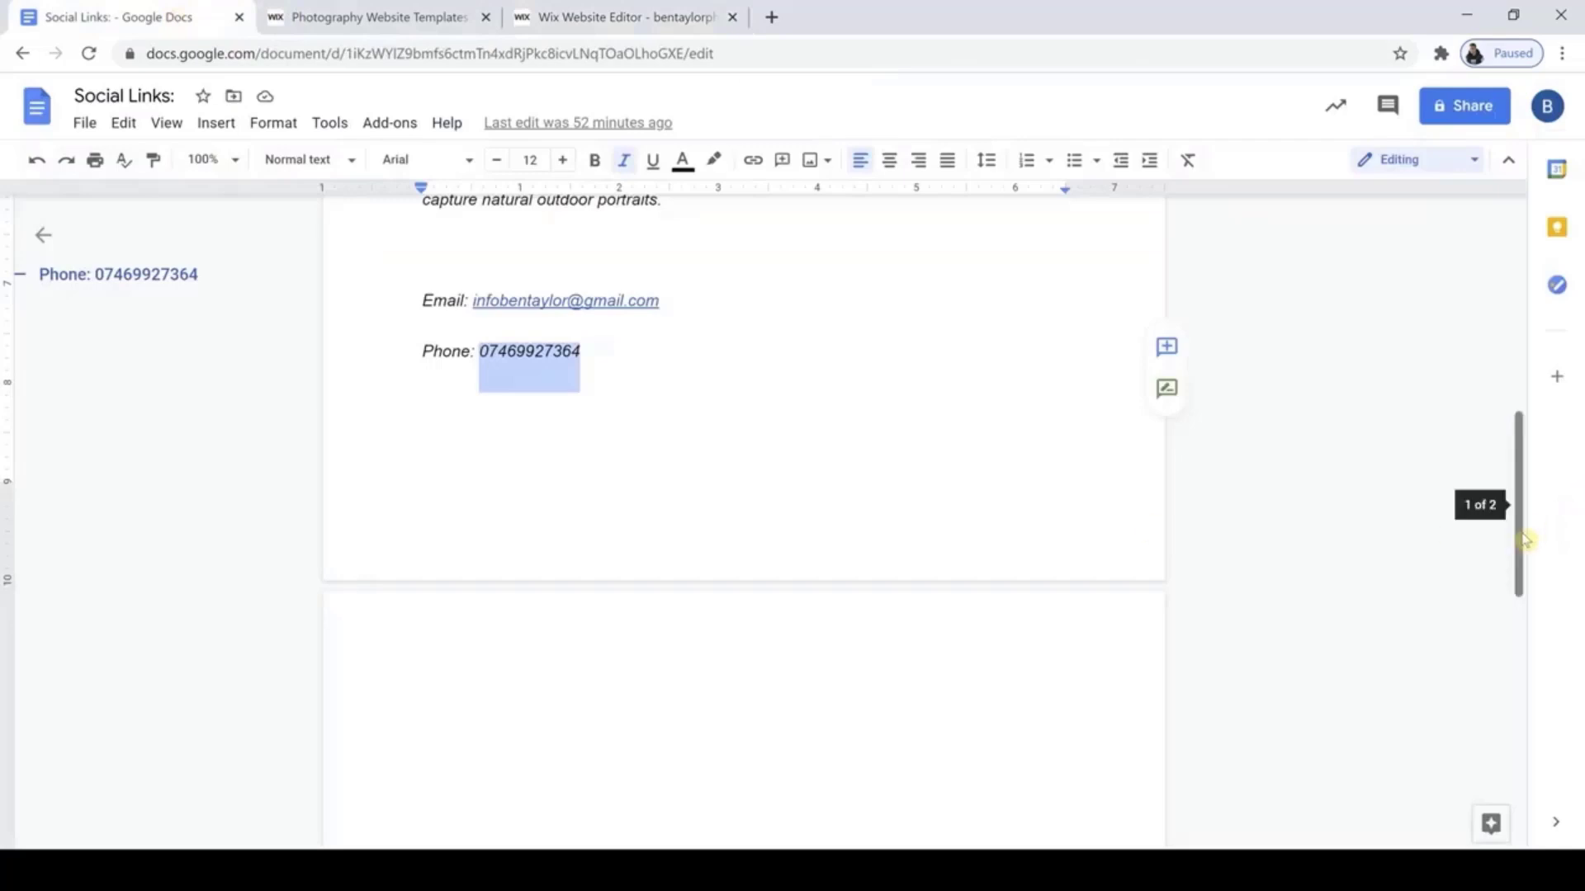
drag(1528, 541, 1528, 318)
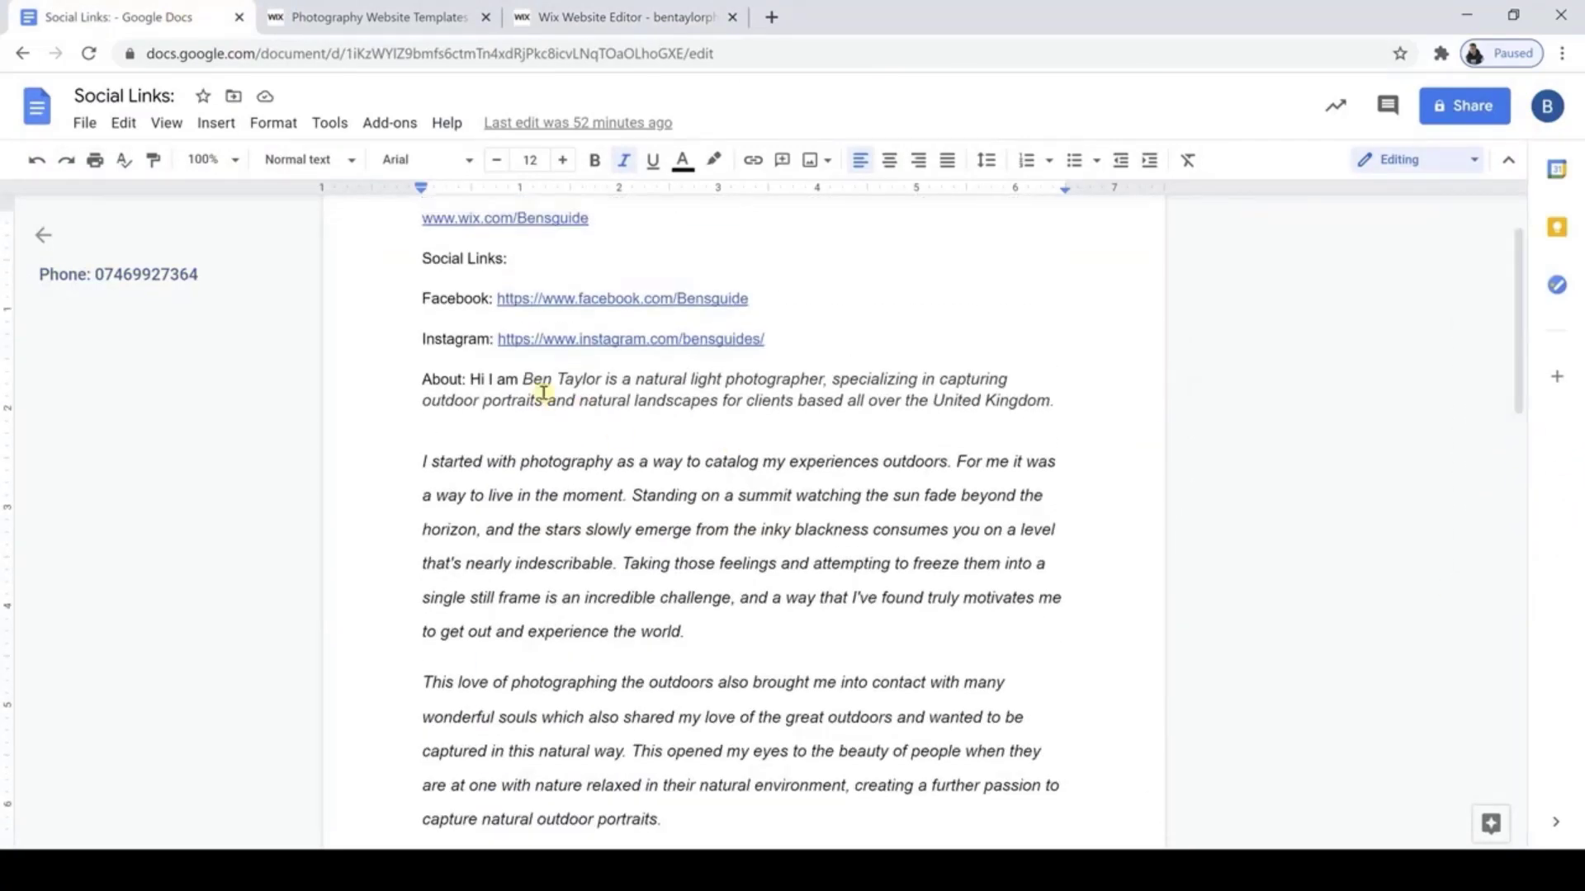
drag(525, 379, 1050, 403)
key(ctrl+c)
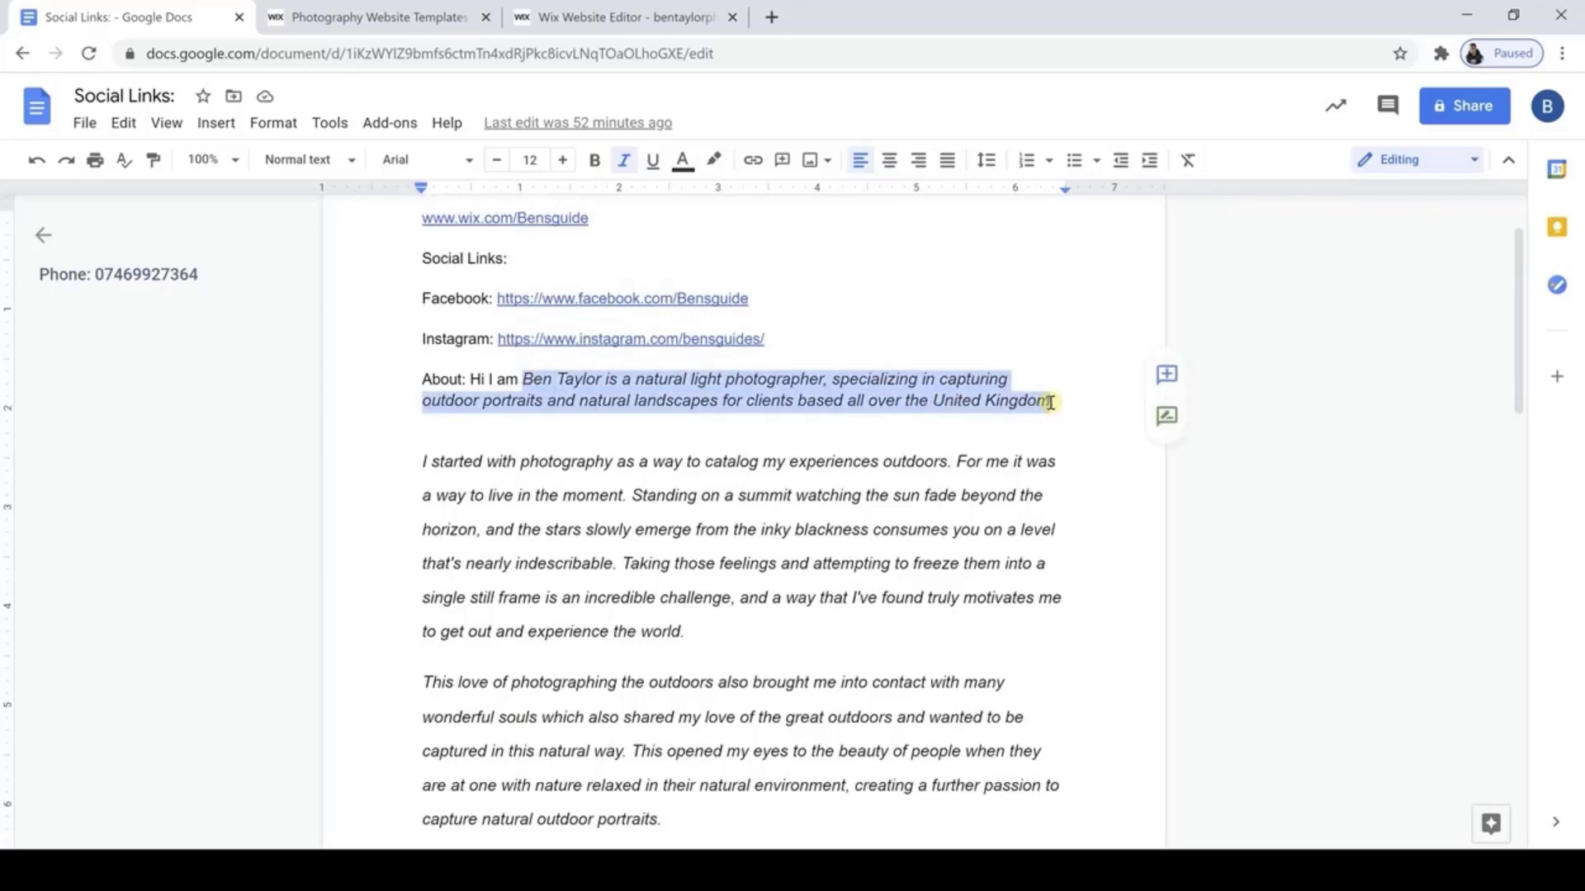
click(617, 17)
key(ctrl+v)
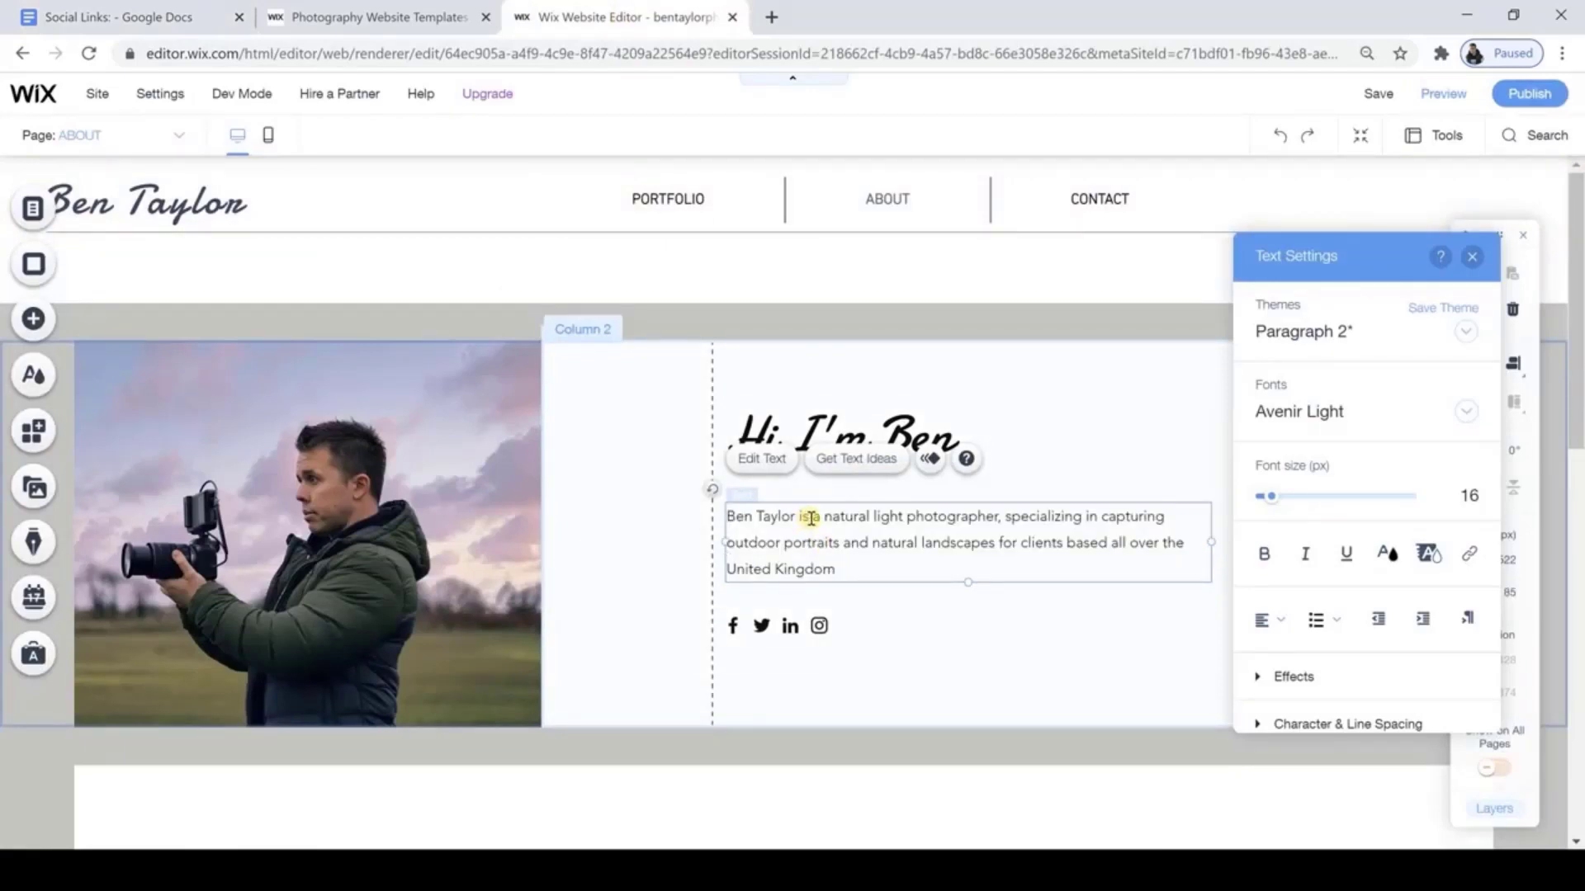
Replace the name and "is a" at the start of the bio with "A", so it begins "A natural light photographer".
drag(820, 519, 739, 519)
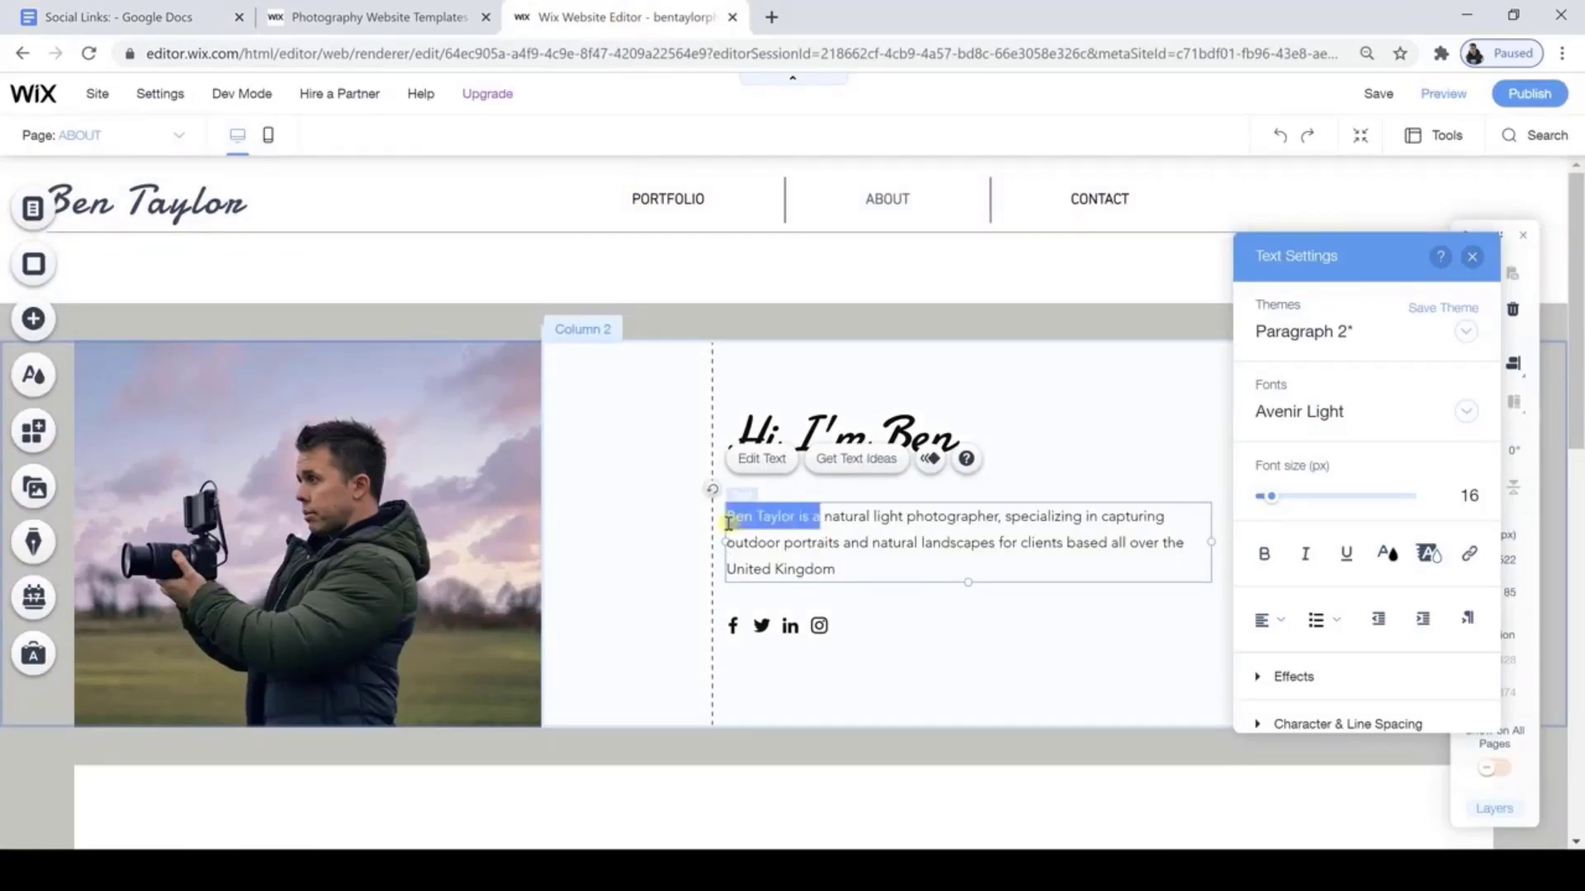
text(A)
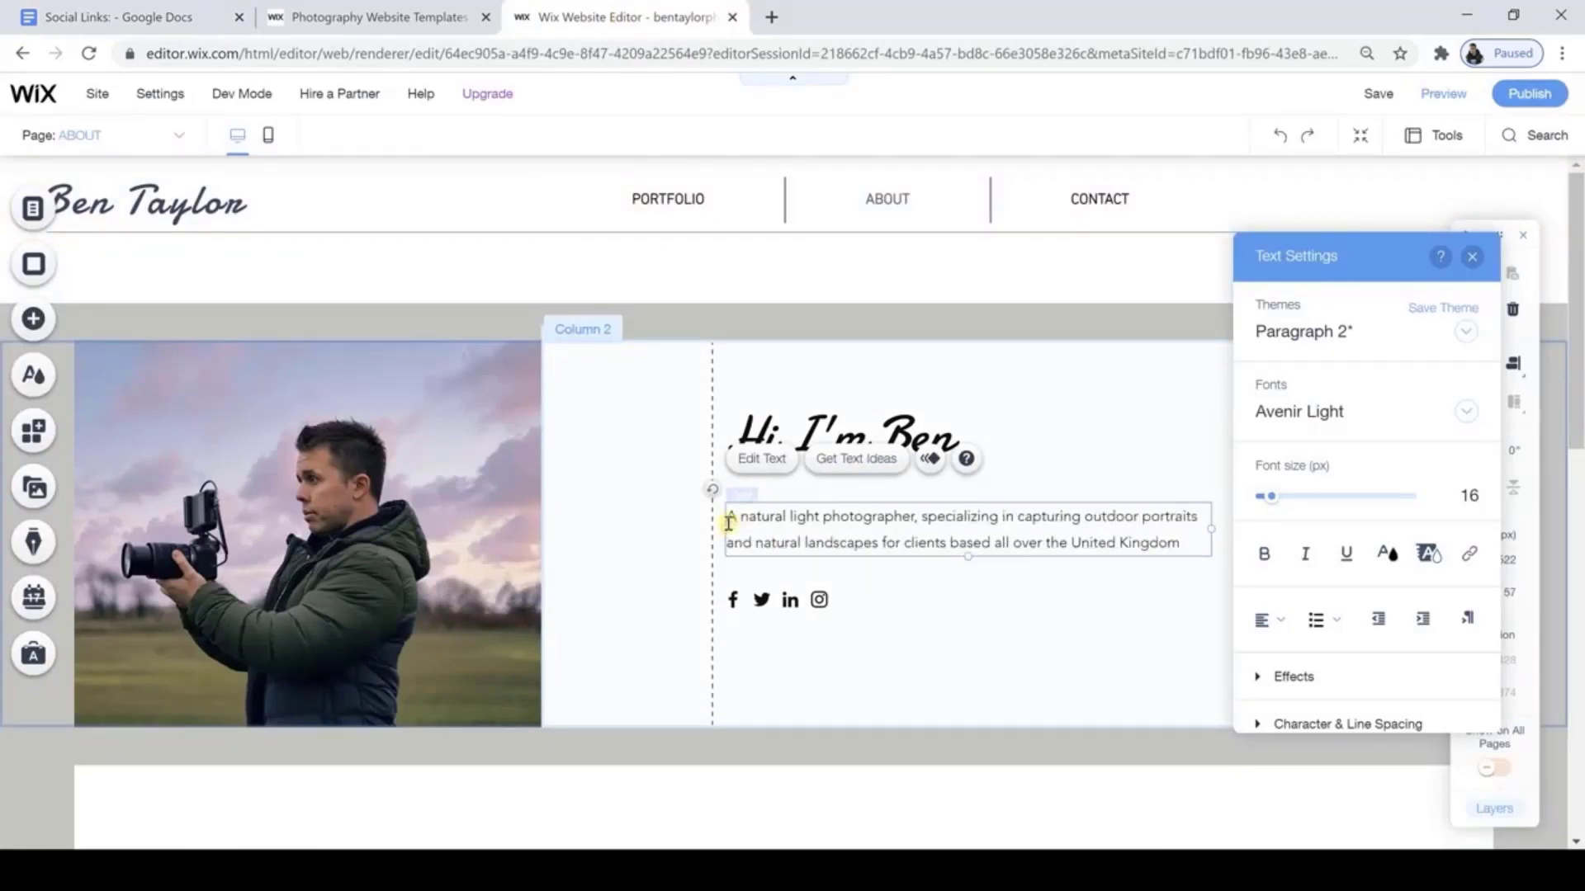
click(995, 606)
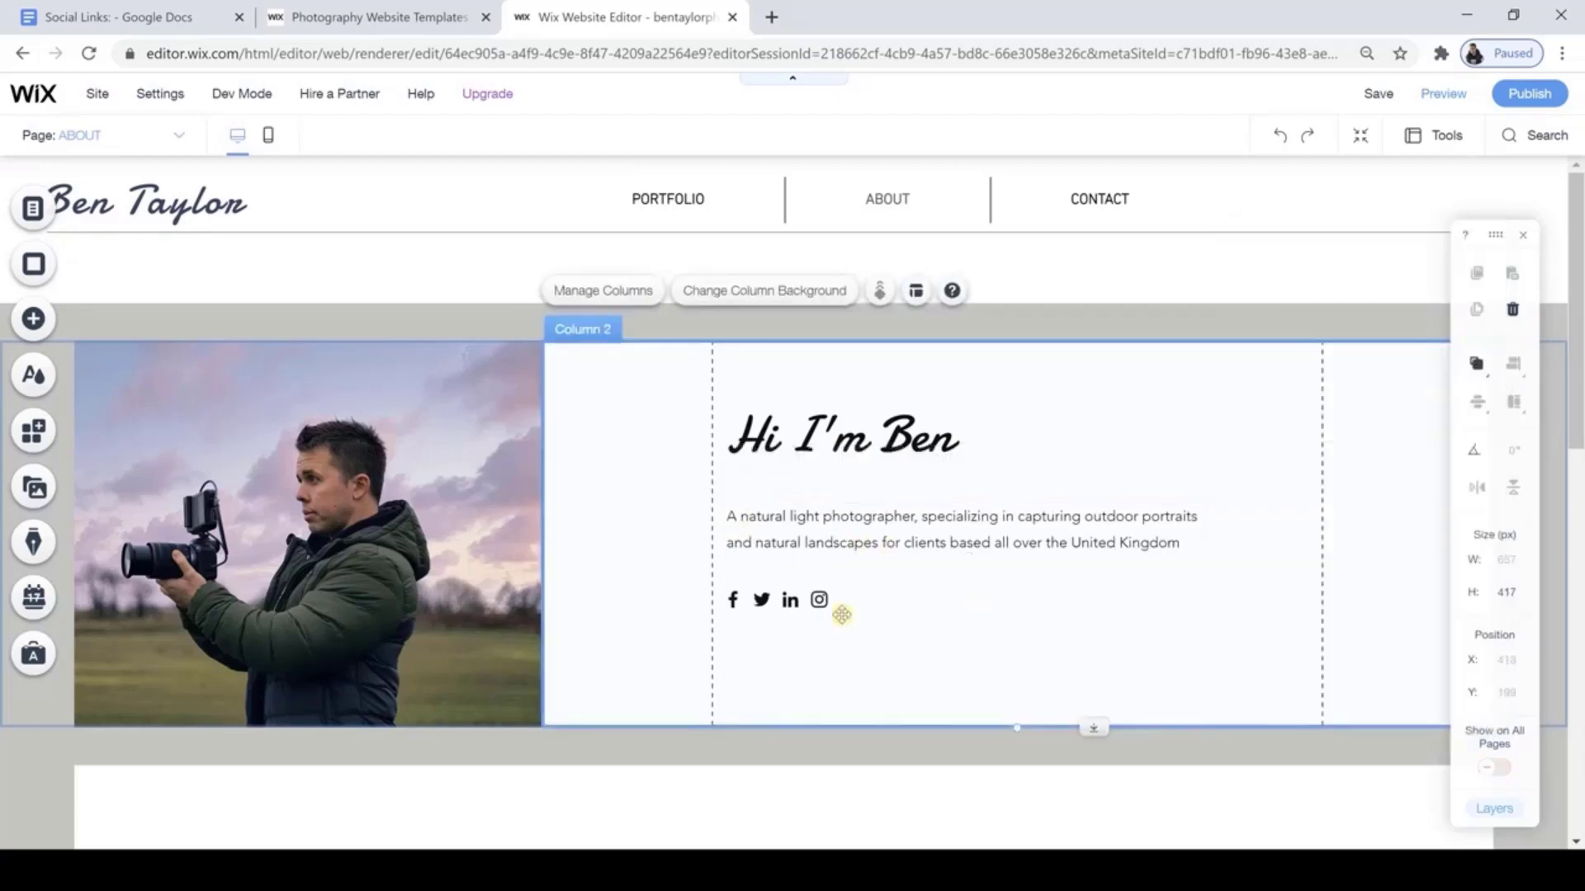
Remove the LinkedIn and Twitter icons from the About page's social bar, keeping Facebook and Instagram.
click(792, 602)
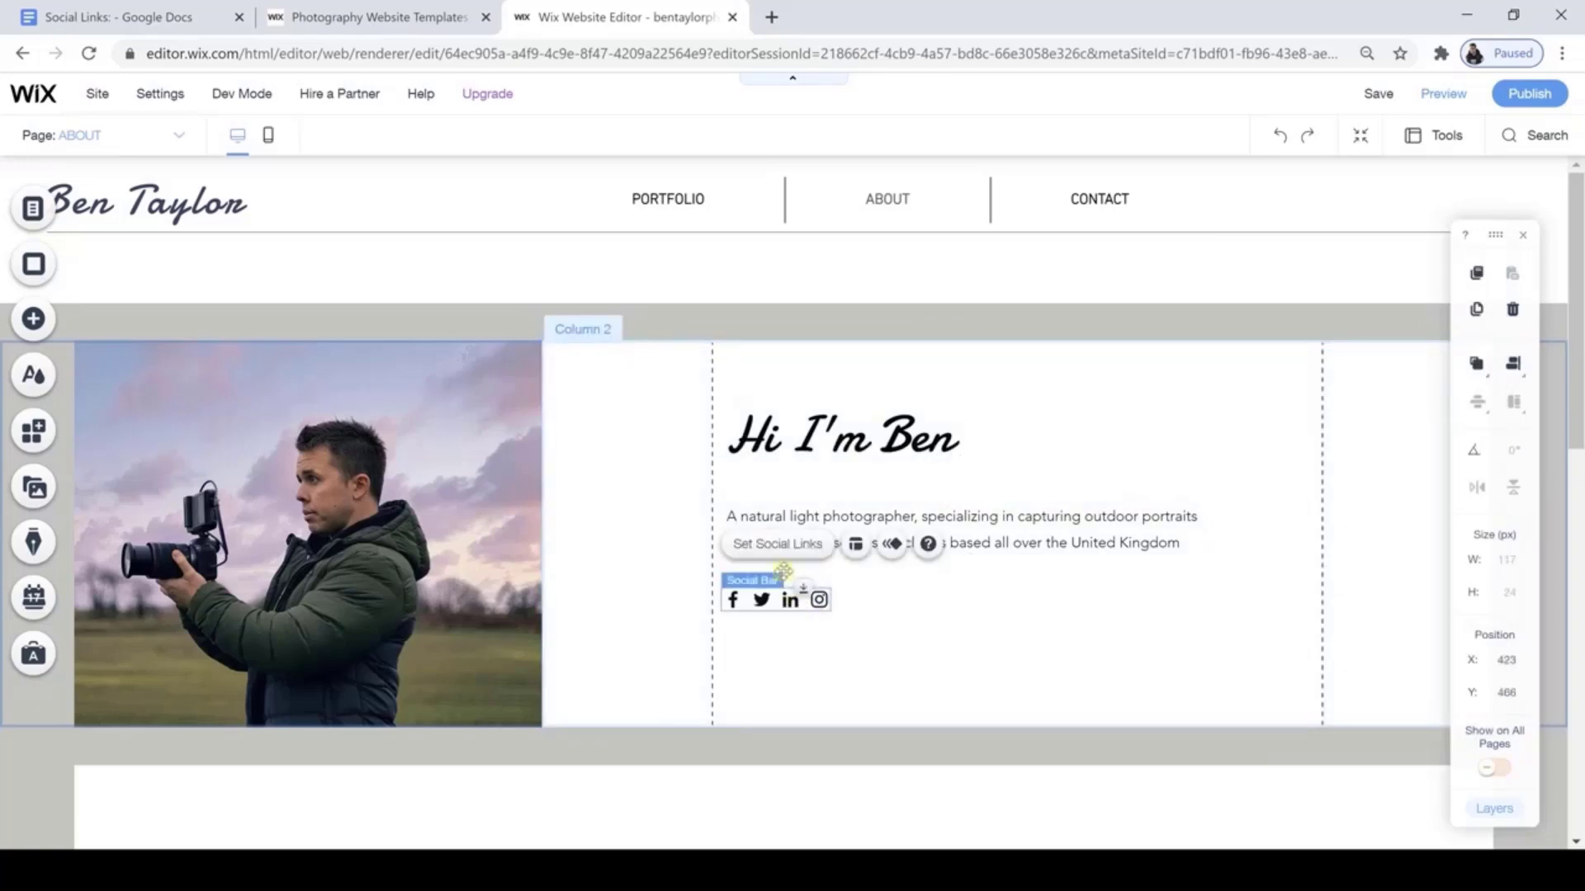
click(782, 551)
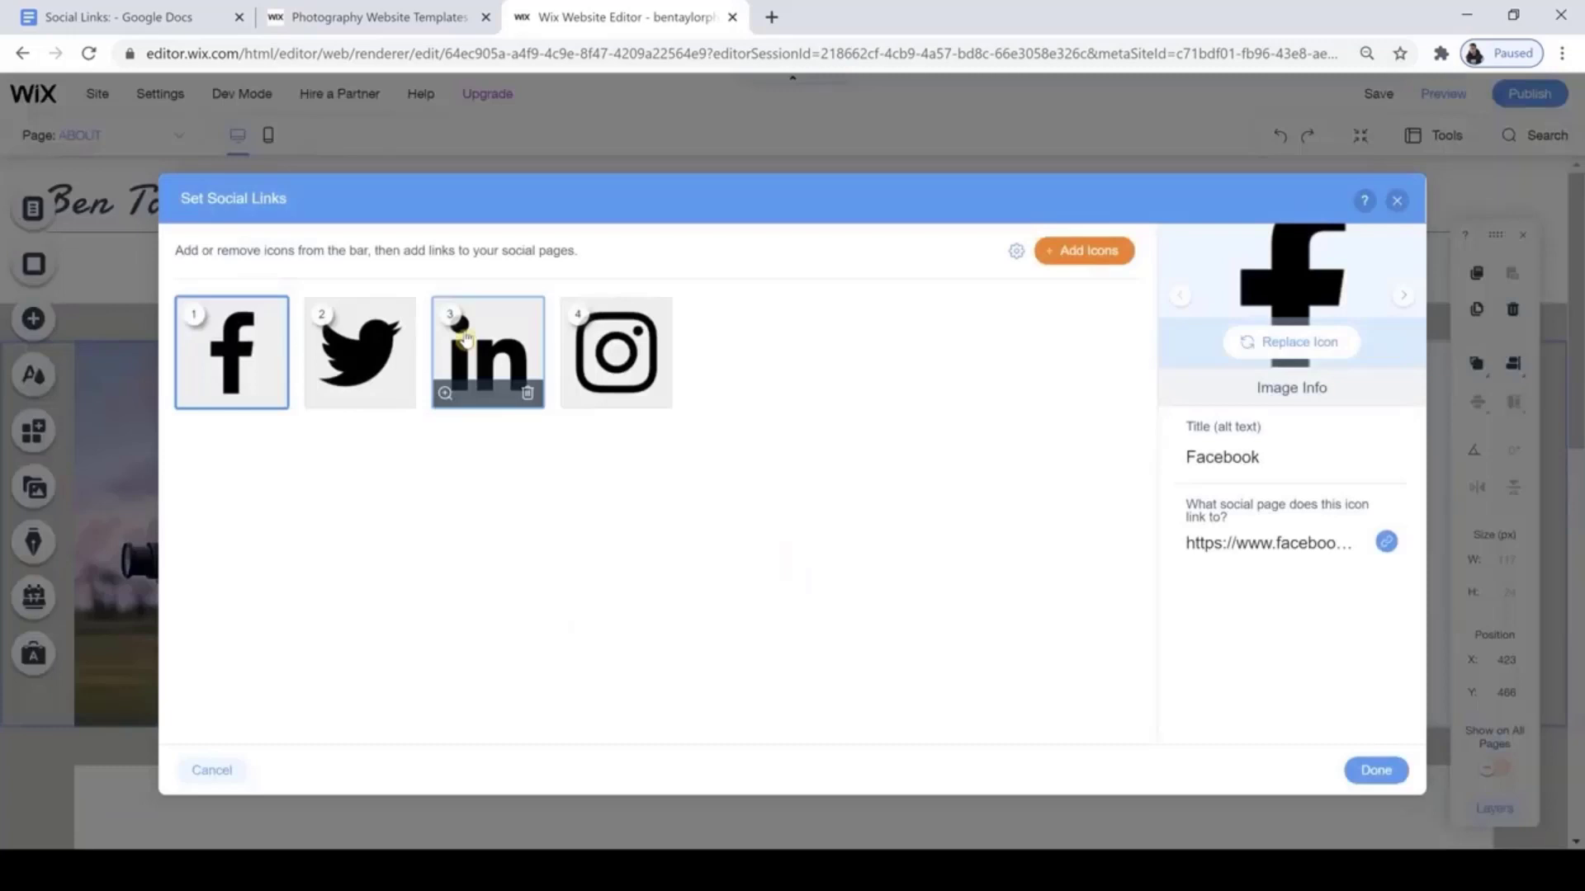
click(526, 393)
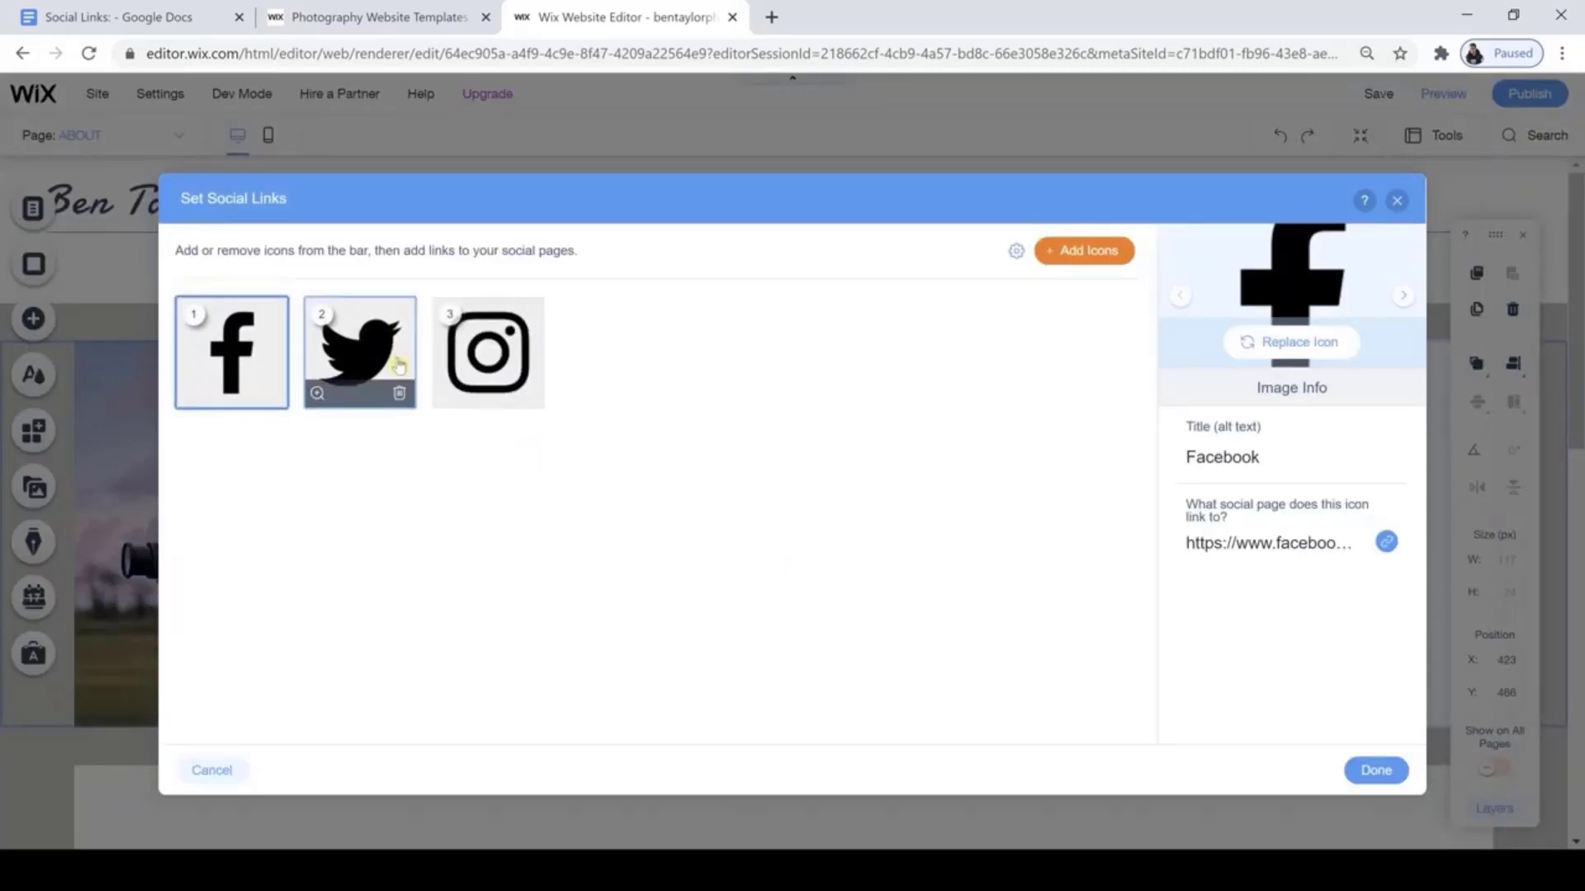
click(400, 394)
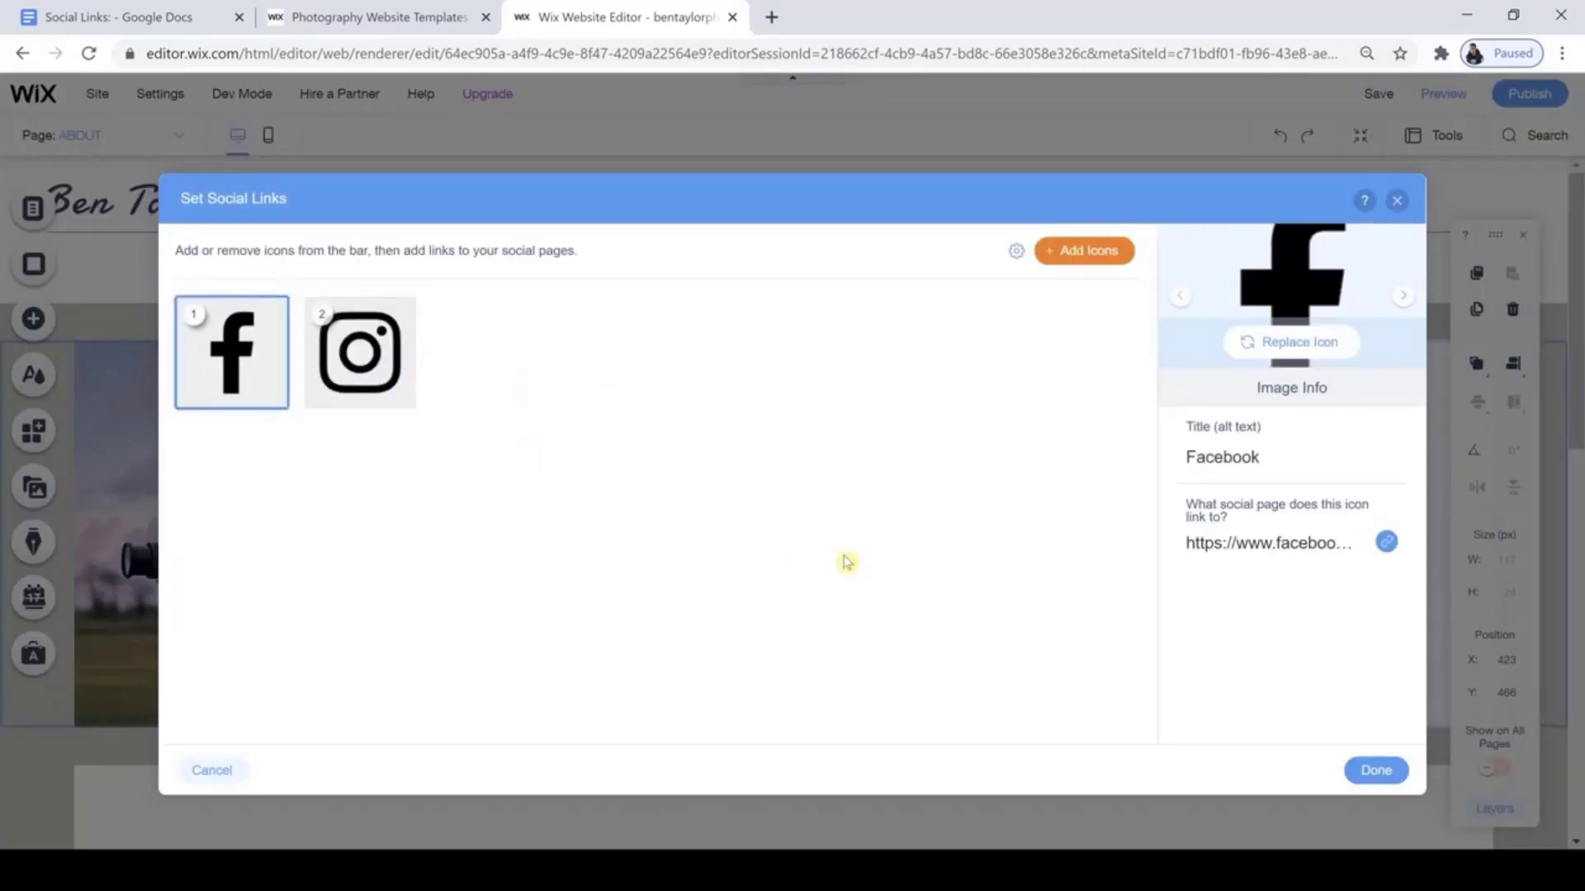
click(1366, 773)
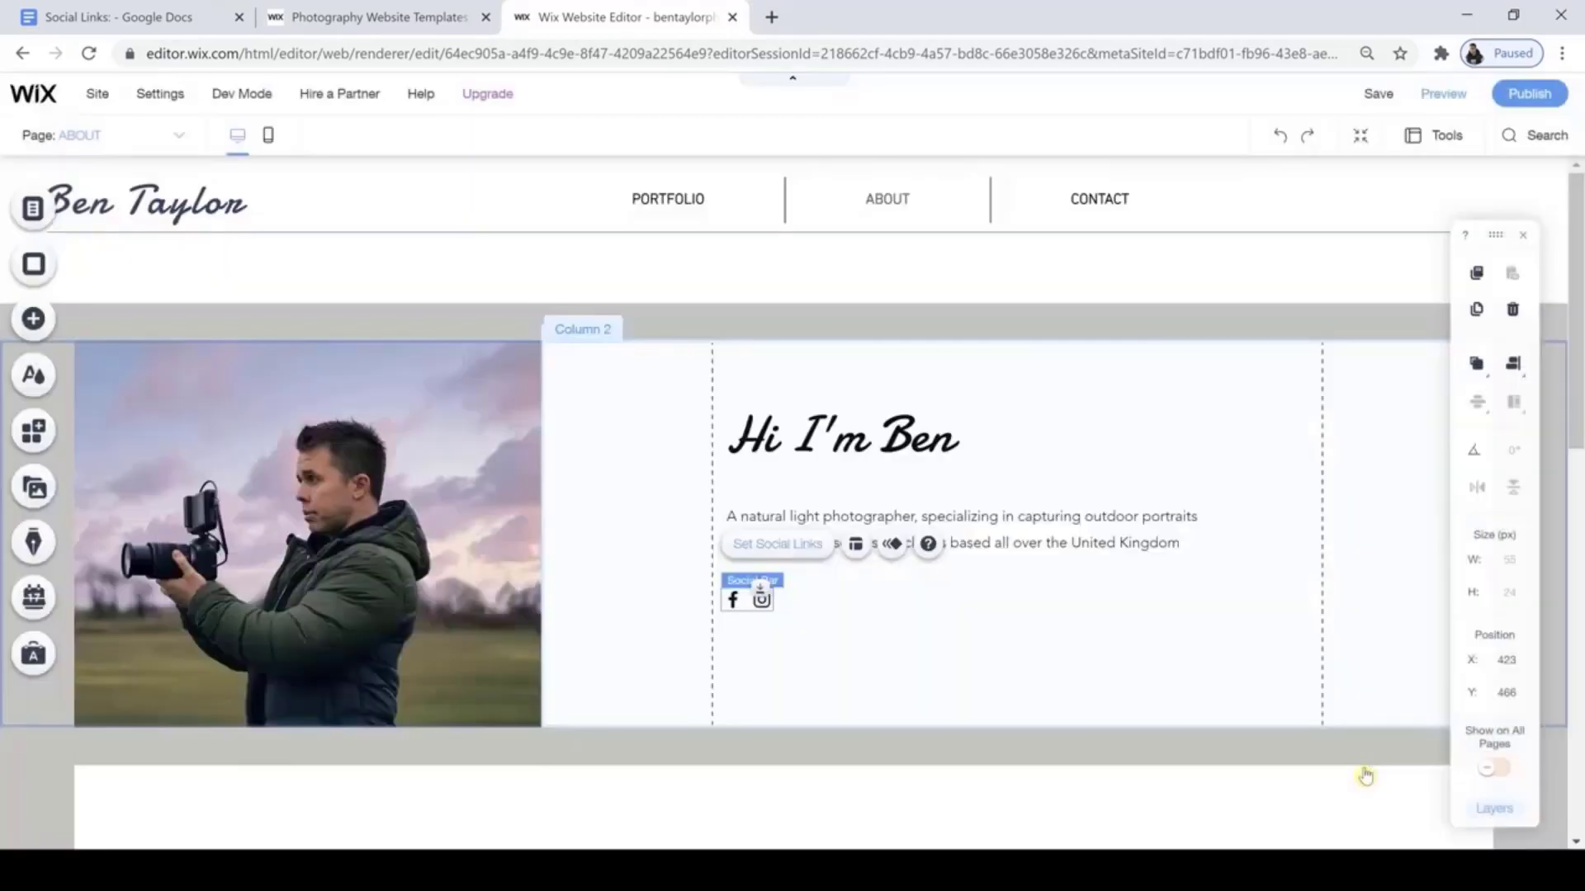
click(1060, 657)
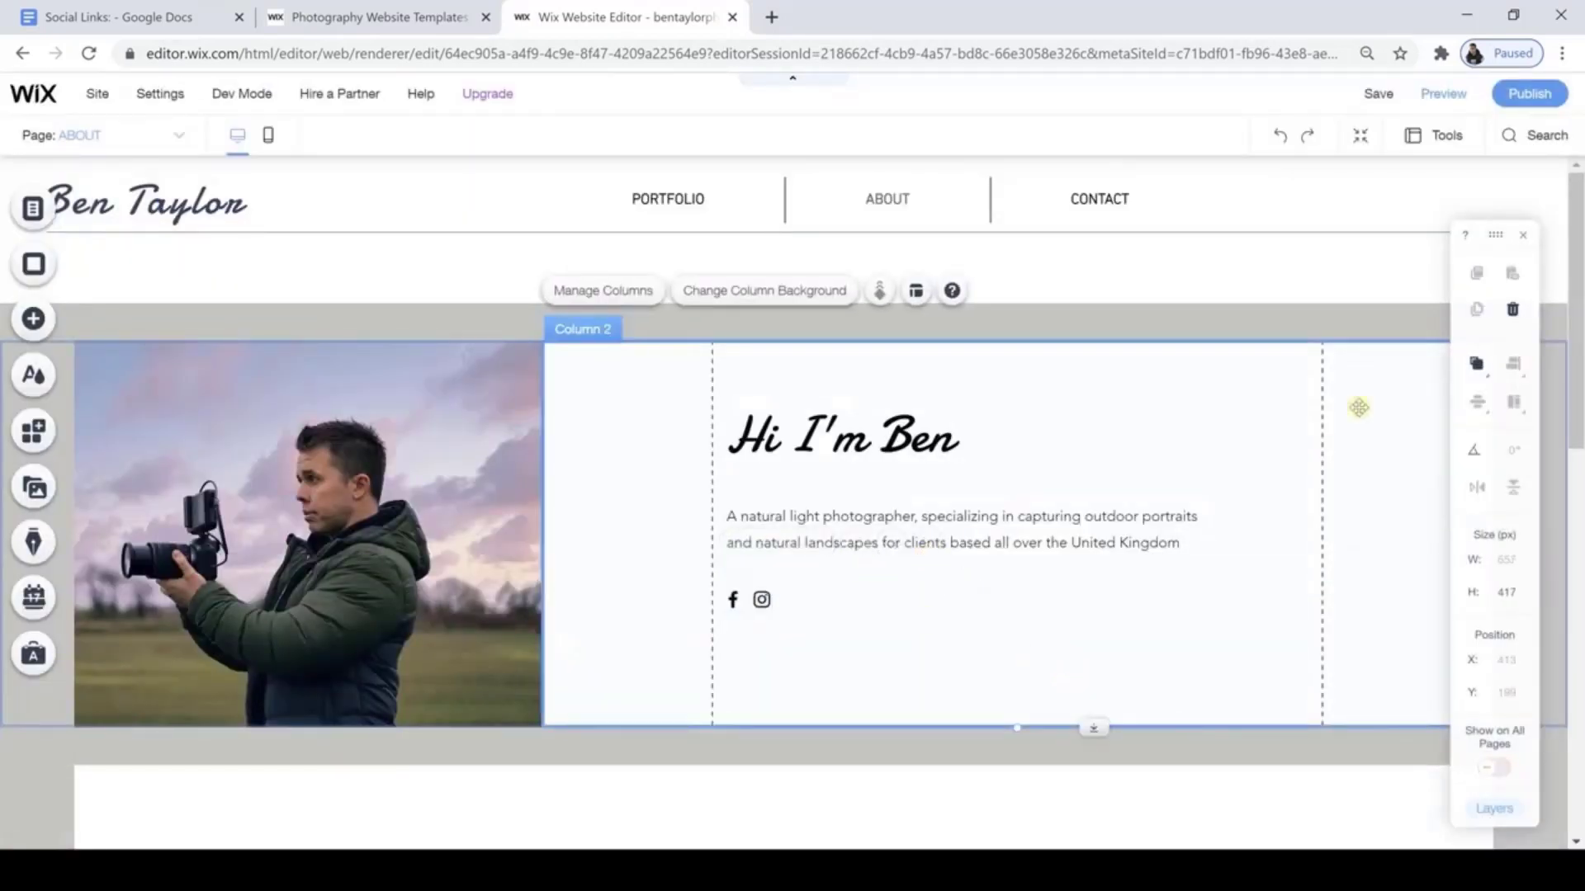
Set the font of the introductory bio paragraph to DIN Next Light and slightly increase its font size.
drag(1579, 284, 1579, 440)
click(1112, 266)
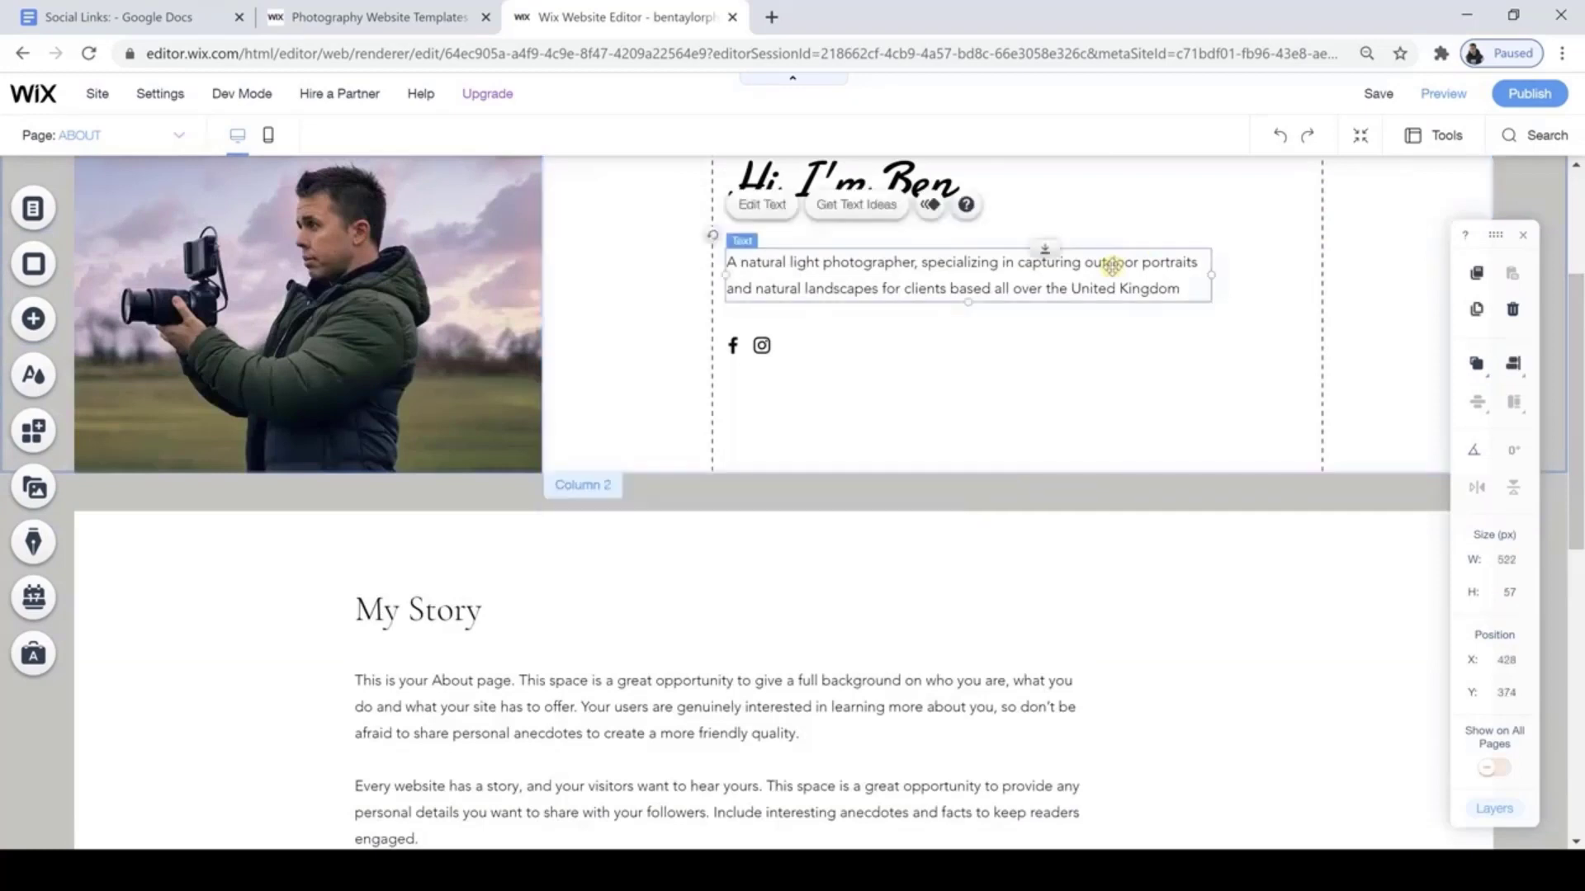
click(771, 205)
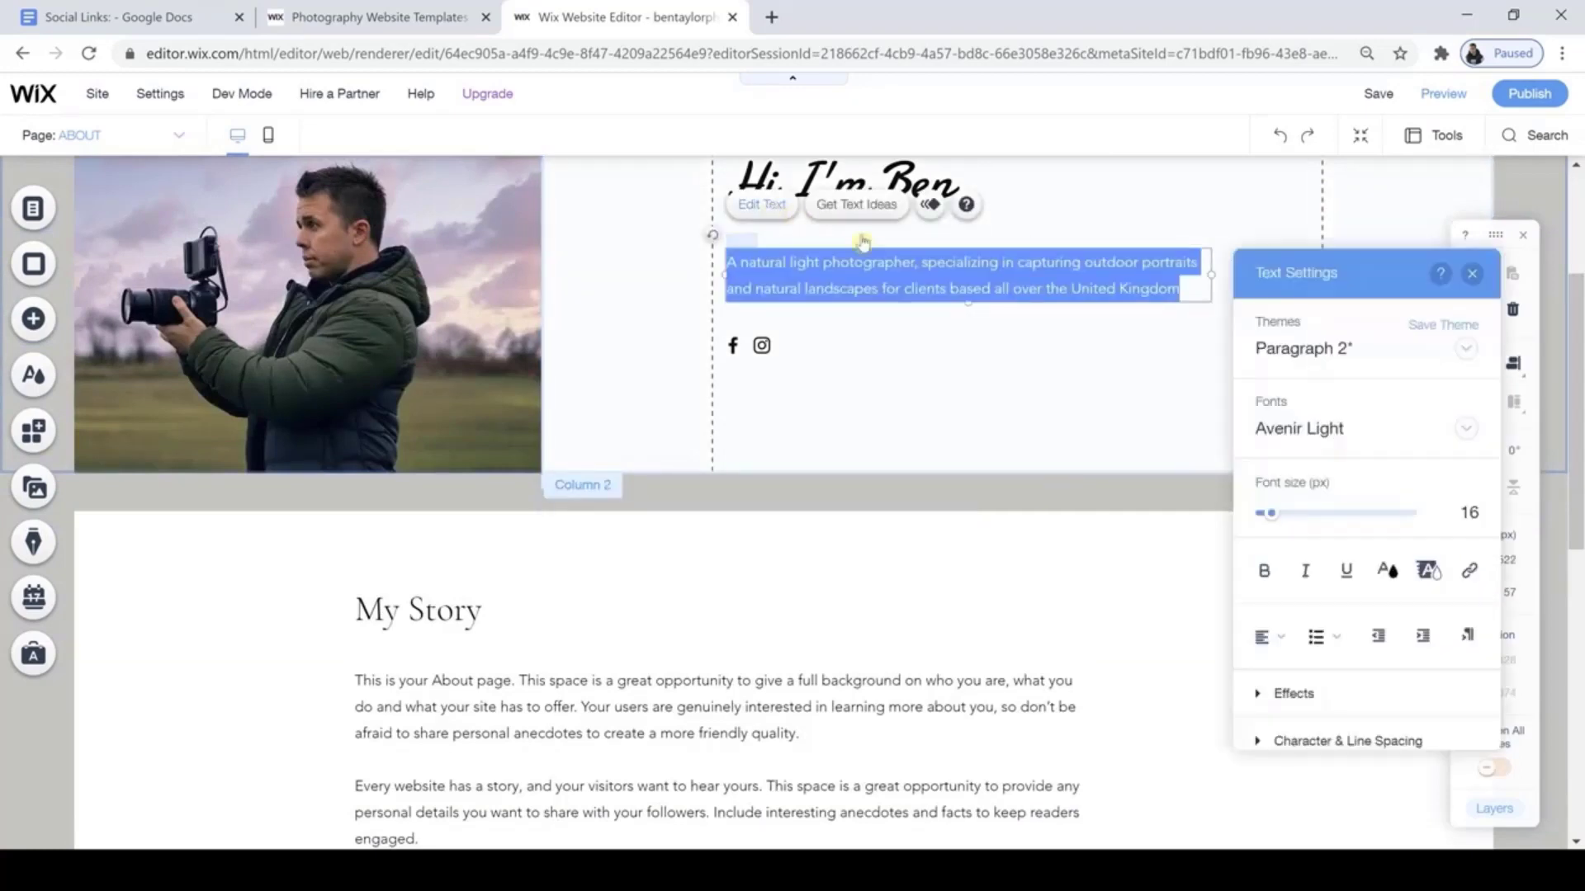
click(1467, 430)
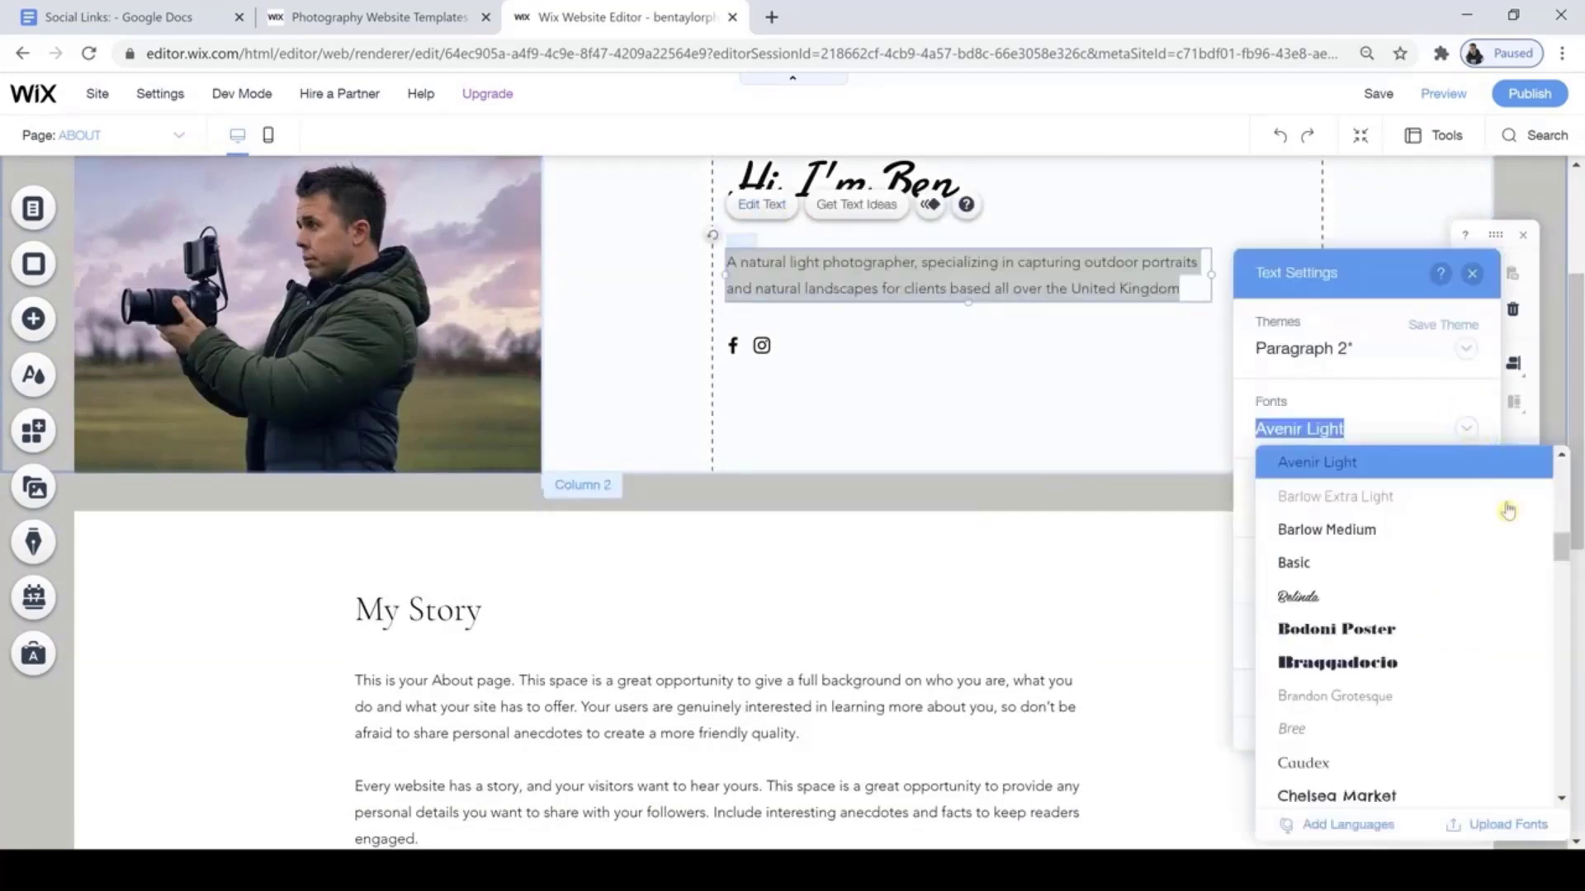
drag(1560, 548, 1563, 623)
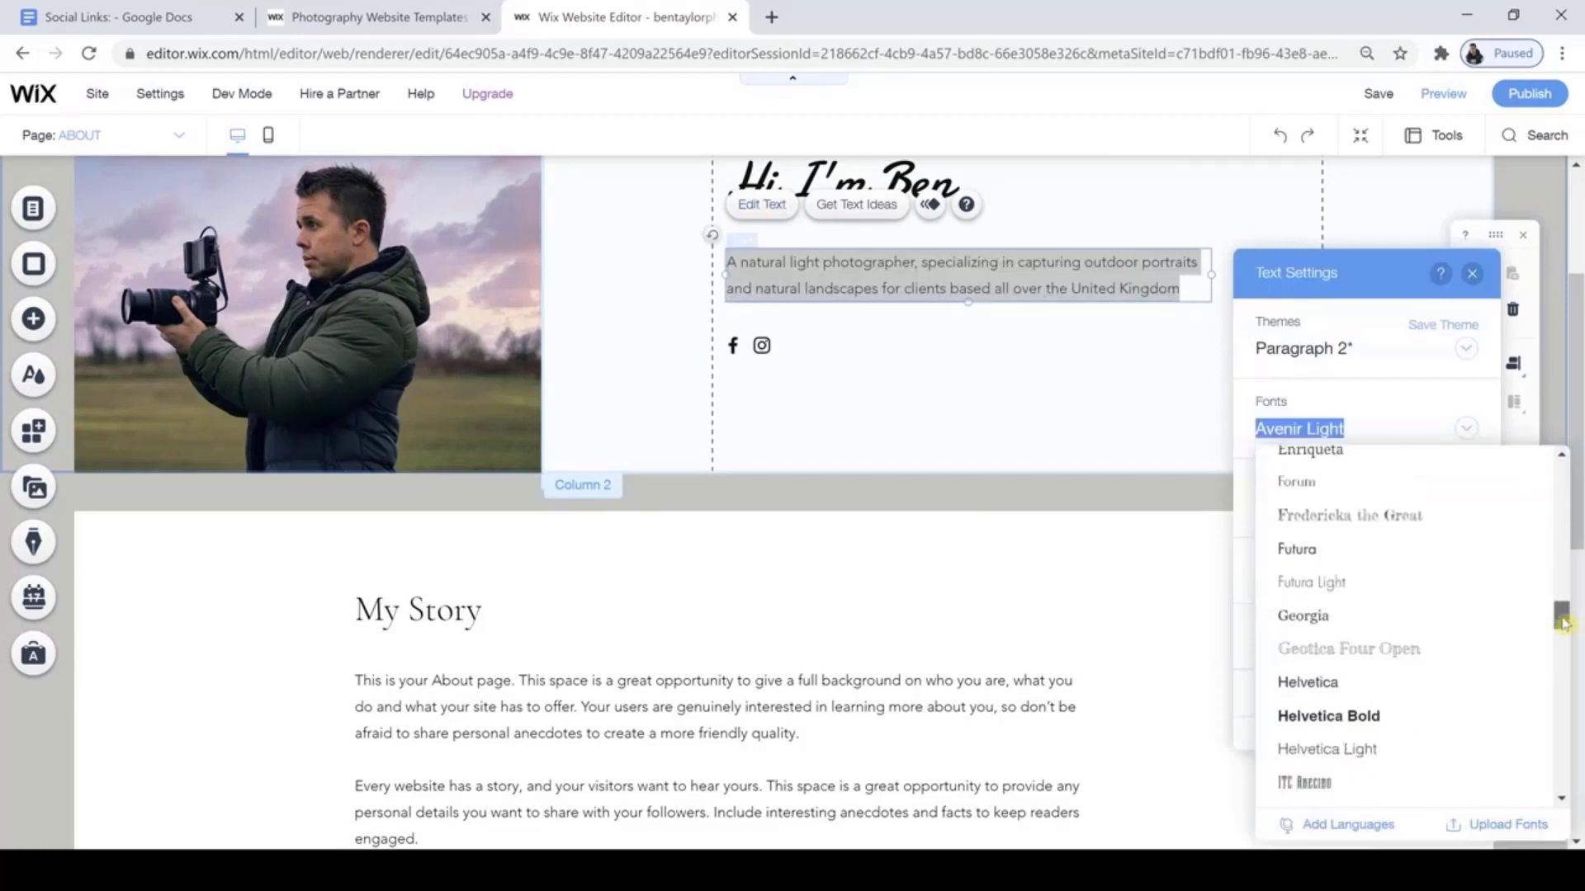
scroll(1563, 623, up, 5)
click(1345, 513)
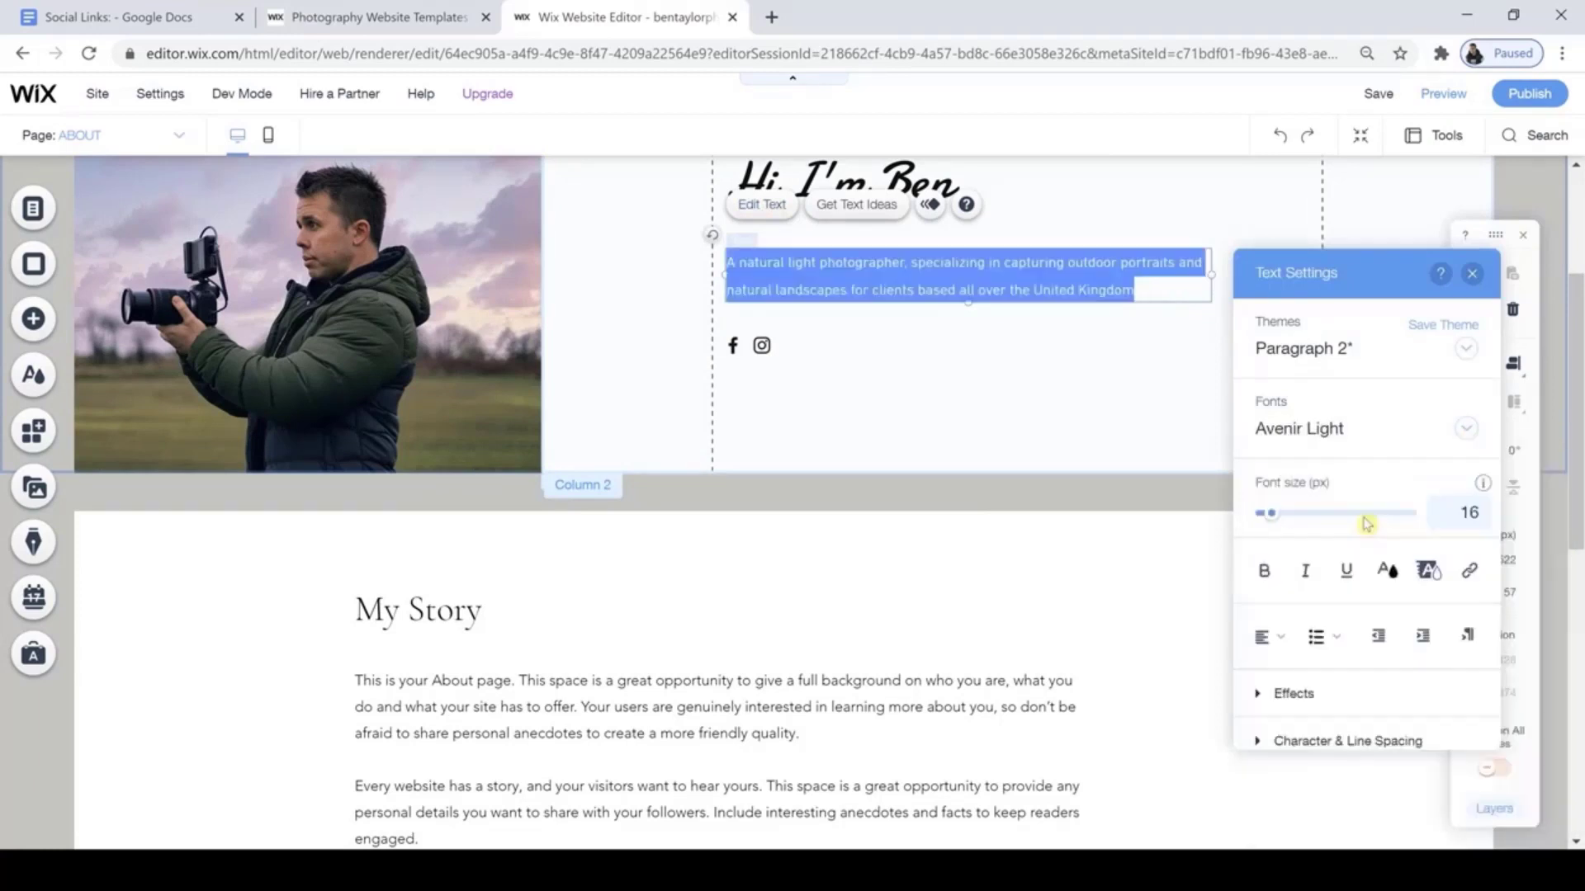
drag(1269, 512, 1275, 514)
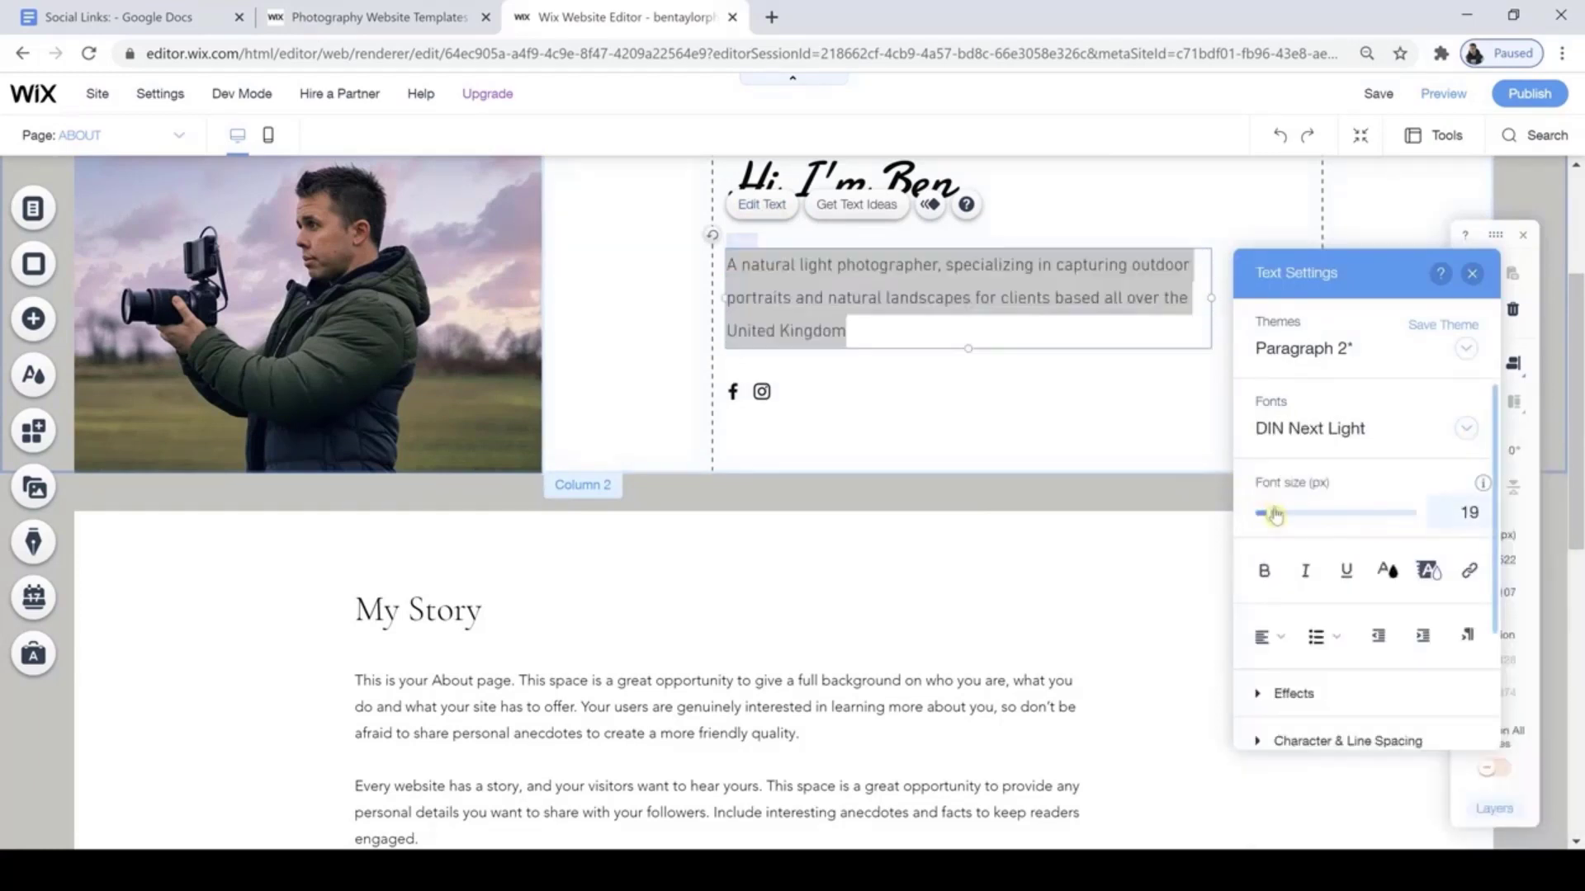
click(1041, 405)
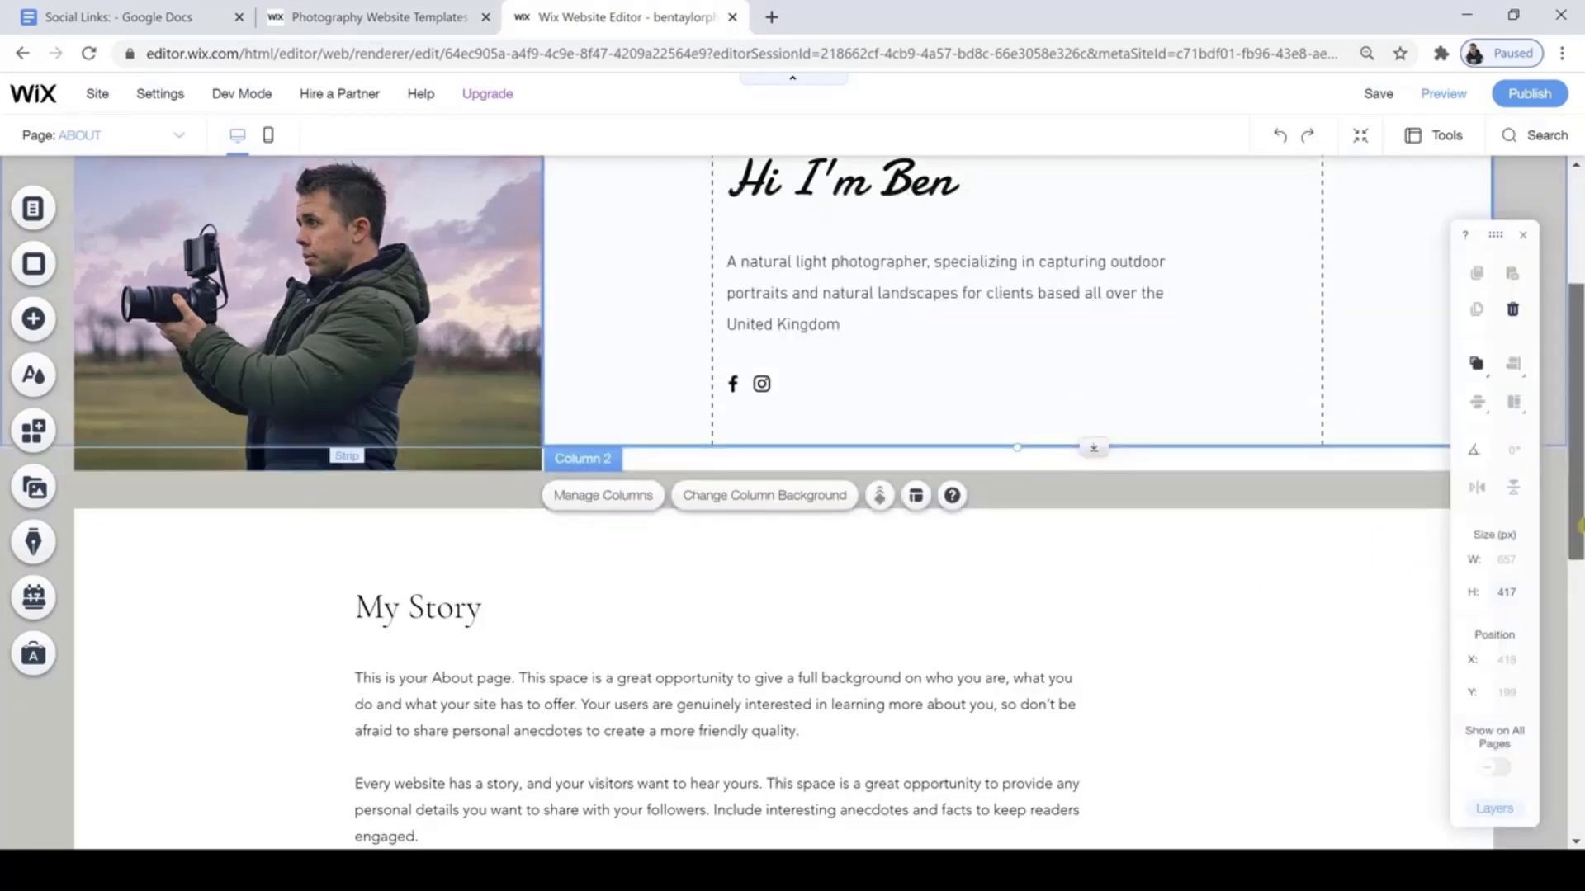
Set the font of the "My Story" heading to Damion.
scroll(611, 539, down, 3)
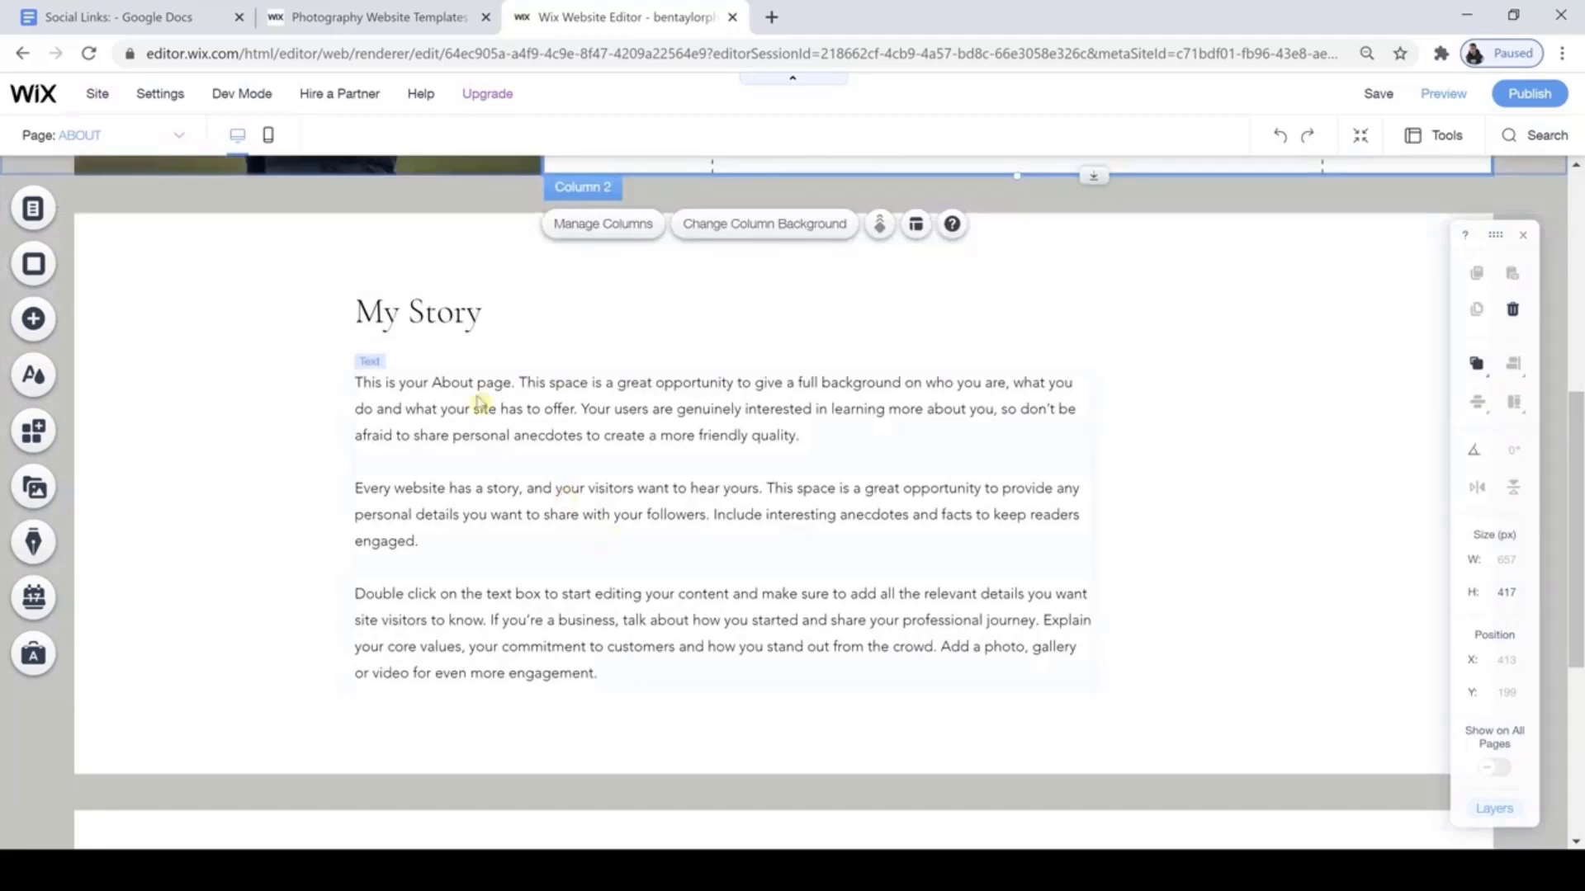
click(487, 314)
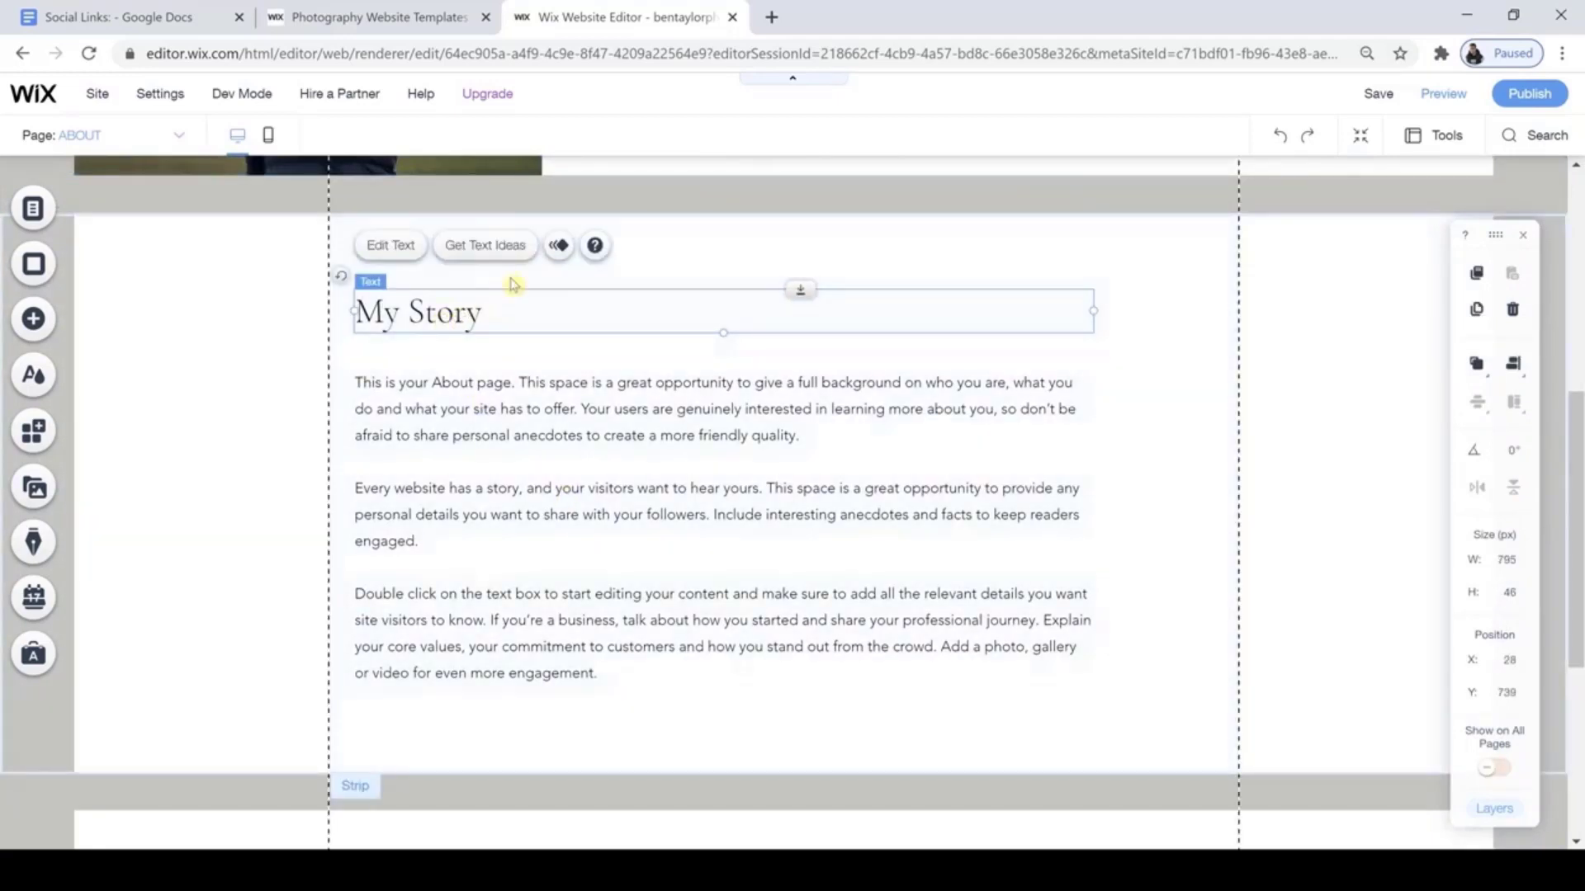
click(405, 250)
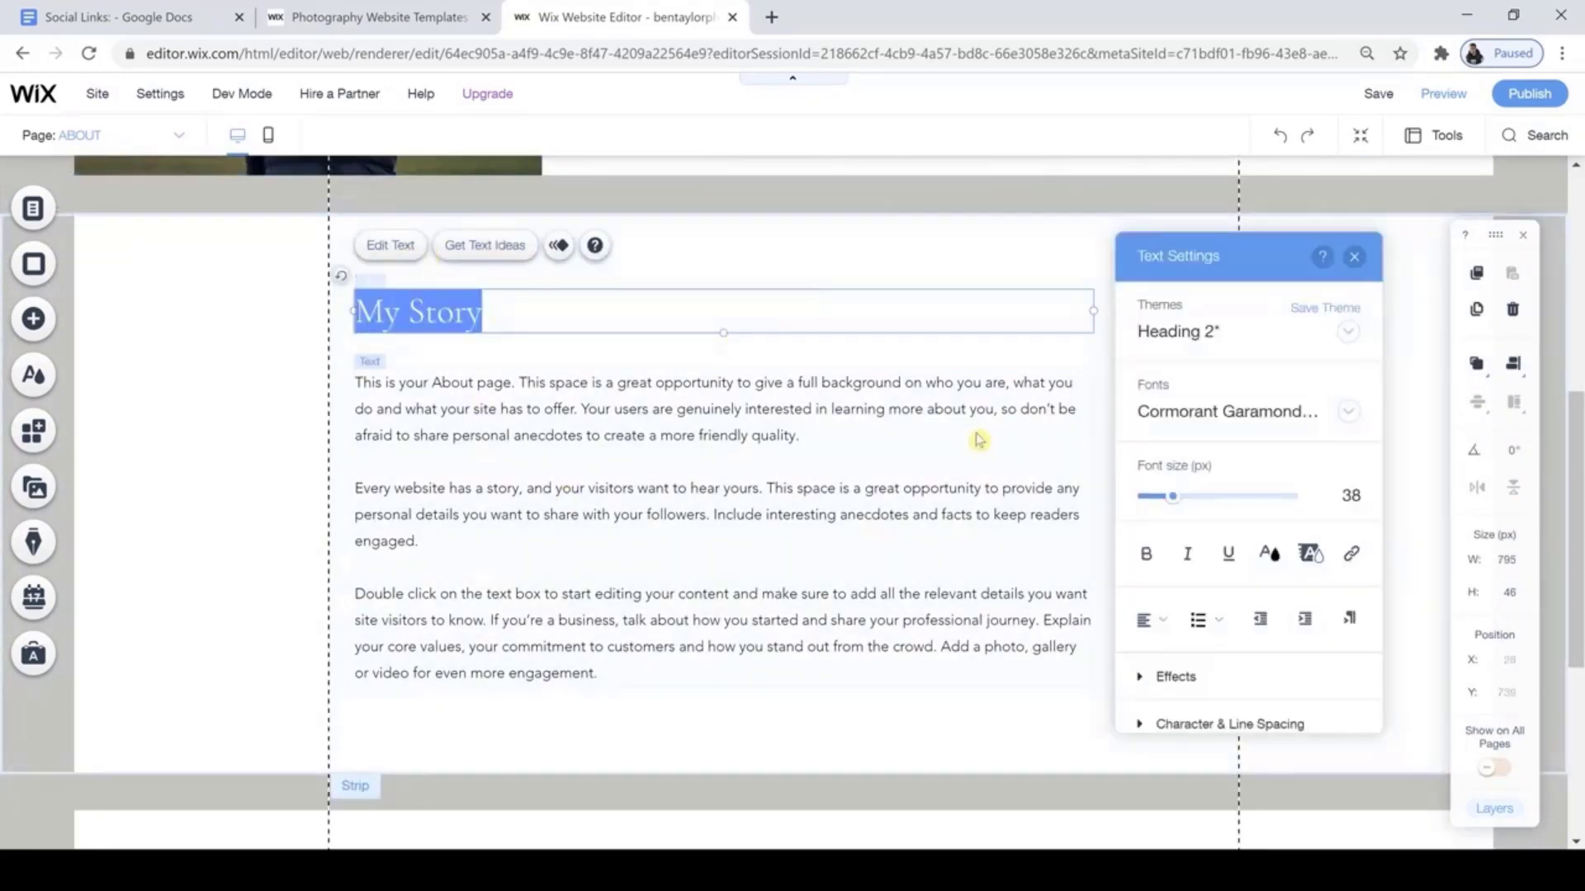
click(1349, 410)
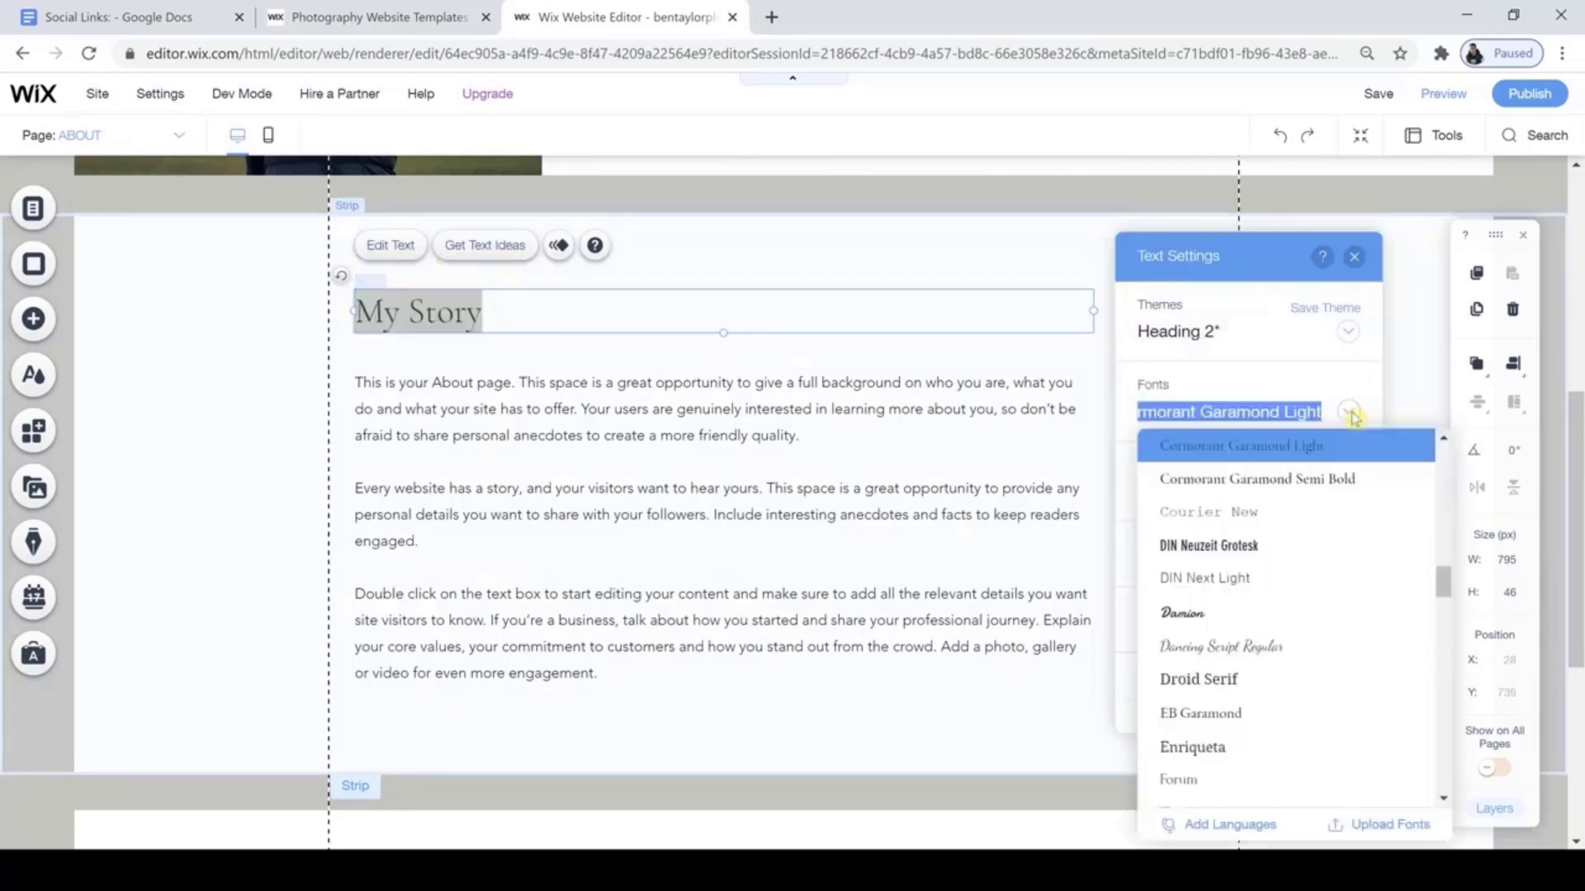
click(1217, 618)
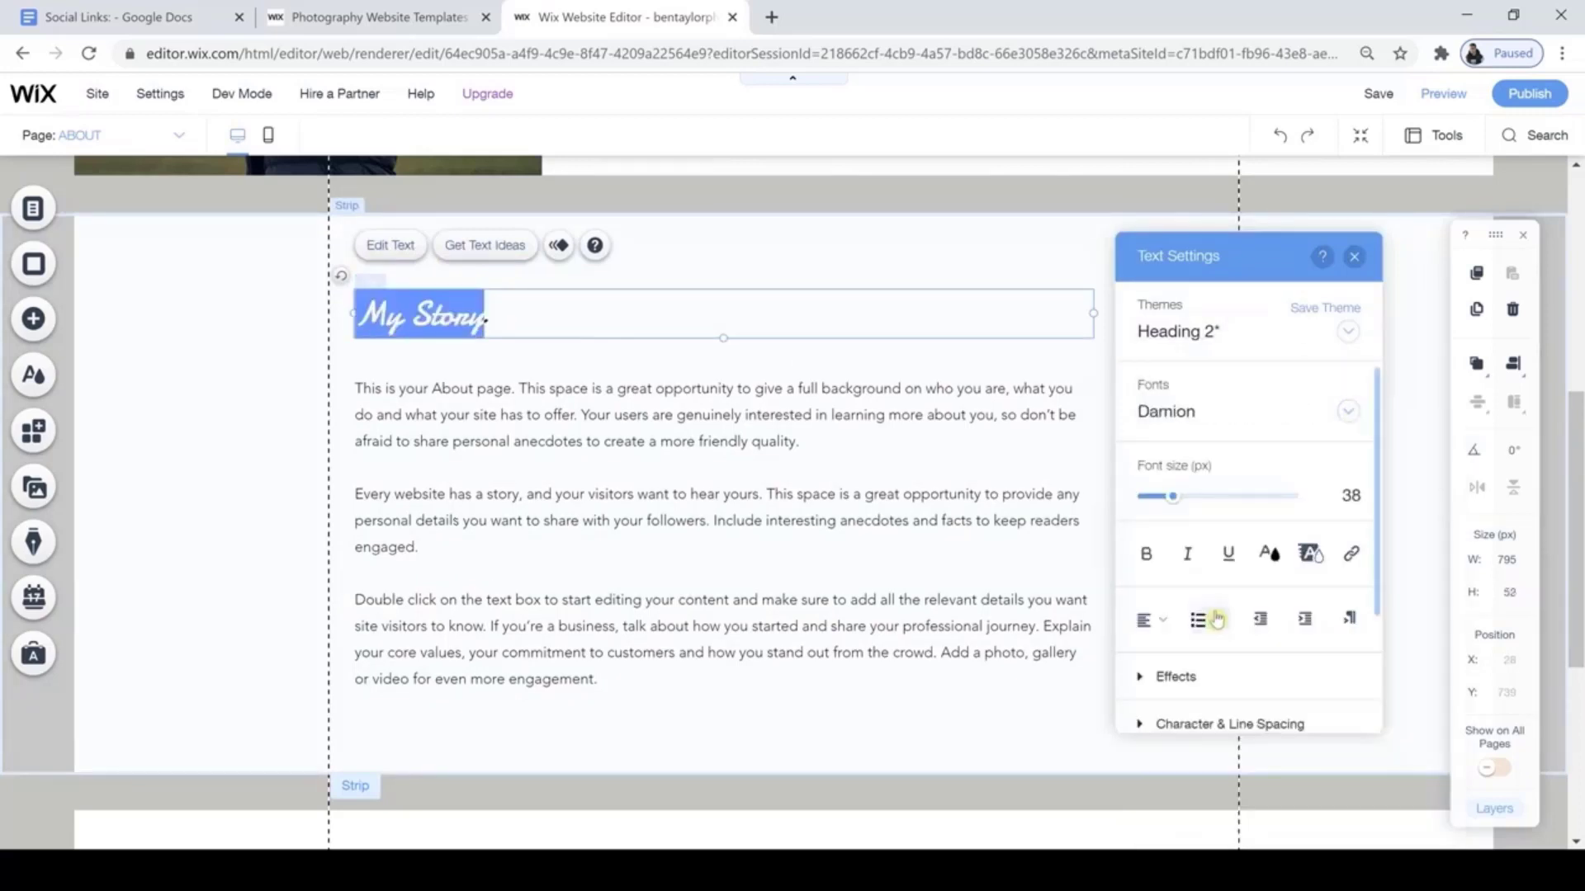
Replace the My Story body text with the two story paragraphs from the Social Links document in Google Docs, separated by a blank line.
click(453, 448)
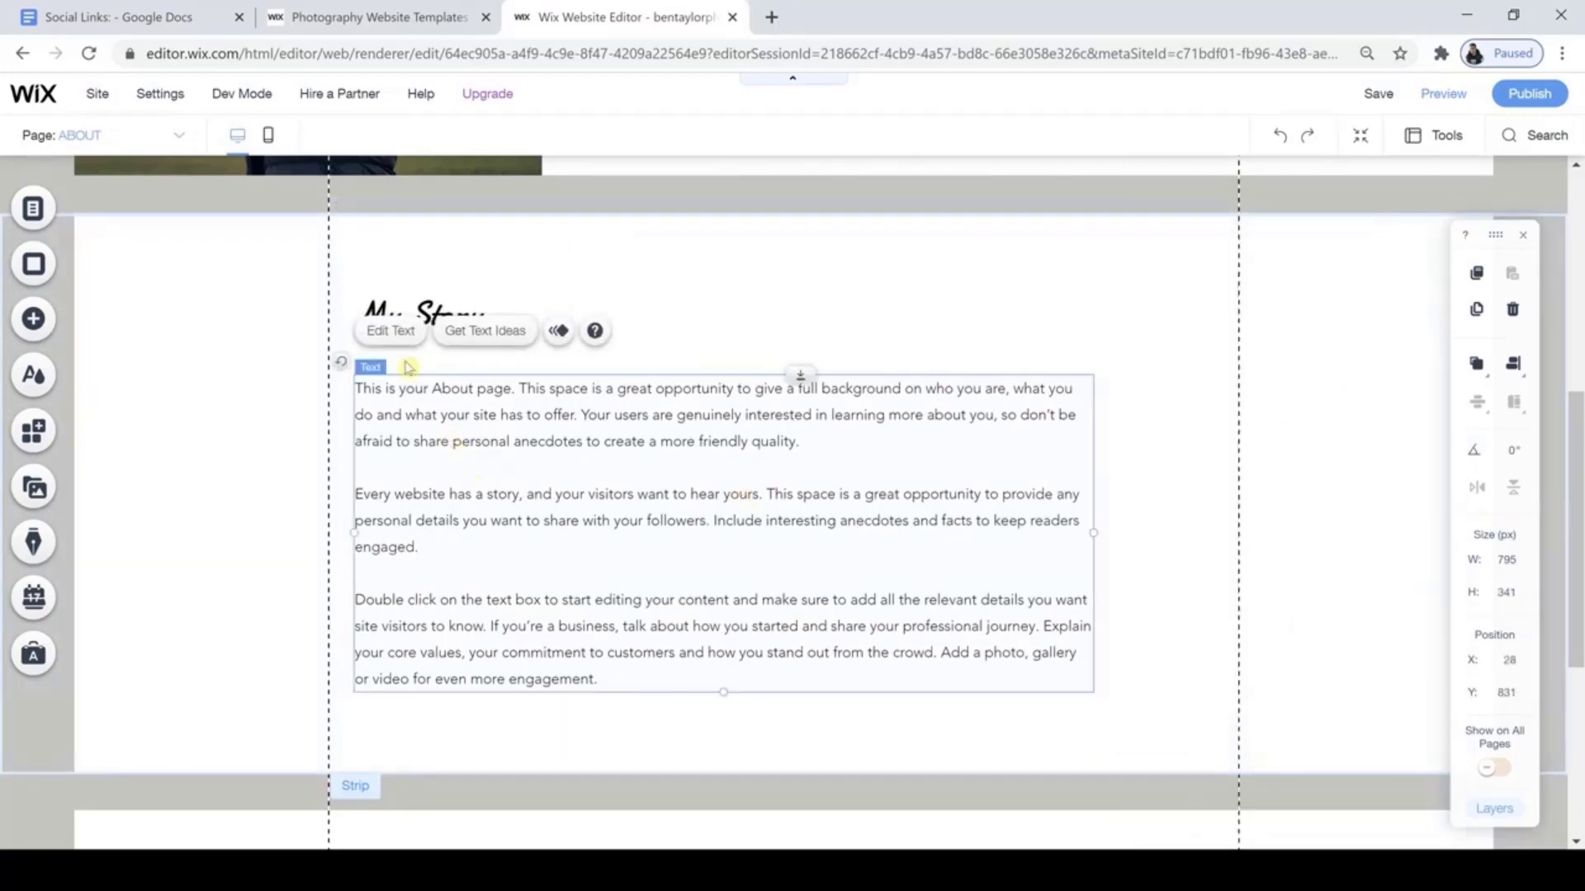
click(384, 332)
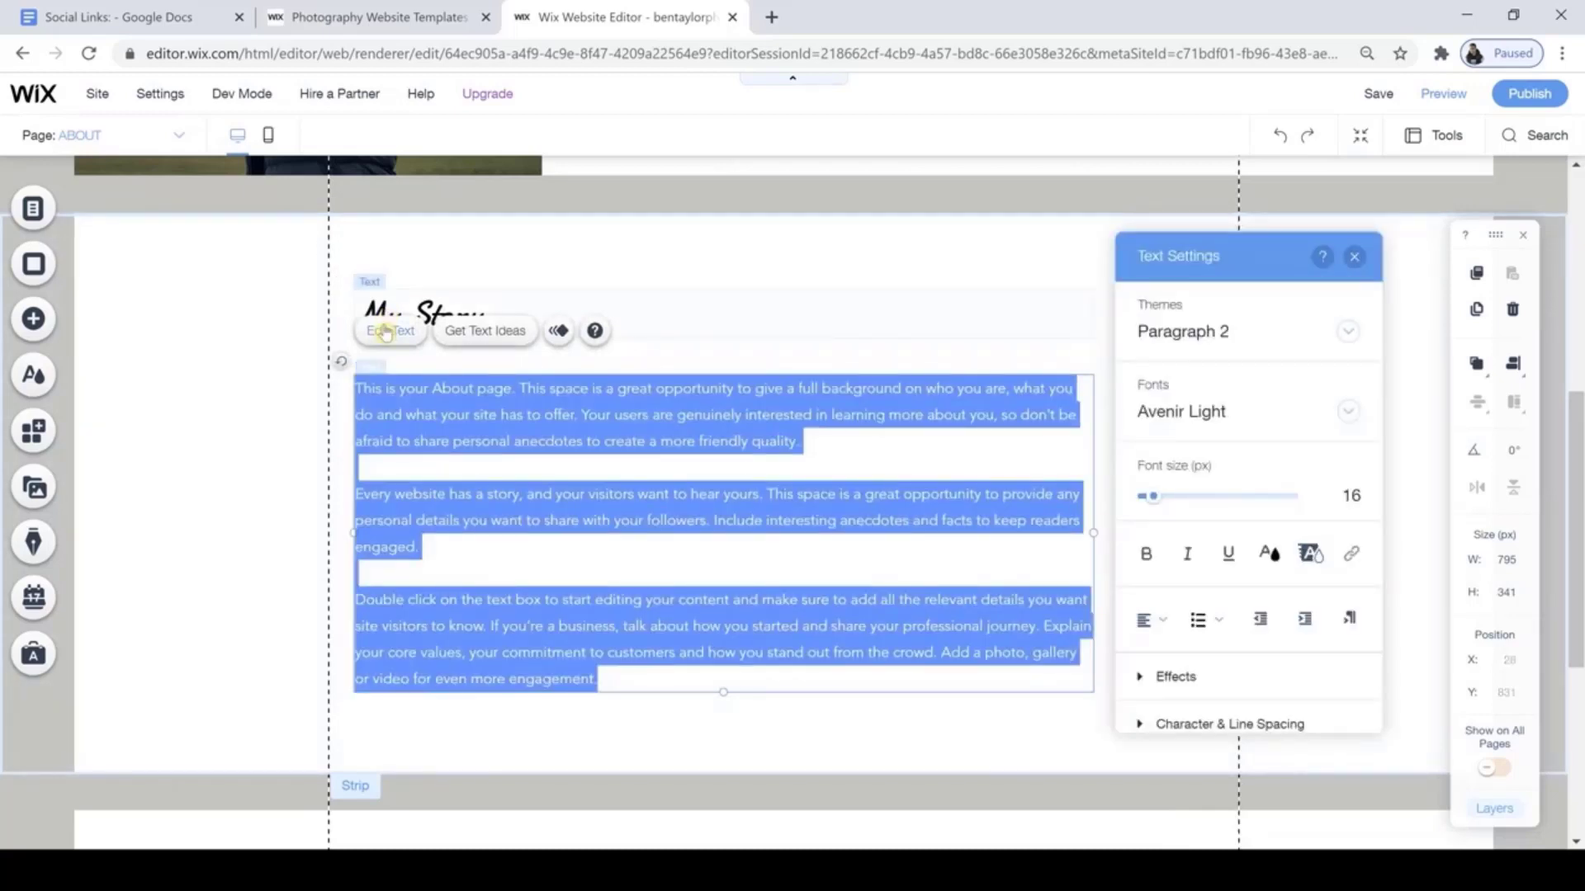
click(173, 20)
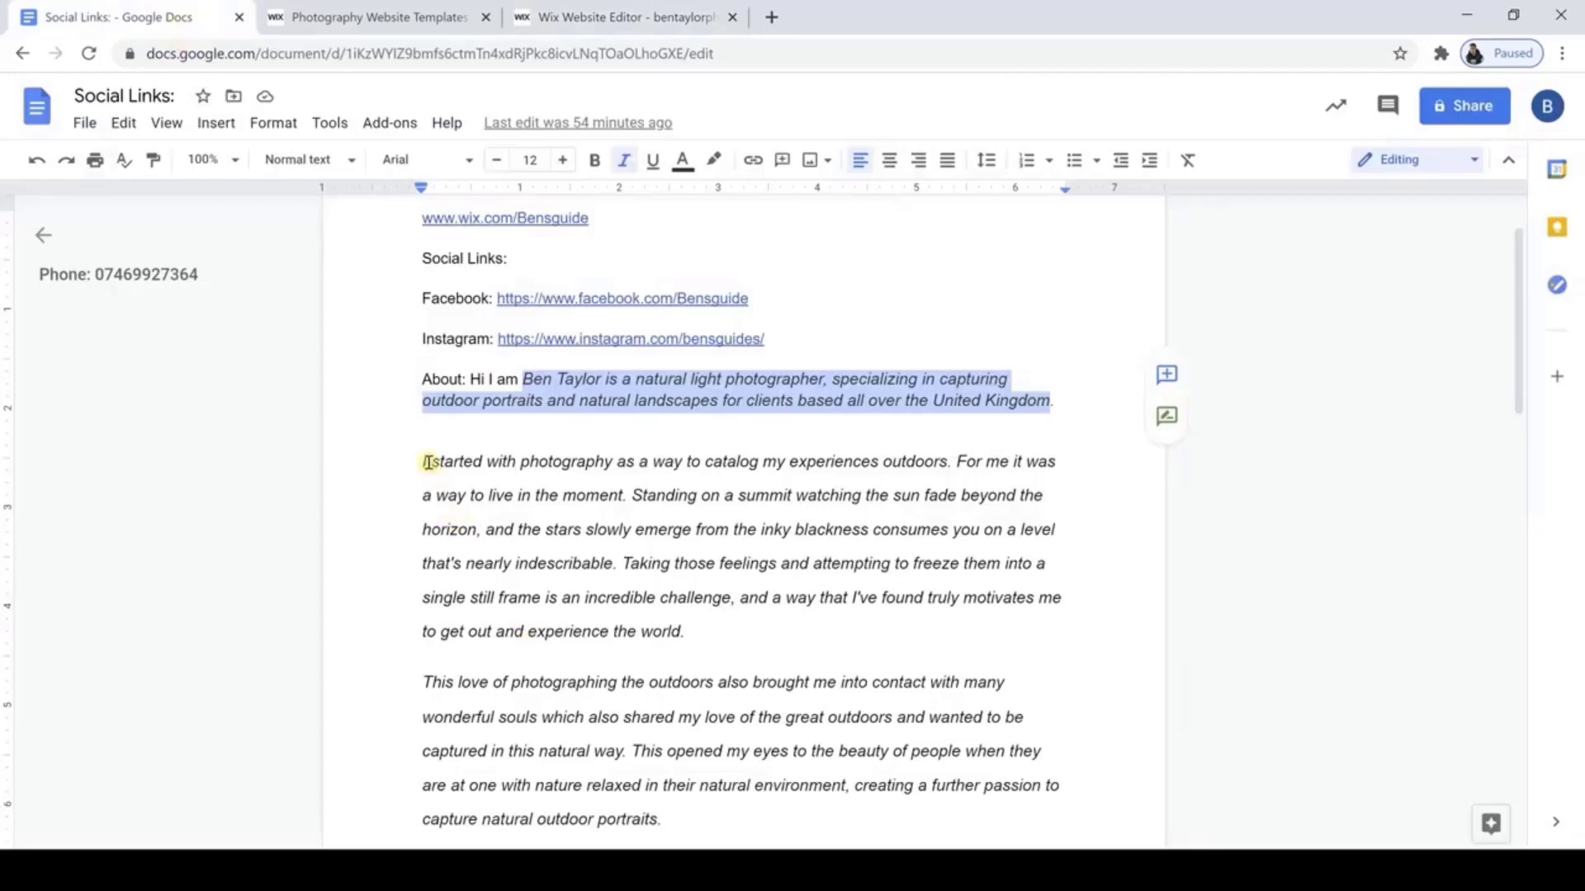
drag(423, 462, 662, 607)
key(ctrl+c)
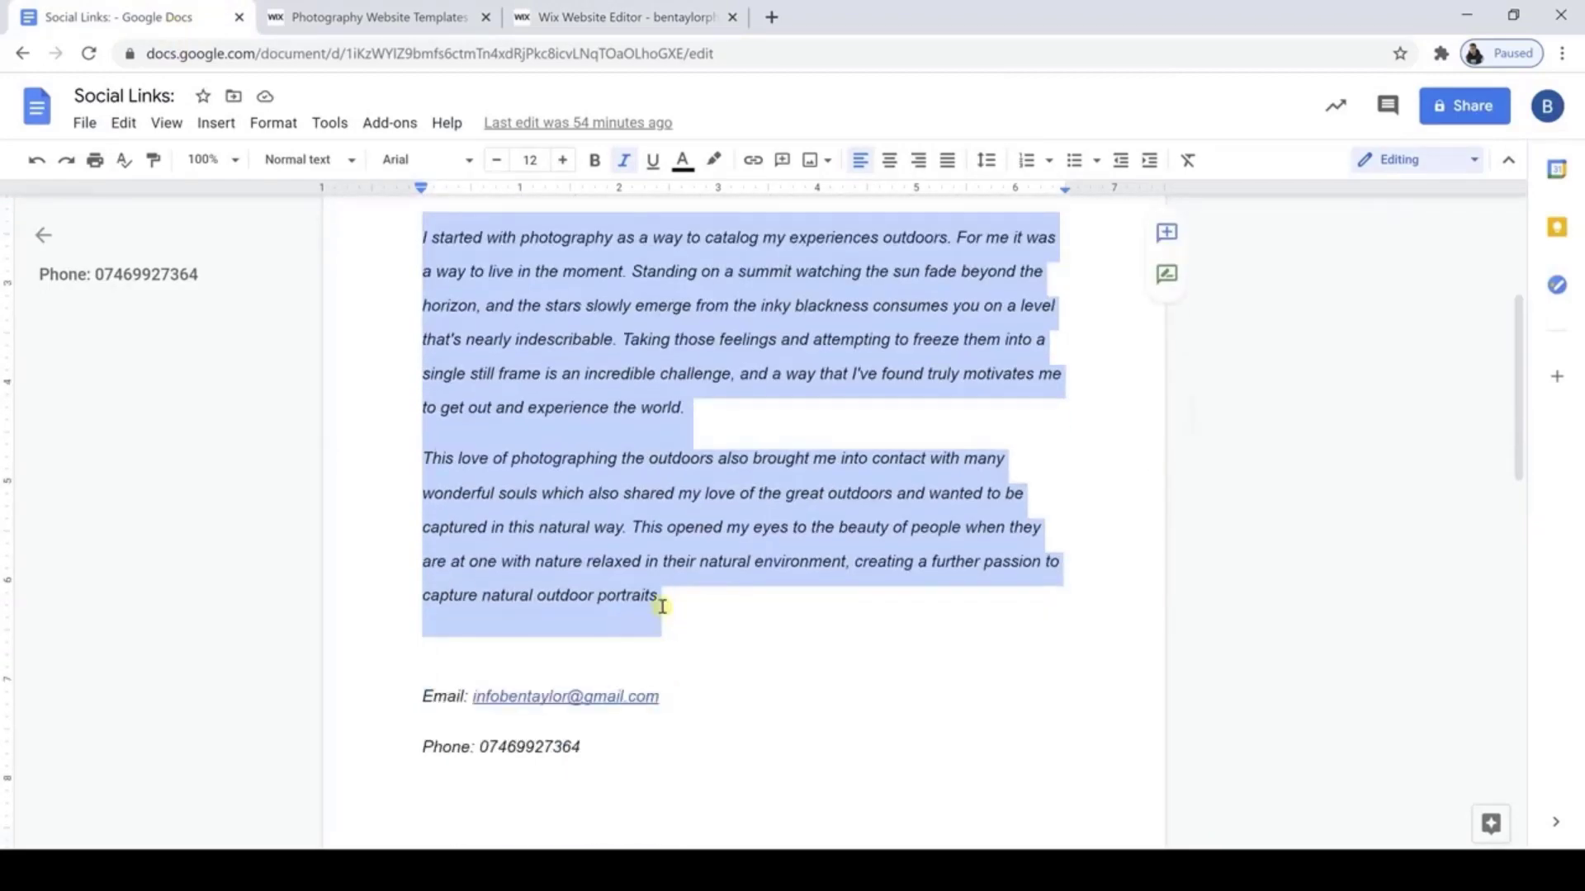
click(615, 21)
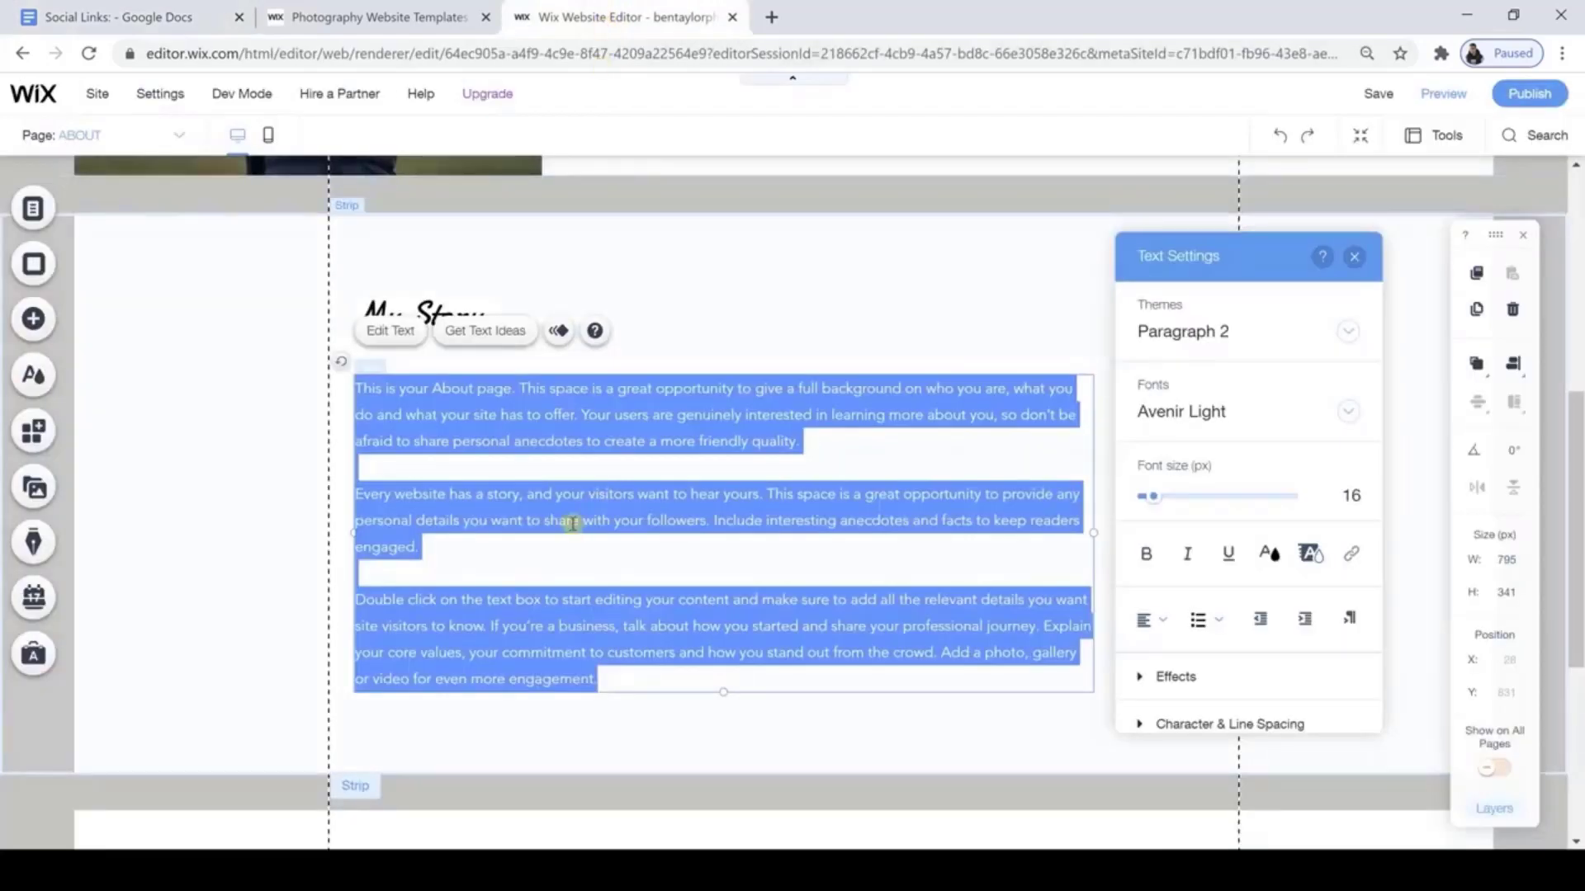
key(ctrl+v)
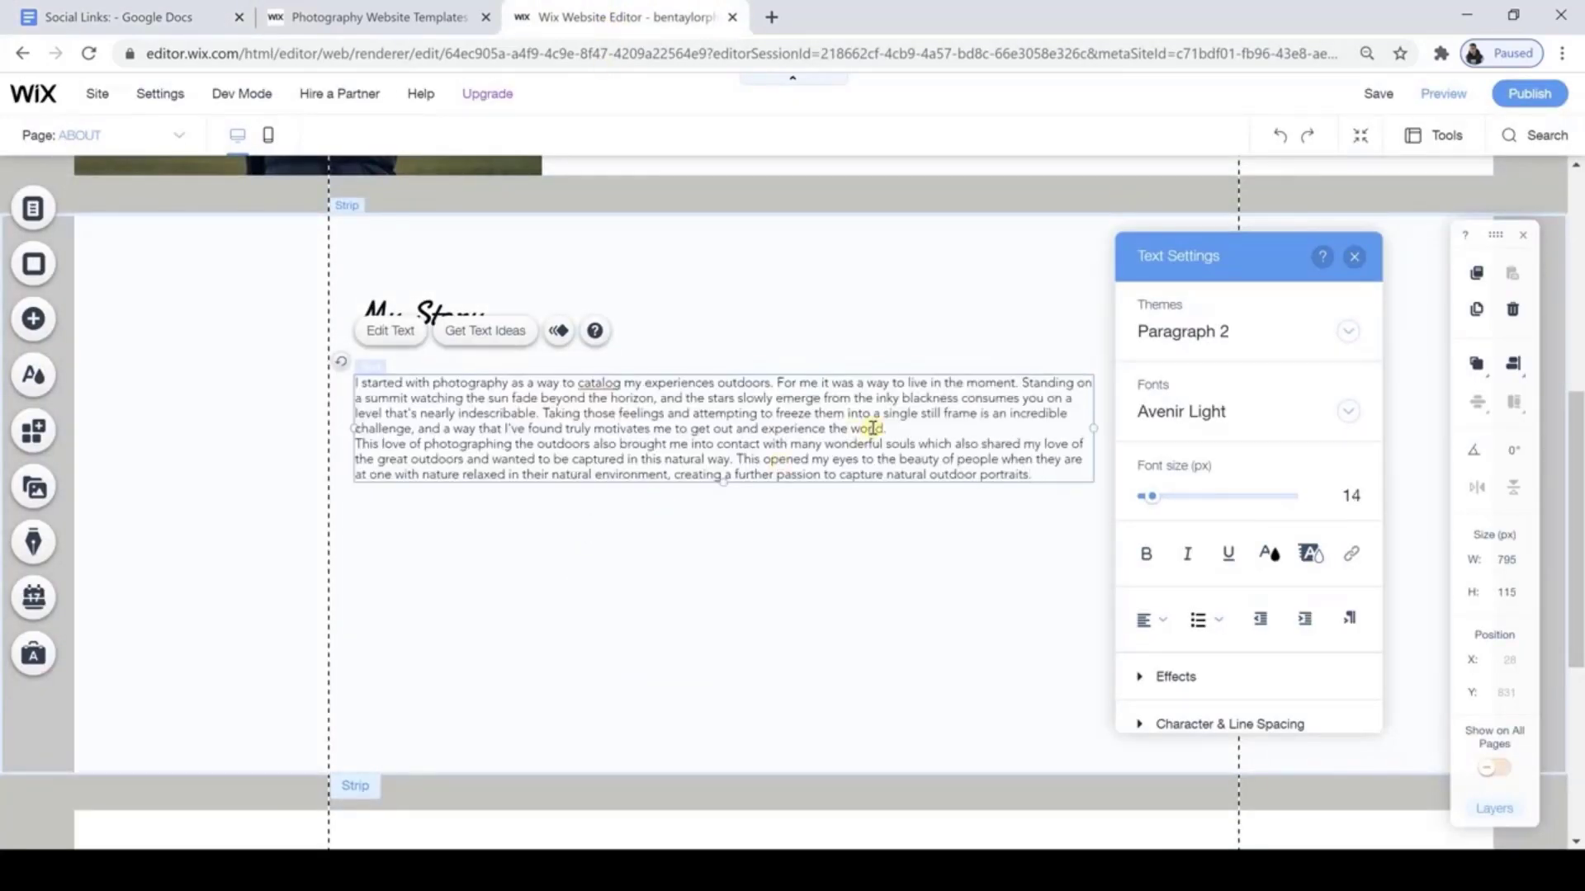
click(889, 429)
key(Return)
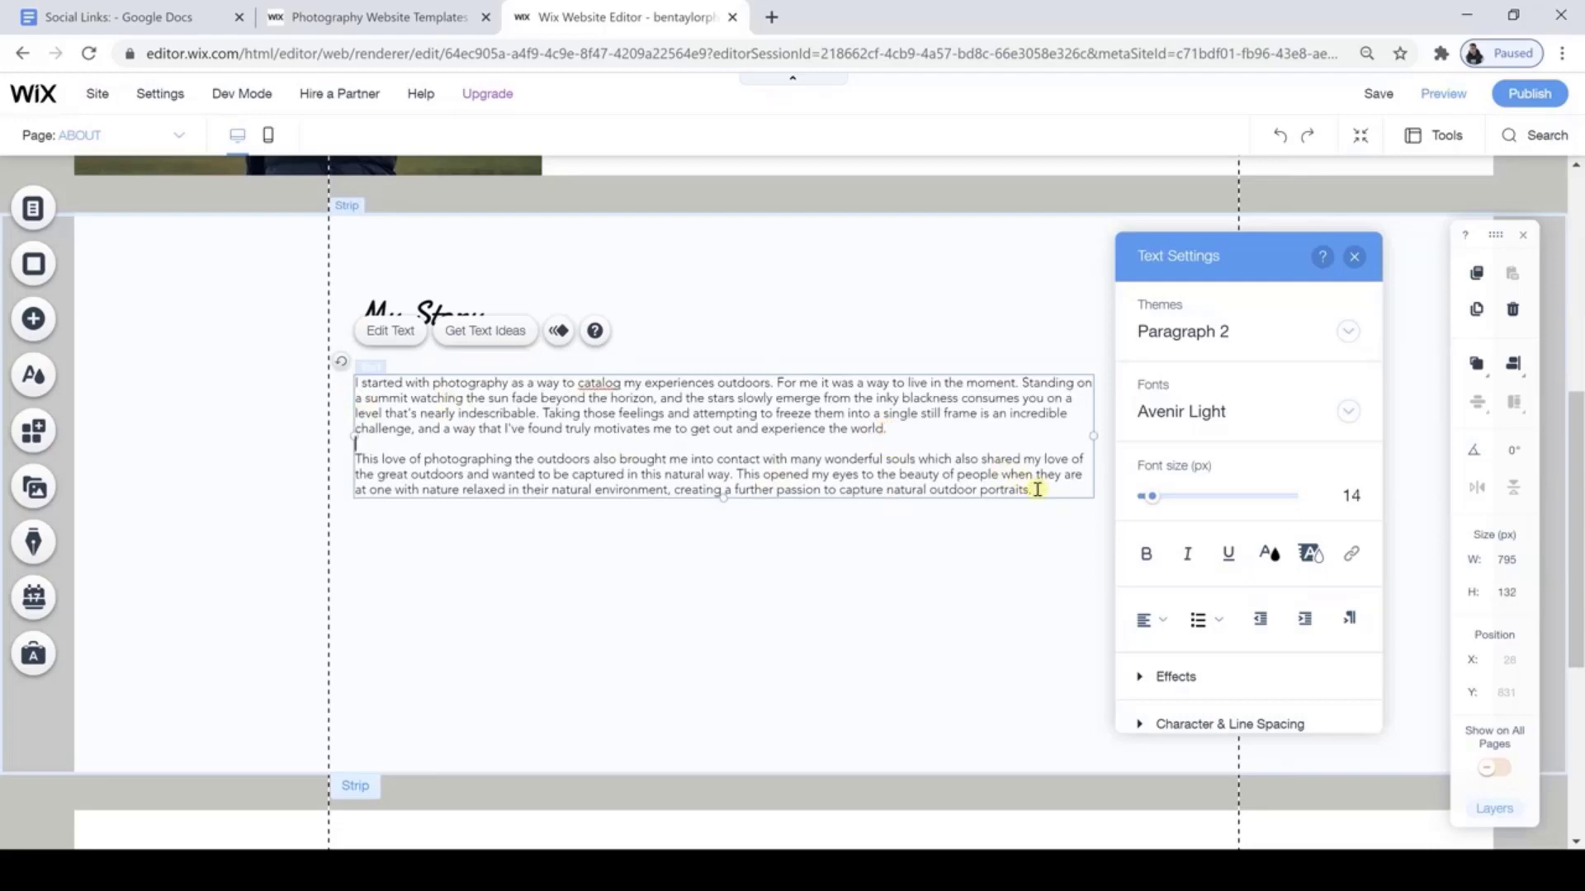
Enlarge the text of both My Story paragraphs and set their font to DIN Next Light.
drag(1038, 489, 329, 359)
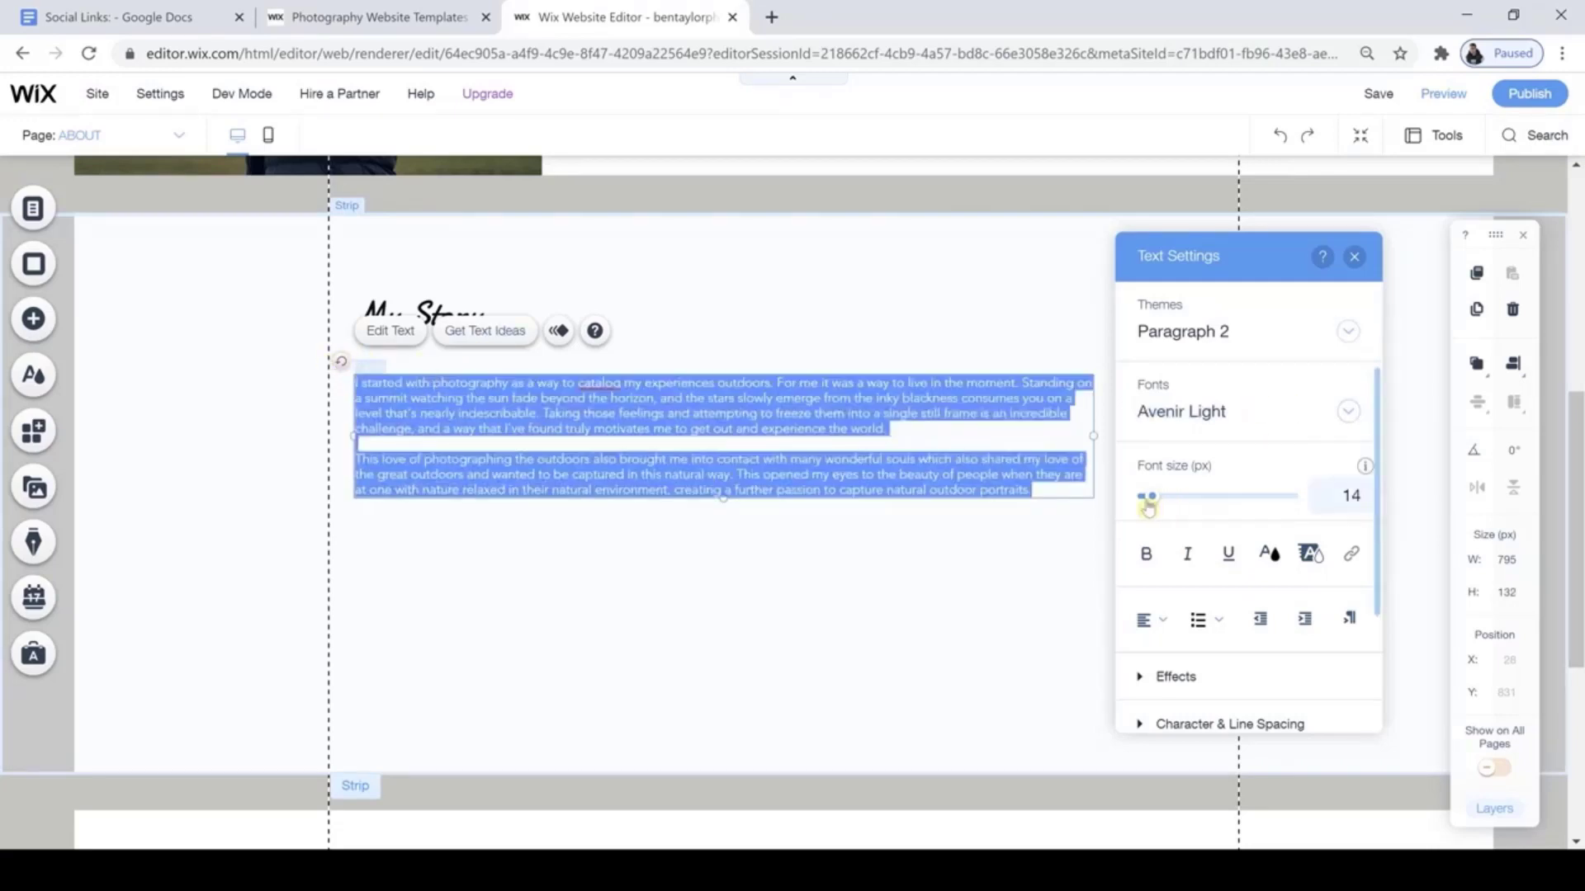
drag(1147, 506, 1158, 507)
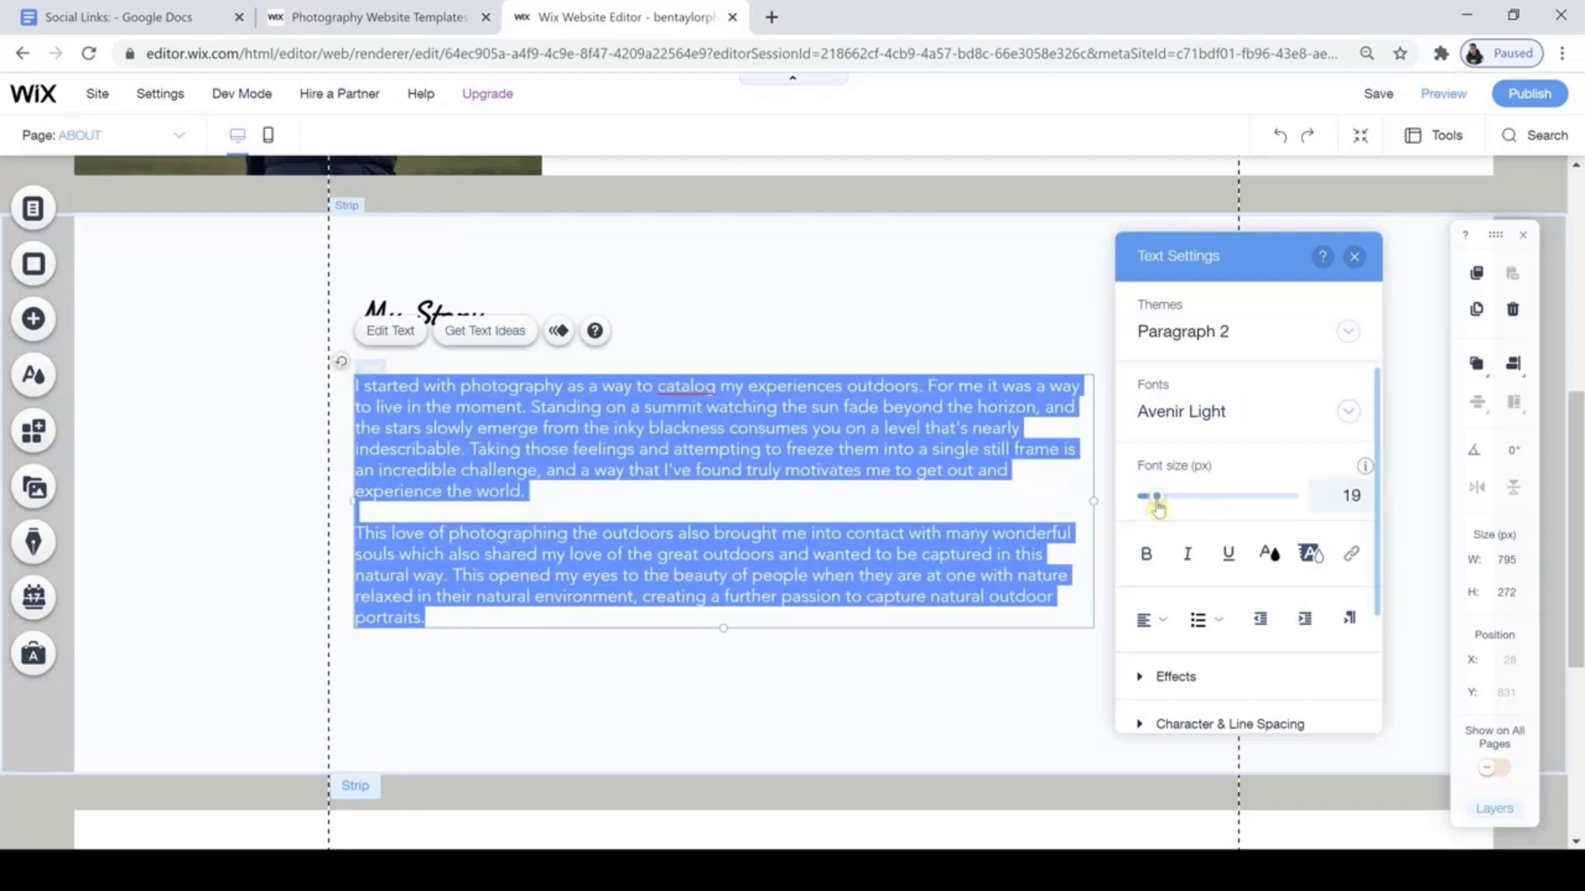
click(1349, 412)
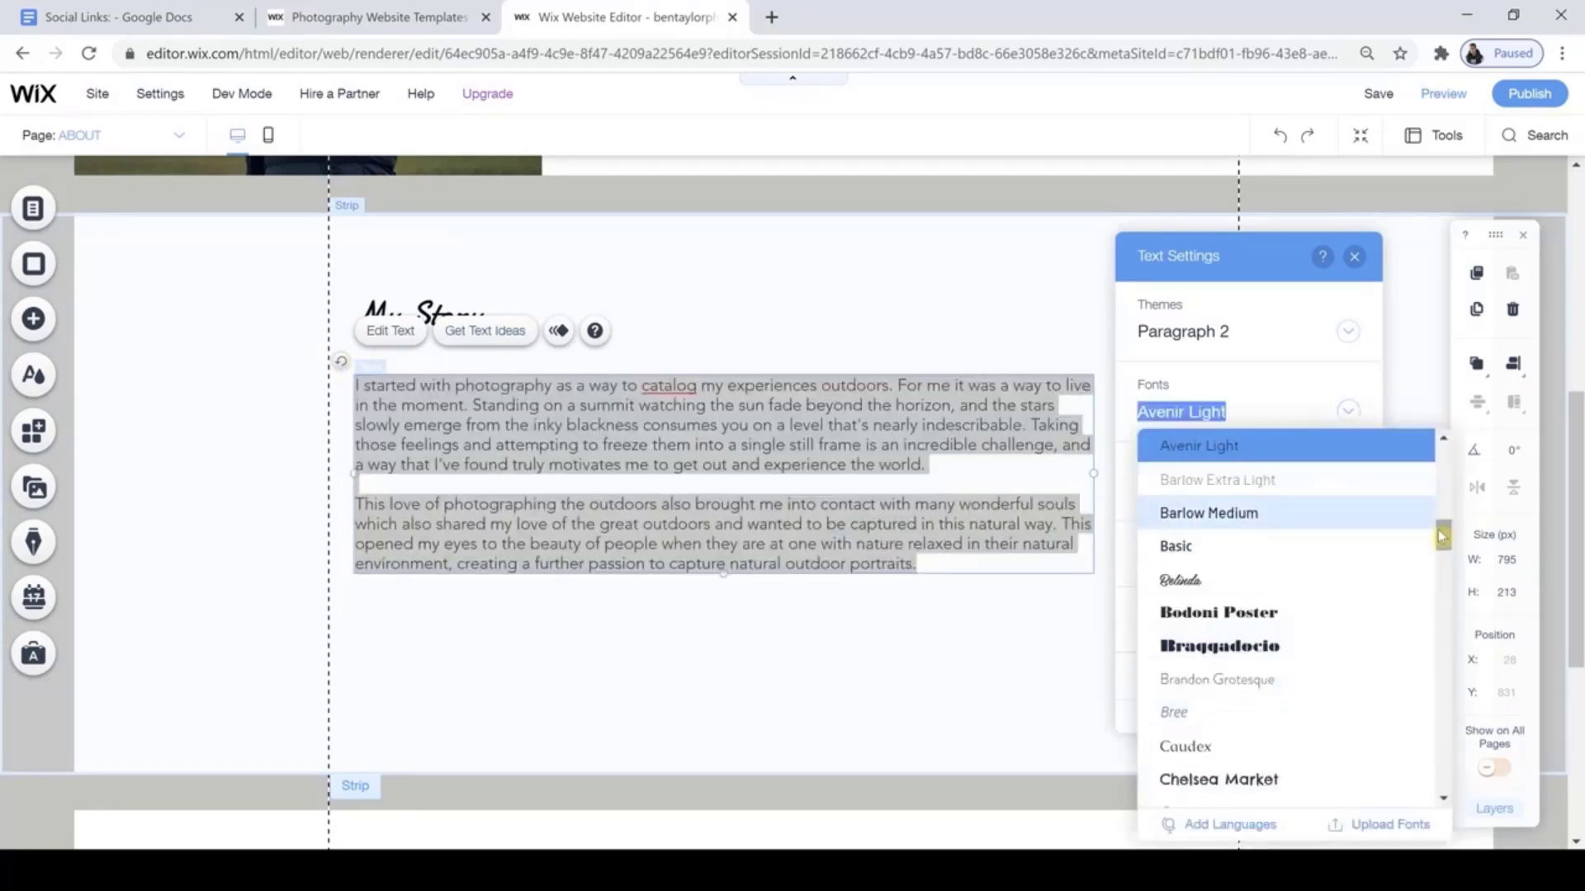
scroll(1441, 570, down, 1)
scroll(1440, 570, down, 5)
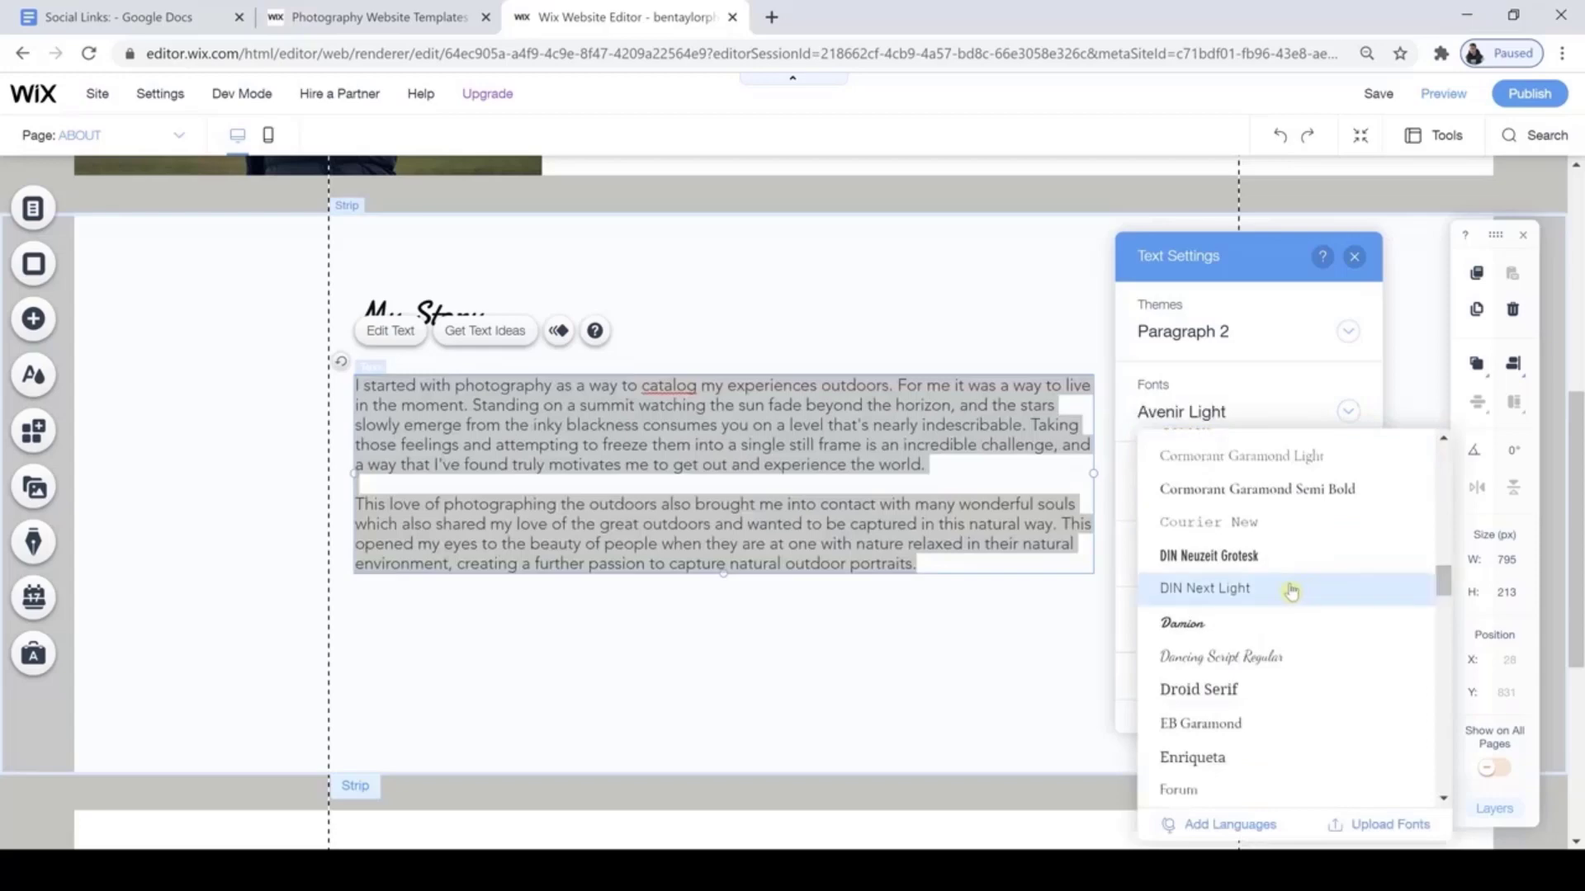
click(1292, 587)
click(866, 651)
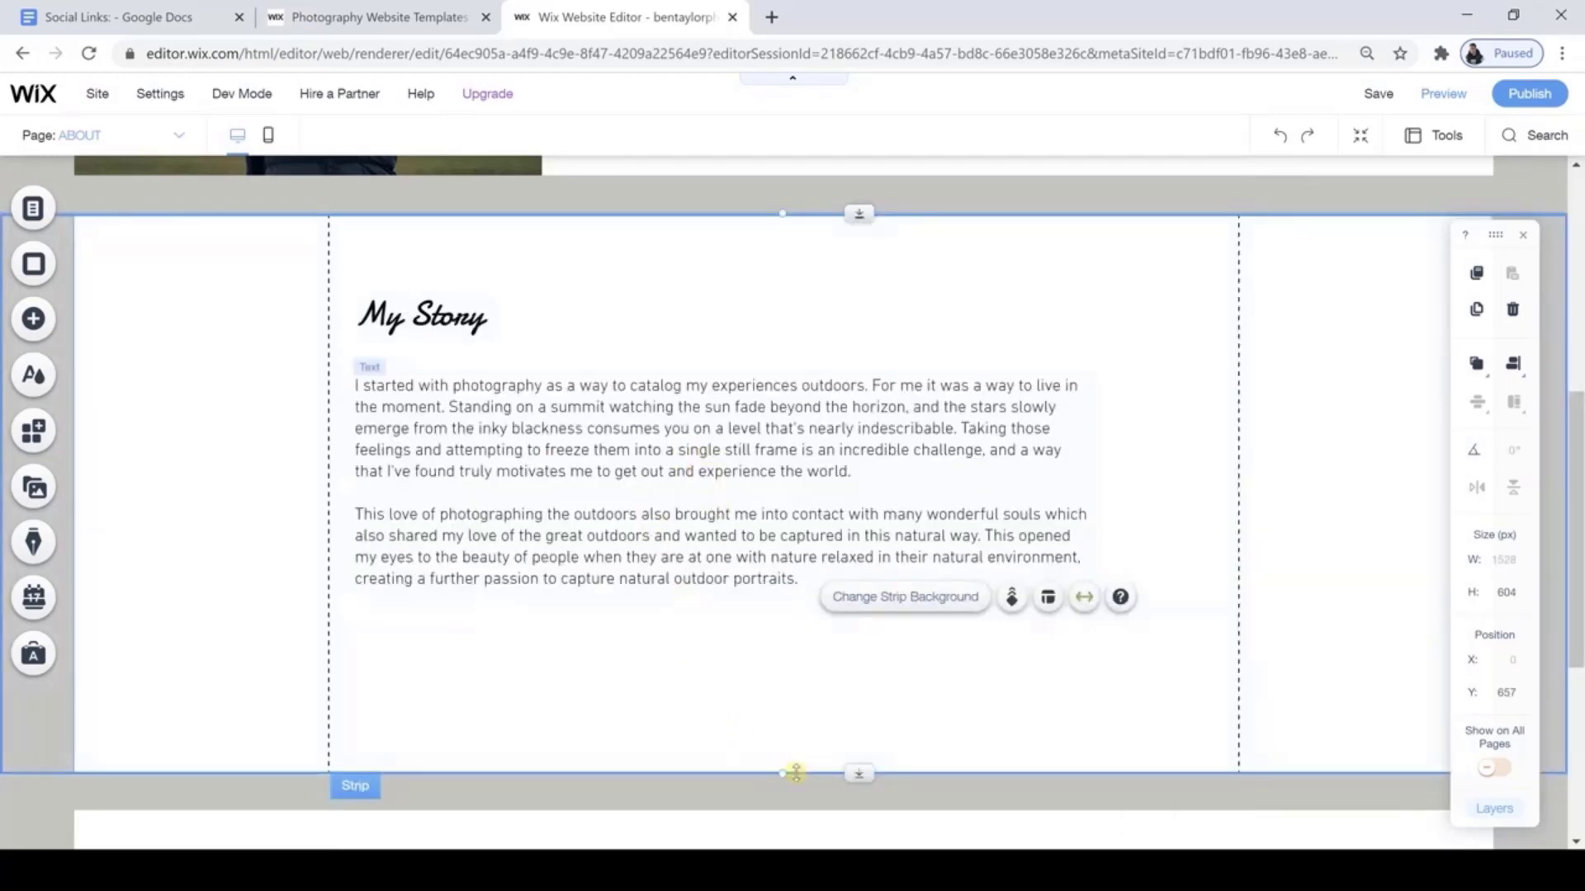
Delete the Contact strip below the My Story section of the About page.
drag(1577, 518, 1577, 617)
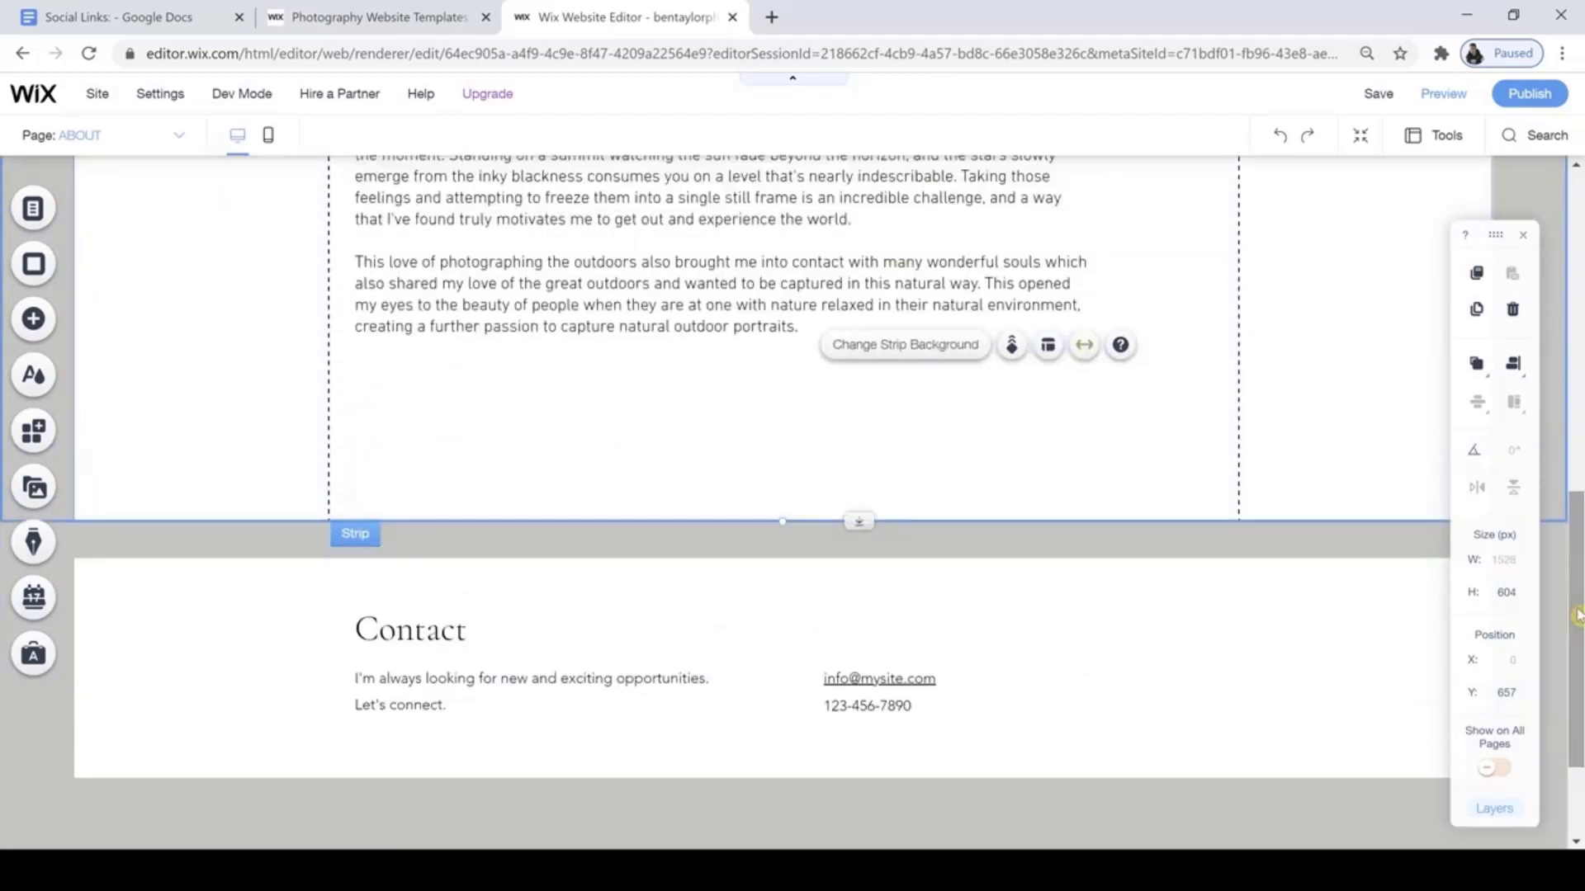
click(1331, 630)
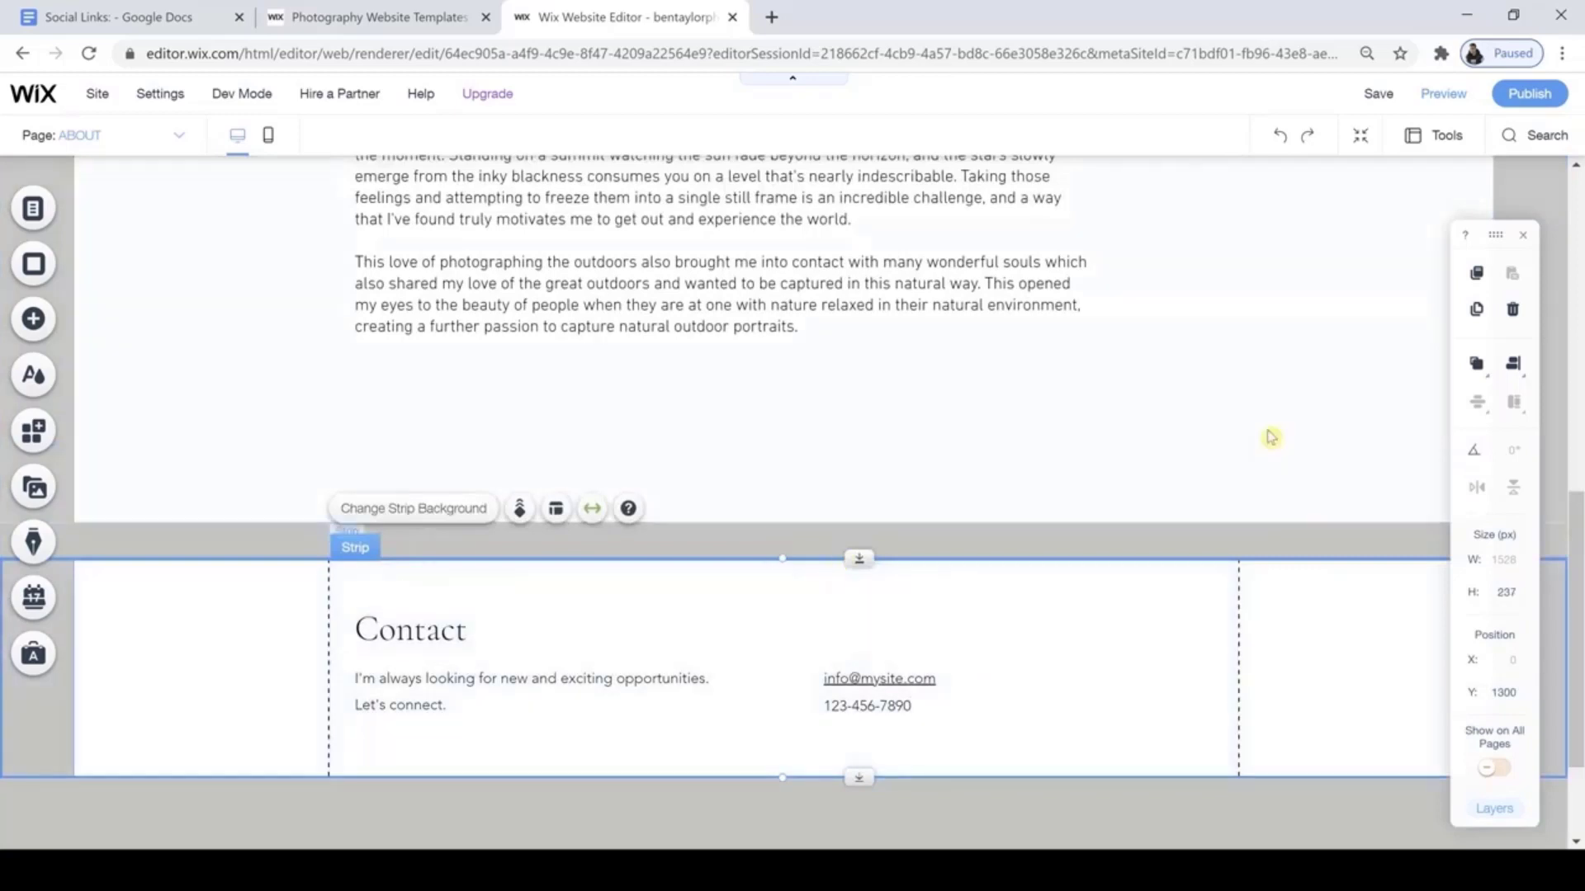
click(1515, 316)
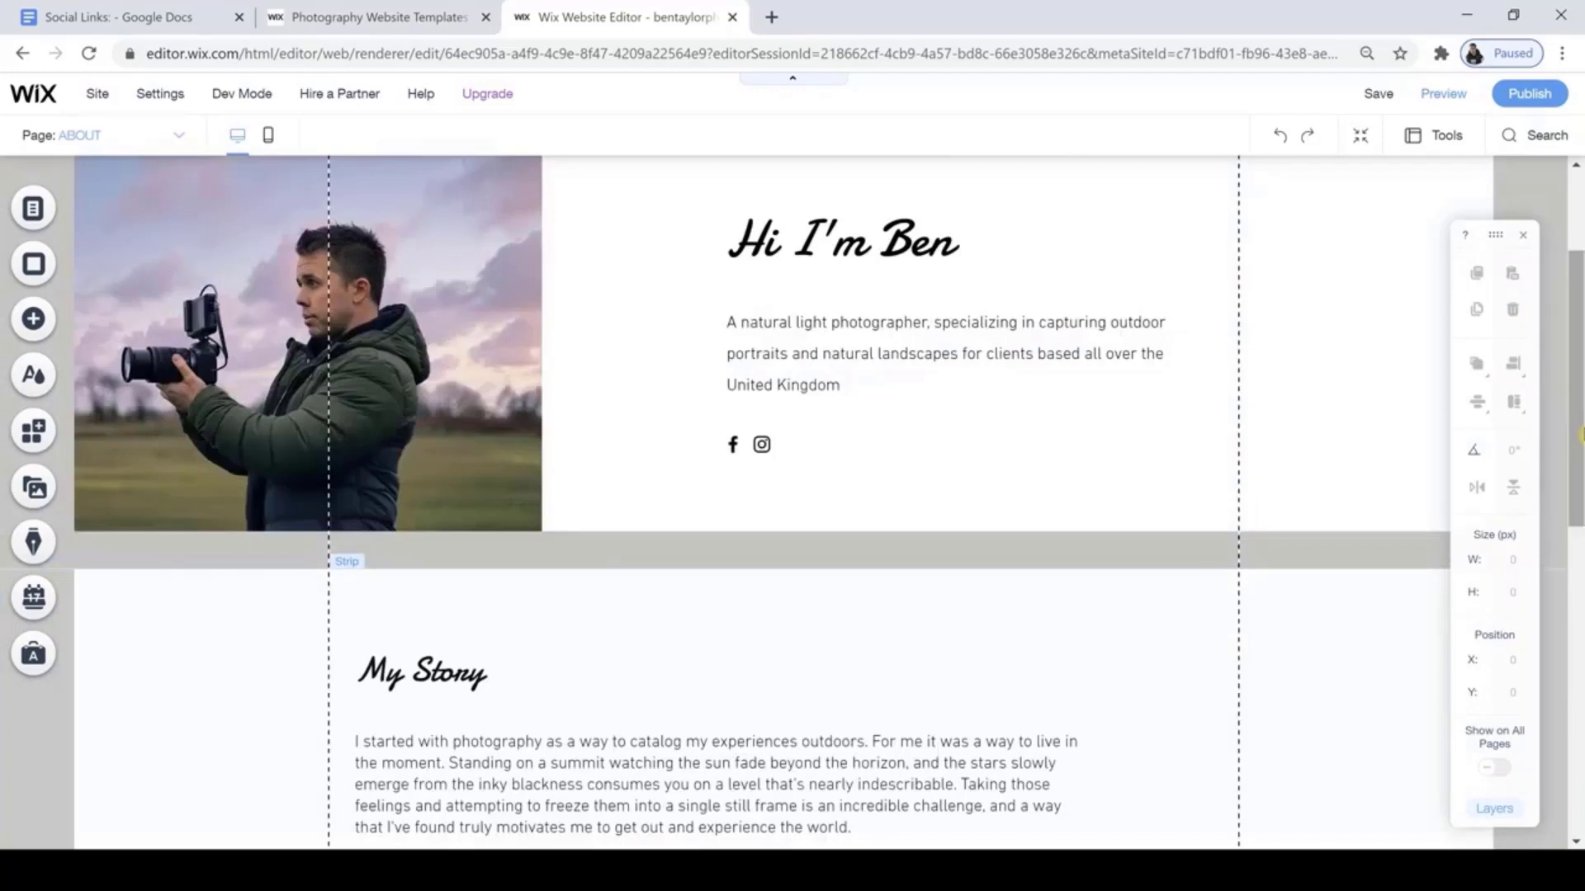
Shorten the My Story strip by raising its lower edge closer to the final paragraph.
drag(1578, 453, 1001, 687)
click(1000, 685)
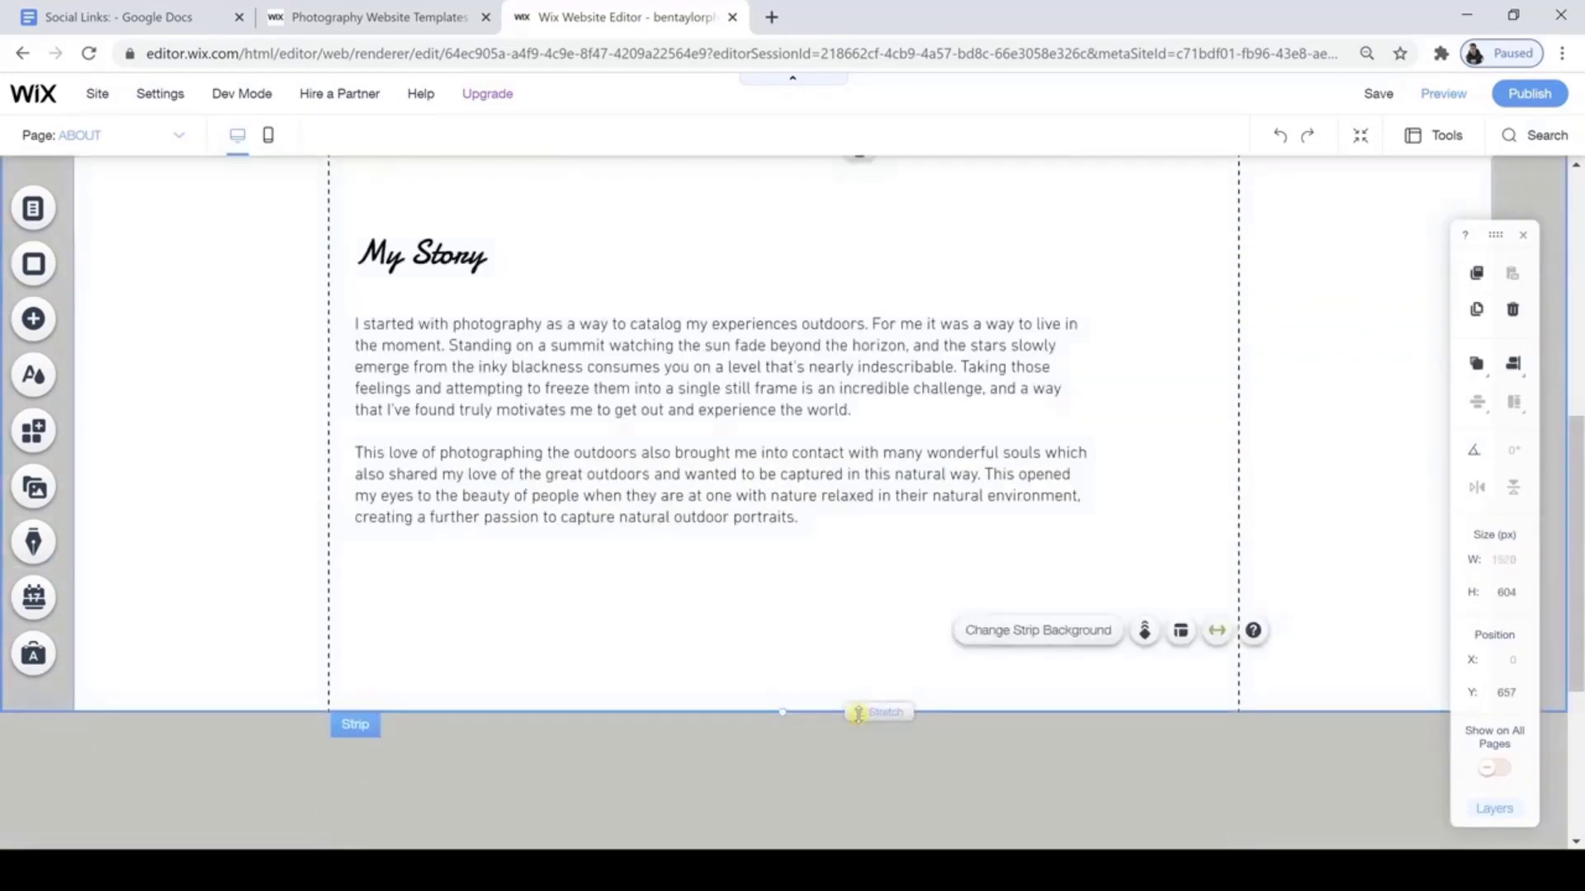
drag(858, 715, 859, 619)
click(943, 735)
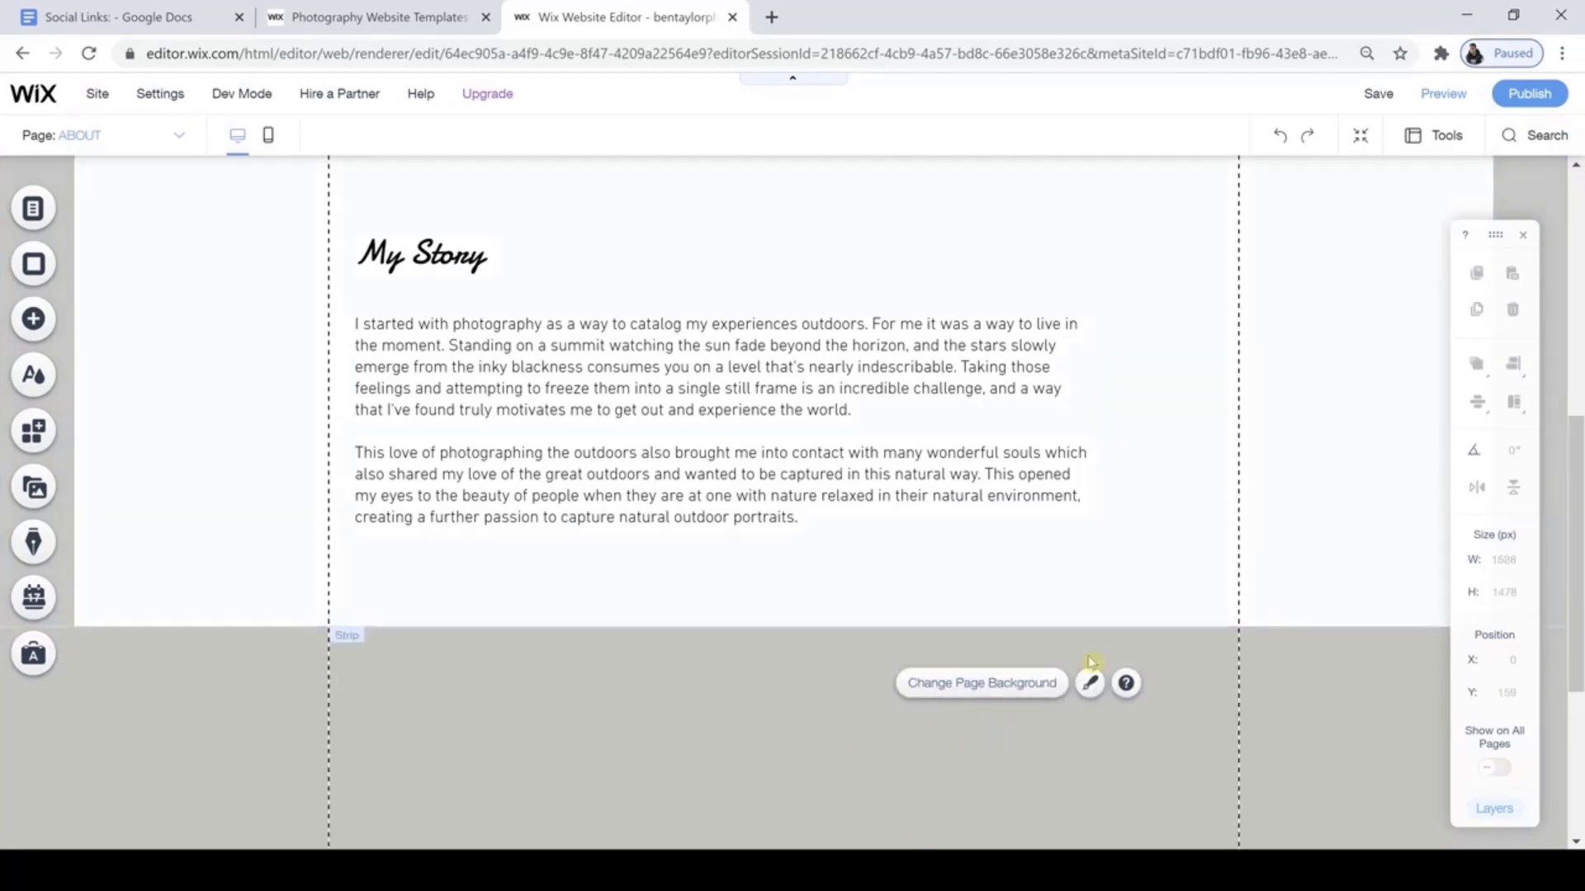
Set the About page background to the grey-blue site color #959EAE and check it around the intro section.
click(982, 685)
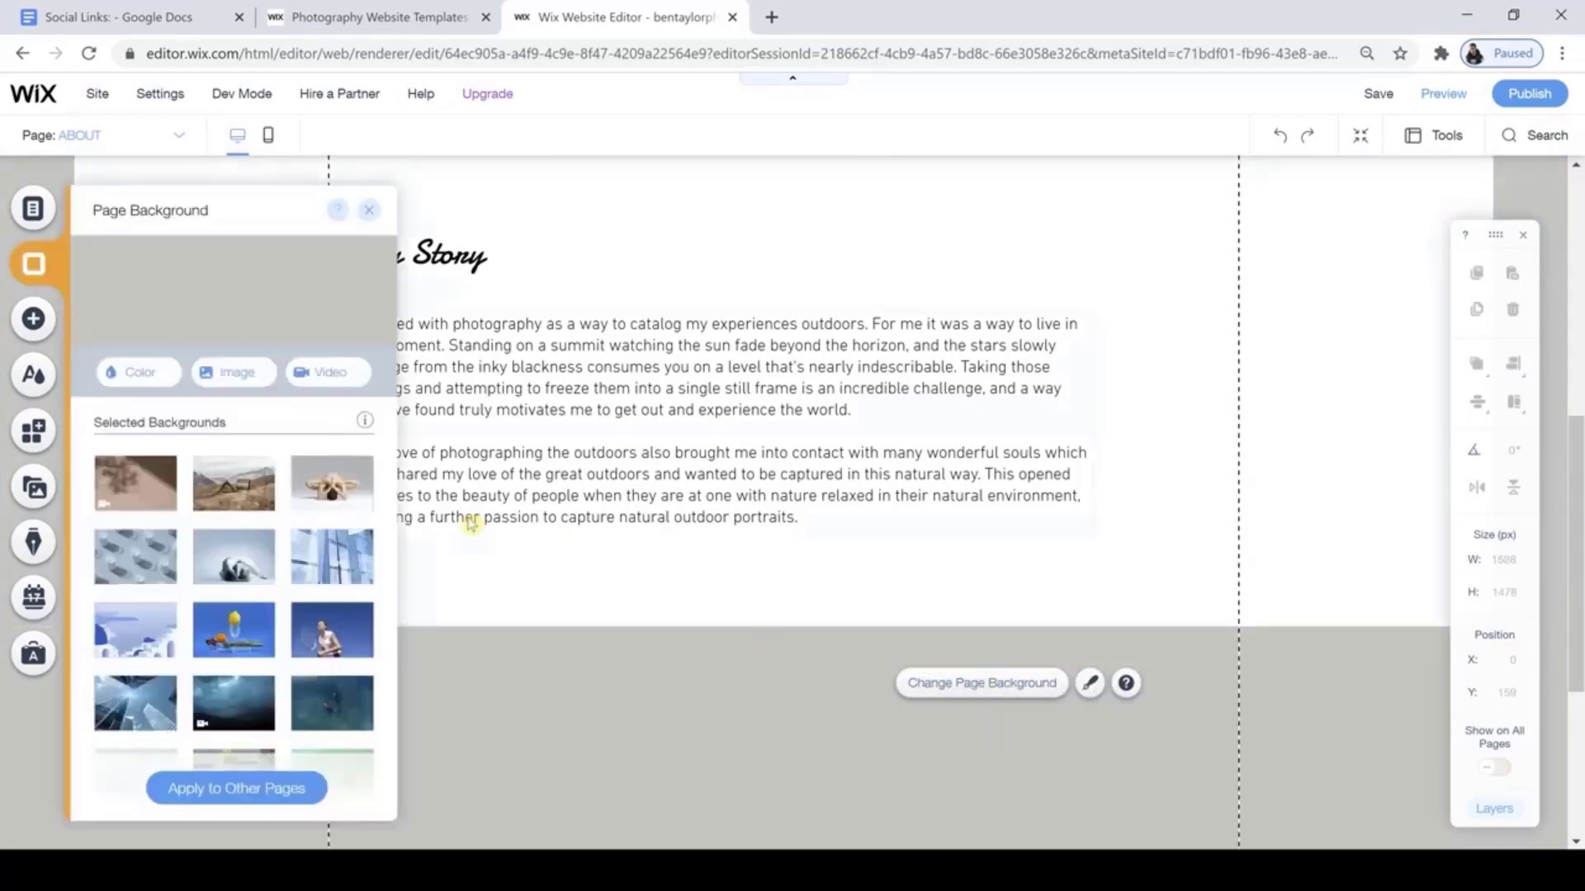
click(131, 371)
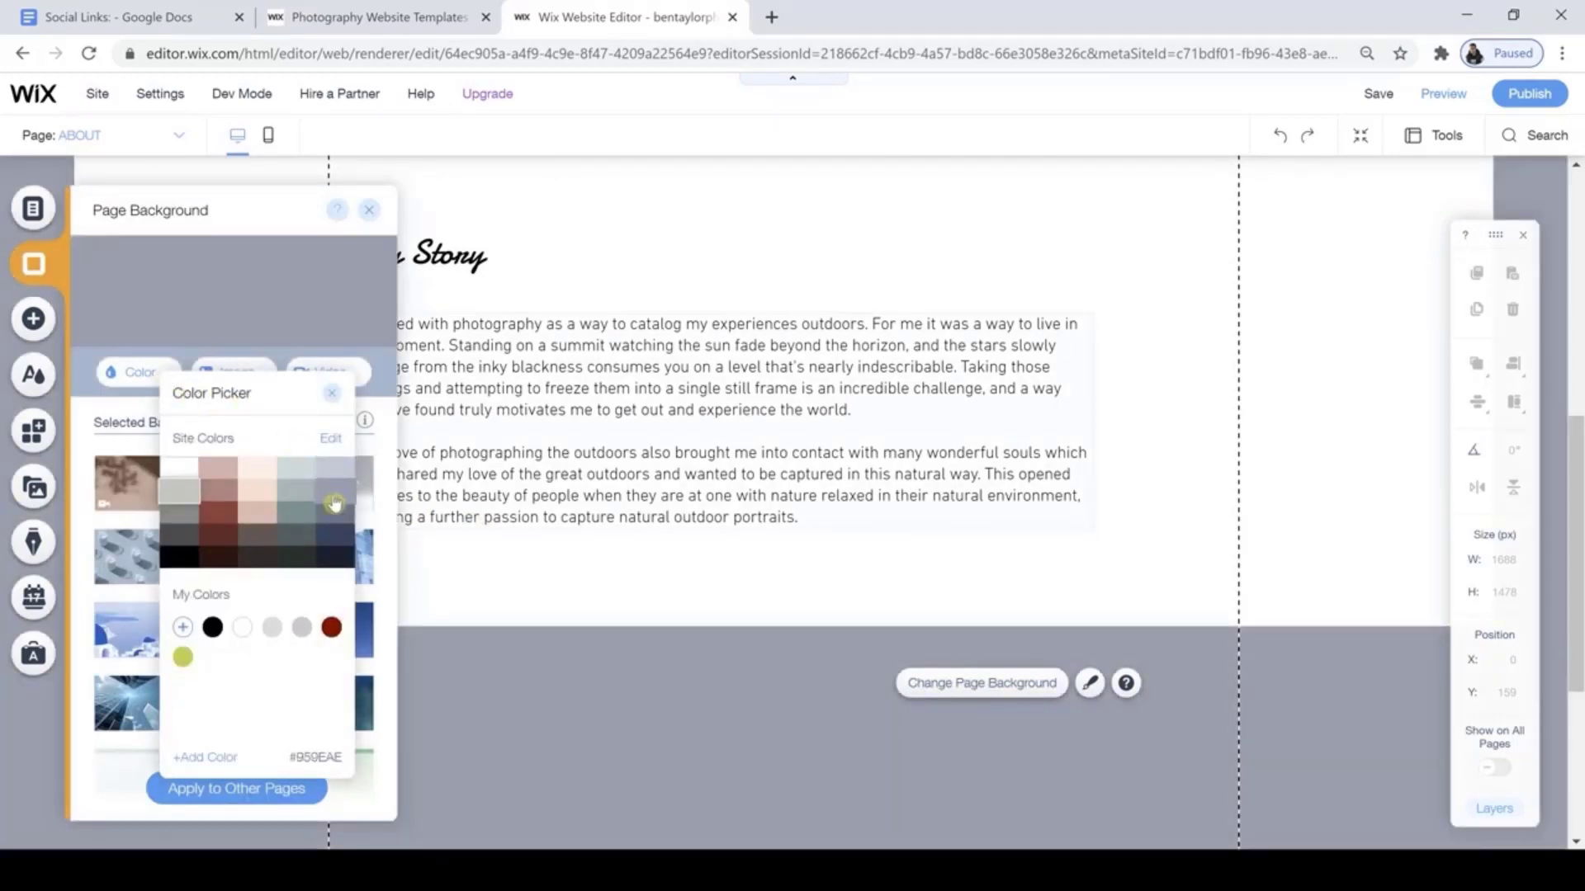
click(334, 502)
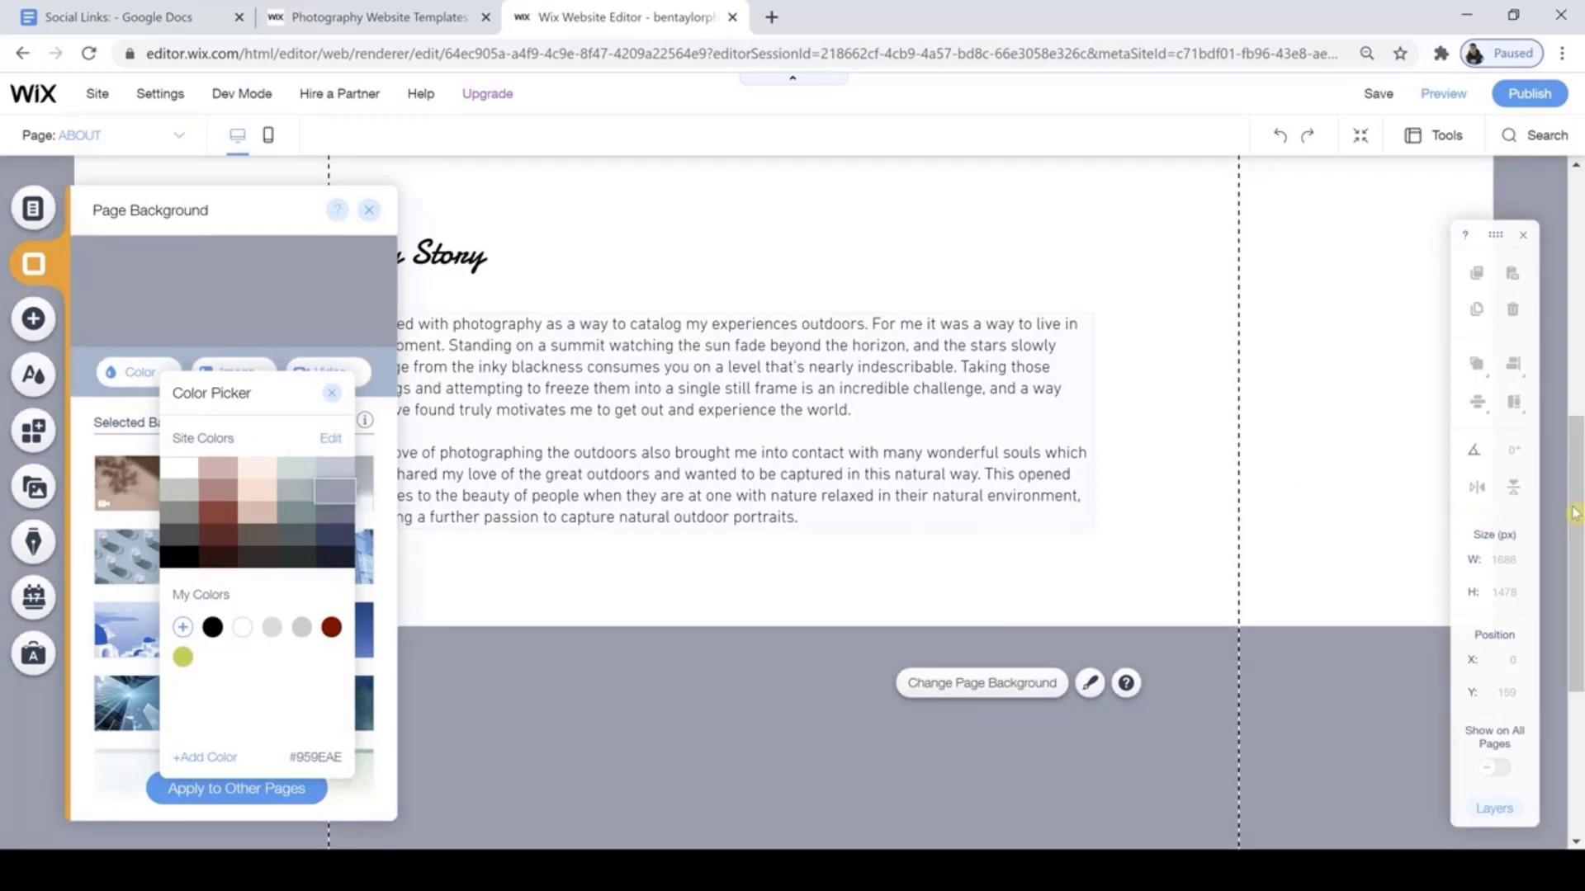
click(445, 330)
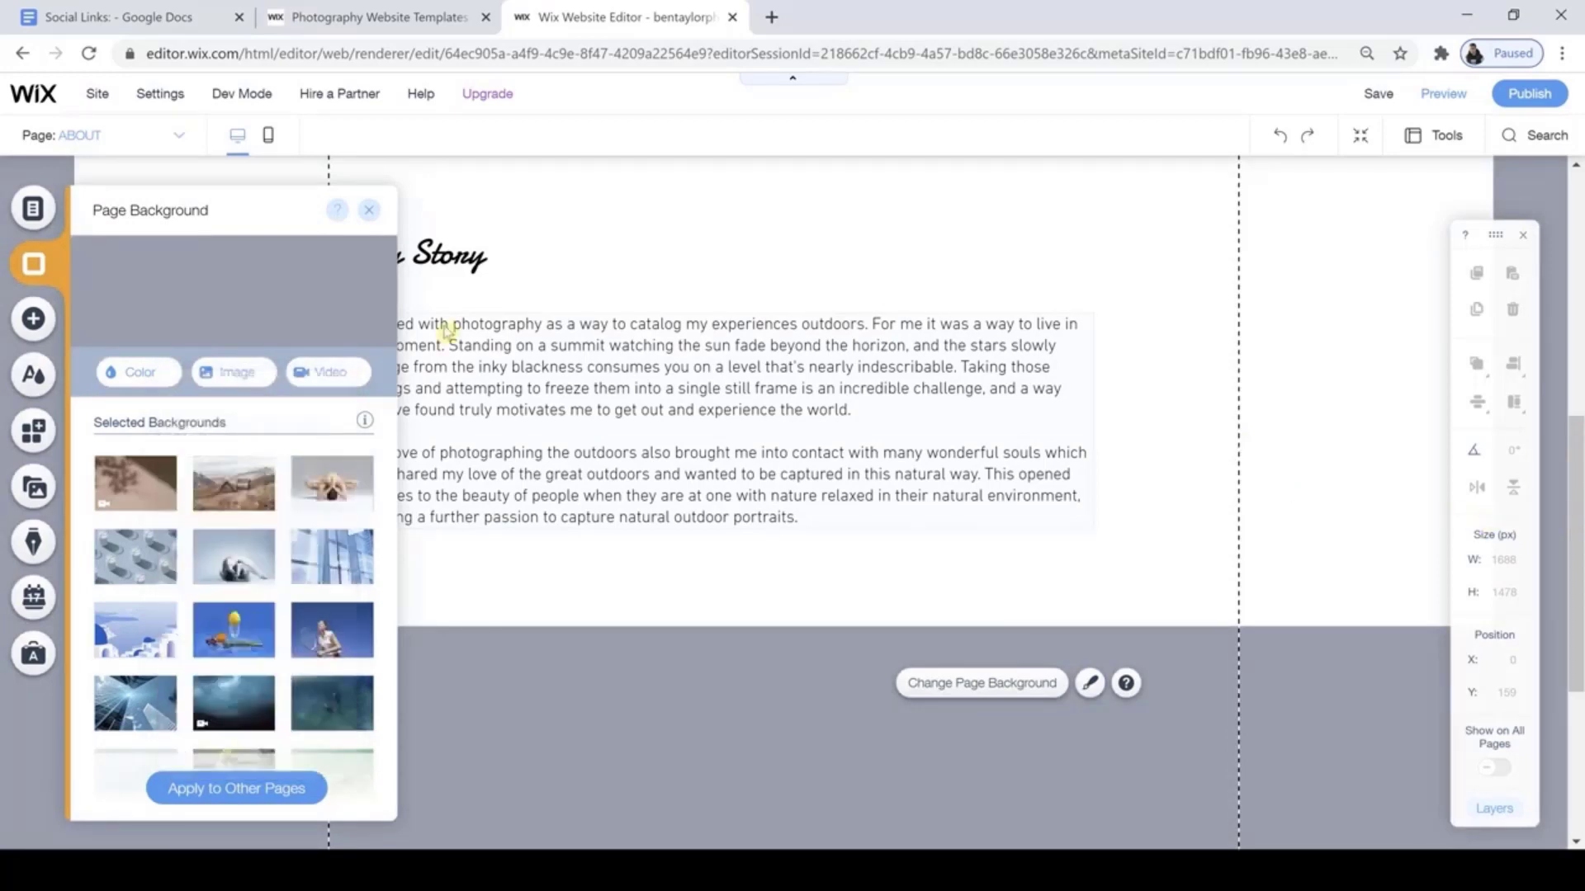
click(371, 213)
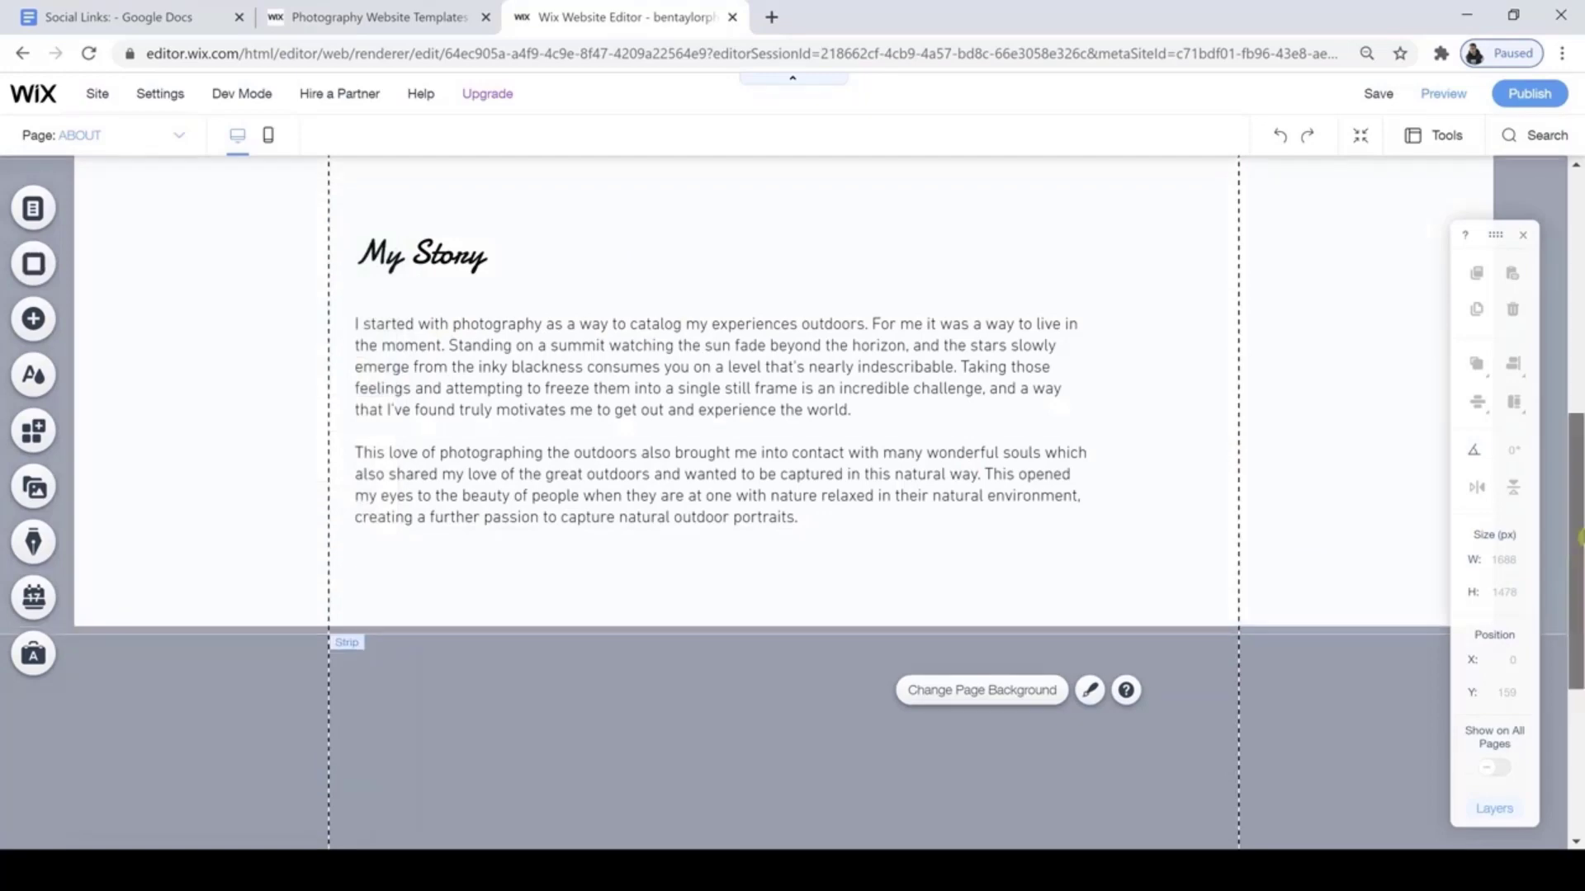
drag(1579, 537, 1579, 355)
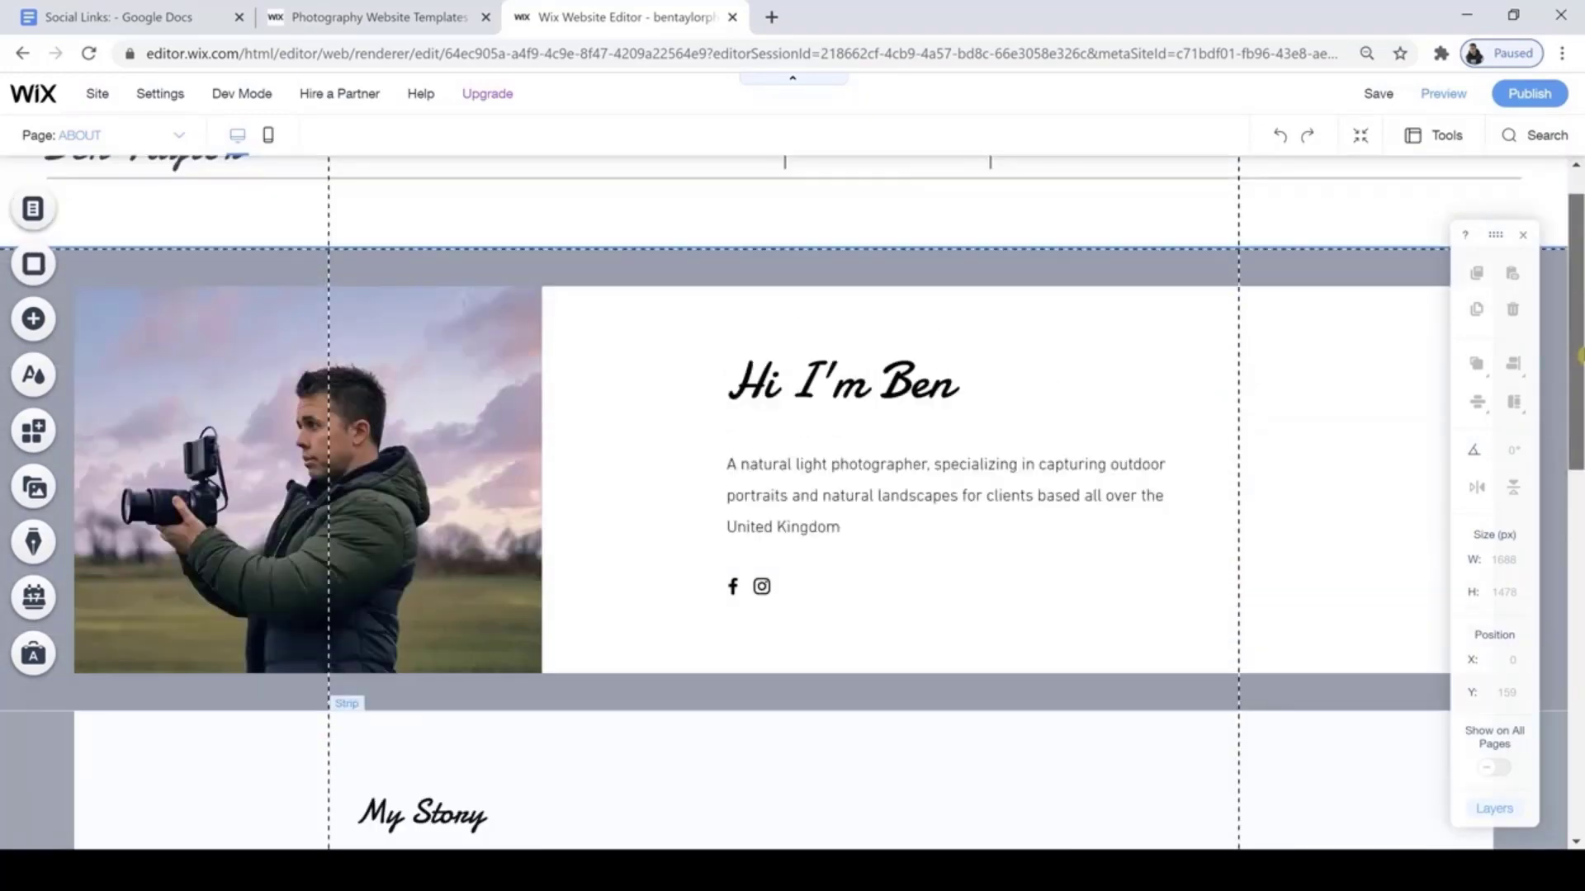
Set the About page background to the light grey-blue site color #BFC8D7 and review the page up to its header.
drag(1580, 376, 1578, 625)
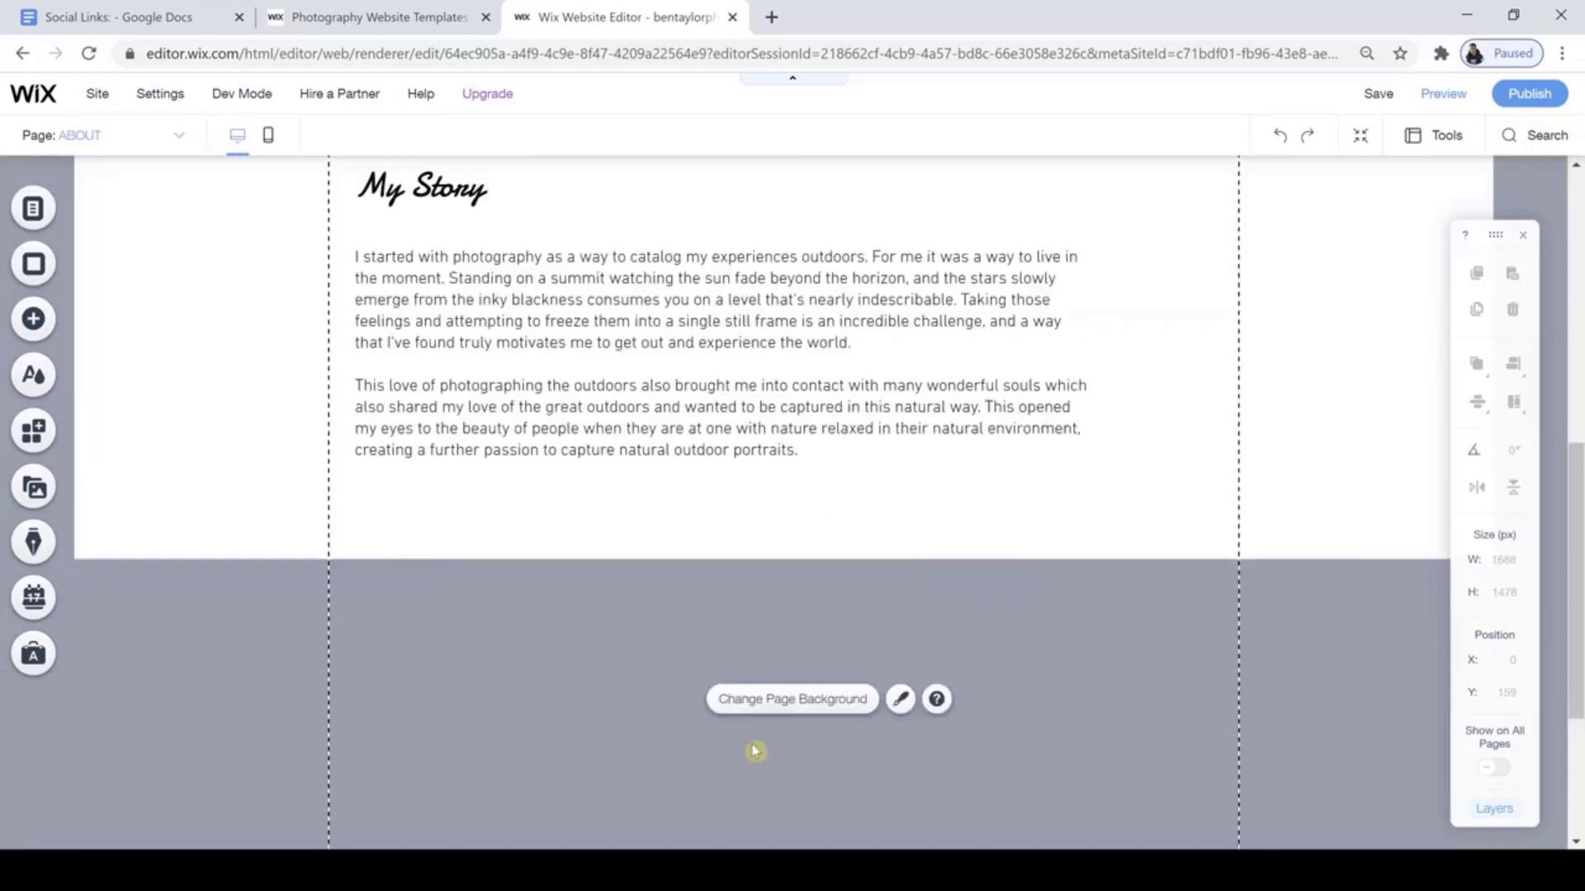
click(836, 700)
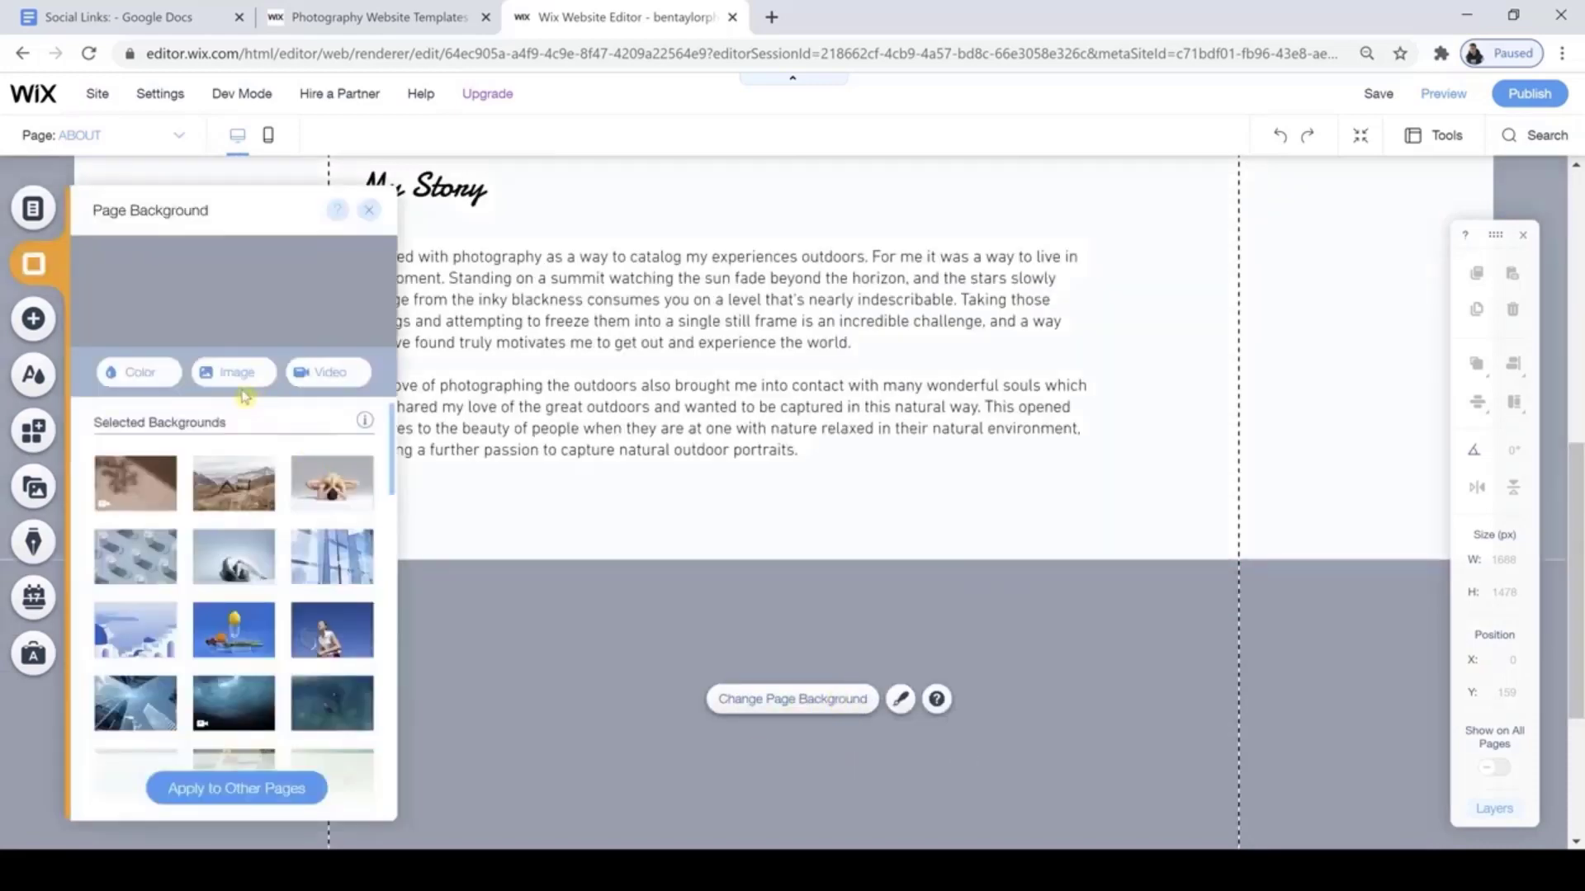
click(159, 375)
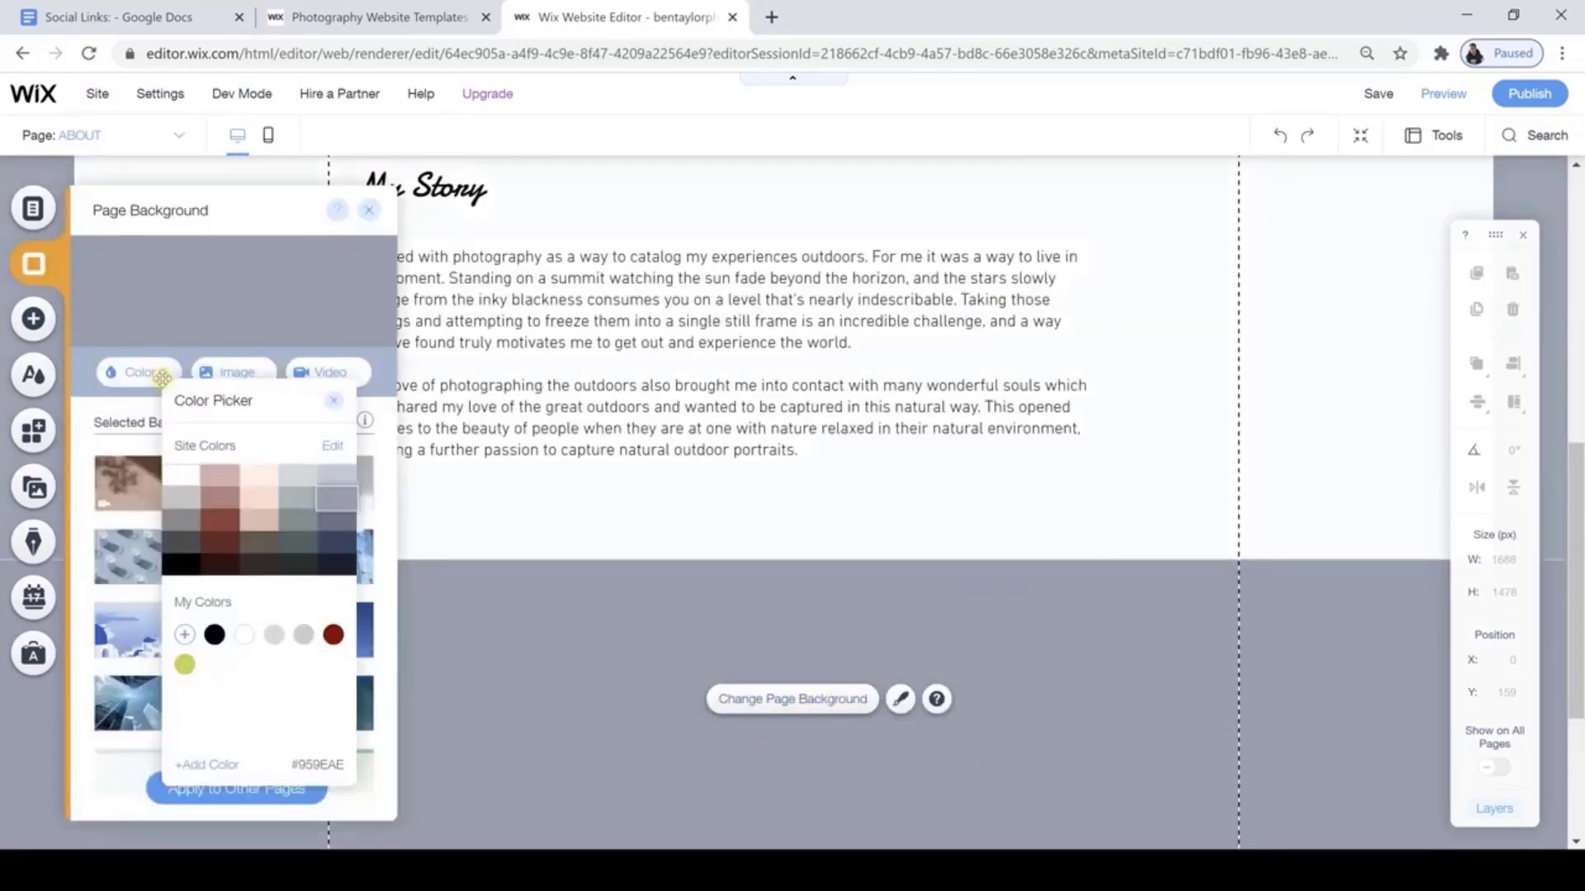
click(337, 478)
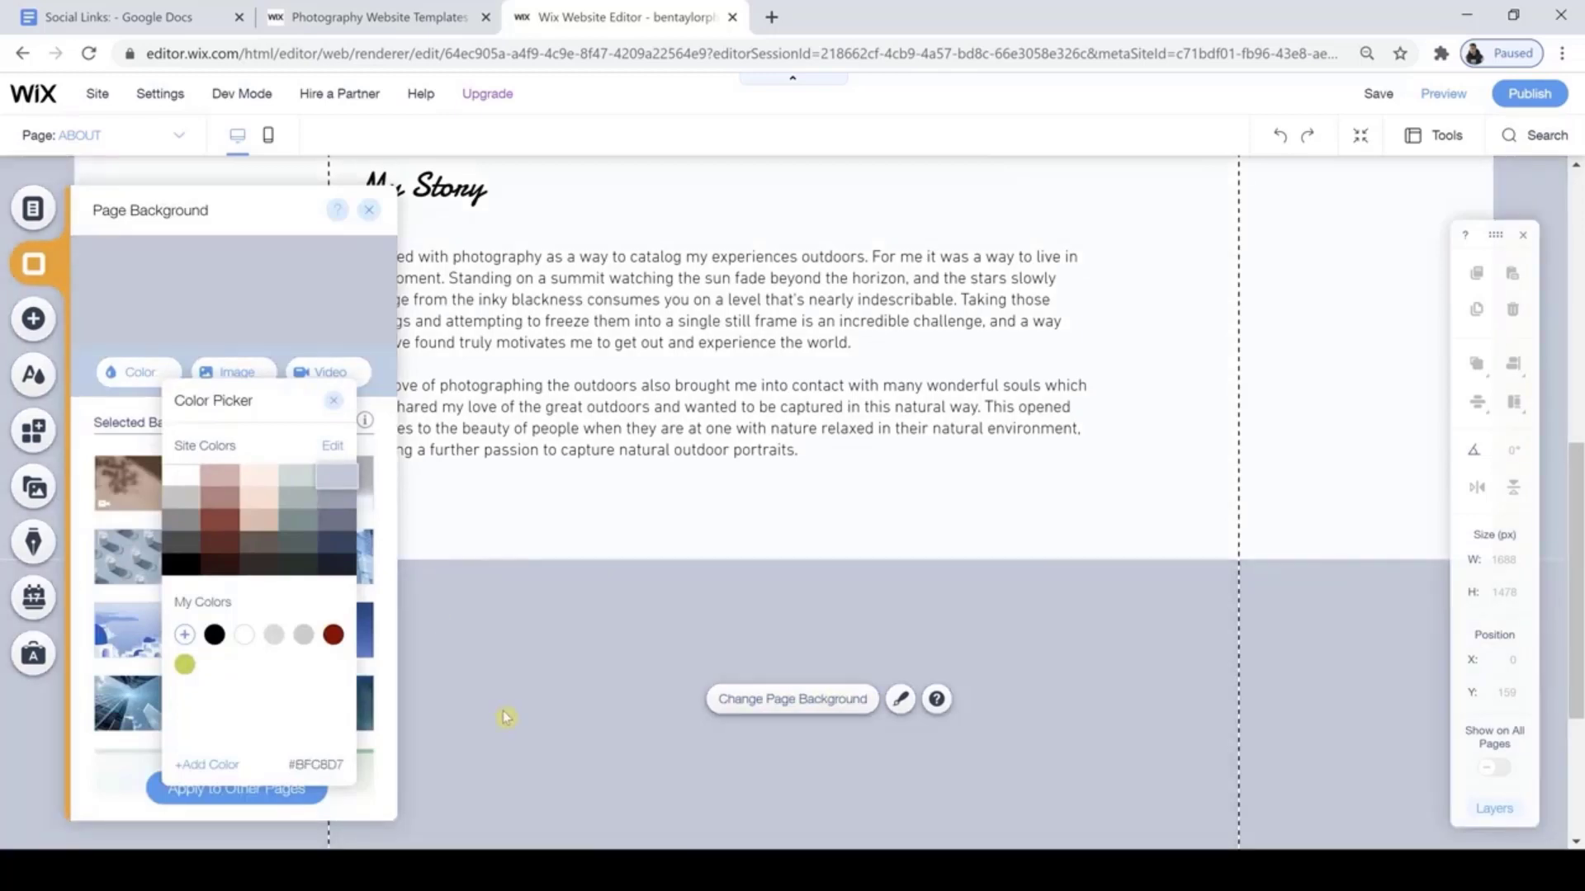
click(333, 401)
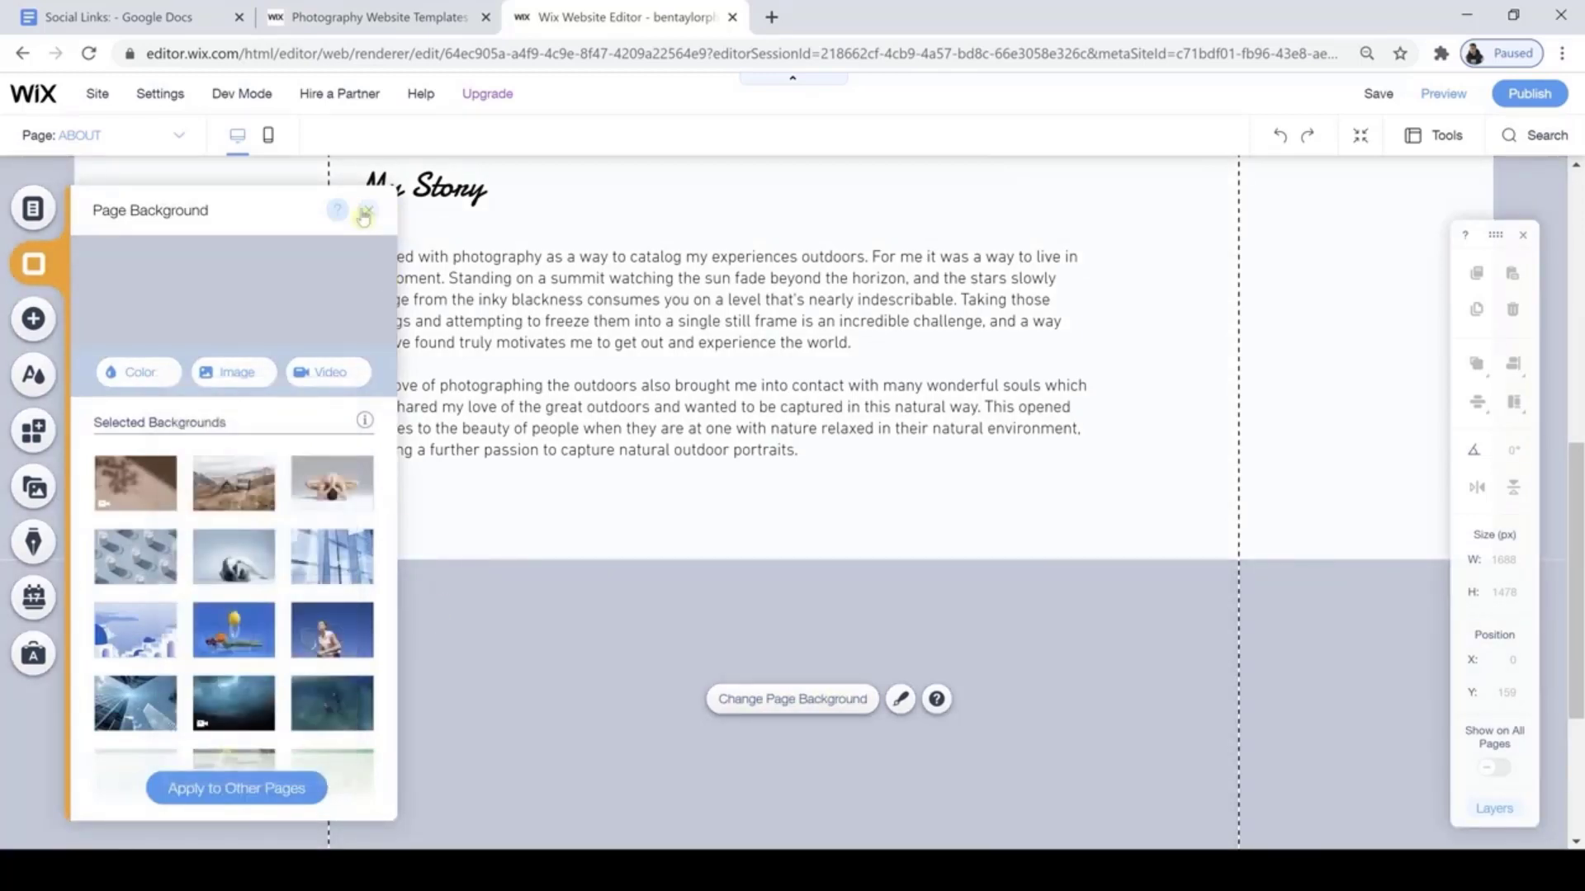
click(369, 209)
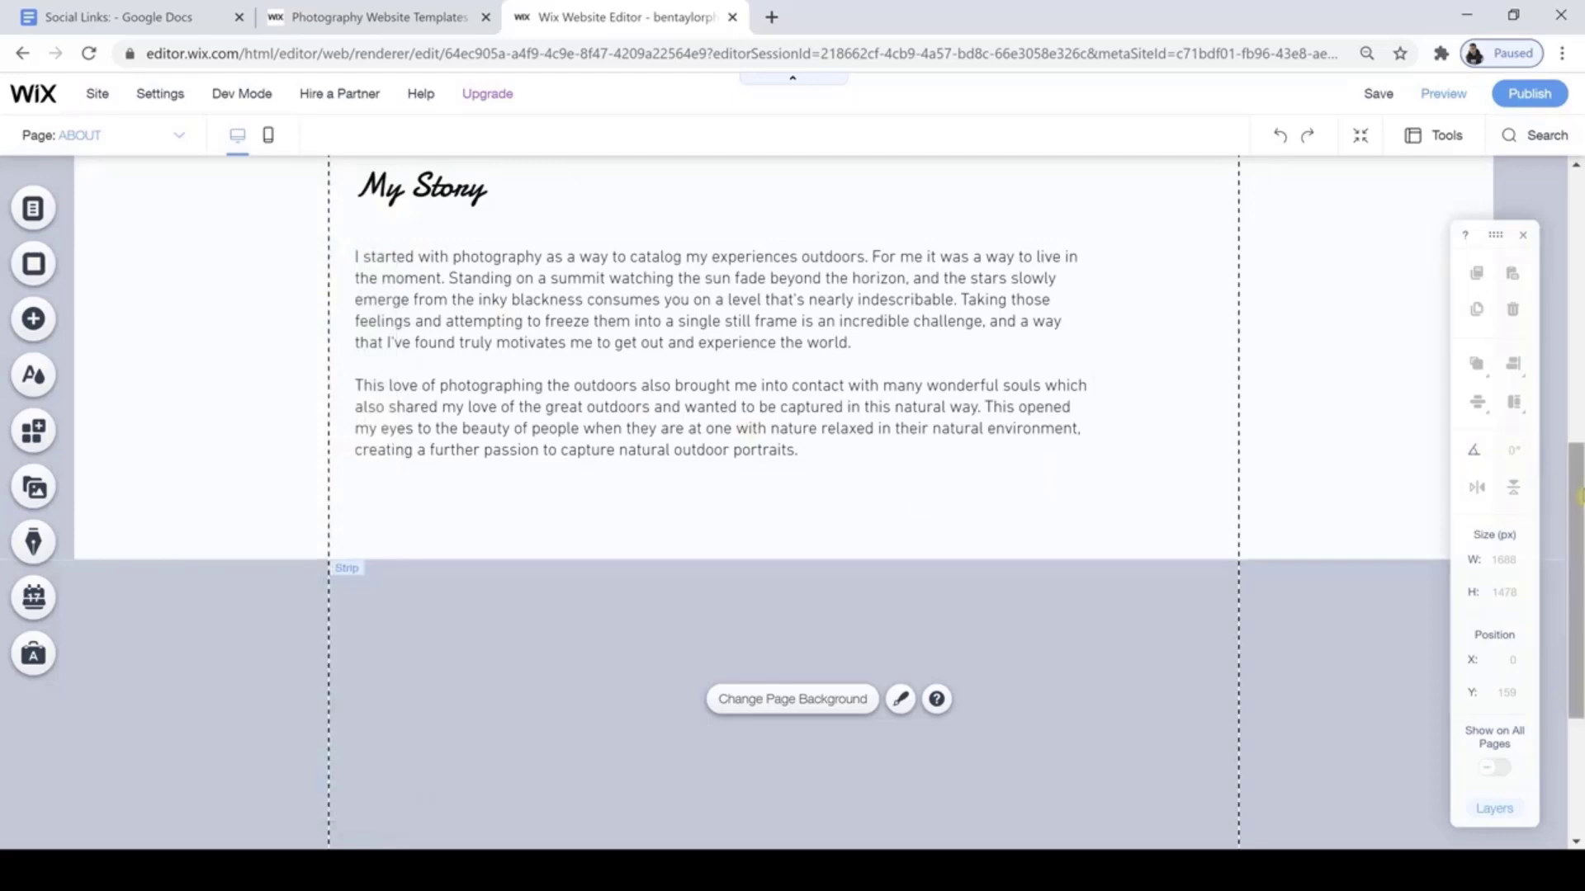
drag(1577, 466, 1581, 202)
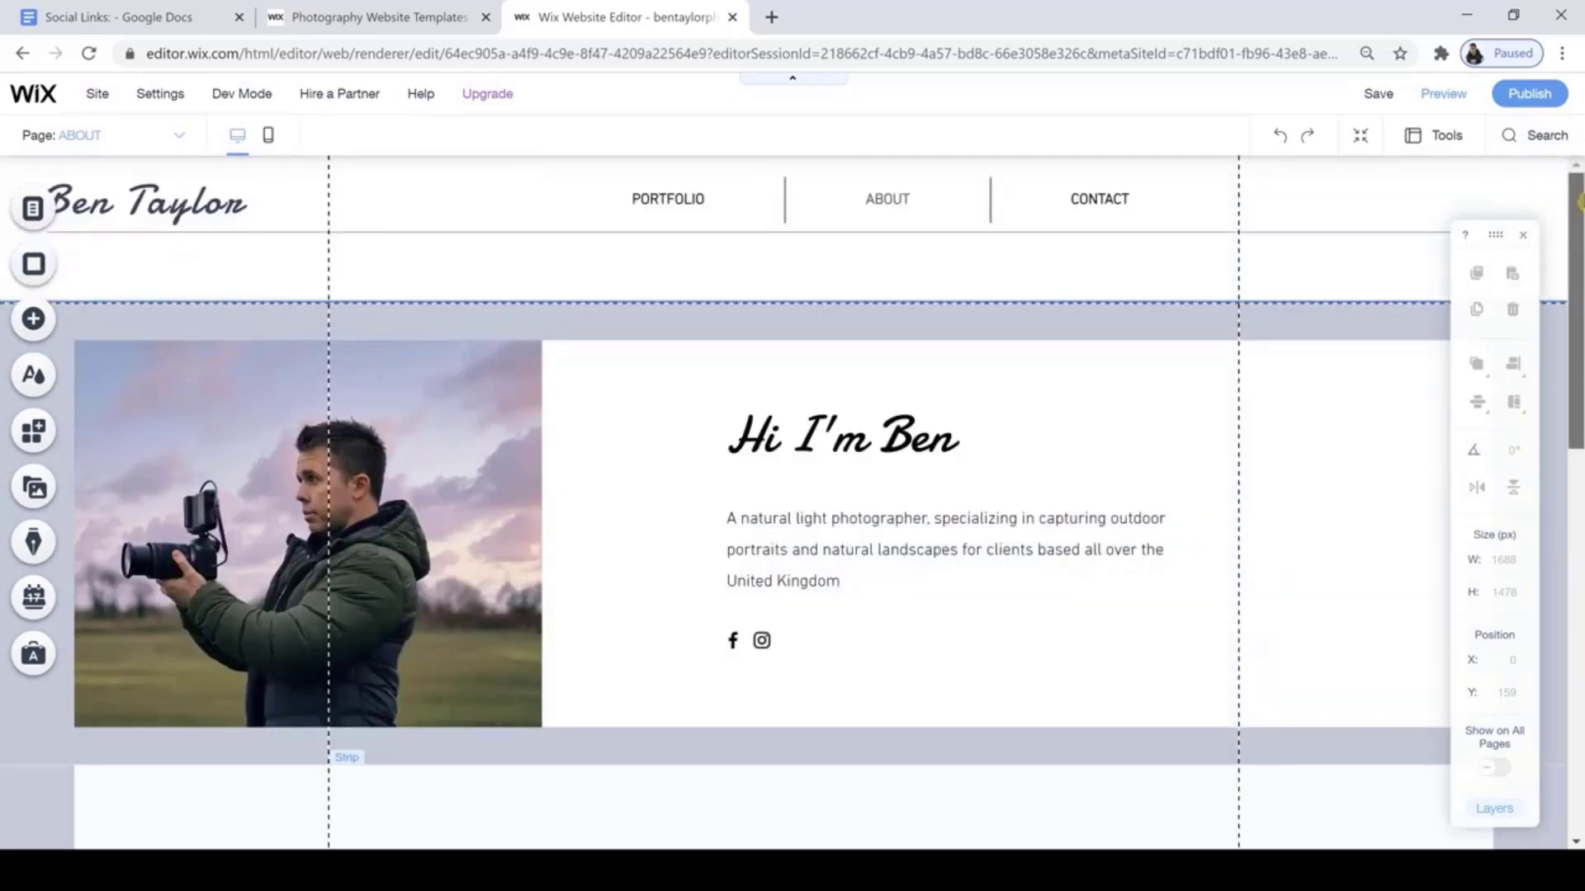
Switch the editor to the mobile version of the site and review the About page's mobile layout.
click(269, 139)
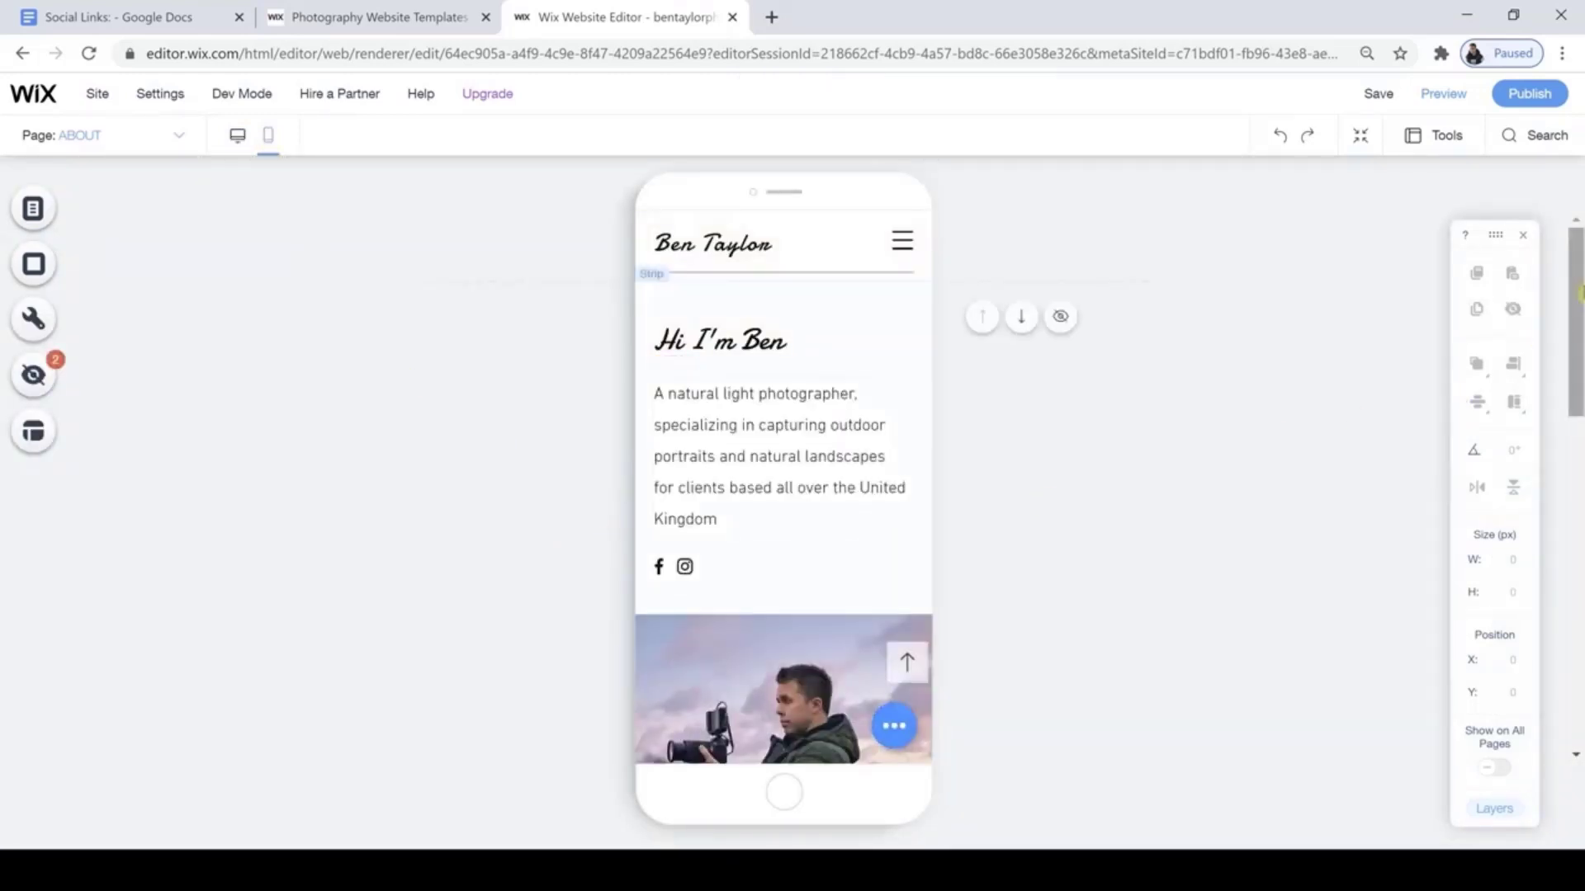
drag(1579, 293, 1578, 236)
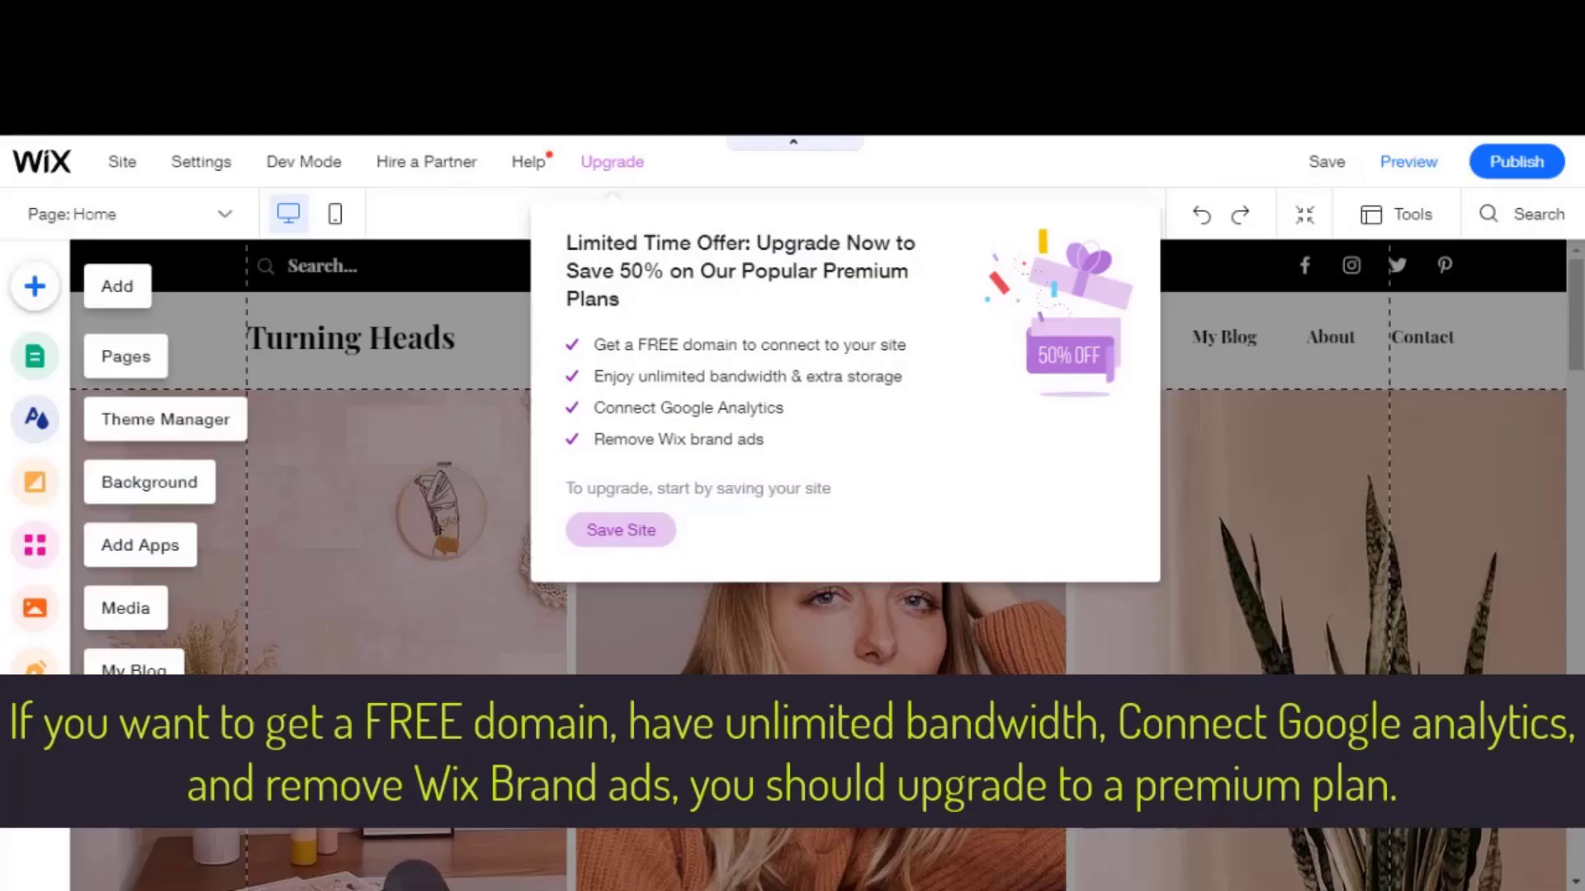